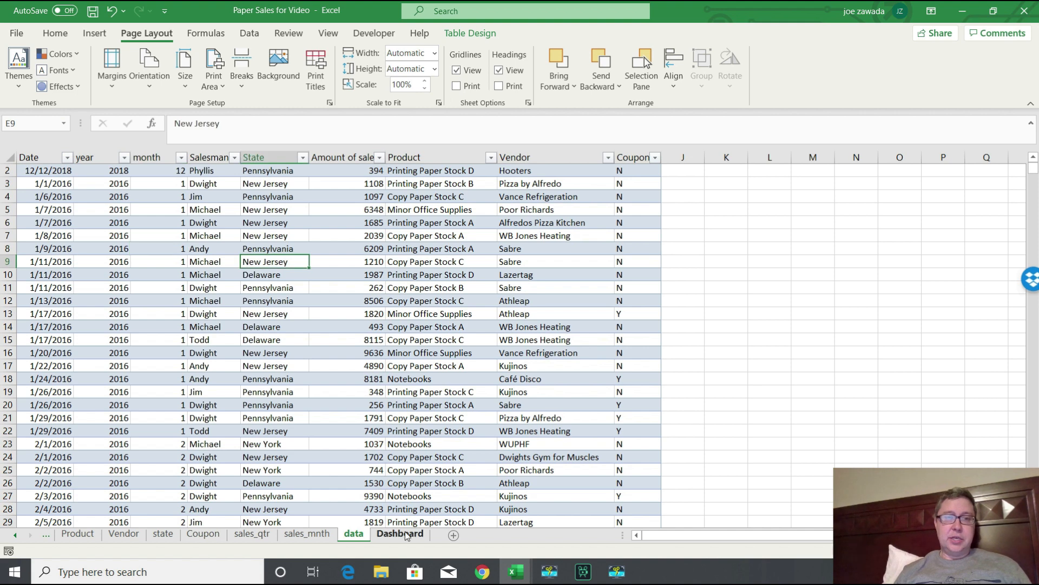
Compare the finished sales dashboard with the data sheet behind it and look over the dashboard's charts
left_click(401, 534)
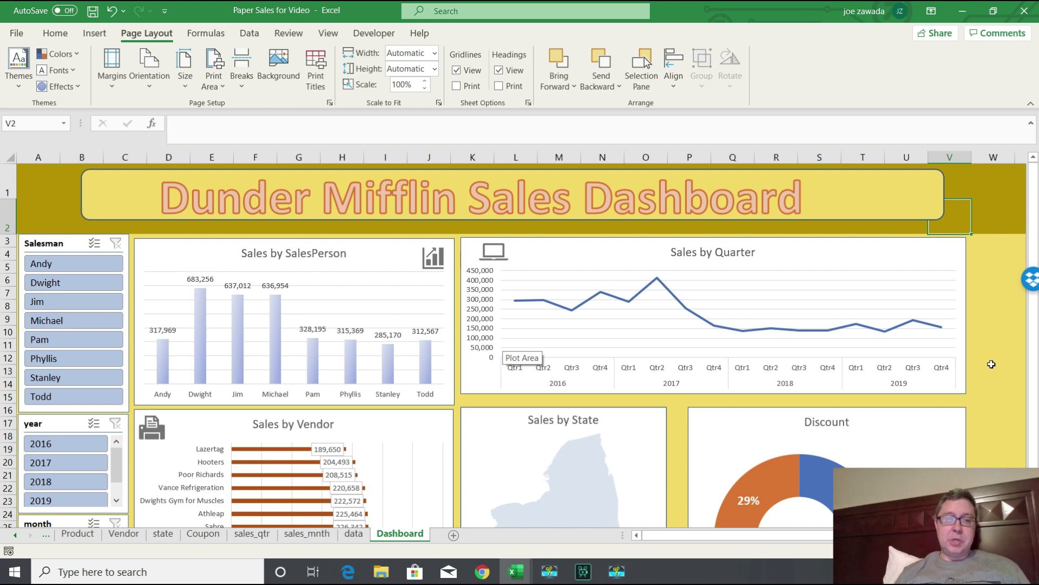
left_click(352, 536)
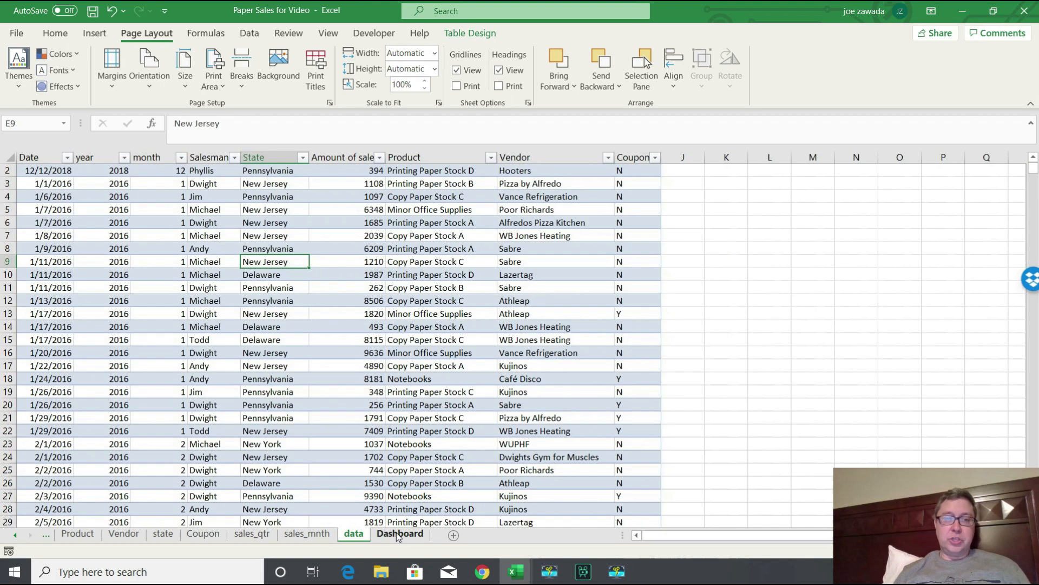
left_click(406, 535)
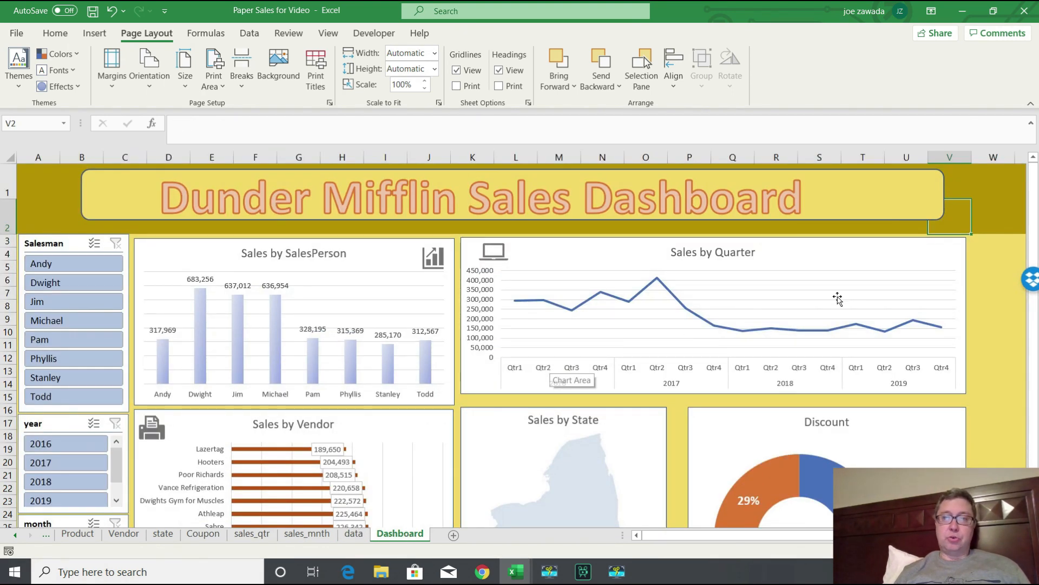
left_click_drag(1033, 197, 1034, 208)
left_click_drag(1038, 263, 1034, 225)
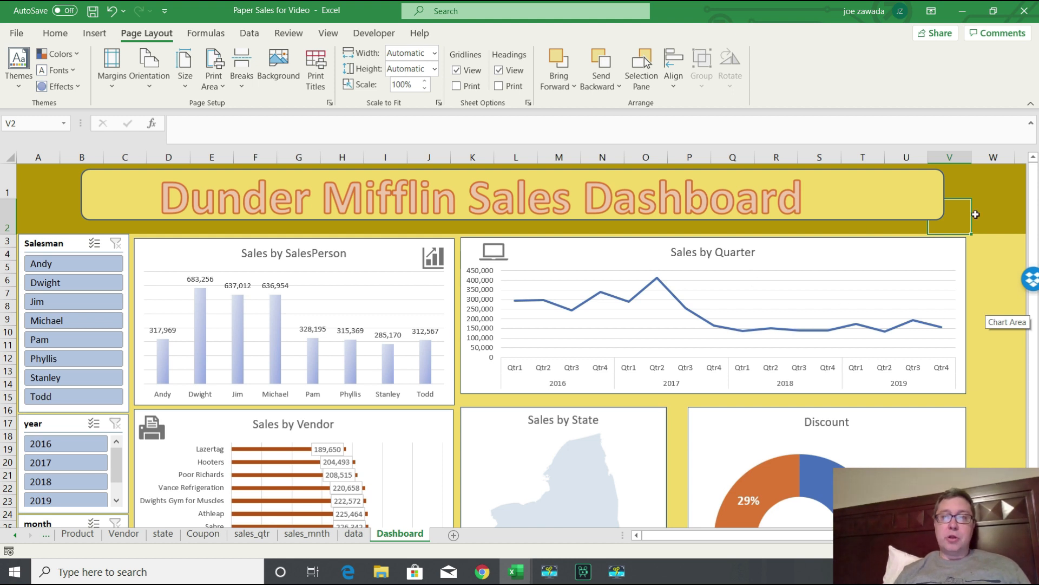
left_click(961, 181)
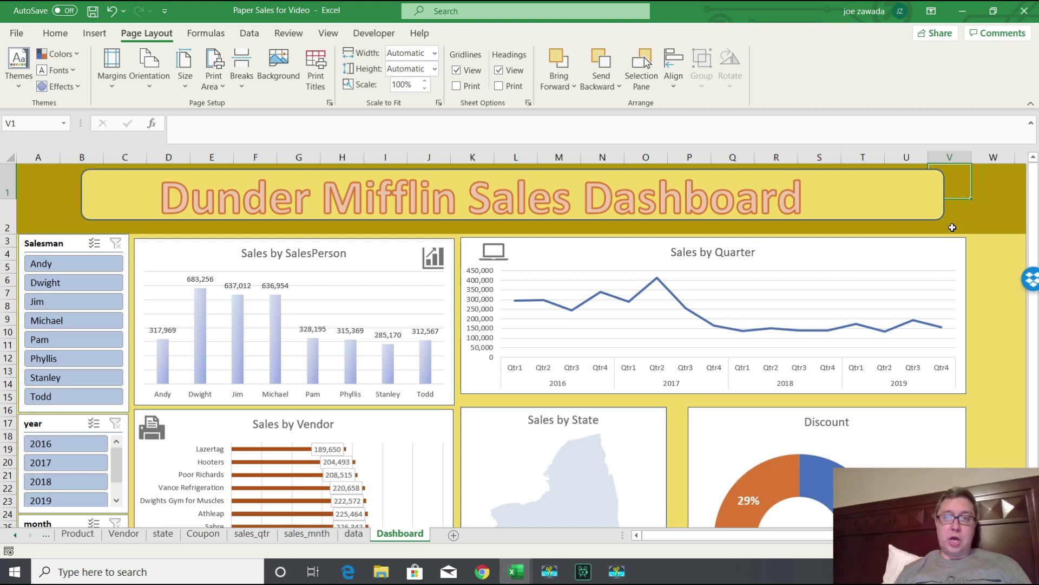
left_click(952, 228)
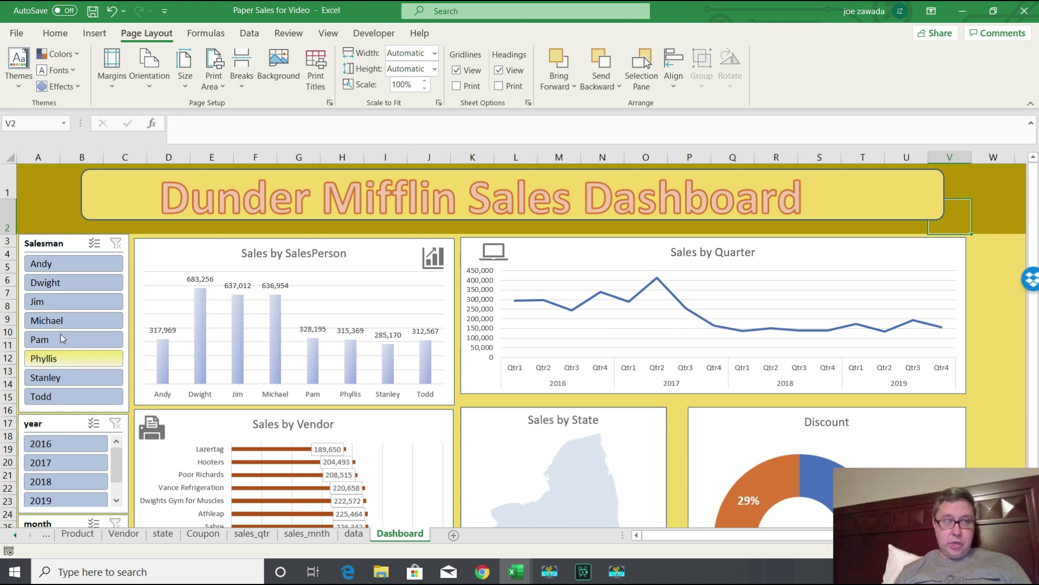
Try the dashboard's slicers by filtering to single salesmen, the first four salesmen together, and the year 2019
left_click(63, 266)
left_click(58, 302)
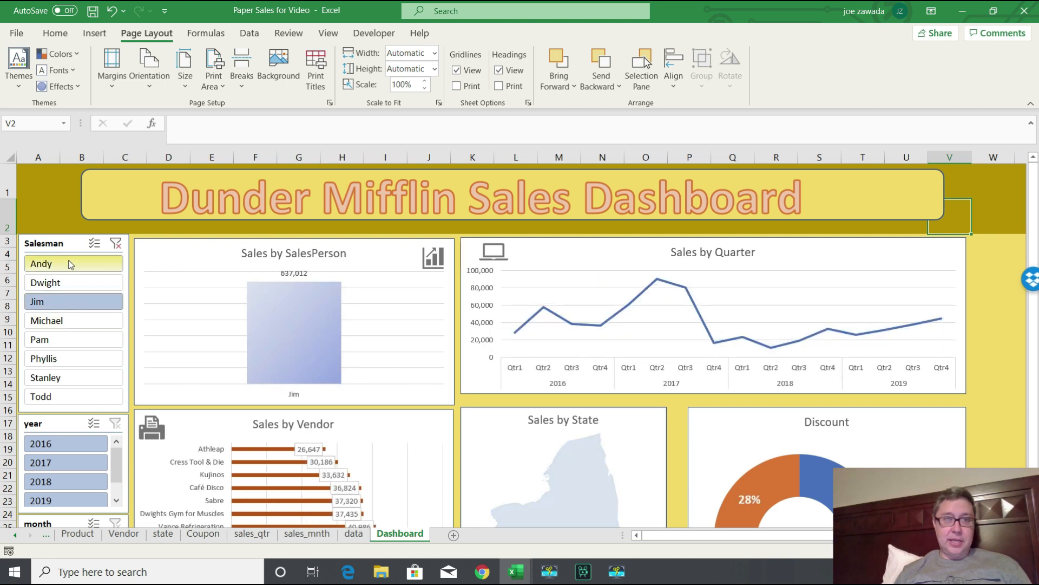
left_click_drag(70, 269, 69, 321)
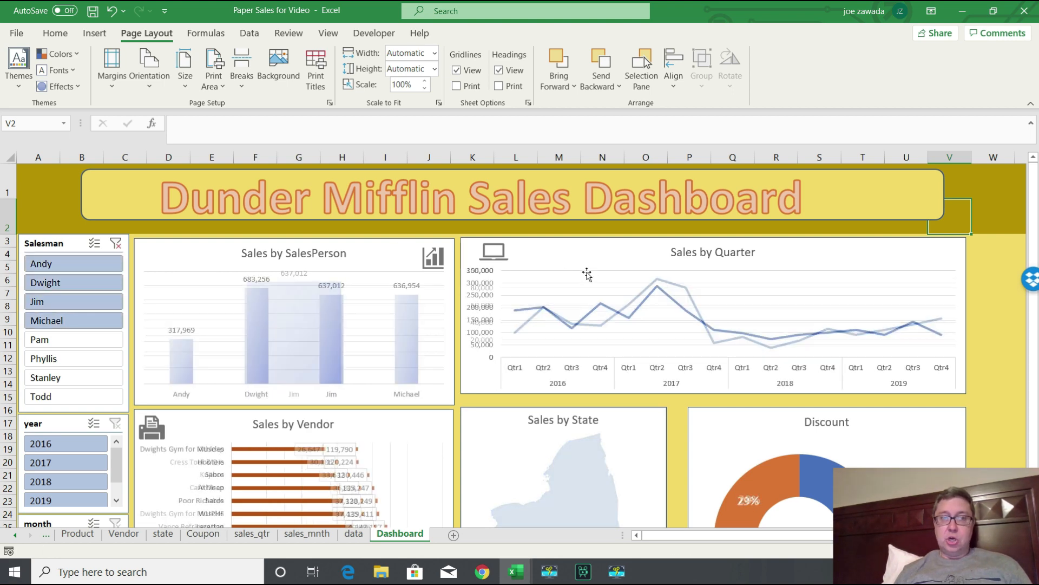
left_click_drag(1031, 186, 1031, 198)
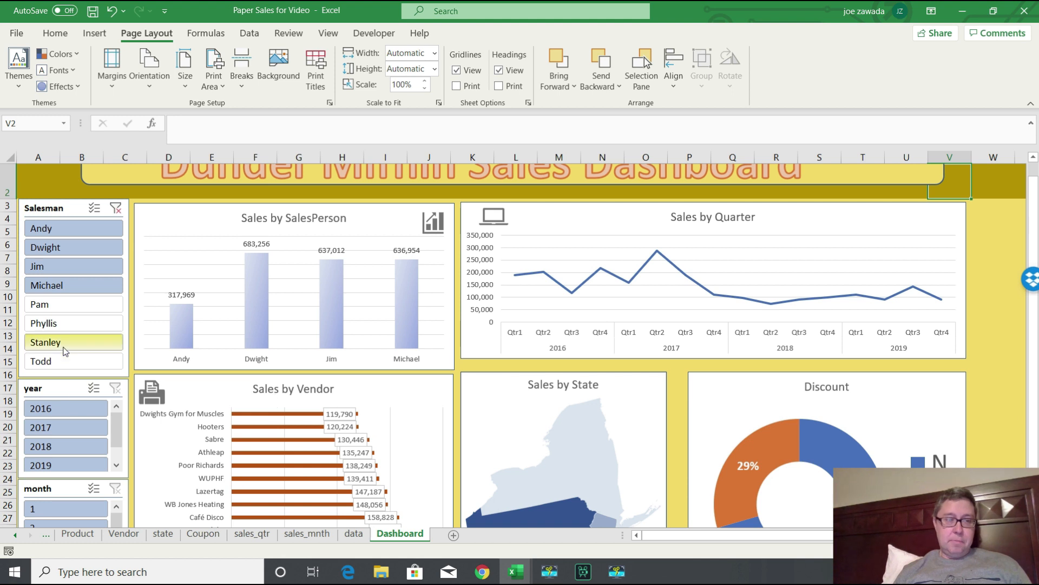
left_click(58, 464)
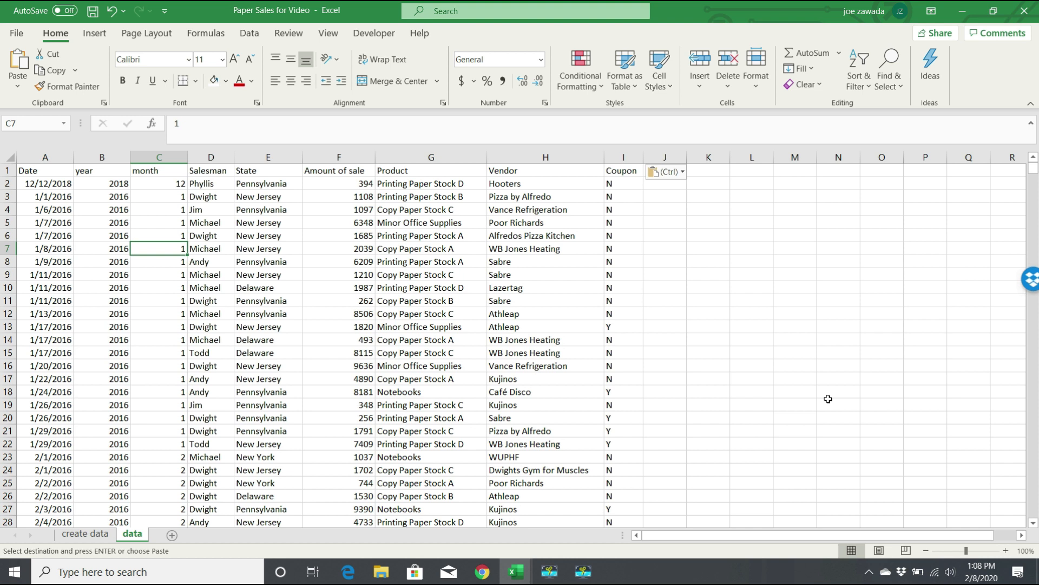
left_click(281, 368)
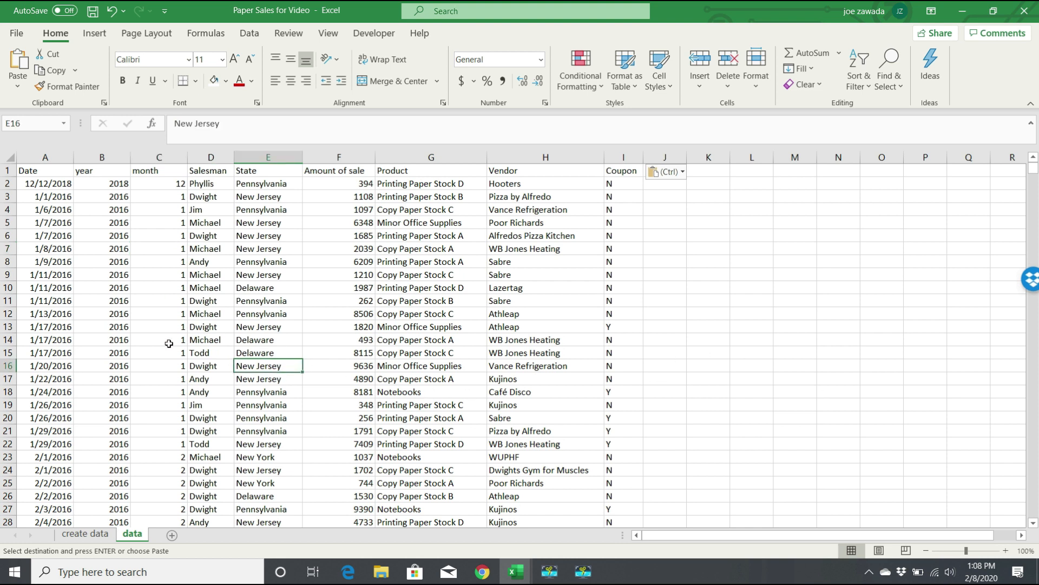
left_click(193, 343)
left_click(157, 393)
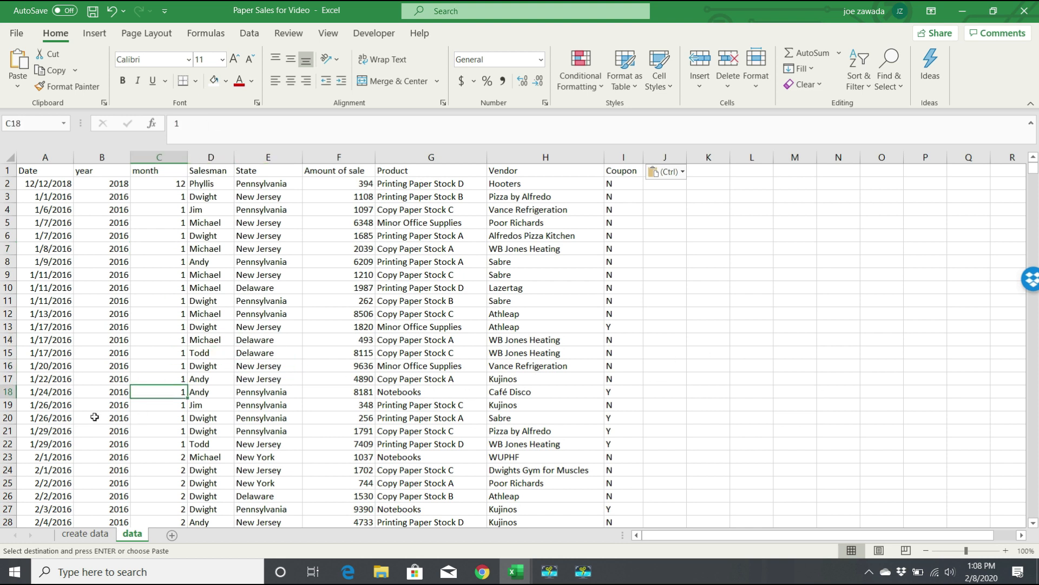
left_click(61, 394)
left_click(58, 296)
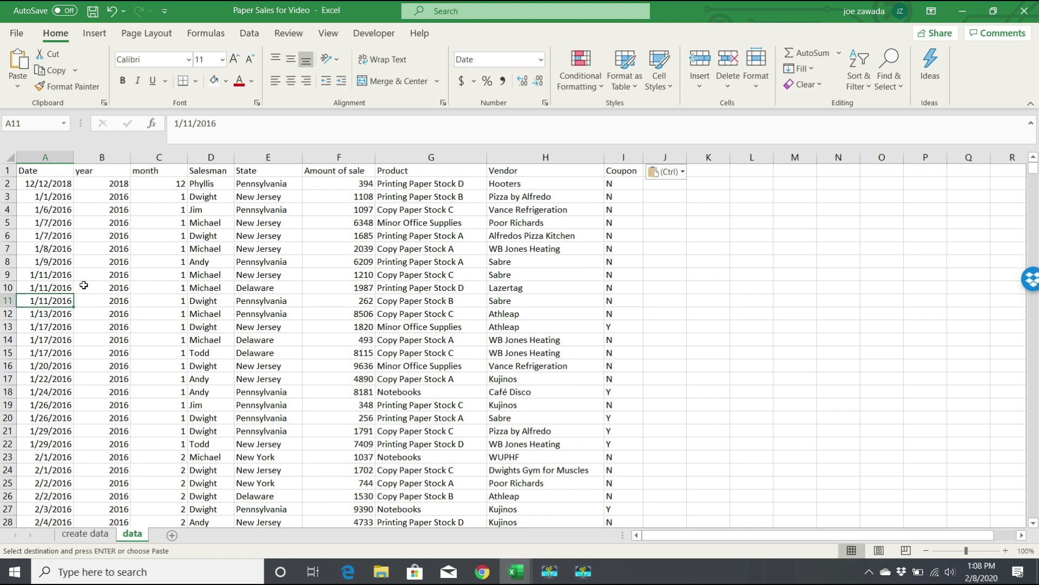
left_click(122, 265)
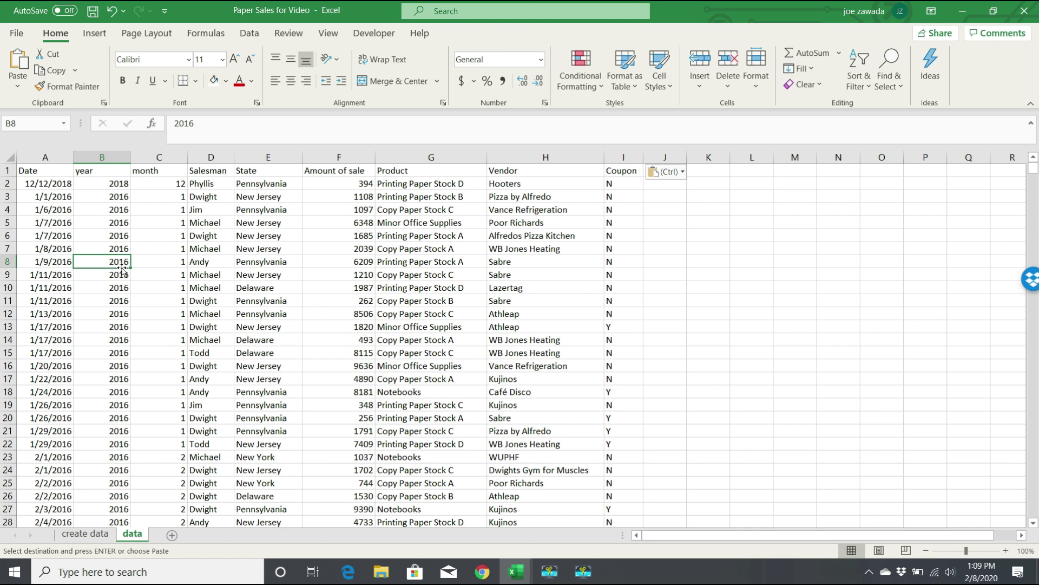
Examine the formulas in row 2 of the create data sheet that generate the year, salesman, state, amount, product and vendor values
left_click(95, 536)
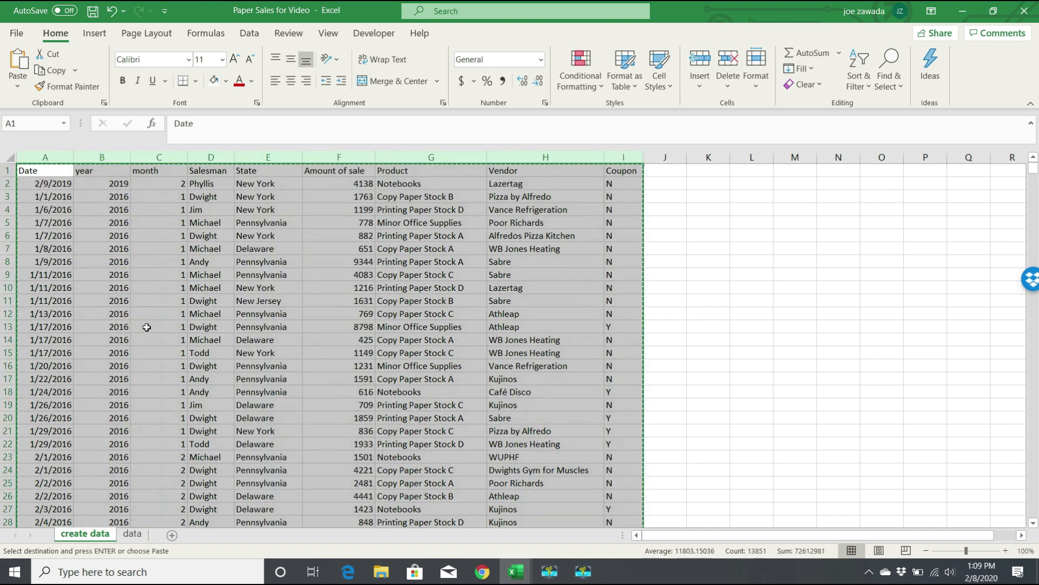
left_click(50, 194)
left_click(51, 184)
left_click(105, 184)
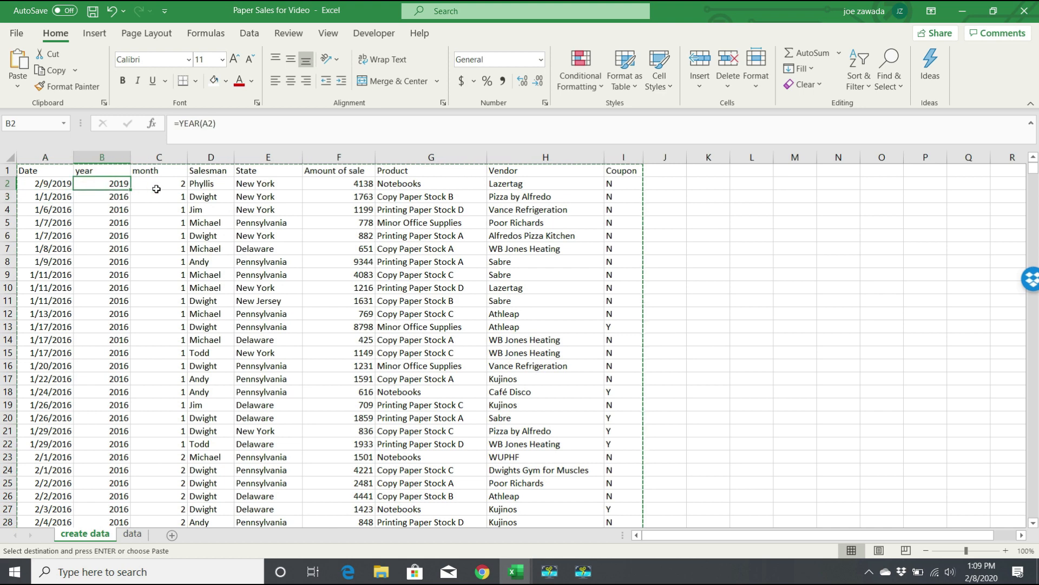
left_click(206, 186)
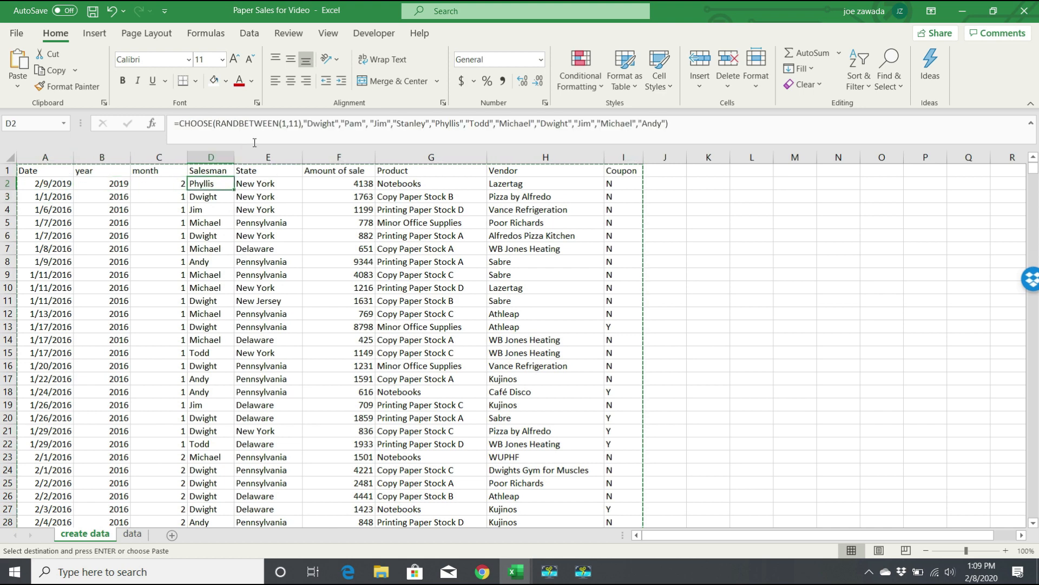
left_click(268, 184)
left_click(338, 183)
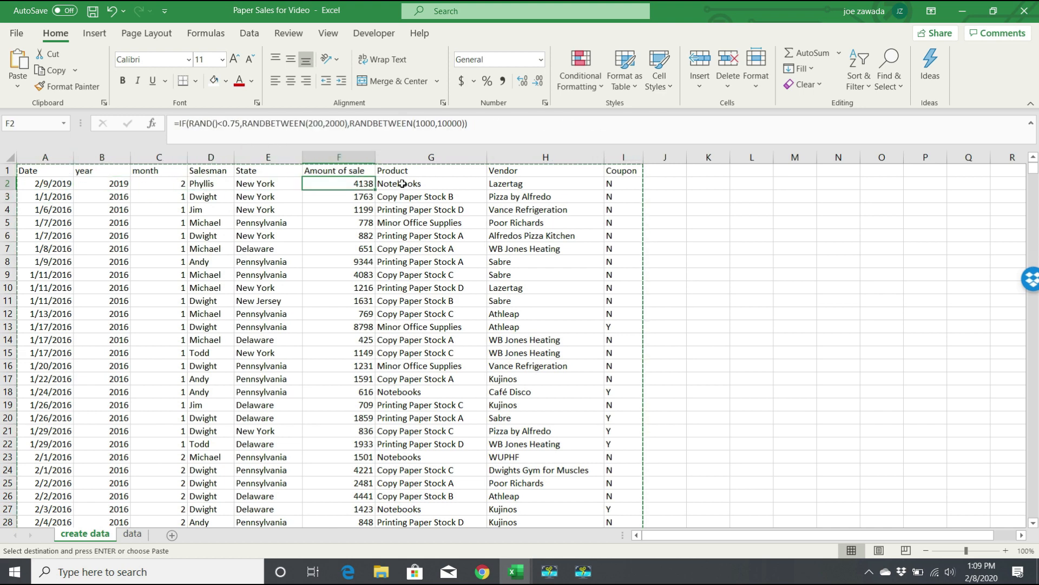
left_click(410, 184)
left_click(525, 187)
left_click(438, 246)
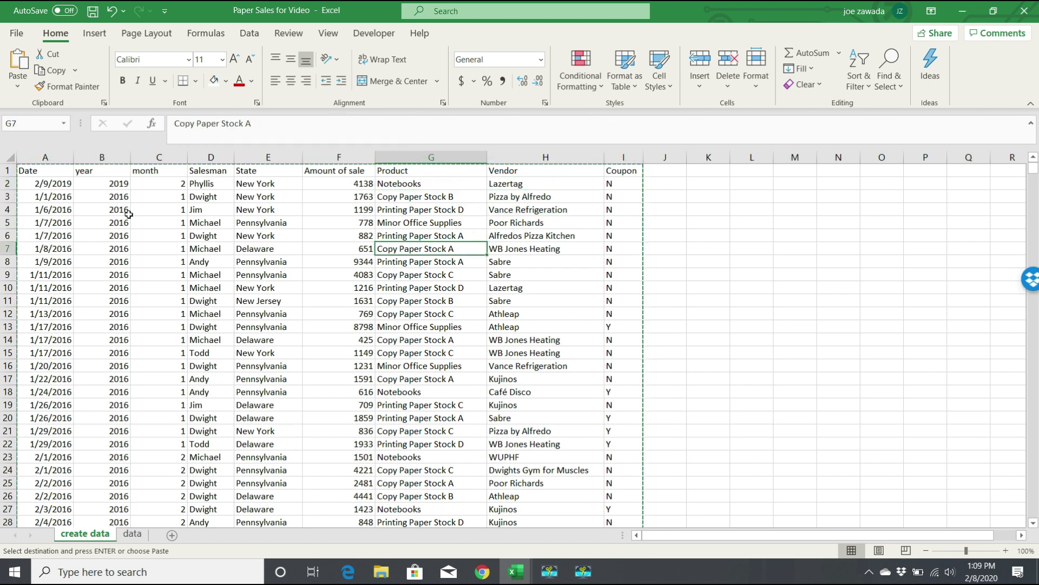
left_click(69, 184)
left_click(97, 287)
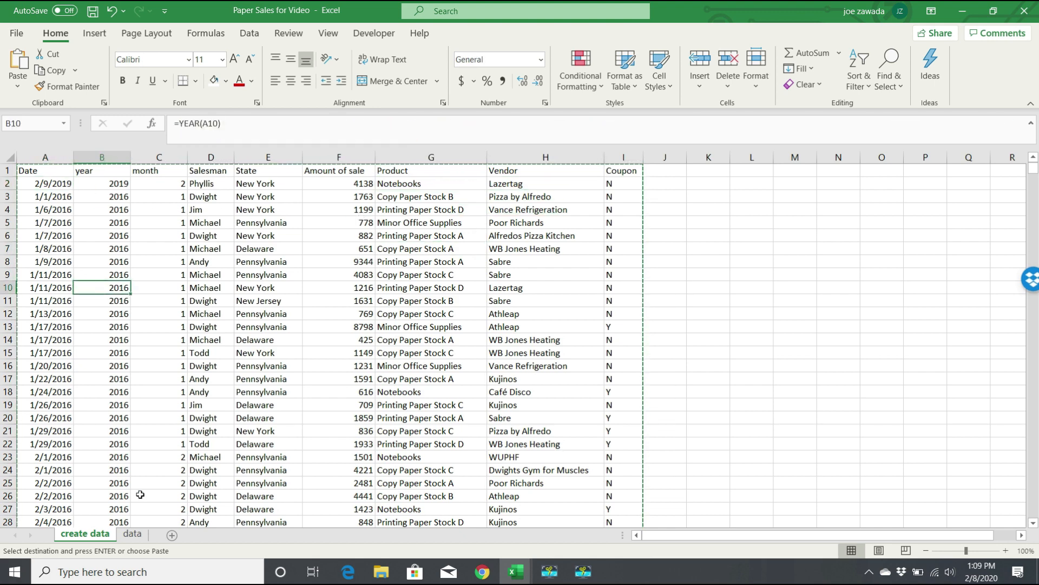
Convert the sales records in A1:I1539 of the data sheet into a table with headers
left_click(132, 534)
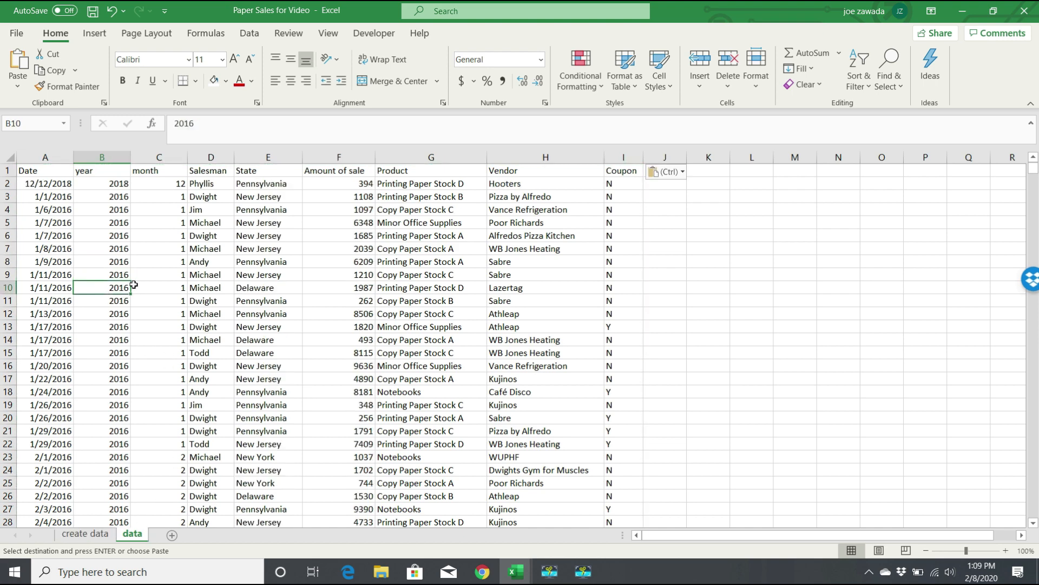
left_click(214, 246)
left_click(284, 210)
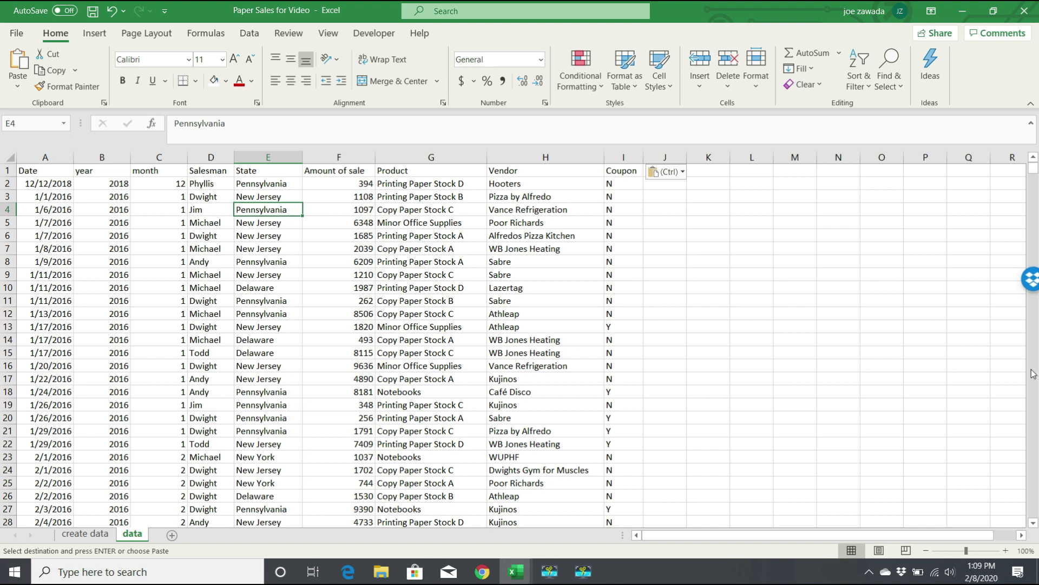
mouse_move(1033, 169)
left_mouse_down()
mouse_move(1033, 511)
mouse_move(1033, 168)
left_mouse_up()
left_click(156, 211)
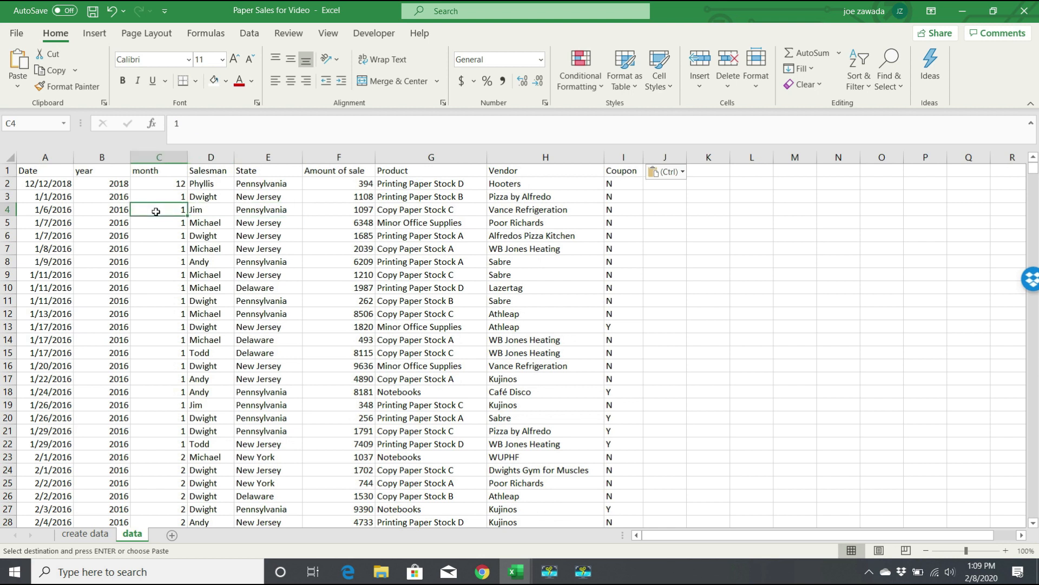
left_click(245, 286)
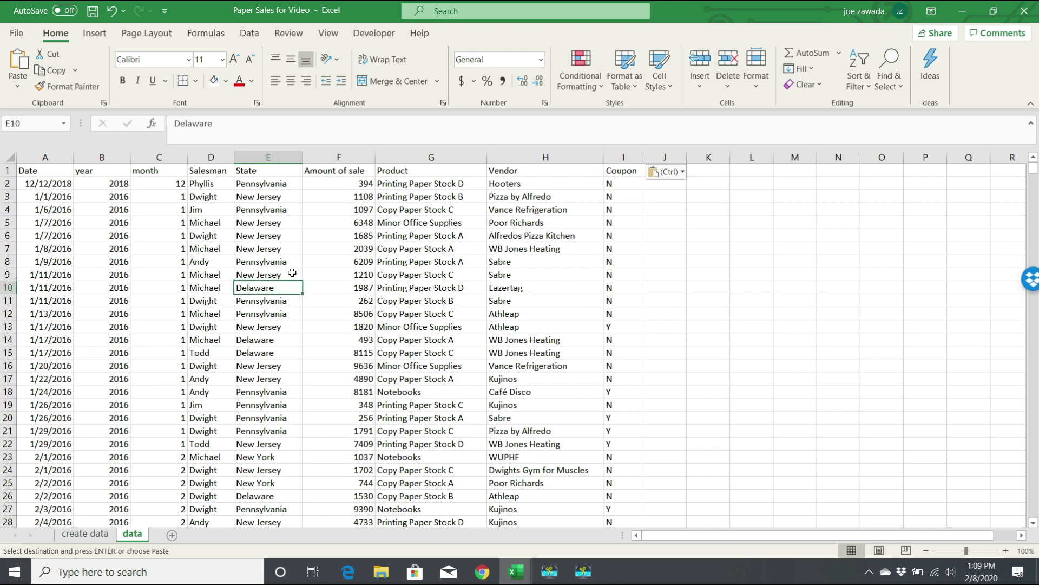
left_click(200, 259)
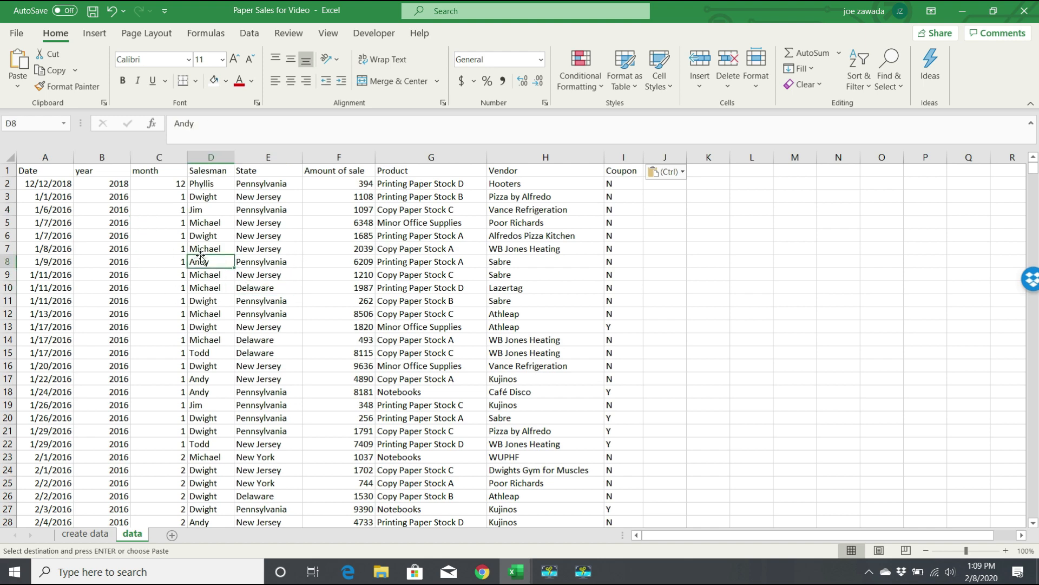
left_click(94, 34)
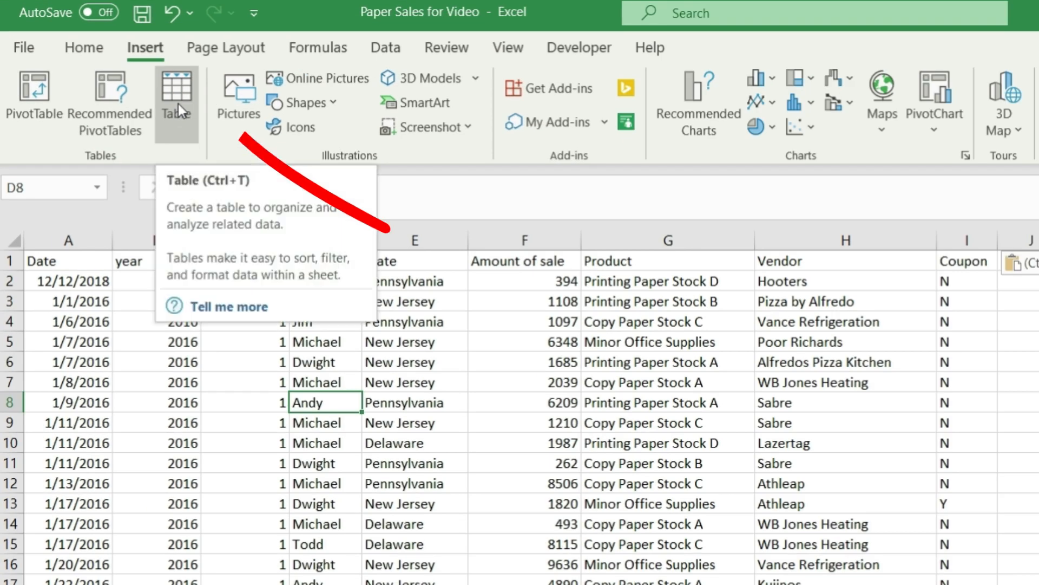
left_click(178, 103)
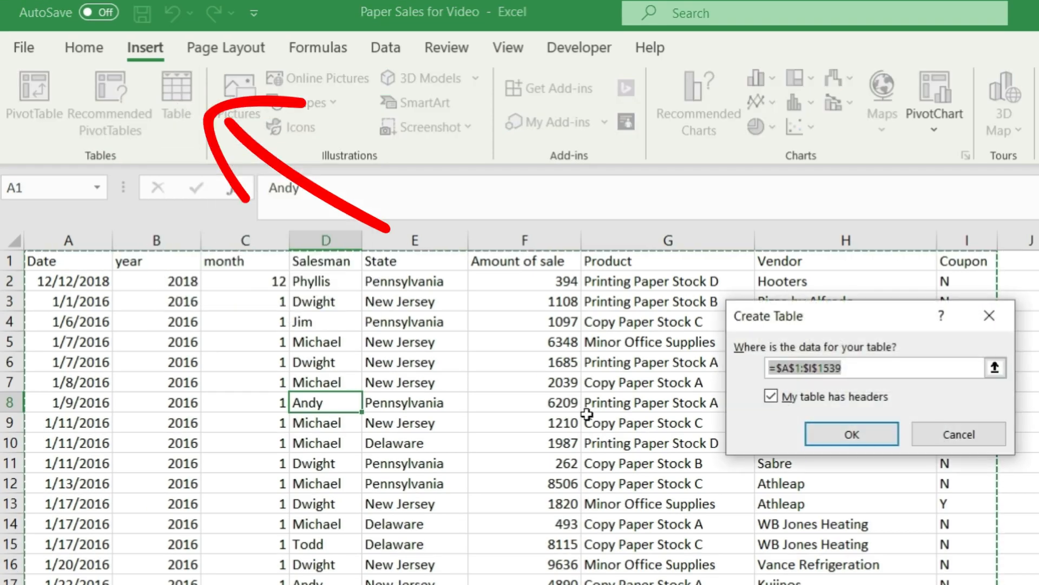
left_click(851, 434)
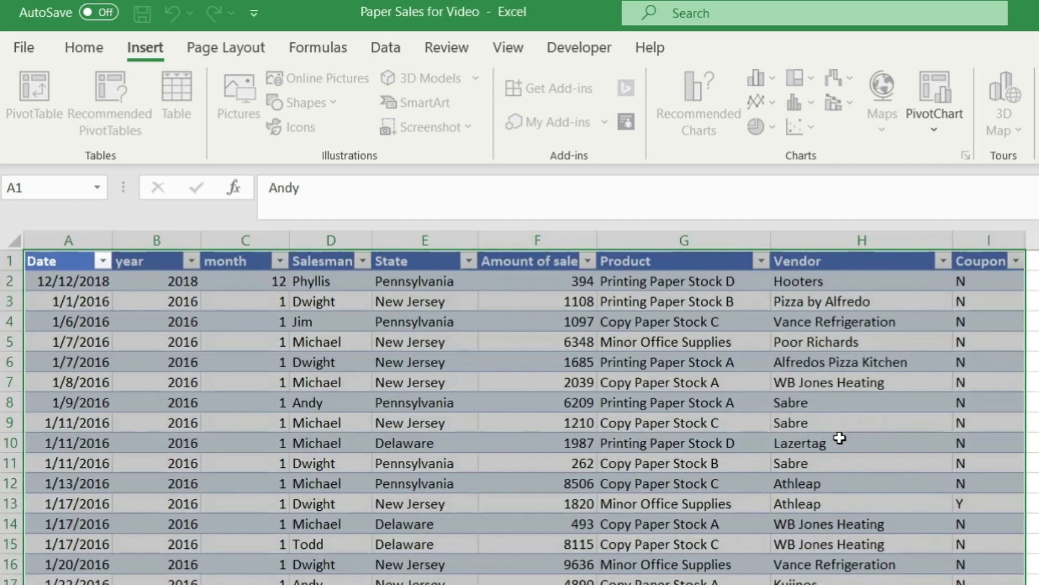
left_click(315, 445)
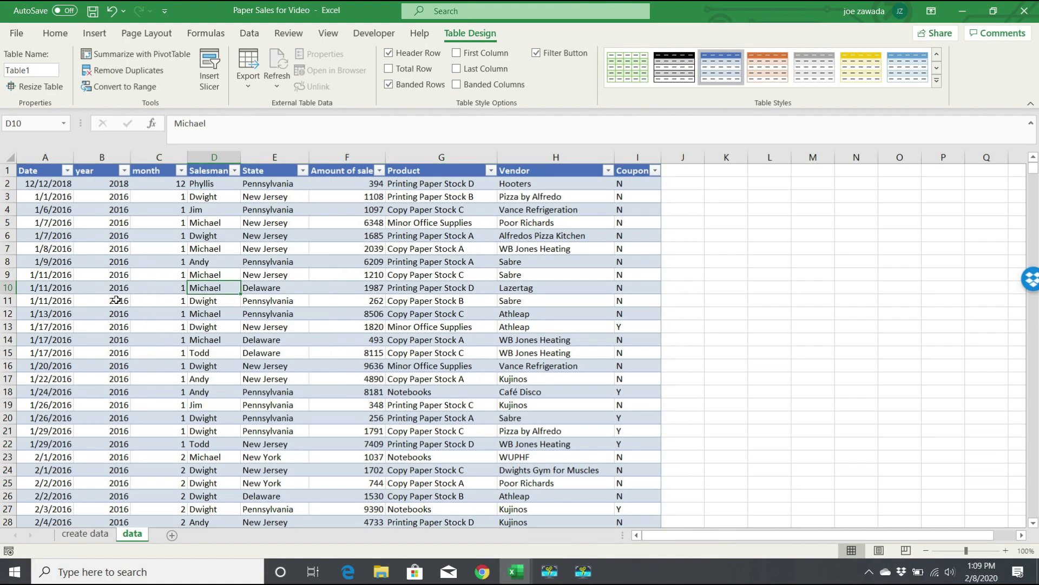
left_click(115, 299)
left_click(170, 296)
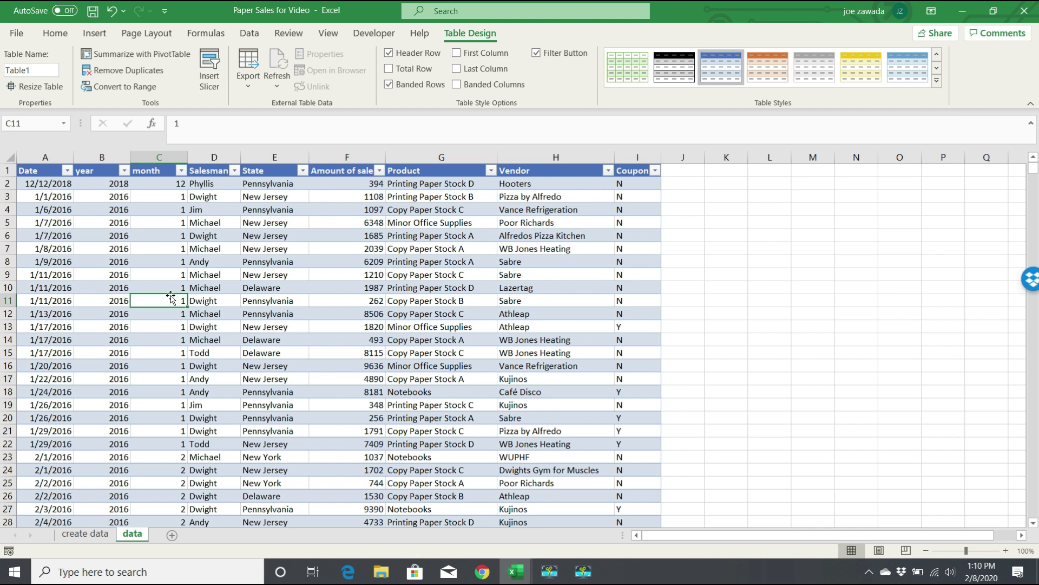
left_click(331, 348)
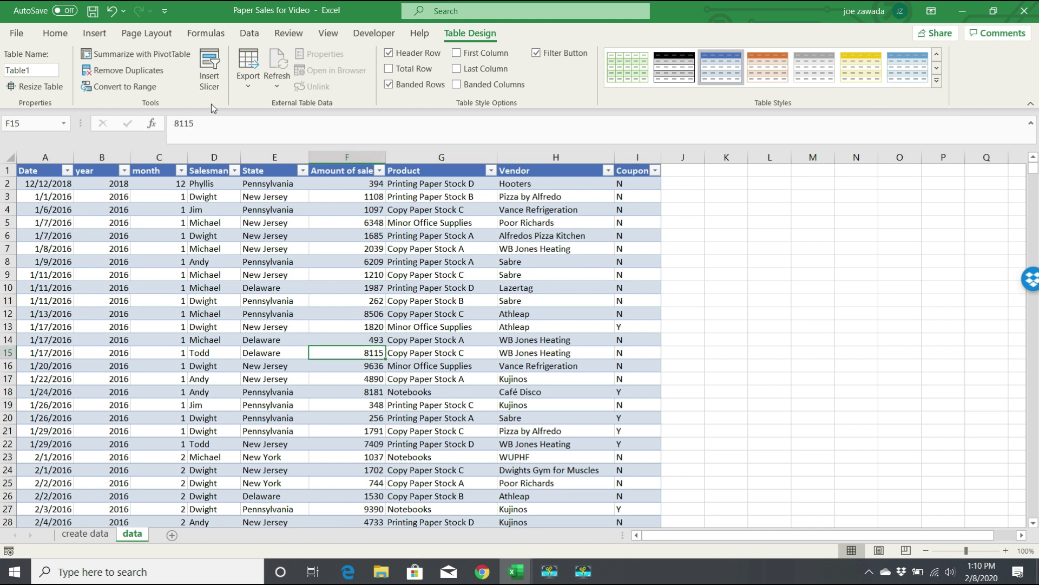
left_click(249, 33)
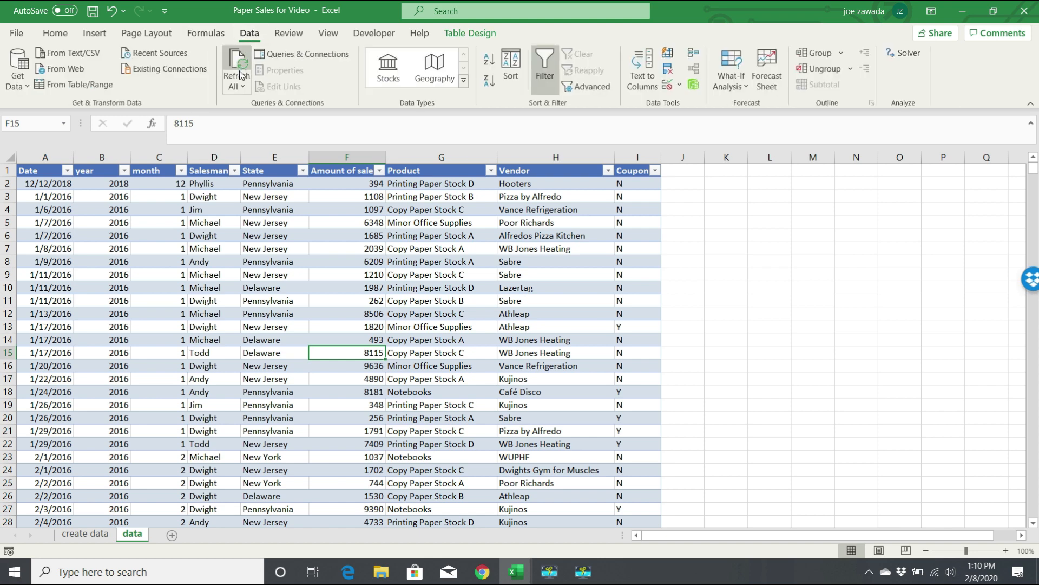
left_click(154, 274)
left_click(129, 340)
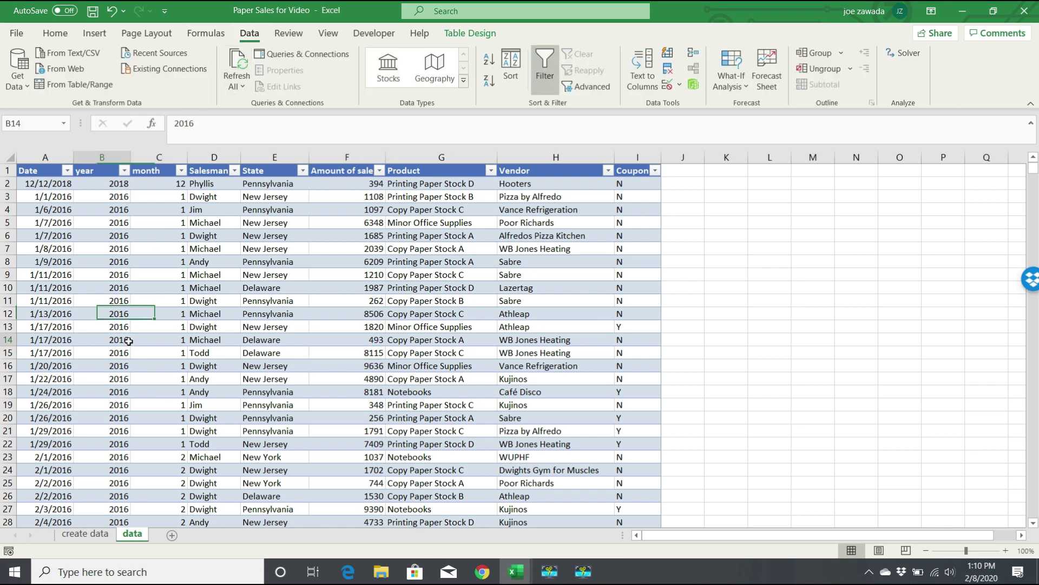
left_click(20, 366)
left_click(136, 327)
left_click(126, 353)
left_click(167, 305)
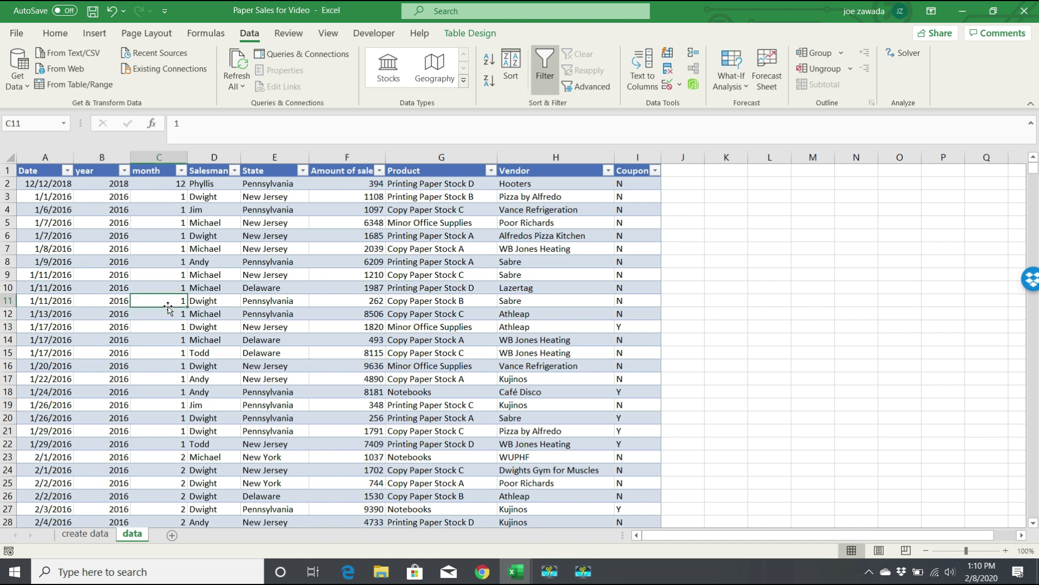
left_click(256, 285)
left_click(219, 339)
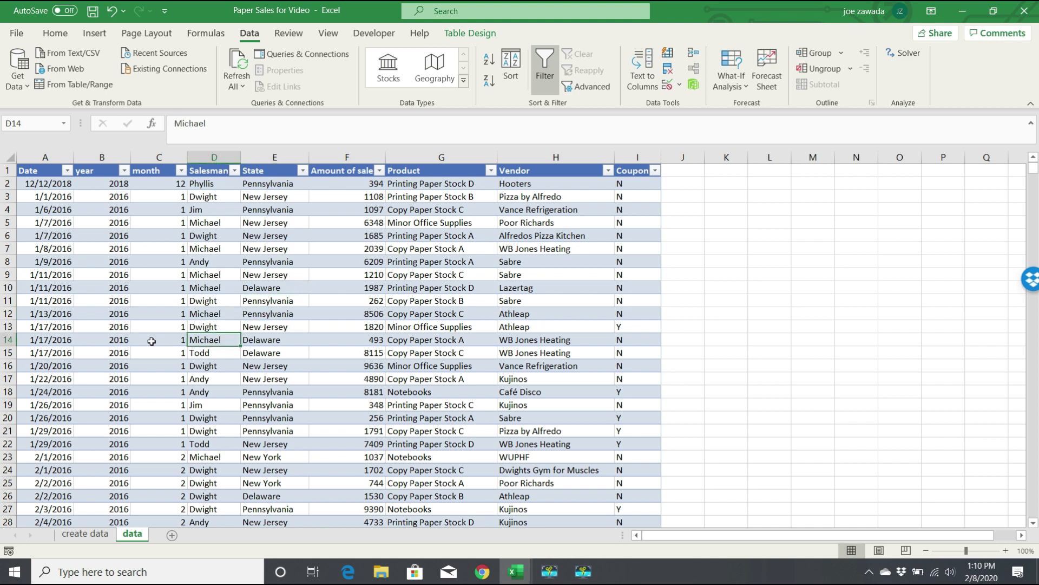
Look over the Date, year and month columns in the first rows of the new sales table
left_click(146, 341)
left_click(244, 327)
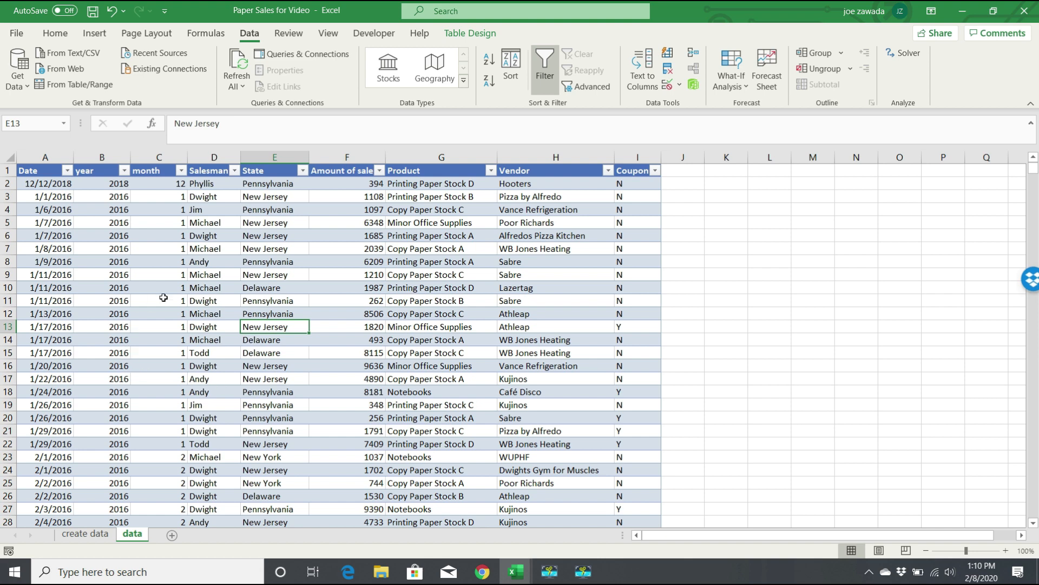
left_click(64, 252)
left_click(59, 211)
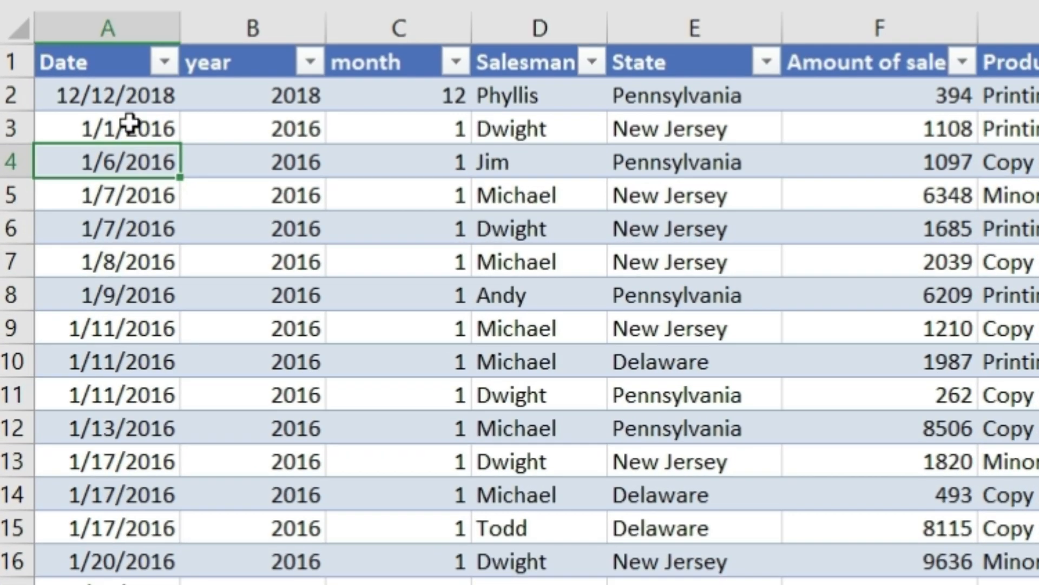
left_click(116, 103)
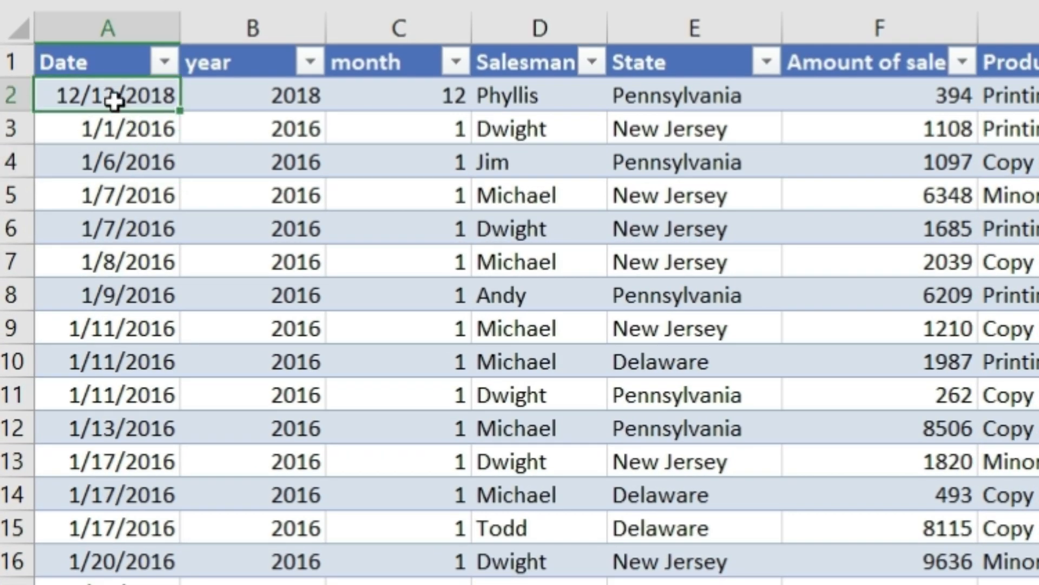
left_click(122, 167)
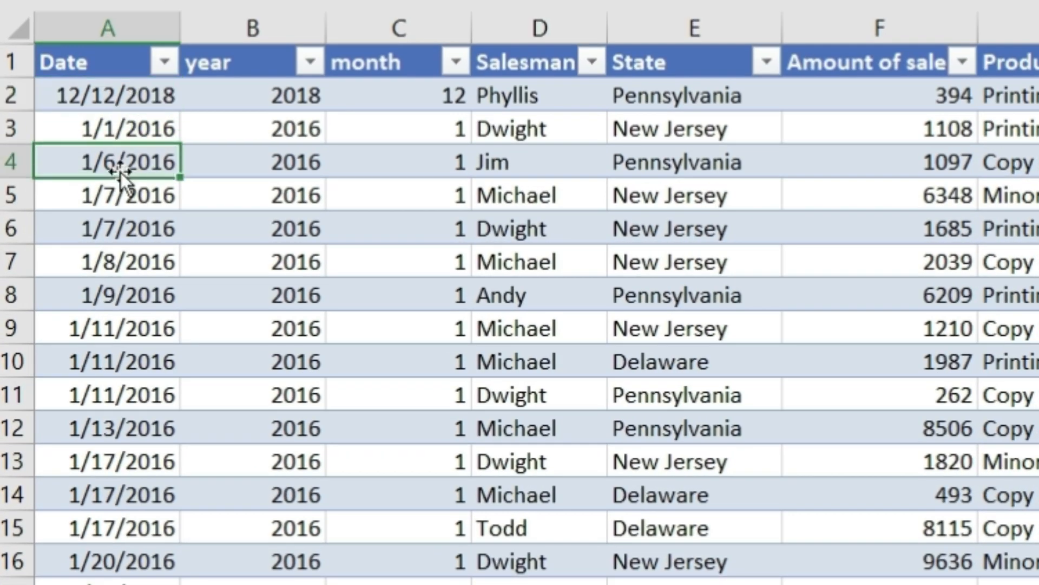
left_click(262, 90)
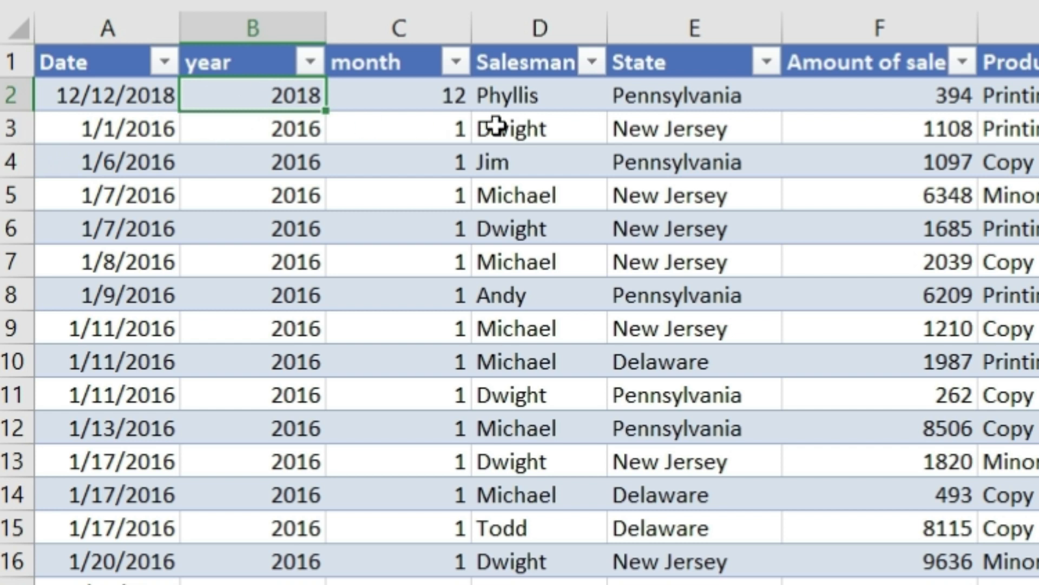
left_click(411, 96)
left_click(258, 102)
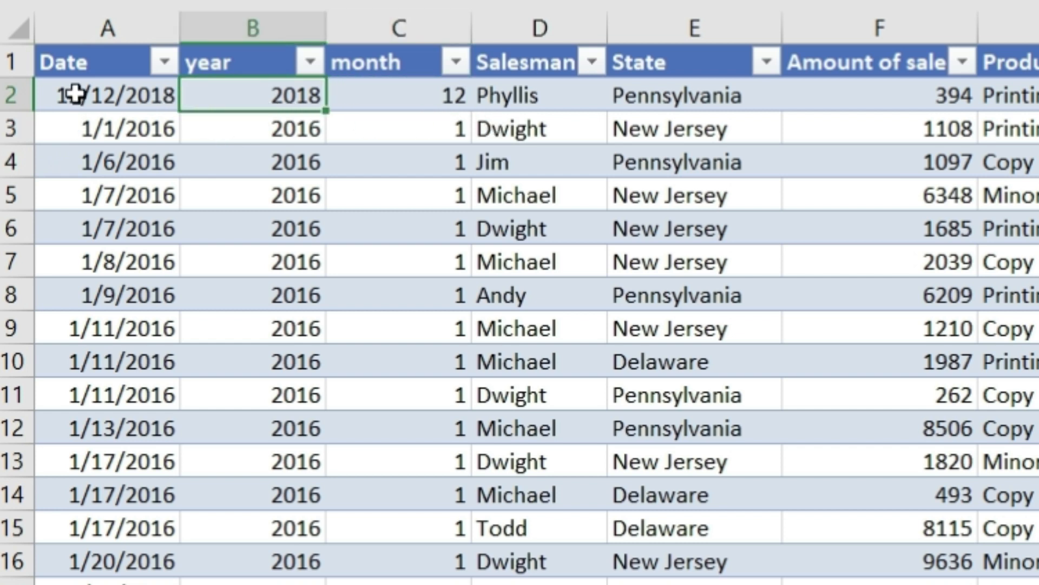
left_click(417, 99)
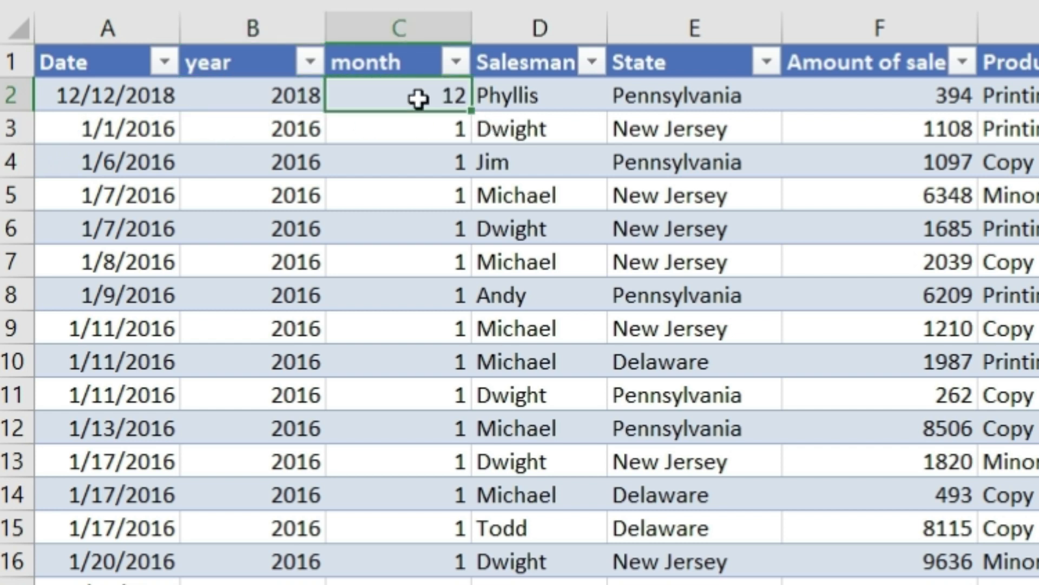
Look over the Salesman, State and Amount of sale columns of the sales table
left_click(540, 109)
left_click(513, 168)
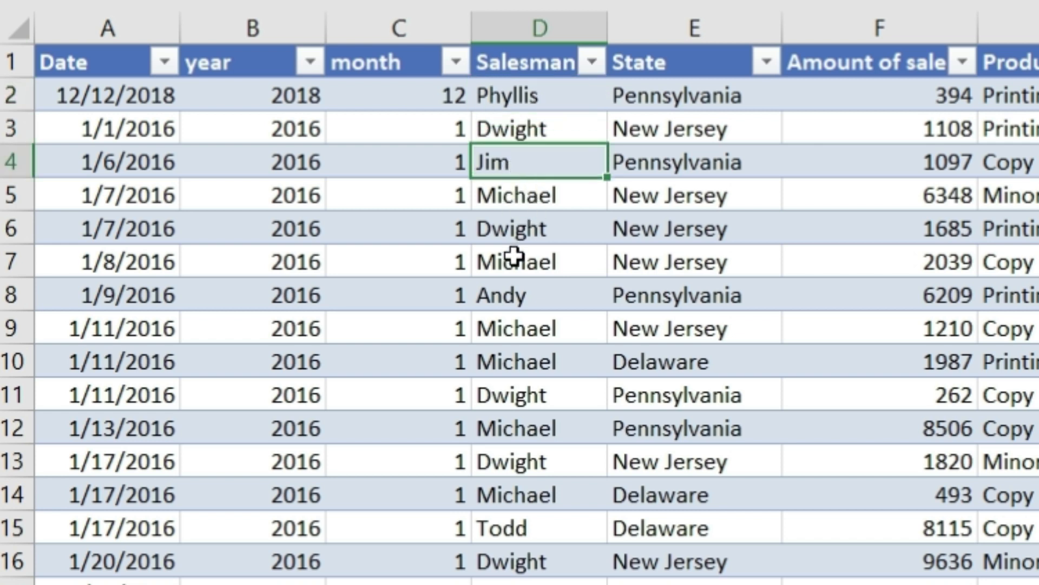
left_click(513, 255)
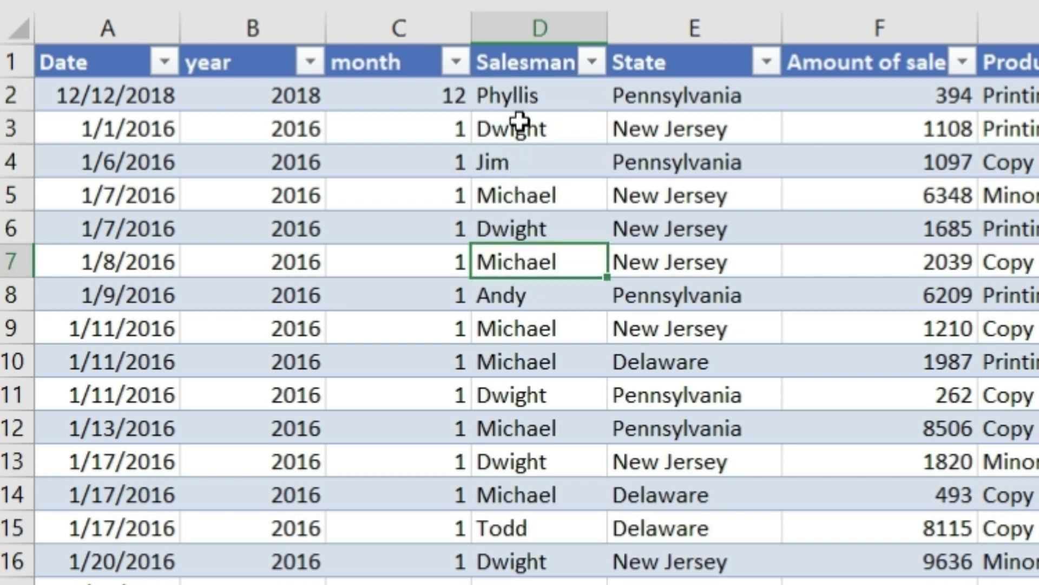
left_click(520, 140)
left_click(523, 90)
left_click(505, 157)
left_click(515, 95)
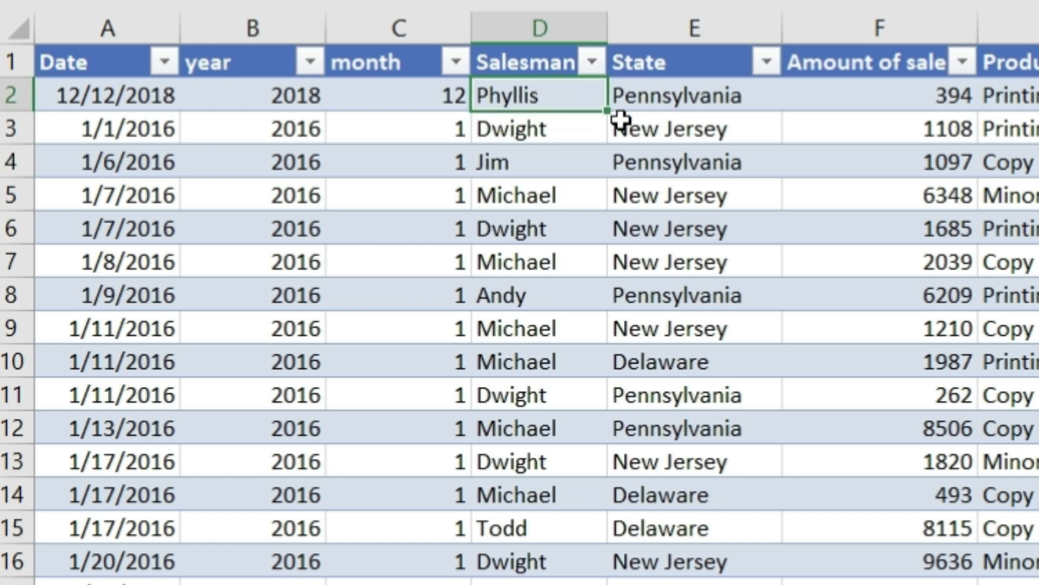
left_click(709, 99)
left_click(684, 167)
left_click(678, 260)
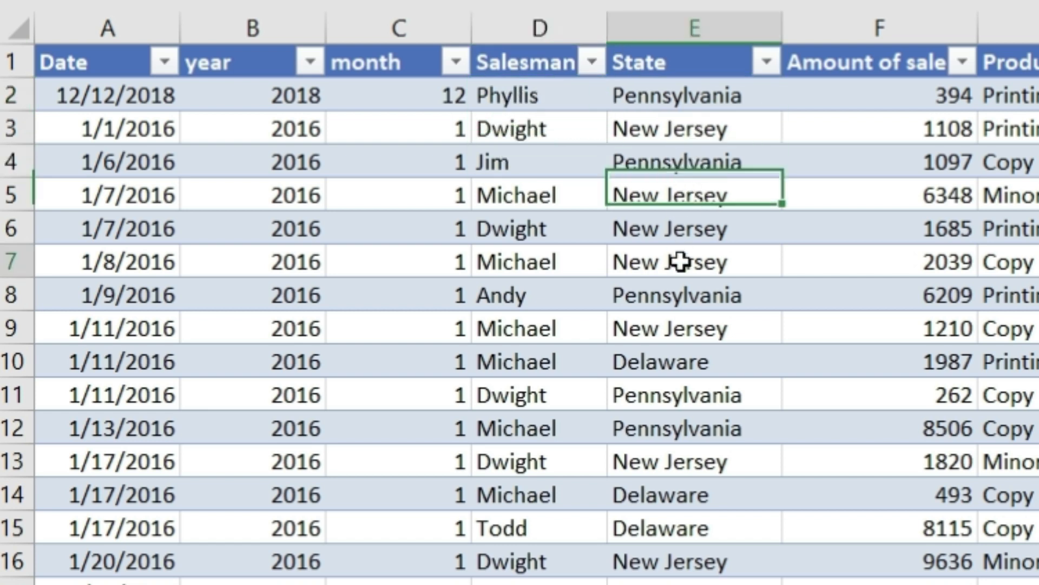
left_click(709, 94)
left_click(889, 93)
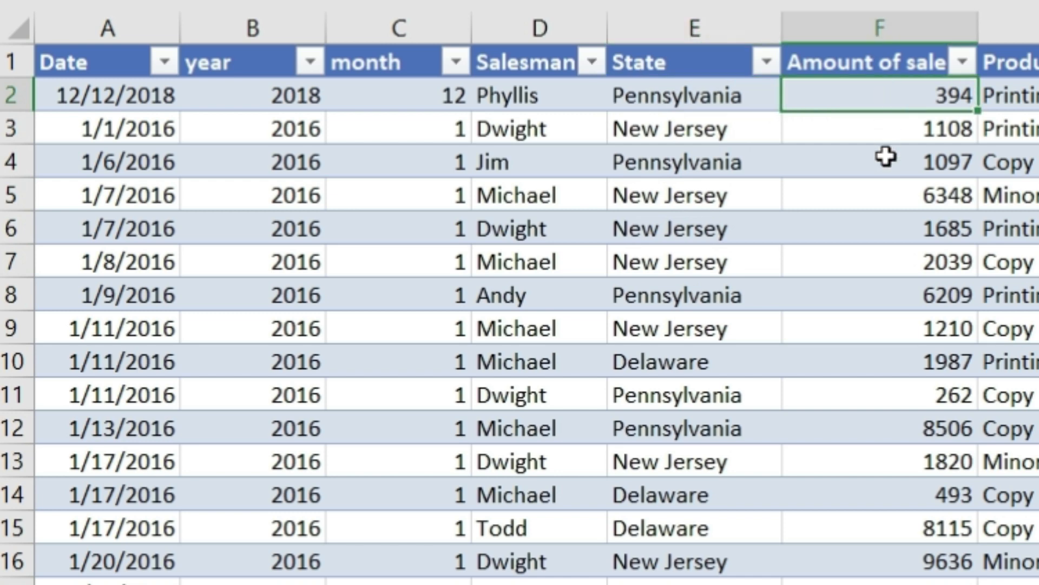
left_click(886, 160)
left_click(886, 227)
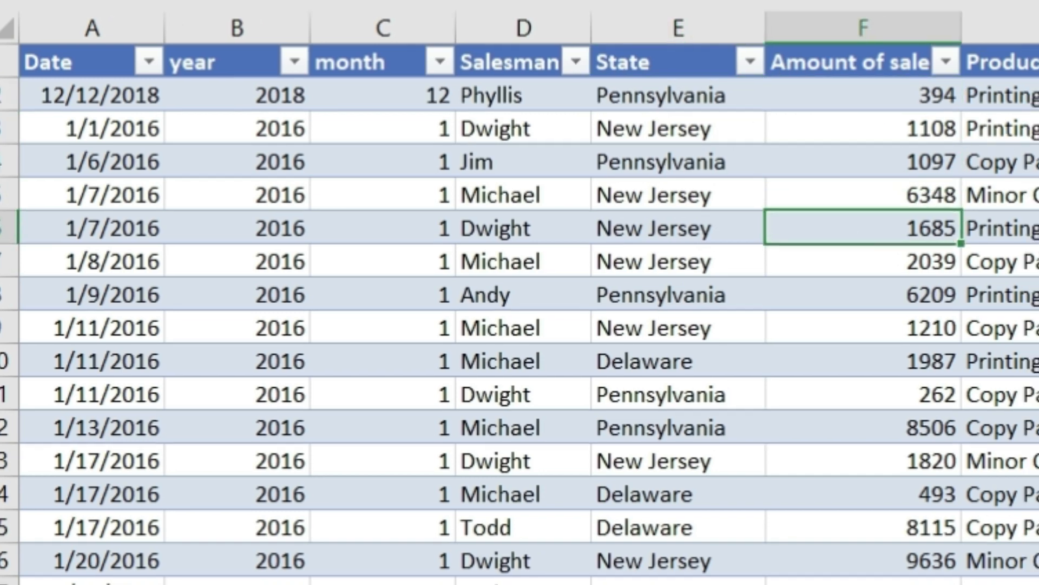
Look over the Product, Vendor and Coupon columns of the sales table
left_click(476, 98)
left_click(469, 215)
left_click(475, 87)
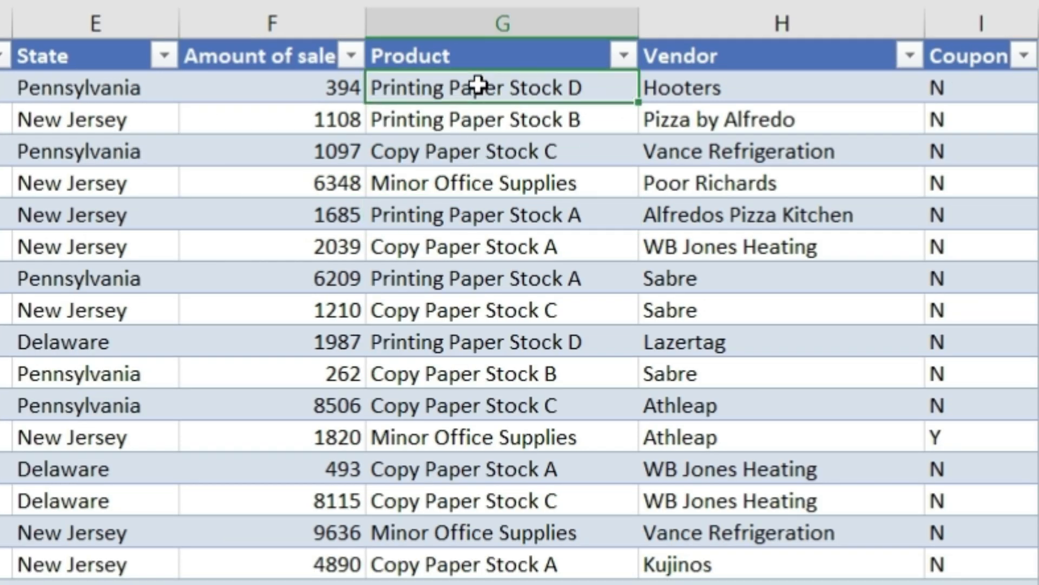
left_click(773, 89)
left_click(747, 183)
left_click(738, 278)
left_click(741, 382)
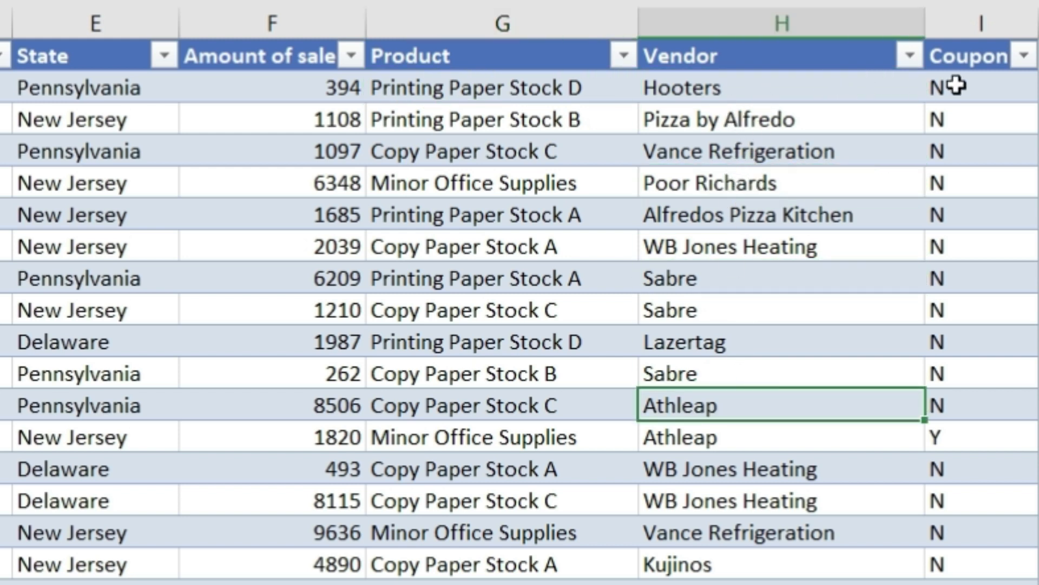
left_click(983, 86)
left_click(960, 184)
left_click(960, 286)
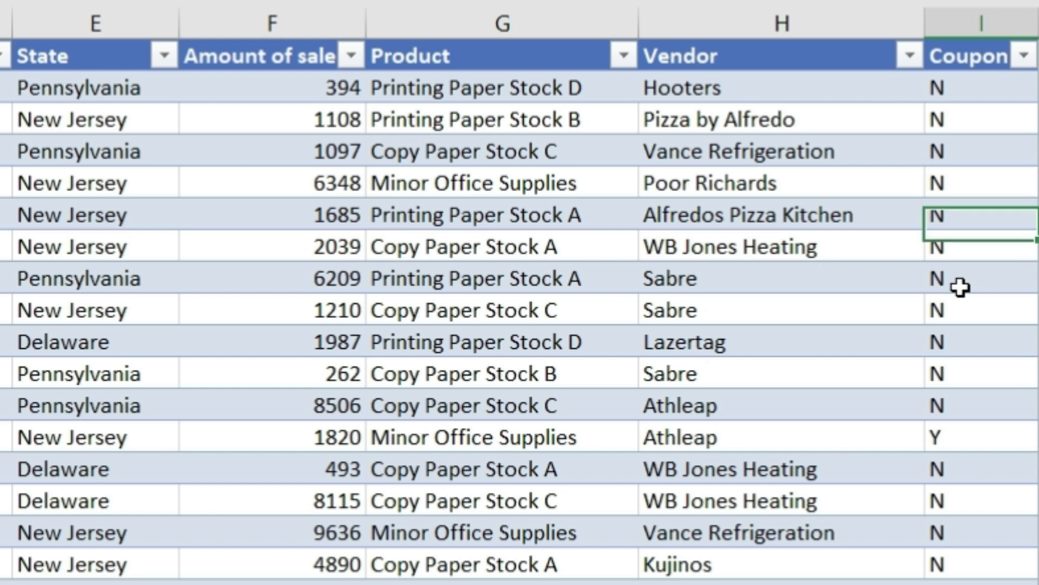
left_click(732, 215)
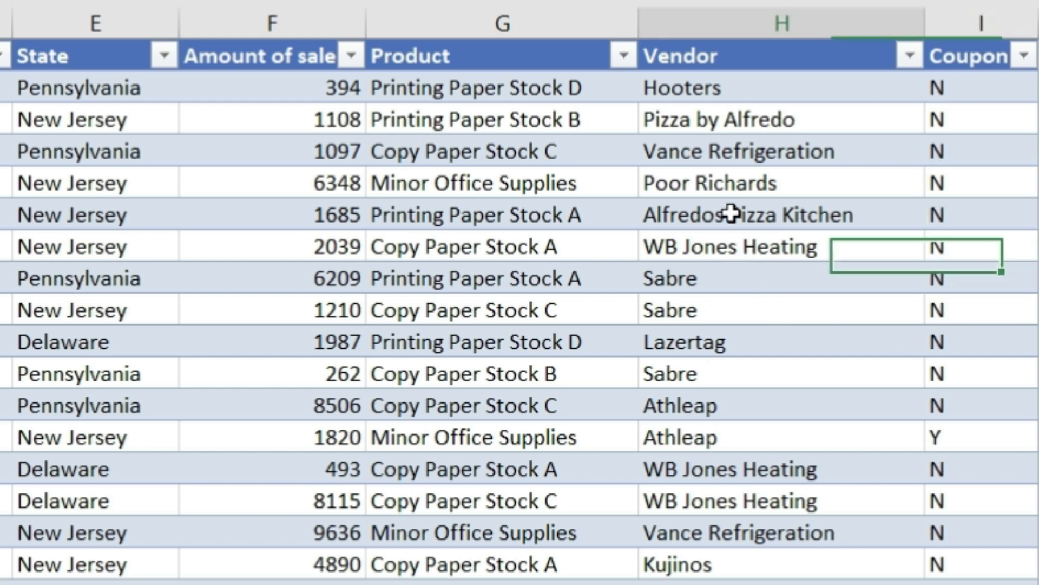
left_click(425, 212)
left_click(295, 215)
left_click(73, 235)
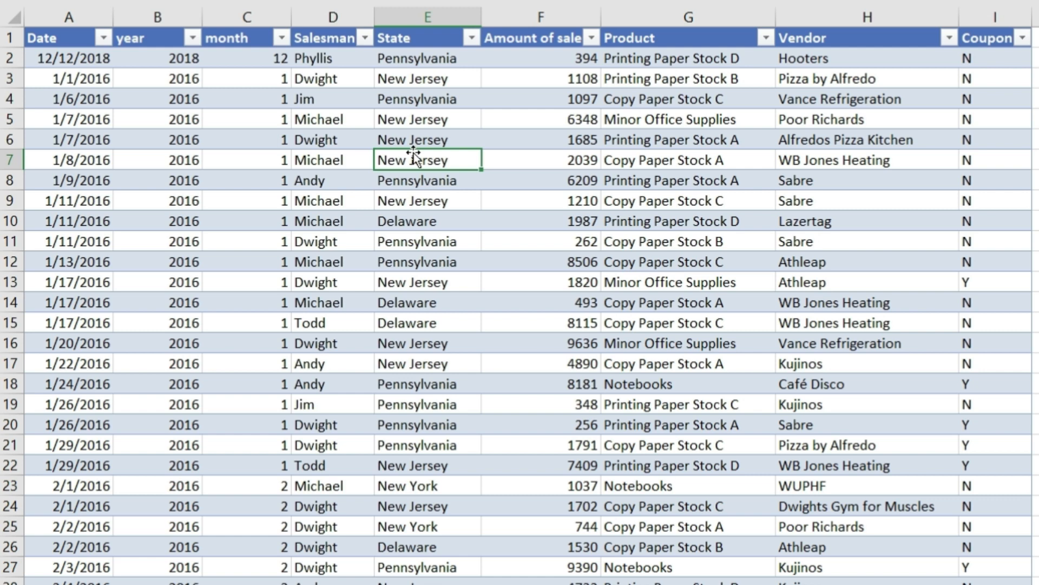
Examine how the Amount of sale values could be broken down by the State, month and Salesman columns
left_click(549, 145)
left_click(548, 195)
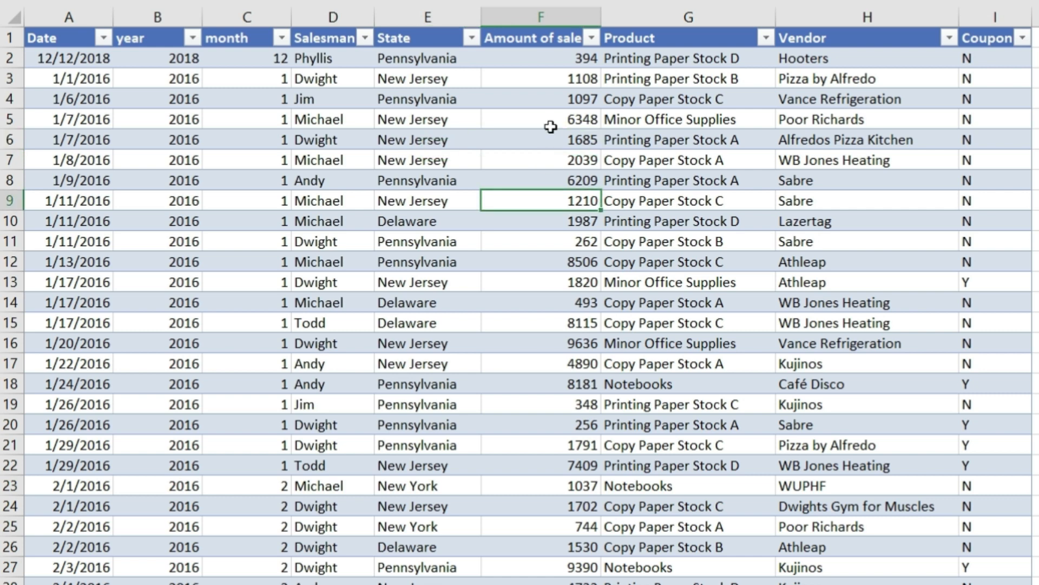
left_click(550, 96)
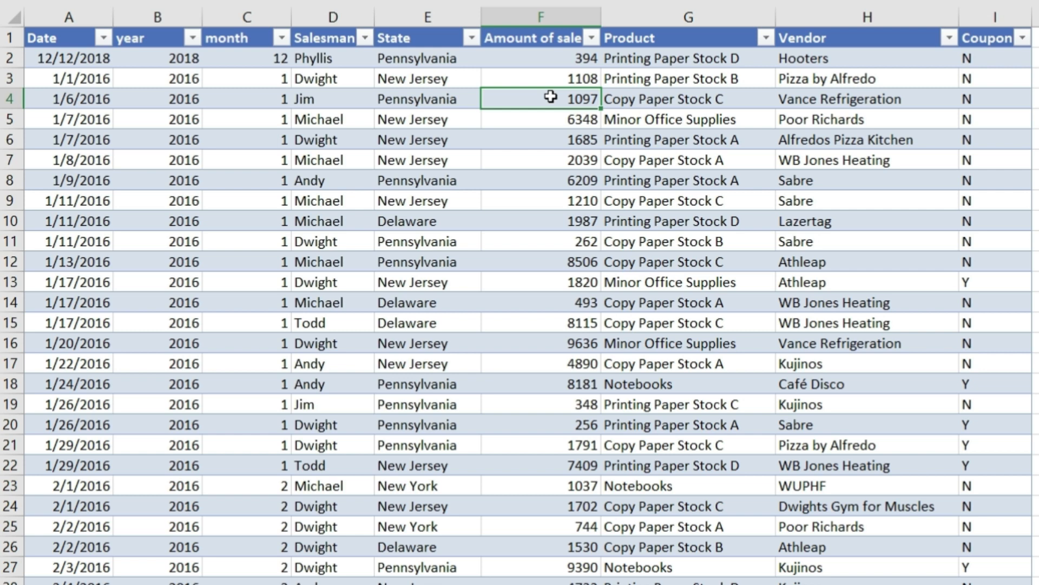
left_click(411, 99)
left_click(407, 173)
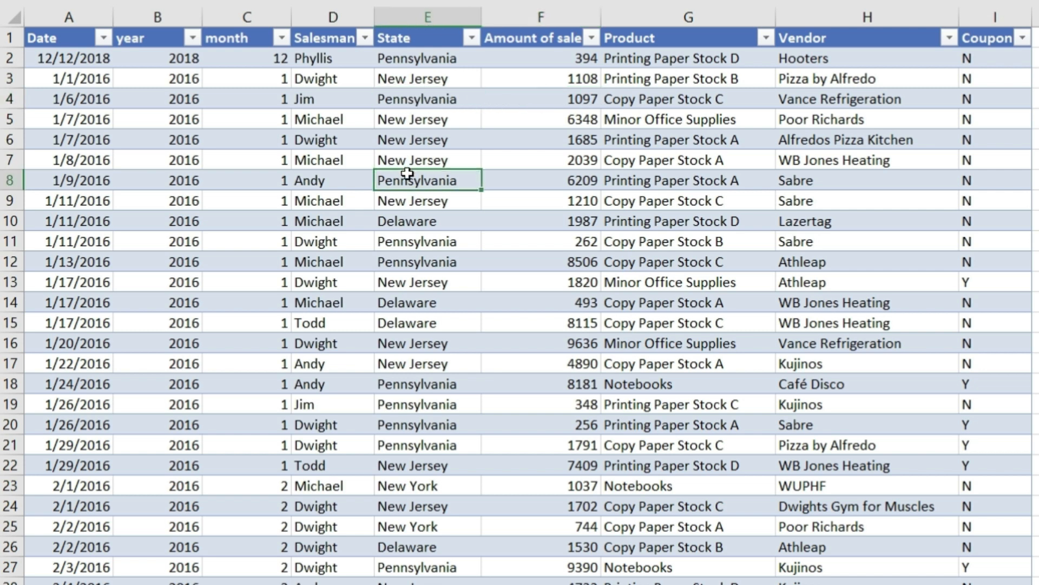
left_click(421, 64)
left_click(416, 80)
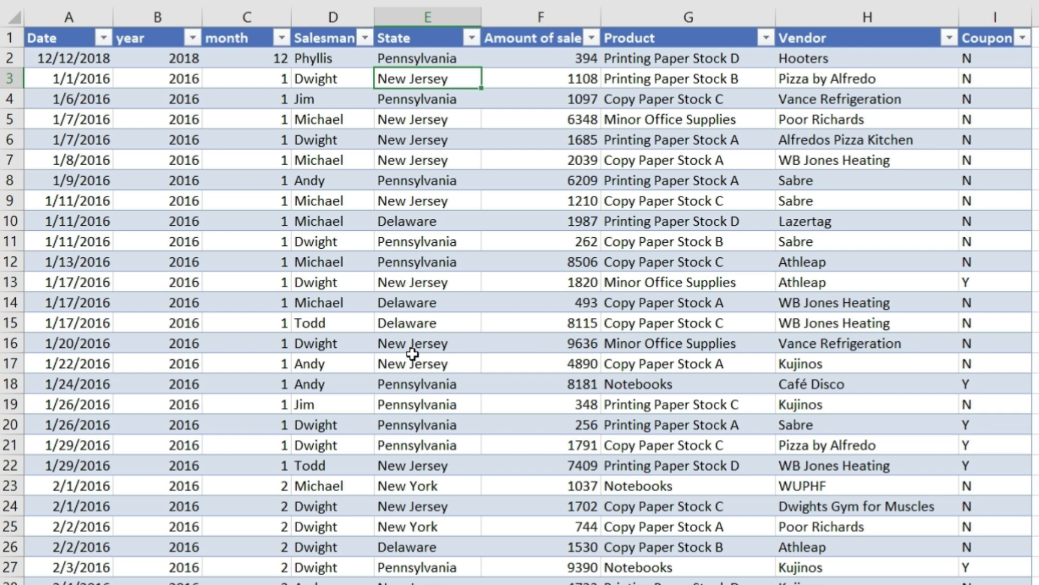
left_click(313, 140)
left_click(310, 217)
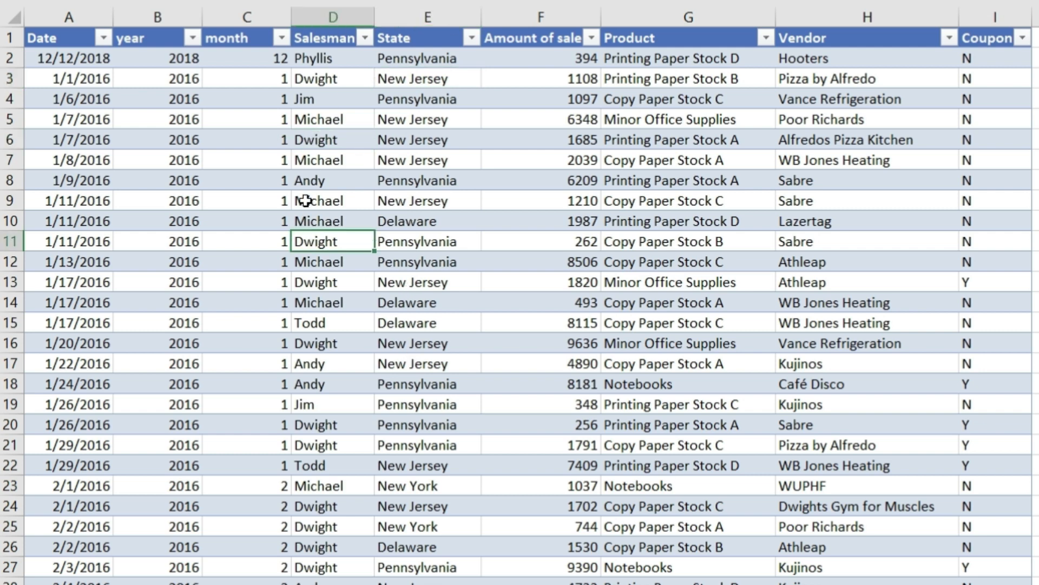
left_click(254, 174)
left_click(231, 100)
left_click(327, 80)
left_click(327, 138)
left_click(329, 94)
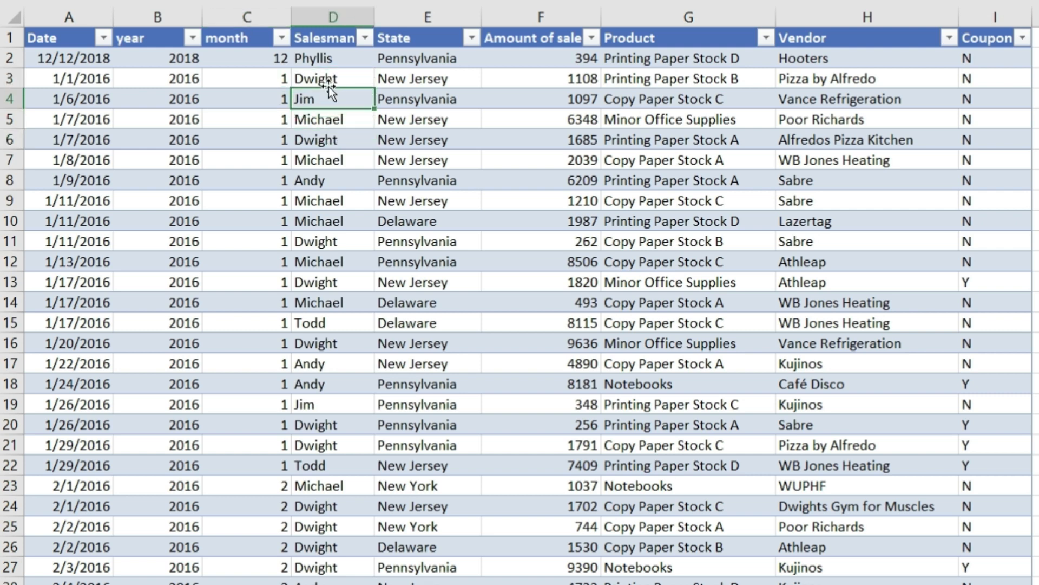
left_click(328, 61)
left_click(328, 99)
left_click(319, 196)
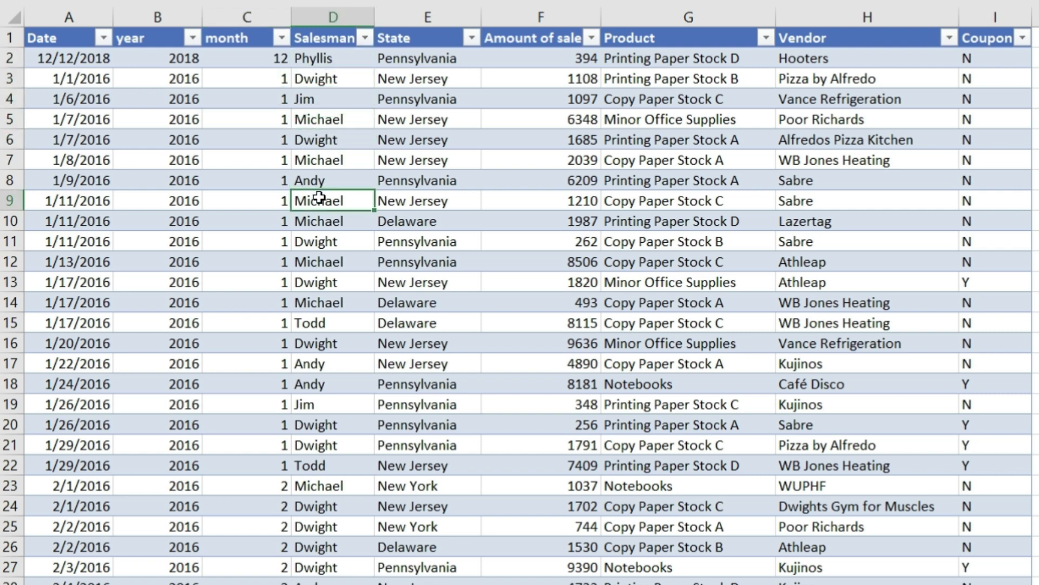
left_click(334, 259)
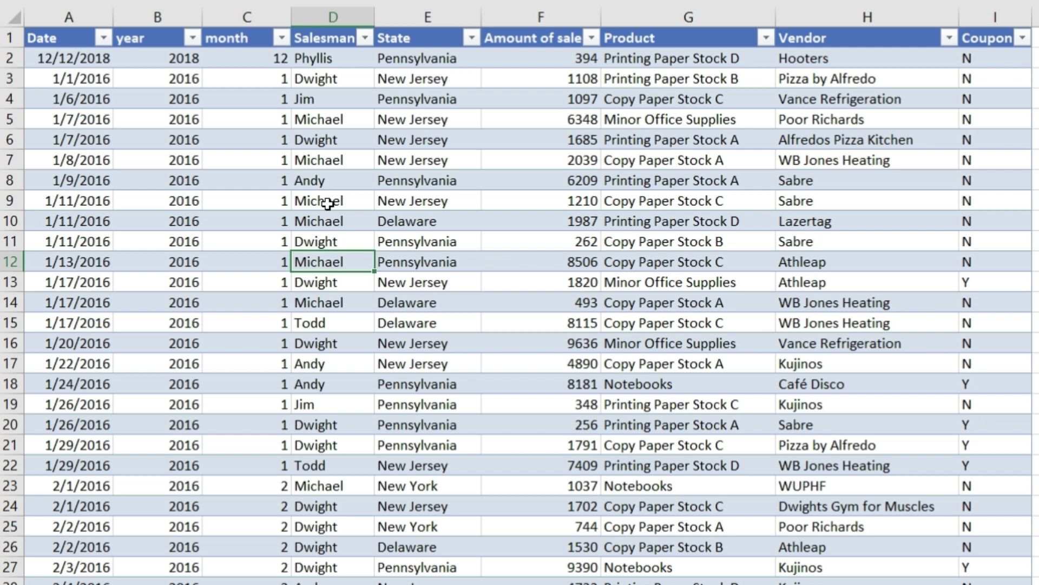
Compare the sale amount in row 2 with its salesman, state, product and vendor as possible summary categories
left_click(528, 57)
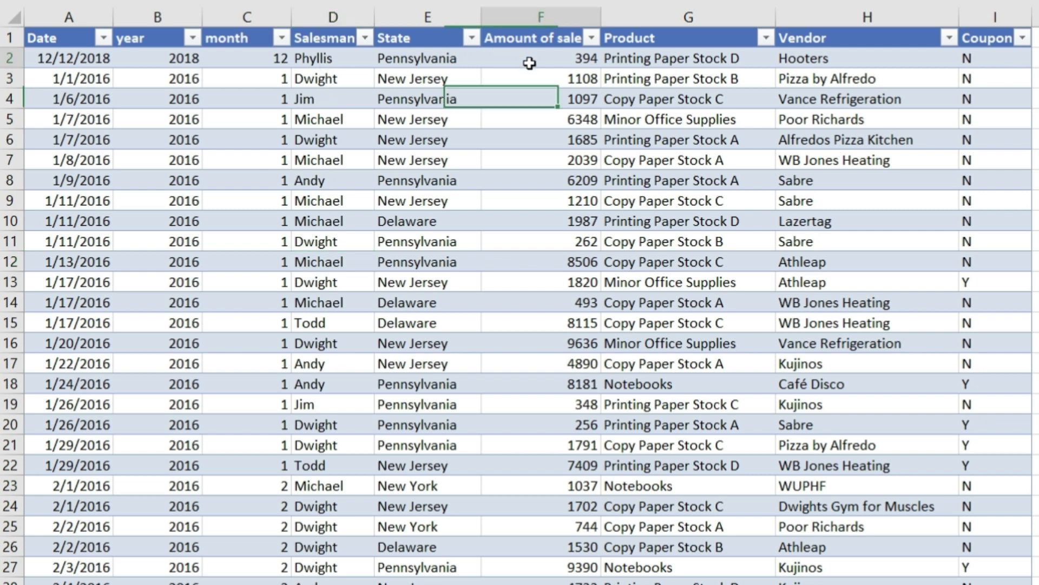
left_click(311, 57)
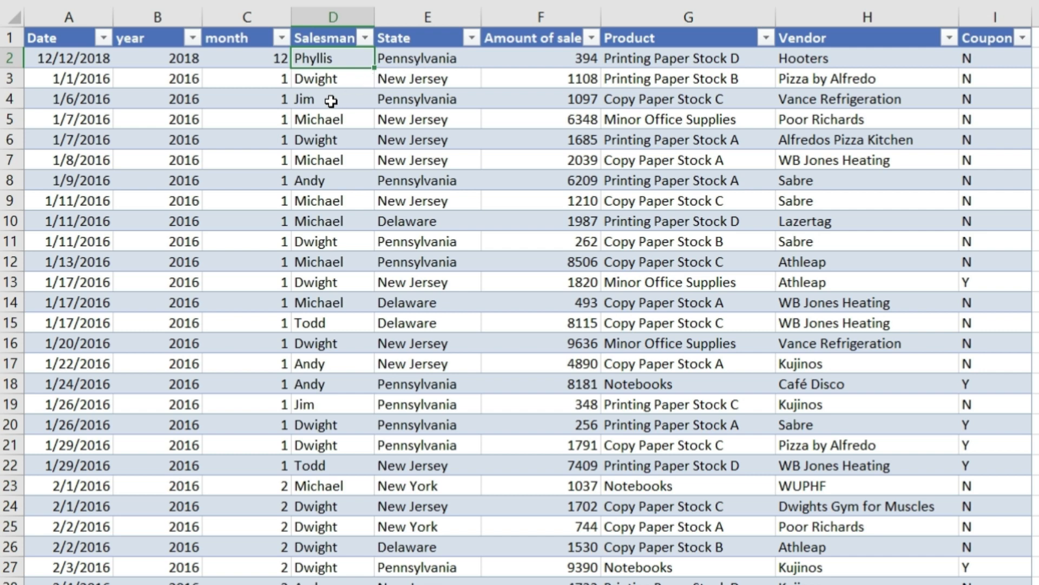
left_click(417, 63)
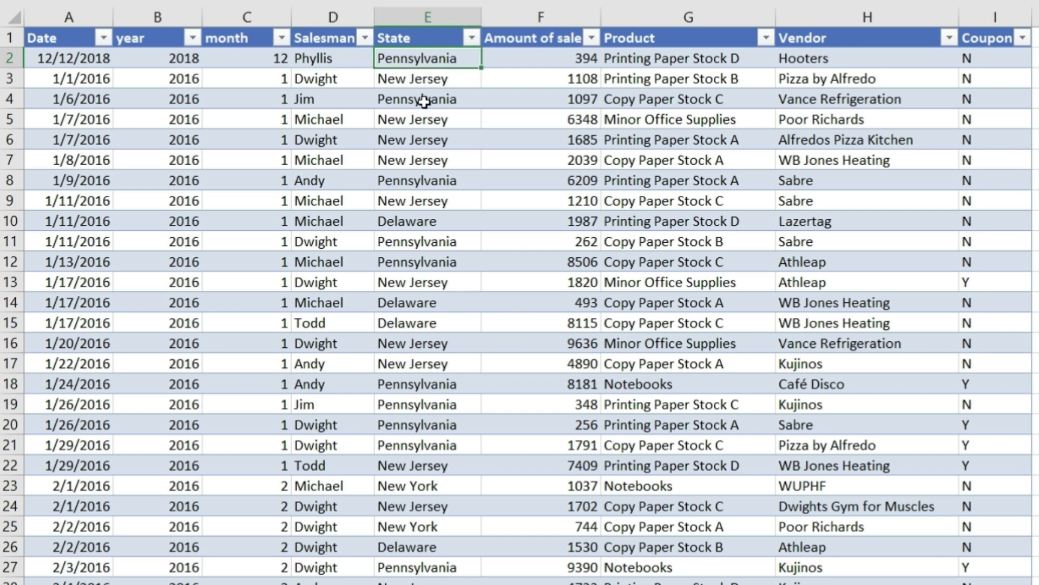
left_click(688, 59)
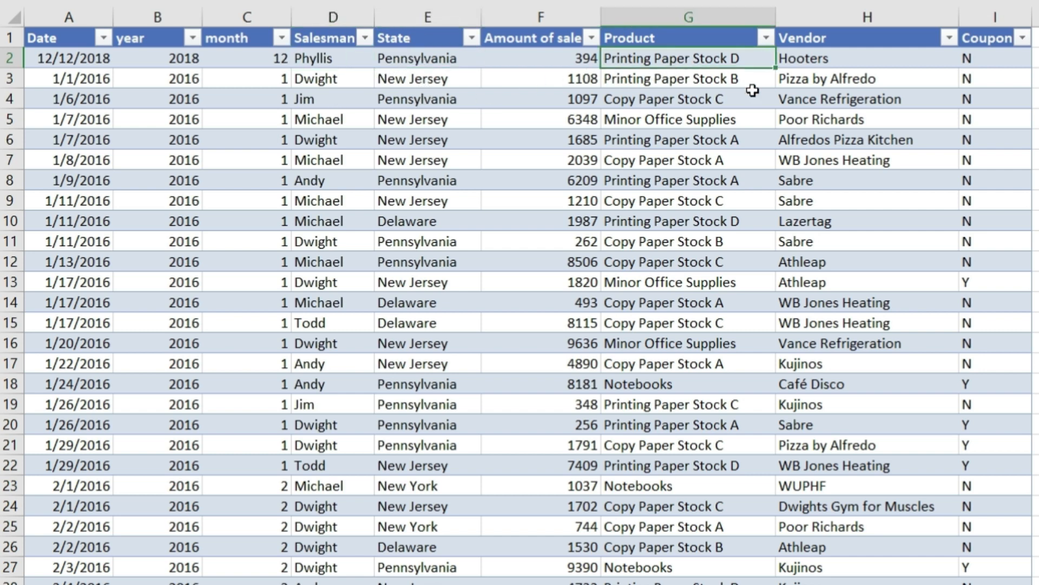
left_click(860, 61)
left_click(514, 64)
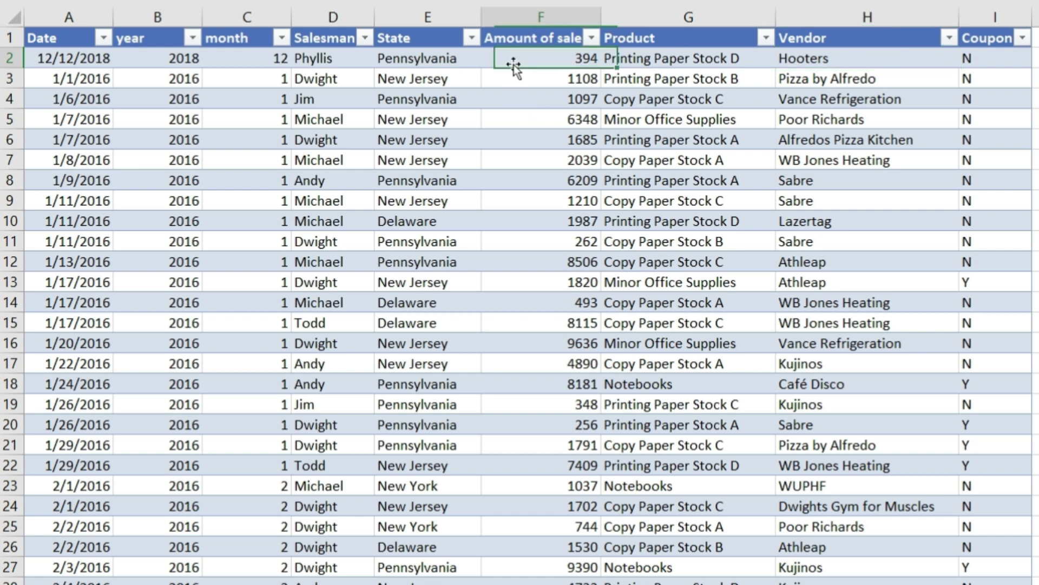
left_click(515, 113)
left_click(515, 162)
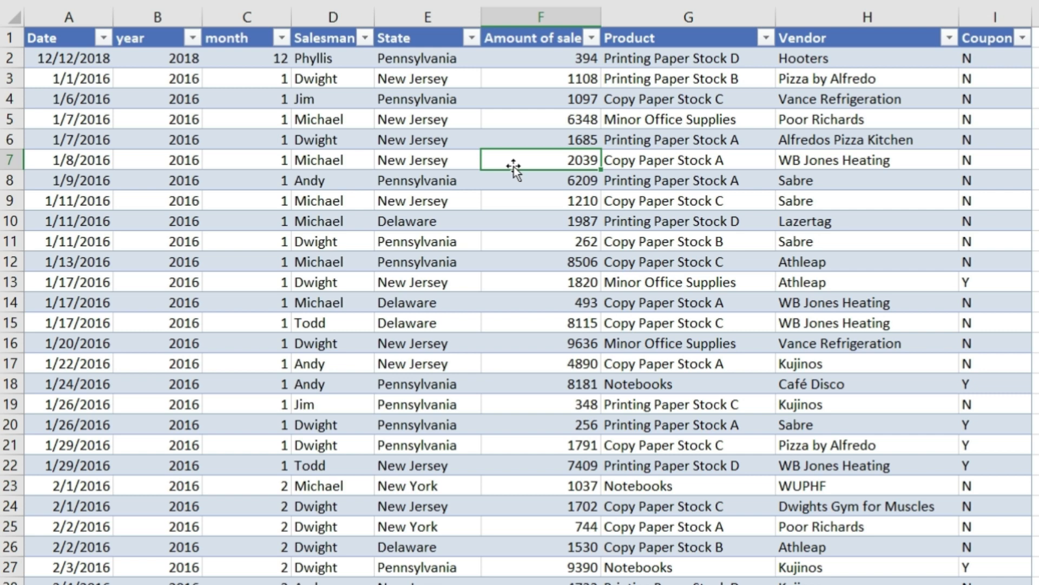
Review the available filter values of the Date, year and month columns in the sales table
left_click(360, 183)
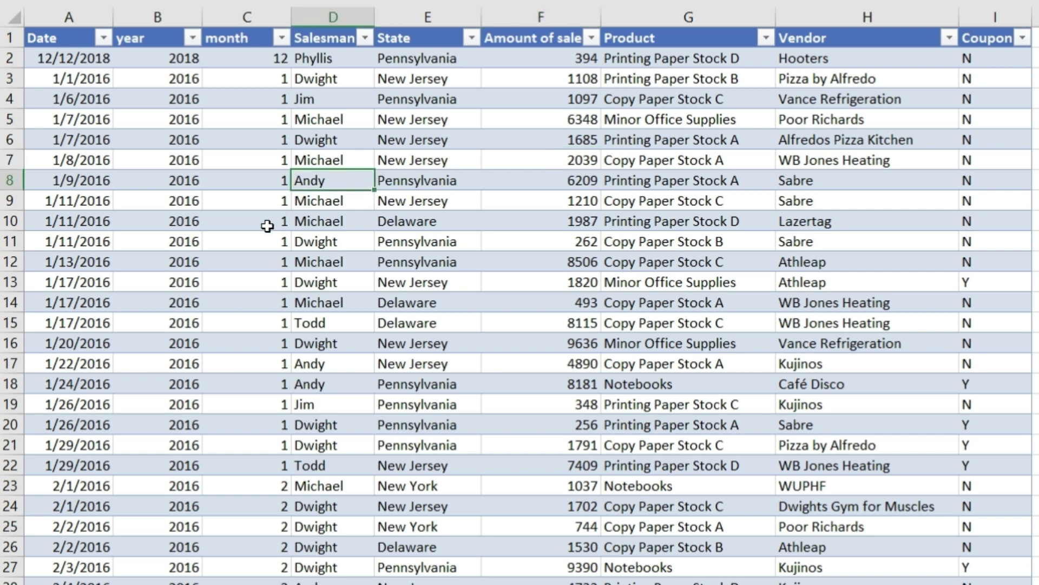
left_click(233, 237)
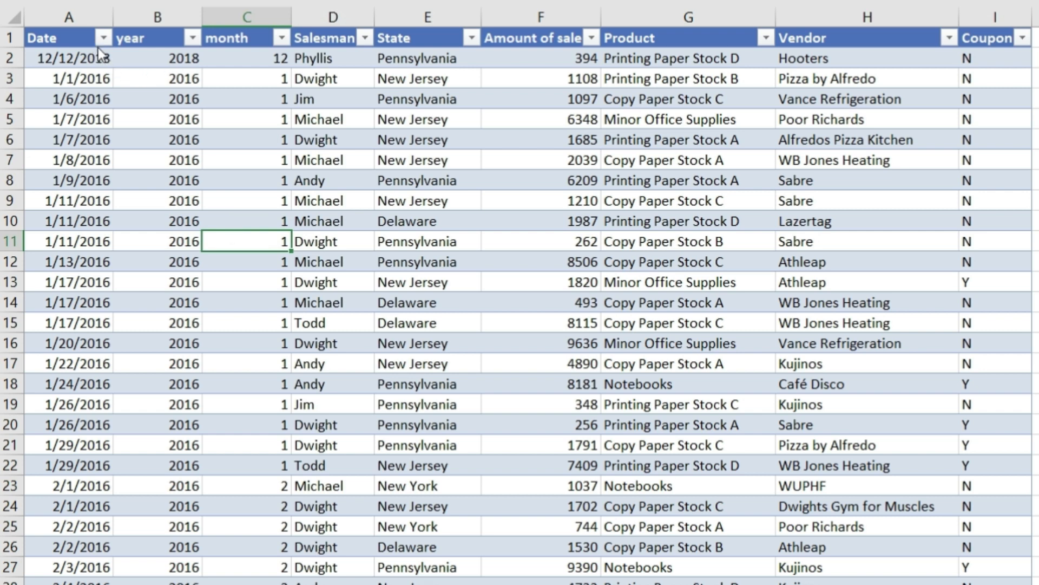
left_click(104, 37)
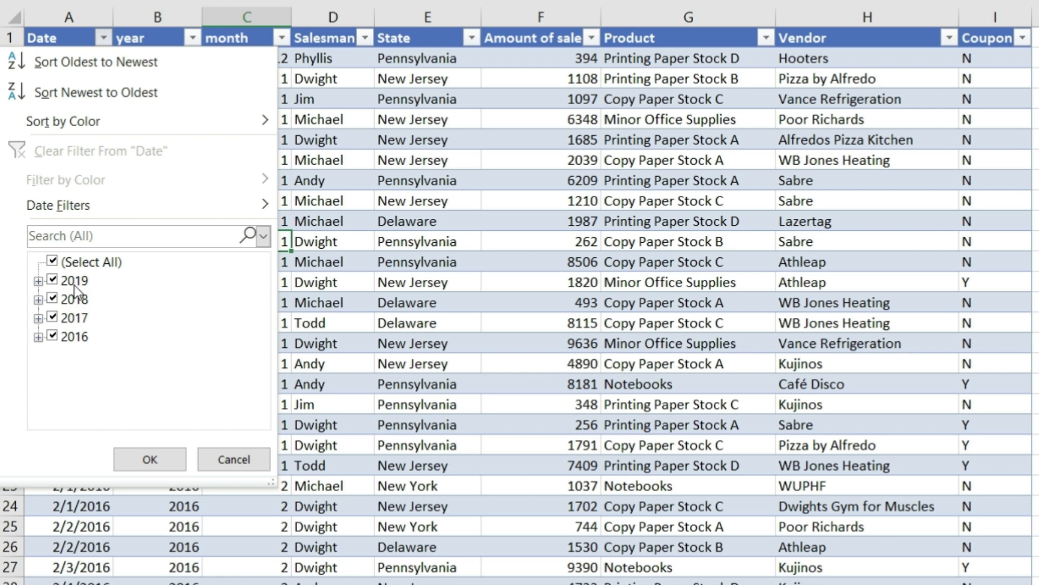
key("Escape")
left_click(192, 38)
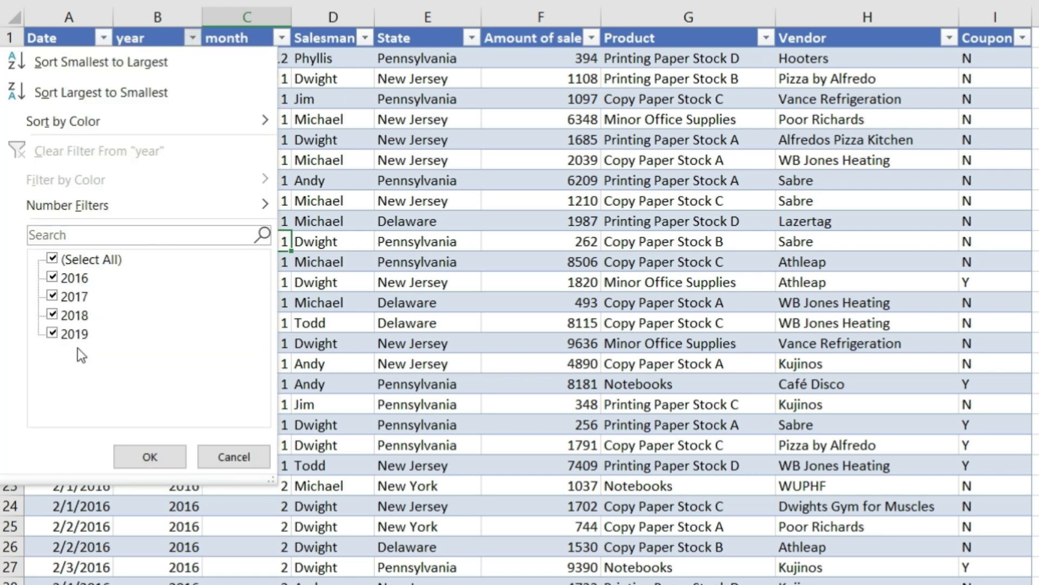
key("Escape")
left_click(283, 35)
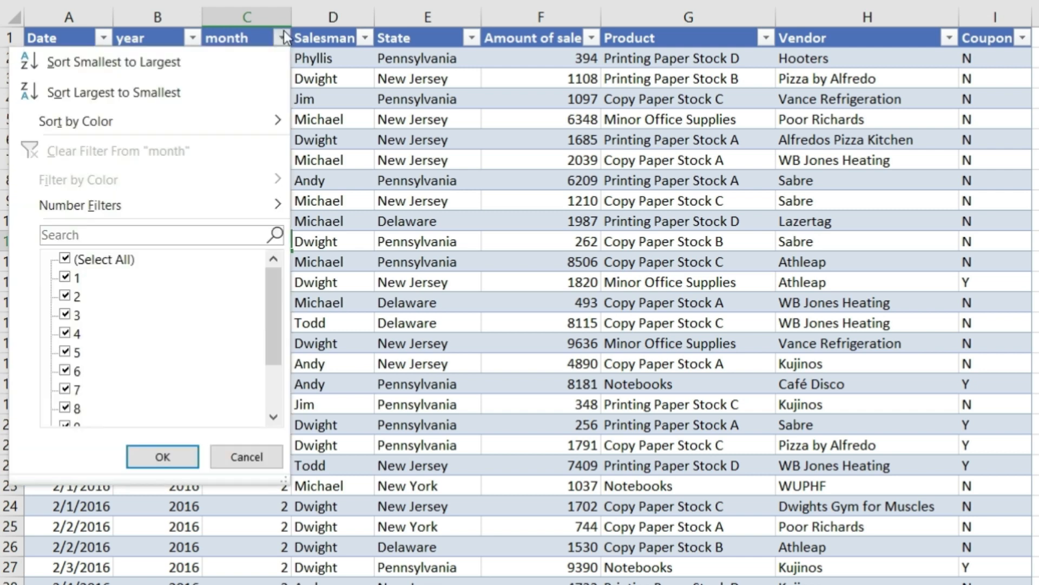
left_click_drag(269, 288, 269, 400)
left_click(433, 79)
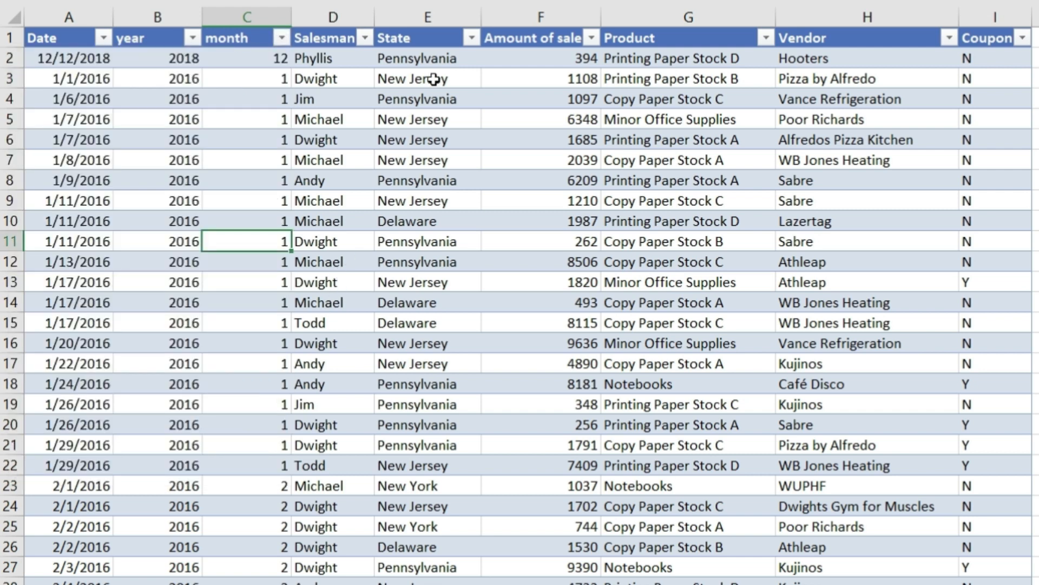
Review the available filter values of the State, Amount of sale and Product columns
left_click(471, 39)
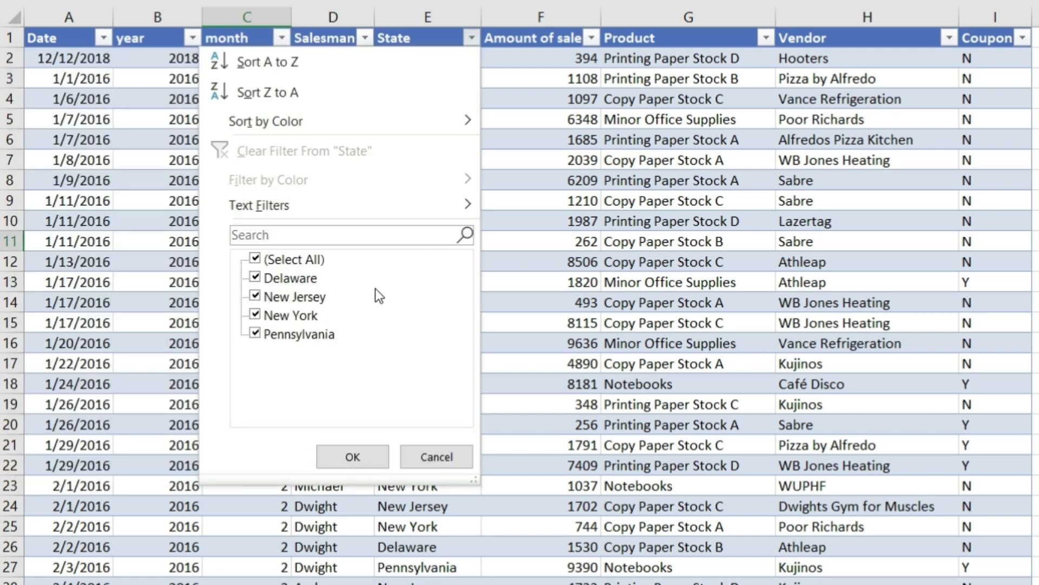
left_click(353, 457)
left_click(592, 38)
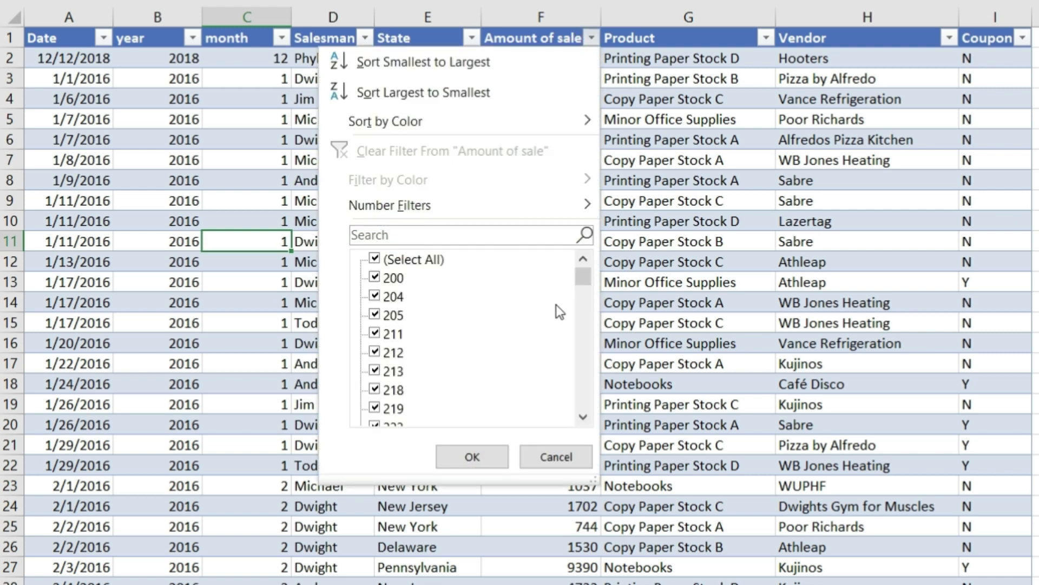
left_click_drag(583, 277, 587, 432)
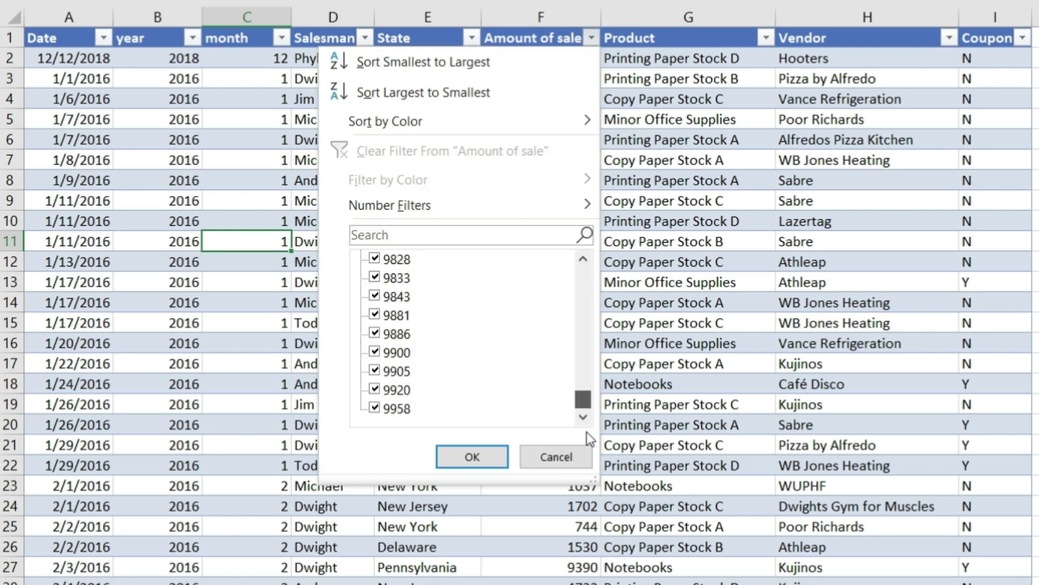
left_click(687, 254)
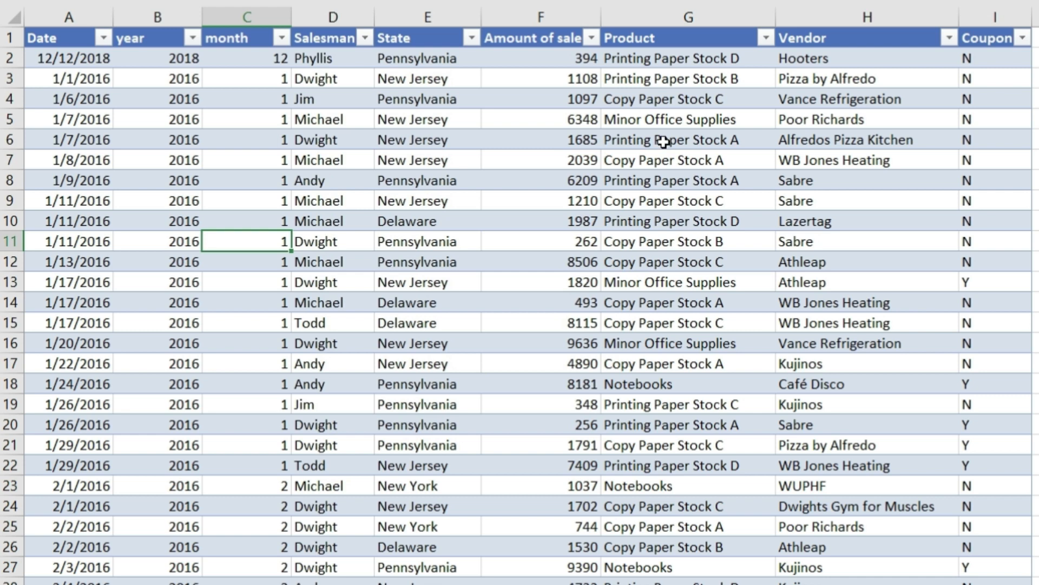
left_click(726, 60)
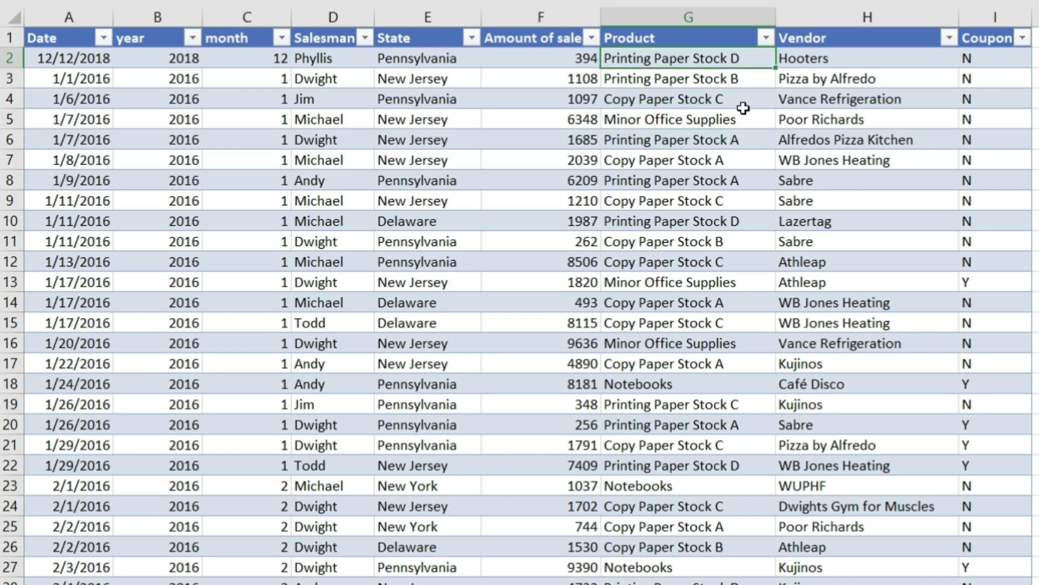
left_click(766, 38)
left_click_drag(758, 291, 761, 376)
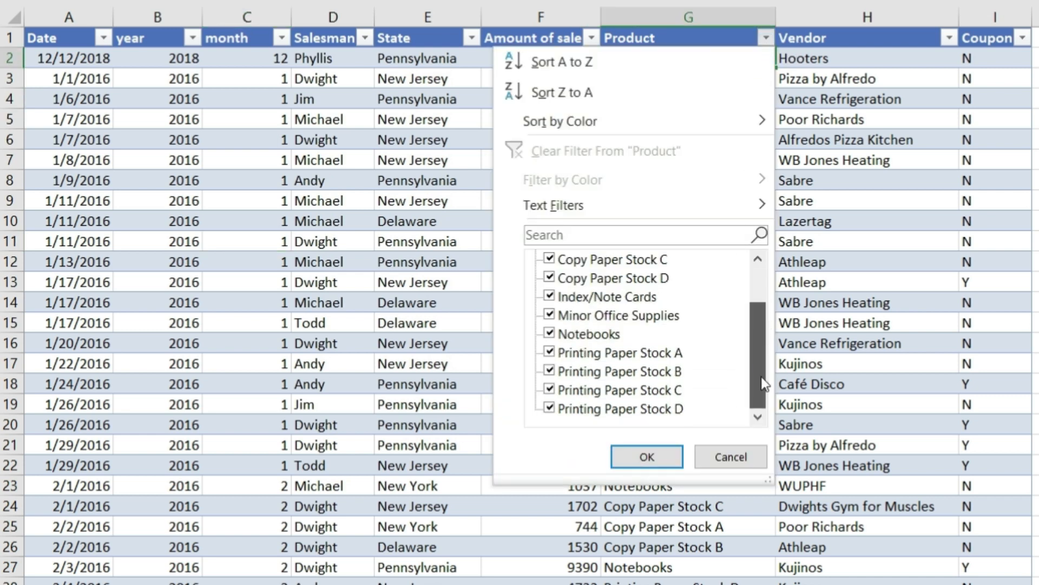
left_click(806, 267)
left_click(855, 119)
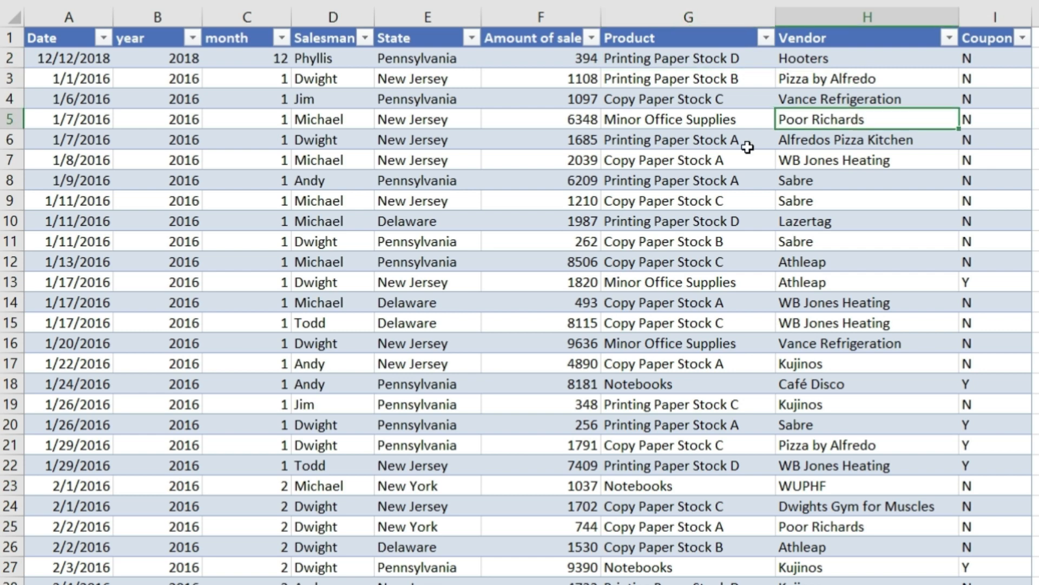
Look over the Amount of sale values and the year column as a possible breakdown of sales
left_click(557, 186)
left_click(540, 286)
left_click(541, 225)
left_click(530, 319)
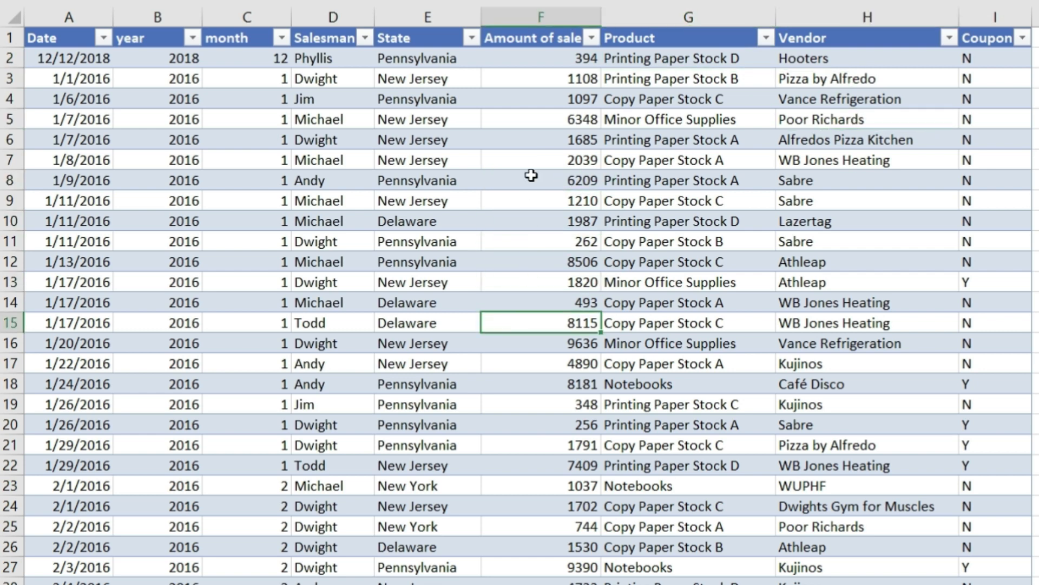
left_click(534, 179)
left_click(186, 198)
left_click(162, 266)
left_click(167, 182)
left_click(175, 120)
left_click(175, 201)
left_click(173, 125)
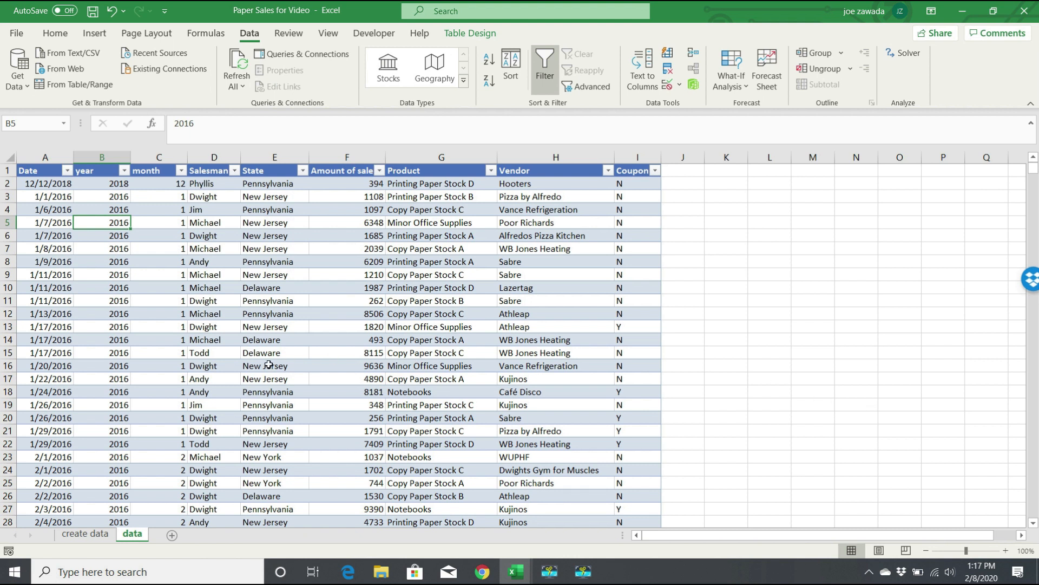
Look over the State and Salesman columns as possible categories for charting sales
left_click(269, 365)
left_click(261, 427)
left_click(277, 354)
left_click(259, 322)
left_click(260, 379)
left_click(267, 301)
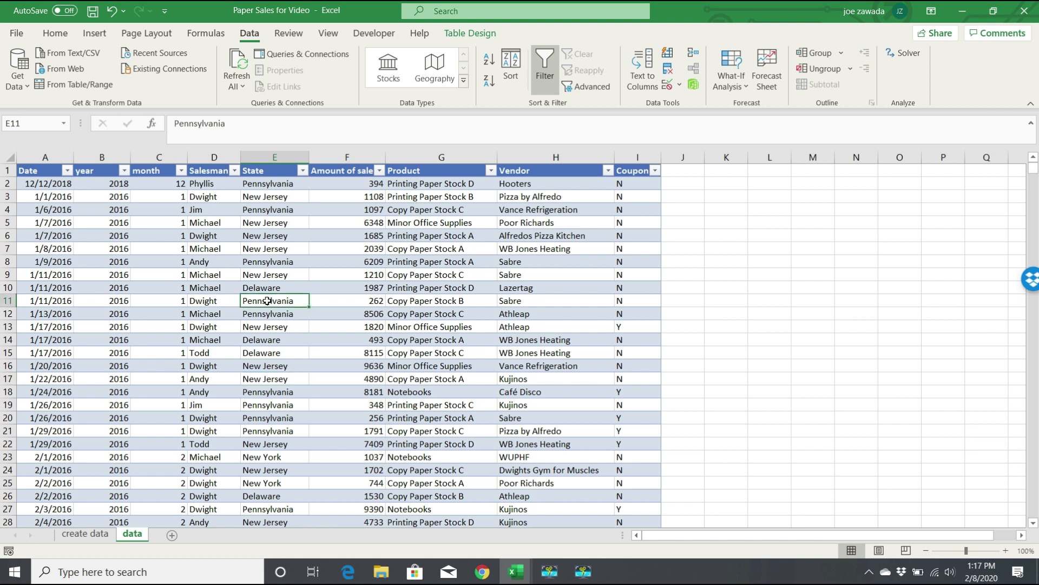
left_click(181, 356)
left_click(218, 315)
left_click(204, 367)
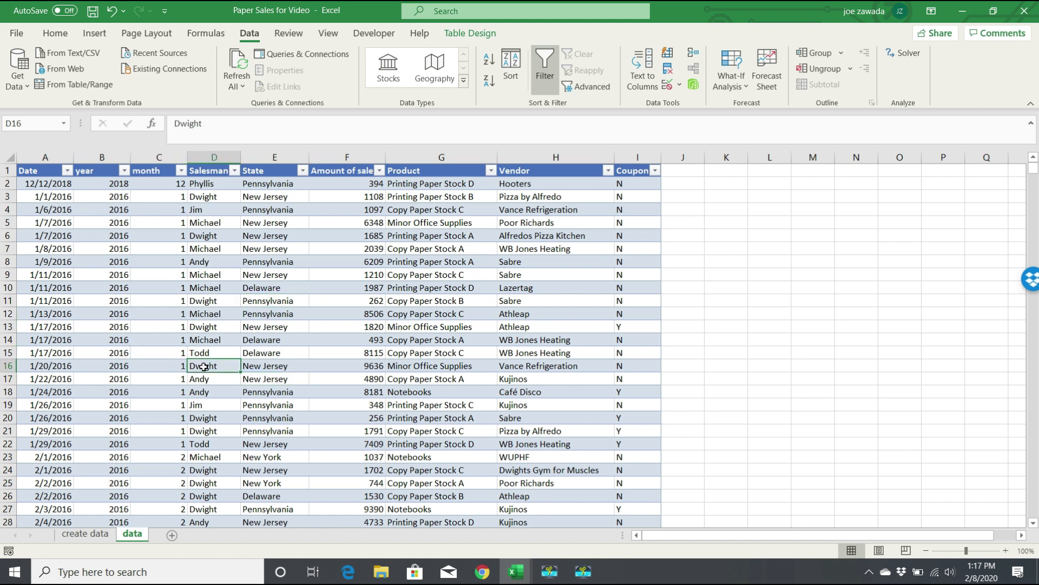
Insert a combined PivotChart and PivotTable based on Table1 in a new worksheet
left_click(261, 288)
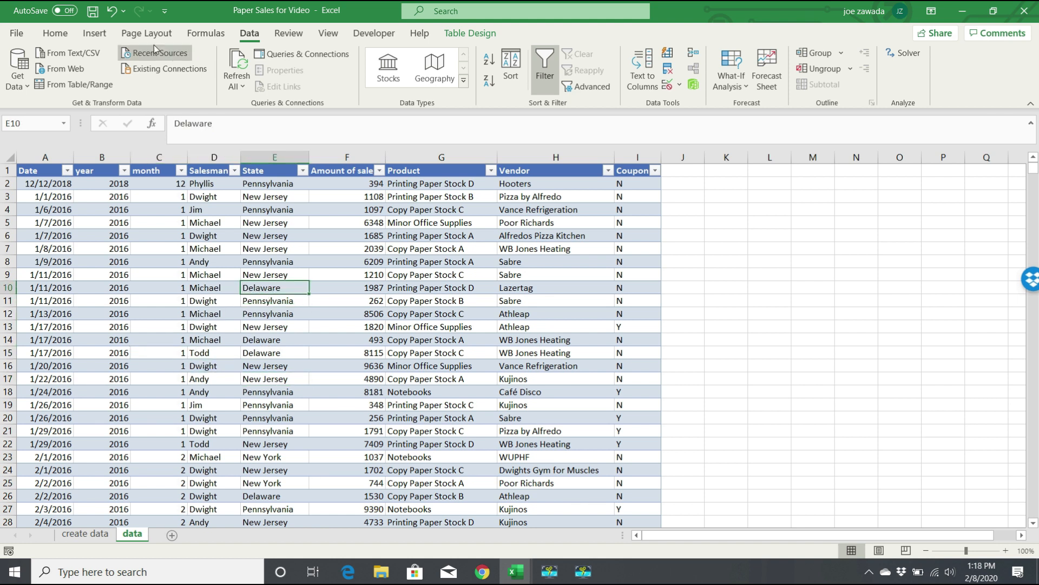
left_click(96, 35)
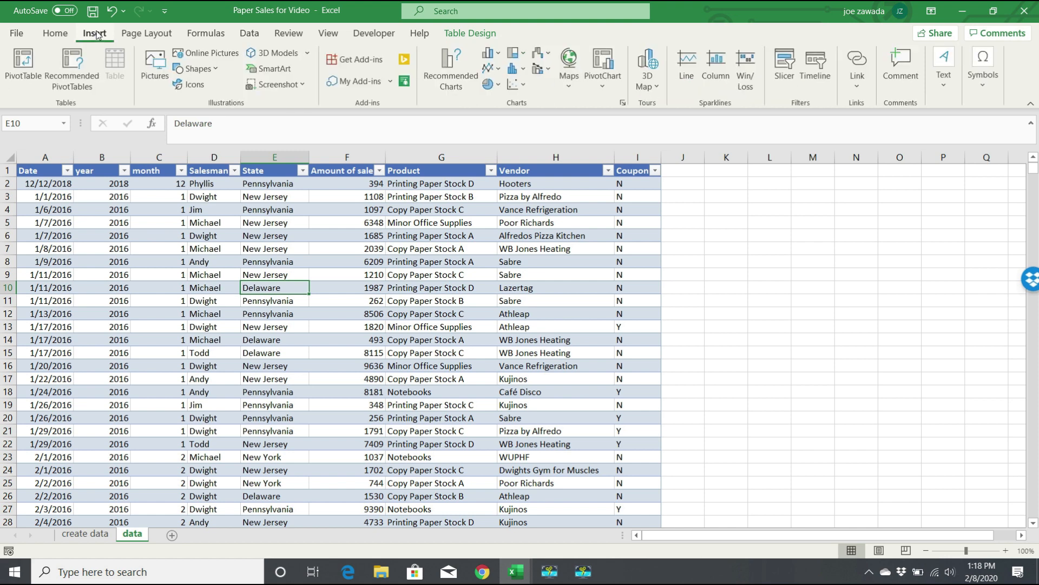
left_click(603, 91)
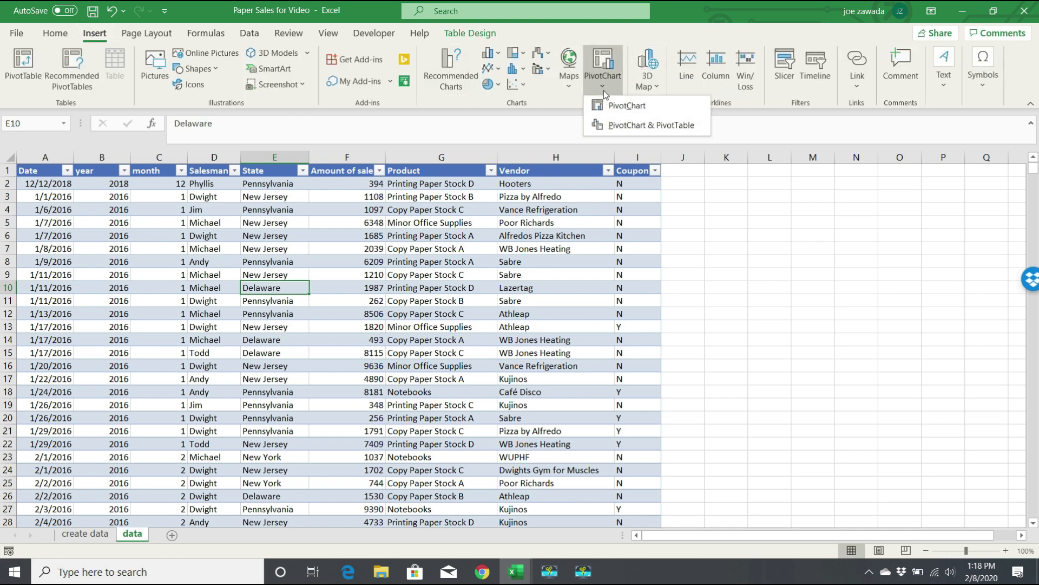
left_click(651, 126)
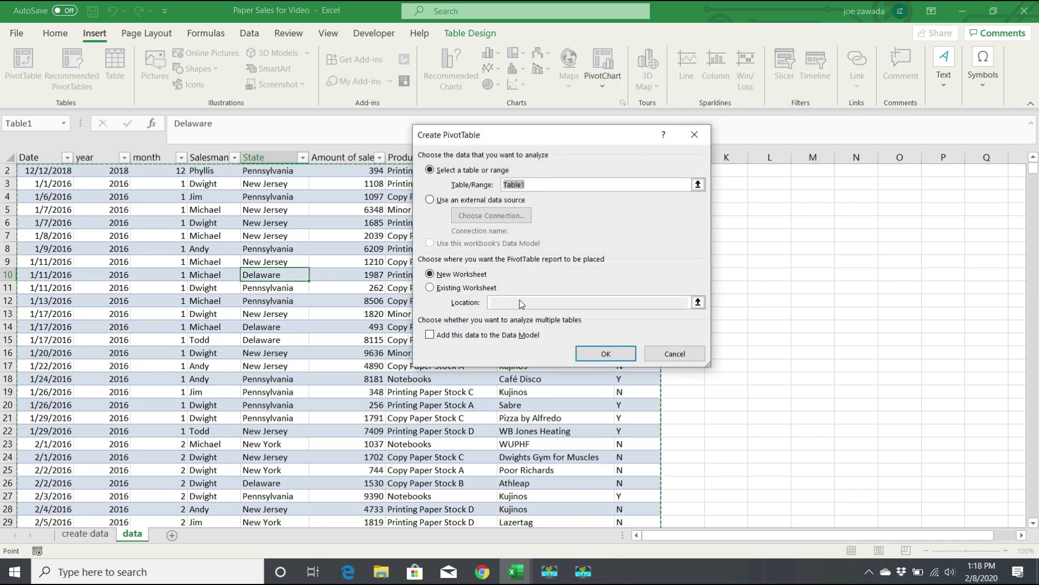
left_click(604, 354)
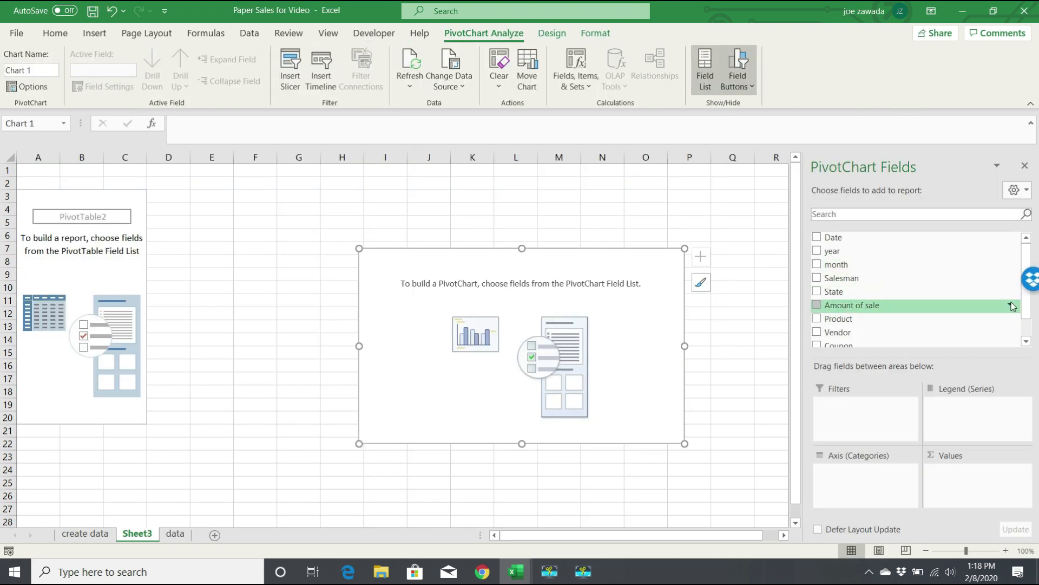
Chart the sum of Amount of sale with Salesman as the axis category, and move the chart closer to the PivotTable
left_click_drag(842, 278, 873, 476)
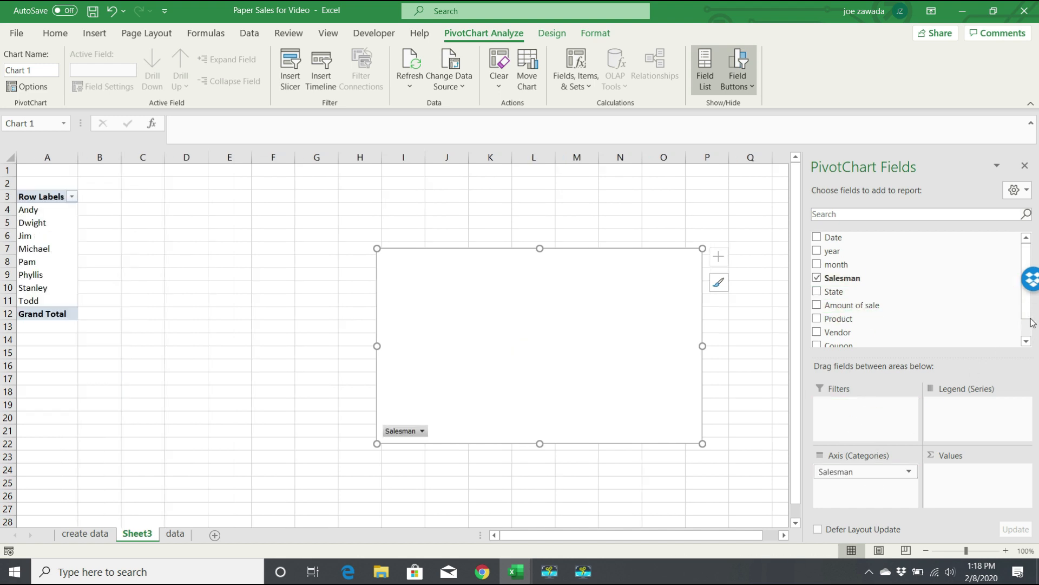
left_click_drag(1031, 323, 1032, 339)
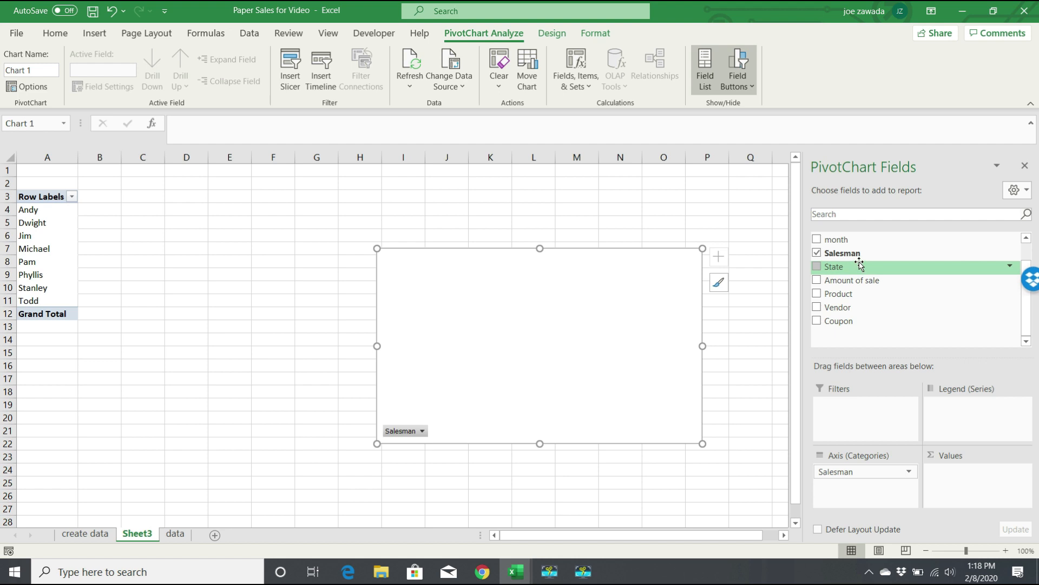
mouse_move(884, 283)
left_mouse_down()
mouse_move(1010, 496)
mouse_move(993, 485)
left_mouse_up()
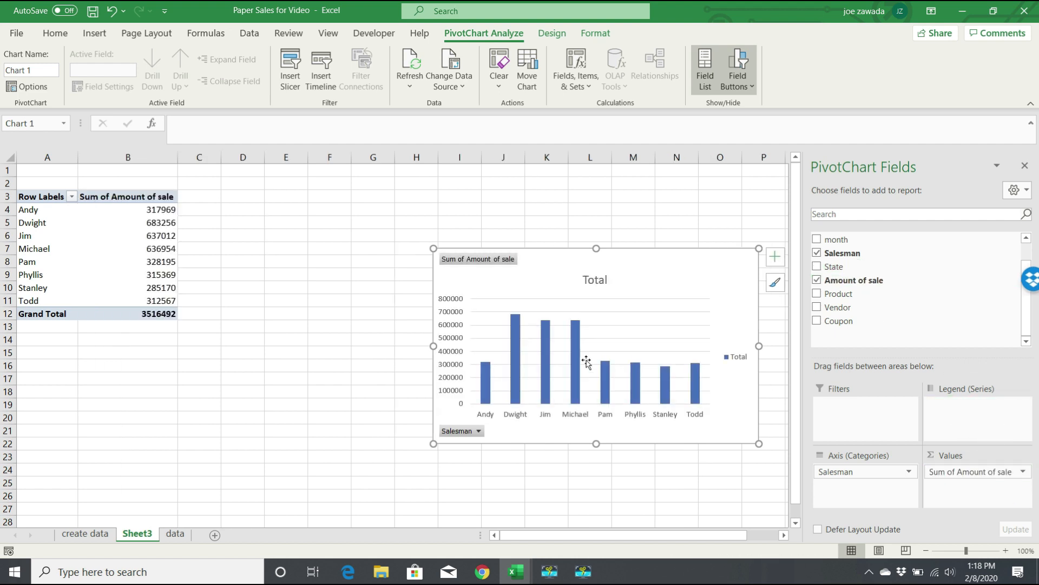
left_click_drag(640, 262, 491, 247)
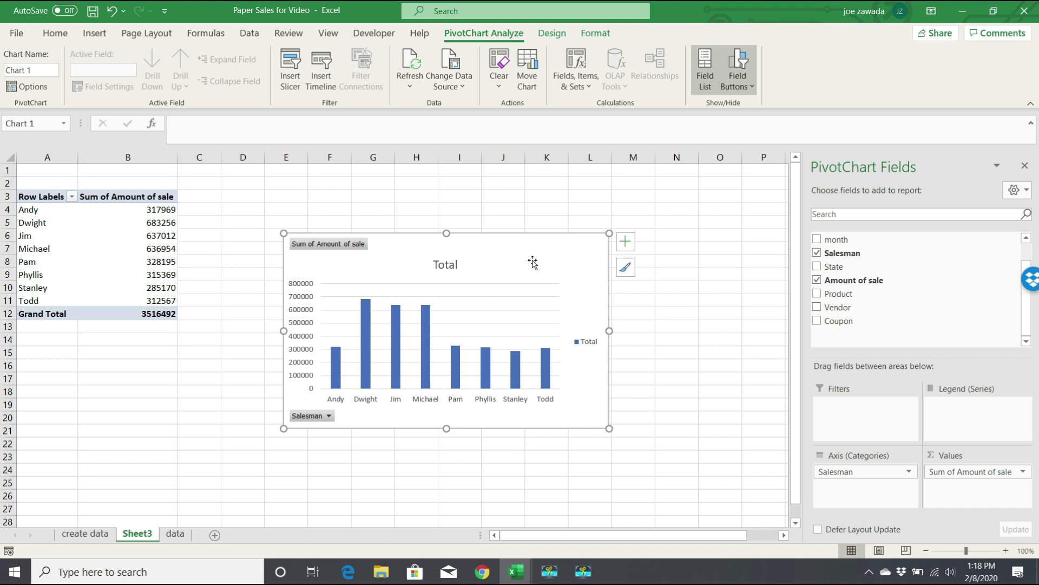
Format the PivotTable's Sum of Amount of sale values as Number with 0 decimal places and a 1000 separator
left_click(144, 209)
right_click(144, 210)
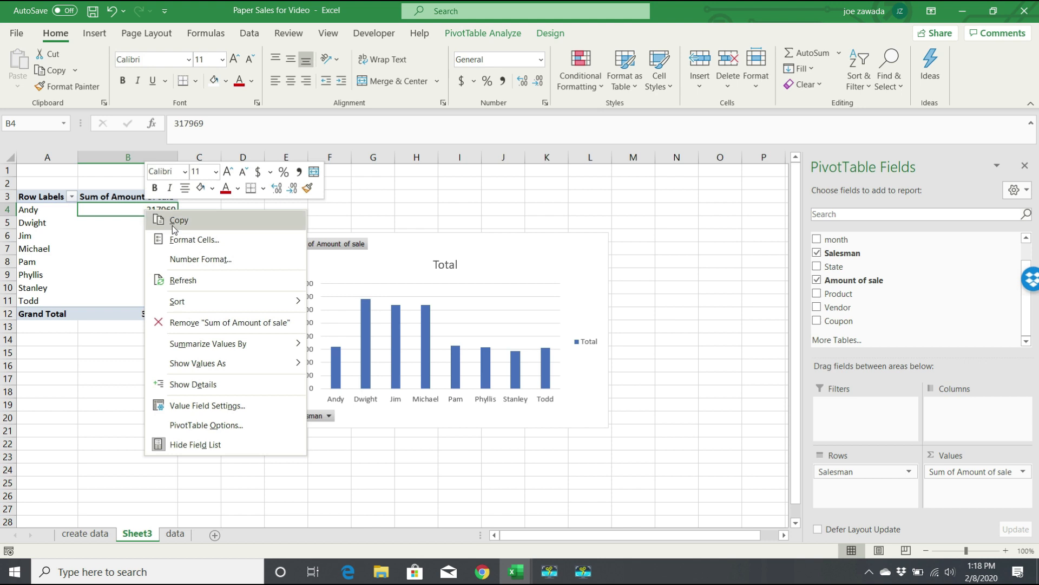
left_click(202, 261)
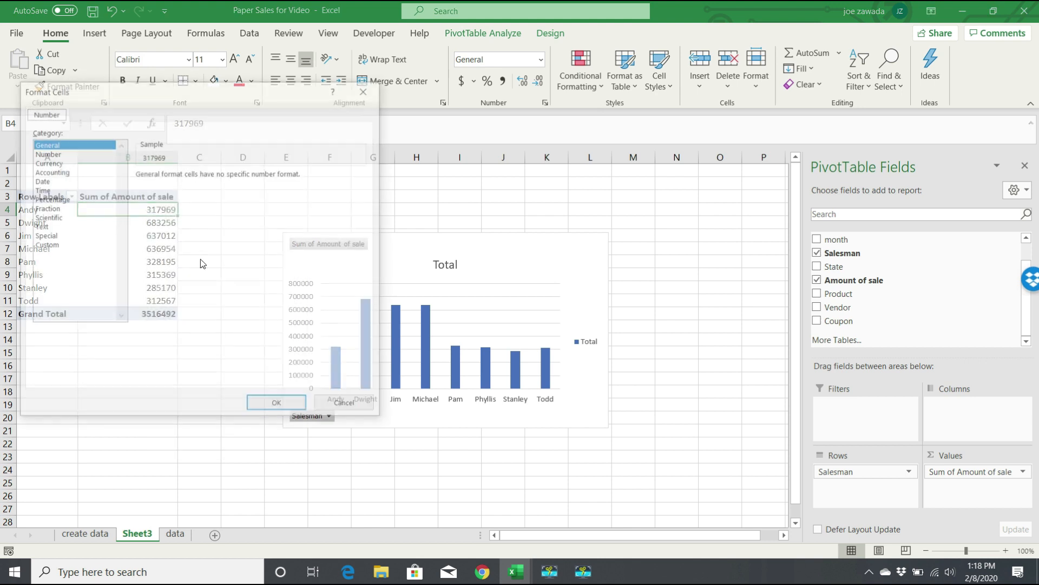
left_click(65, 153)
left_click(139, 193)
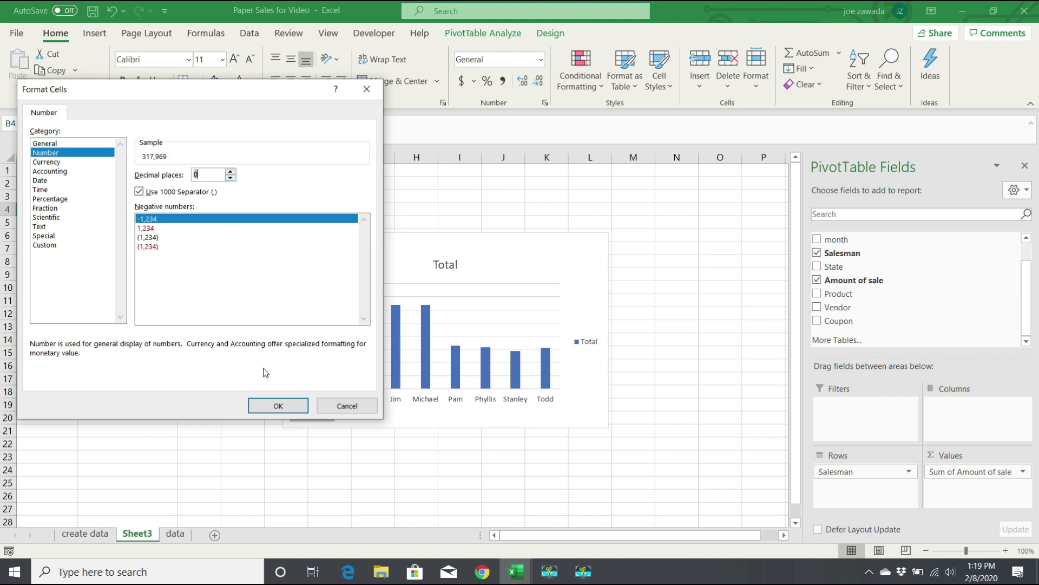
left_click(274, 407)
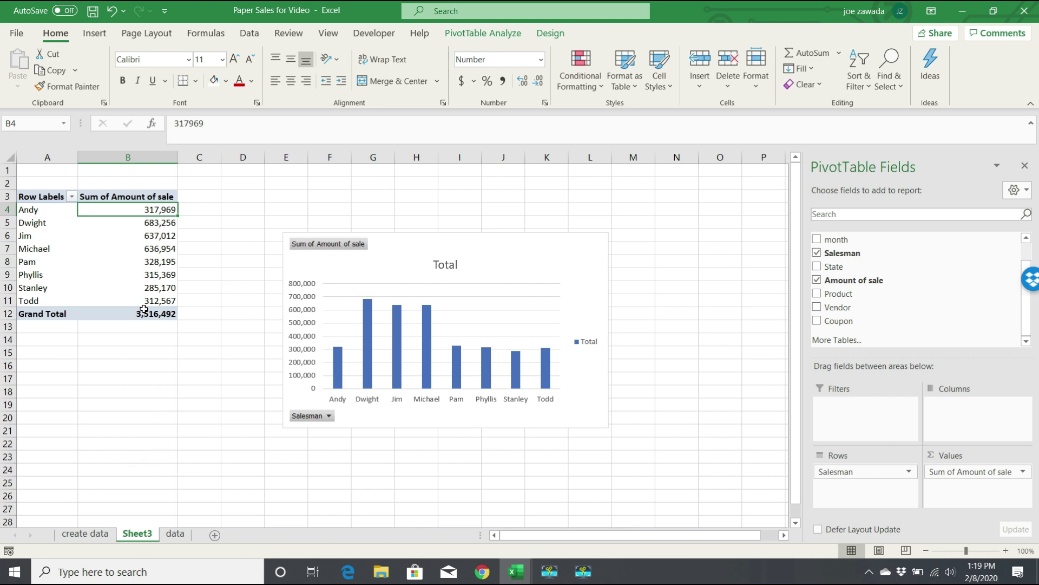
Rename the PivotTable as salesmen
mouse_move(158, 243)
left_click(115, 246)
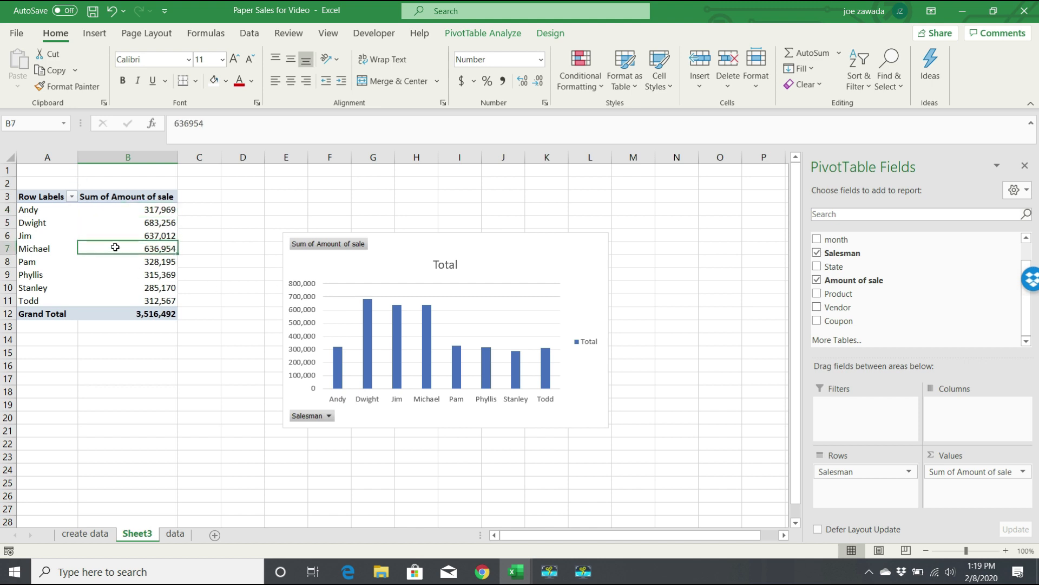
left_click(488, 35)
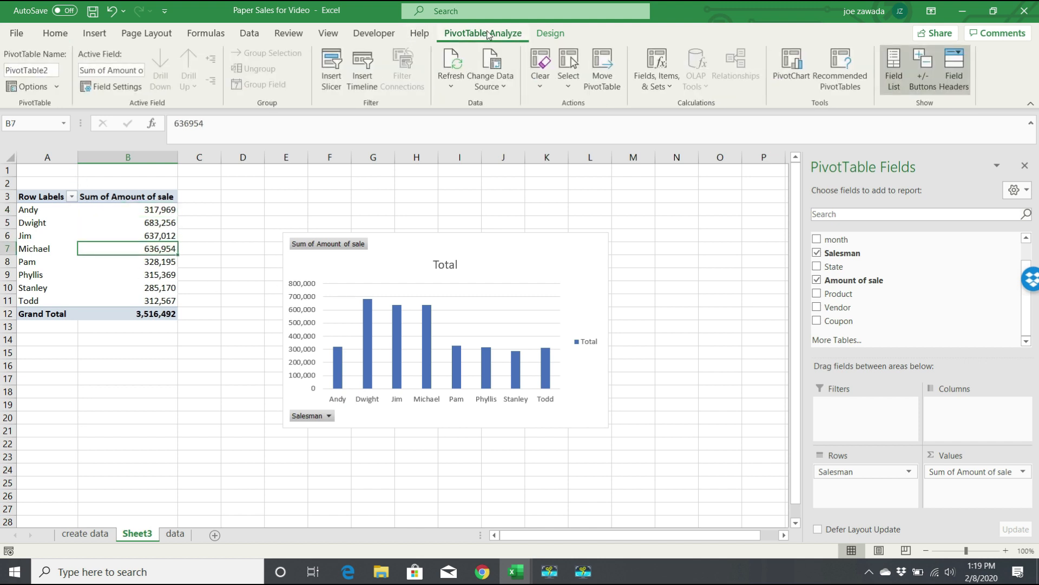
left_click_drag(54, 70, 5, 72)
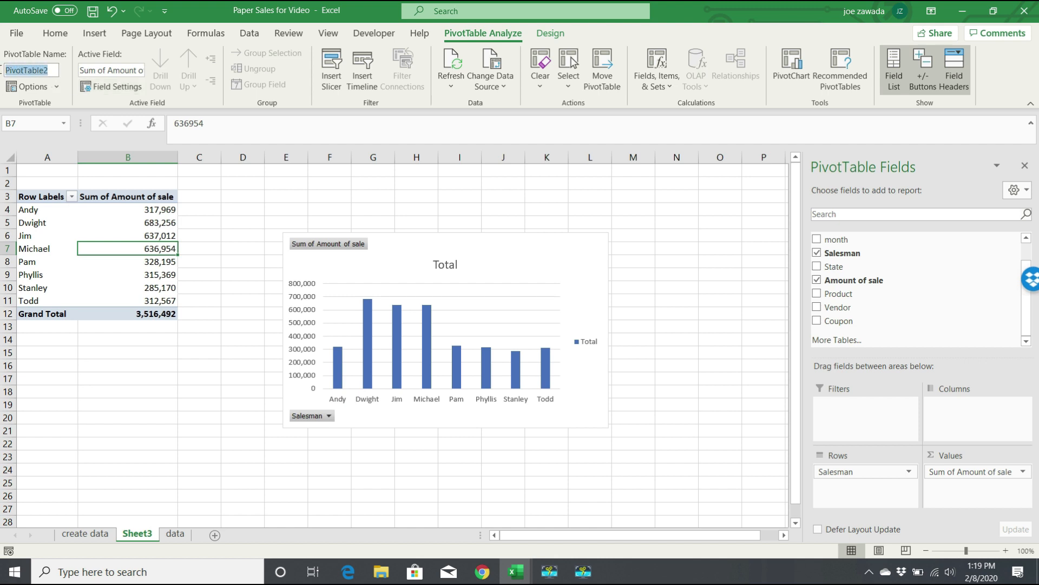
type("salesmen")
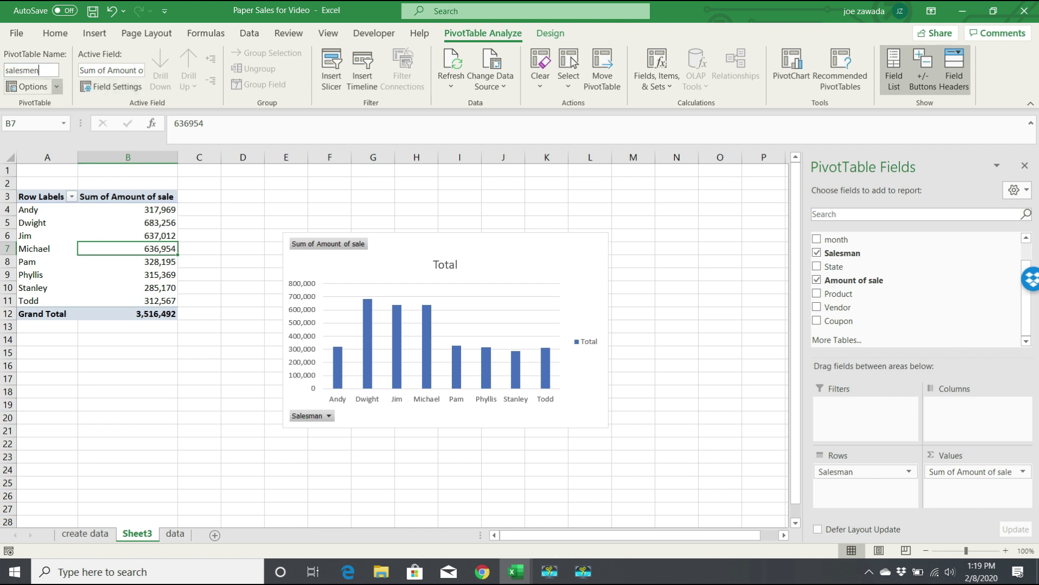
left_click(161, 367)
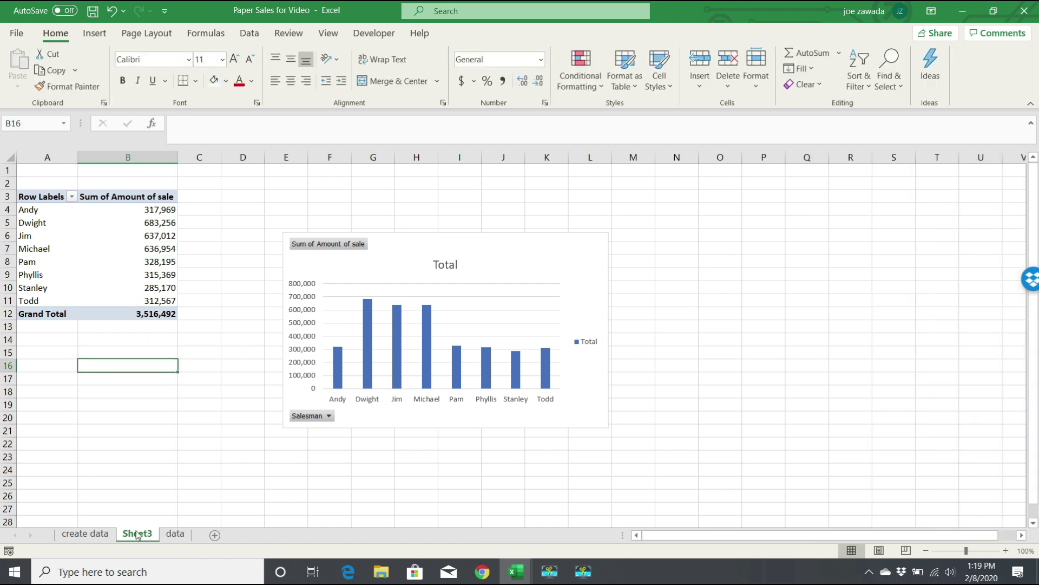
Rename the worksheet holding the salesman PivotTable and chart as salesmen
type("salesmen")
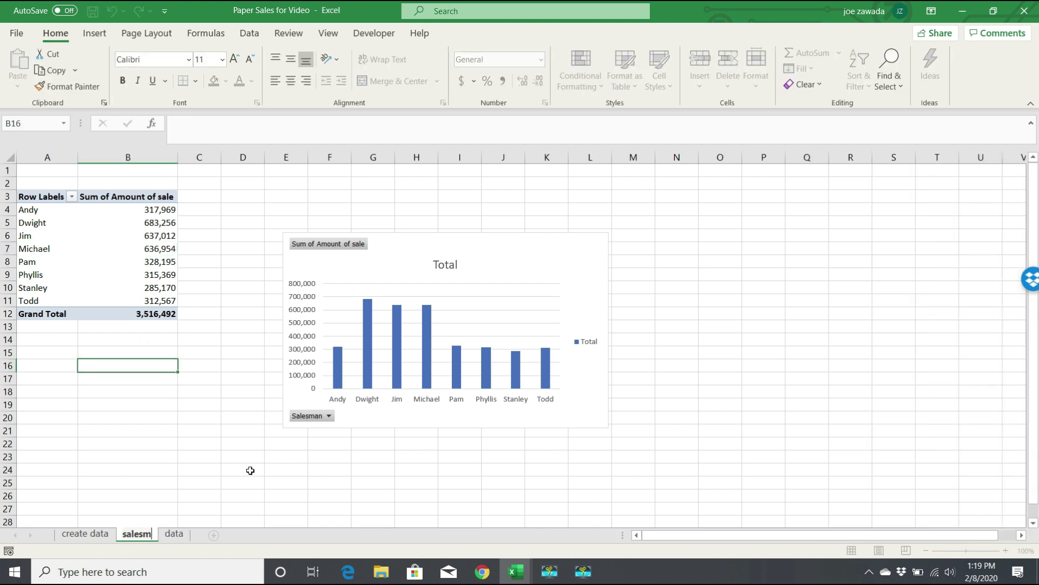
left_click(133, 377)
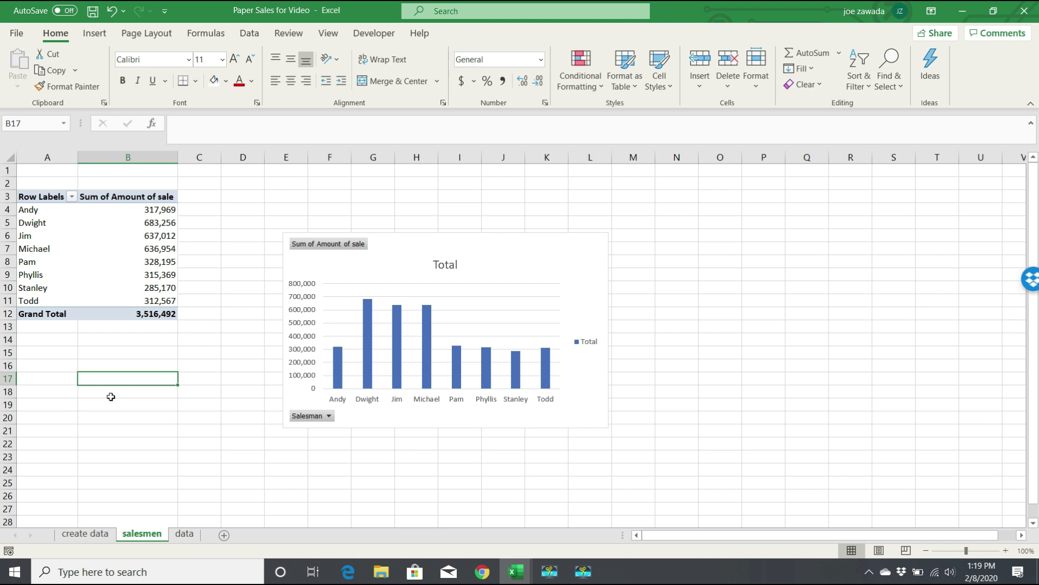
left_click(60, 389)
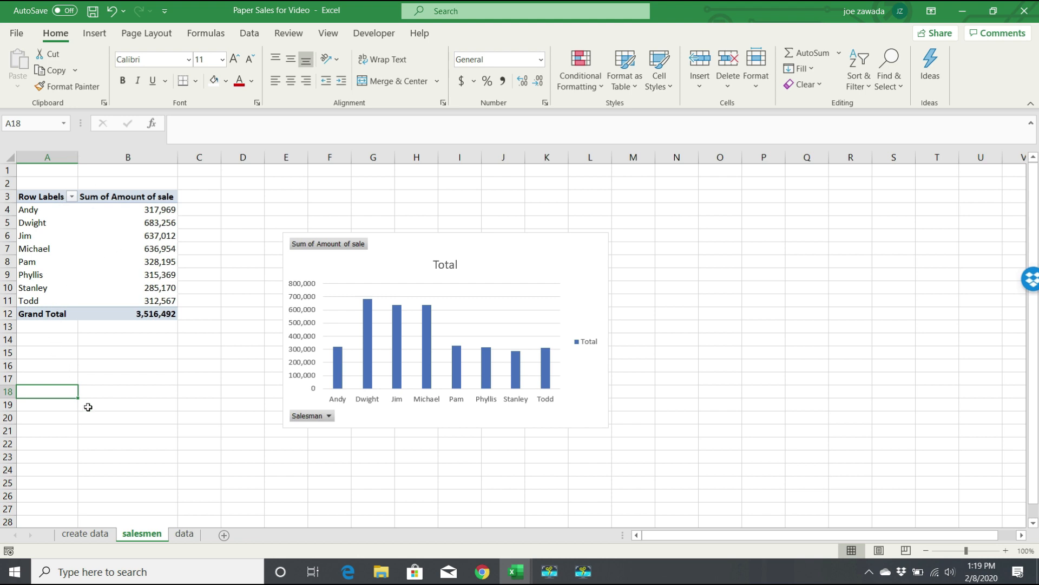
Insert a combined PivotChart and PivotTable from Table1 in a new worksheet, showing the sum of Amount of sale by Product
left_click(192, 539)
left_click(328, 237)
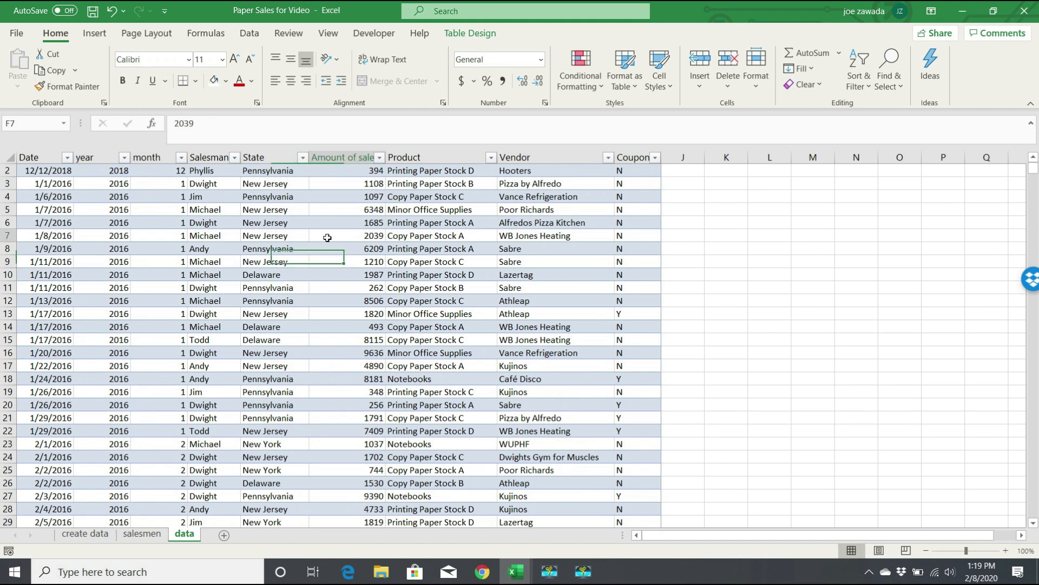
left_click(410, 222)
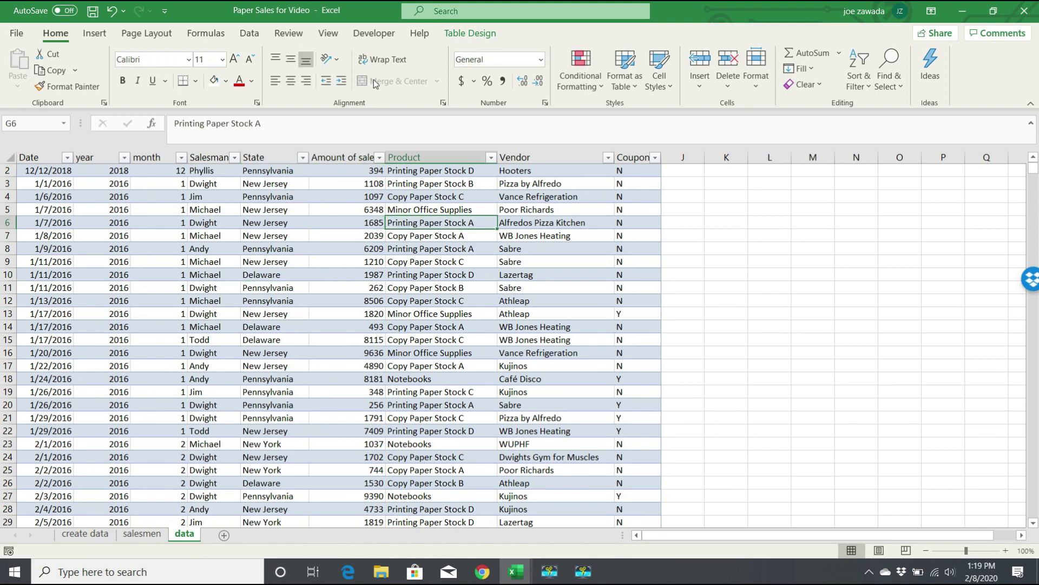
left_click(94, 34)
left_click(596, 86)
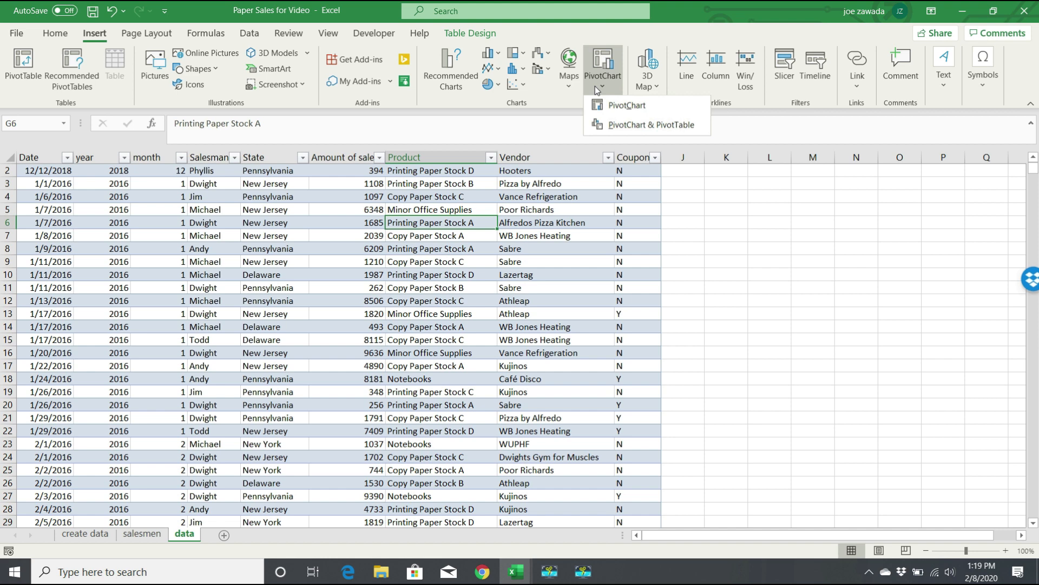
left_click(622, 127)
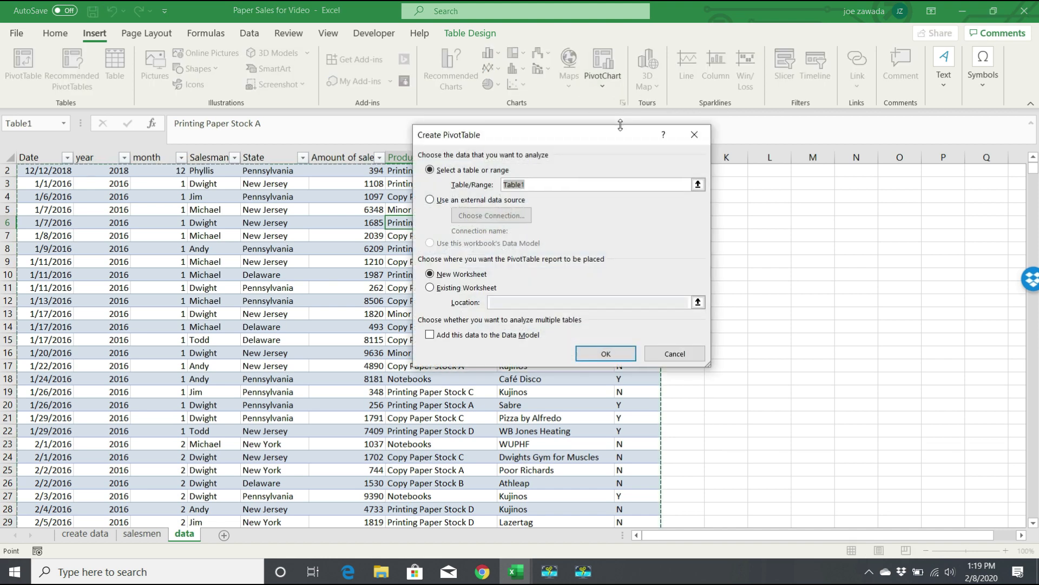
left_click(603, 353)
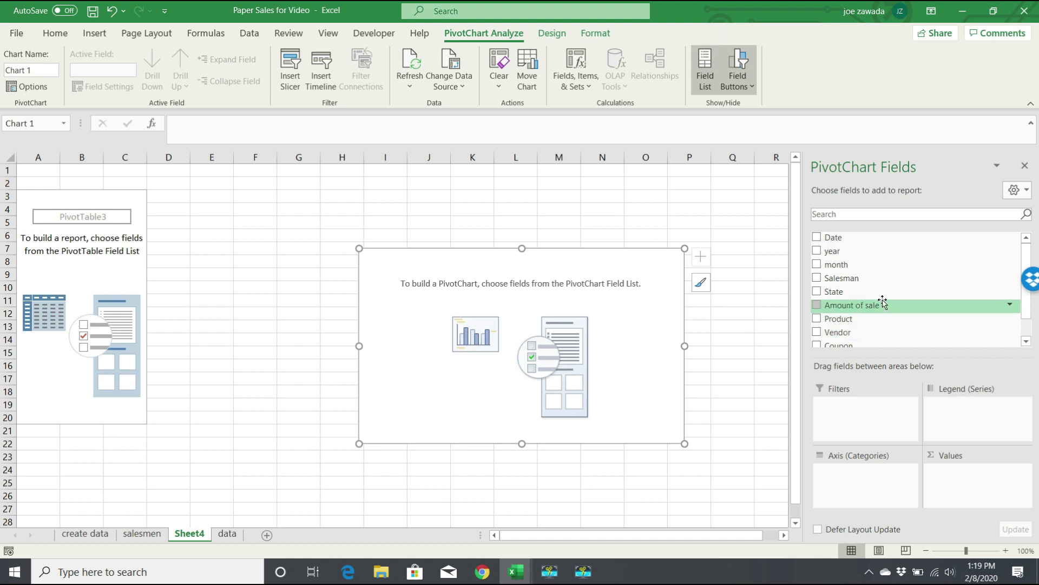
left_click_drag(886, 306, 971, 476)
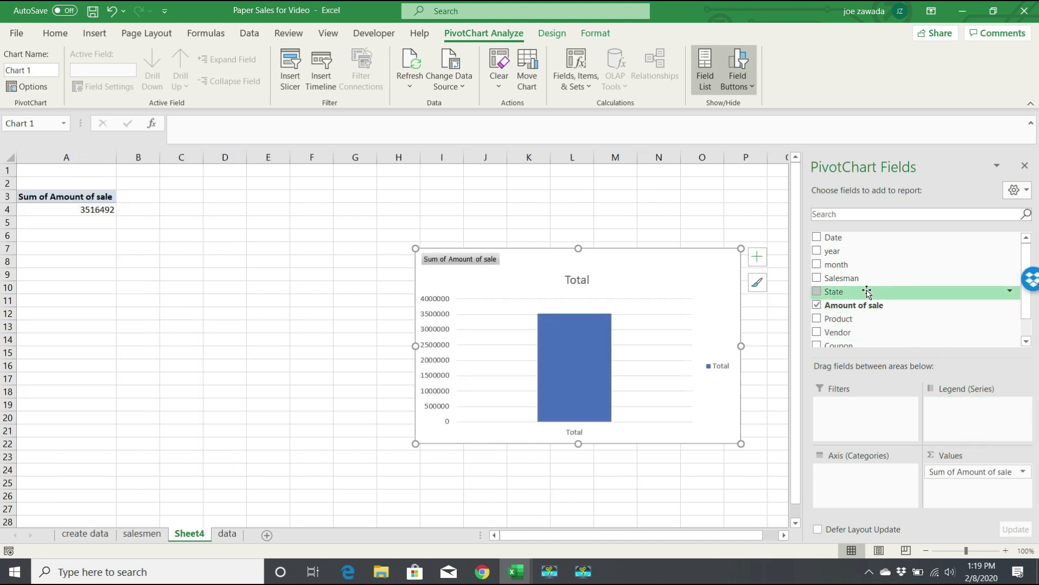
left_click_drag(872, 319, 866, 479)
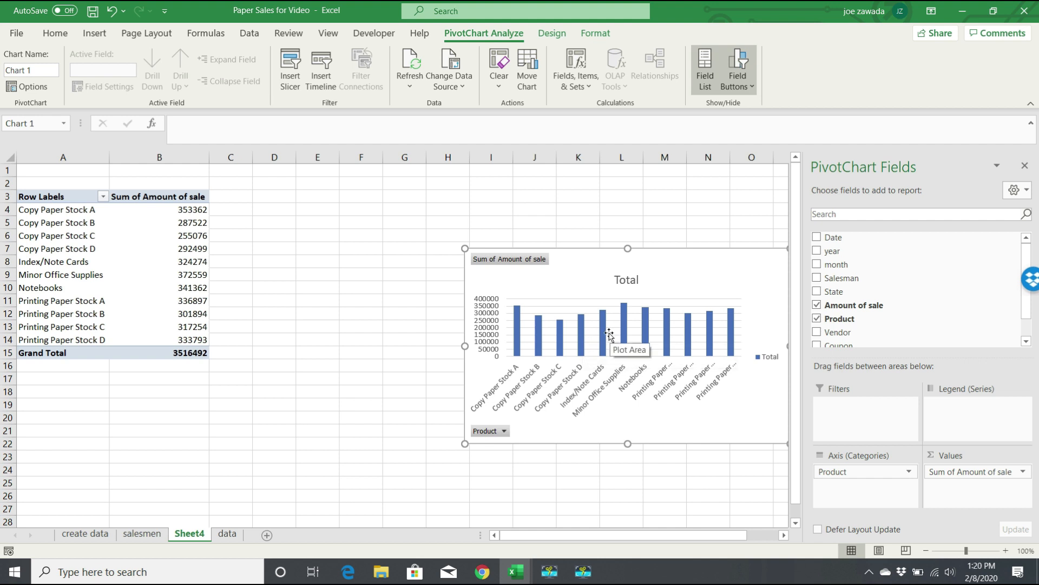
Format the product PivotTable's Sum of Amount of sale values as Number with 0 decimal places and a 1000 separator
left_click(159, 219)
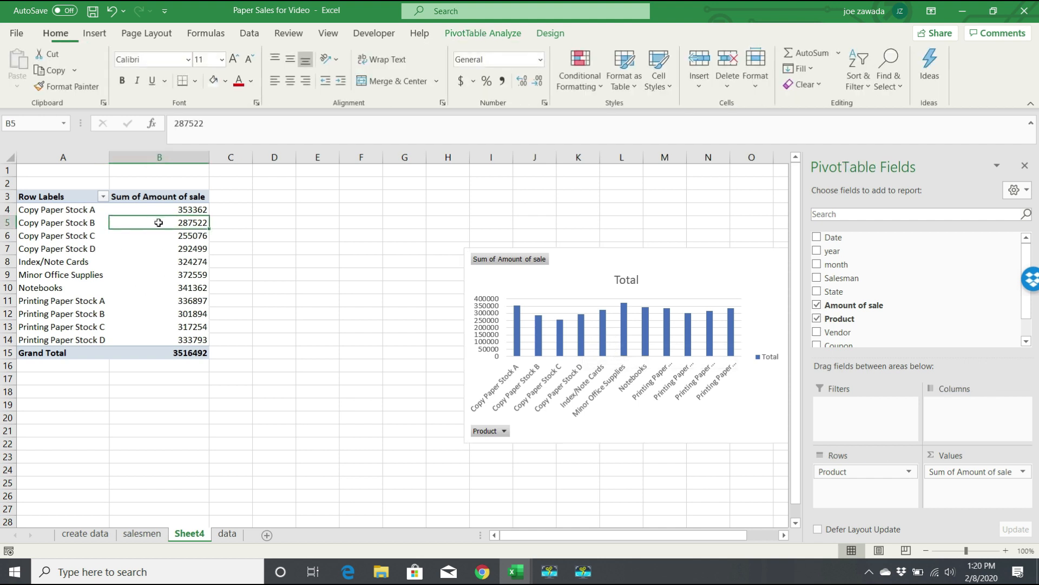
right_click(161, 226)
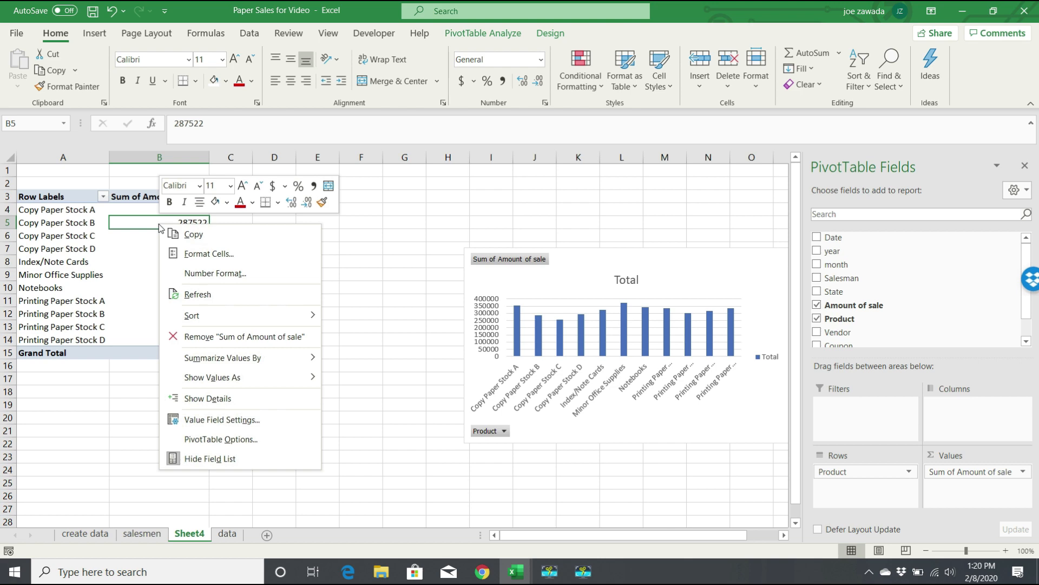
left_click(212, 274)
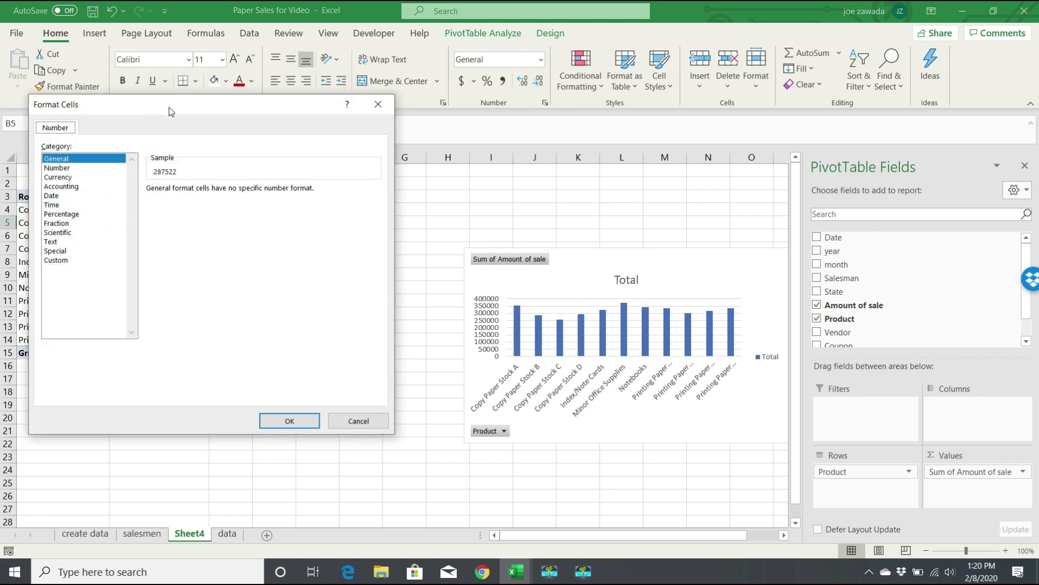
left_click_drag(169, 107, 405, 122)
left_click(311, 184)
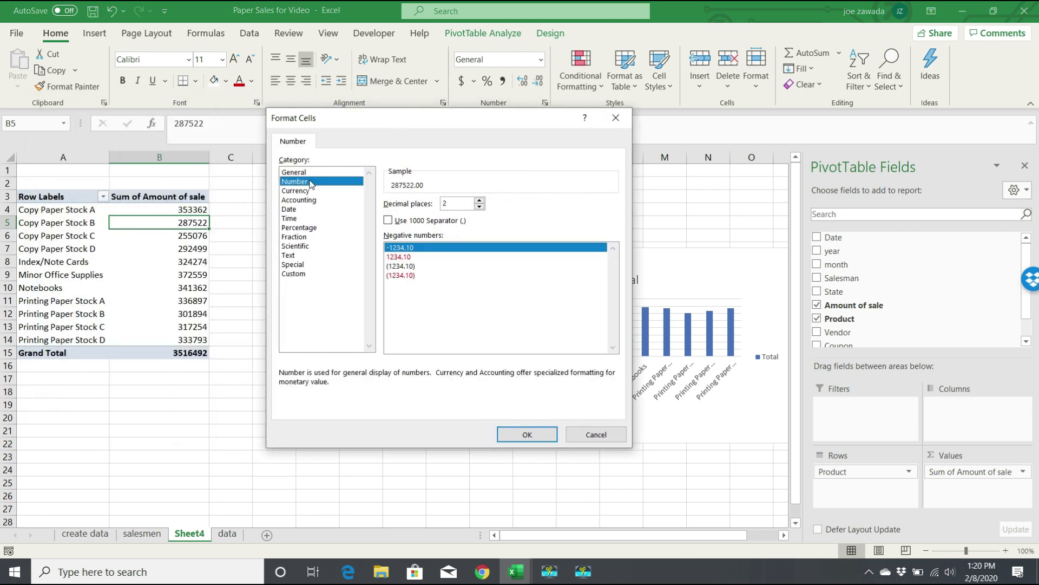
left_click(388, 220)
left_click(479, 207)
left_click(479, 206)
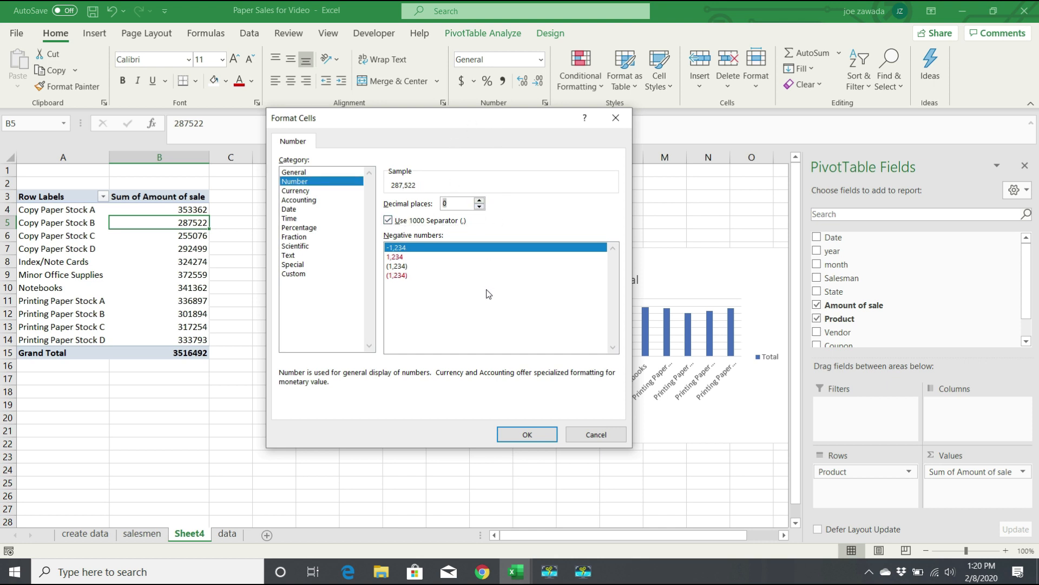
left_click(527, 434)
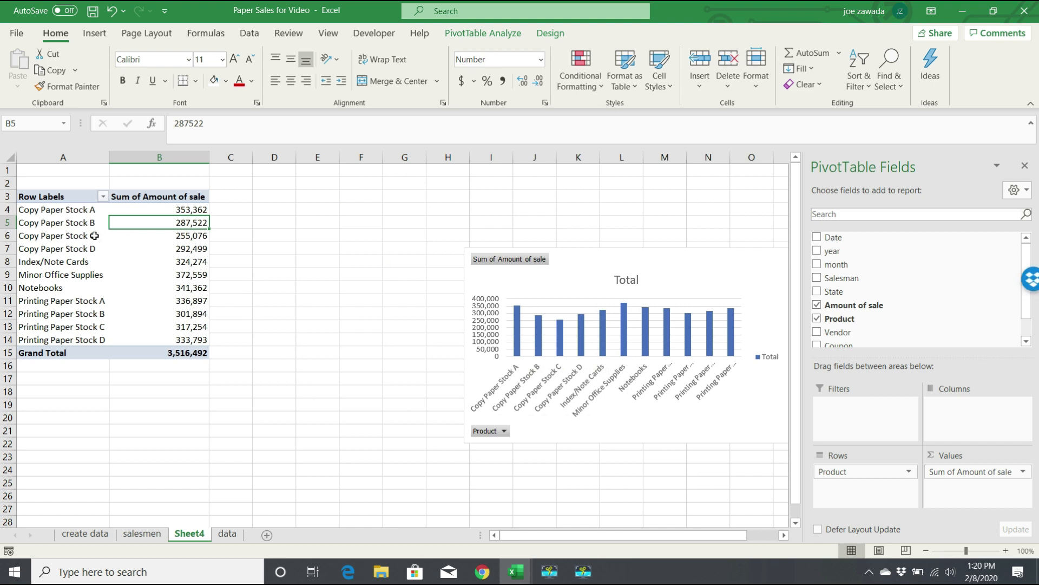
Rename both the product PivotTable and its worksheet as Product
left_click(467, 33)
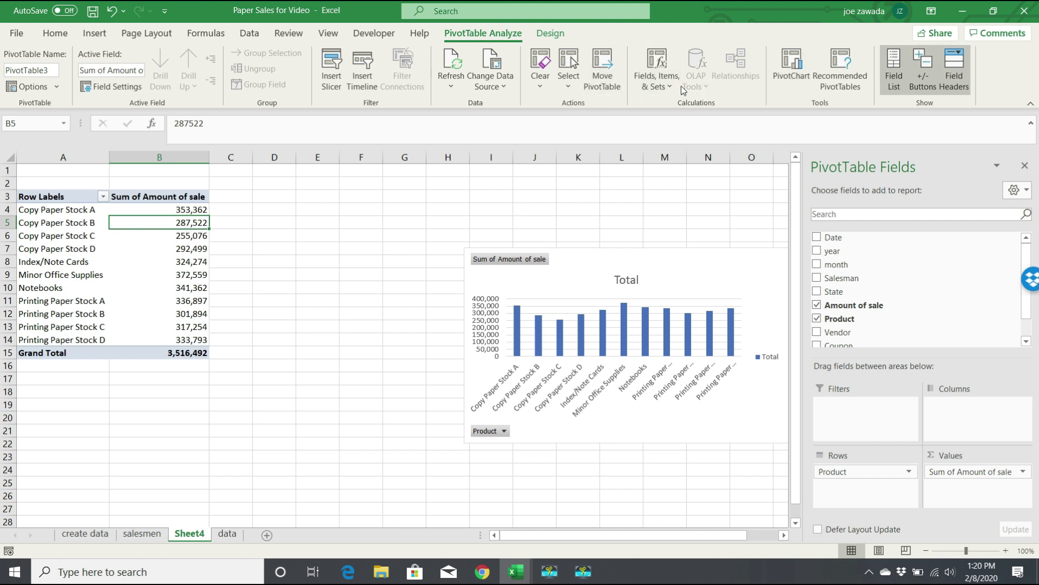
left_click(53, 72)
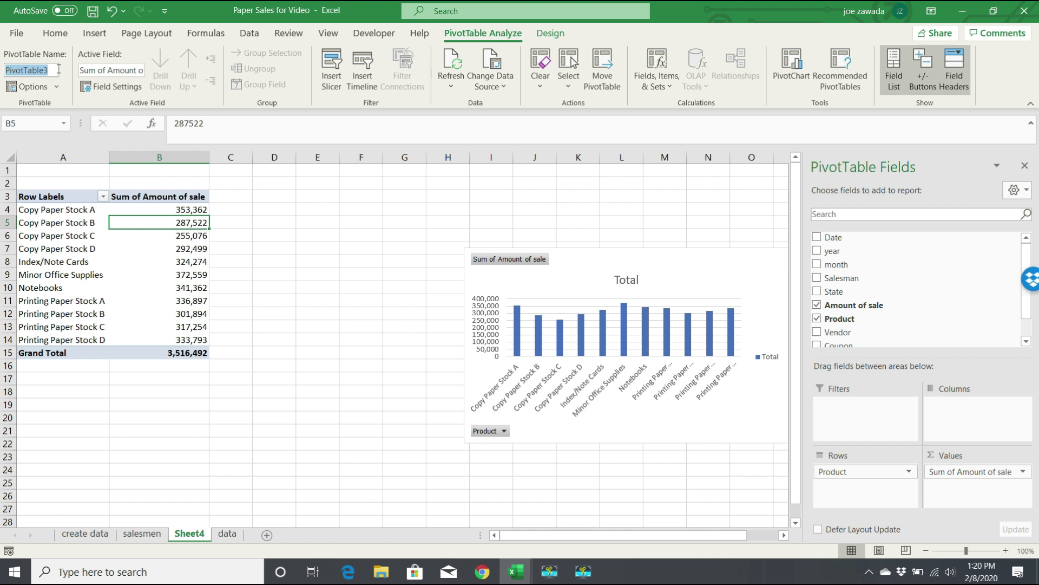
type("Product")
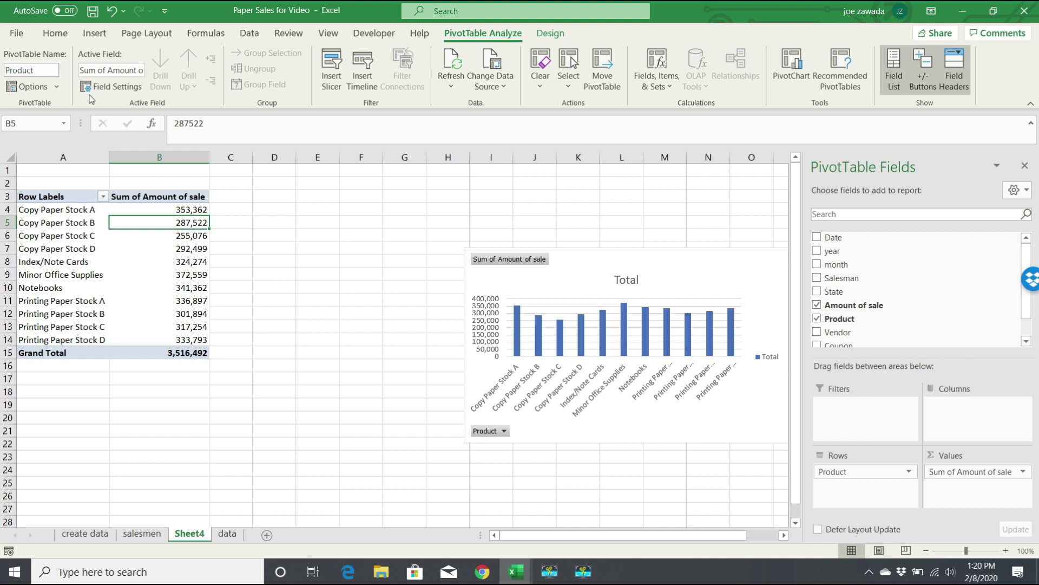
left_click(238, 269)
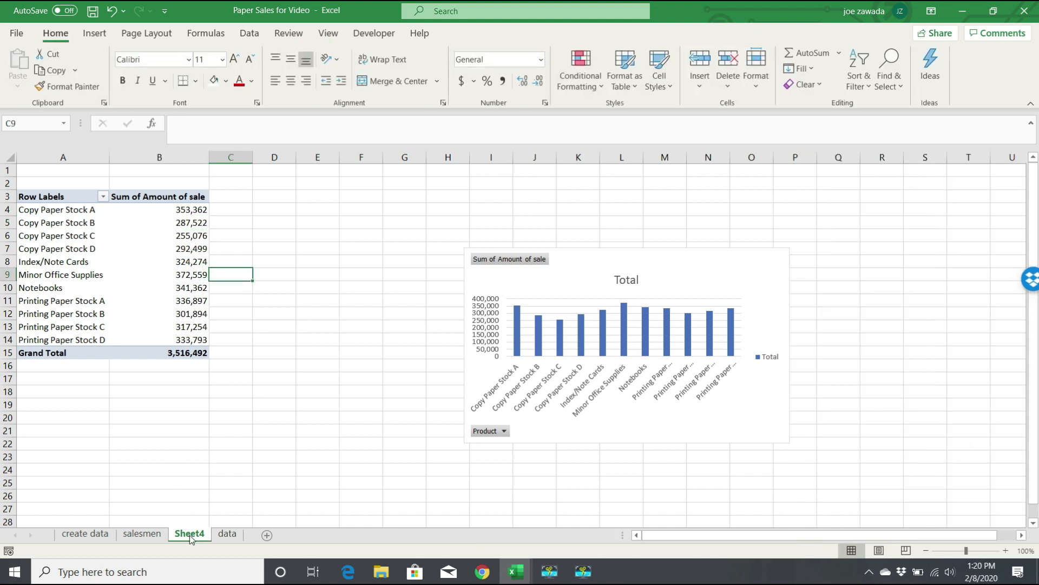
double_click(190, 535)
type("Product")
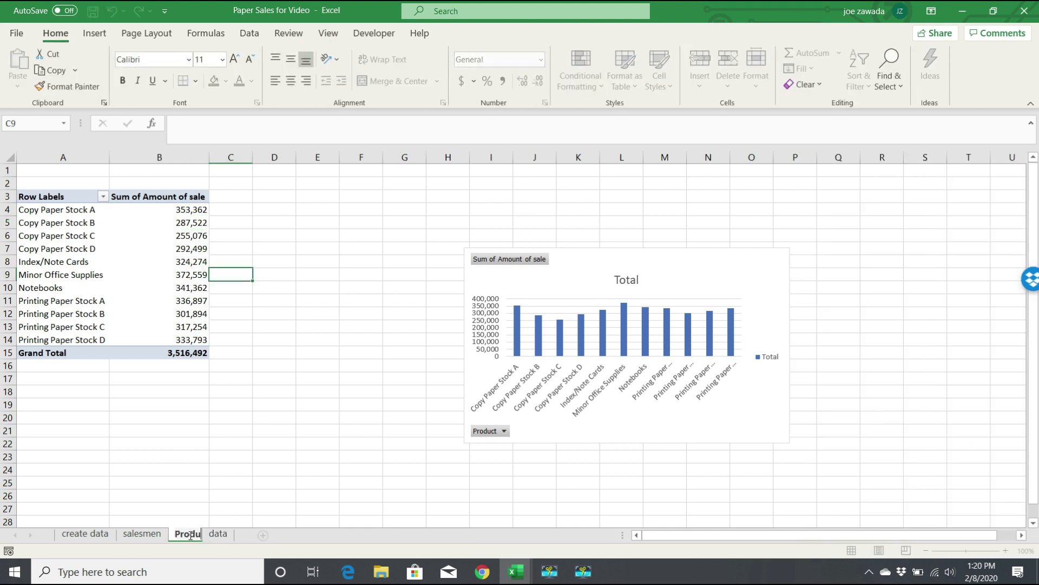
left_click(87, 422)
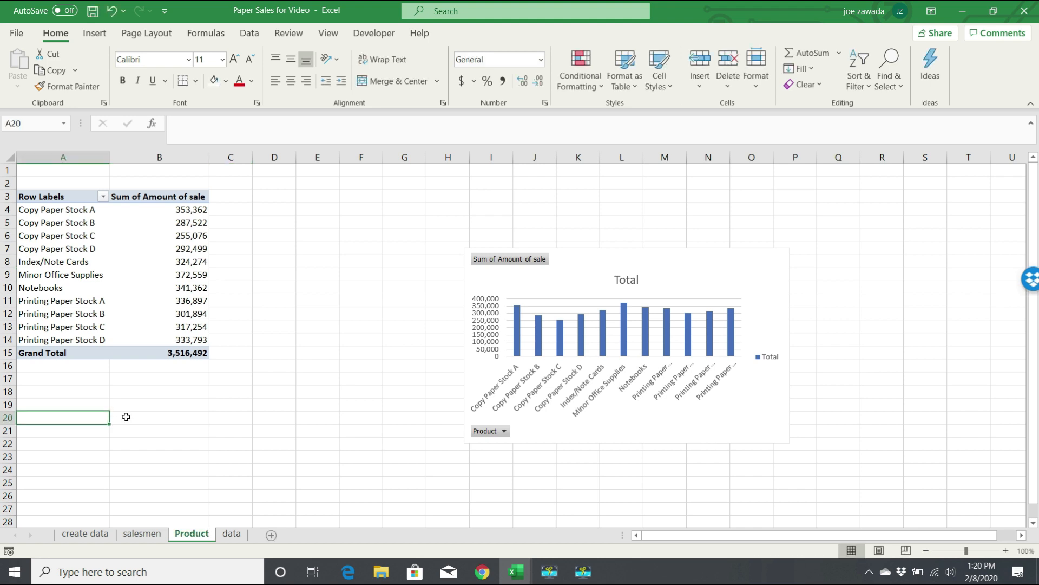
left_click(139, 241)
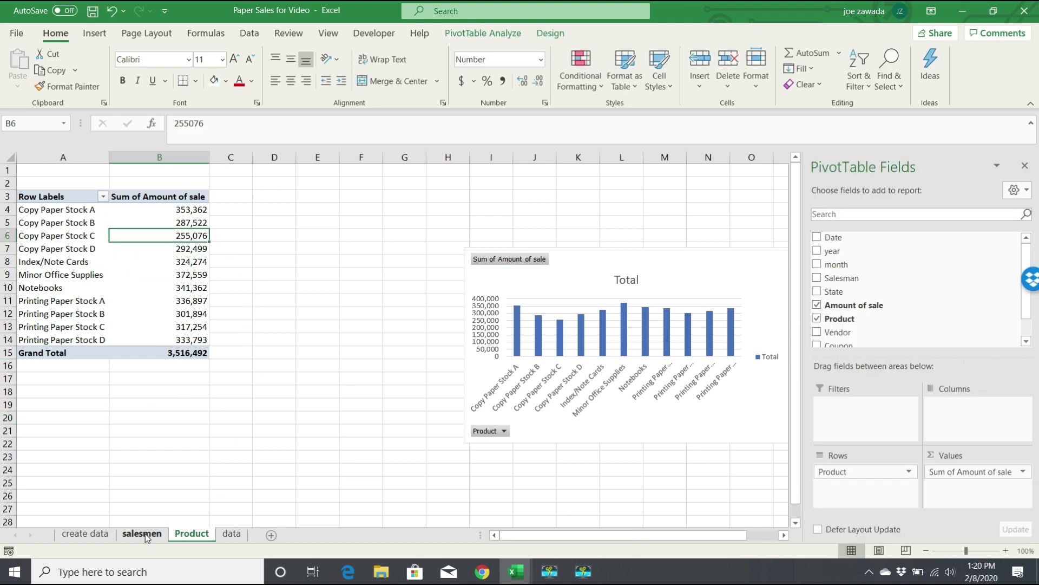
Insert a combined PivotChart and PivotTable from Table1 in a new worksheet, showing the sum of Amount of sale by Vendor
left_click(231, 533)
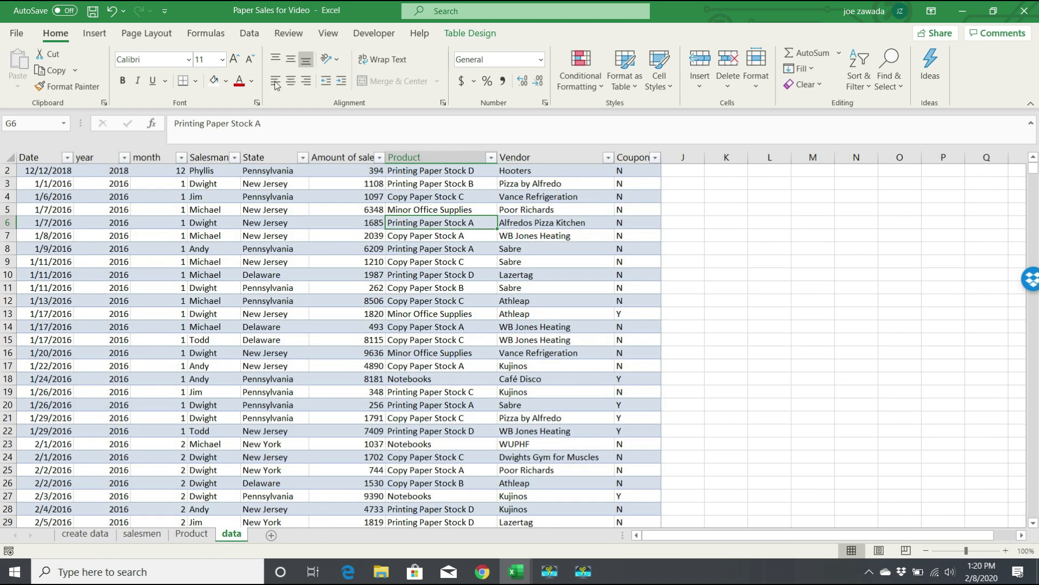
left_click(94, 33)
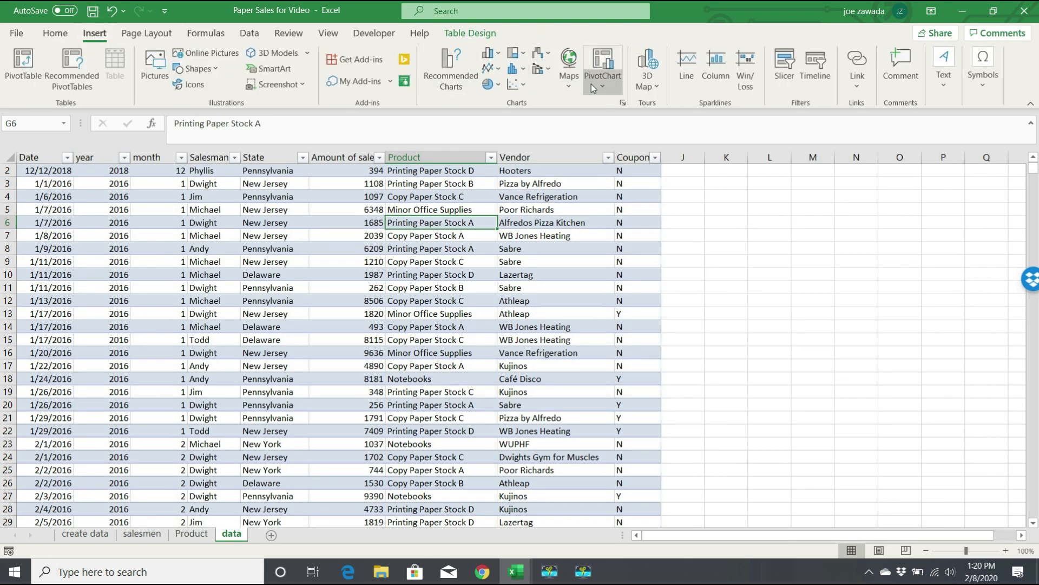
left_click(594, 88)
left_click(622, 124)
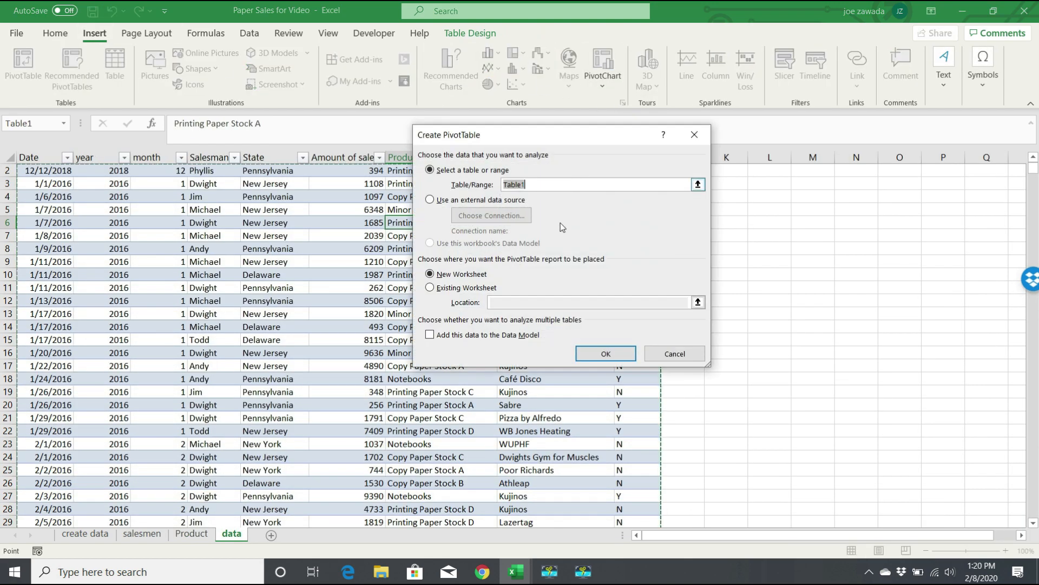
left_click(599, 355)
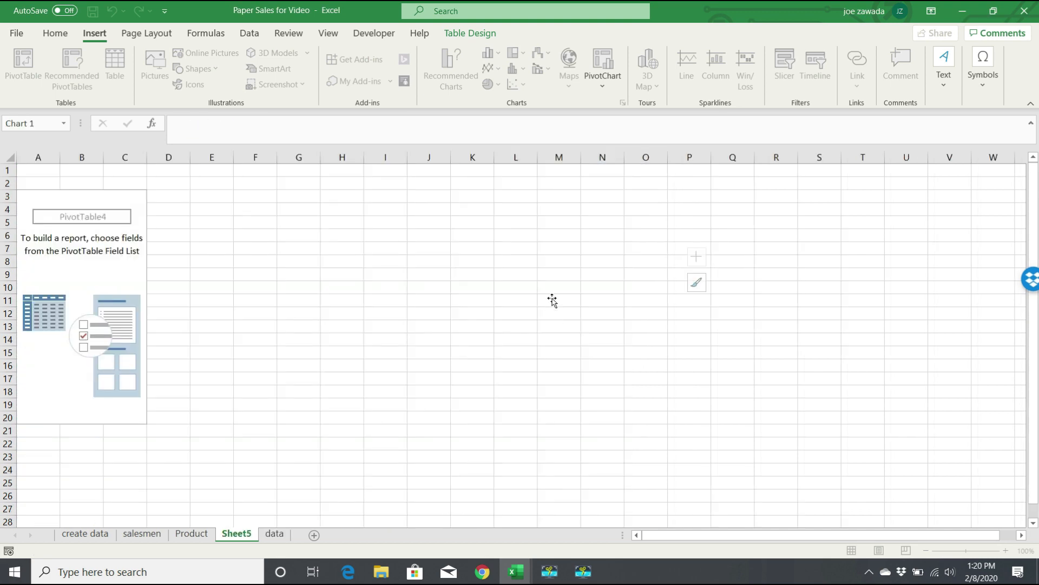
left_click_drag(820, 333, 847, 506)
left_click_drag(851, 305, 980, 484)
Format the vendor PivotTable's Sum of Amount of sale values as Number with 0 decimal places and a 1000 separator
right_click(189, 237)
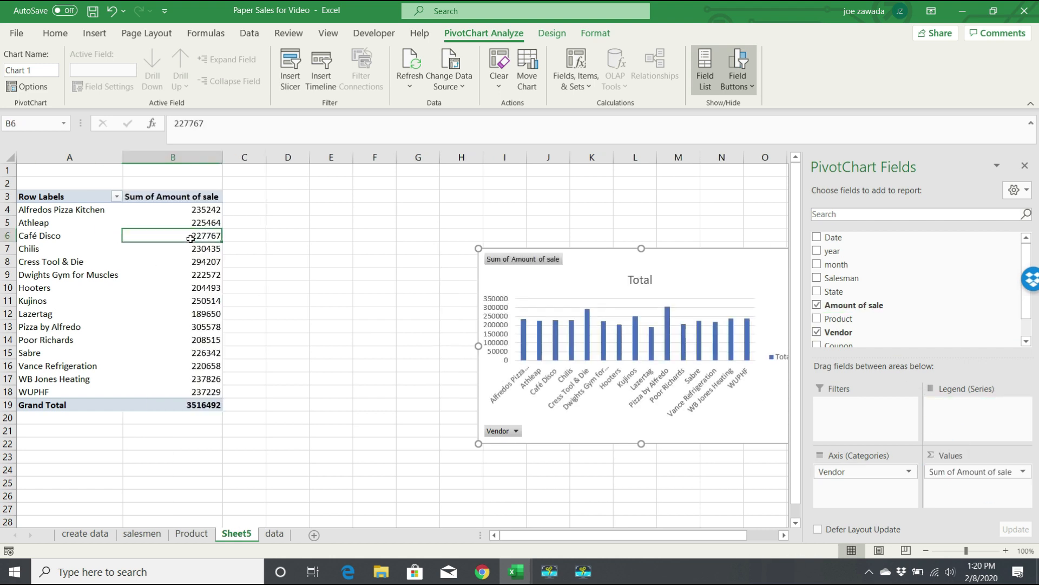
left_click(237, 284)
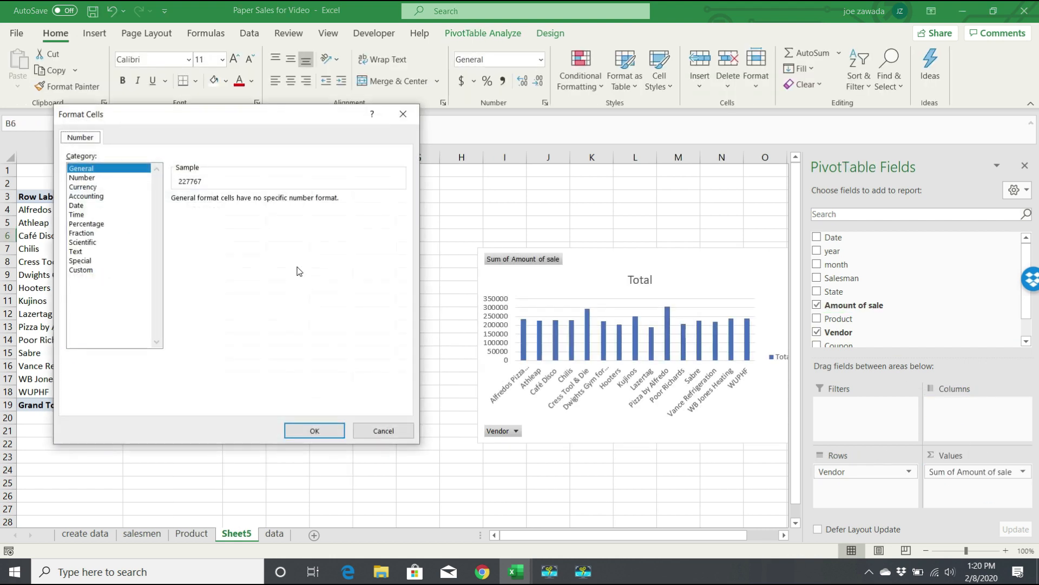
left_click(82, 177)
left_click(175, 216)
left_click(267, 203)
left_click(267, 203)
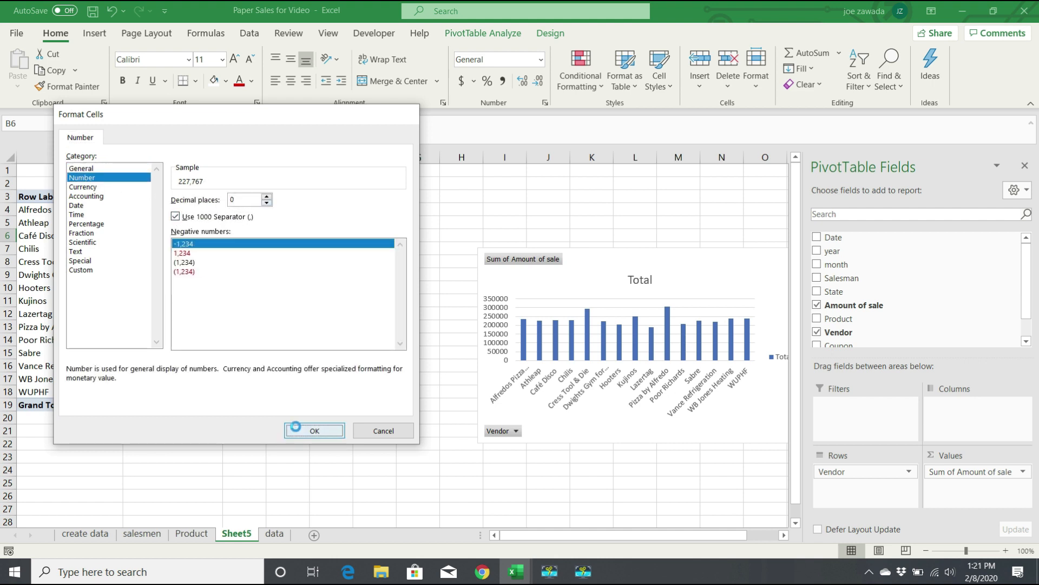
left_click(302, 429)
Rename both the vendor PivotTable and its worksheet as Vendor
left_click(505, 34)
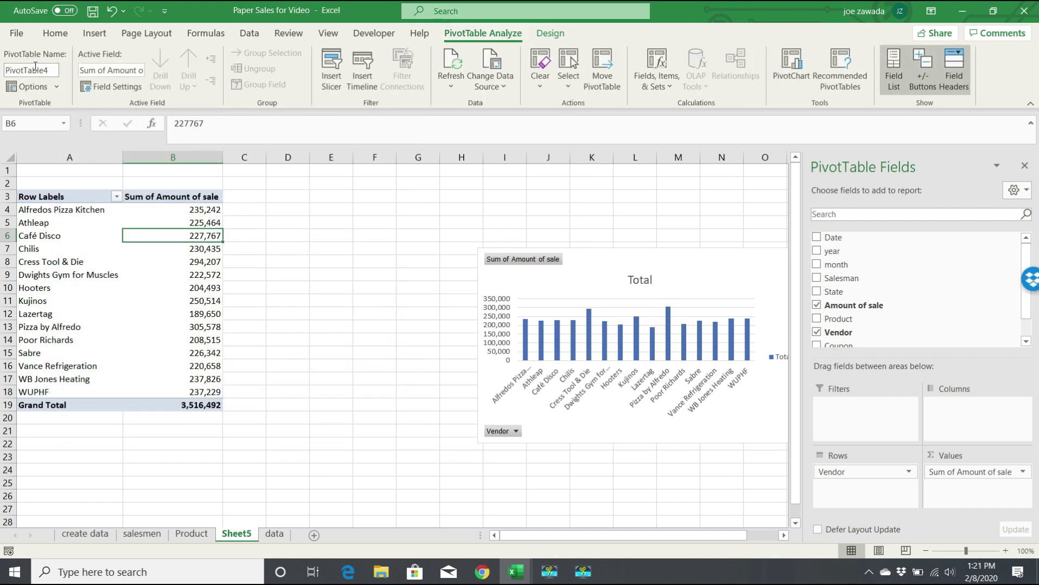
left_click(54, 70)
type("Vendor")
left_click(240, 207)
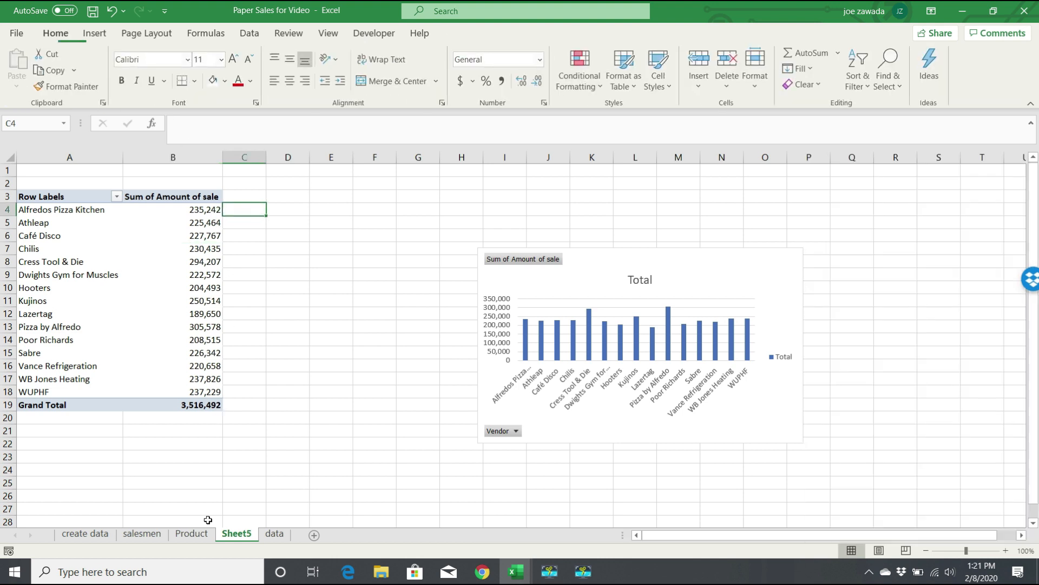
type("Vendor")
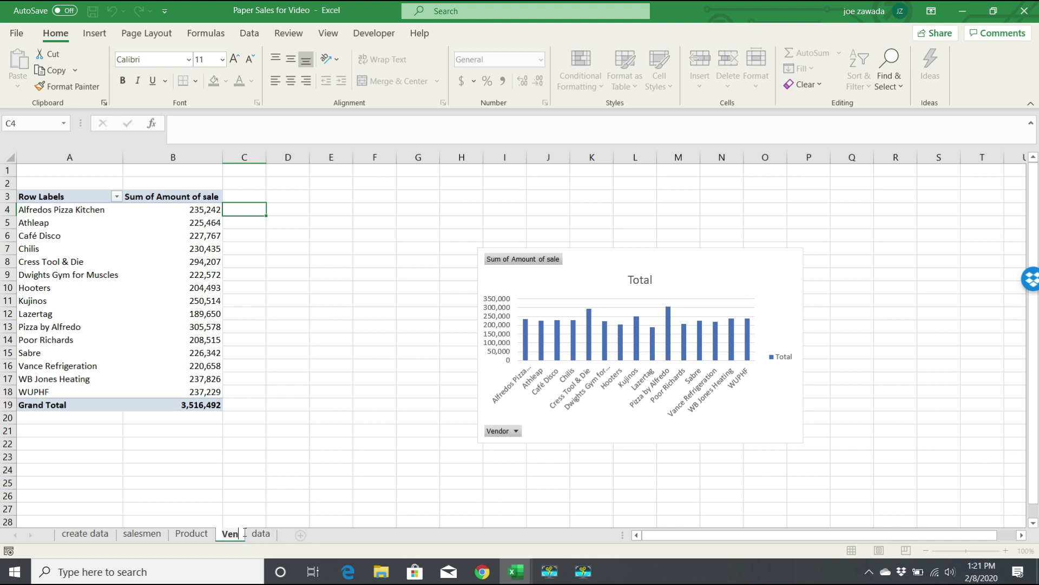
Insert a combined PivotChart and PivotTable from Table1 in a new worksheet, showing the sum of Amount of sale by State
left_click(276, 534)
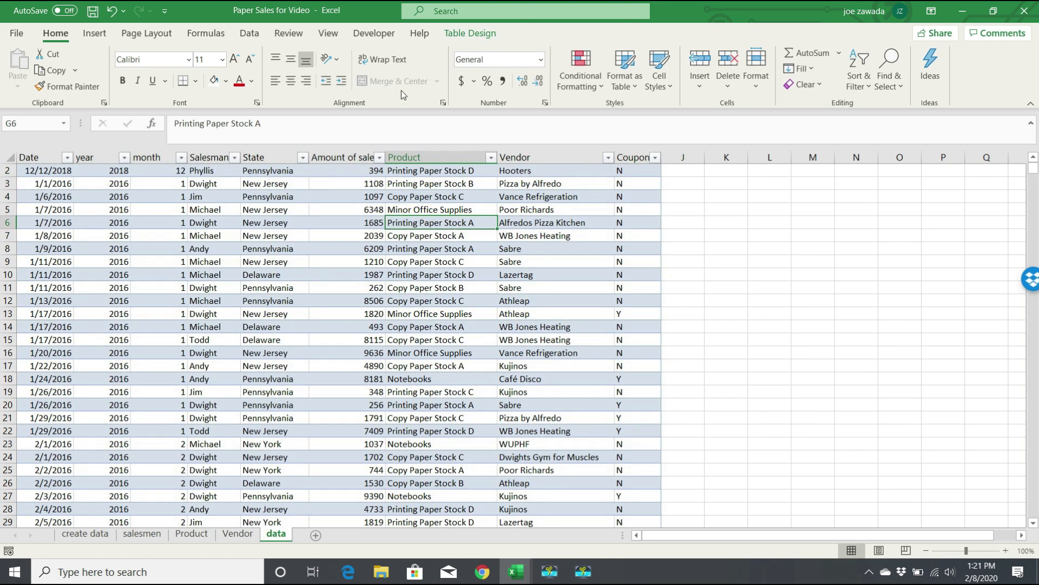
left_click(94, 33)
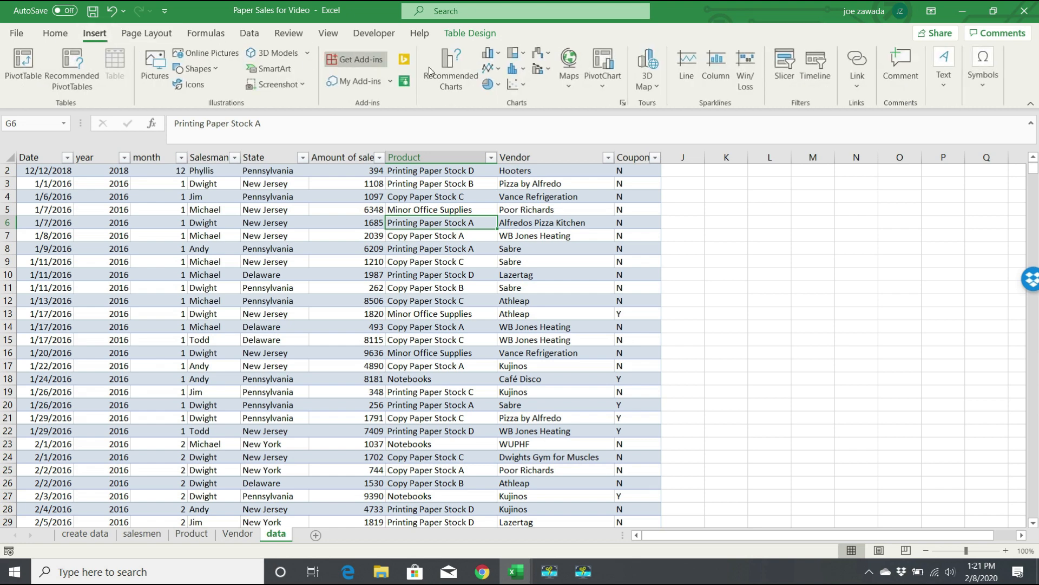
left_click(600, 86)
left_click(633, 125)
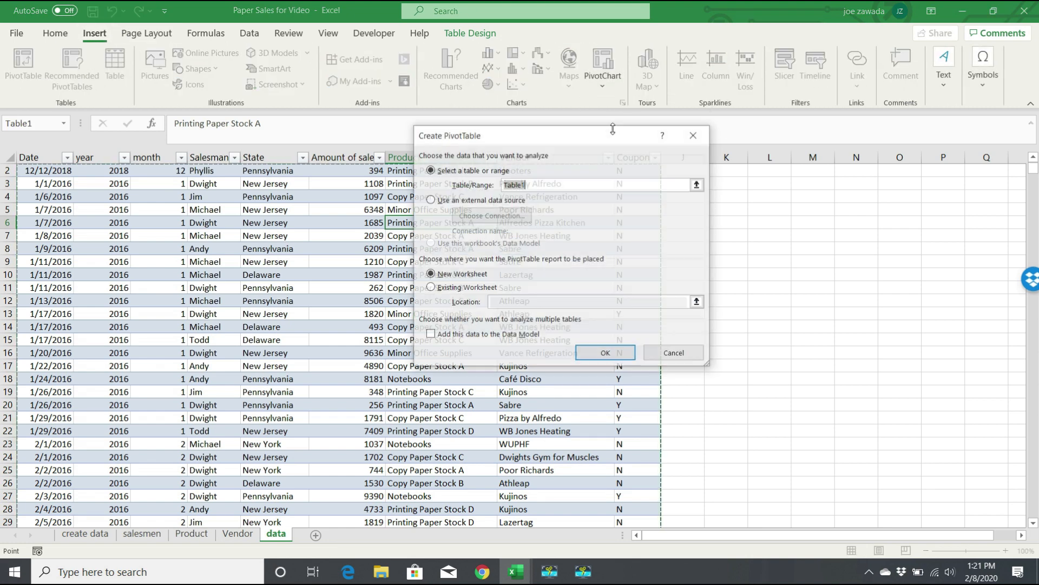
left_click(606, 353)
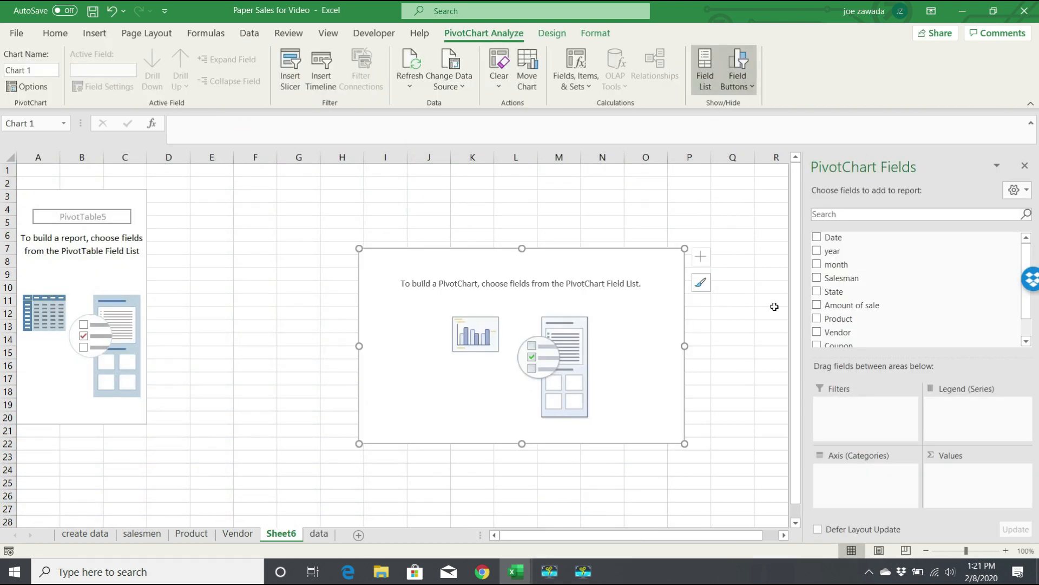
left_click_drag(885, 306, 958, 477)
left_click(1026, 341)
left_click(1026, 341)
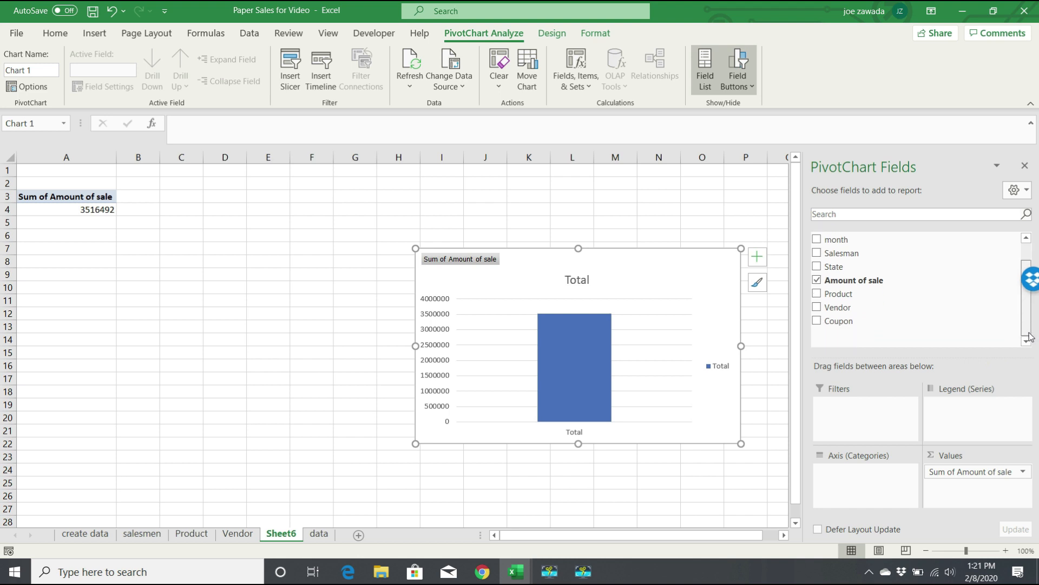
left_click_drag(836, 267, 858, 484)
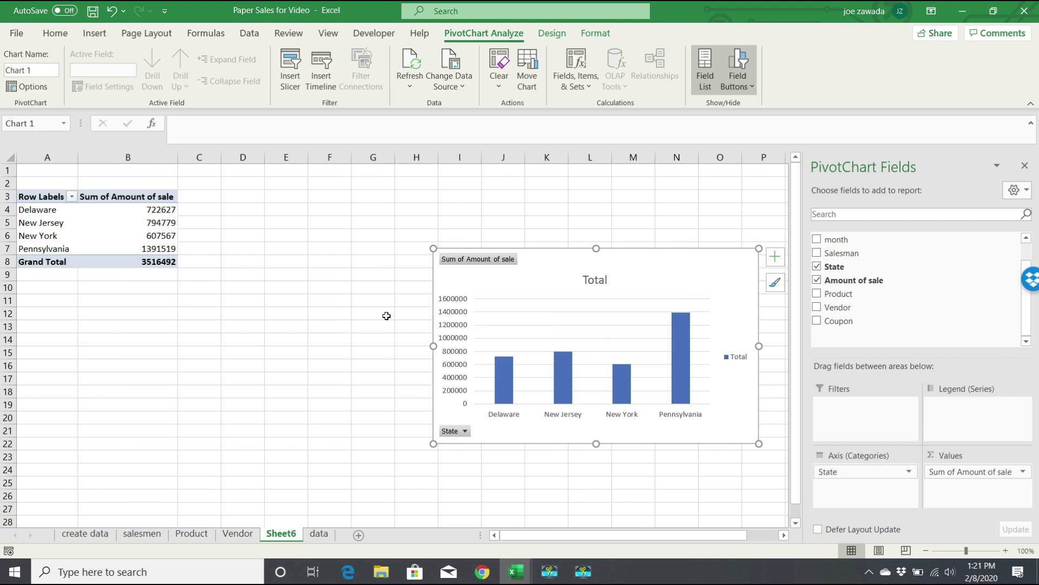
left_click(544, 345)
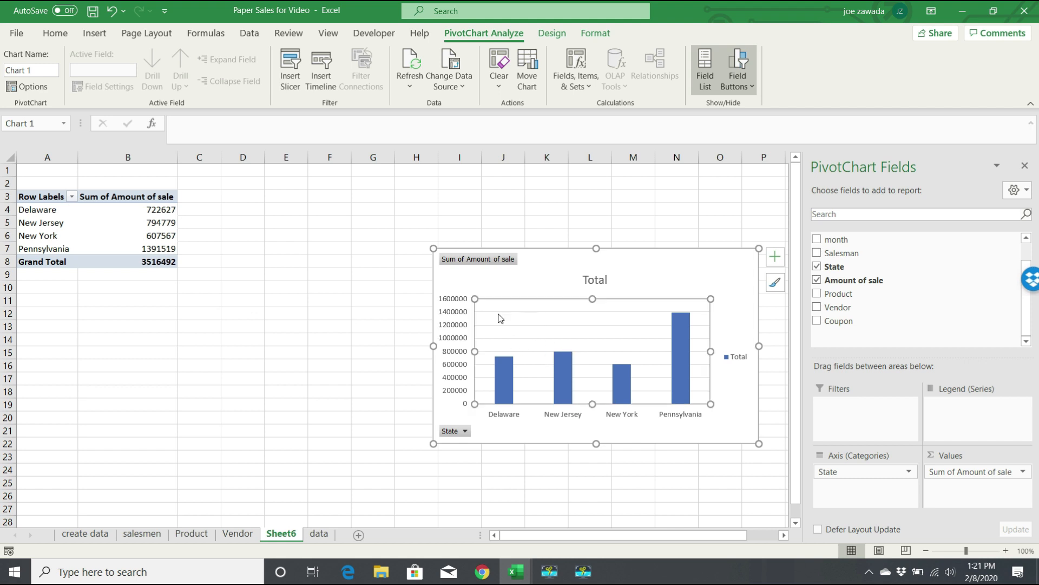
left_click(44, 325)
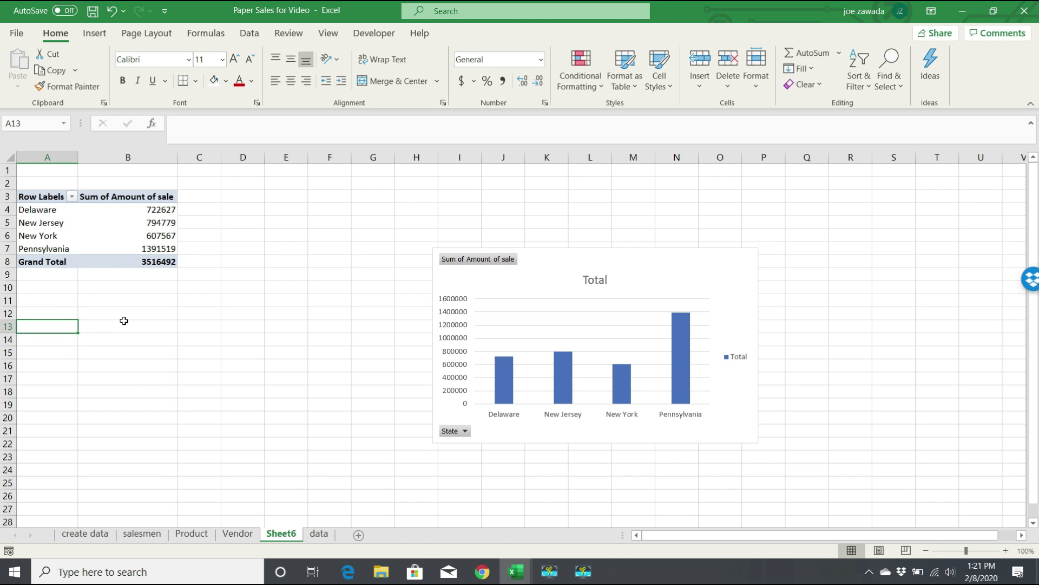
left_click(559, 355)
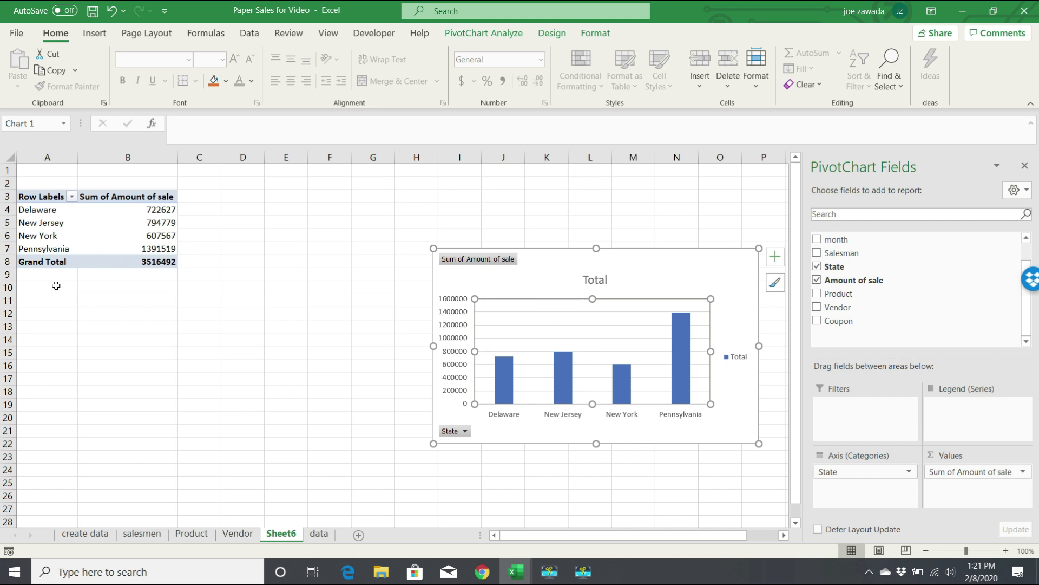
Enter the headers State and Sales in A11 and B11 below the state PivotTable
left_click(50, 306)
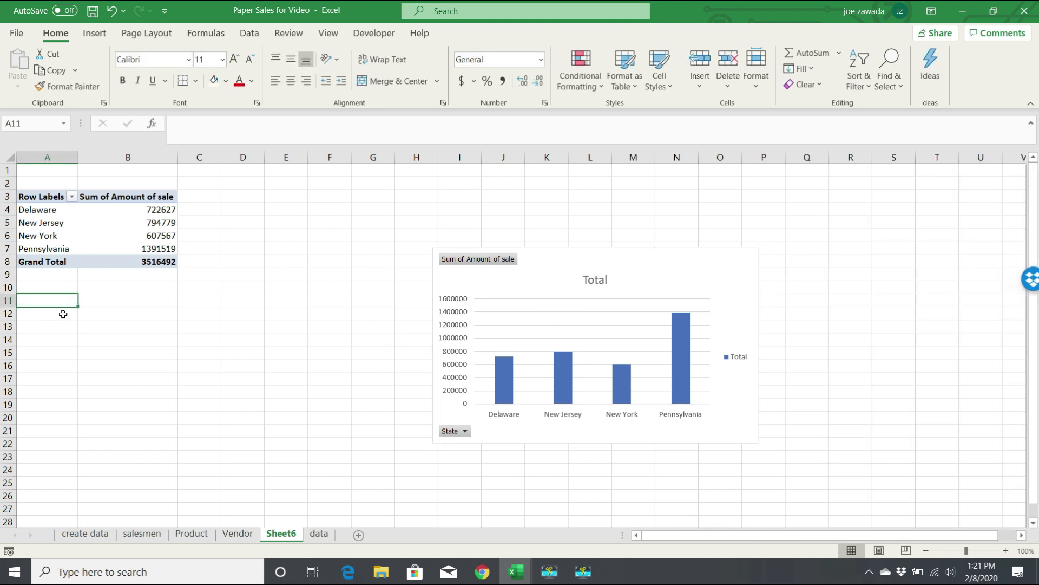
type("State")
key("Tab")
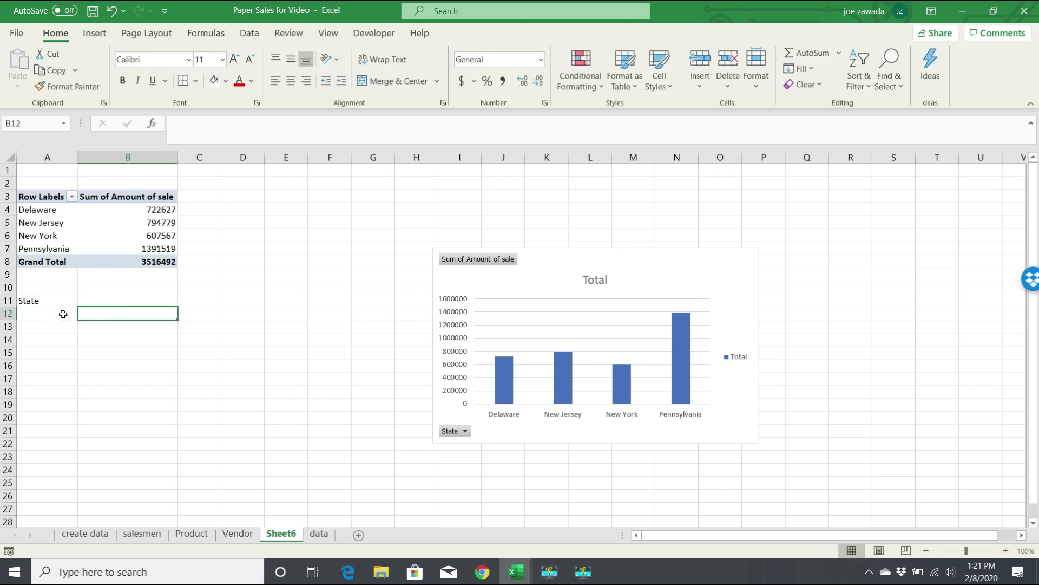
type("Sales")
key("Left")
Link A12 to the PivotTable's first state with =A4 and fill the formula across and down to B15
key("Down")
type("=")
left_click(55, 216)
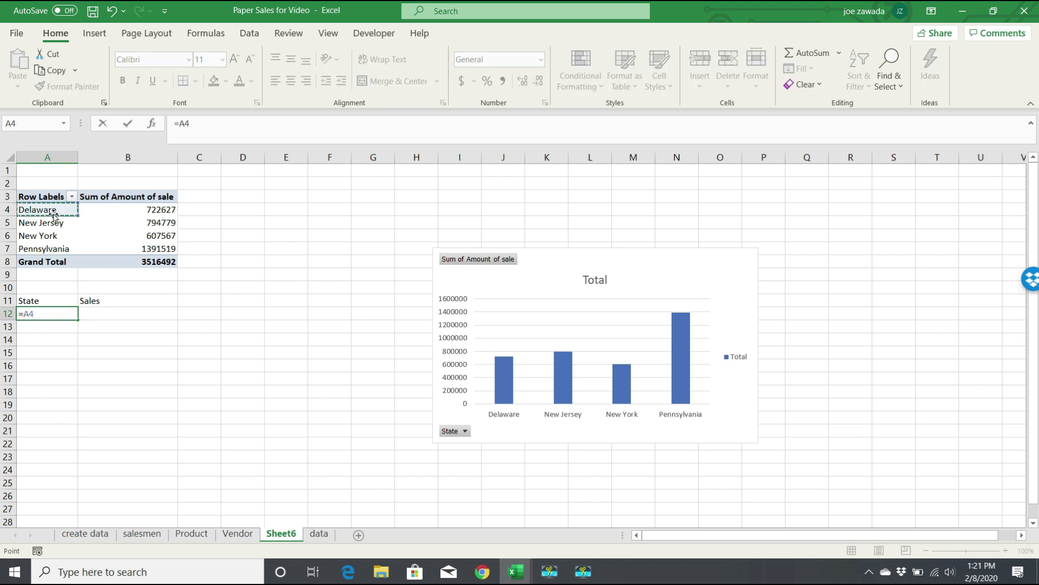
key("Return")
left_click(46, 310)
left_click_drag(79, 320, 179, 361)
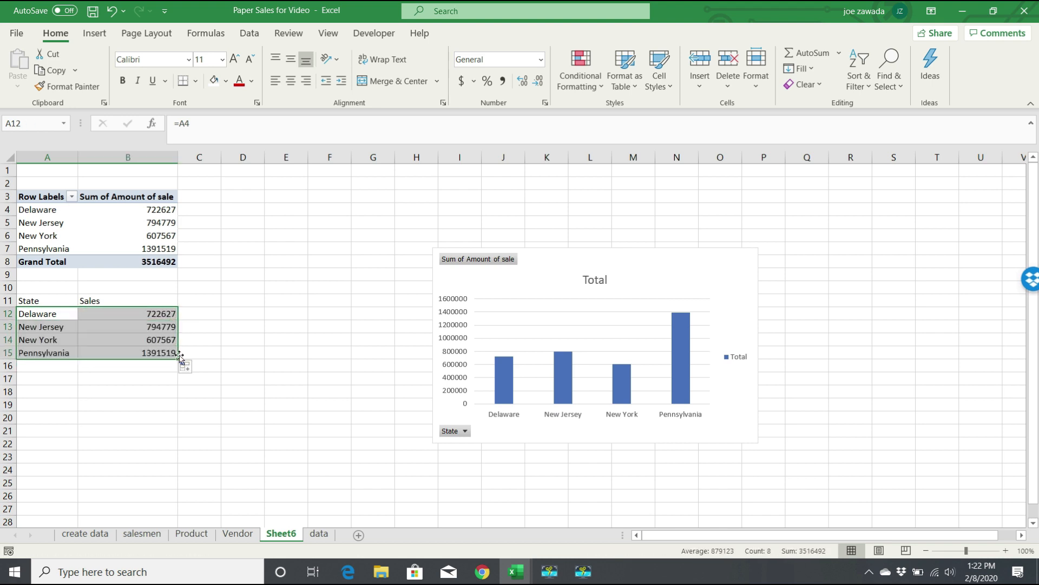
left_click(149, 318)
left_click(158, 340)
left_click(155, 353)
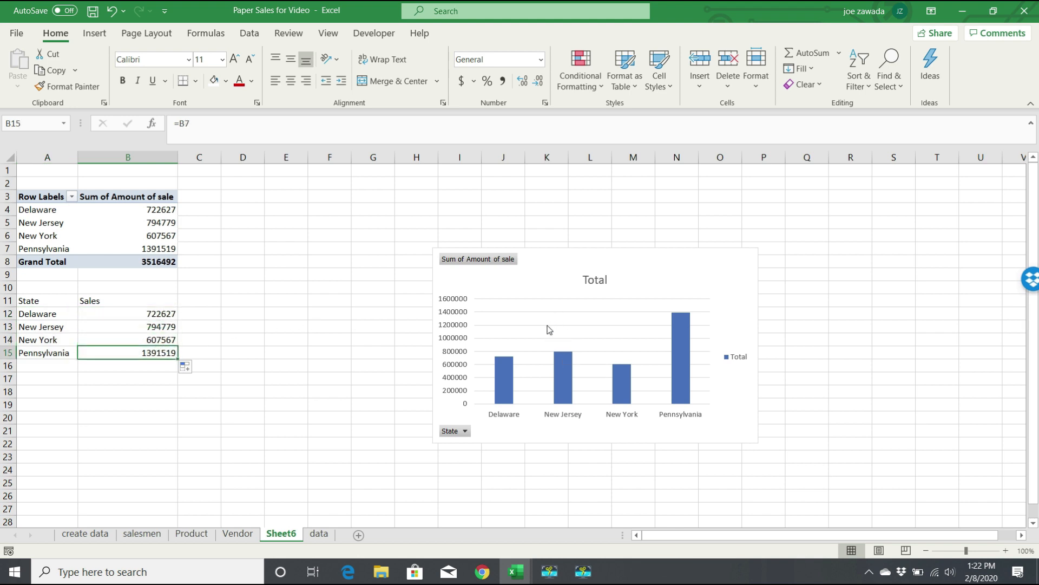
left_click(60, 301)
left_click(104, 336)
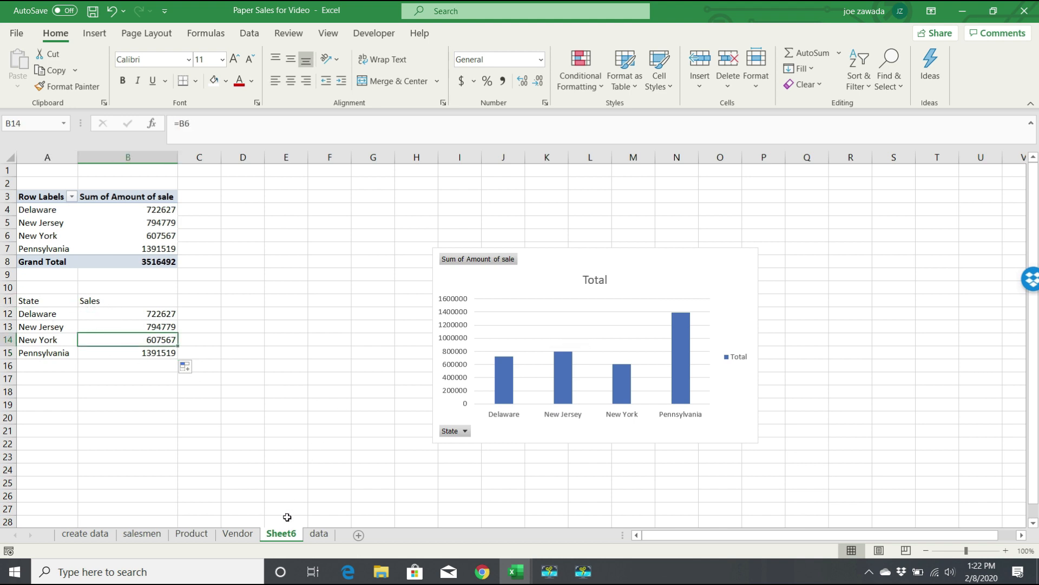
Rename the state sales worksheet as map
double_click(282, 534)
type("map")
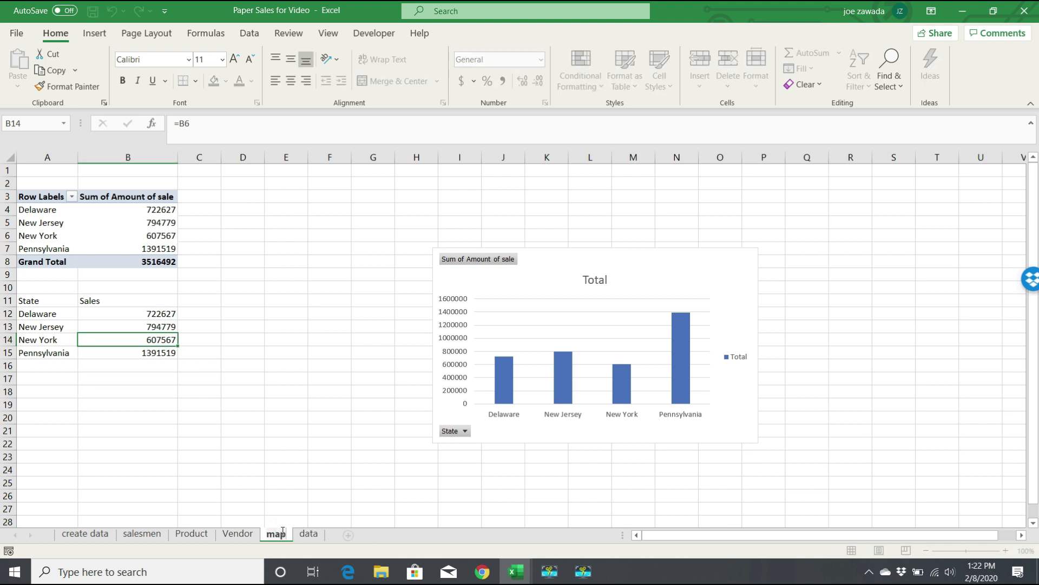
left_click(112, 327)
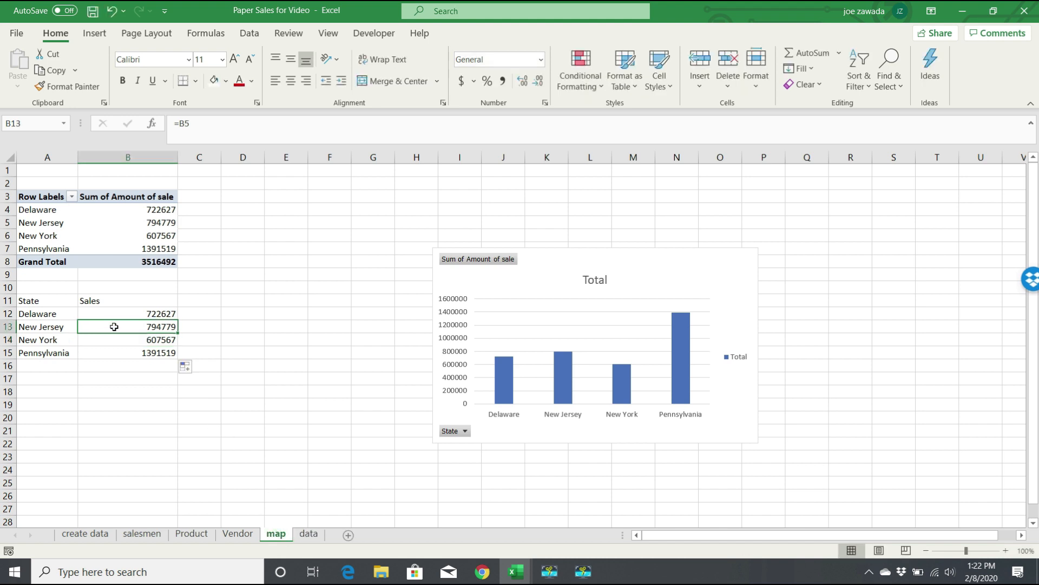
Rename both the PivotTable of sales by state and its worksheet as state
left_click(102, 247)
left_click(128, 232)
left_click(497, 36)
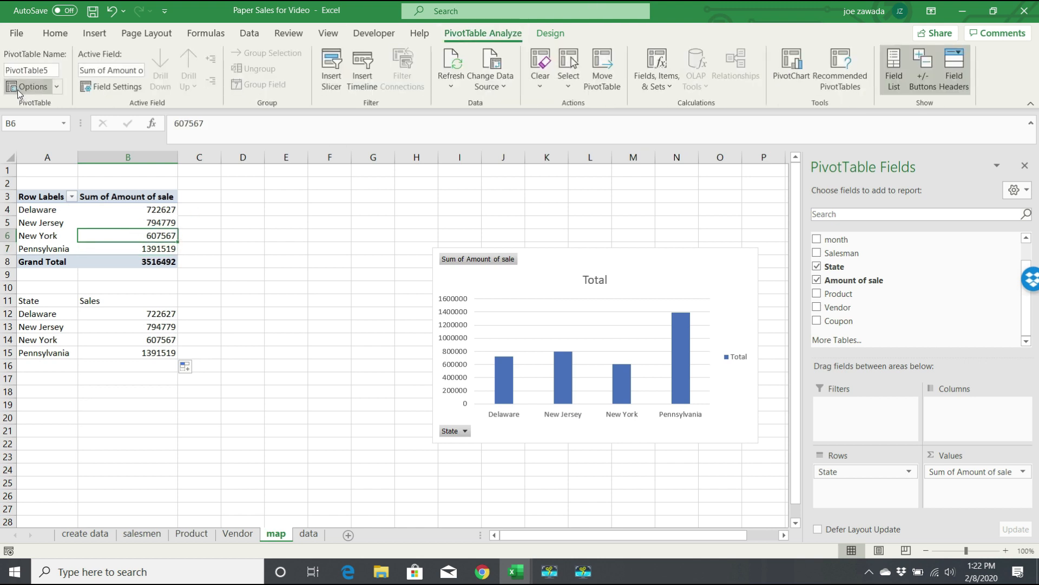
left_click(54, 71)
type("state")
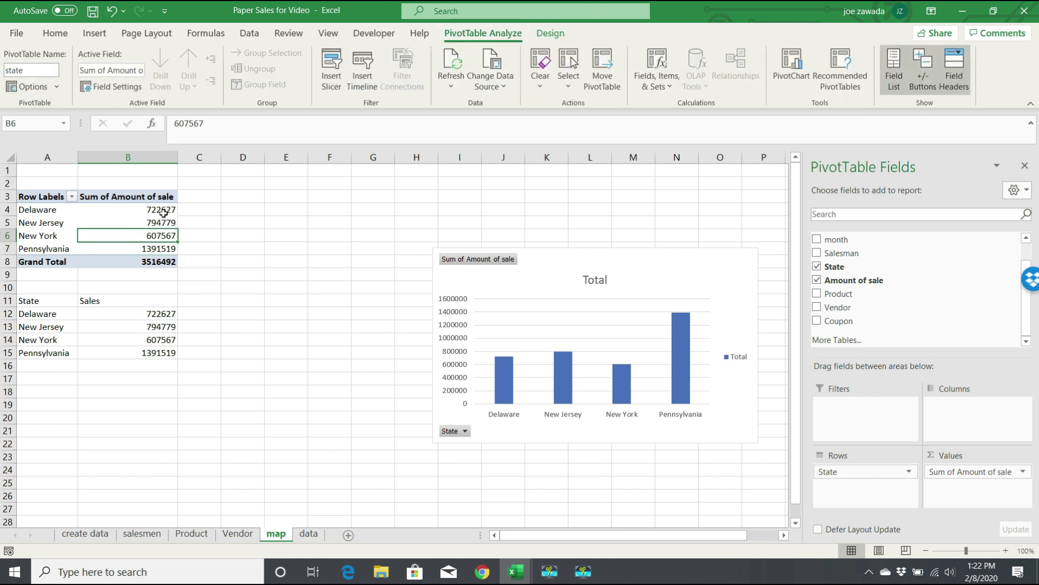
left_click(228, 303)
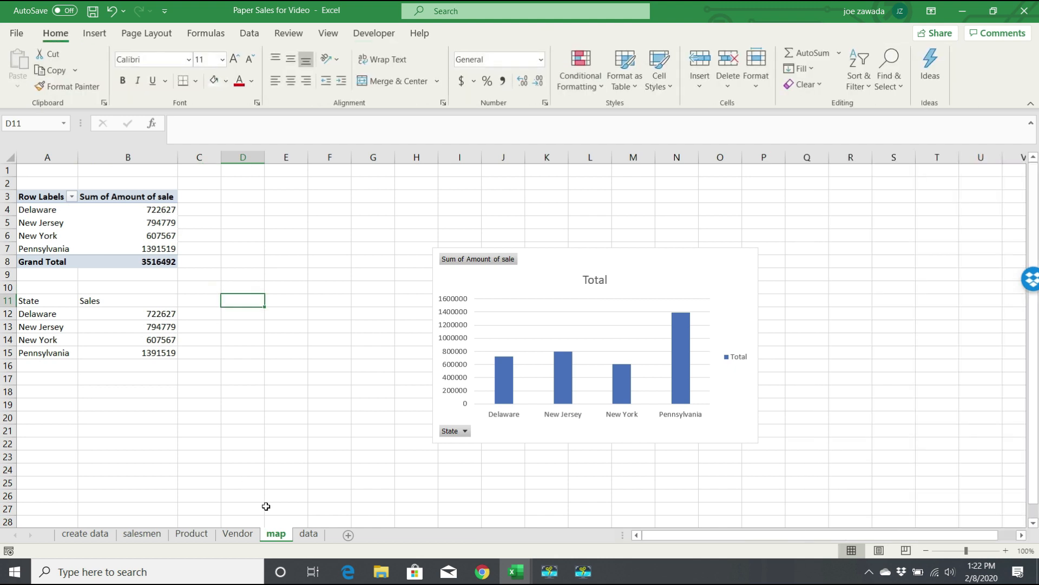
double_click(276, 534)
type("state")
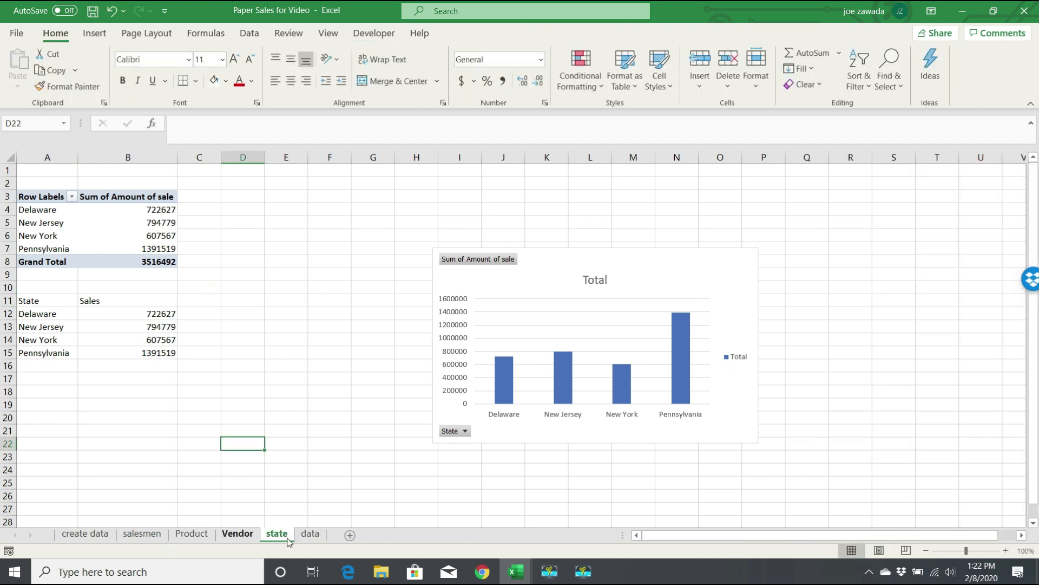
Insert a combined PivotChart and PivotTable from Table1 in a new worksheet, showing the count of Coupon
left_click(310, 535)
left_click(355, 310)
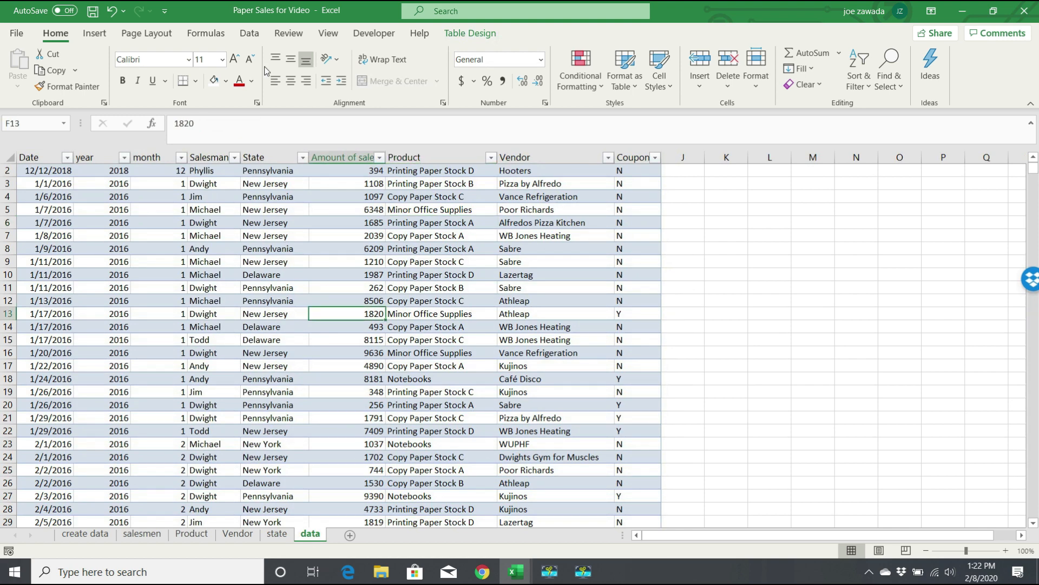
left_click(104, 34)
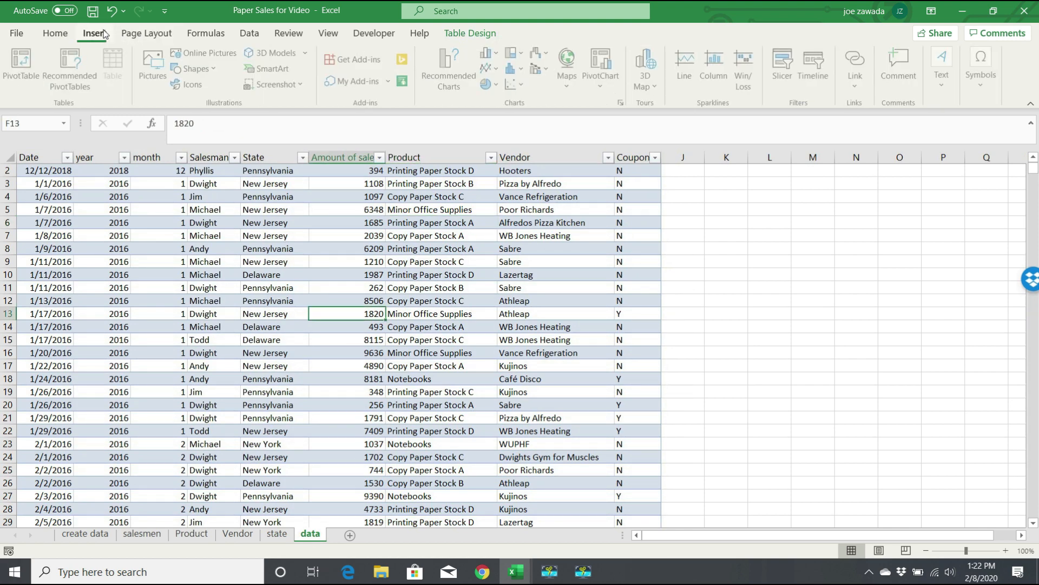
left_click(602, 81)
left_click(625, 126)
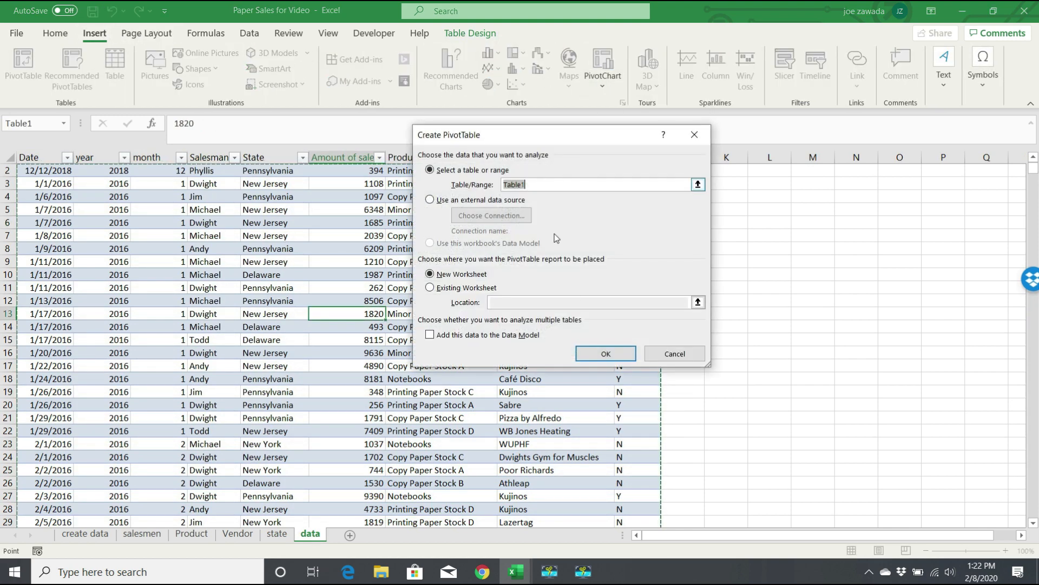
left_click(603, 352)
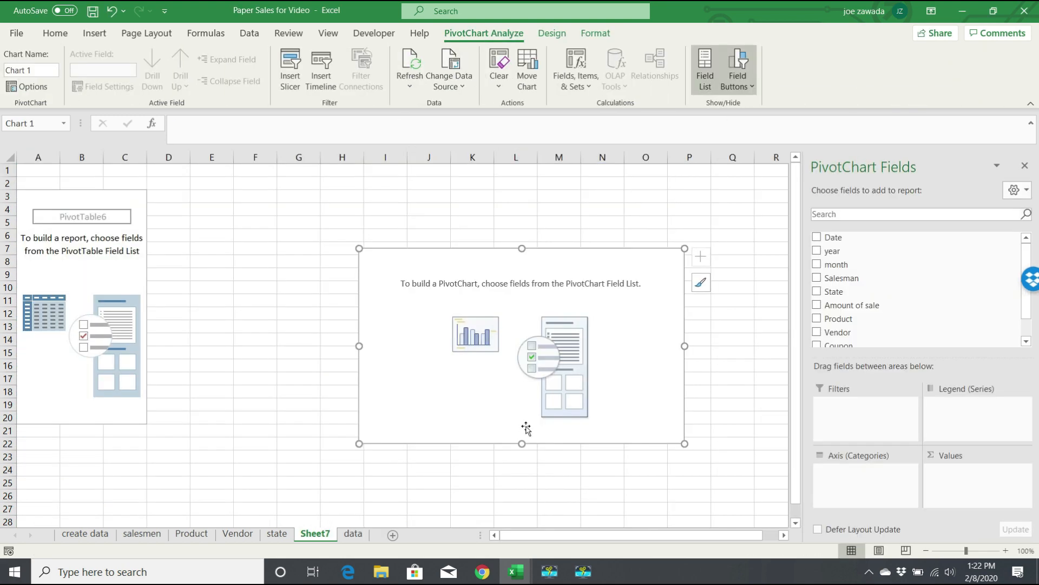
scroll(1006, 303, "down", 1)
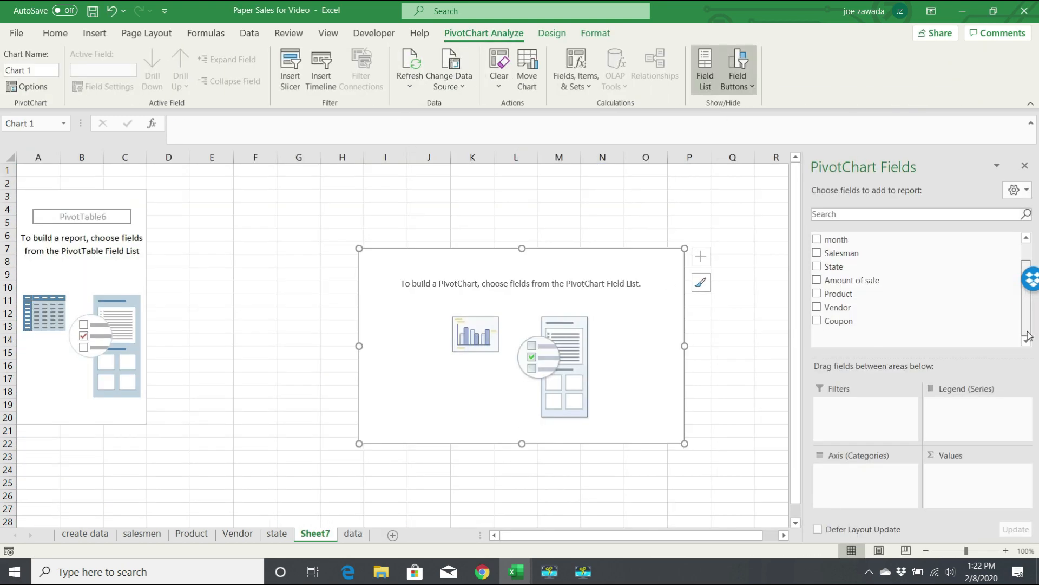
left_click_drag(852, 321, 977, 486)
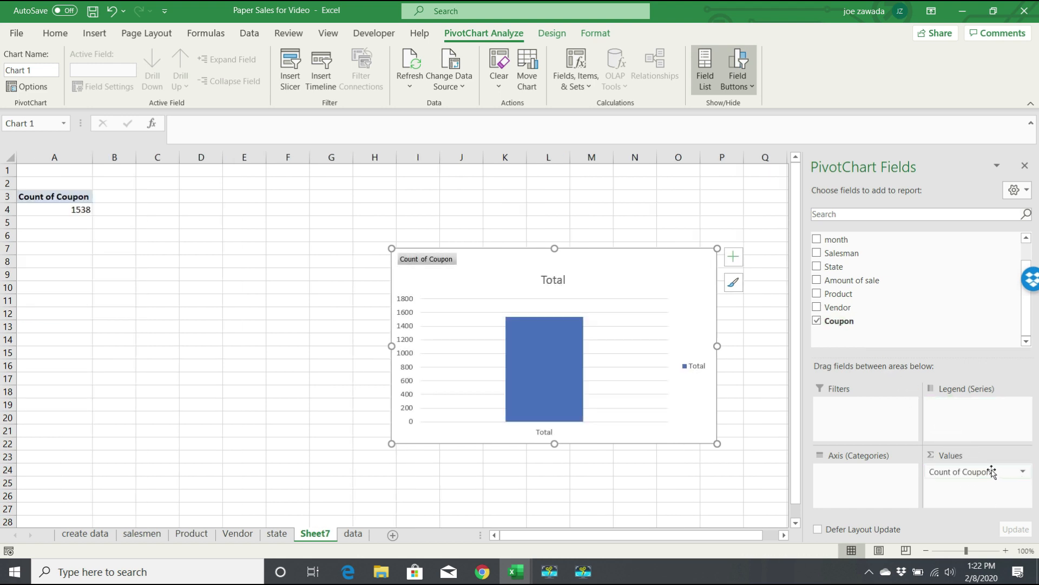
Break the coupon count down by Coupon, moving that field from the legend series to the axis categories
left_click_drag(868, 325, 952, 423)
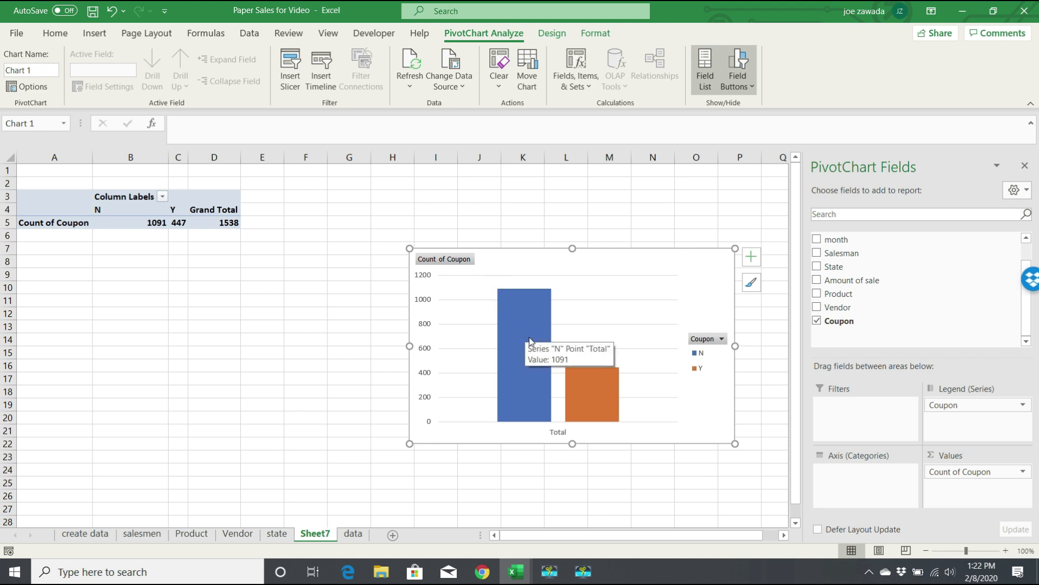
mouse_move(514, 335)
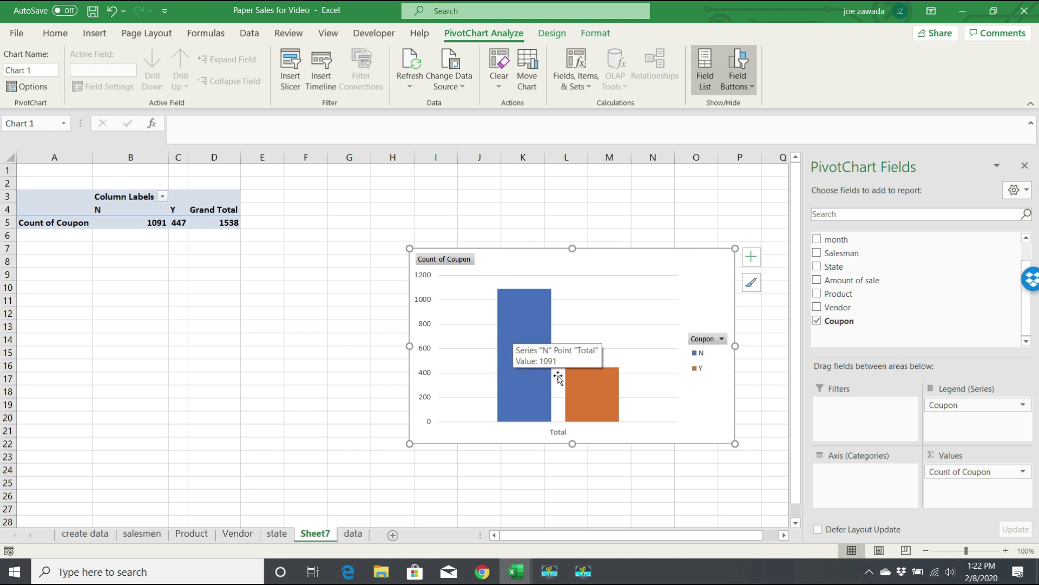
mouse_move(596, 407)
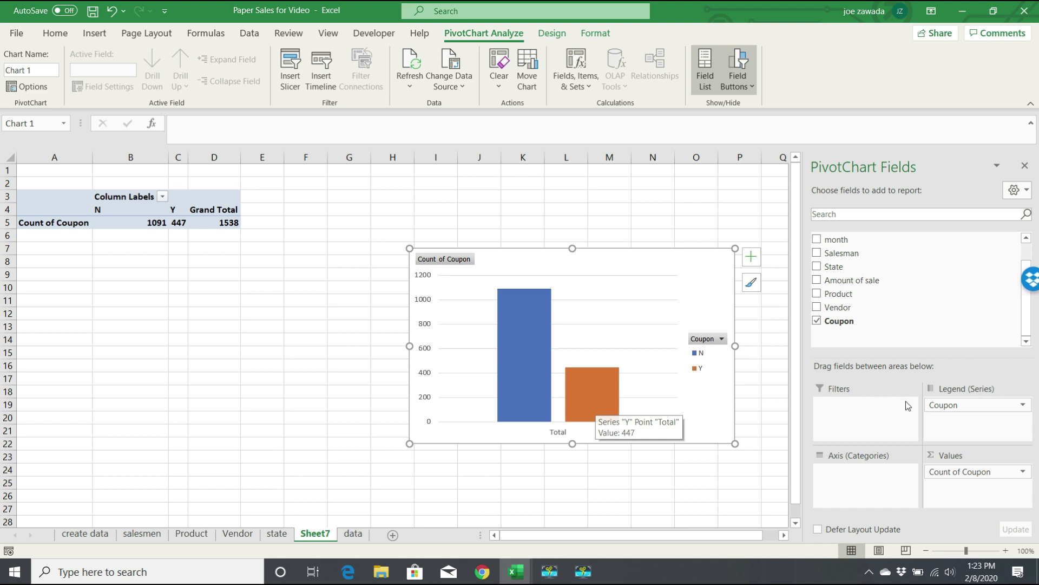
left_click_drag(963, 405, 859, 486)
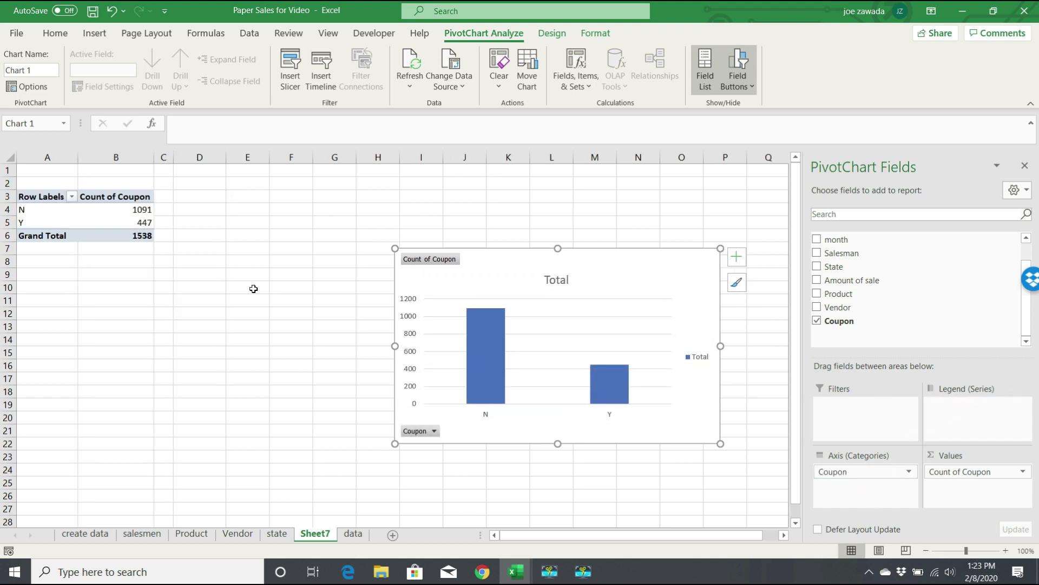
Show the Count of Coupon values as % of Grand Total
left_click(131, 209)
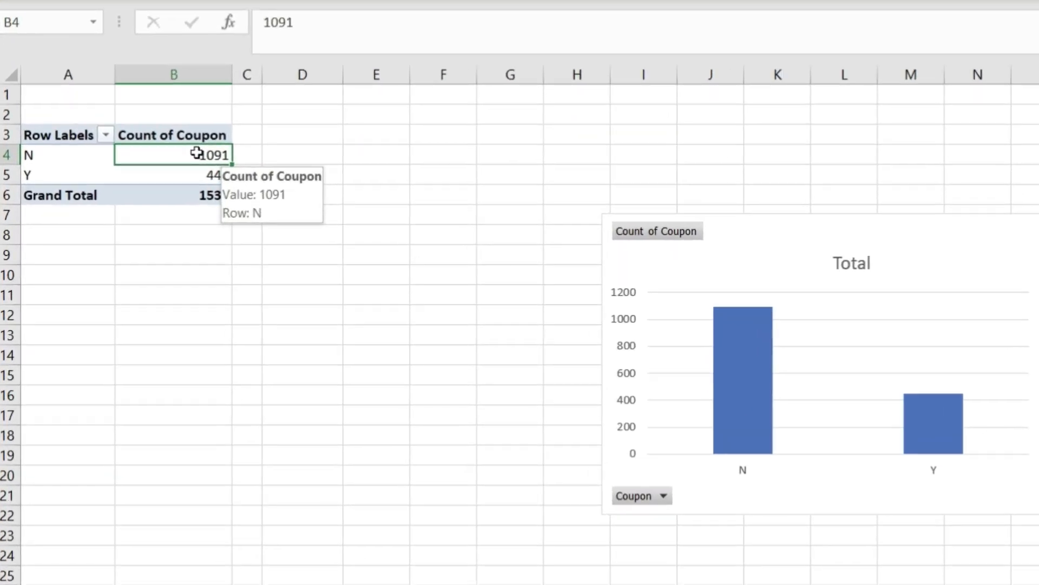
right_click(196, 153)
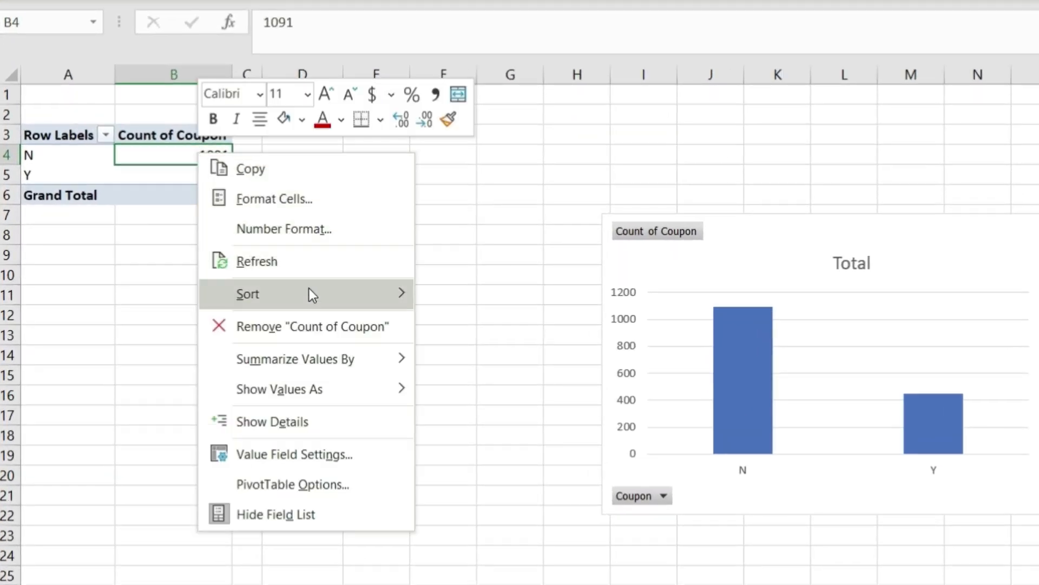
mouse_move(323, 368)
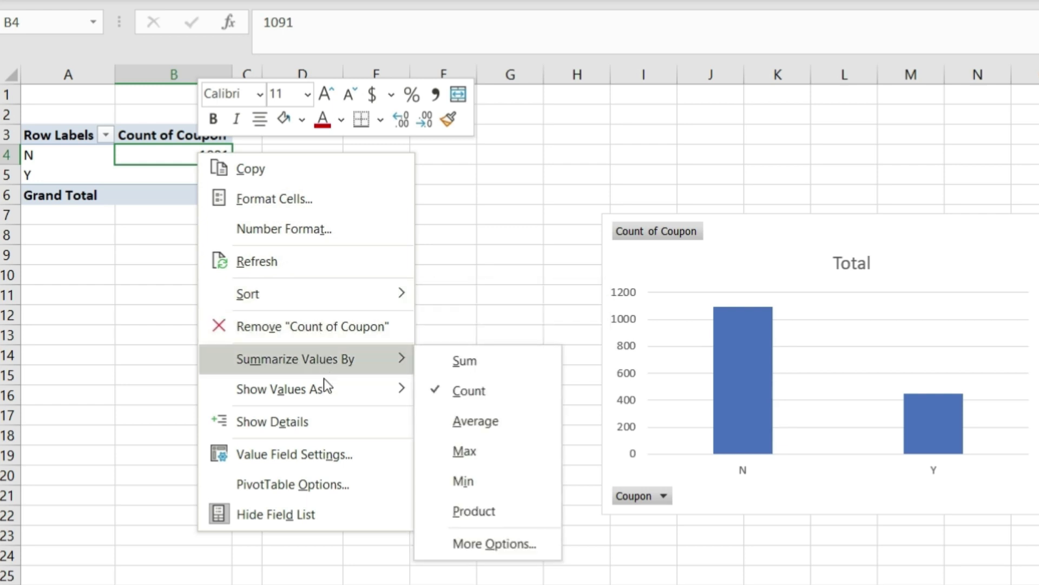
mouse_move(323, 393)
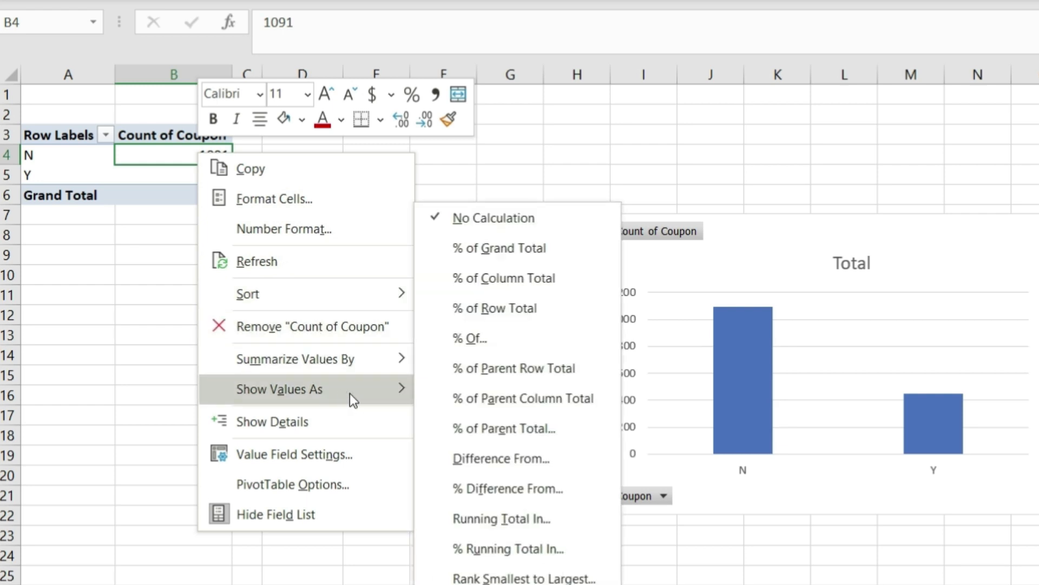
left_click(522, 254)
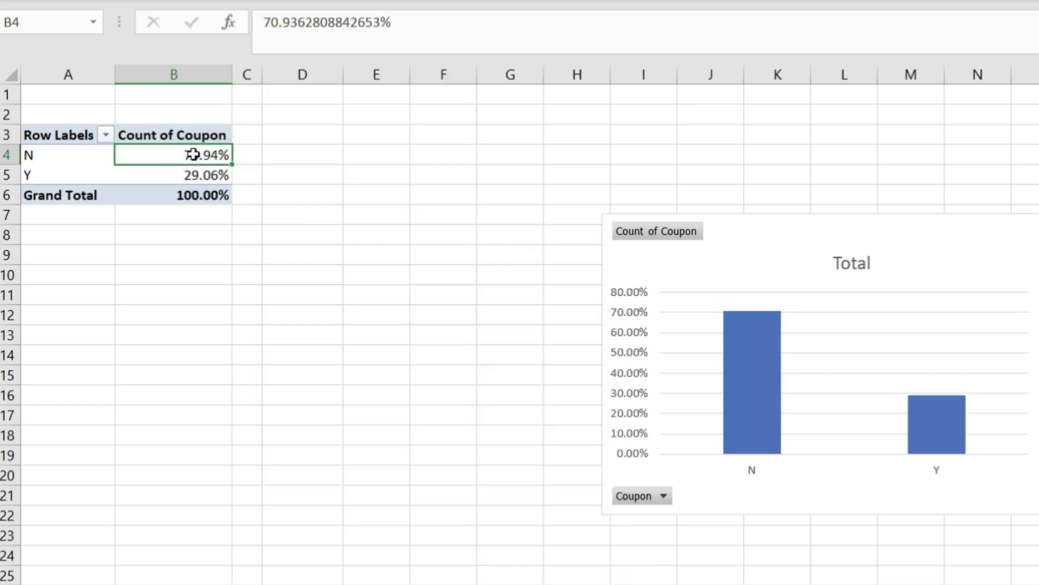
Format the coupon percentages with zero decimal places throughout the PivotTable's value field
mouse_move(187, 156)
right_click(193, 155)
left_click(268, 232)
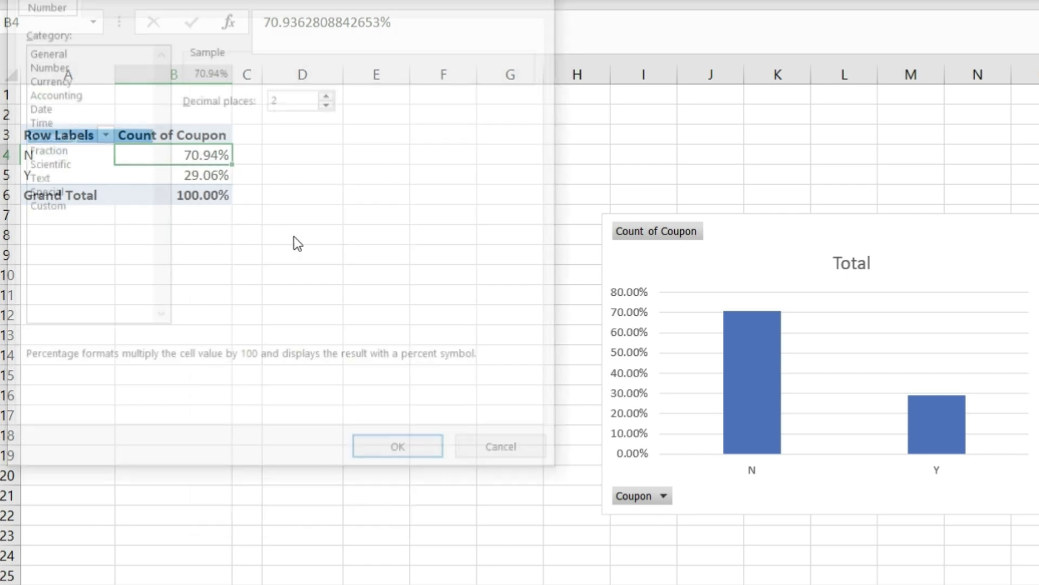
left_click(328, 103)
left_click(328, 103)
left_click(396, 454)
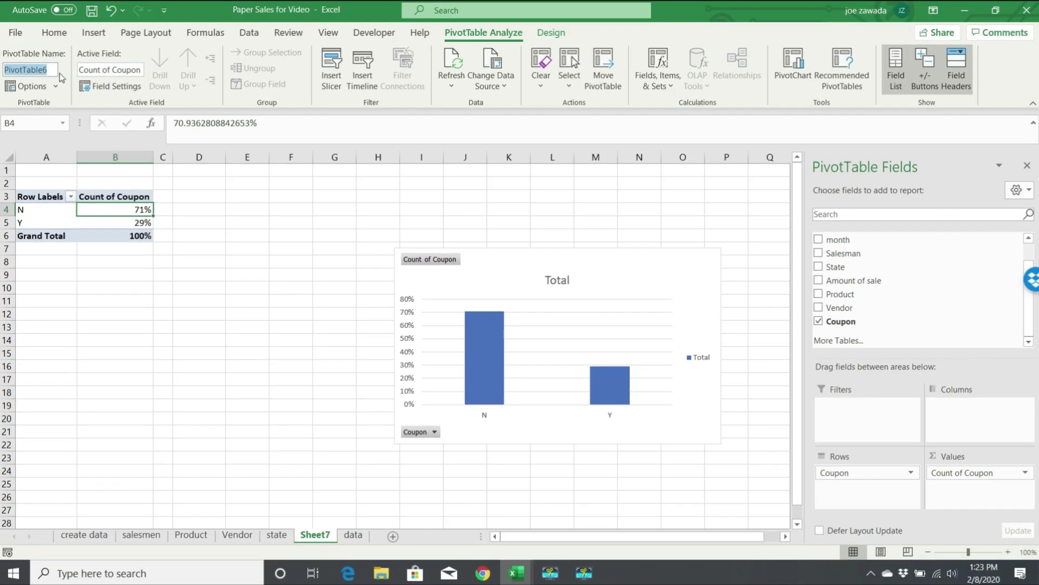
Rename both the coupon PivotTable and its worksheet as Coupon
type("Coupon")
left_click(175, 297)
type("Coupon")
key("Return")
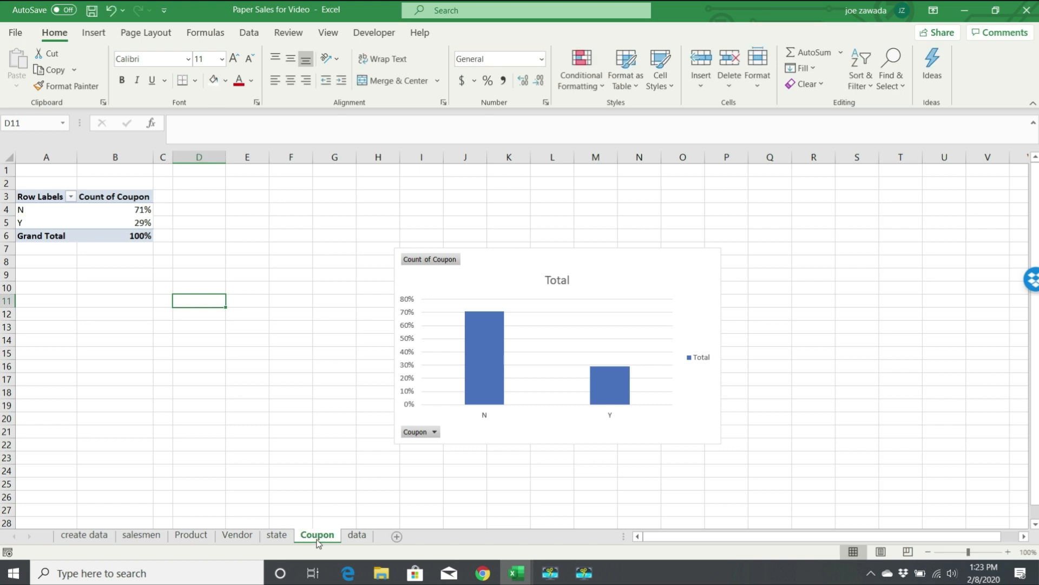
Insert a combined PivotChart and PivotTable from Table1 in a new worksheet, showing the sum of Amount of sale
left_click(358, 536)
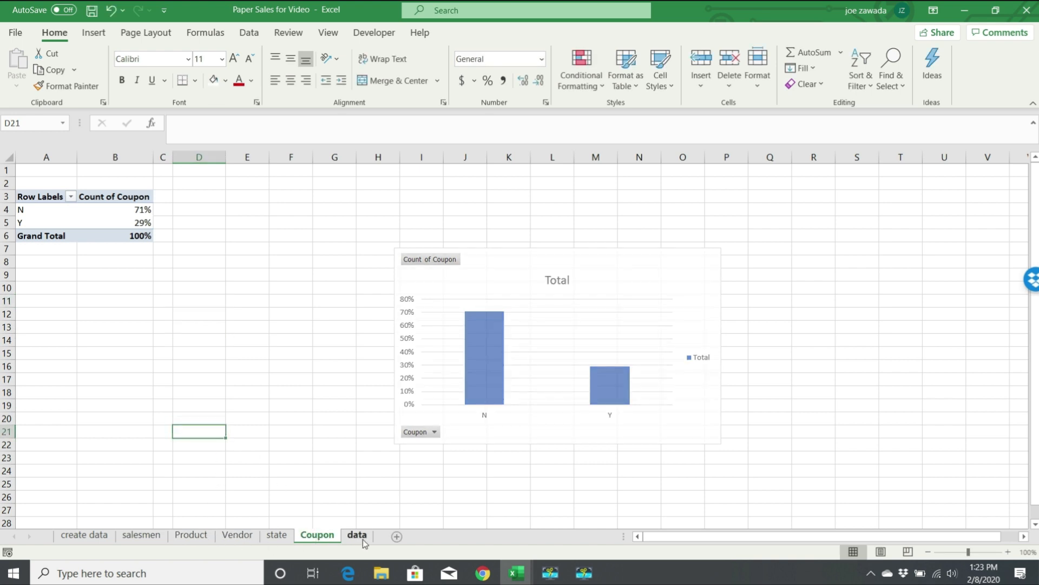
left_click(313, 289)
left_click(246, 284)
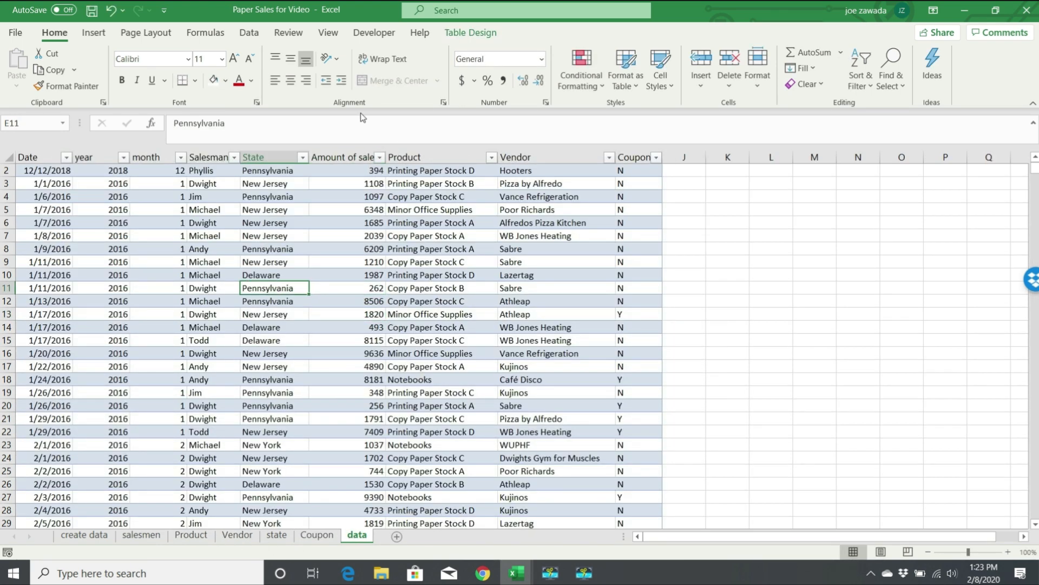
left_click(95, 33)
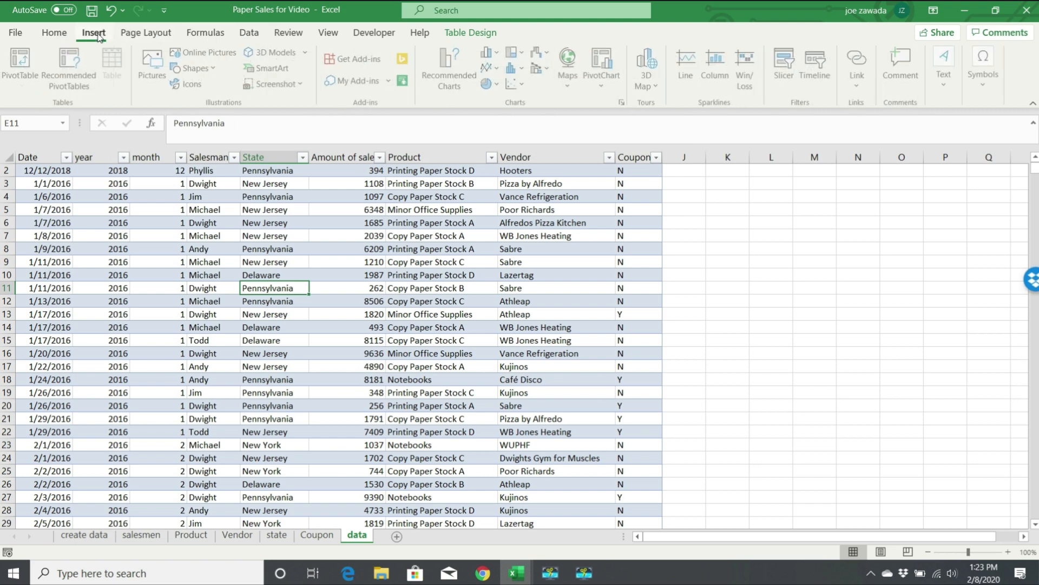
left_click(602, 79)
left_click(629, 125)
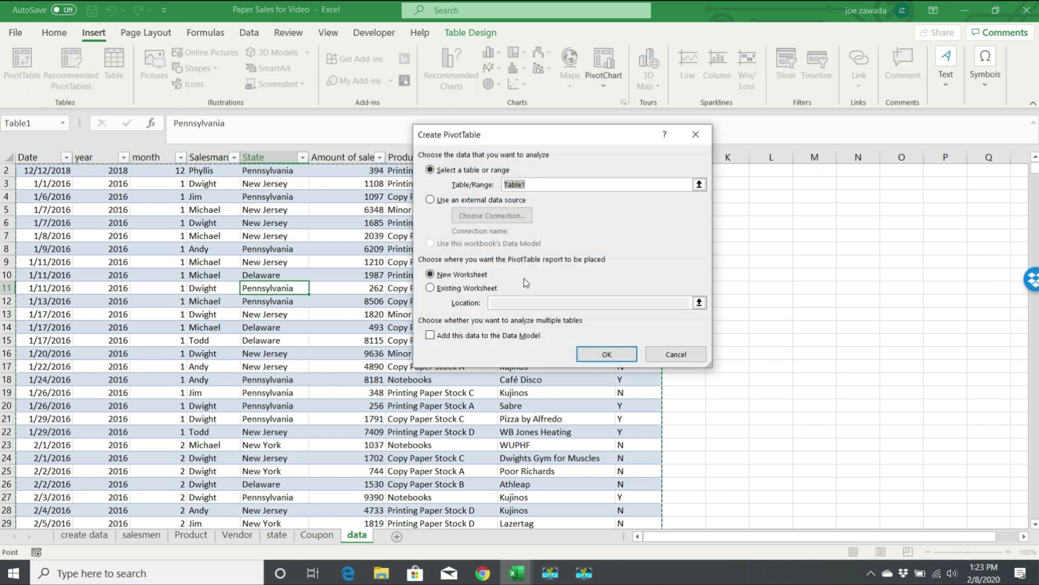
left_click(597, 353)
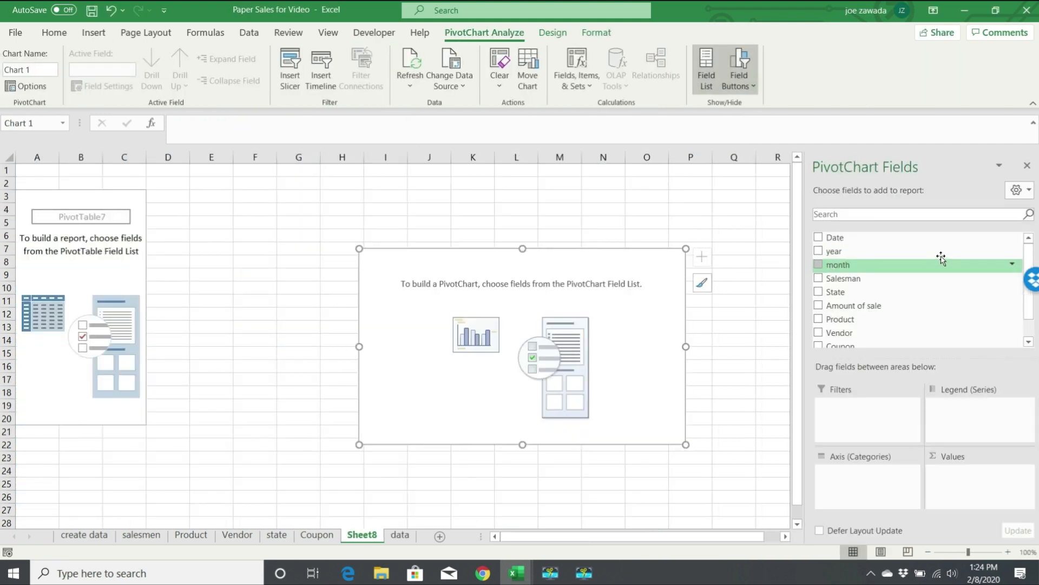
left_click_drag(904, 305, 966, 489)
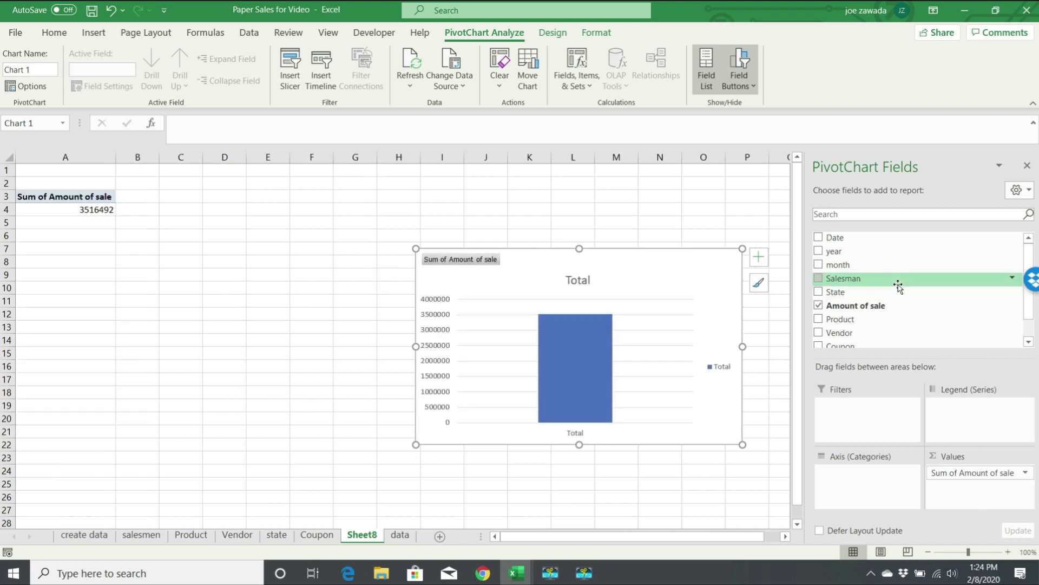
Break the sales sum down by Date on the axis categories and expand 2016, 2017, 2018 and 2019 into quarters
left_click_drag(866, 238, 861, 489)
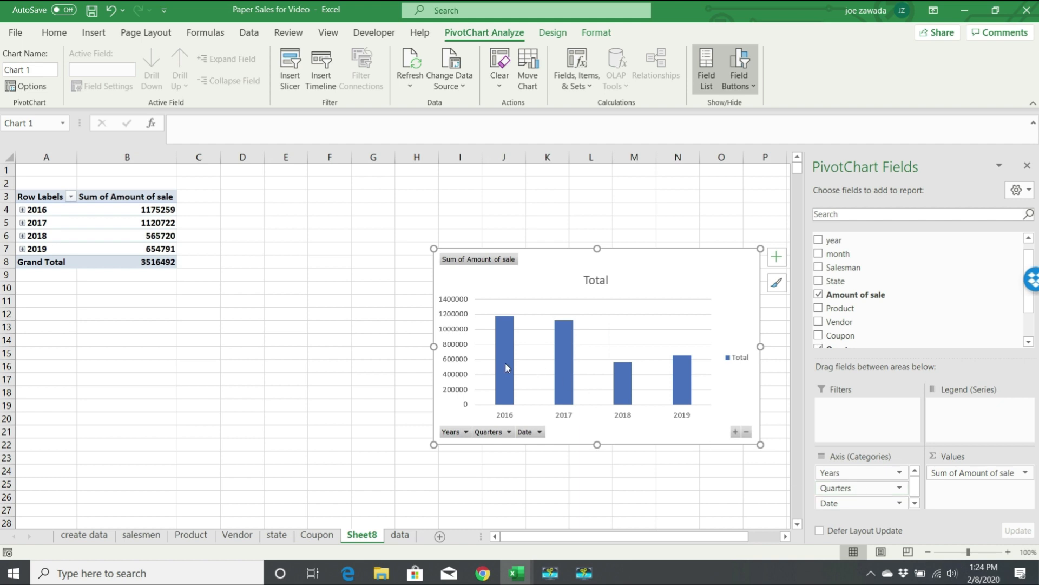
left_click(22, 209)
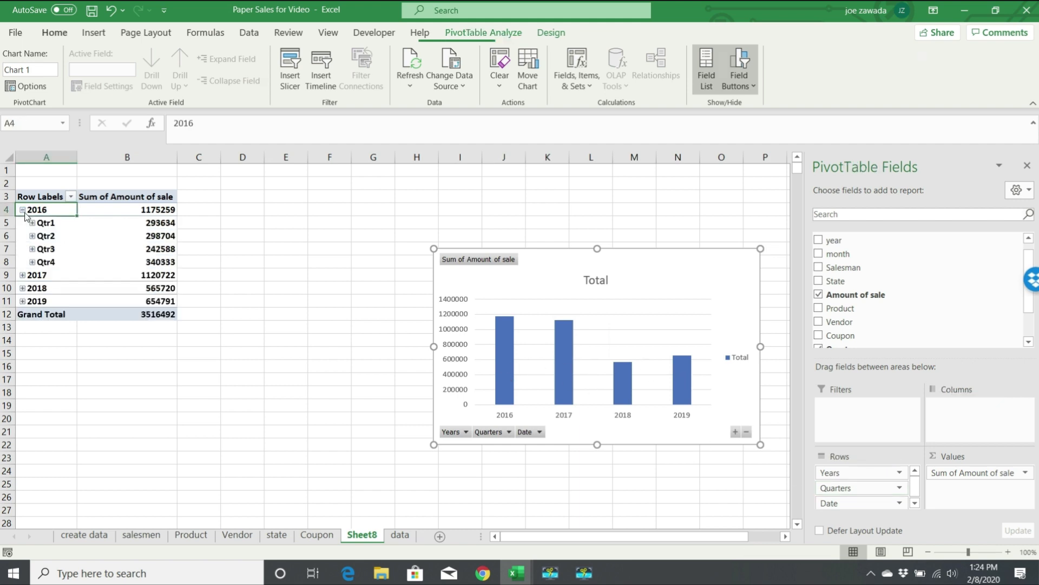
left_click(22, 275)
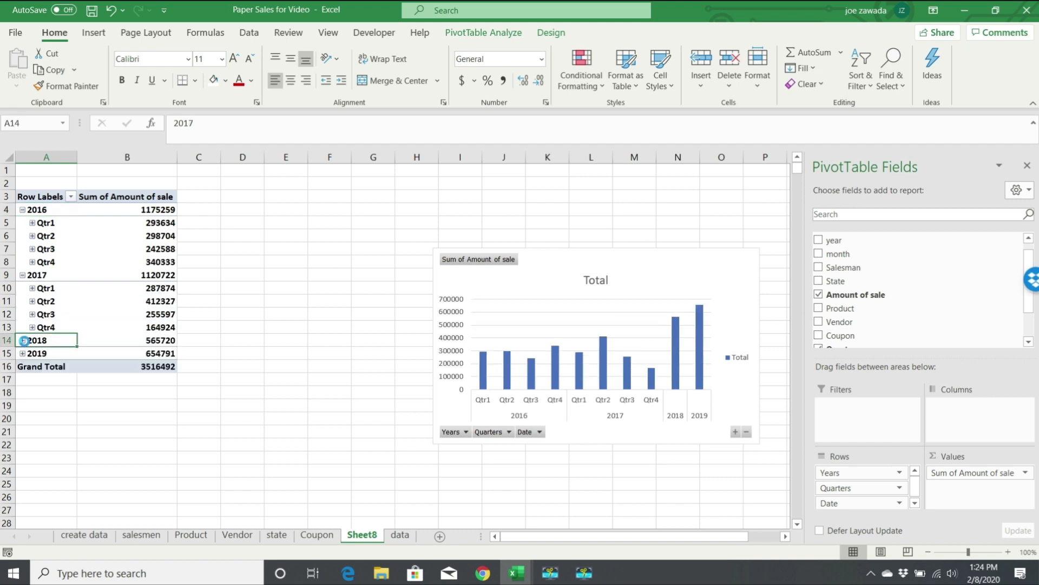
left_click(23, 340)
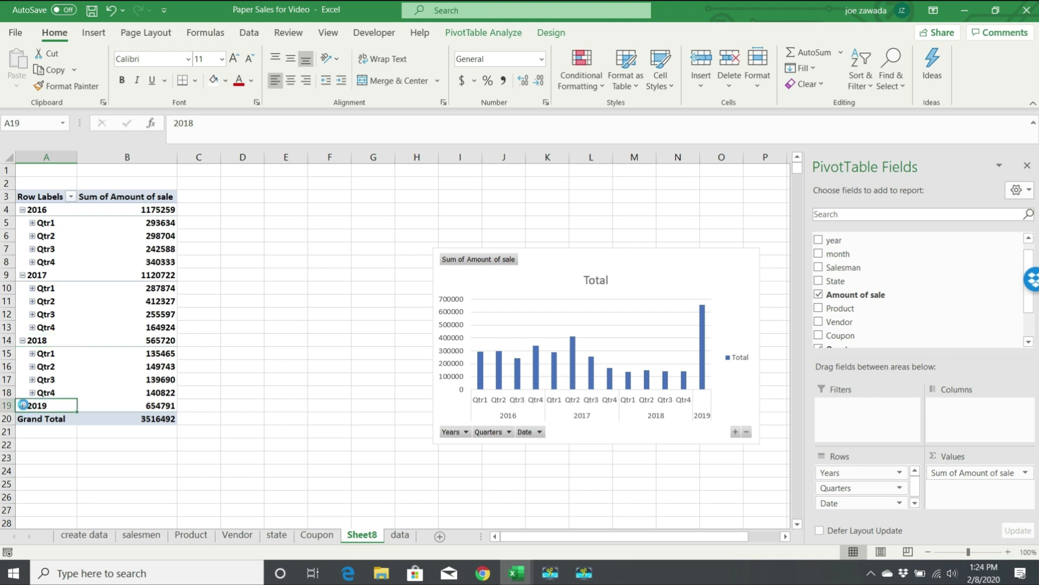
left_click(22, 405)
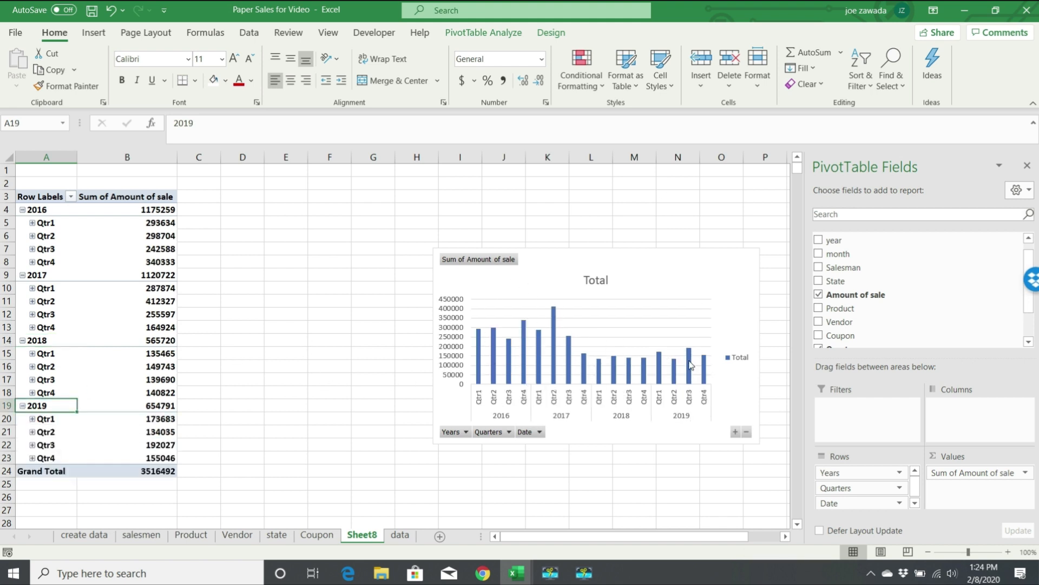
Format the quarterly sales values as Number with a 1000 separator and zero decimal places
left_click(147, 236)
right_click(140, 236)
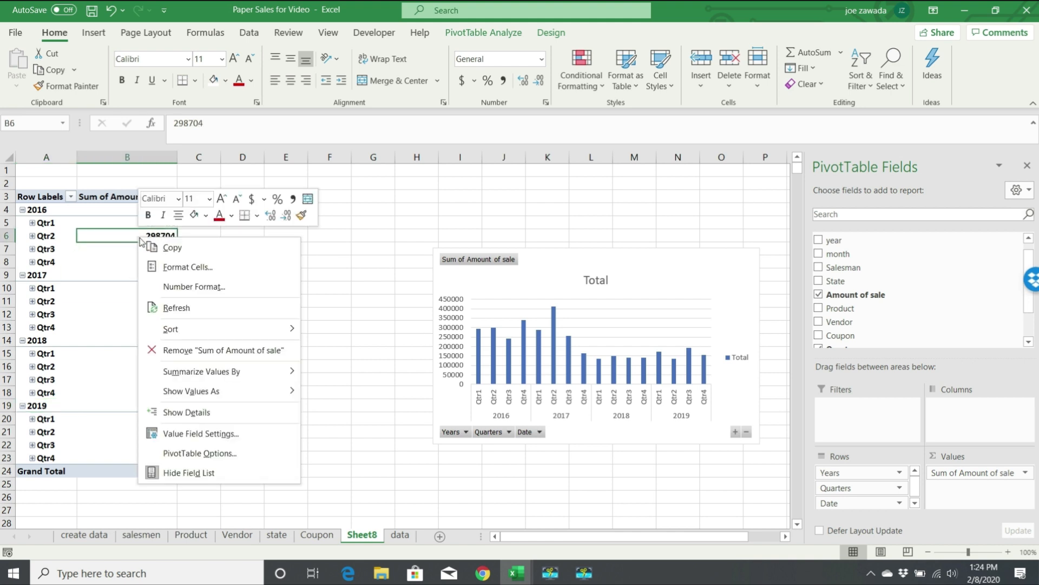
left_click(180, 281)
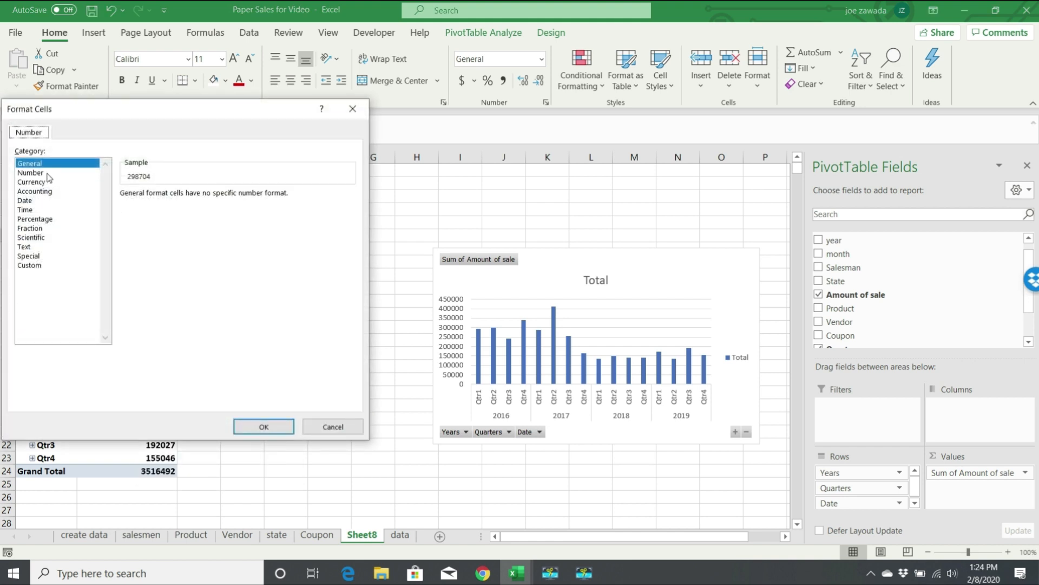
left_click(31, 173)
left_click(124, 212)
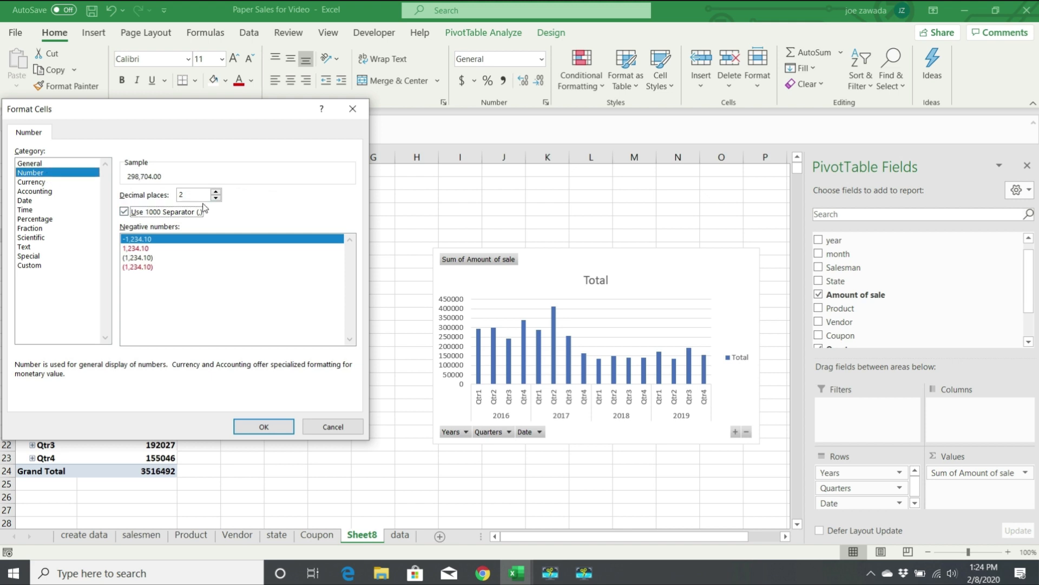
left_click(216, 198)
left_click(216, 199)
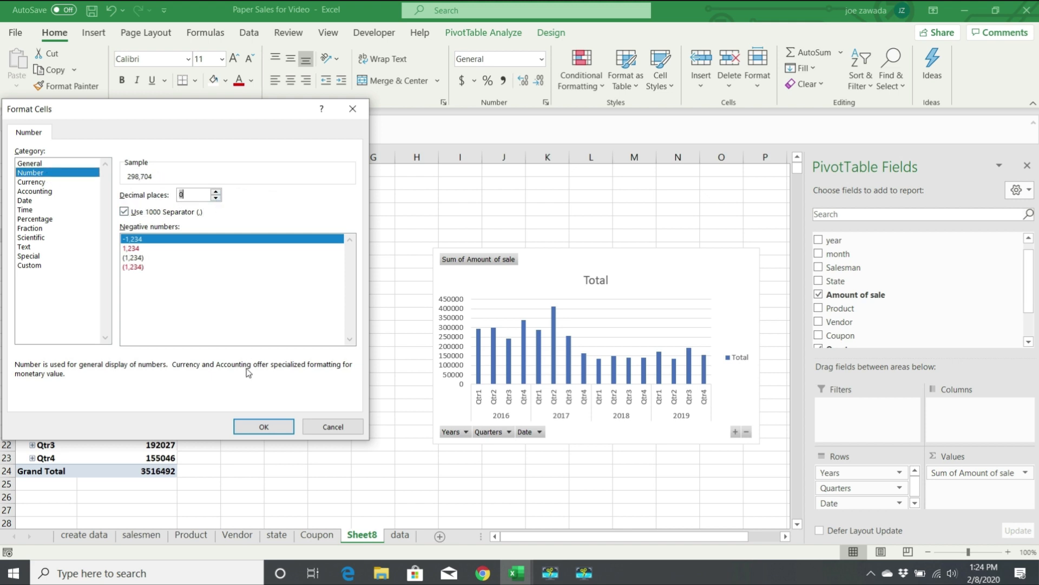
left_click(264, 426)
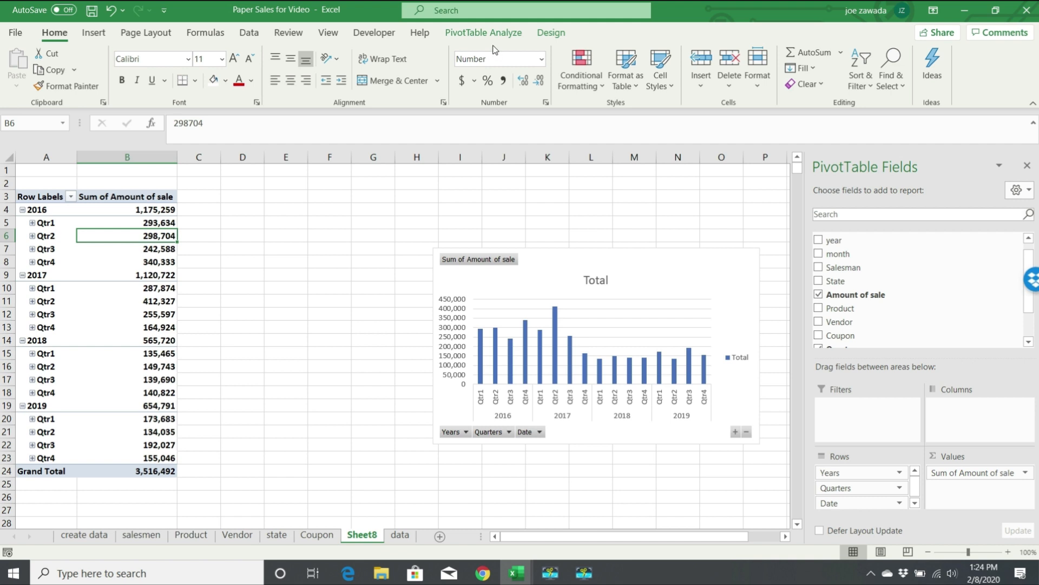
Rename both the quarterly sales PivotTable and its worksheet as sales_qtr
left_click(484, 33)
left_click(51, 67)
type("sales_qtr")
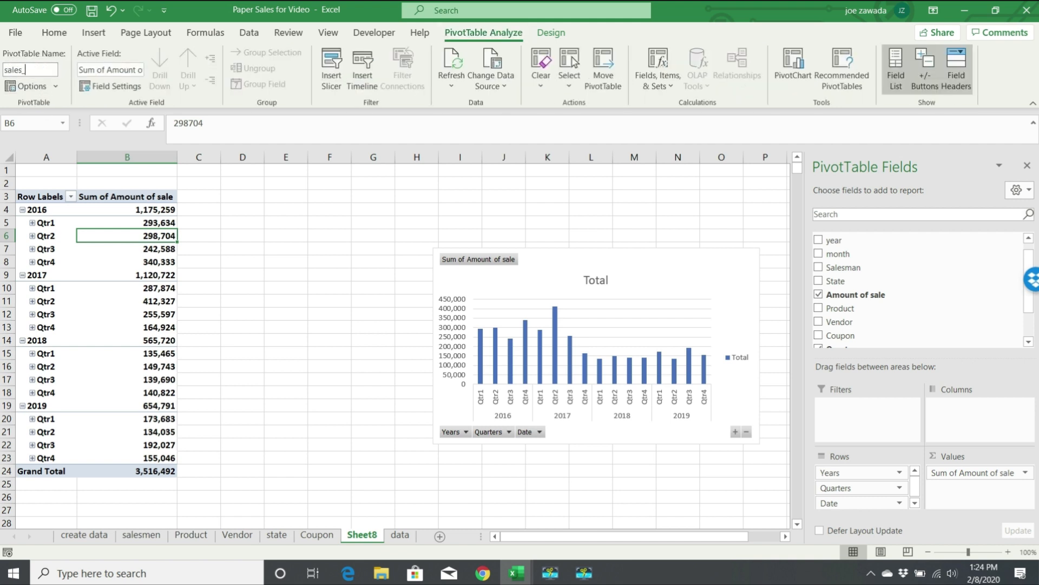
left_click(236, 251)
double_click(363, 535)
type("sales")
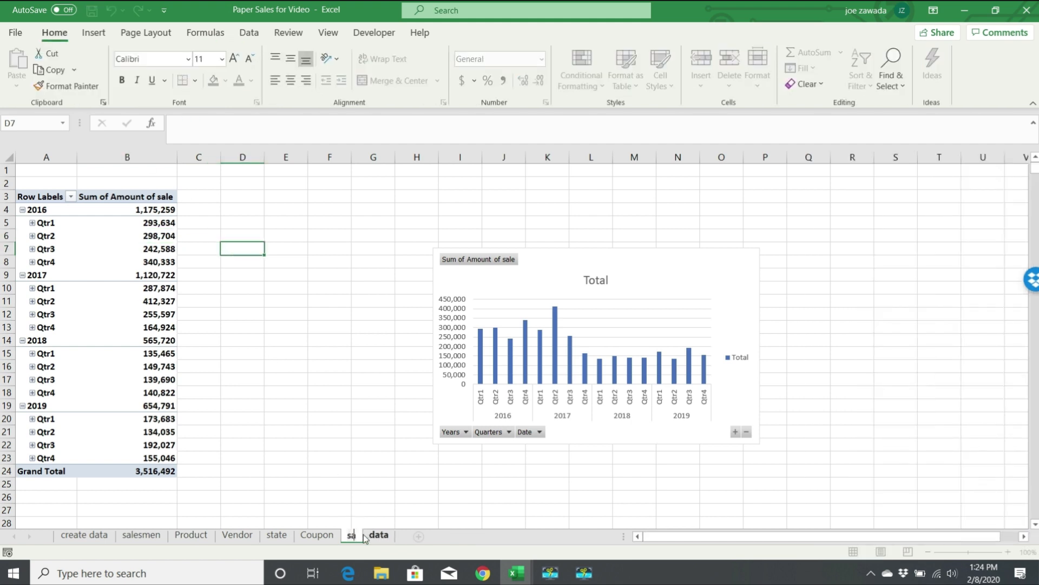
type("qtr")
key("Return")
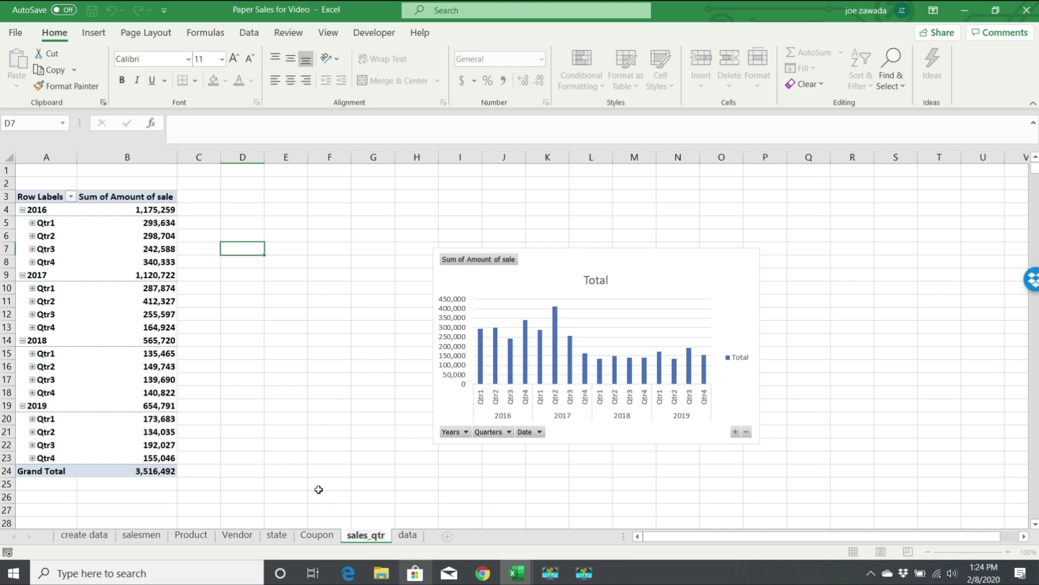
left_click(271, 443)
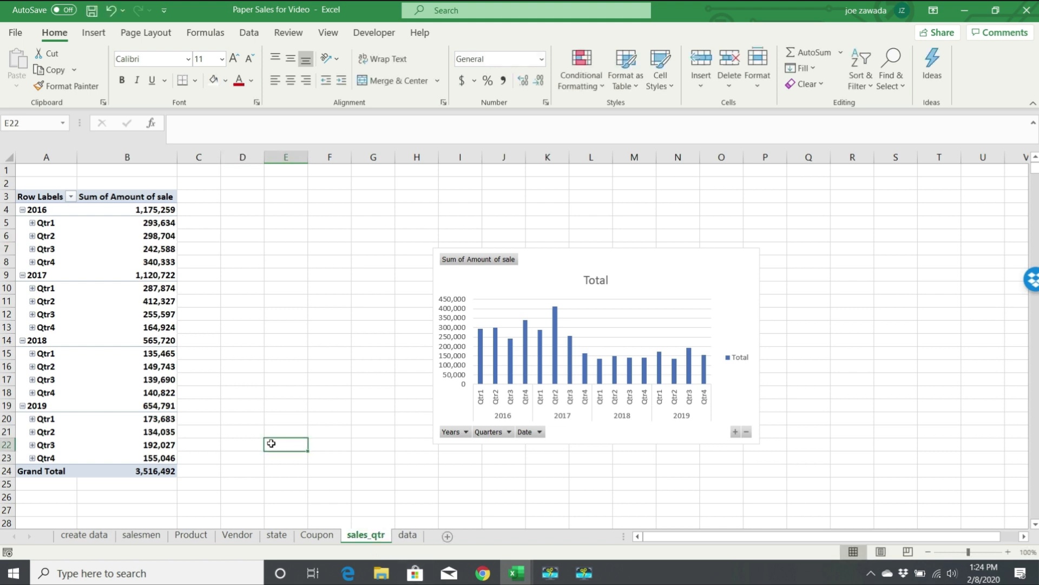
Insert another combined PivotChart and PivotTable from Table1 in a new worksheet, showing the sum of Amount of sale by Date
left_click(407, 536)
left_click(275, 245)
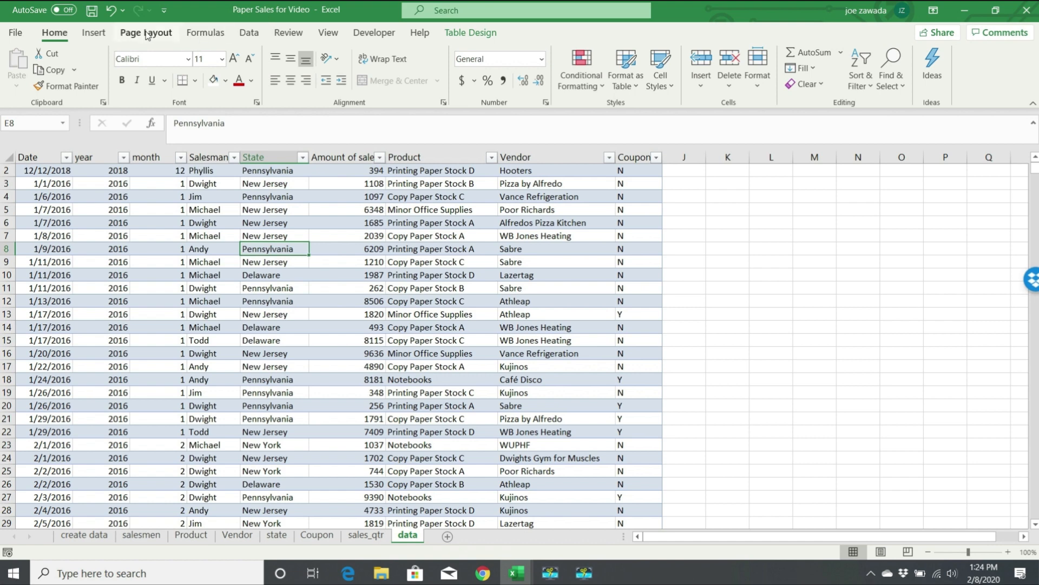
left_click(93, 32)
left_click(613, 83)
left_click(636, 132)
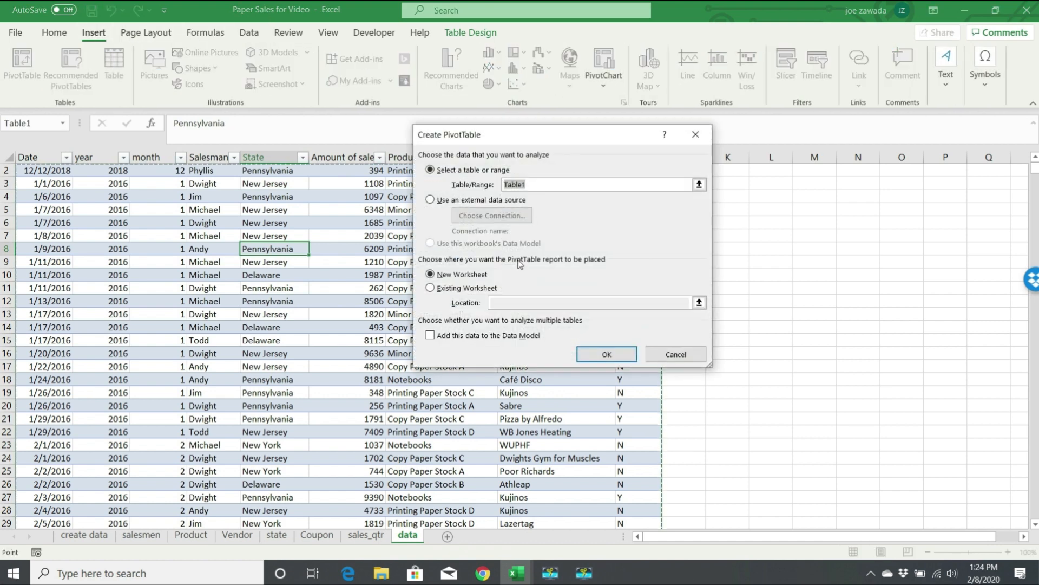
left_click(603, 361)
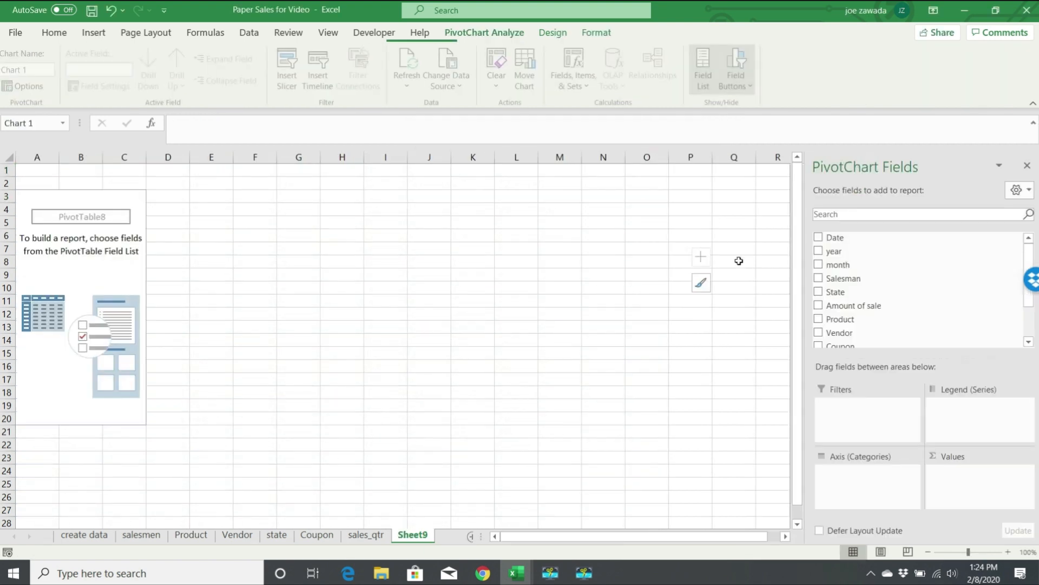
left_click_drag(856, 306, 953, 472)
left_click_drag(861, 239, 872, 475)
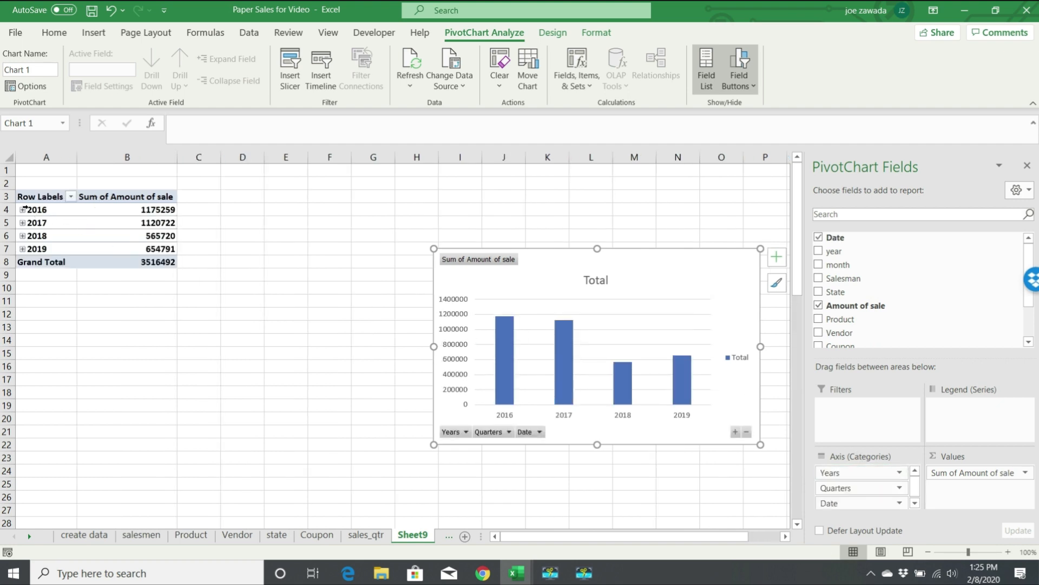
Expand 2016 and its four quarters in the date PivotTable down to individual months
left_click(22, 210)
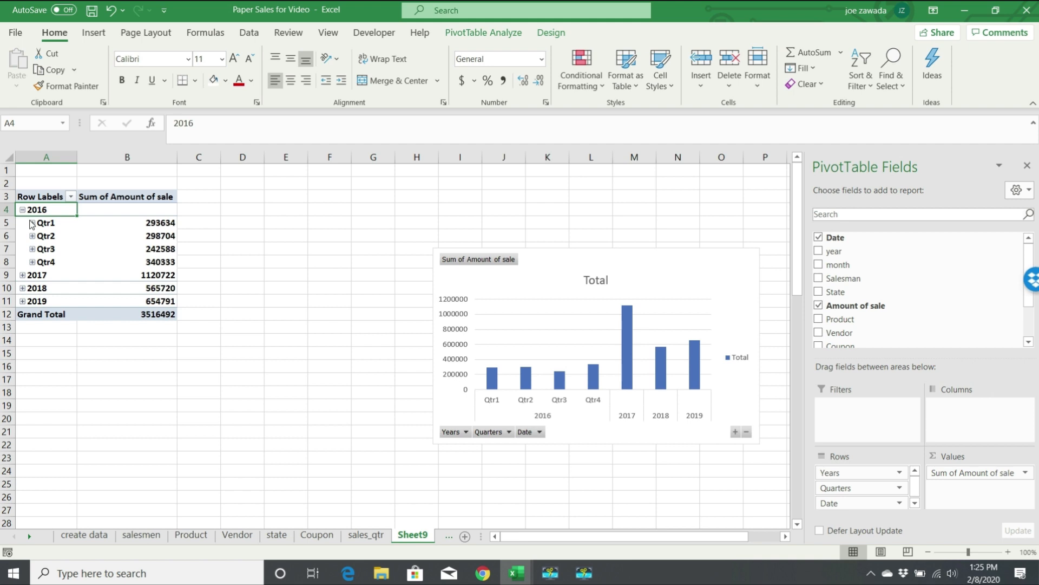
left_click(32, 222)
left_click(32, 275)
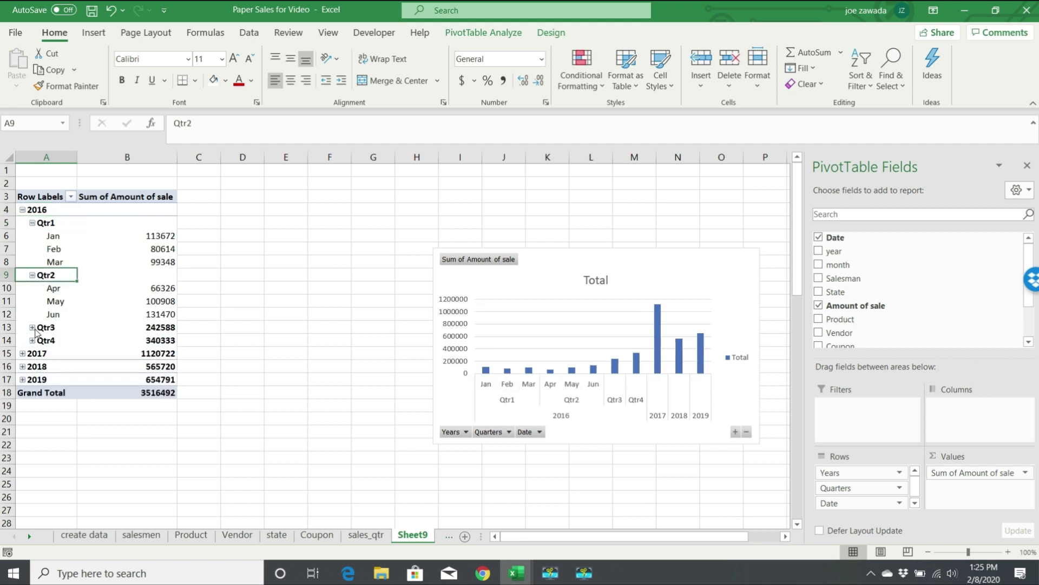
left_click(32, 327)
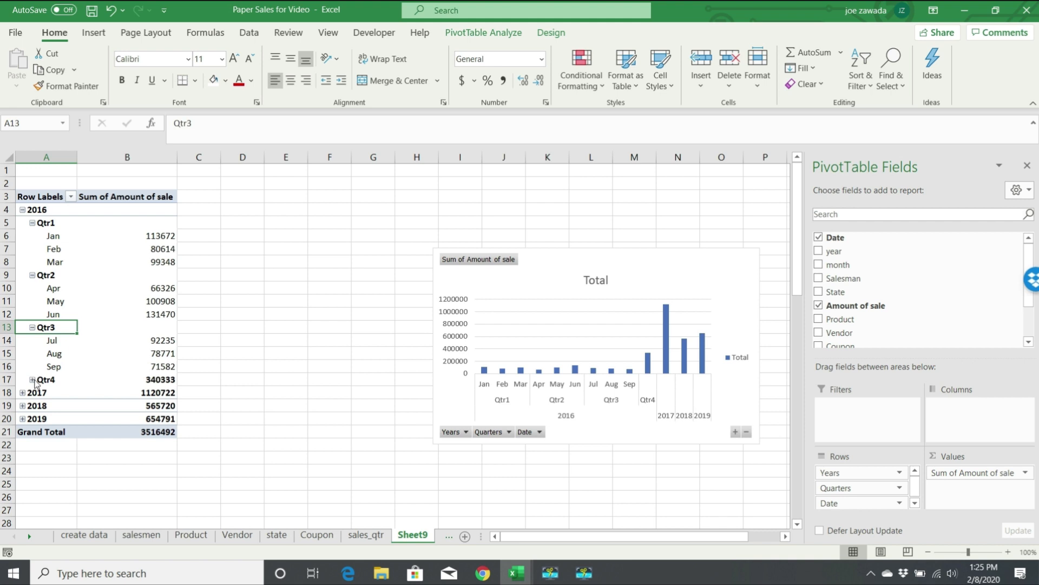
left_click(32, 379)
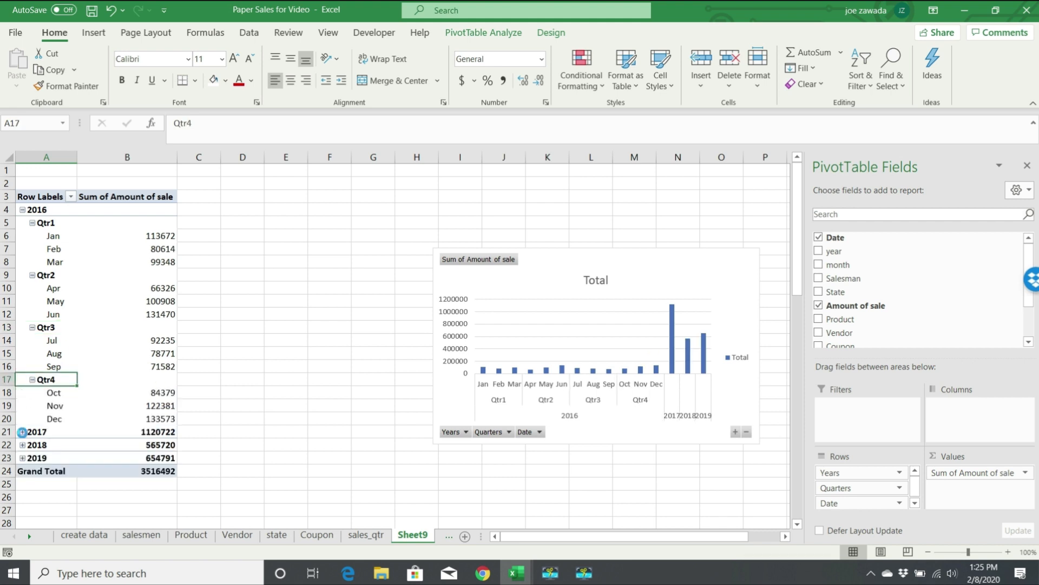
Expand 2017, 2018 and 2019 in the PivotTable so each year is broken down by month
left_click(22, 432)
left_click_drag(797, 258, 812, 387)
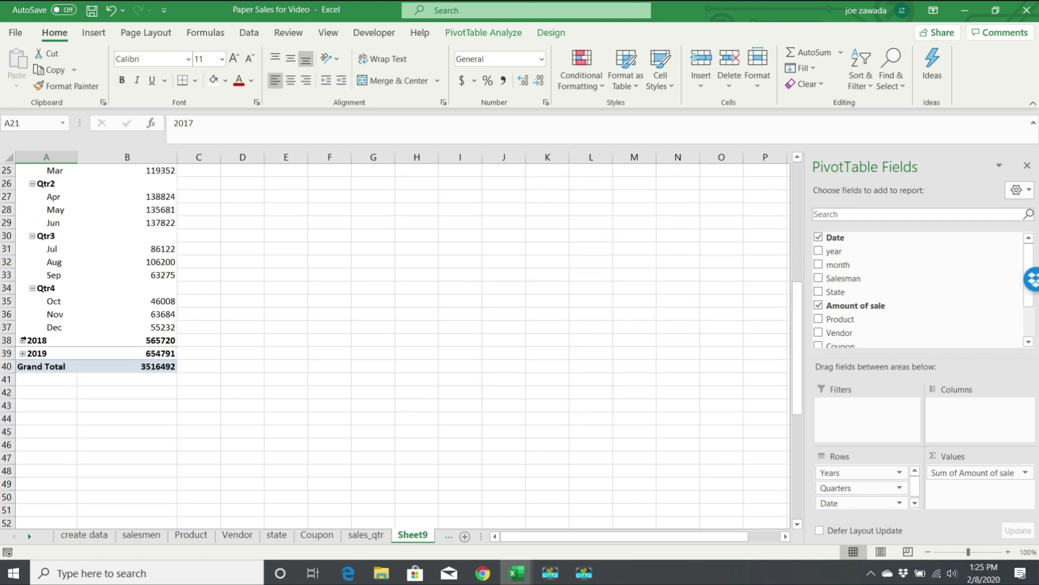
left_click(23, 340)
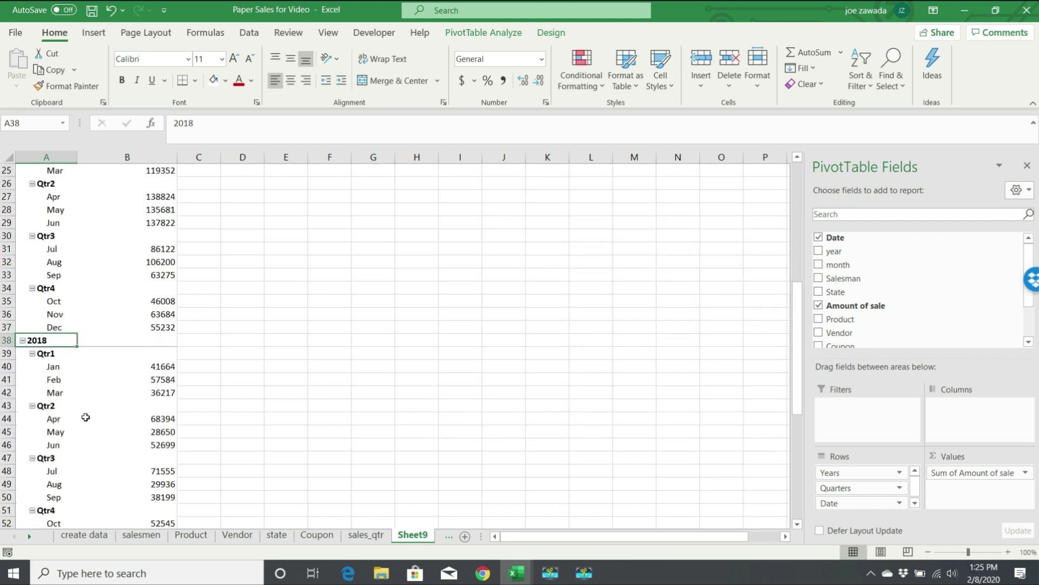
left_click_drag(797, 339, 799, 417)
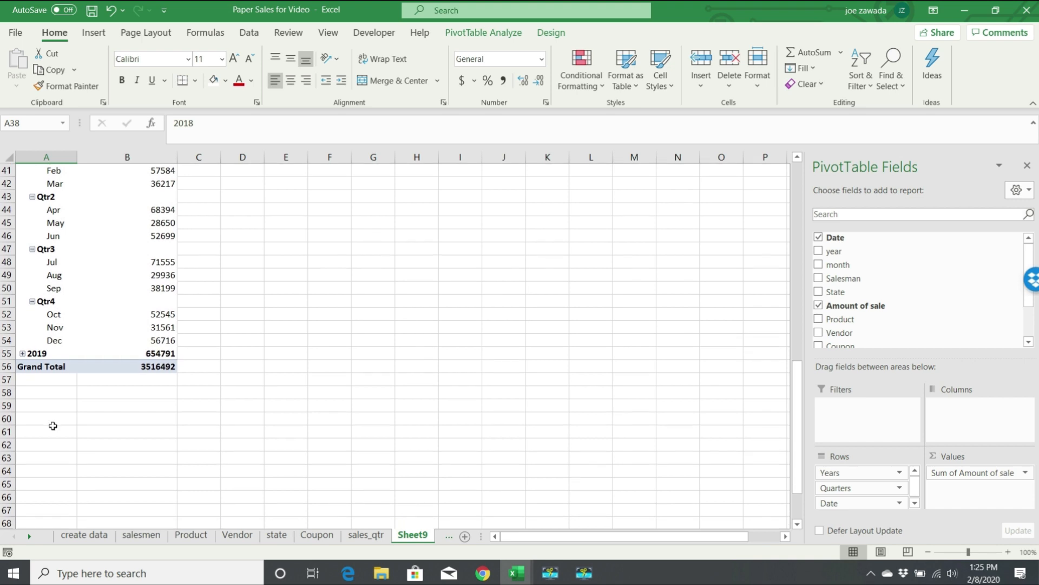
left_click(23, 353)
left_click_drag(795, 409, 796, 173)
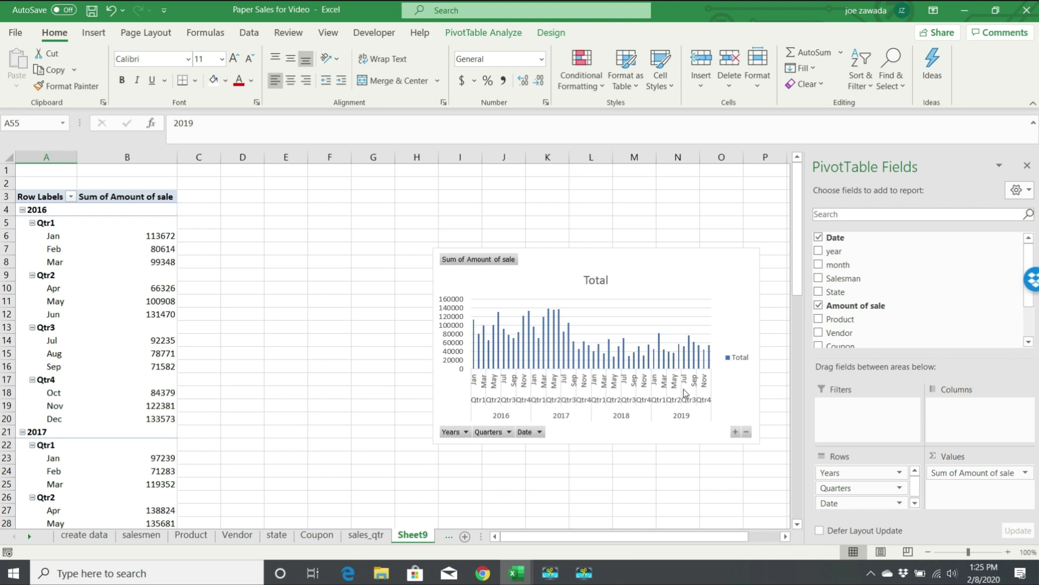
Format the monthly sales values as Number with a 1000 separator and zero decimal places
left_click(155, 265)
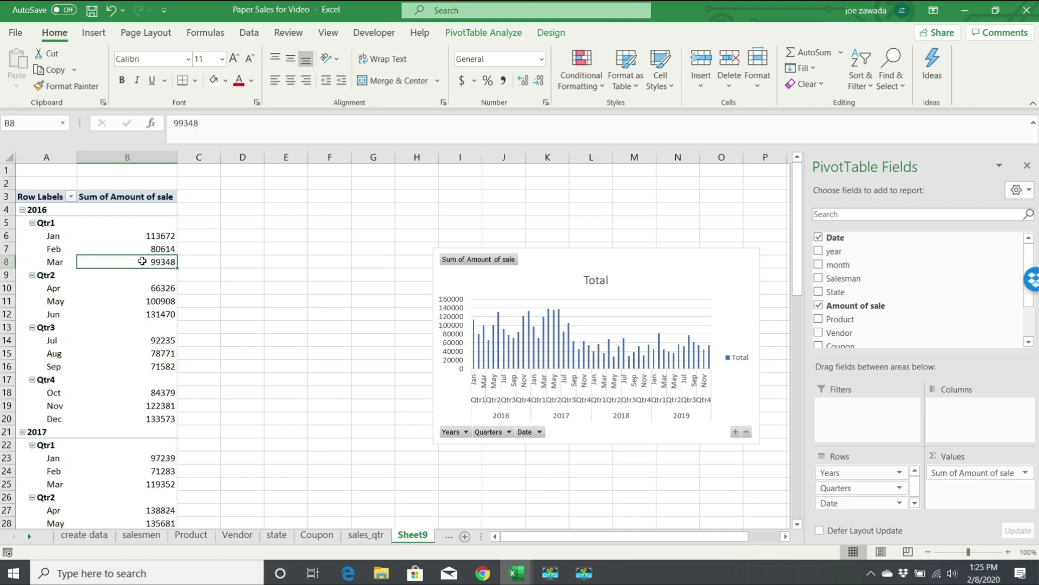
right_click(155, 265)
left_click(200, 309)
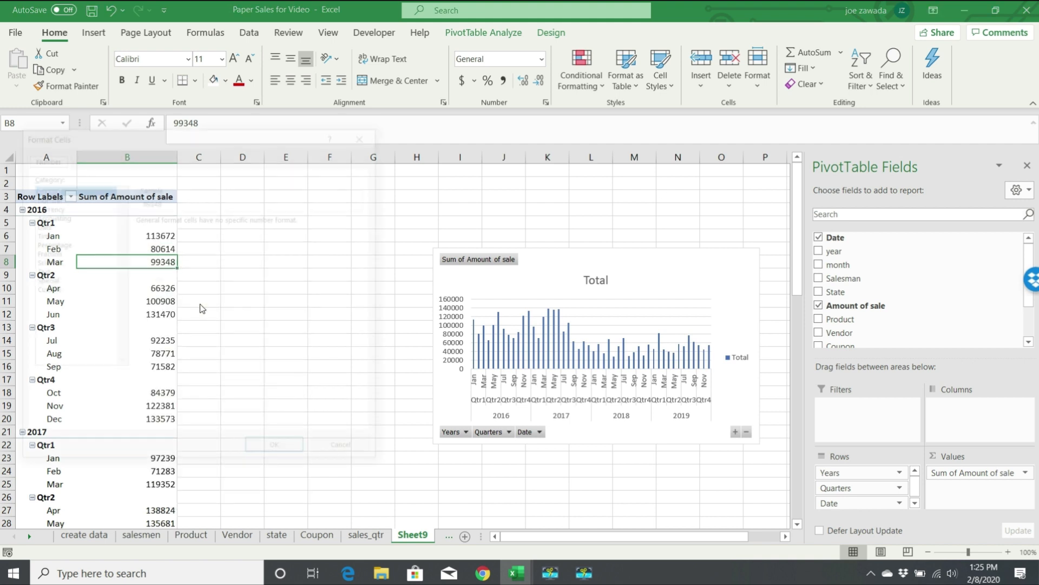
left_click(51, 195)
left_click(139, 236)
key("shift+Tab")
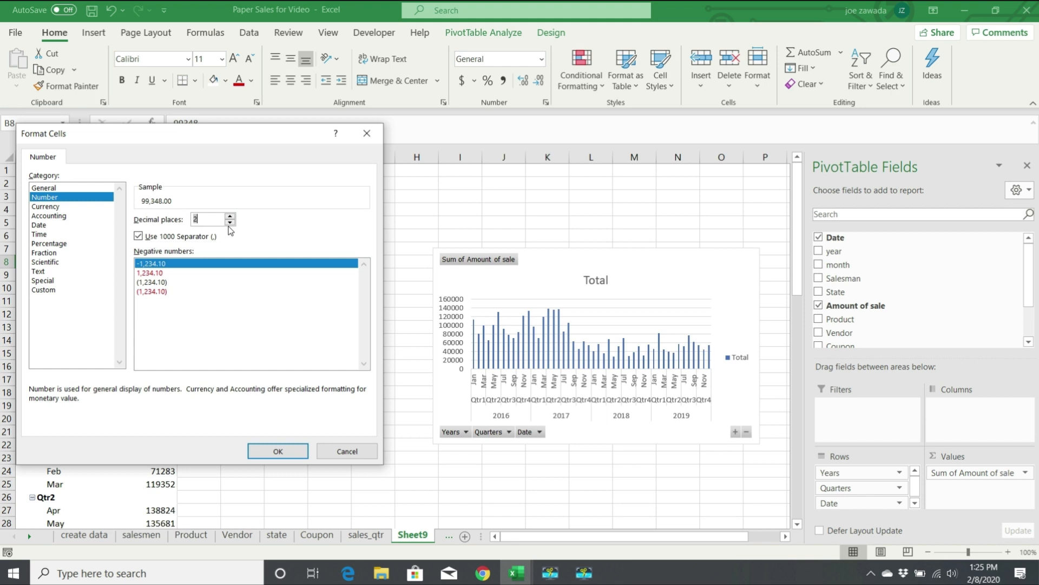
left_click(230, 222)
left_click(230, 222)
left_click(270, 450)
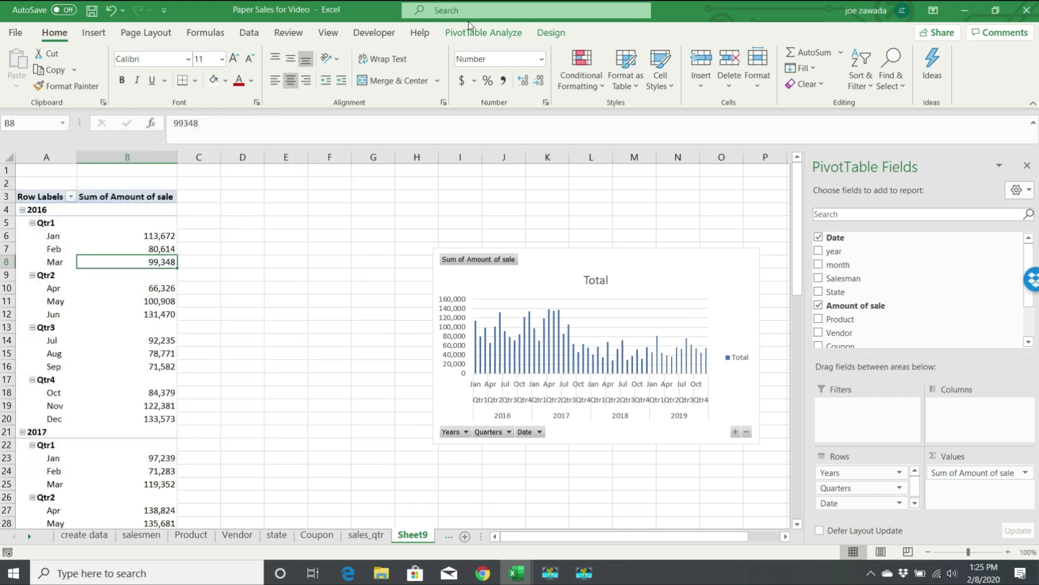
Rename both the monthly sales PivotTable and its worksheet as sales_mnth
left_click(478, 32)
double_click(51, 71)
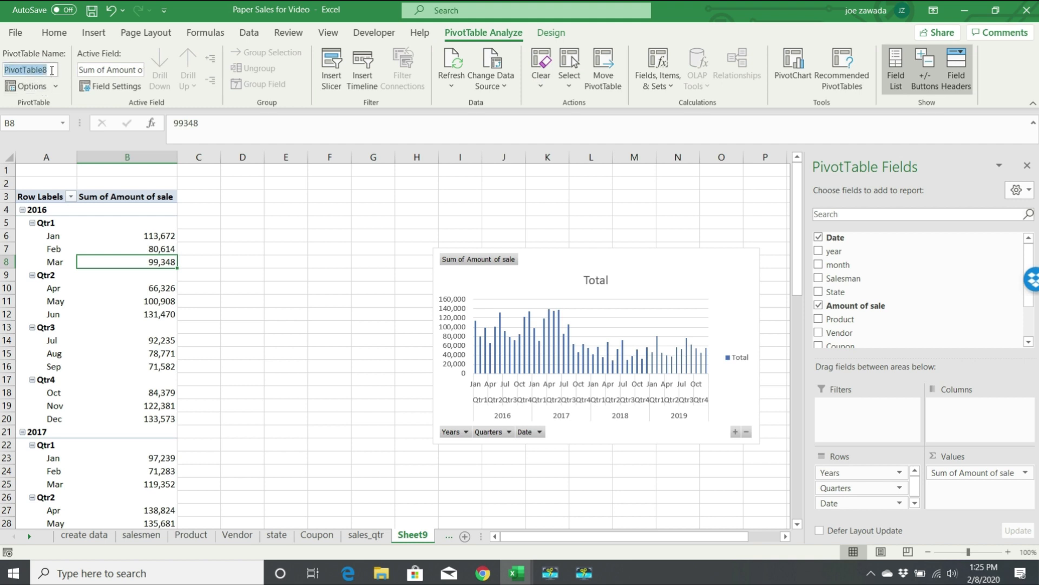
type("sales_mnth")
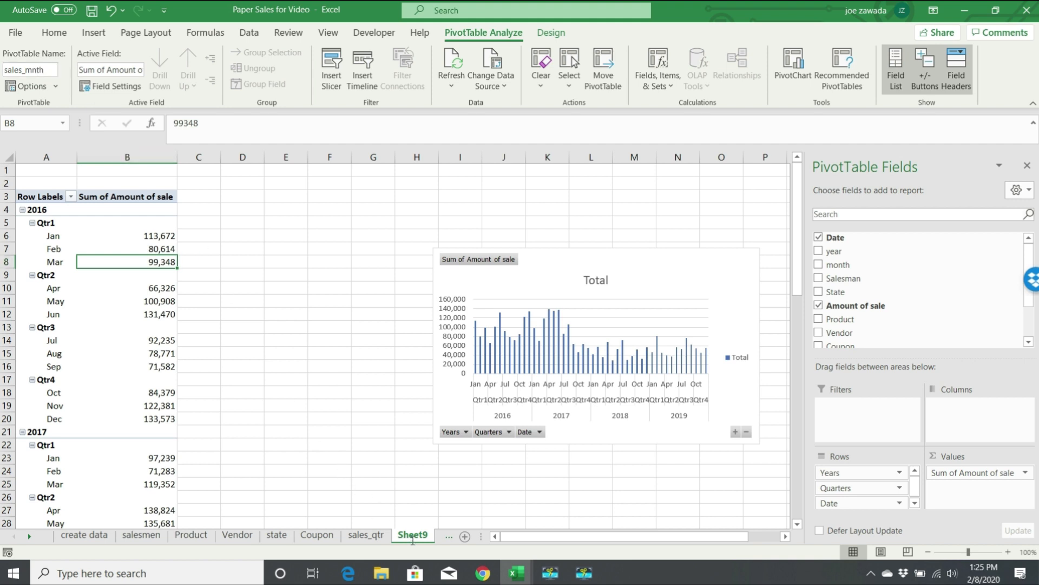
double_click(413, 536)
type("sales_mnth")
key("Return")
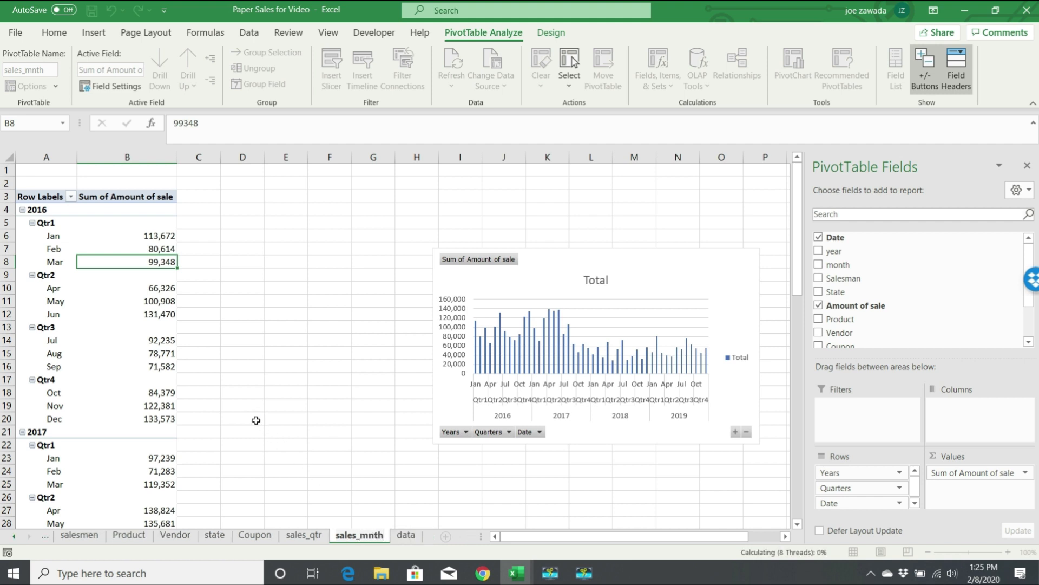
left_click(260, 357)
left_click(242, 314)
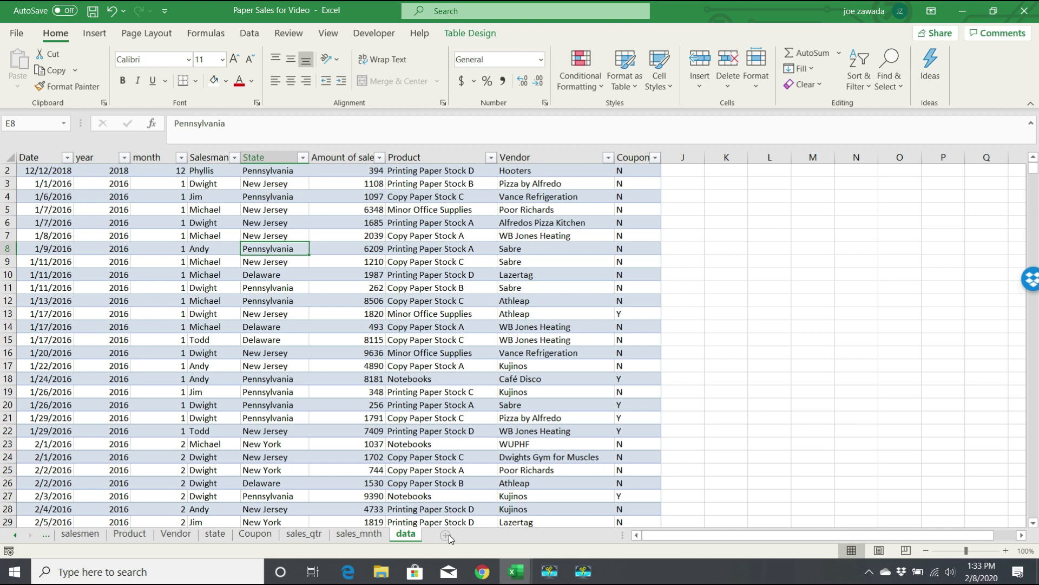
Add a new worksheet after the data sheet and name it Dashboard
left_click(445, 535)
type("Dashboard")
left_click(385, 469)
Fill all cells of the Dashboard sheet with a light gold theme color
left_click(10, 157)
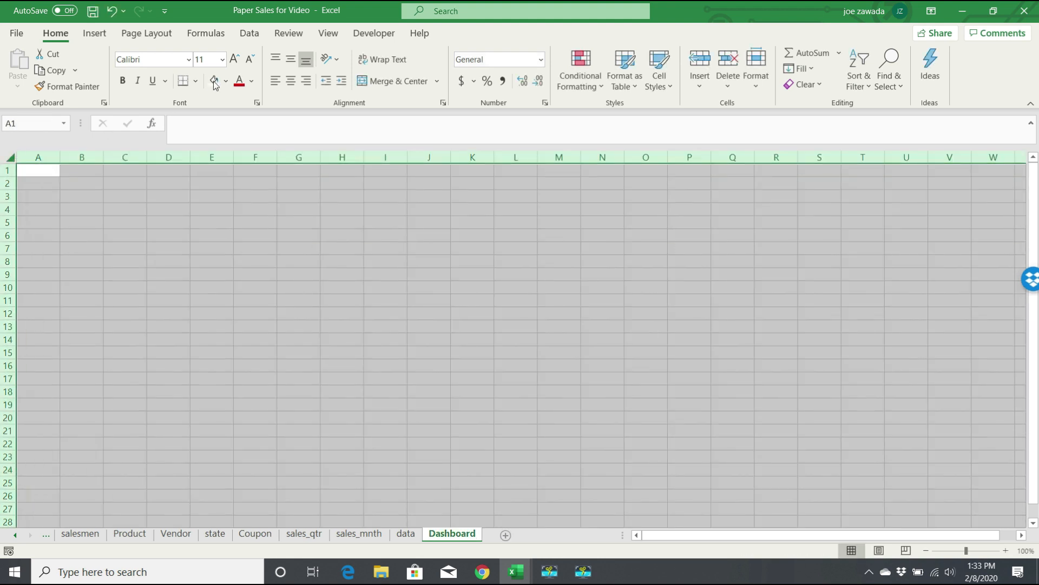
left_click(226, 80)
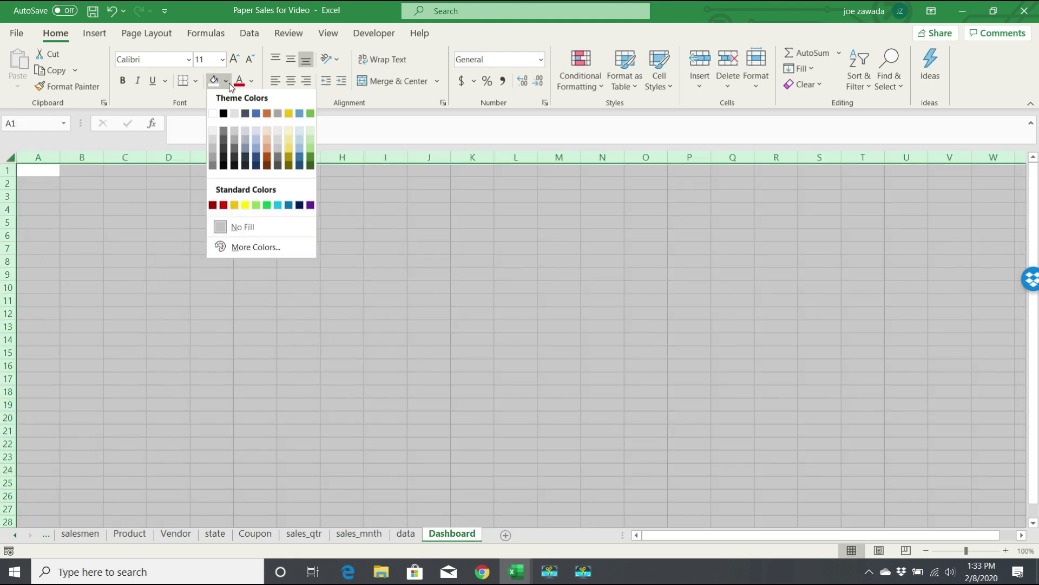
left_click(292, 156)
left_click(232, 256)
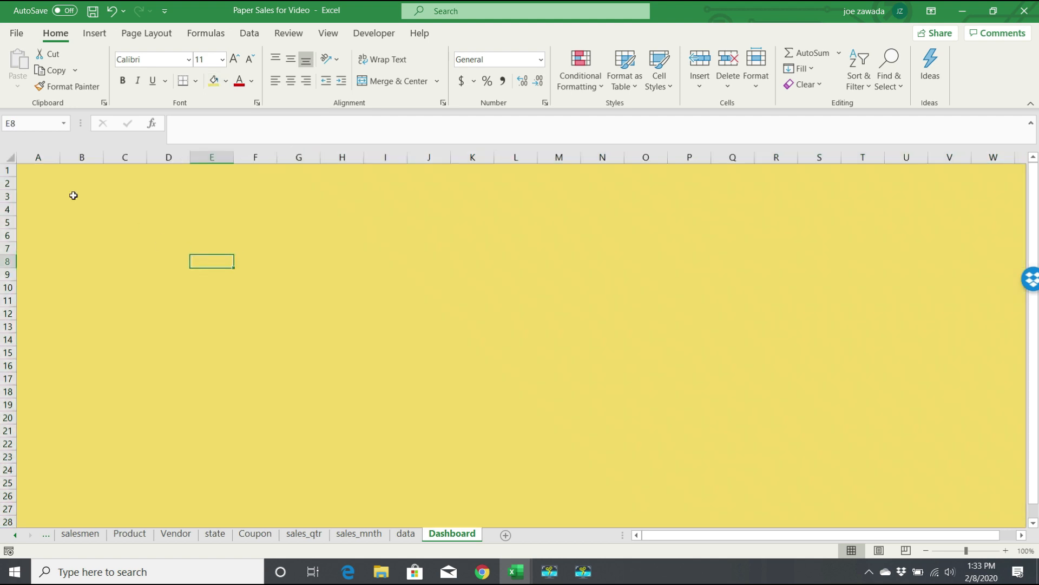
Fill rows 1 and 2 of the Dashboard with a darker gold and make both rows taller as a header band
left_click_drag(7, 172, 7, 184)
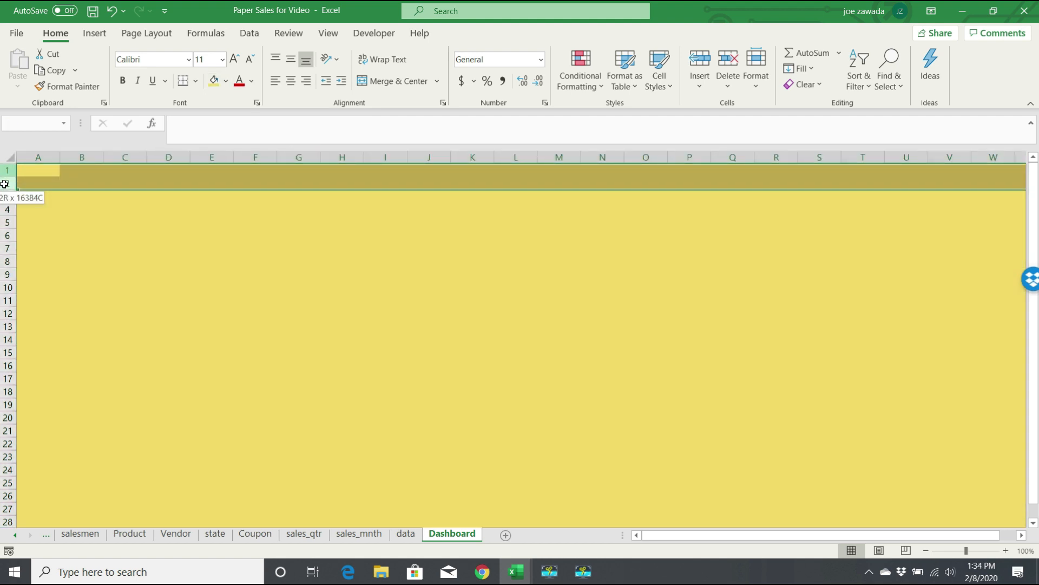
left_click(227, 80)
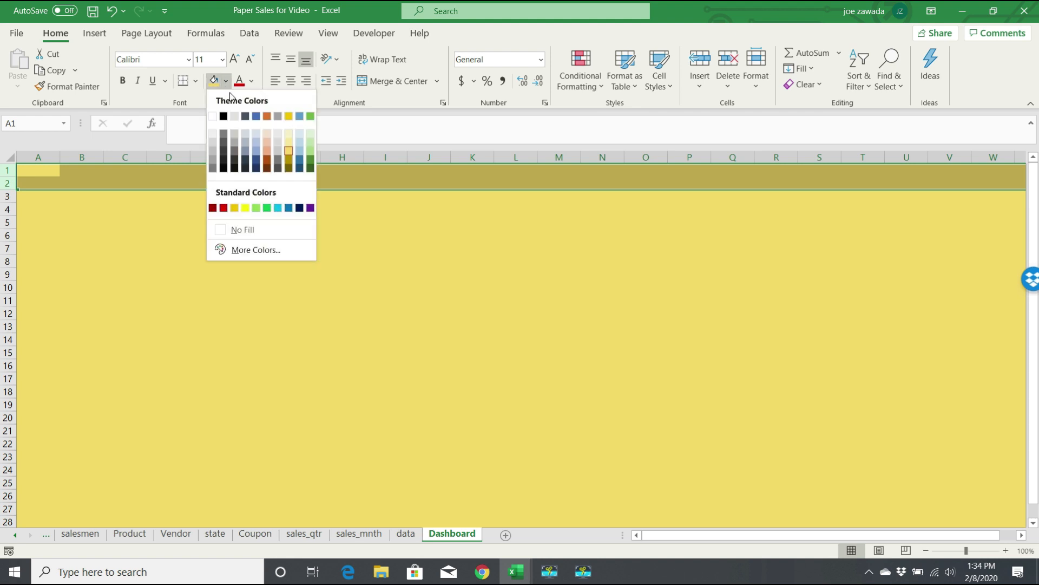
left_click(288, 163)
left_click_drag(8, 188, 8, 212)
left_click_drag(70, 187, 162, 186)
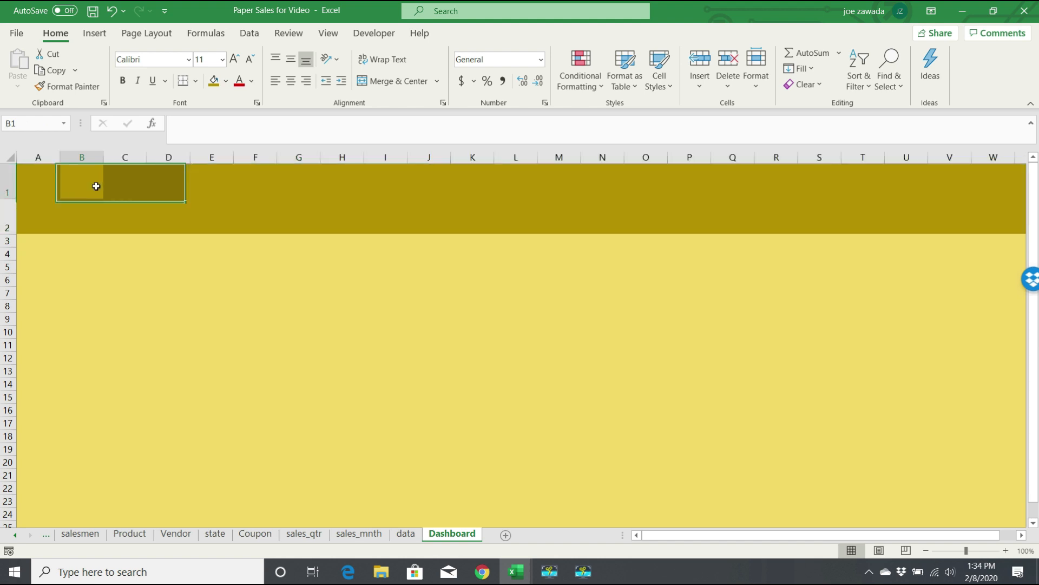
left_click(96, 187)
left_click(70, 253)
left_click(157, 278)
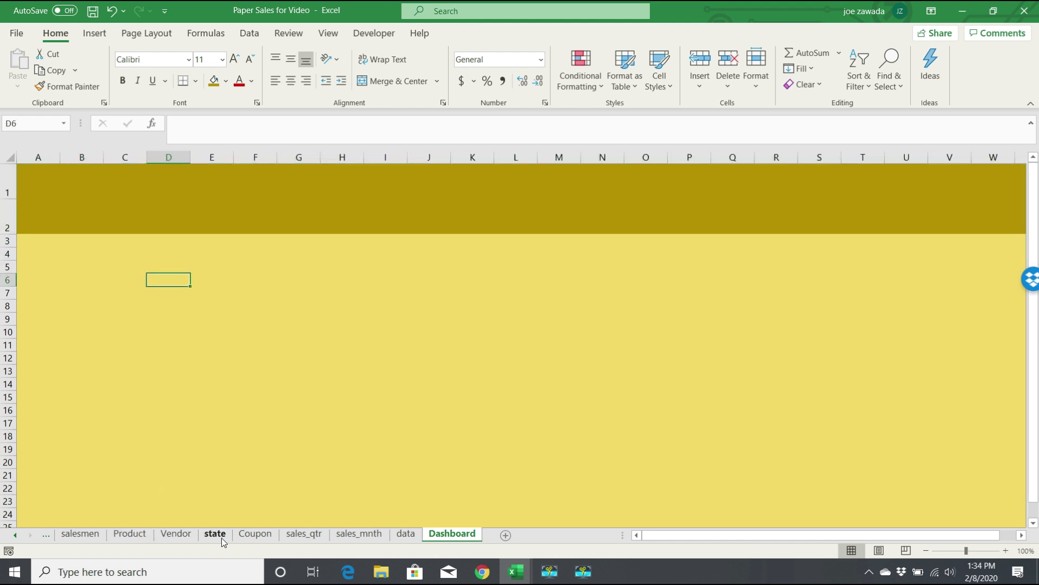
Copy the PivotChart from the salesmen sheet and paste it into the Dashboard below the header band
left_click(82, 535)
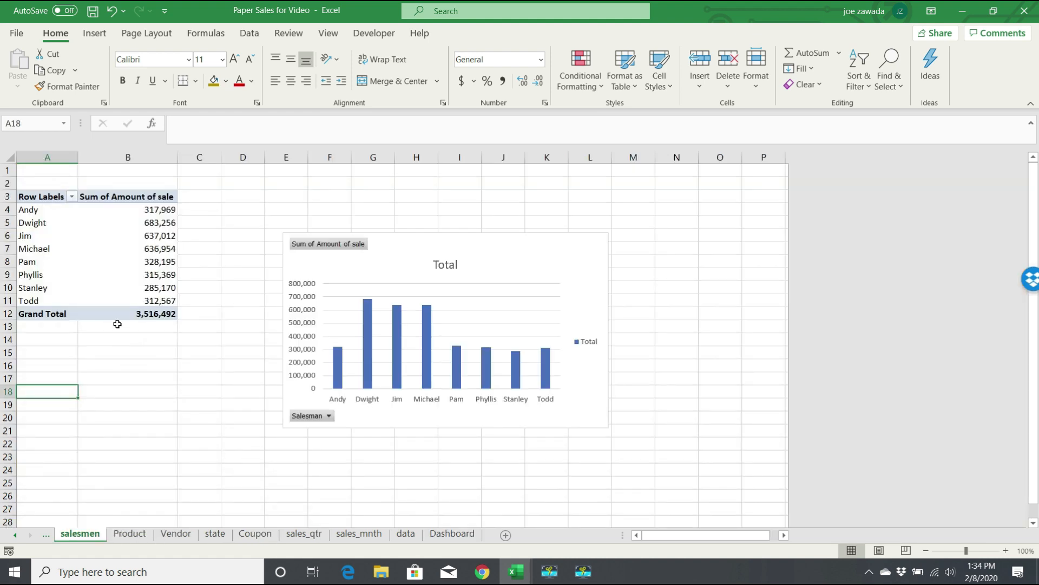
left_click(397, 246)
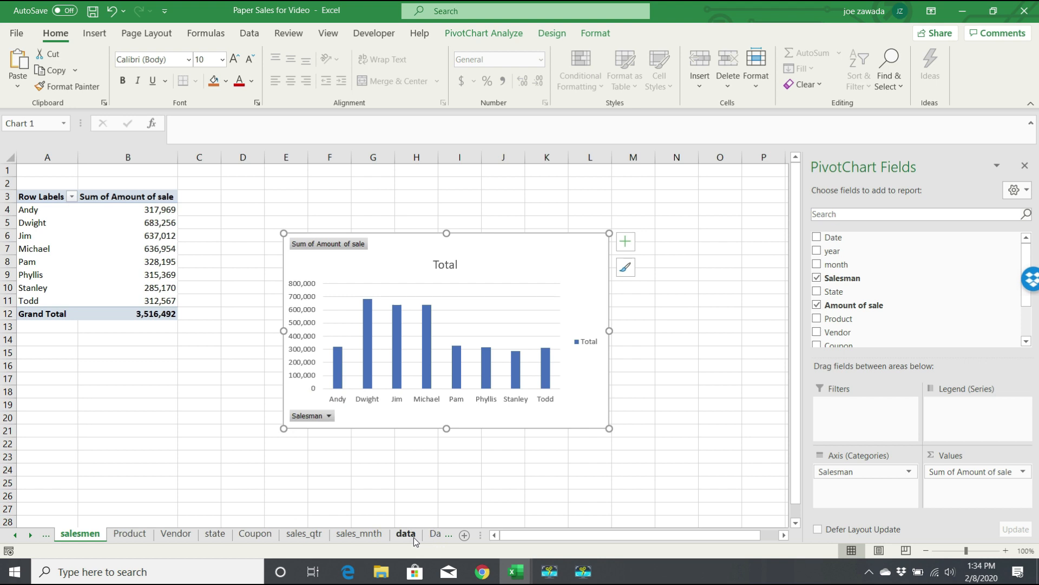
left_click(447, 535)
left_click(162, 252)
key("ctrl+v")
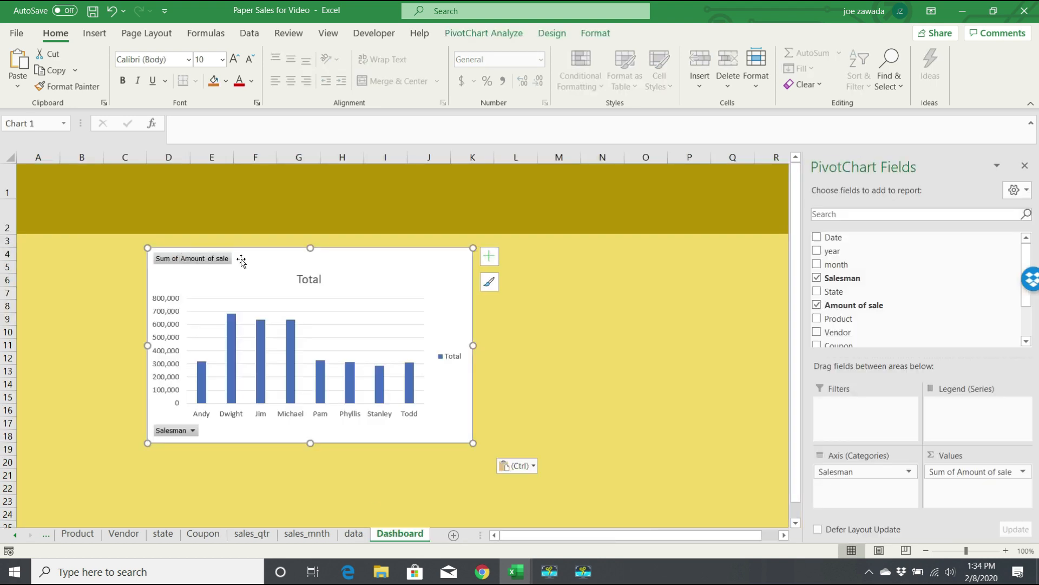
Move the salesman chart up to column C just under the header band and reduce its size to end around row 15
left_click_drag(259, 256, 240, 247)
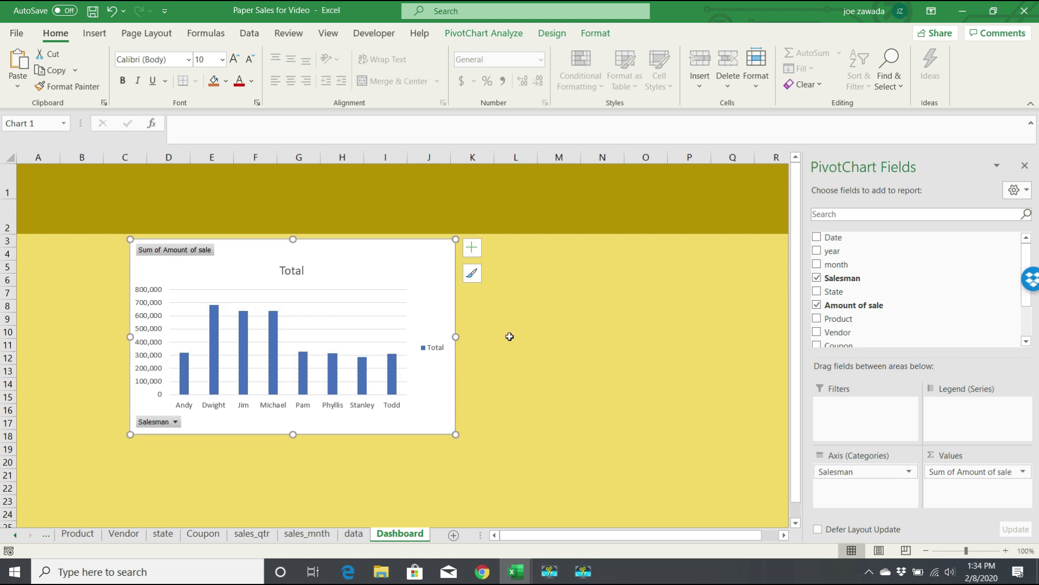
left_click(509, 332)
left_click(441, 428)
left_click_drag(448, 431, 450, 405)
left_click(495, 349)
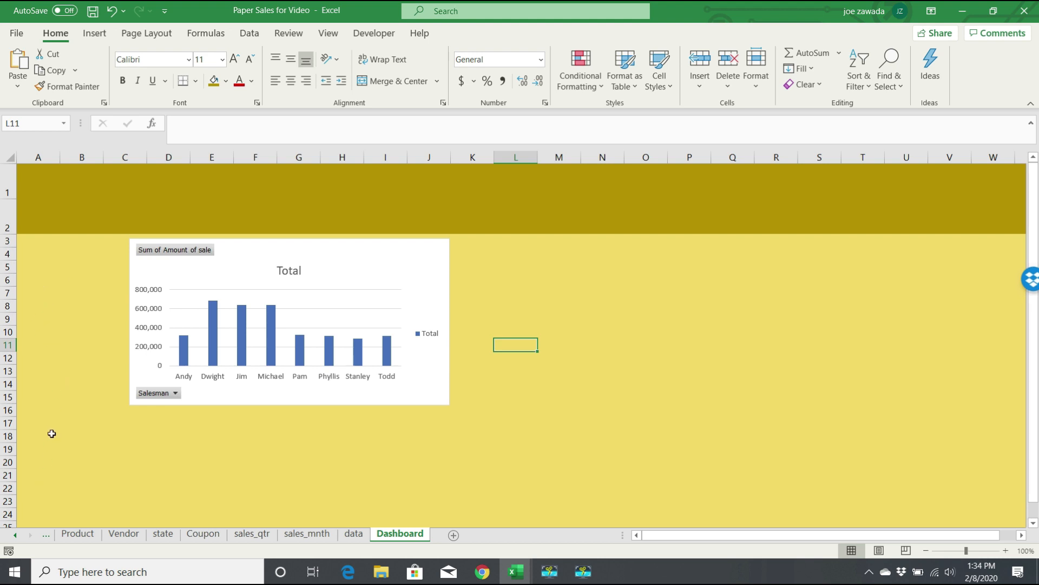
Copy the quarterly PivotChart from the sales_qtr sheet and paste it into the Dashboard beside the salesman chart
left_click(256, 537)
left_click(539, 254)
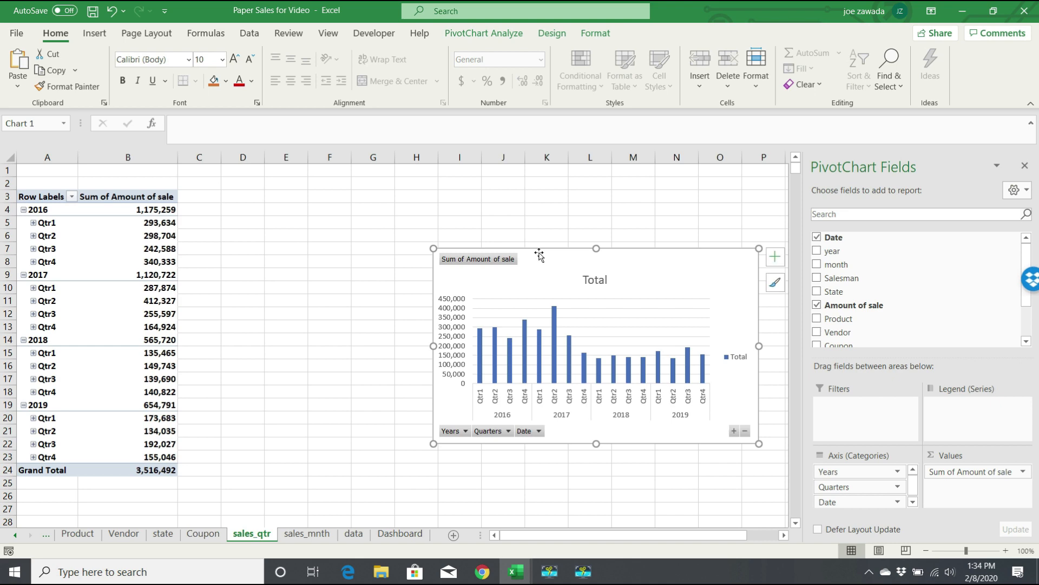
left_click(403, 535)
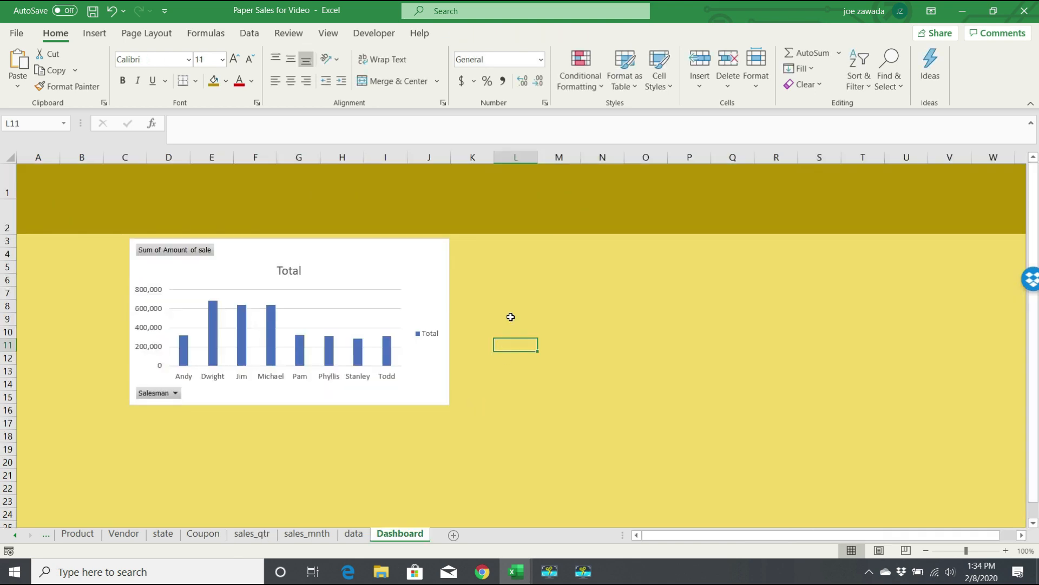
left_click(517, 267)
key("ctrl+v")
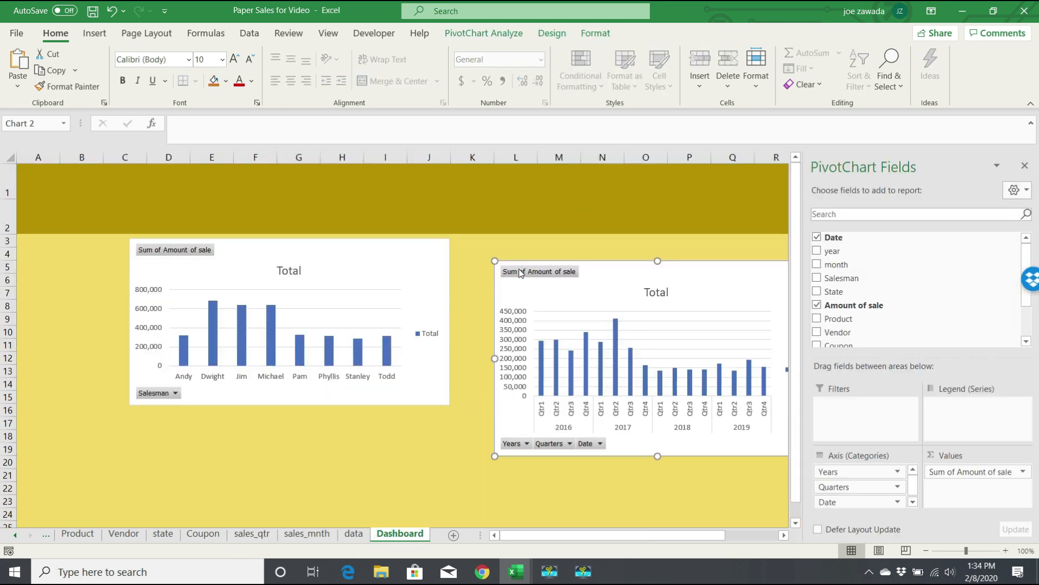
Align the quarterly chart with the top of the salesman chart and shorten it to end around row 14
left_click_drag(615, 272, 586, 247)
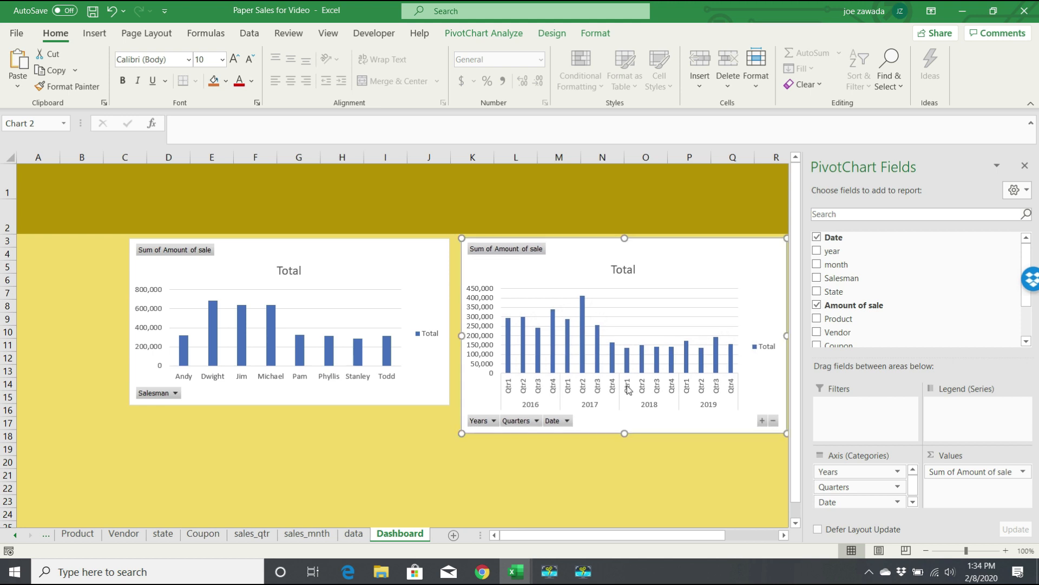
left_click_drag(624, 433, 626, 394)
left_click(382, 431)
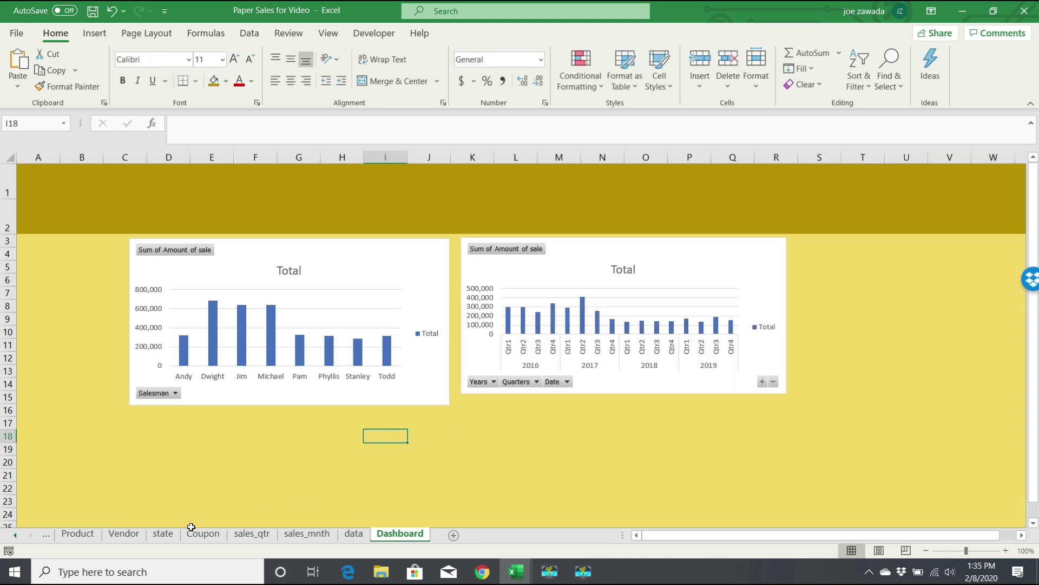
Copy the PivotChart from the Vendor sheet, paste it into the Dashboard and place it directly below the salesman chart
left_click(134, 534)
left_click(599, 260)
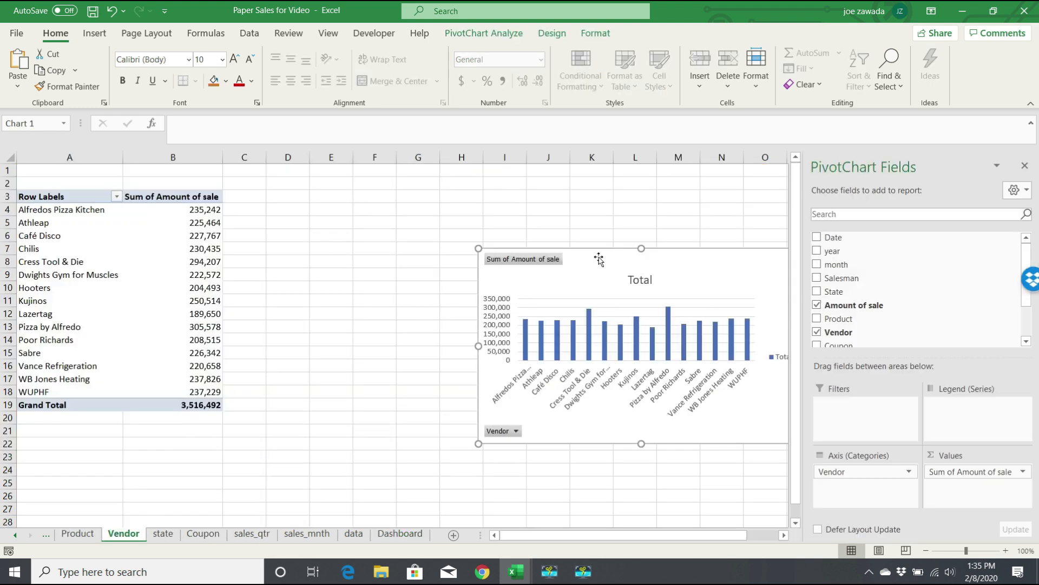
left_click(400, 534)
left_click(164, 424)
key("ctrl+v")
mouse_move(424, 437)
left_mouse_down()
mouse_move(392, 432)
mouse_move(408, 432)
left_mouse_up()
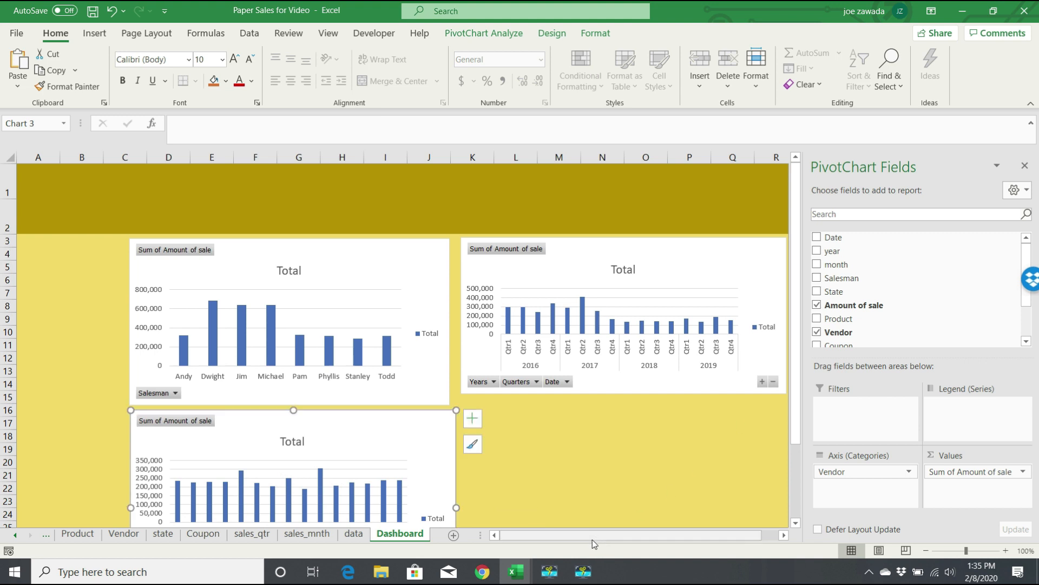
Delete the PivotChart from the state sheet, keeping the PivotTable and the State/Sales range
scroll(796, 429, "down", 2)
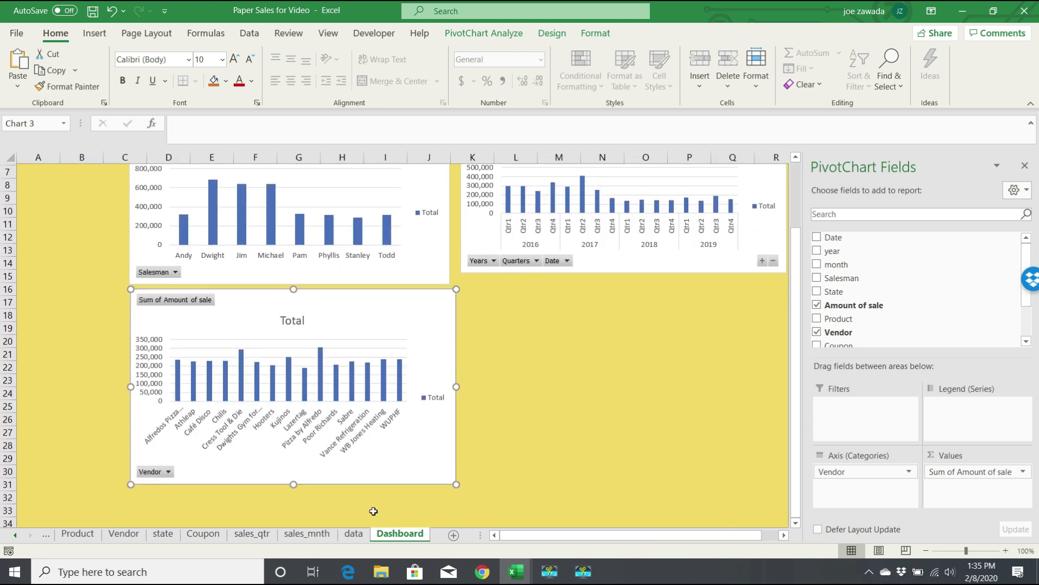
left_click(252, 534)
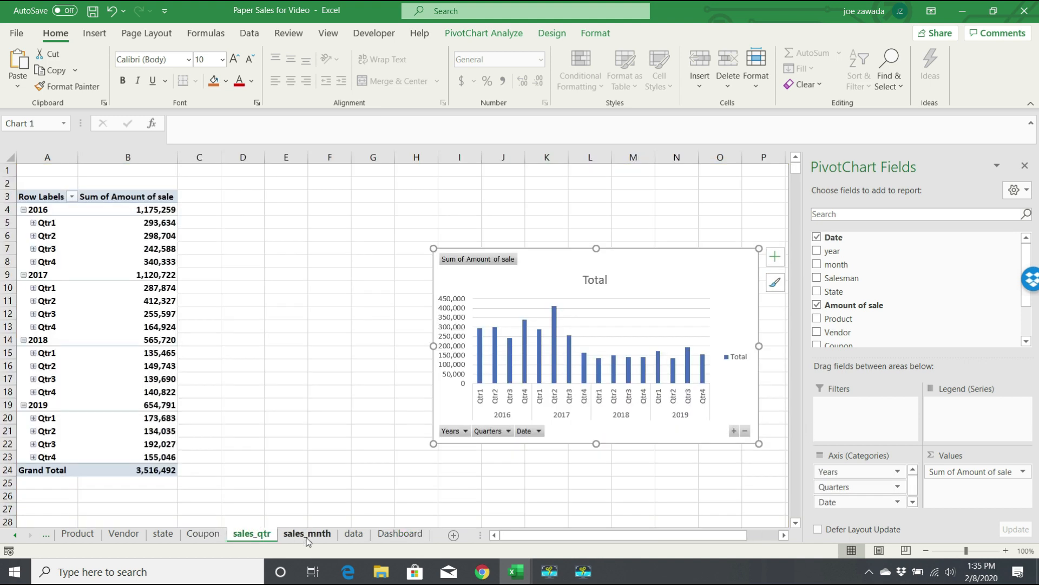
left_click(158, 535)
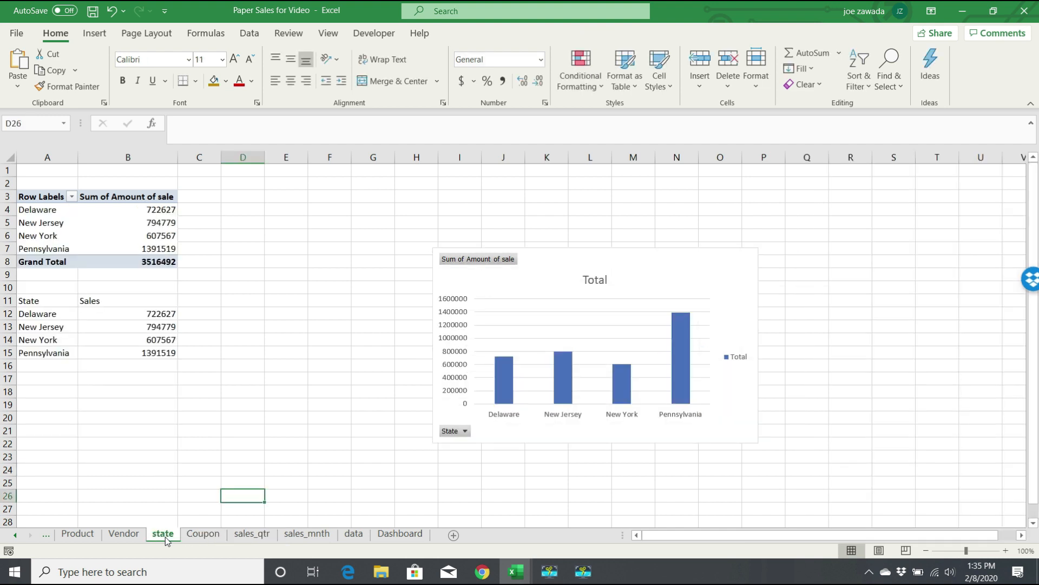
left_click(250, 407)
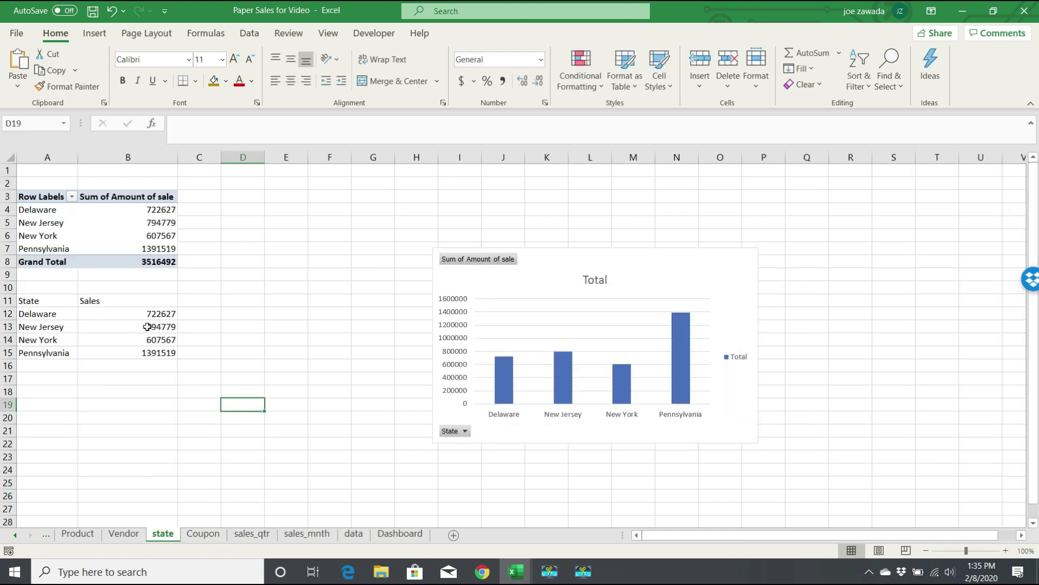
left_click(573, 261)
key("Delete")
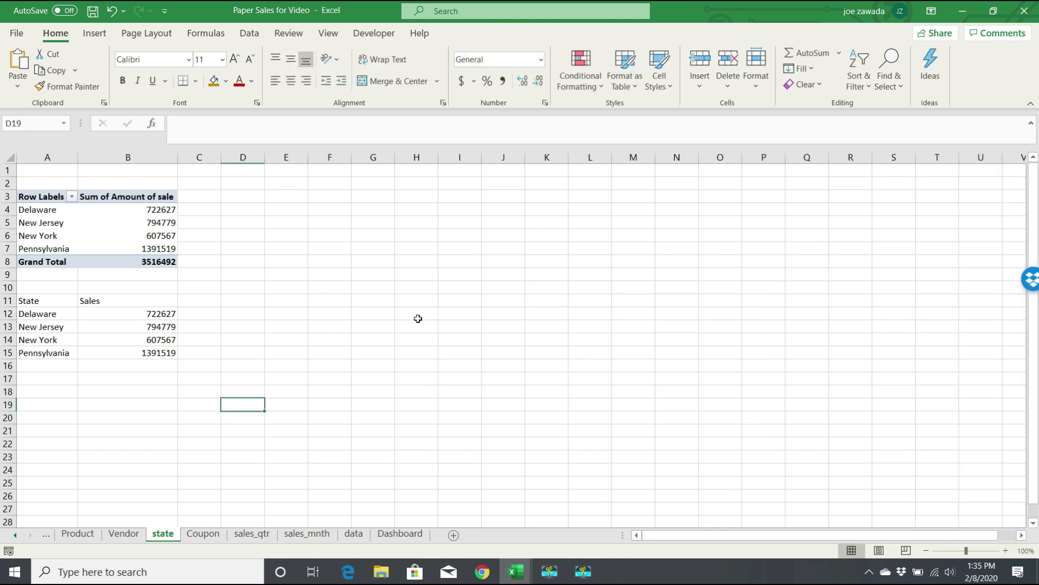
Examine the State and Sales cells in rows 11 to 15 and how their formulas reference the PivotTable above
left_click(48, 324)
left_click(121, 325)
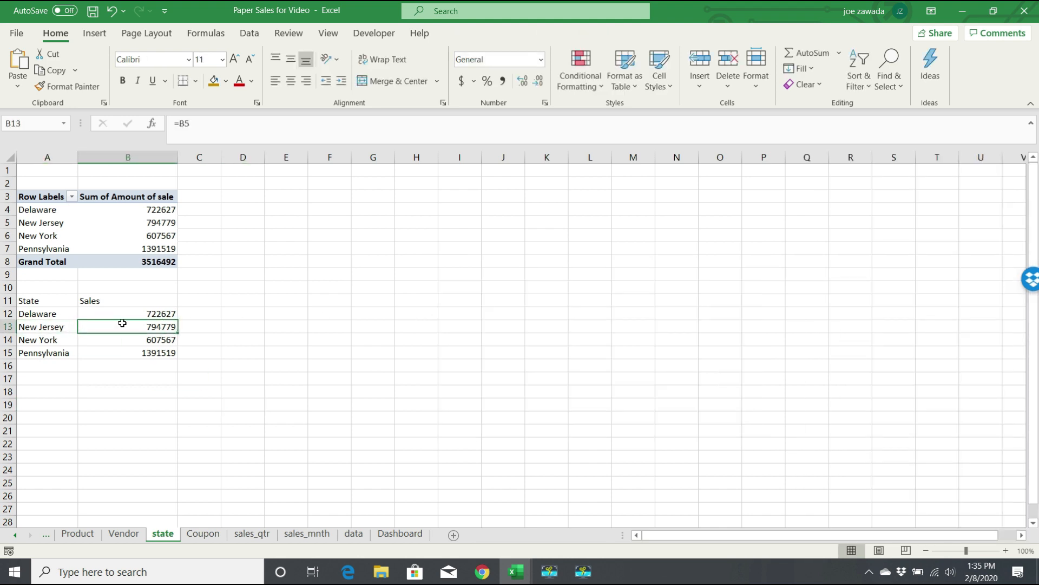
left_click(107, 351)
left_click(56, 315)
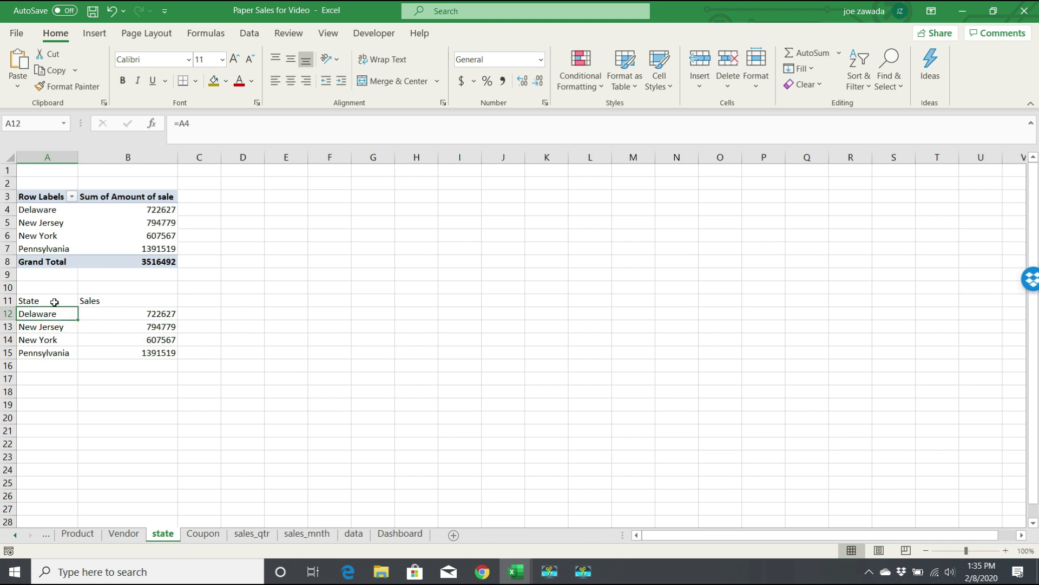
left_click(55, 301)
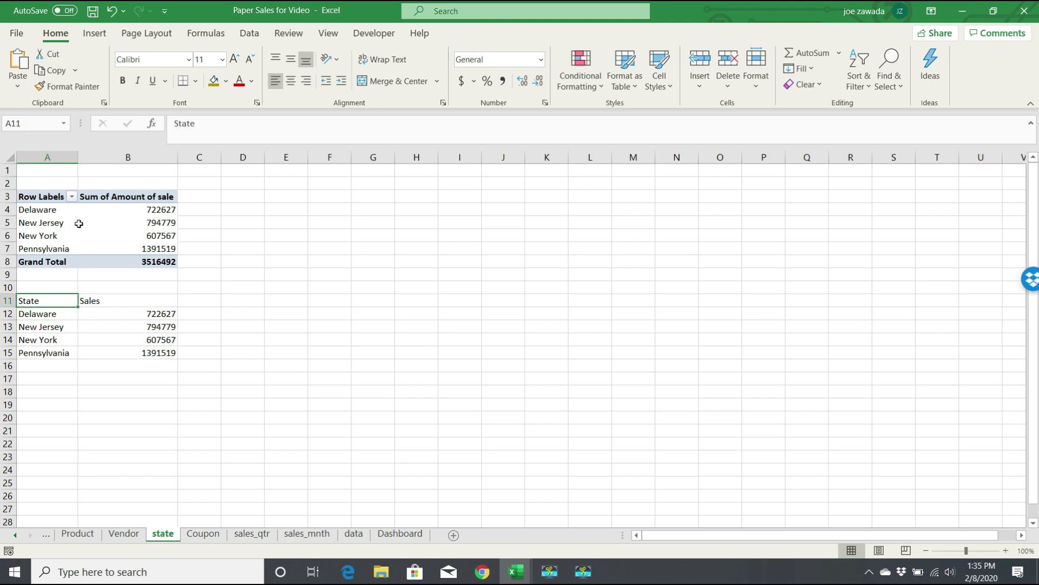
left_click(40, 341)
left_click(50, 328)
left_click(46, 345)
left_click(52, 361)
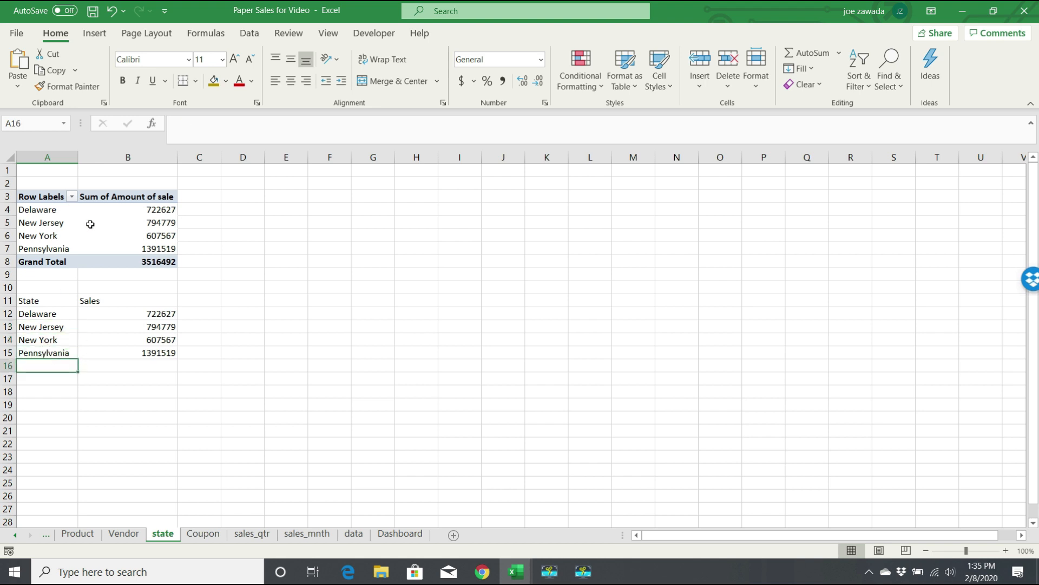
Convert the State/Sales range A11:B15 into a table with headers
left_click(46, 301)
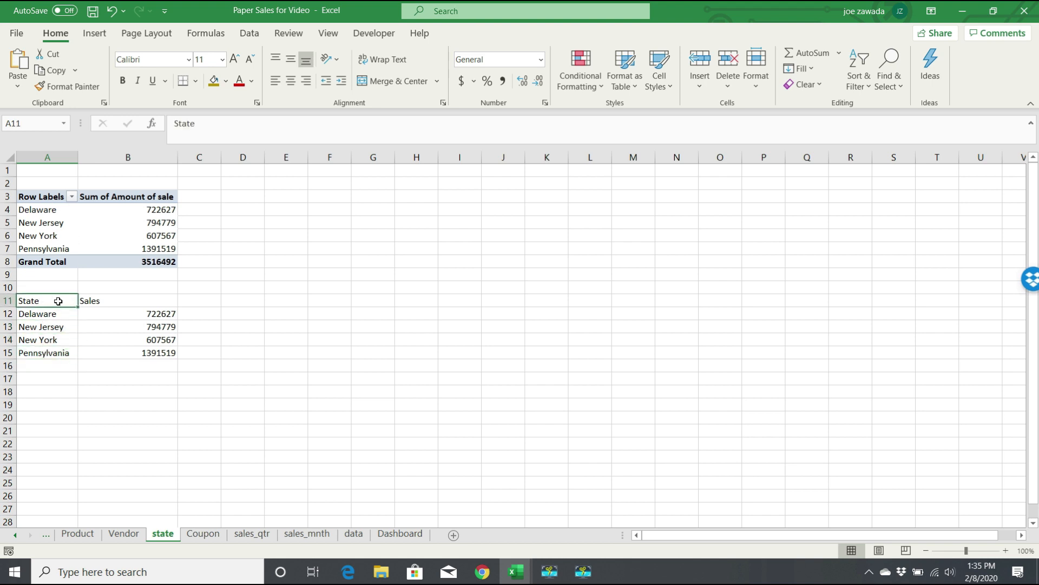
left_click(95, 34)
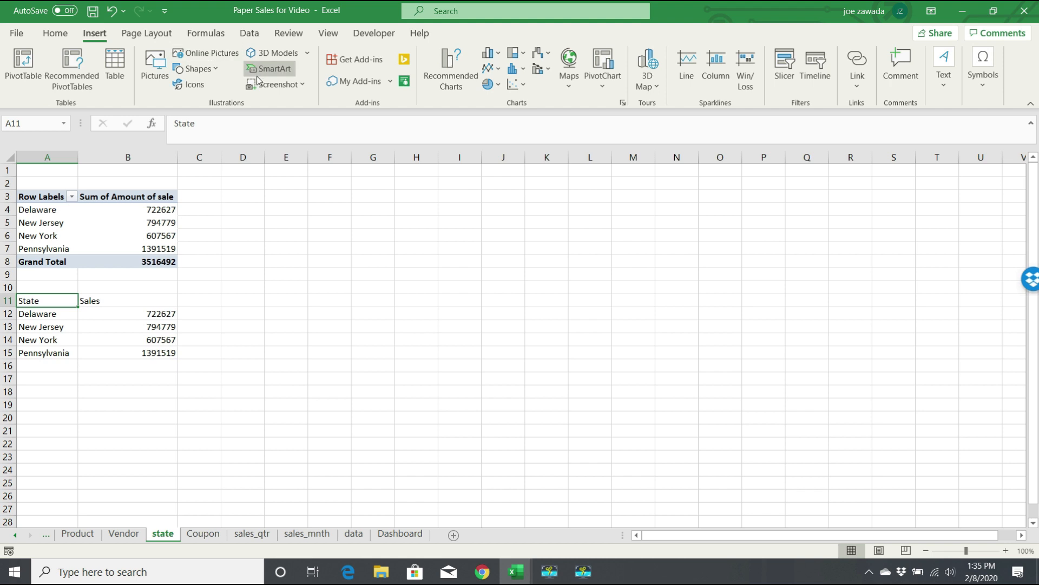
left_click(115, 62)
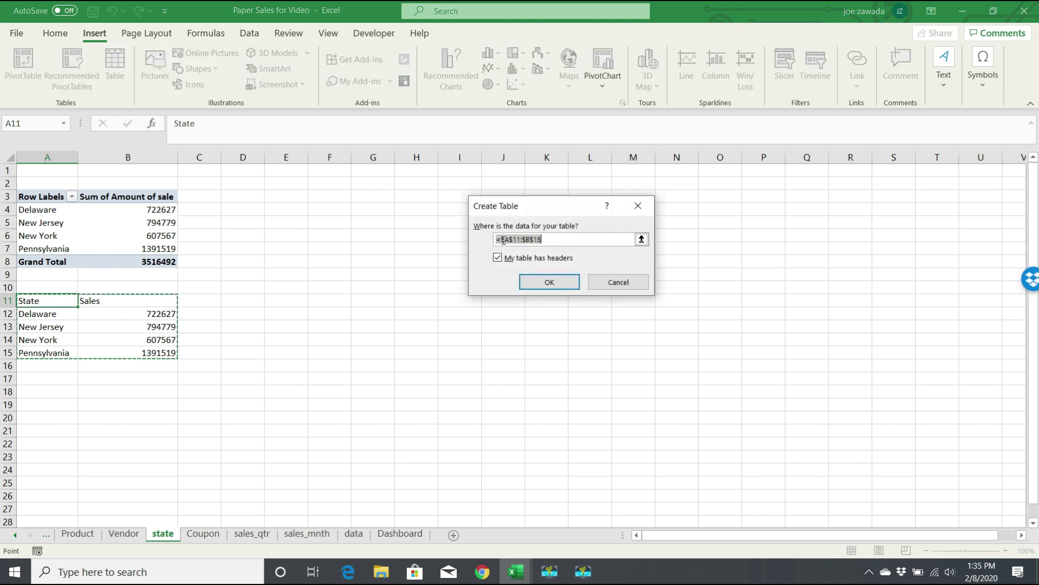
left_click(547, 282)
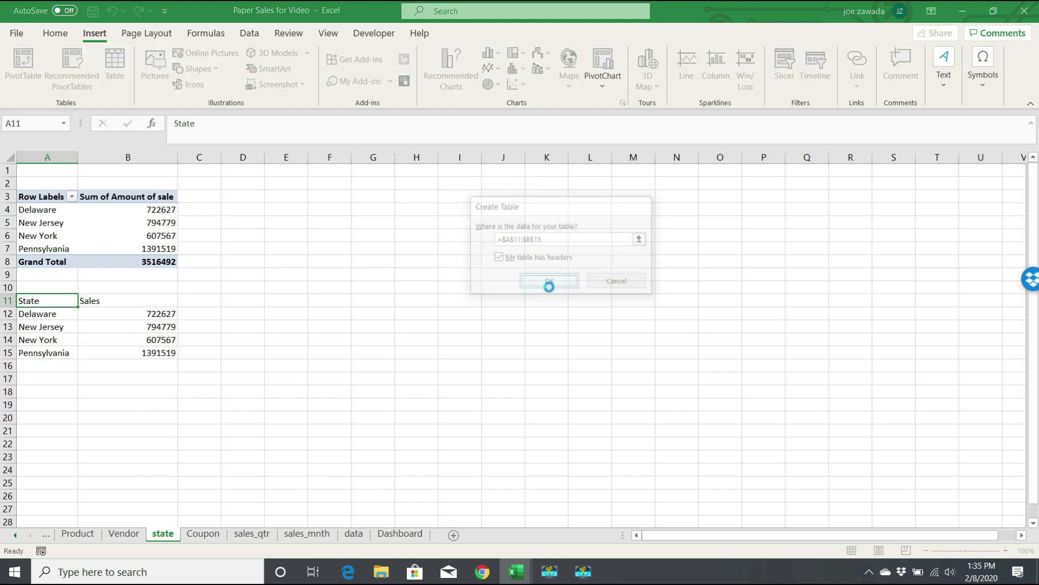
Insert a filled map chart based on the State/Sales table
left_click(107, 336)
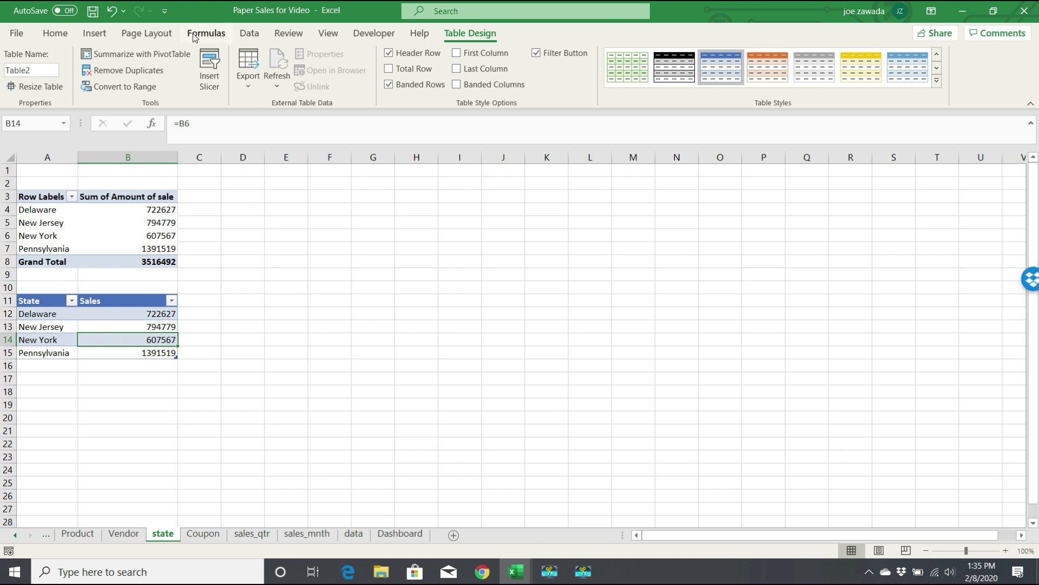
left_click(94, 33)
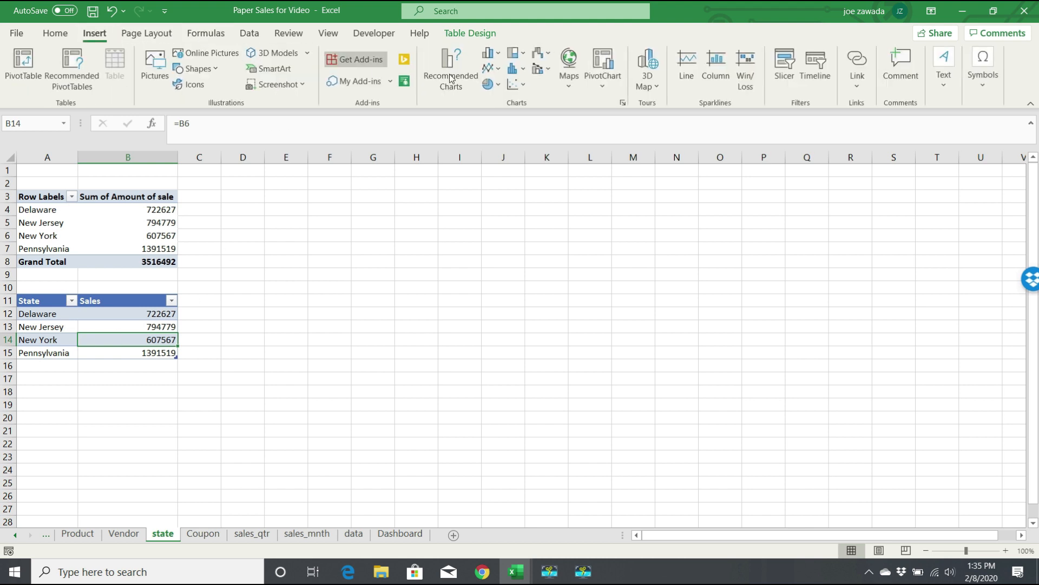
left_click(568, 79)
left_click(575, 138)
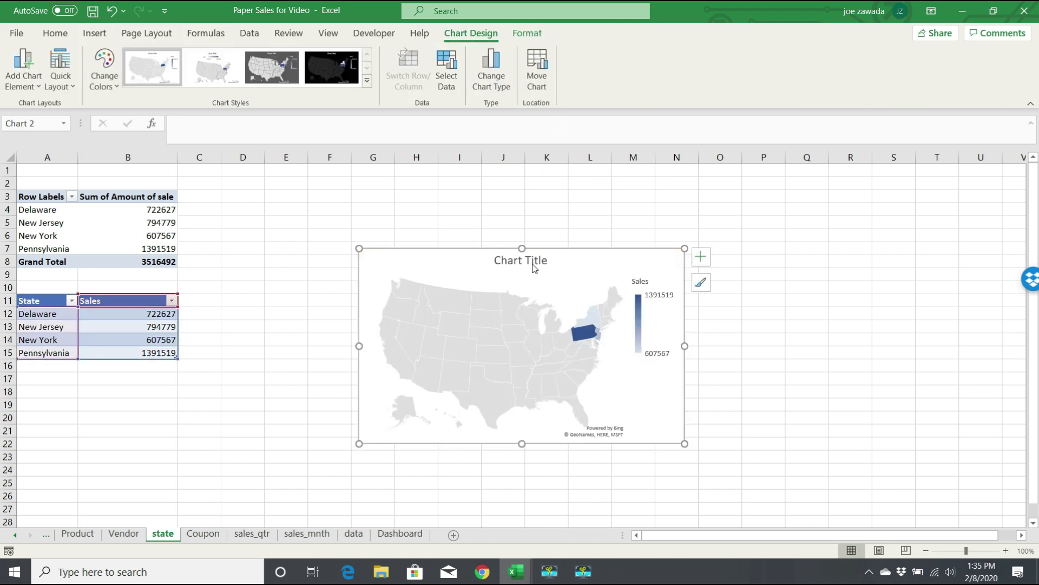
Set the map area of the chart's Sales series to Only regions with data
double_click(585, 336)
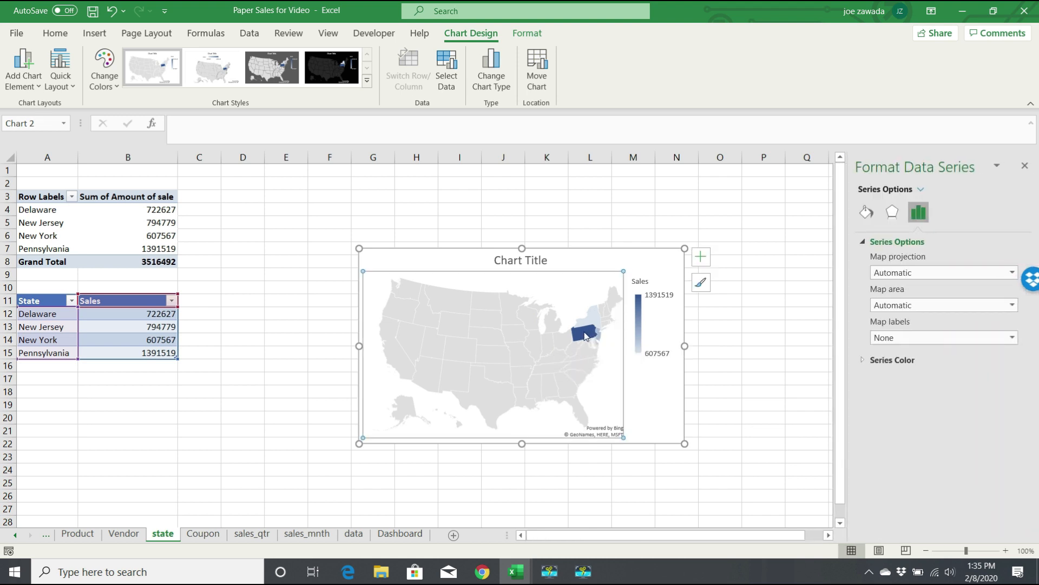
right_click(586, 336)
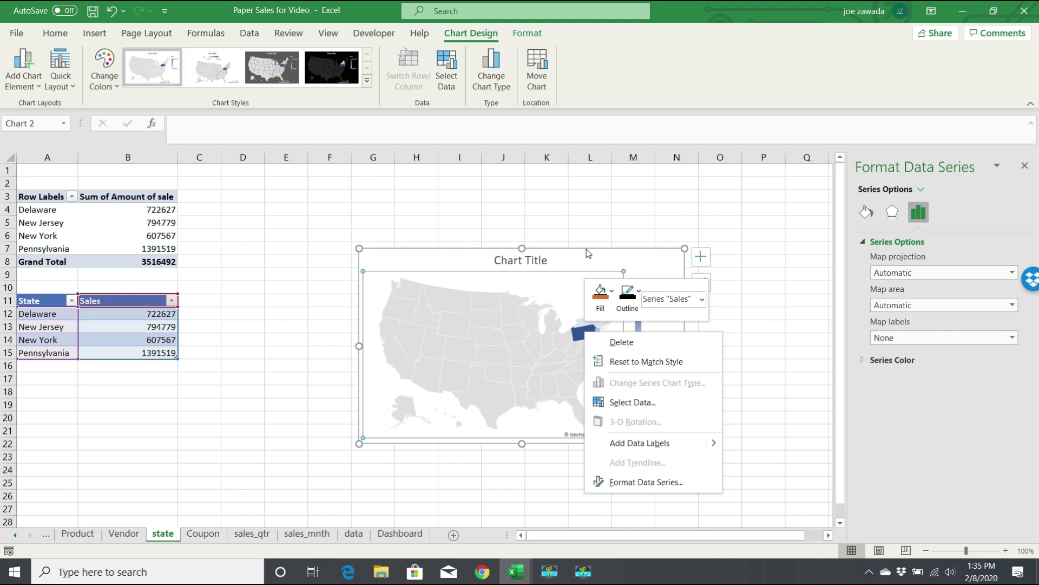
key("Escape")
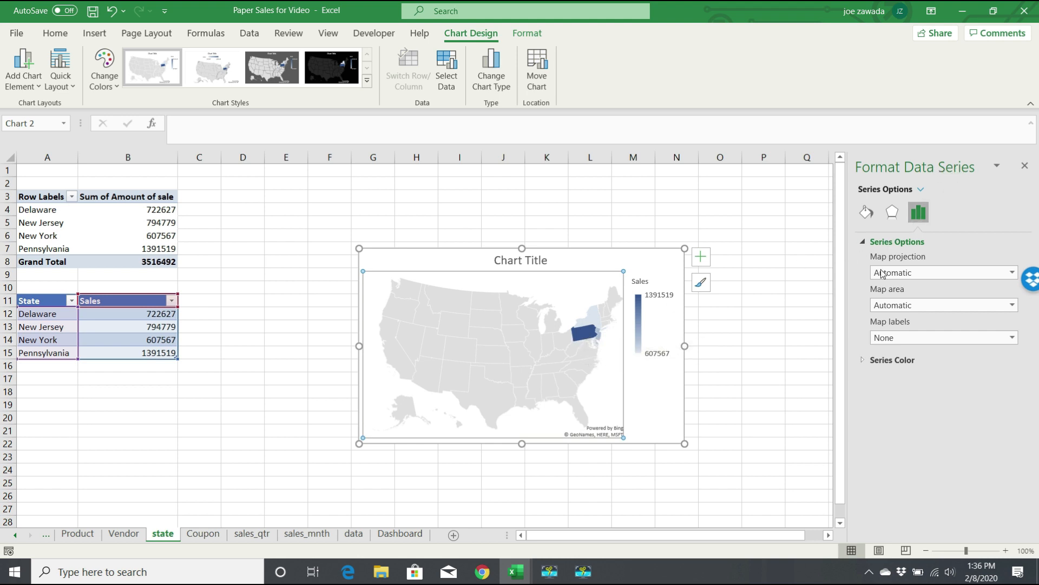
right_click(582, 334)
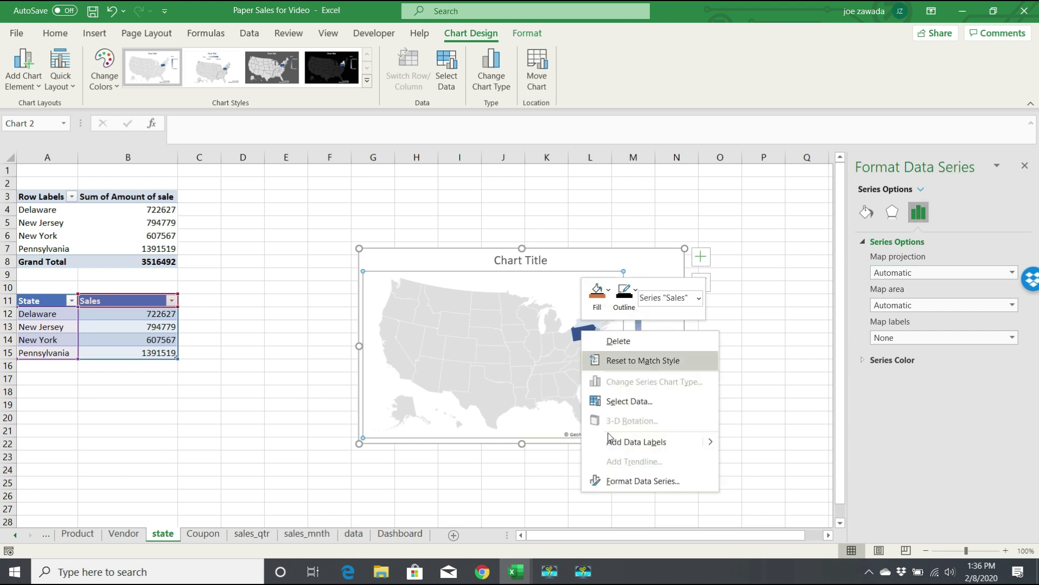
left_click(732, 307)
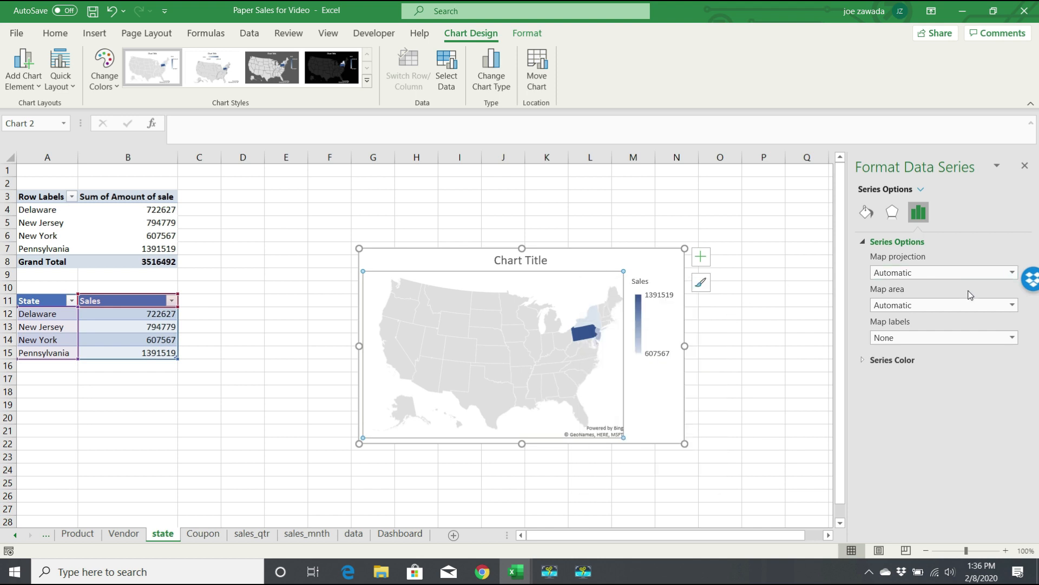
left_click(1013, 305)
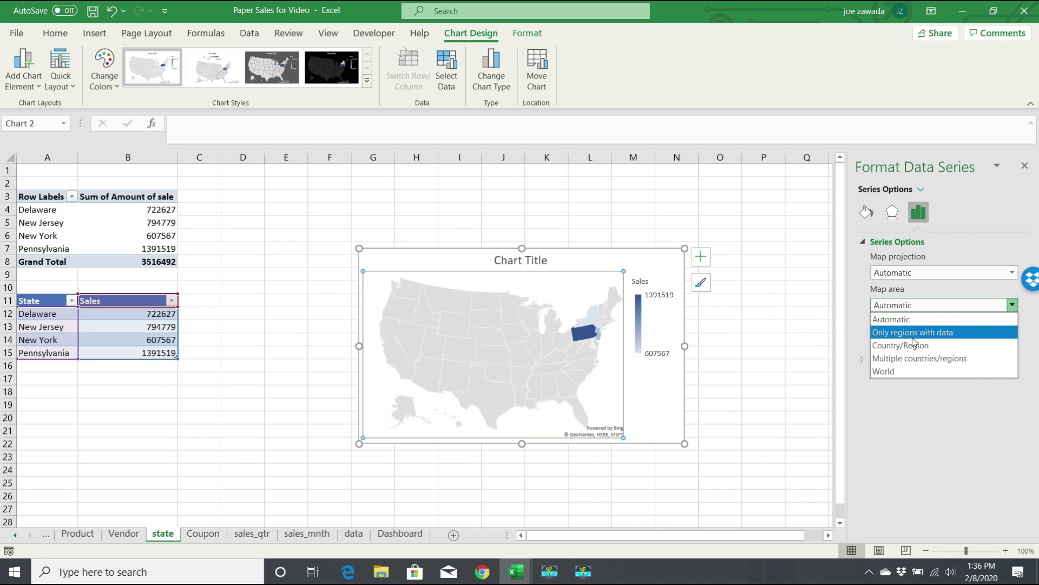
left_click(932, 333)
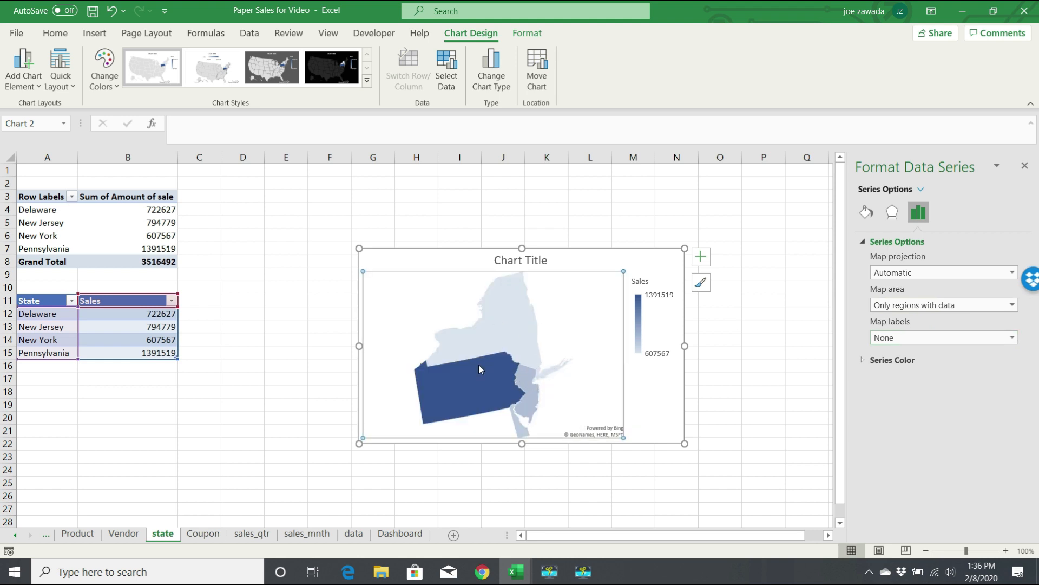
Remove the Sales legend from the map chart and narrow the chart so it ends around column L
mouse_move(503, 376)
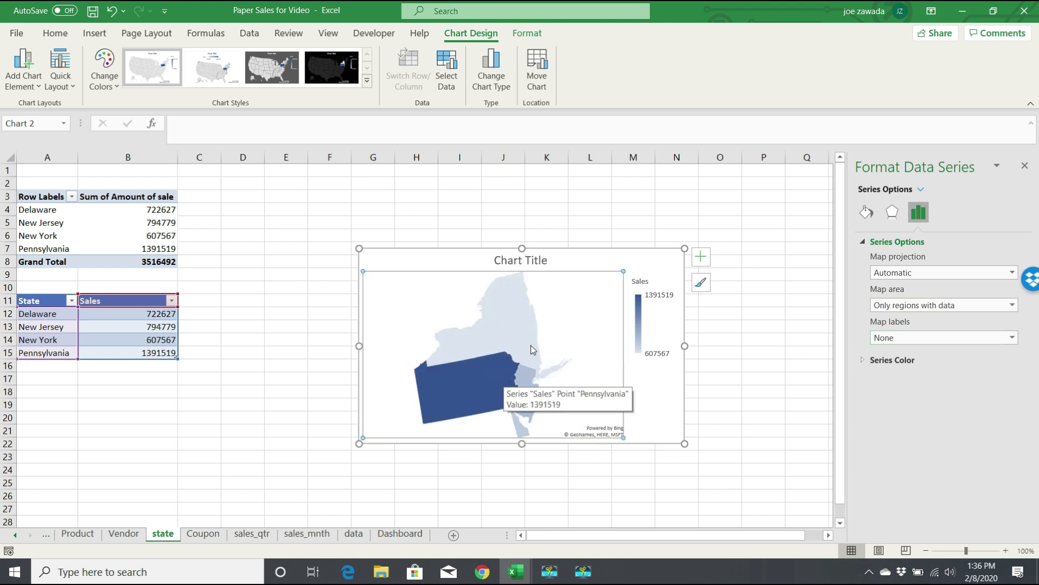
mouse_move(645, 359)
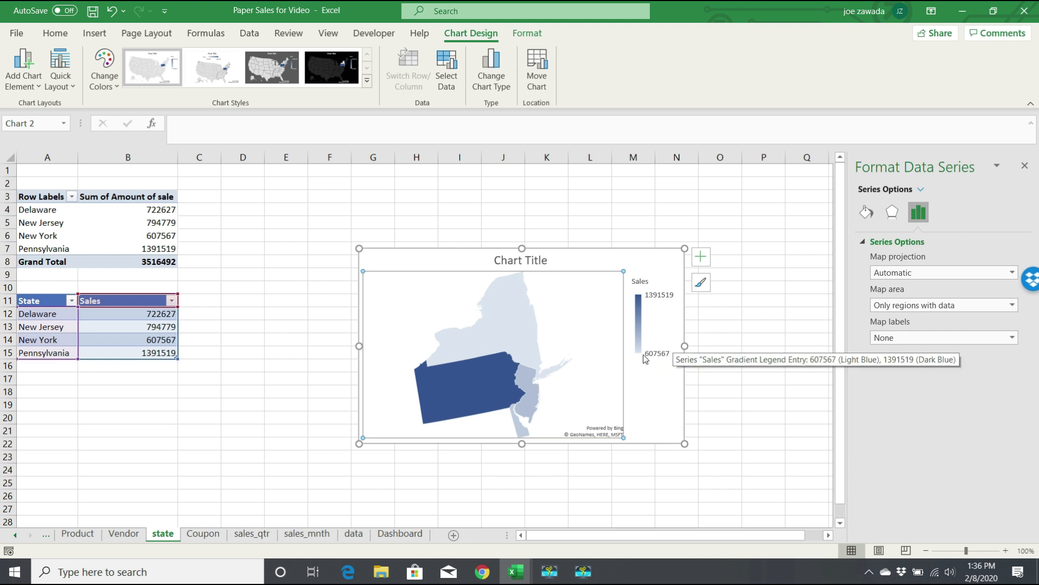
left_click(645, 284)
left_click(650, 290)
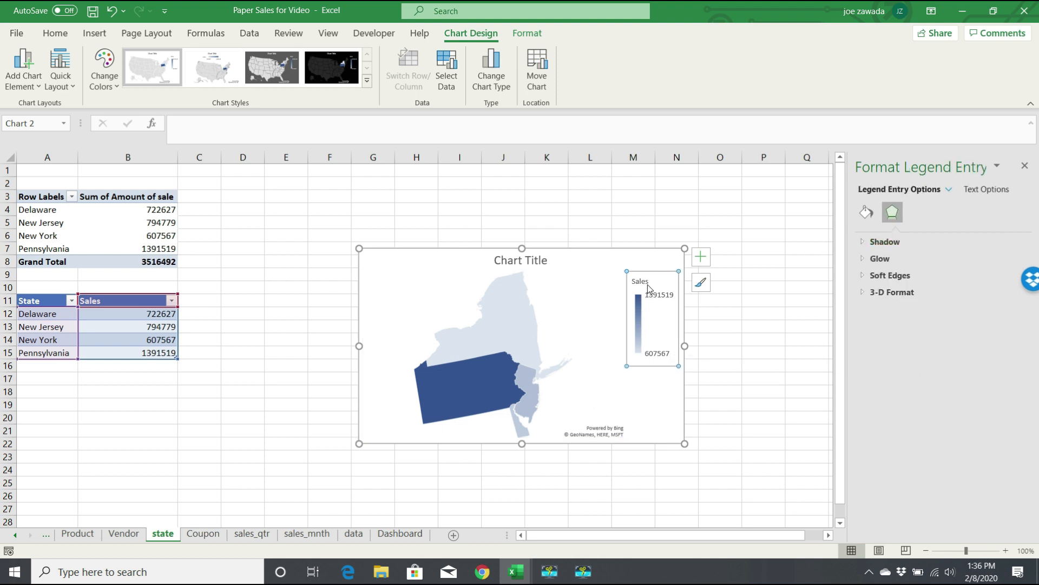
left_click(645, 367)
left_click(644, 295)
key("Delete")
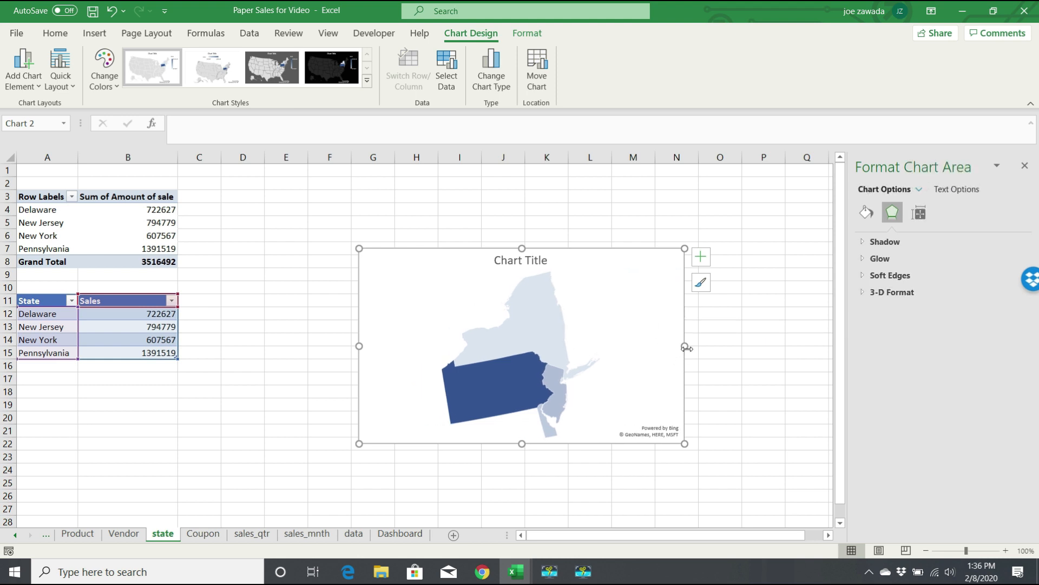
left_click_drag(686, 348, 600, 351)
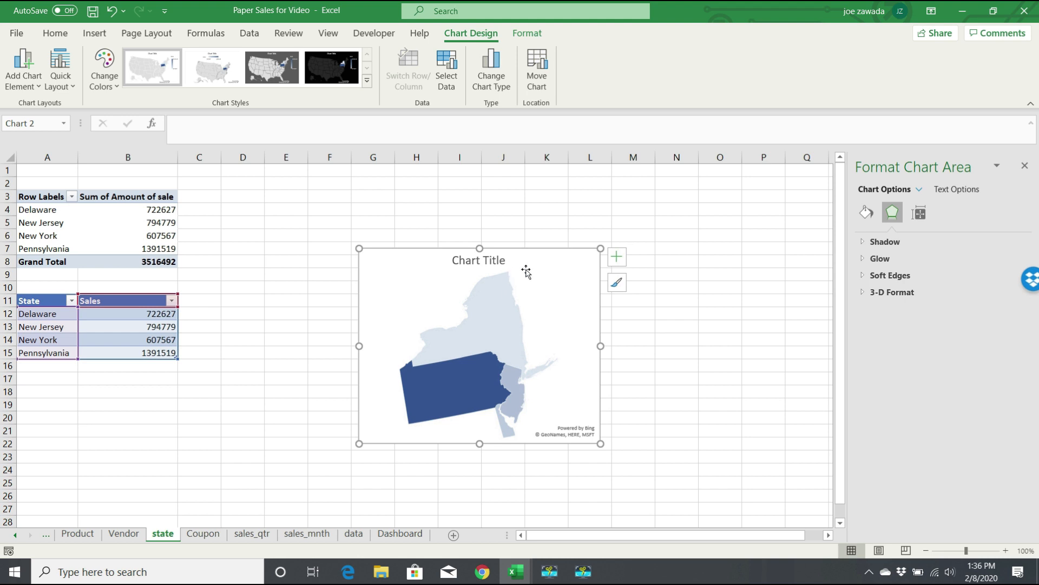
left_click(617, 282)
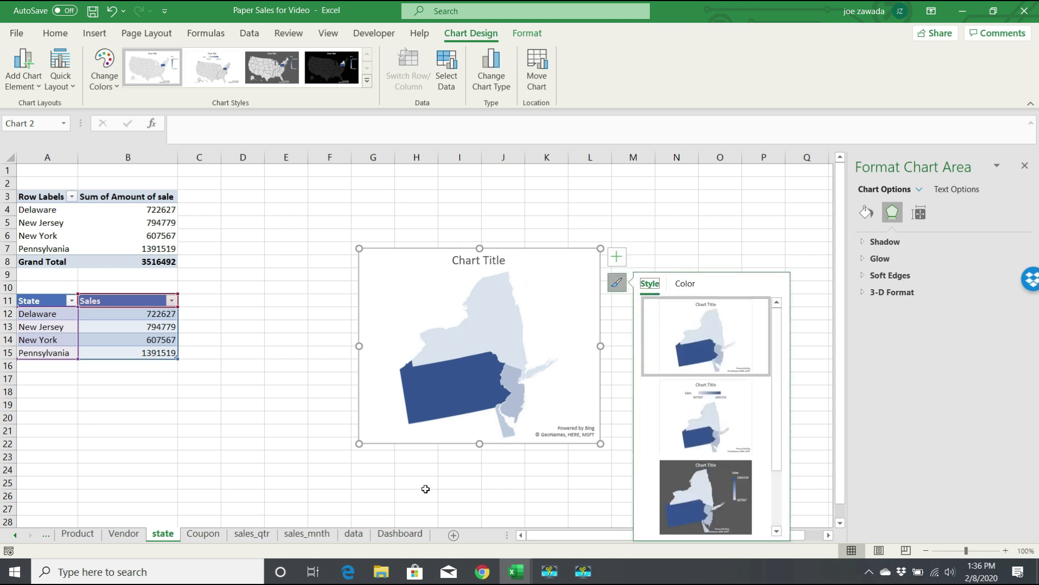
Copy the map chart to the Dashboard and place it below the quarterly chart, aligned with the top of the vendor chart
left_click(401, 534)
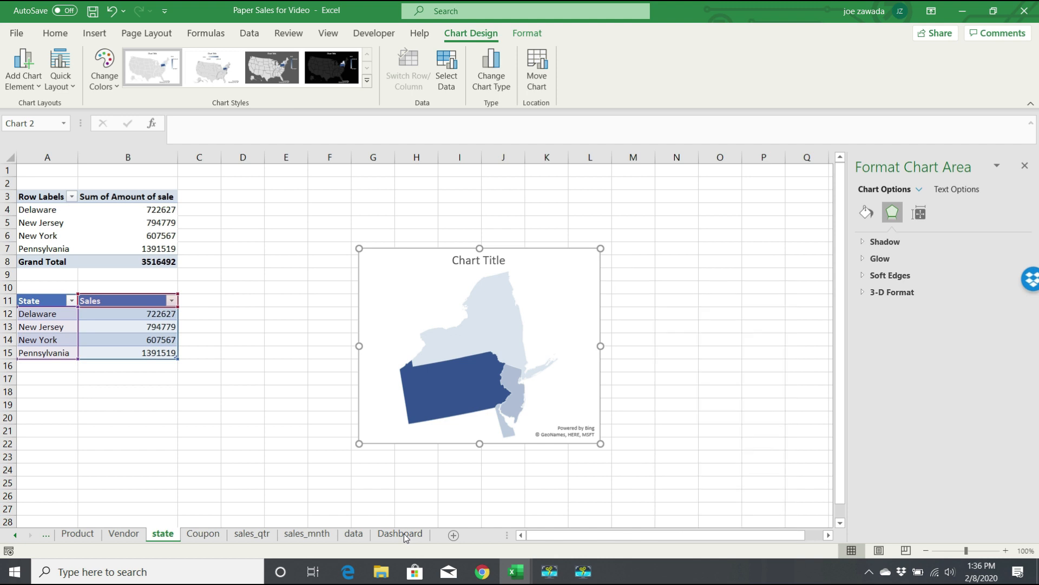
key("ctrl+v")
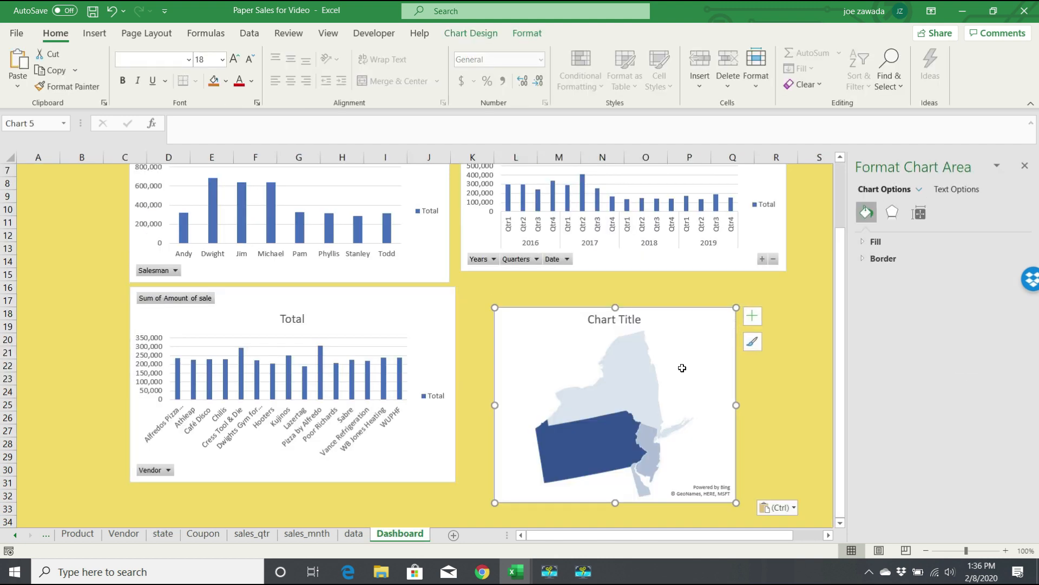
left_click(660, 342)
left_click_drag(681, 325, 655, 311)
left_click(764, 355)
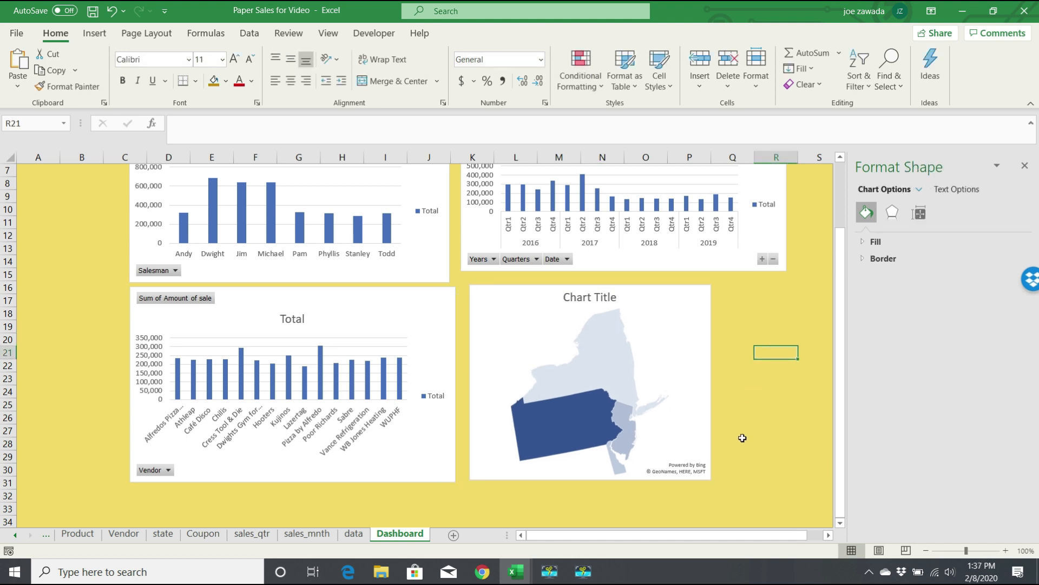
Copy the coupon chart from the Coupon sheet onto the Dashboard at cell Q18, beside the map chart
left_click(203, 534)
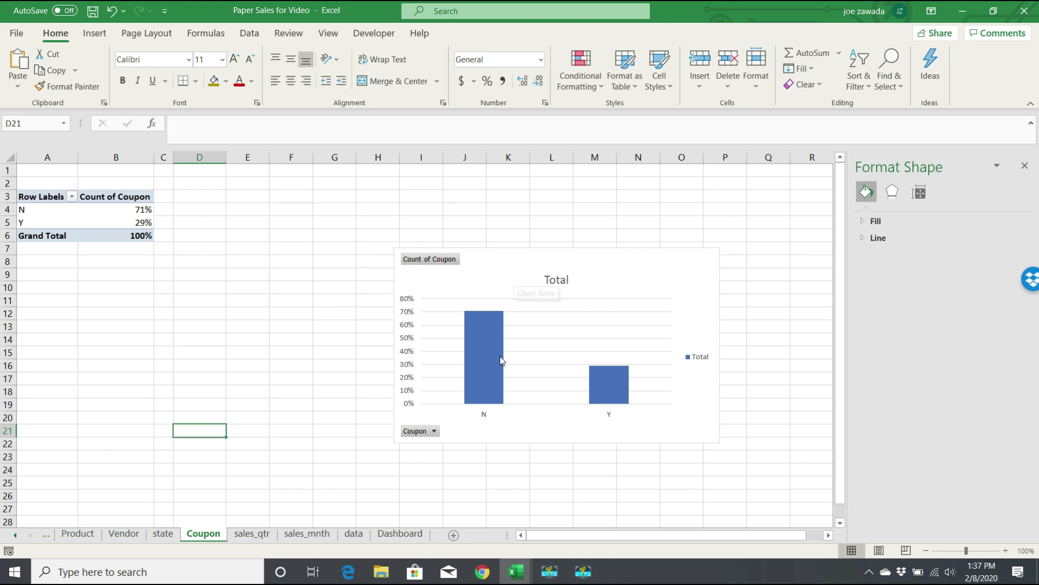
left_click(507, 272)
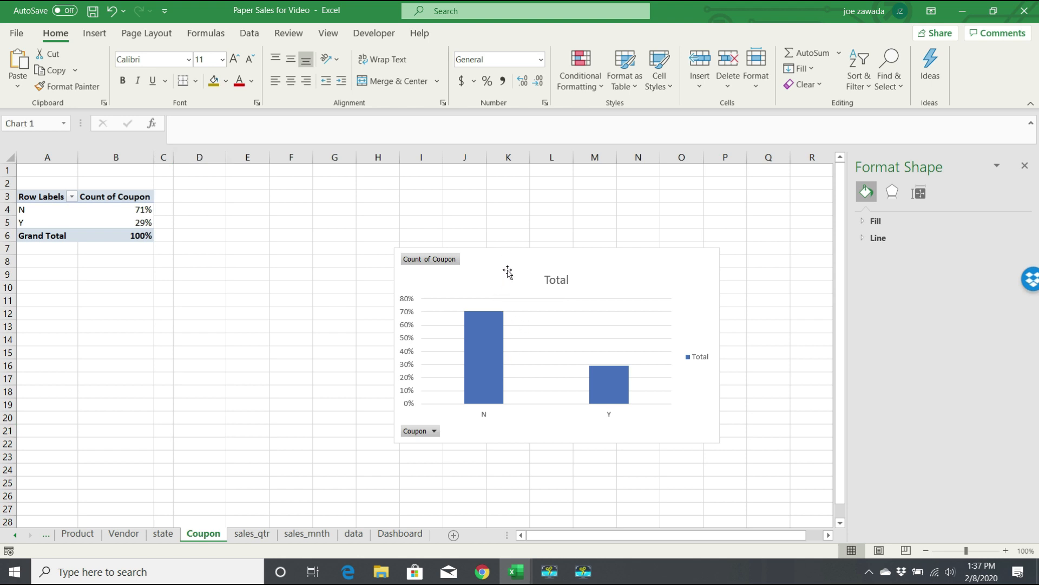
left_click(319, 534)
left_click(366, 535)
left_click(747, 309)
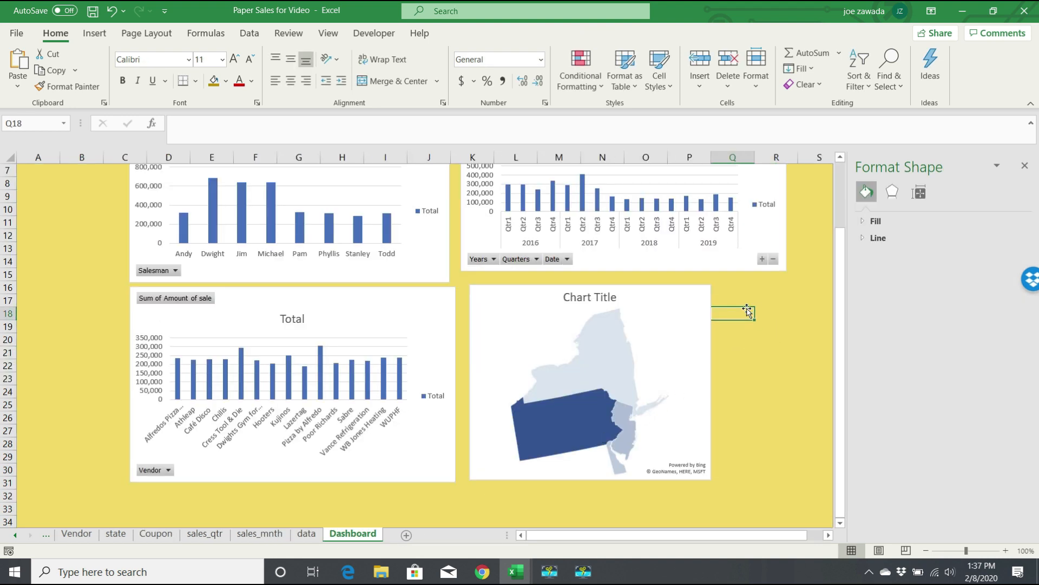
key("ctrl+v")
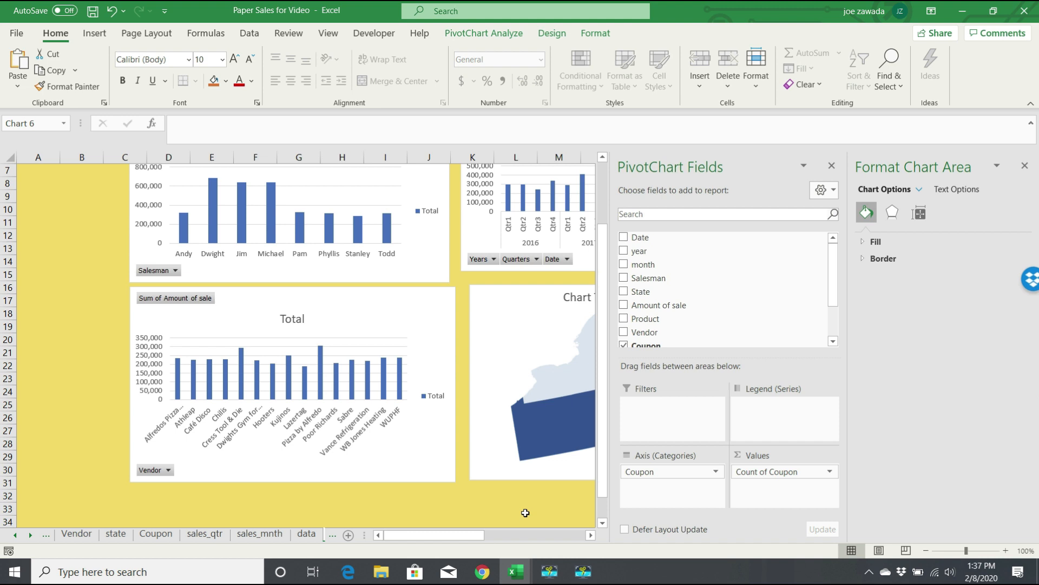
left_click(525, 513)
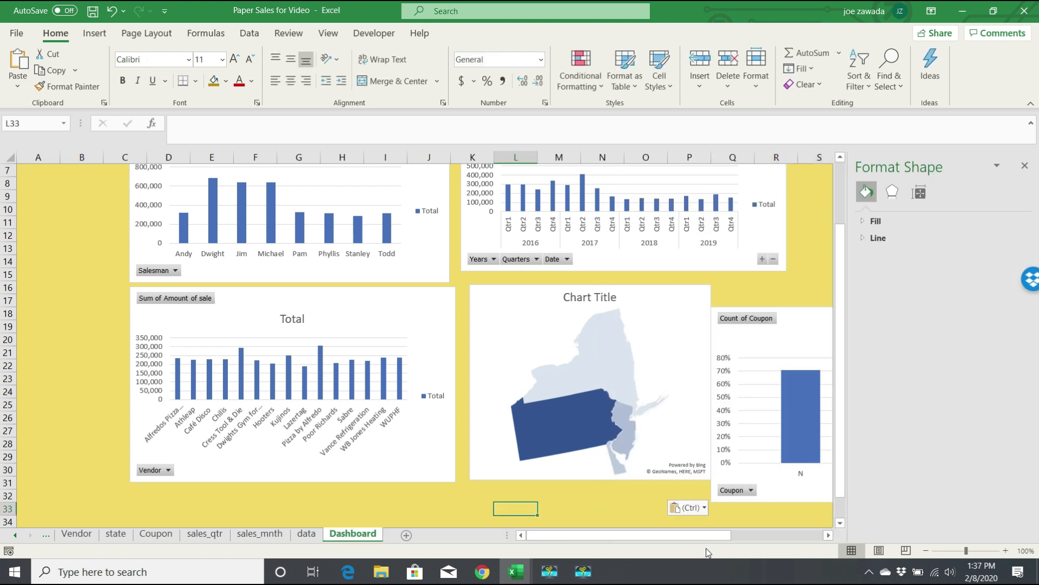
Narrow the coupon chart to about the map chart's width and align its top with the map, leaving a small gap
left_click_drag(717, 535, 785, 536)
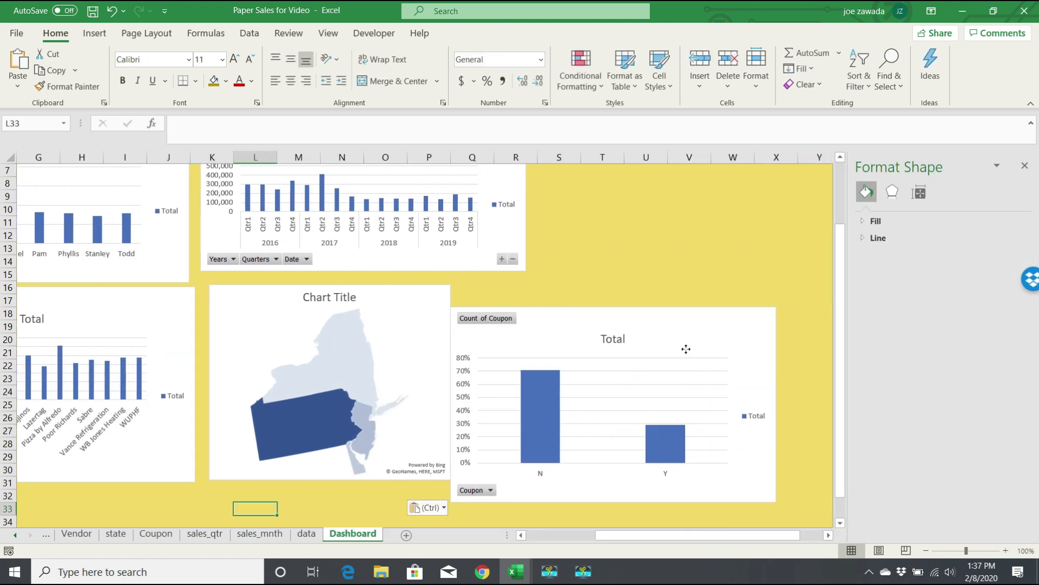
left_click(686, 349)
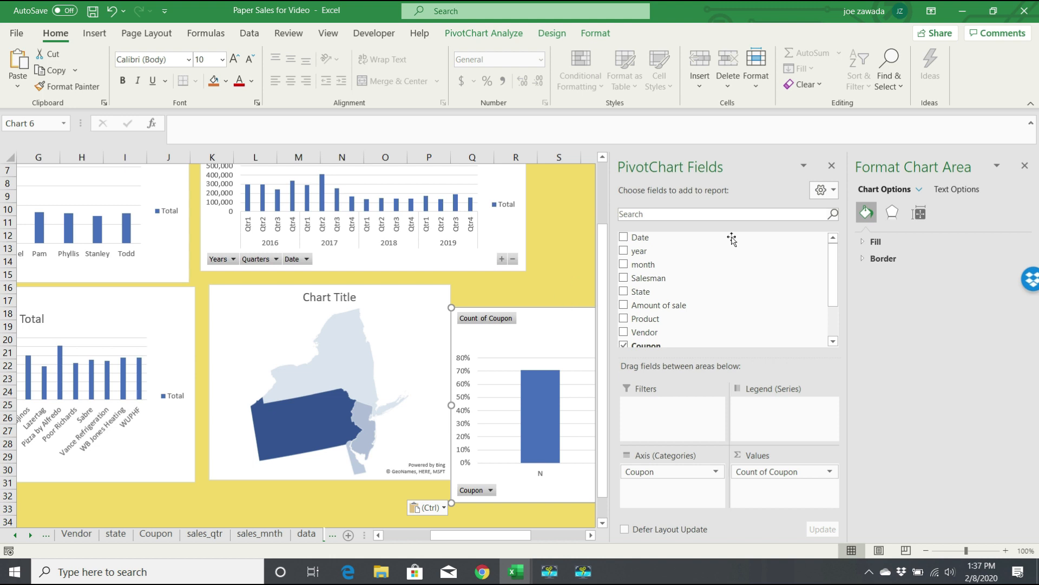
left_click(831, 165)
left_click_drag(778, 405, 683, 405)
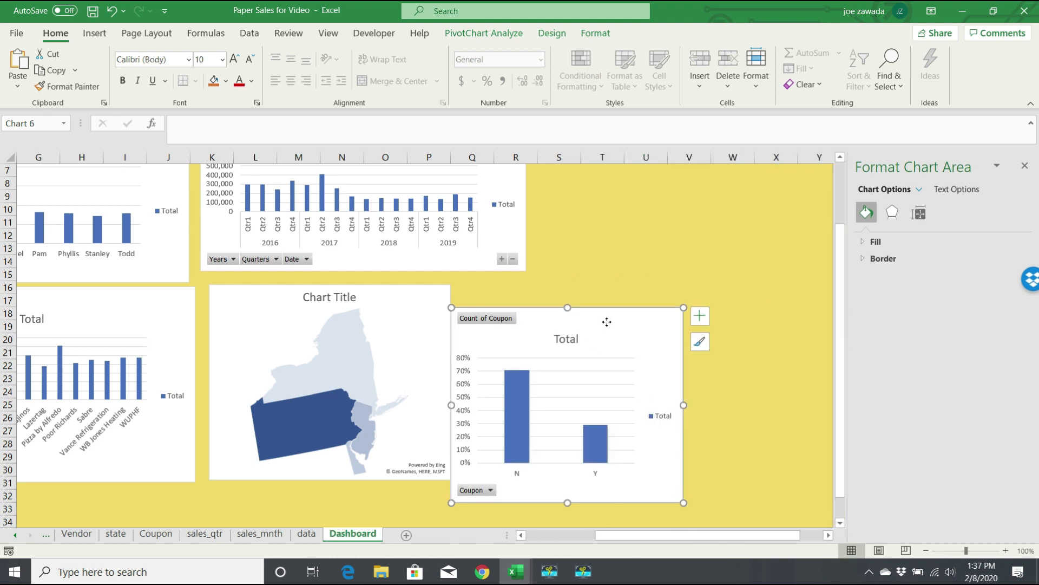
left_click_drag(606, 326, 616, 304)
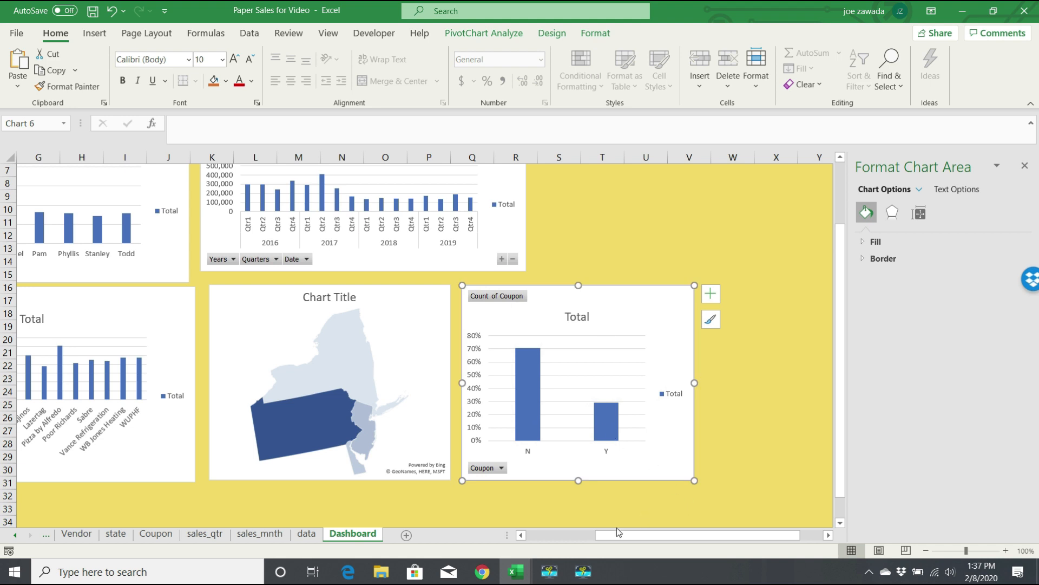
Copy the monthly sales chart from the sales_mnth sheet to the Dashboard and place it directly below the vendor chart, left edges aligned
left_click(563, 536)
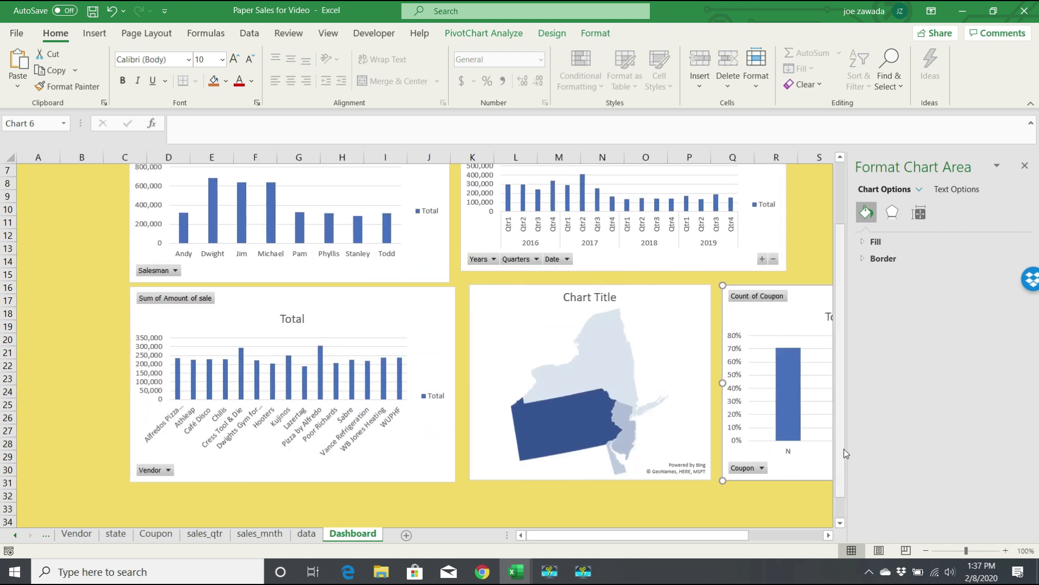
left_click_drag(842, 449, 839, 514)
left_click(839, 523)
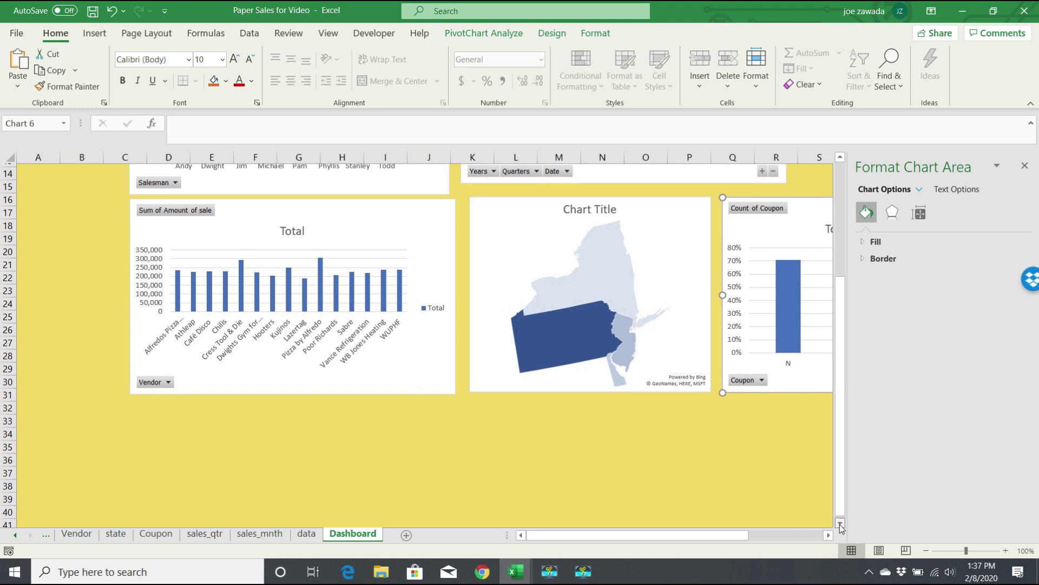
left_click(209, 536)
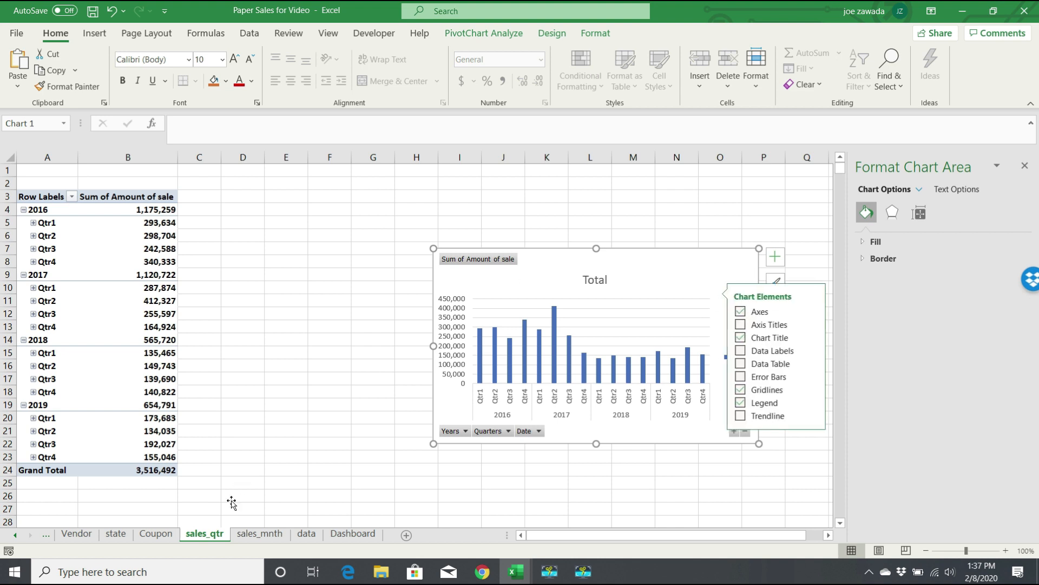
left_click(241, 534)
left_click(560, 278)
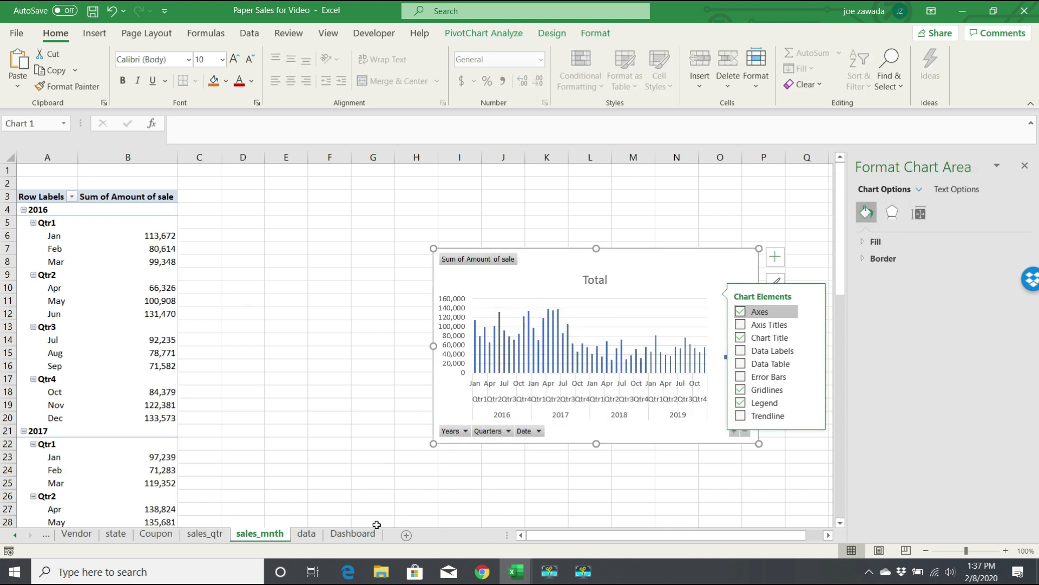
left_click(353, 533)
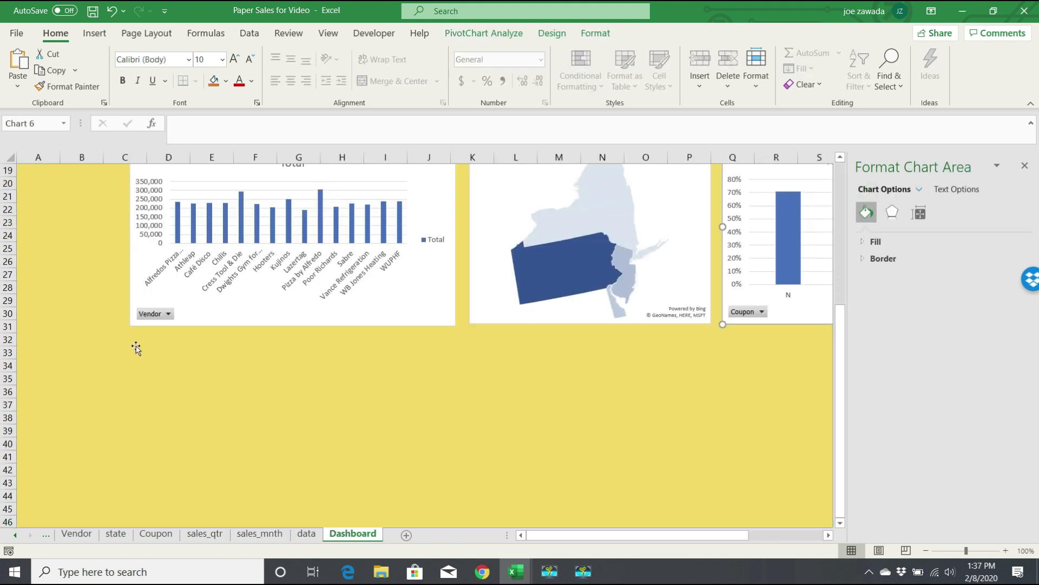
left_click(135, 348)
key("ctrl+v")
left_click_drag(313, 349, 340, 348)
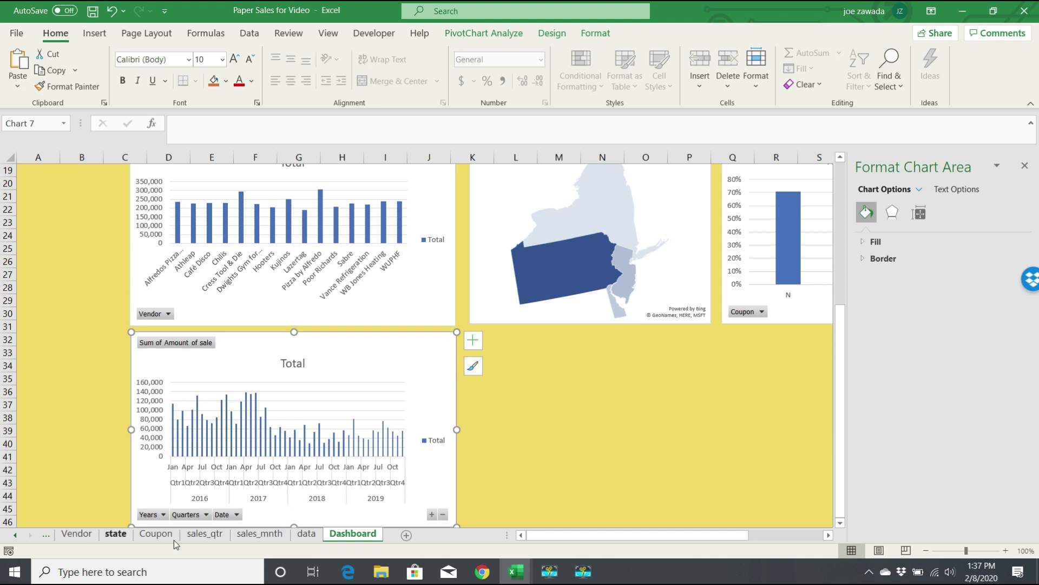
Copy the product sales chart from the Product sheet to the Dashboard and place it below the map, beside the monthly chart
left_click(16, 534)
left_click(15, 535)
left_click(16, 534)
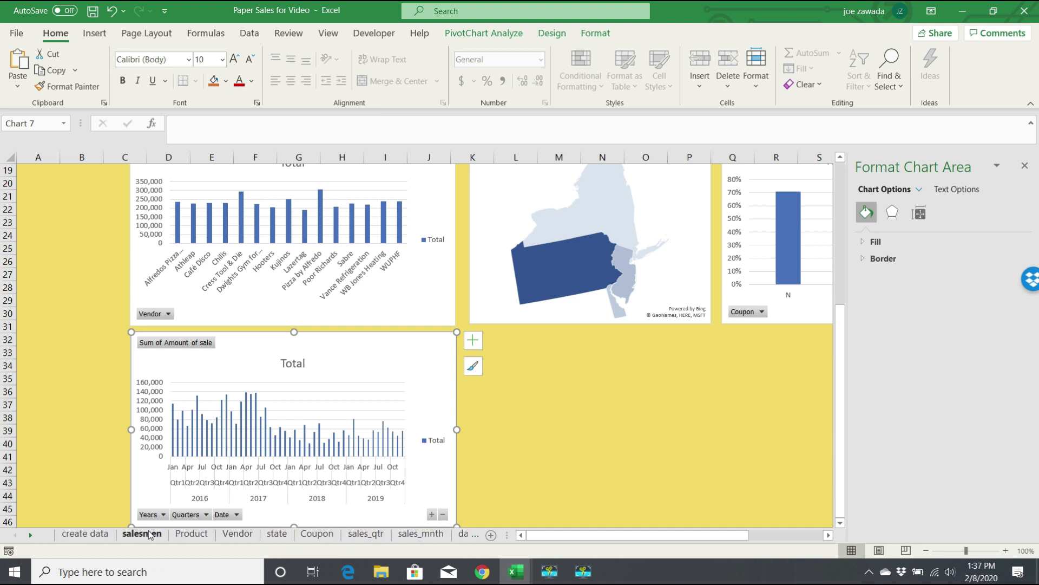
left_click(189, 534)
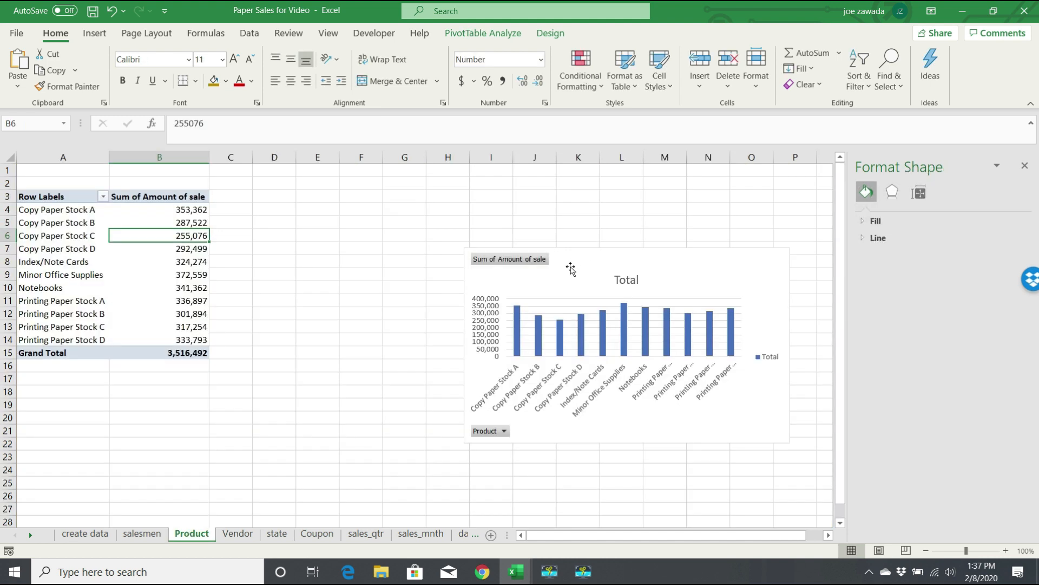
left_click(588, 264)
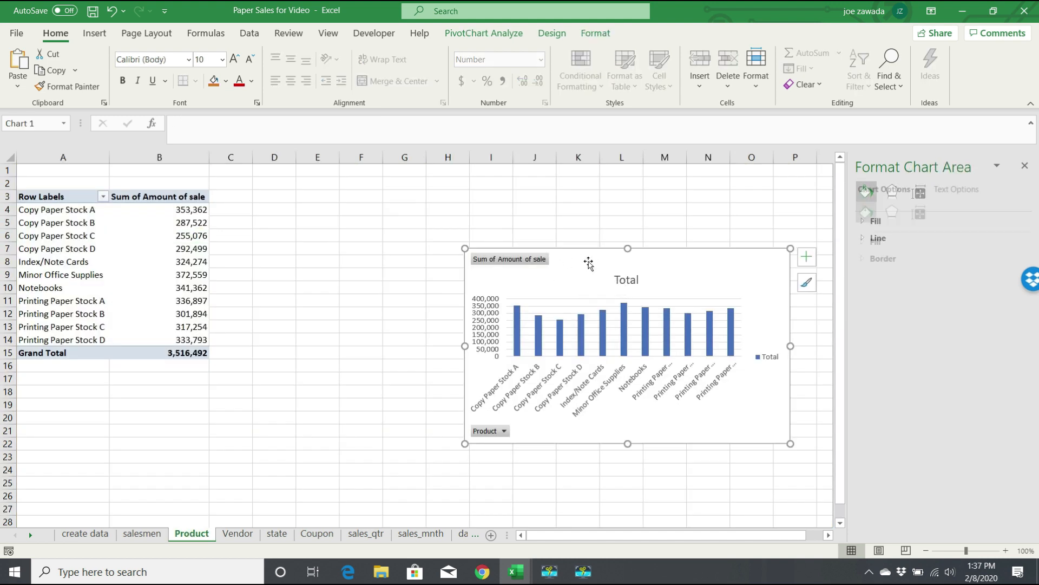
left_click(461, 534)
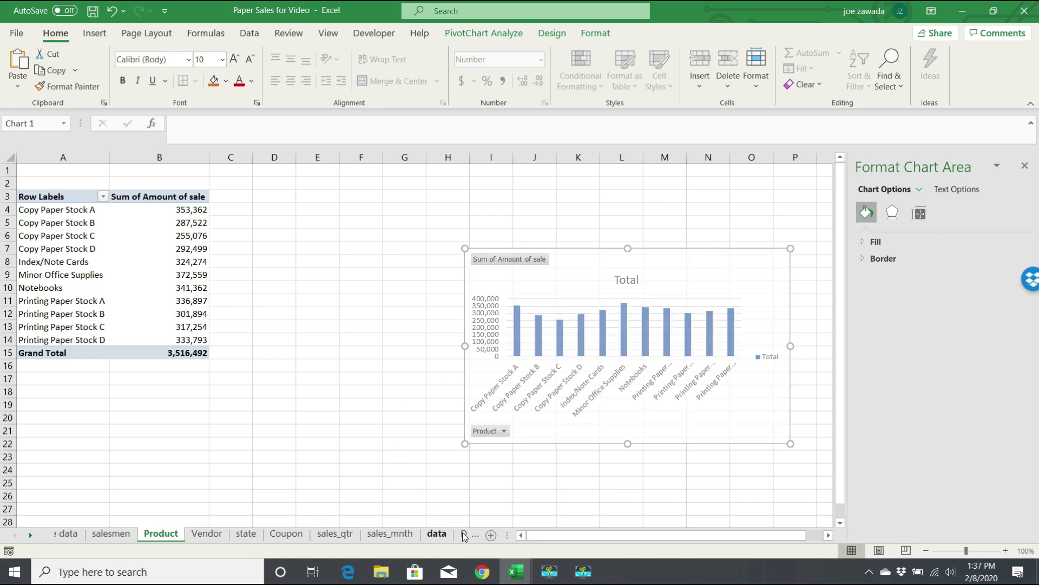
left_click(462, 535)
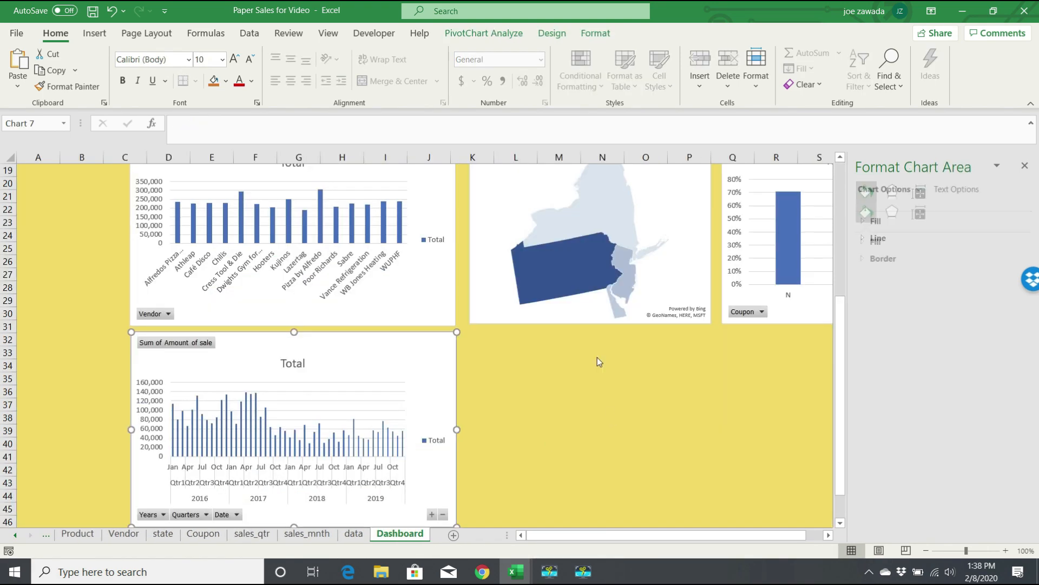
left_click(515, 352)
key("ctrl+v")
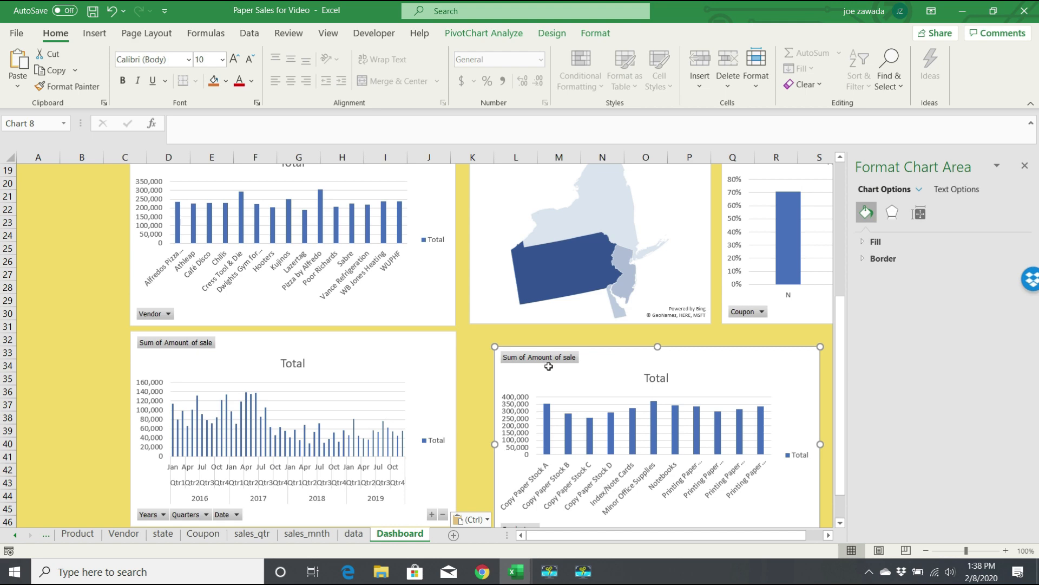
left_click_drag(599, 359, 582, 351)
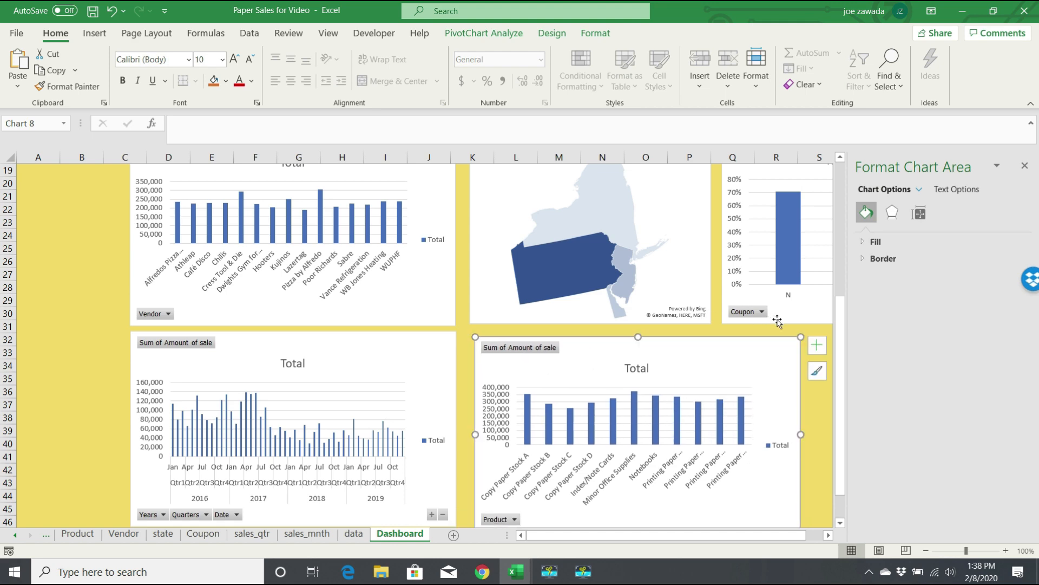
Delete the Total legend from the salesman chart on the Dashboard
left_click_drag(842, 340, 849, 188)
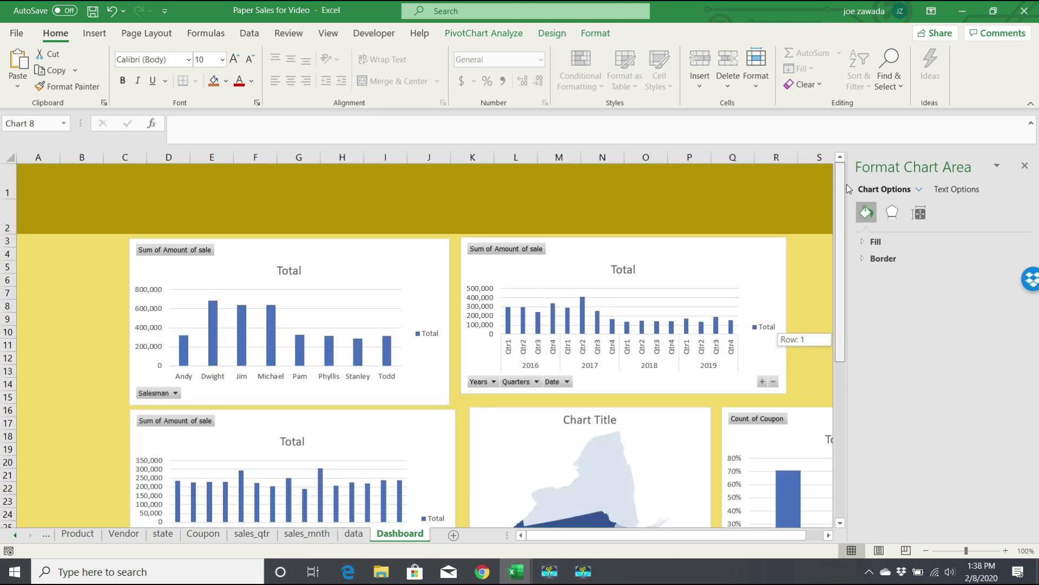
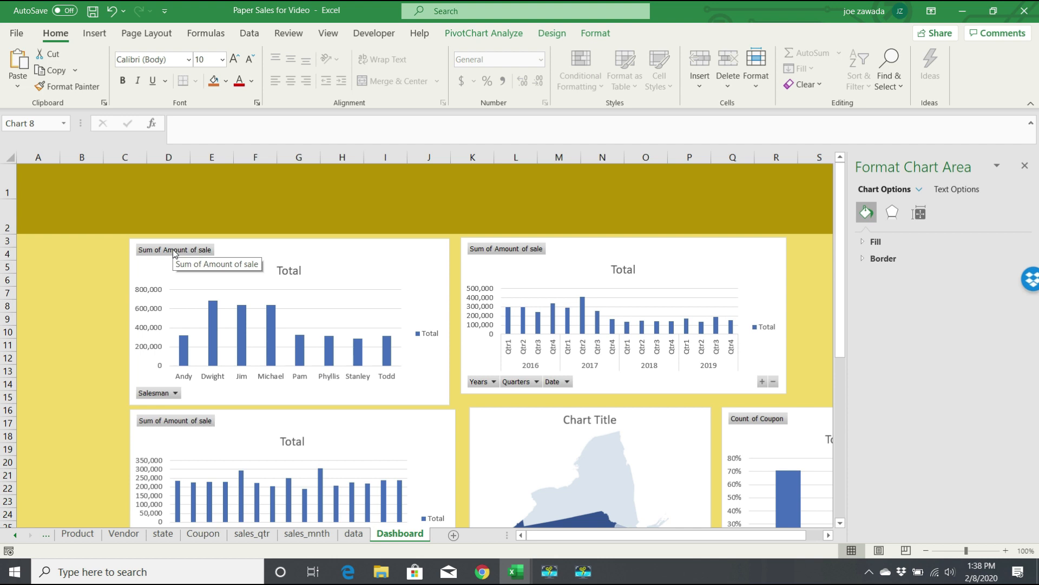
left_click(287, 273)
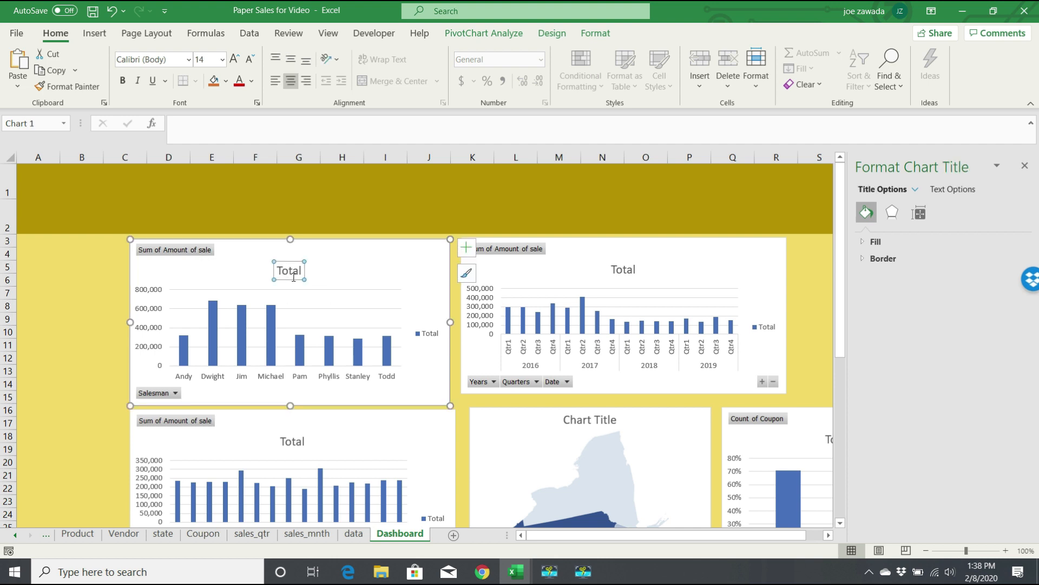
left_click(428, 334)
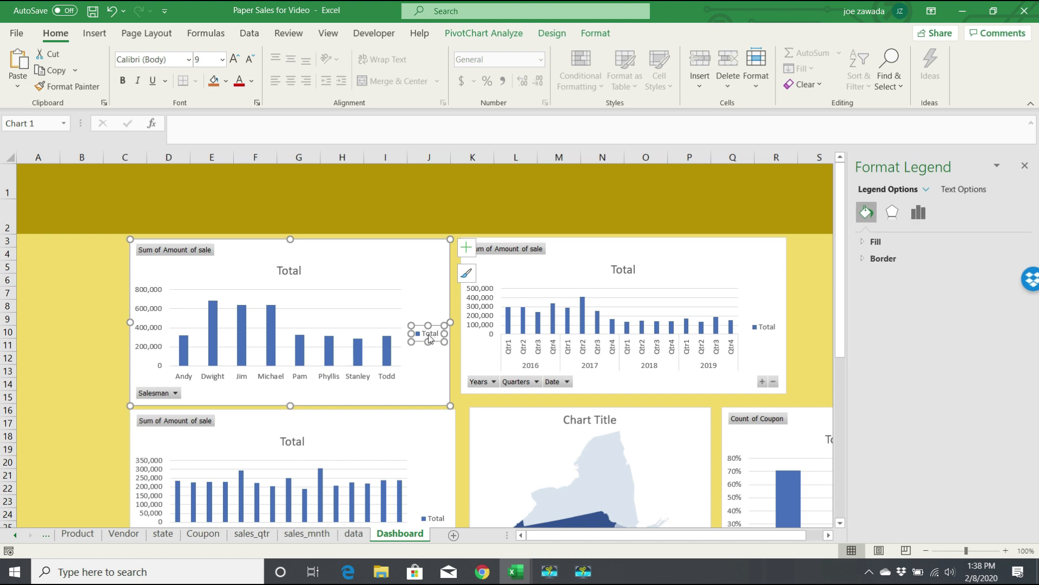
key("Delete")
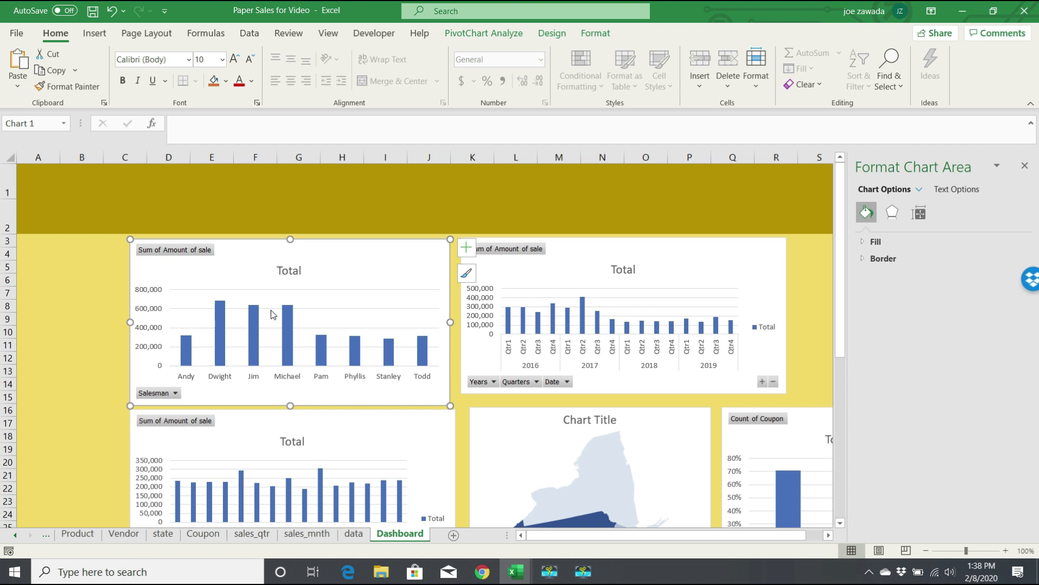
Retitle the salesman chart "Sales by SalesPerson" and hide all of its field buttons
left_click(287, 269)
double_click(288, 270)
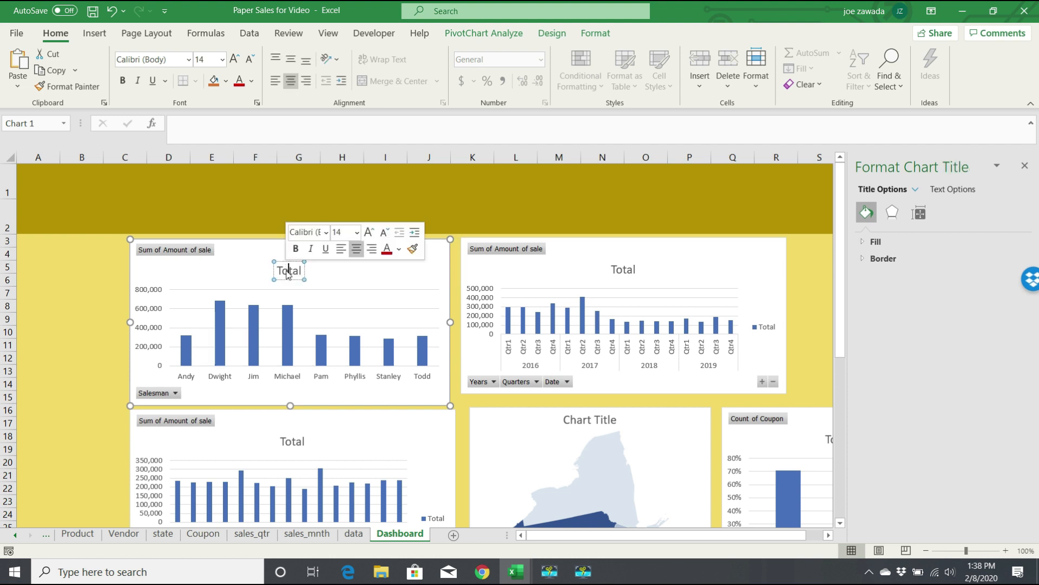
type("S")
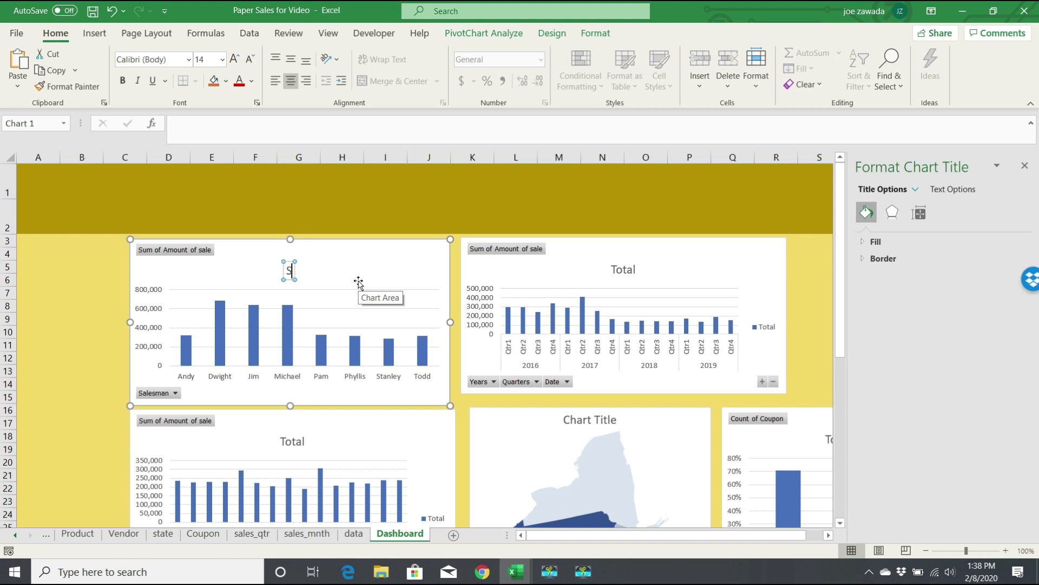
type("ales by Sal")
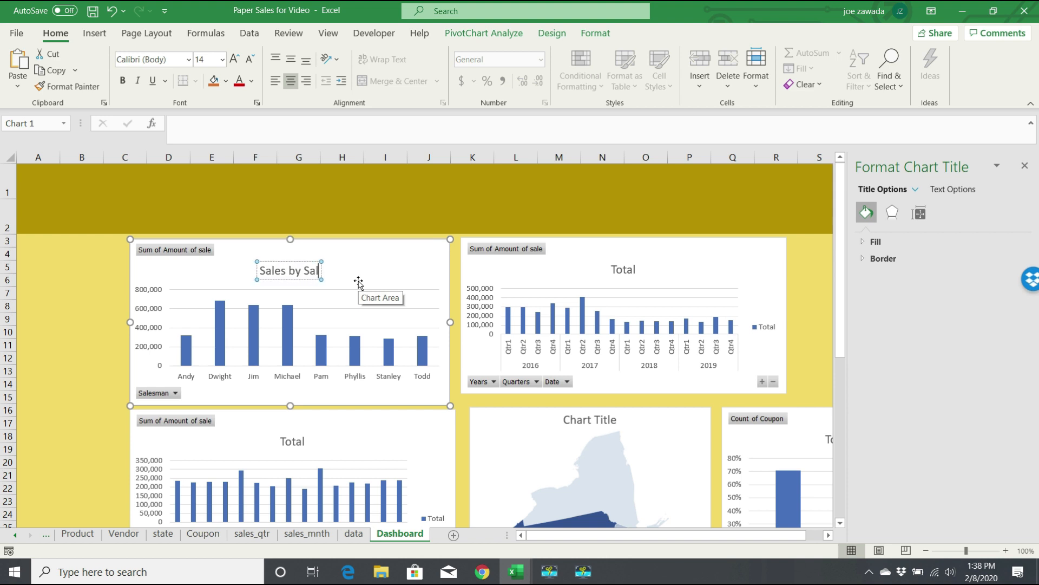
type("esPerson")
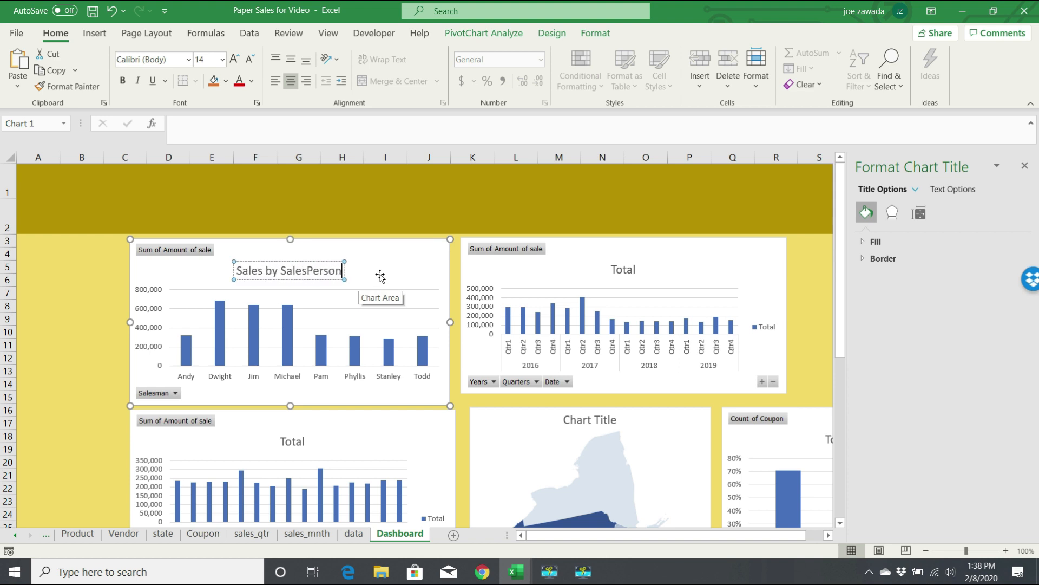
left_click(379, 275)
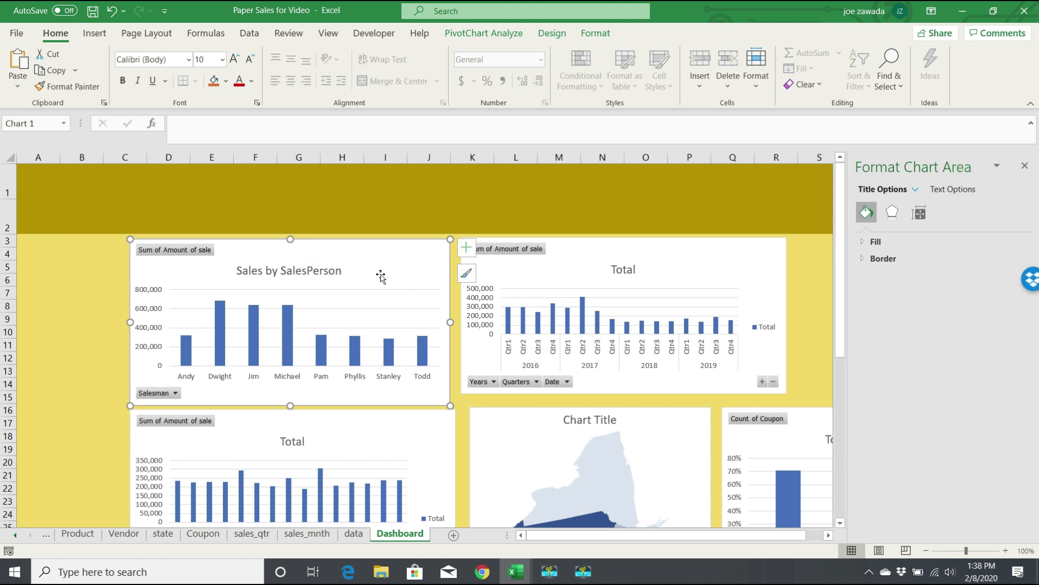
right_click(178, 252)
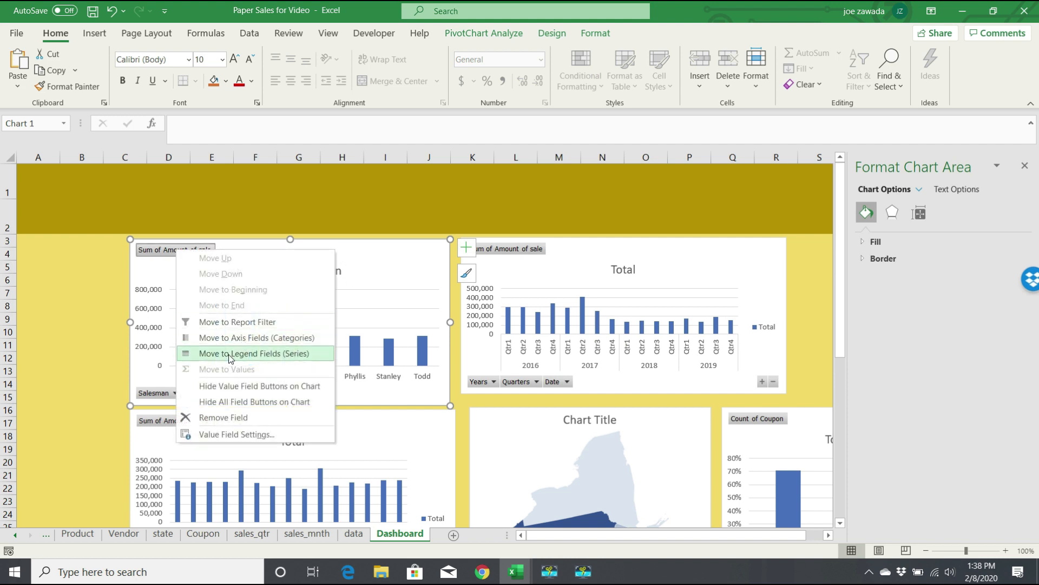
left_click(255, 401)
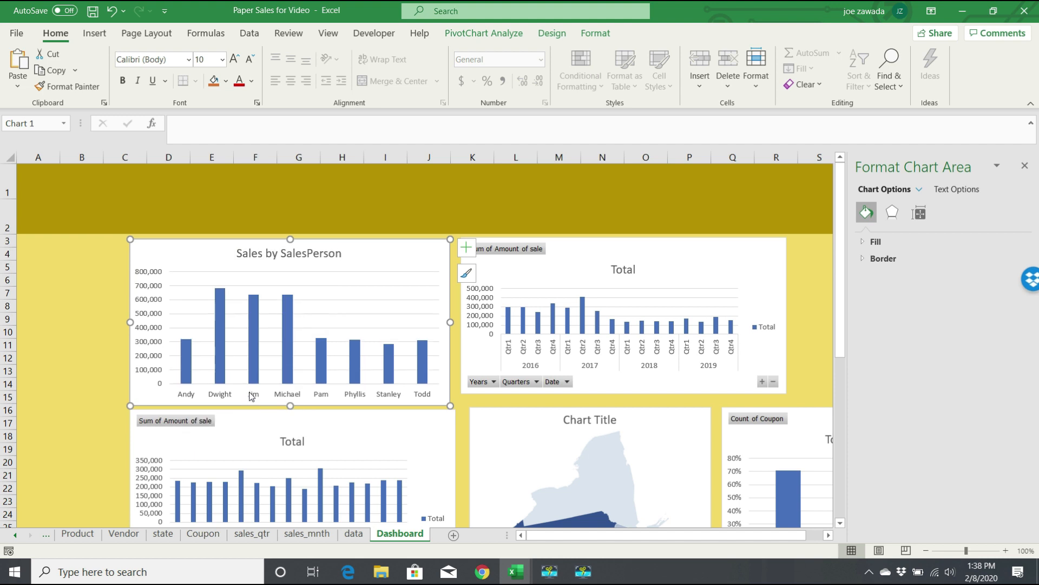
Hide all field buttons on the quarterly sales chart on the Dashboard
right_click(513, 253)
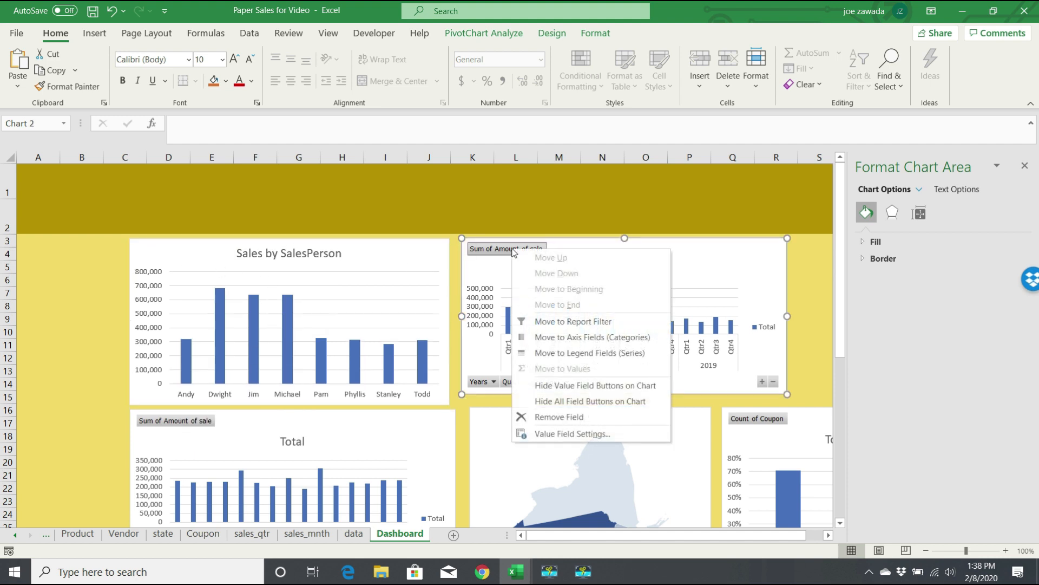
left_click(611, 403)
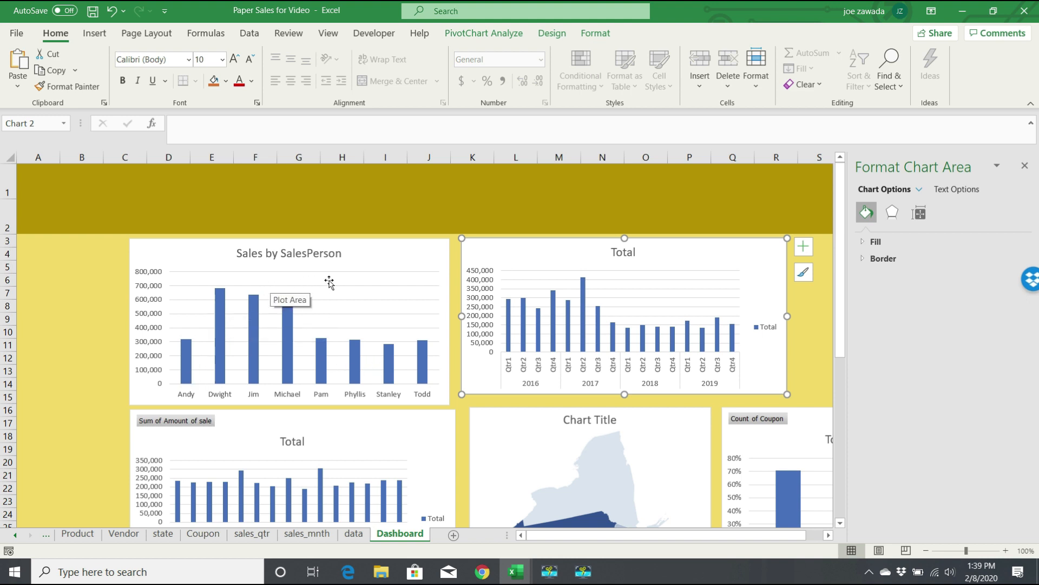
Fill the bars of the Sales by SalesPerson chart with the last gradient of the Light Variations
mouse_move(222, 330)
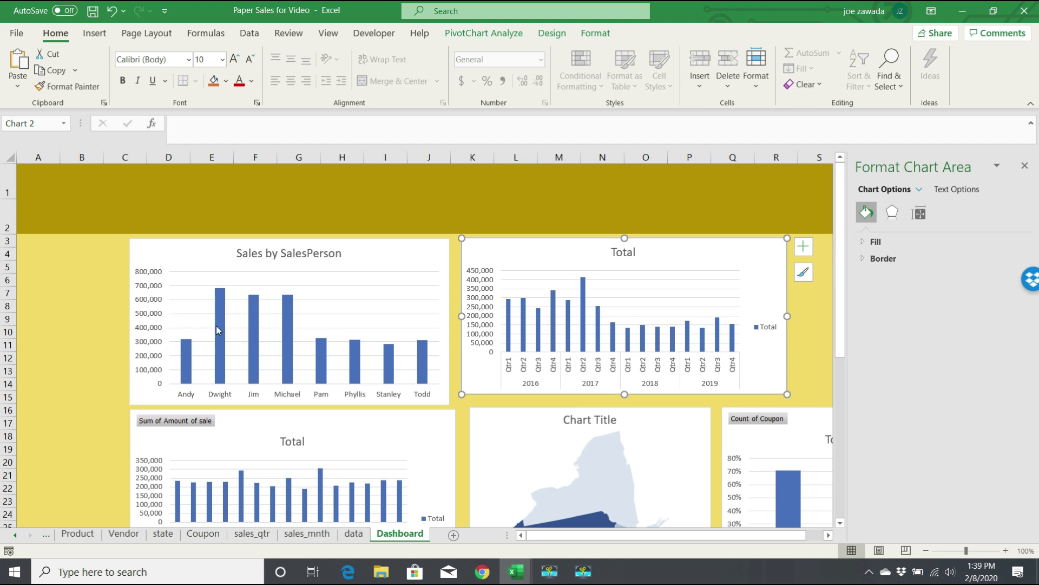
left_click(220, 327)
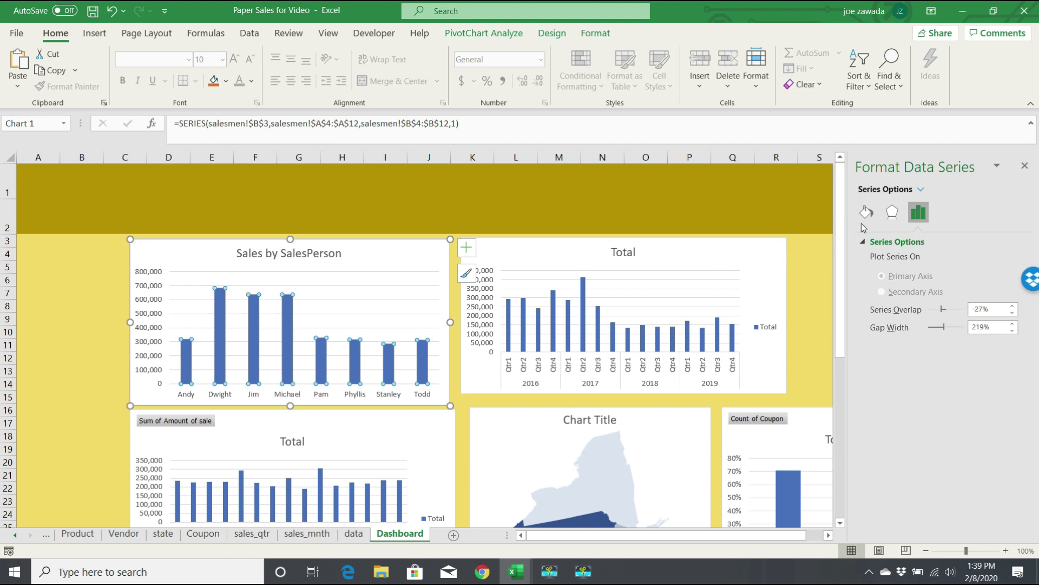
right_click(289, 350)
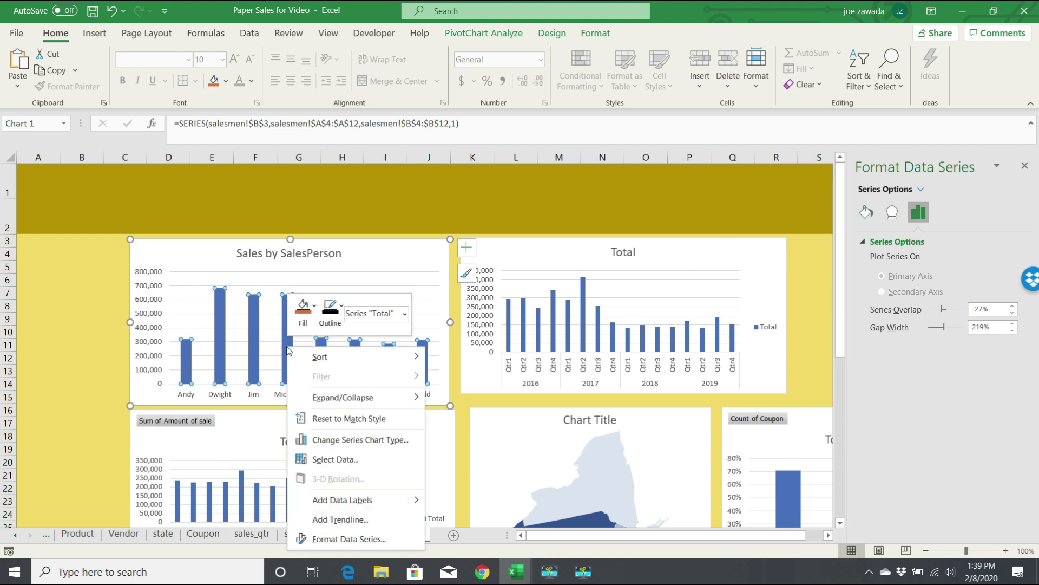
left_click(316, 310)
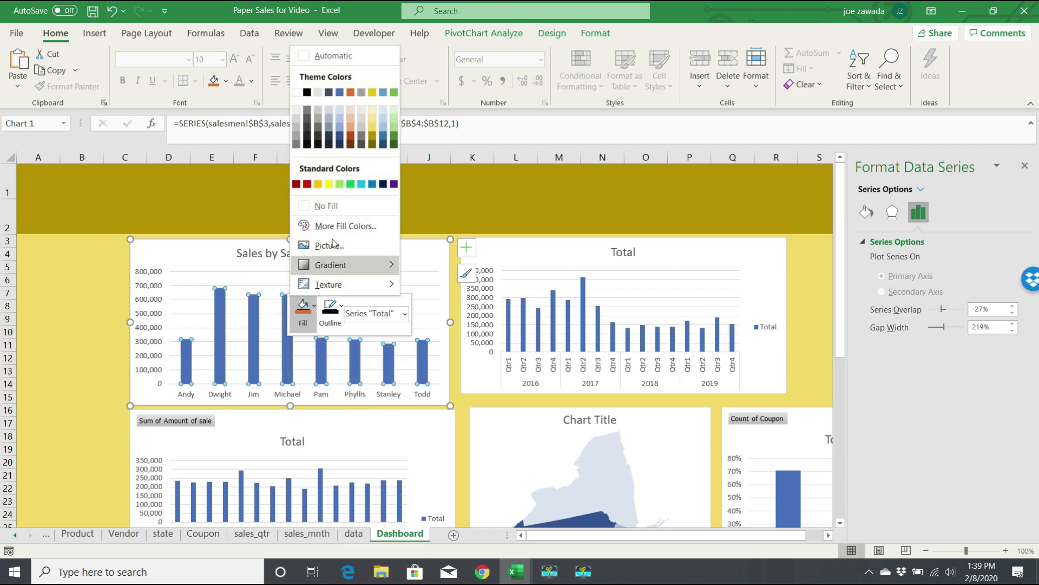
mouse_move(340, 269)
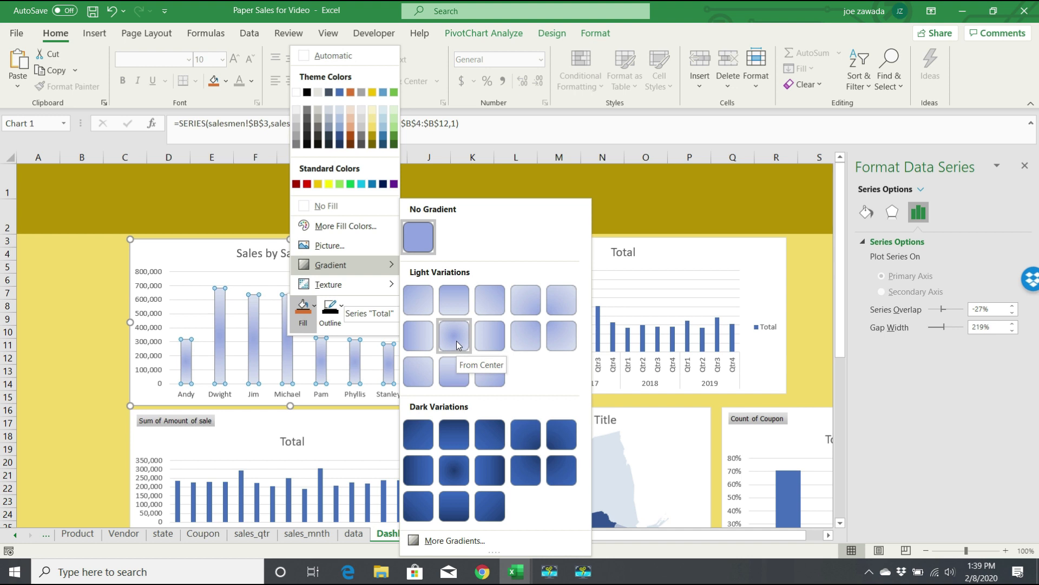
left_click(490, 375)
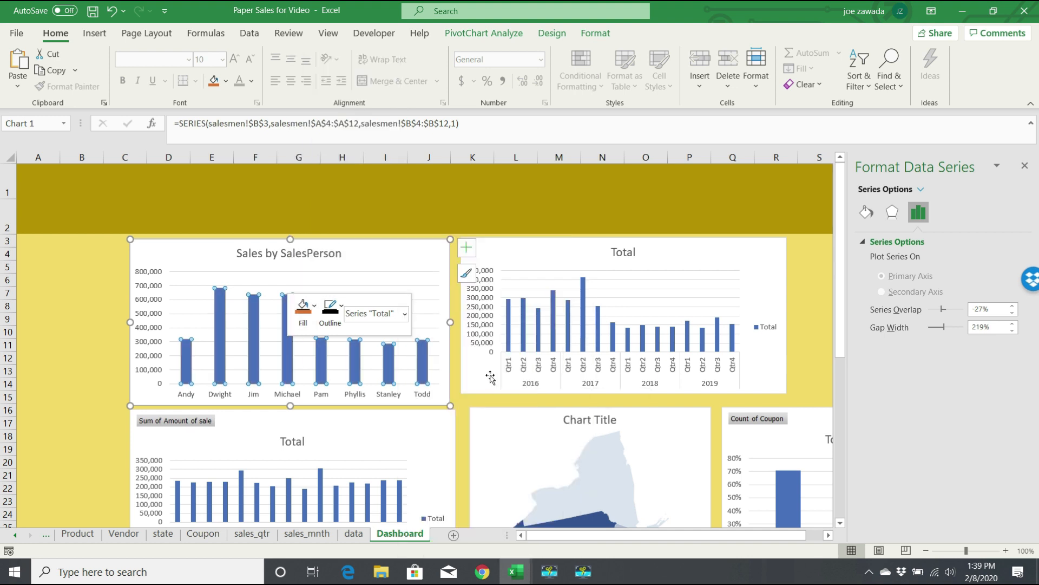
left_click(360, 284)
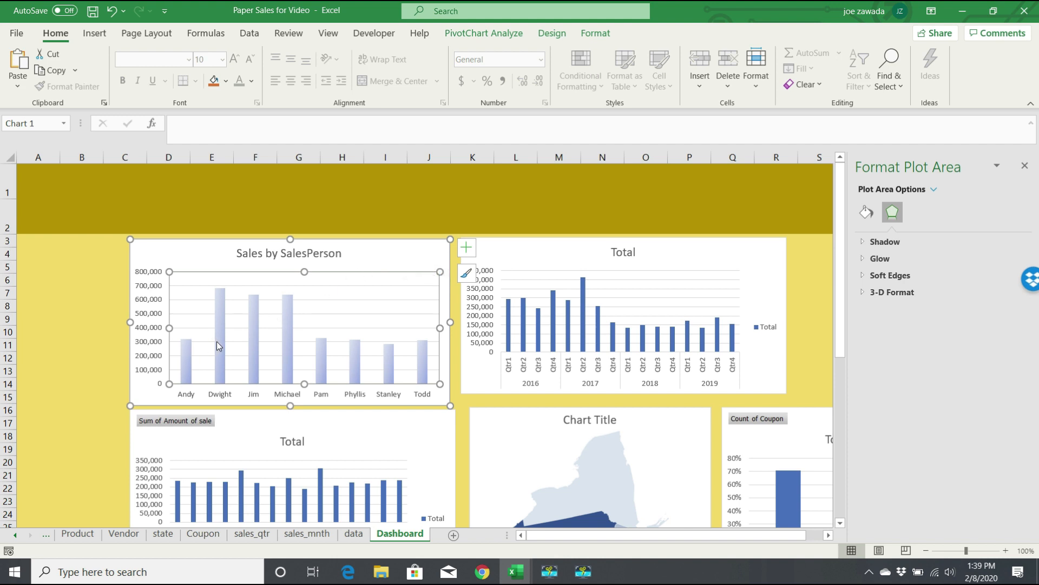
Delete the vertical value axis from the Sales by SalesPerson chart and add data labels to its bars
left_click(152, 300)
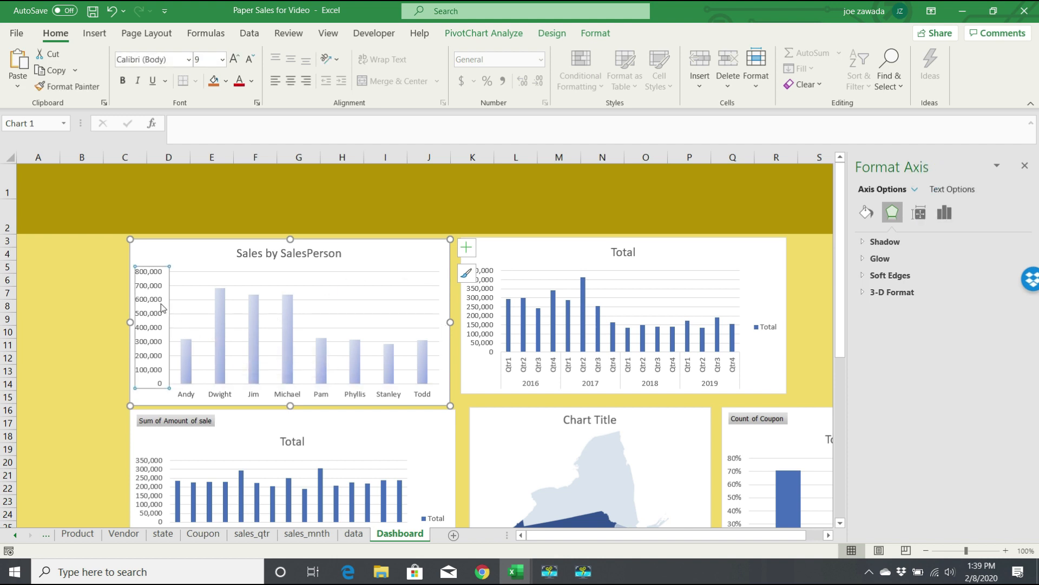
key("Delete")
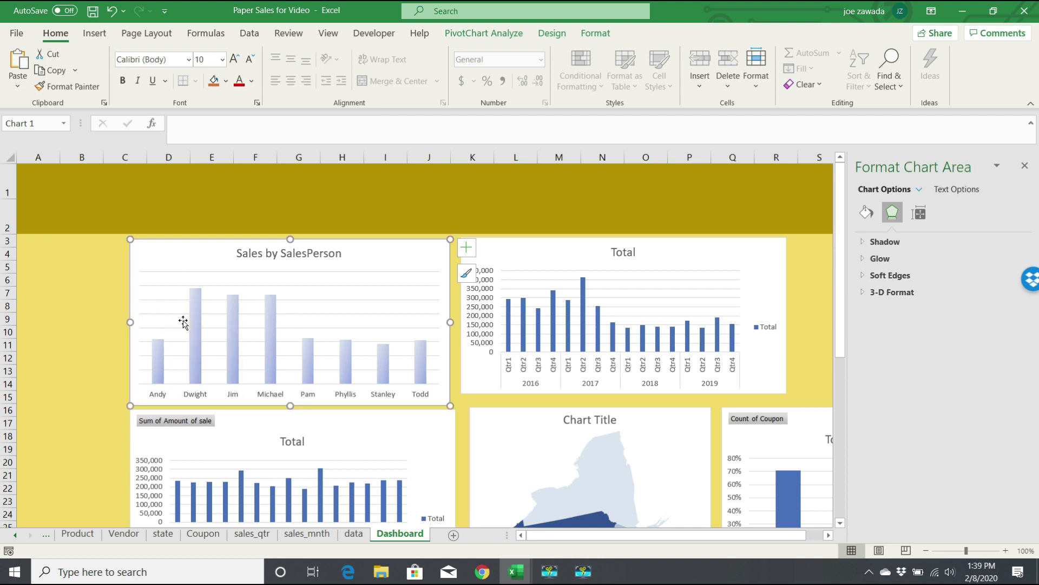
right_click(196, 313)
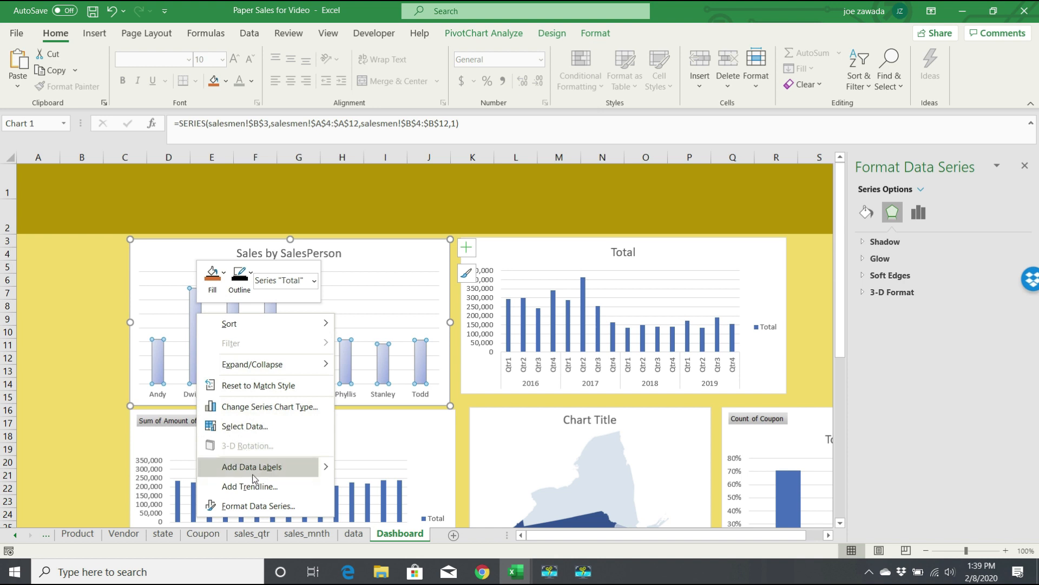
left_click(269, 476)
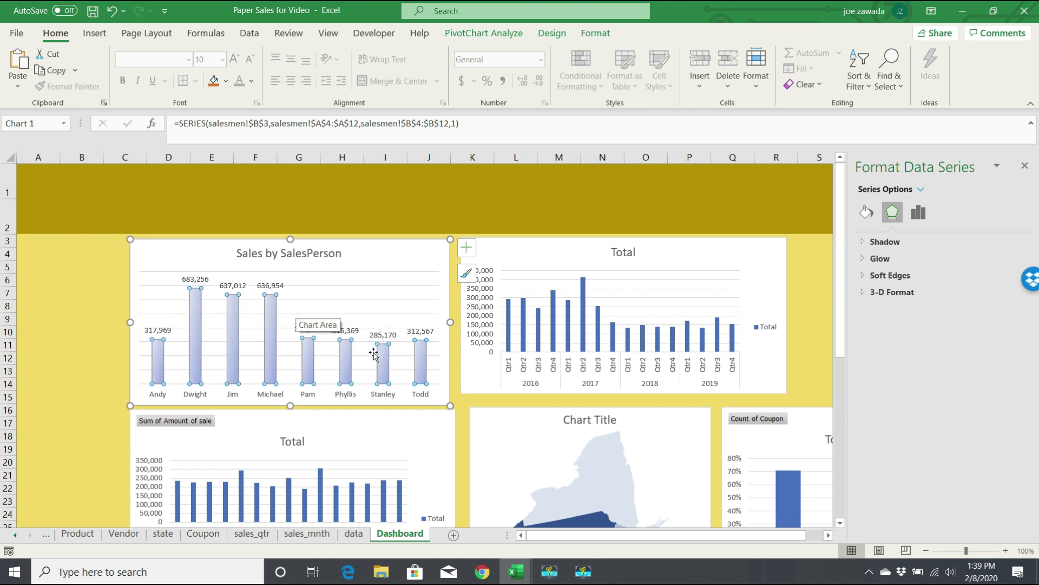
left_click(337, 315)
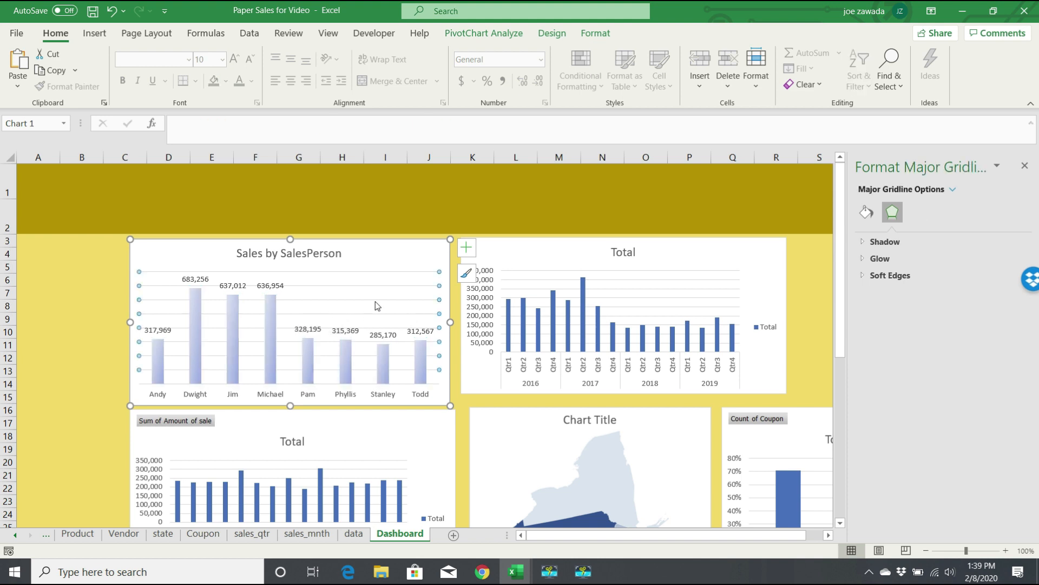
left_click(410, 268)
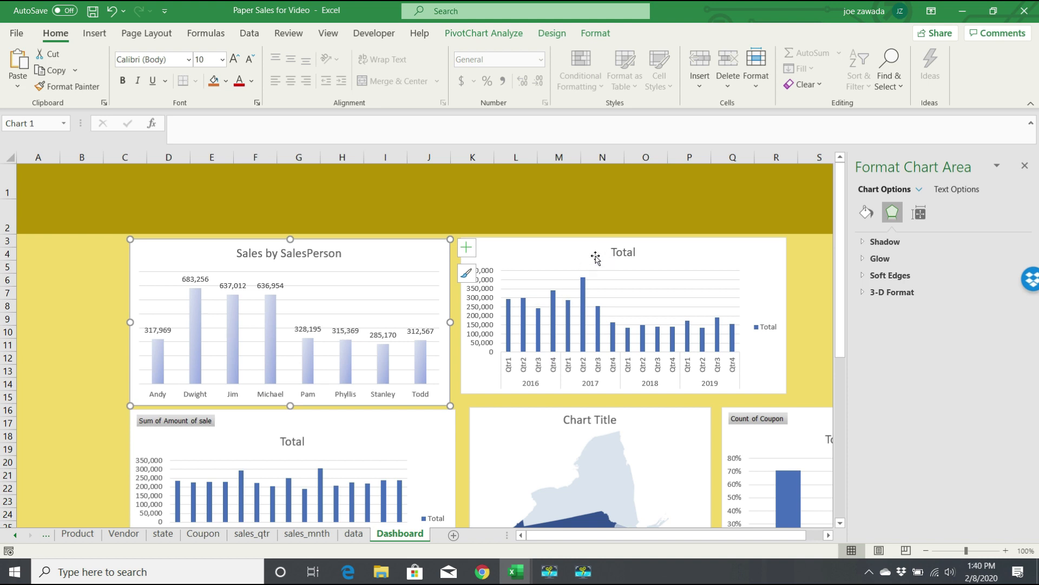
Retitle the quarterly sales chart "Sales by Quarter"
left_click(631, 251)
double_click(630, 252)
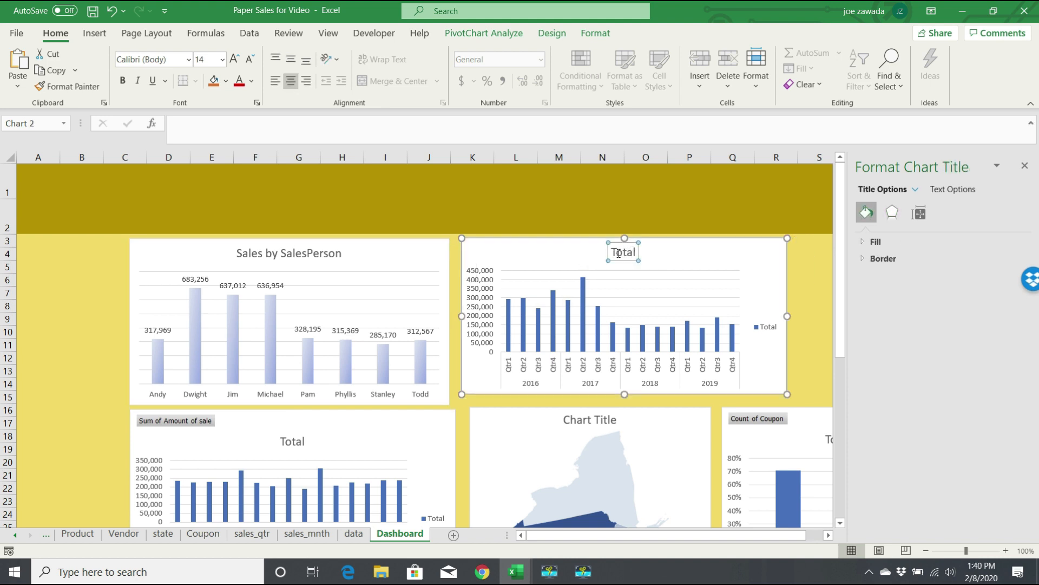
type("Sa")
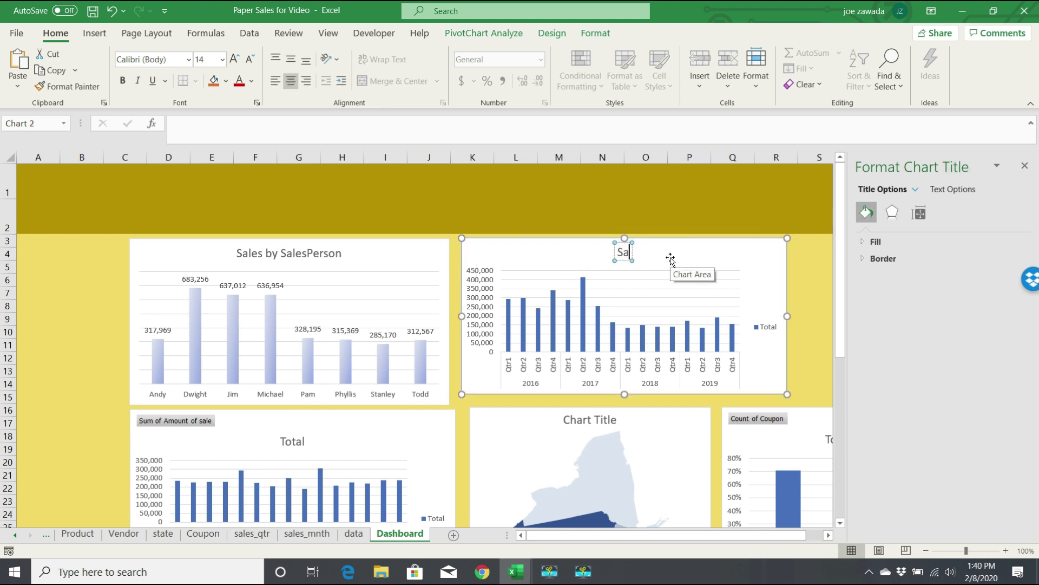
type("les by Quarter")
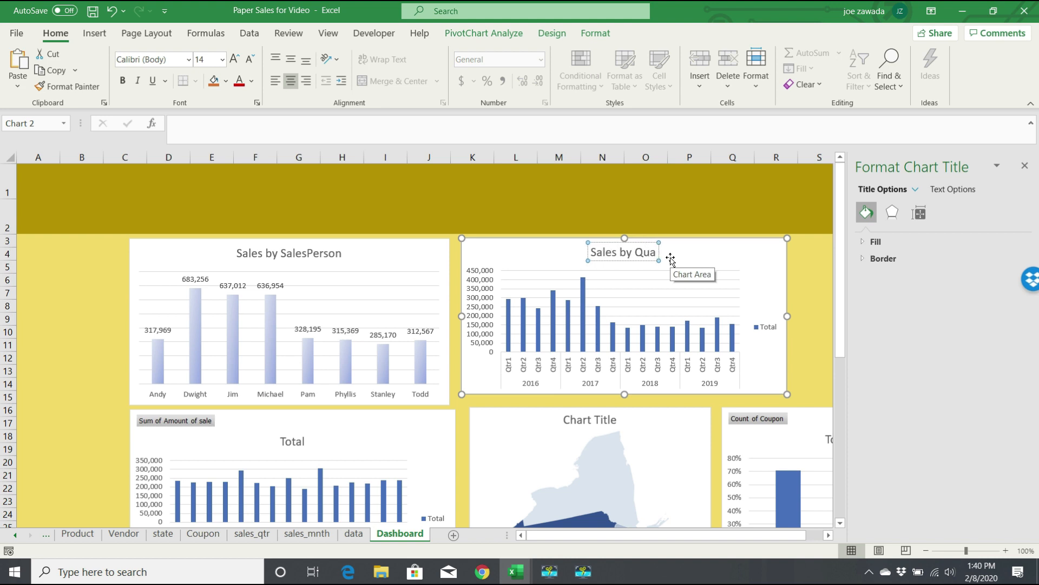
left_click(706, 254)
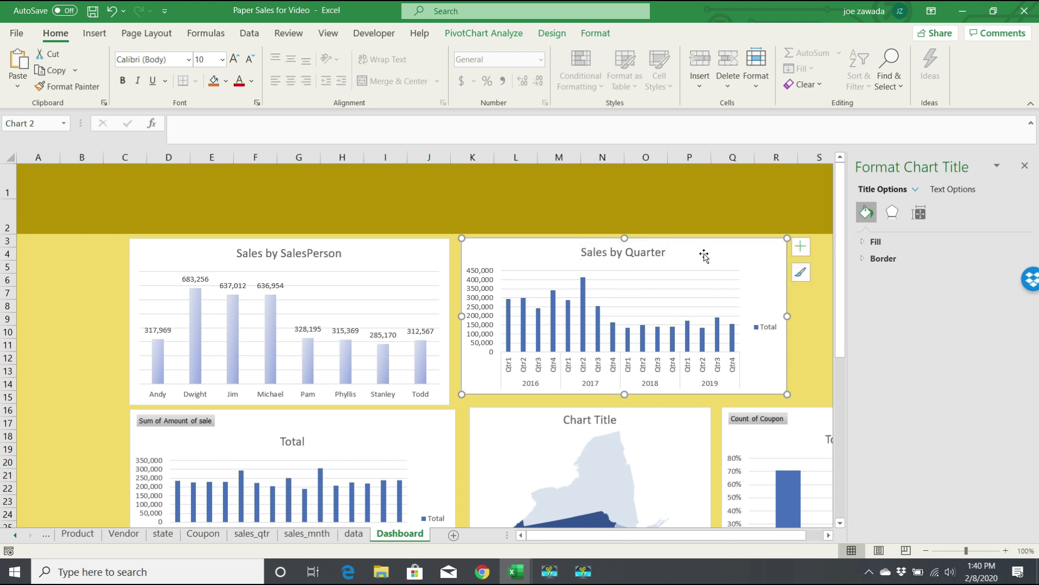
Change the Sales by Quarter chart from columns to the Stacked Line chart type
right_click(585, 319)
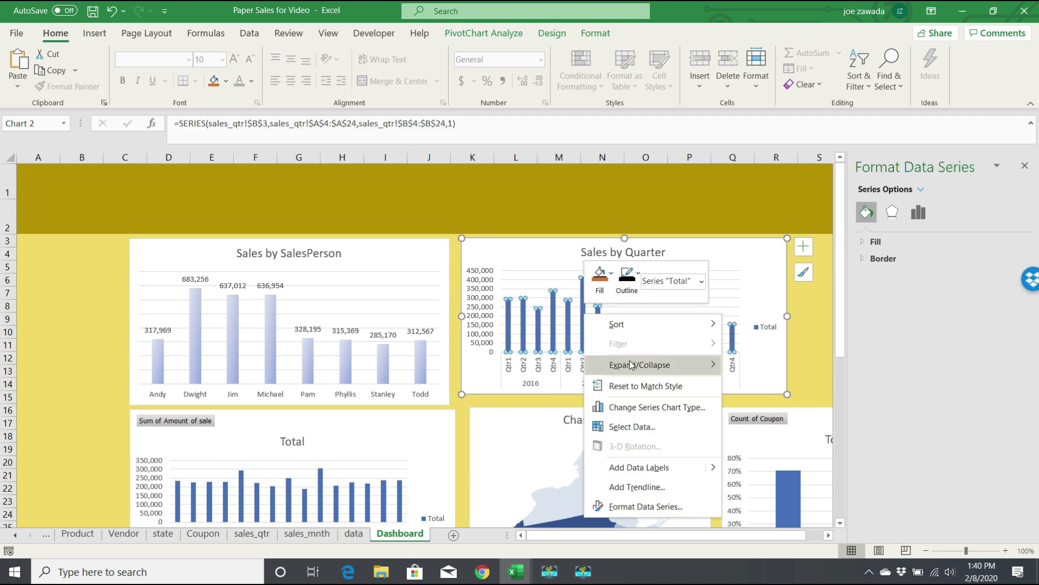
left_click(648, 409)
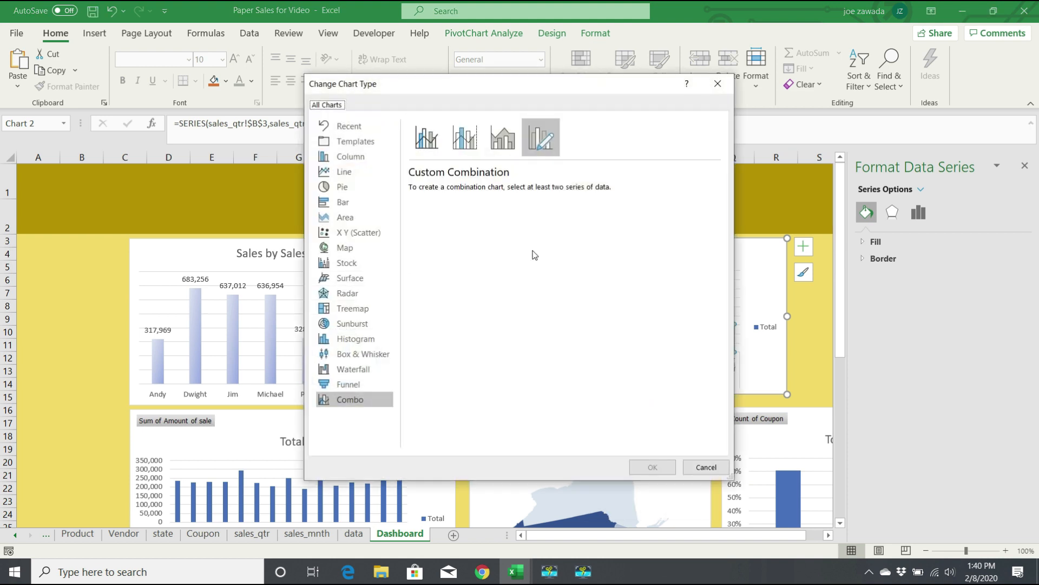
left_click(373, 174)
left_click_drag(532, 92, 322, 157)
mouse_move(265, 263)
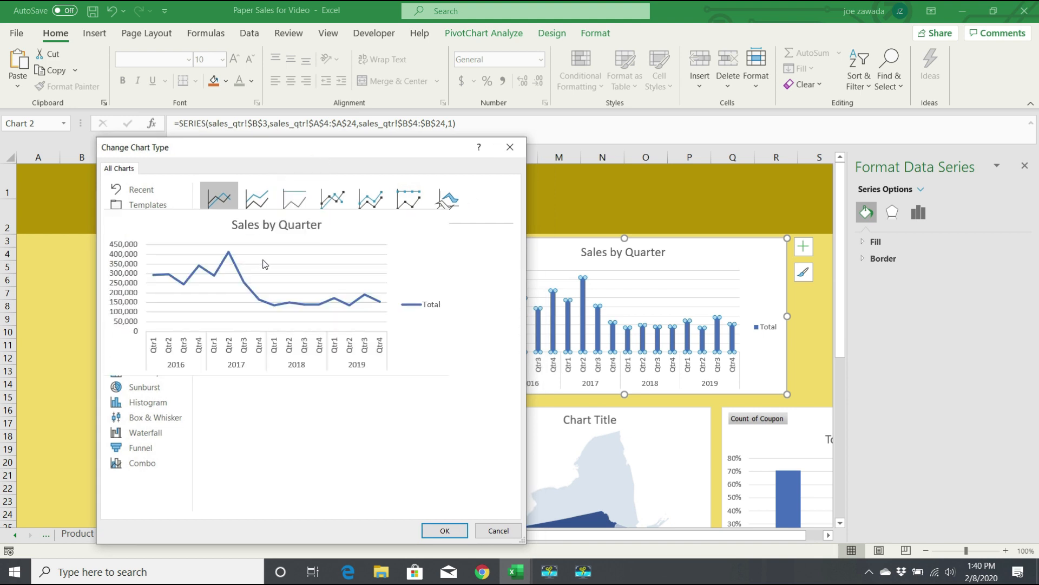
left_click(257, 198)
mouse_move(234, 305)
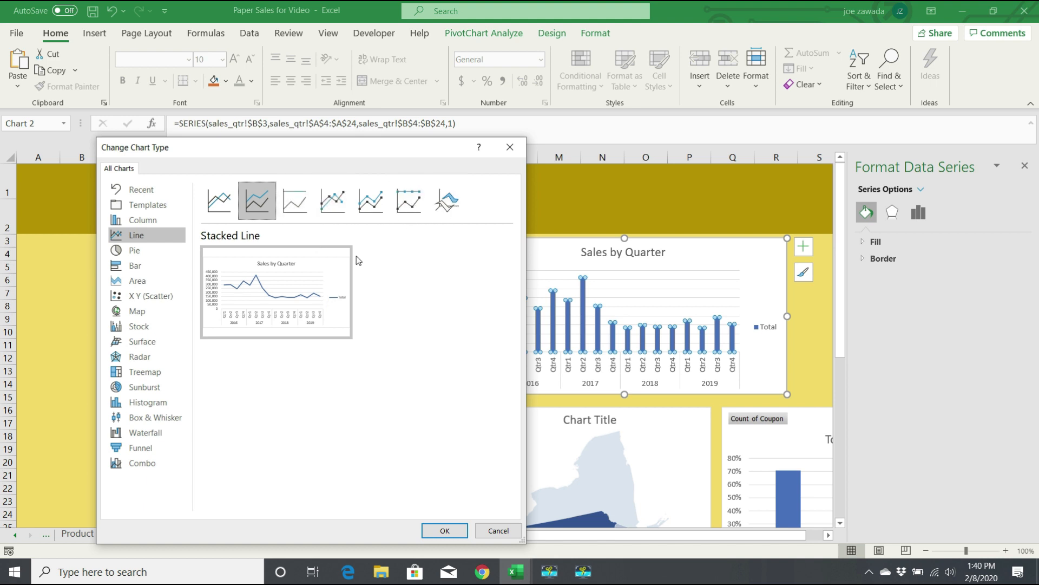
left_click(444, 530)
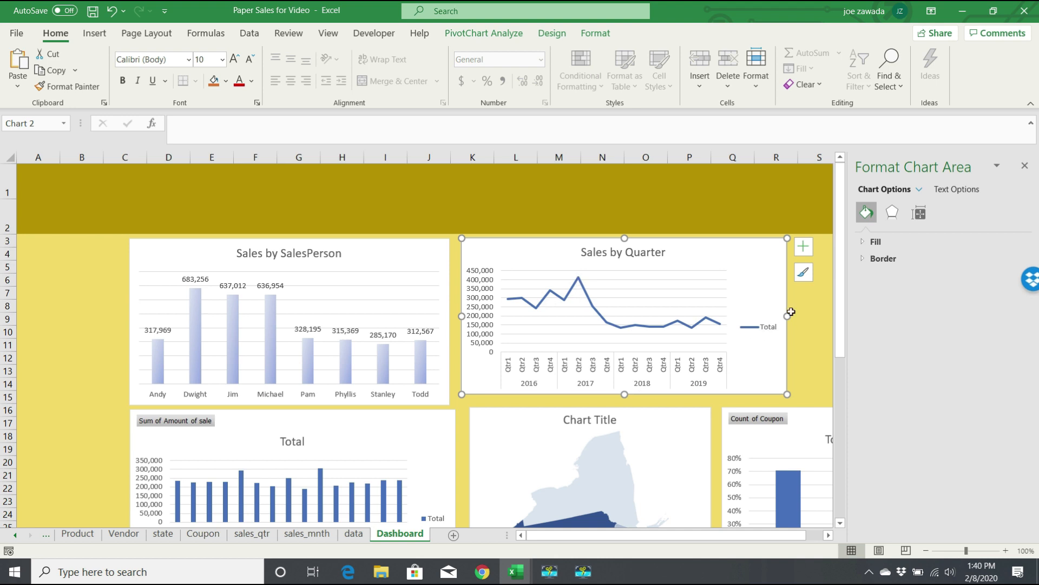
Widen the Sales by Quarter chart until its right edge reaches column U, and delete its Total legend
left_click_drag(784, 316, 835, 323)
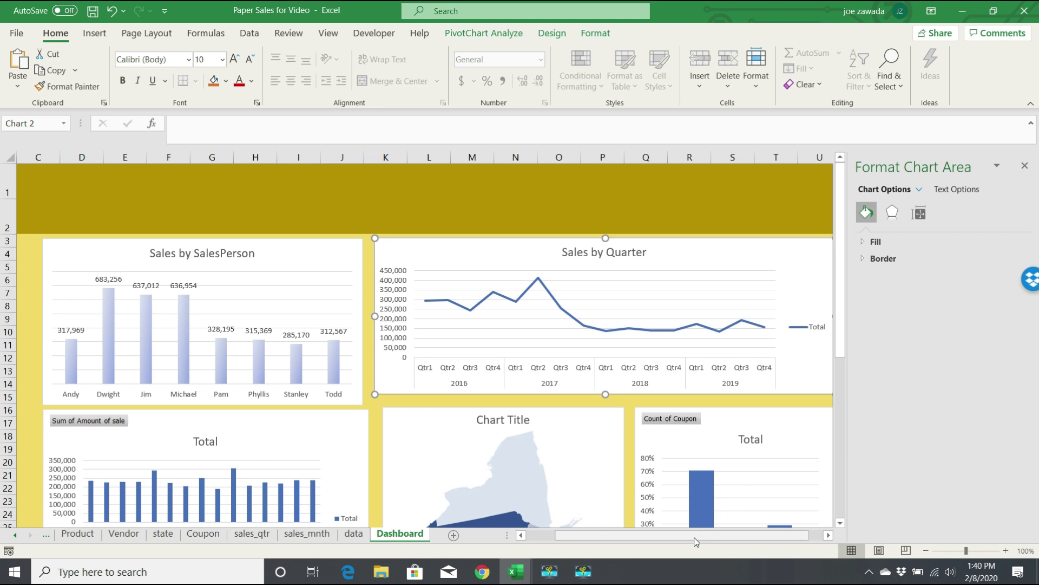
scroll(715, 371, "right", 1)
scroll(714, 371, "right", 1)
left_click(766, 327)
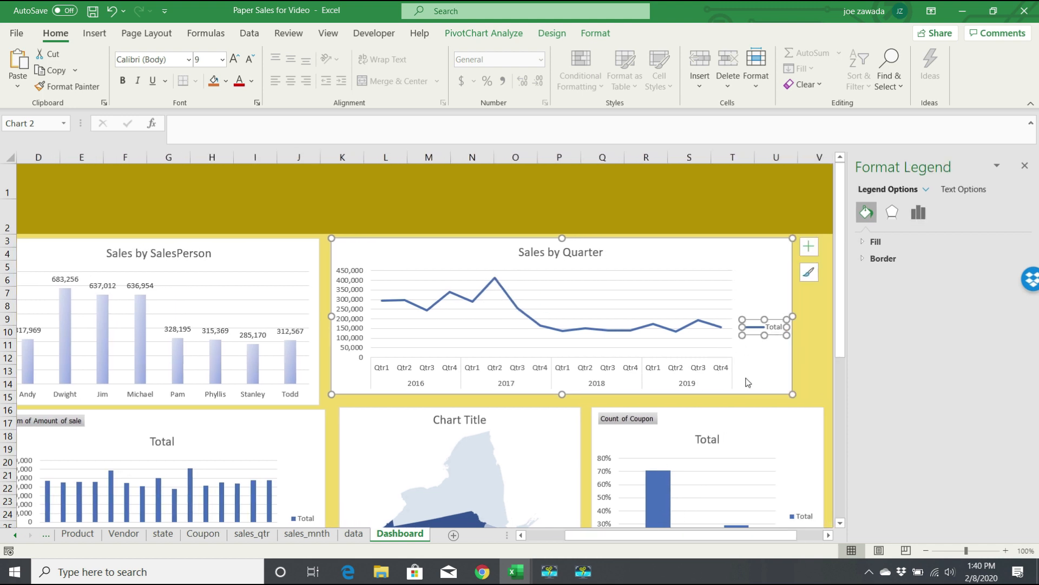
key("Delete")
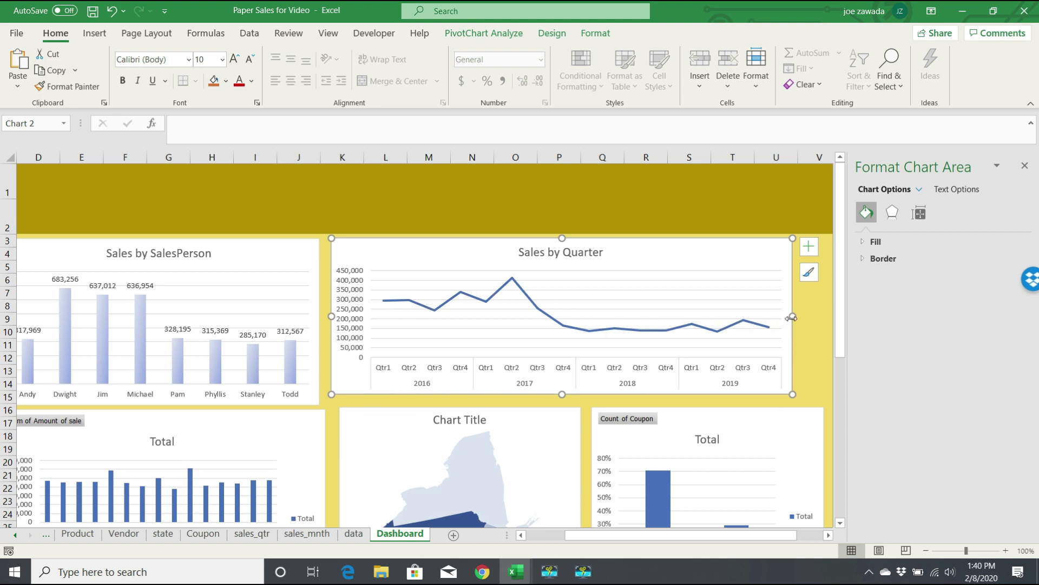
Widen the Sales by Quarter line chart so its right edge reaches about column V
left_click_drag(792, 317, 819, 317)
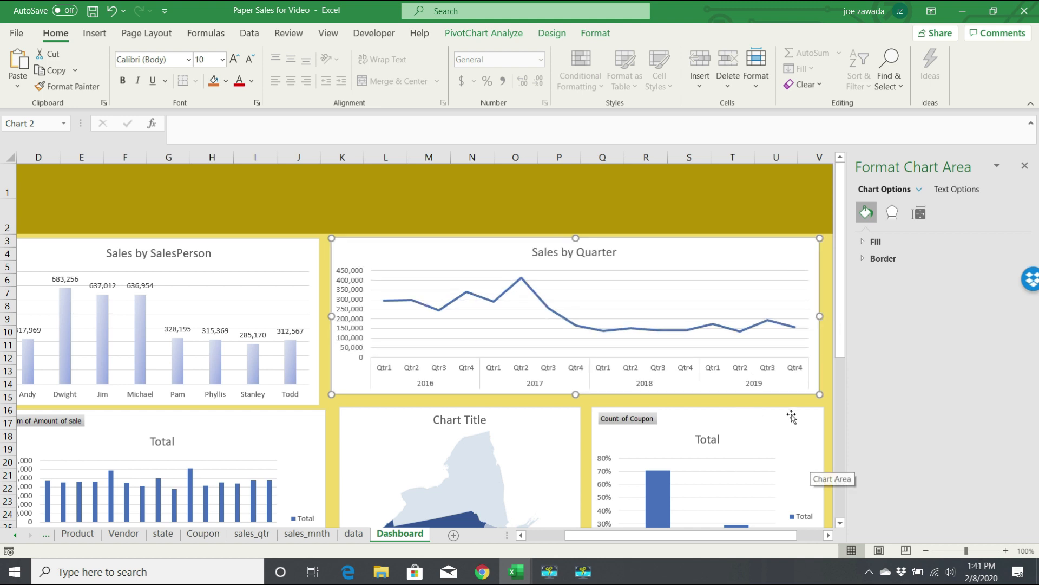
Hide all field buttons on the vendor sales chart and delete its legend
left_click_drag(616, 537, 598, 537)
left_click_drag(841, 301, 848, 356)
right_click(175, 271)
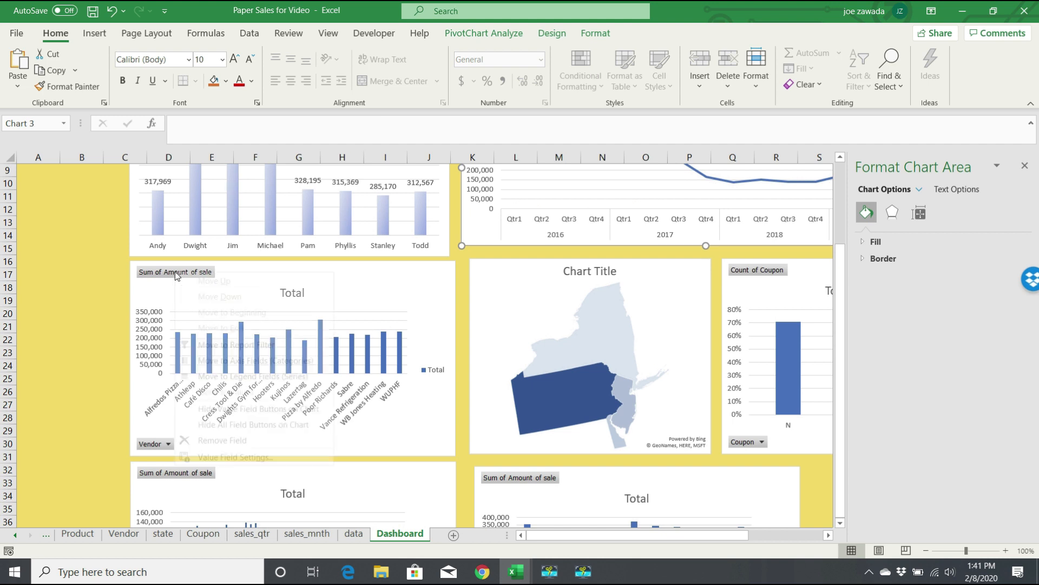
left_click(246, 428)
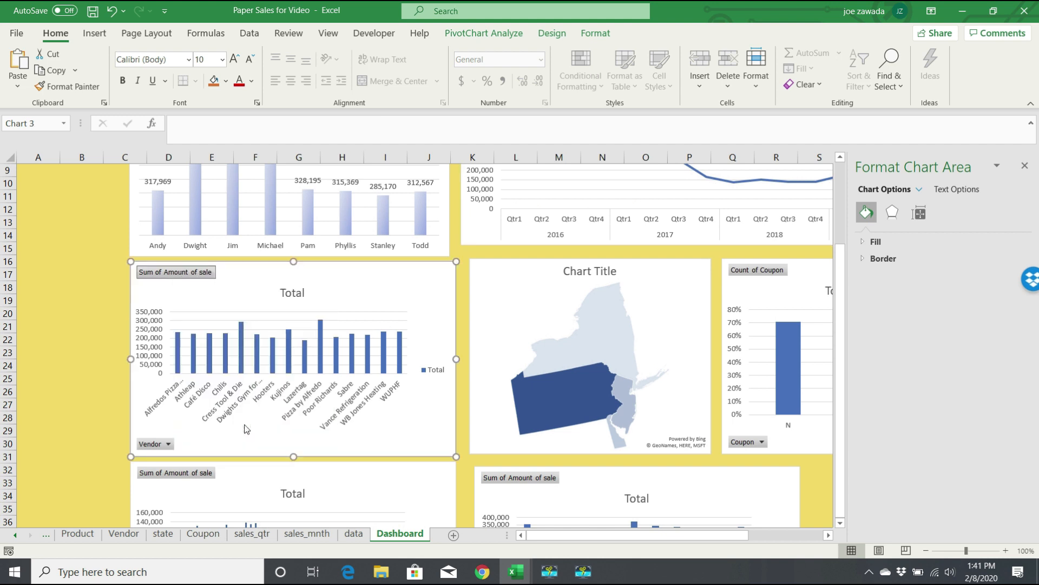
left_click(439, 373)
key("Delete")
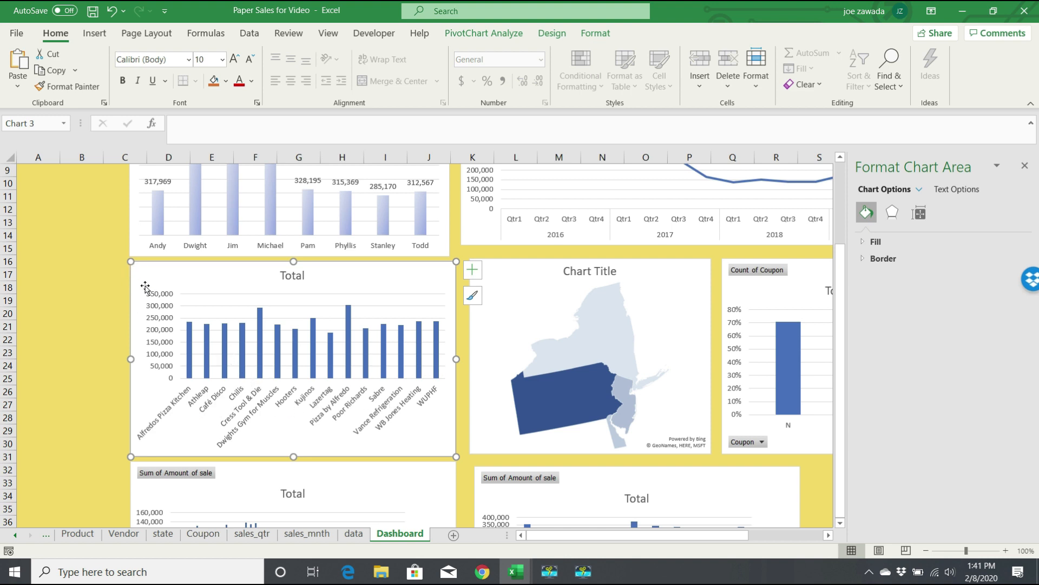
Change the vendor sales chart from columns to a Stacked Bar chart
right_click(225, 336)
left_click(280, 430)
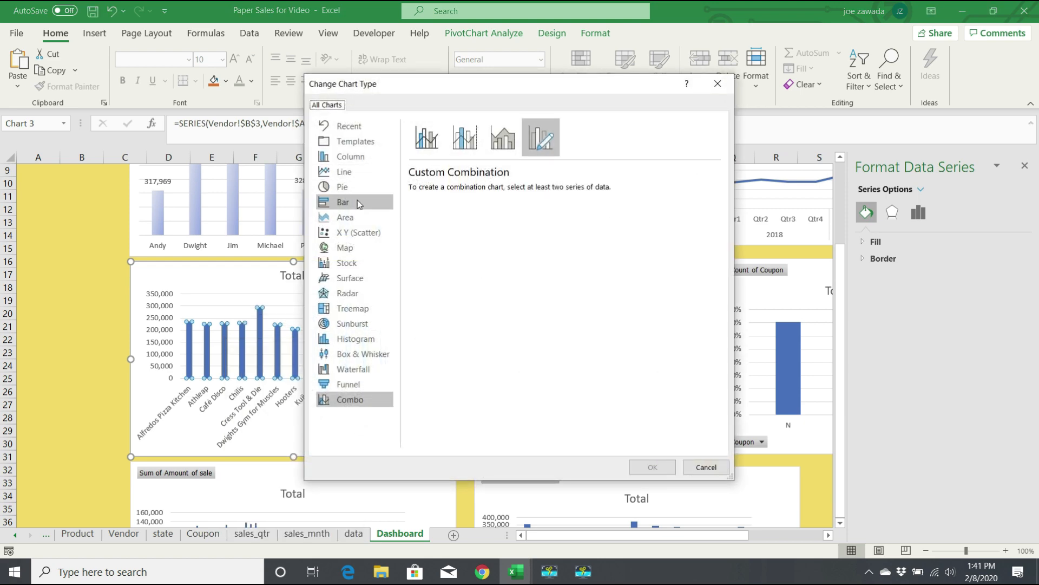
left_click(355, 200)
mouse_move(447, 207)
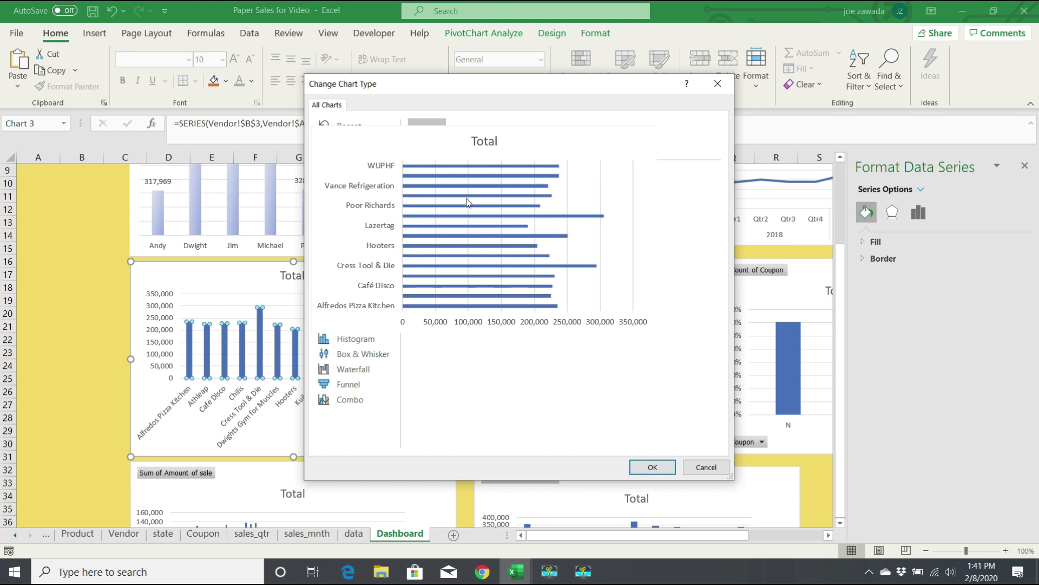
left_click(466, 142)
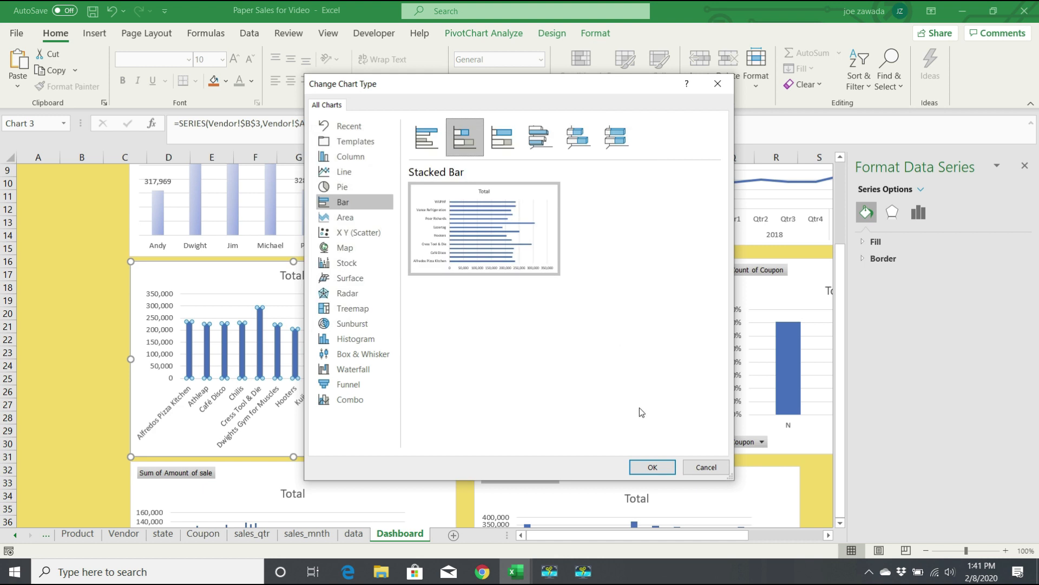
left_click(652, 468)
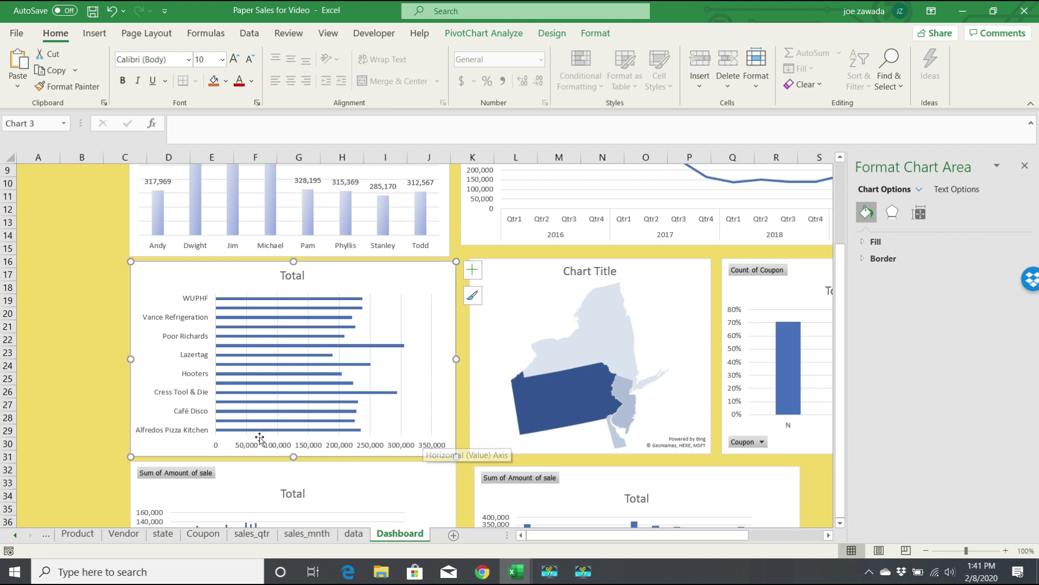
Fill the bars of the vendor sales chart with the dark orange theme color
right_click(270, 305)
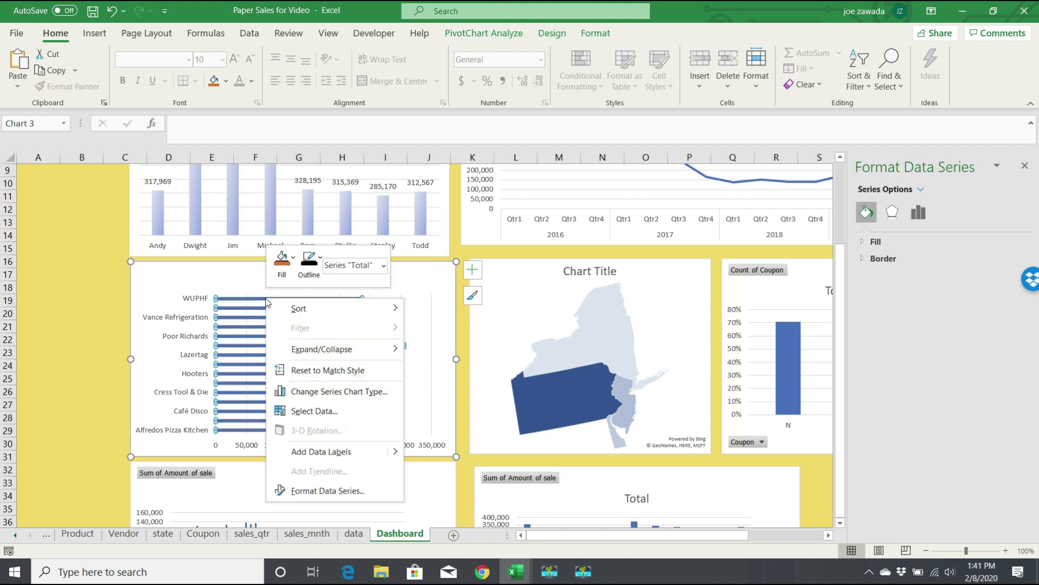
left_click(289, 263)
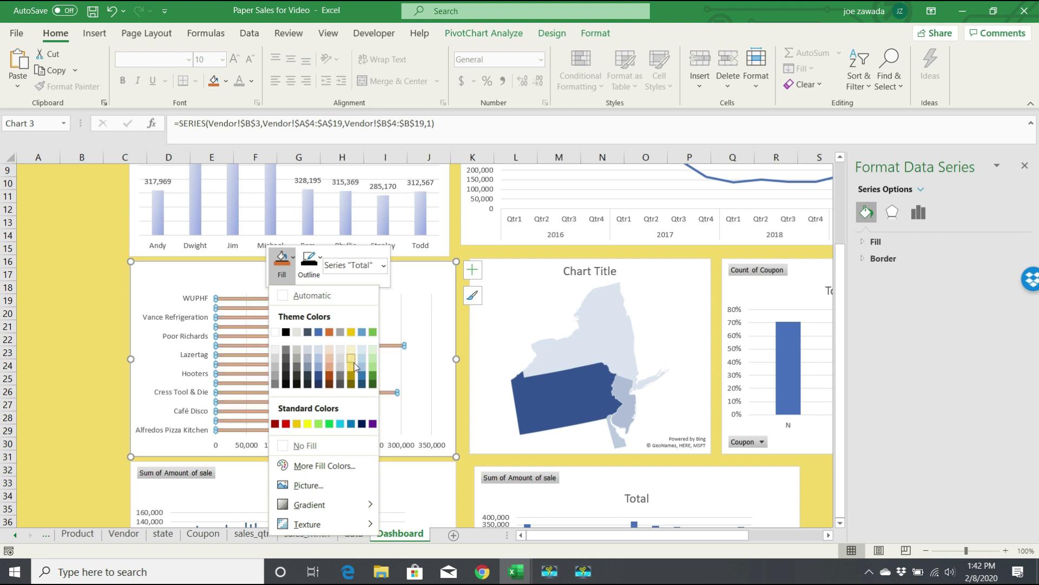
left_click(330, 377)
left_click(412, 285)
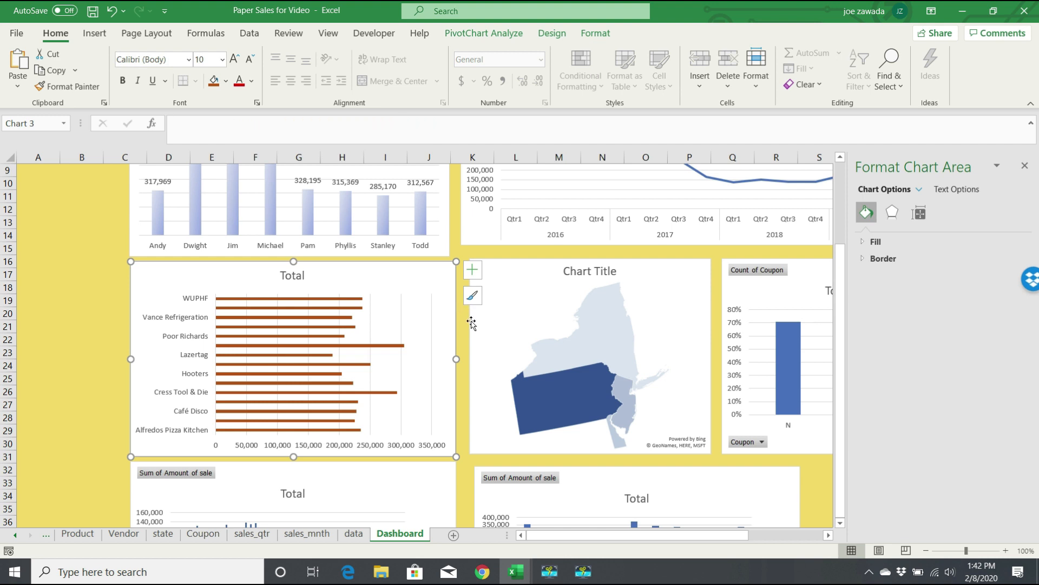
Rename the map chart's title to "Sales by State"
left_click(553, 311)
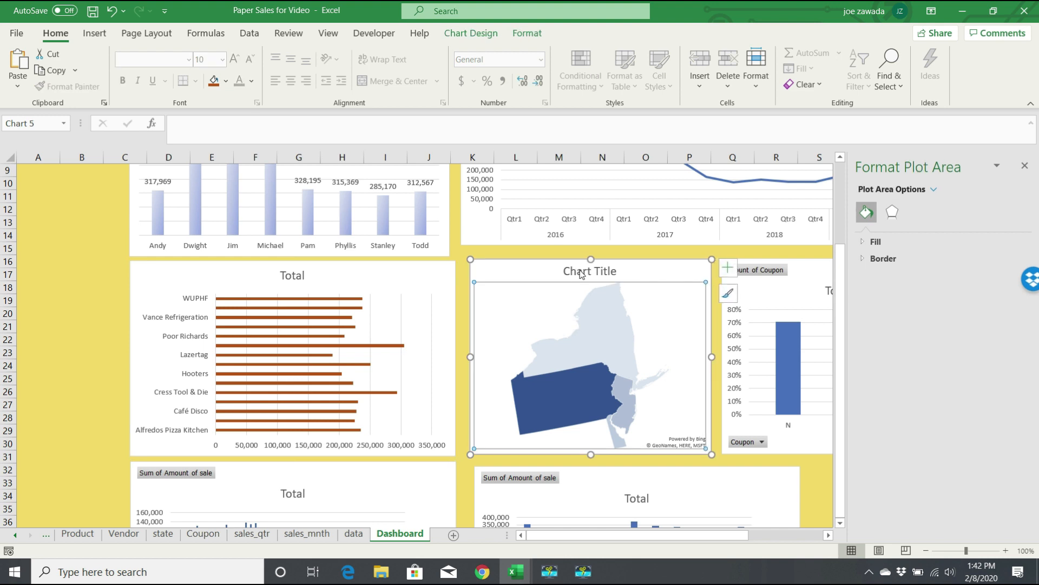
left_click(580, 273)
left_click_drag(565, 272, 621, 273)
type("Sales")
type("by State")
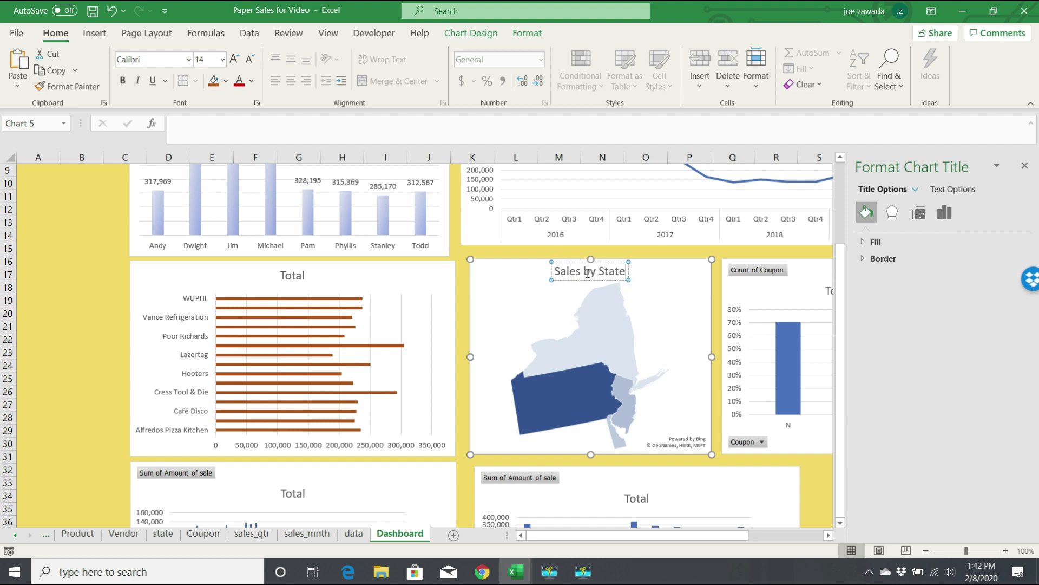
left_click(515, 282)
left_click(577, 275)
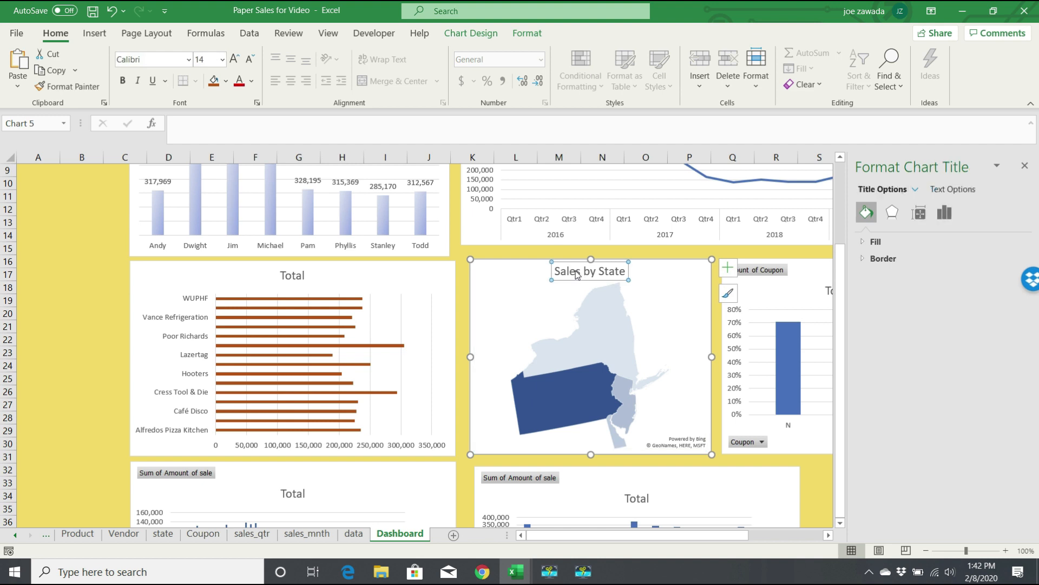
left_click(671, 312)
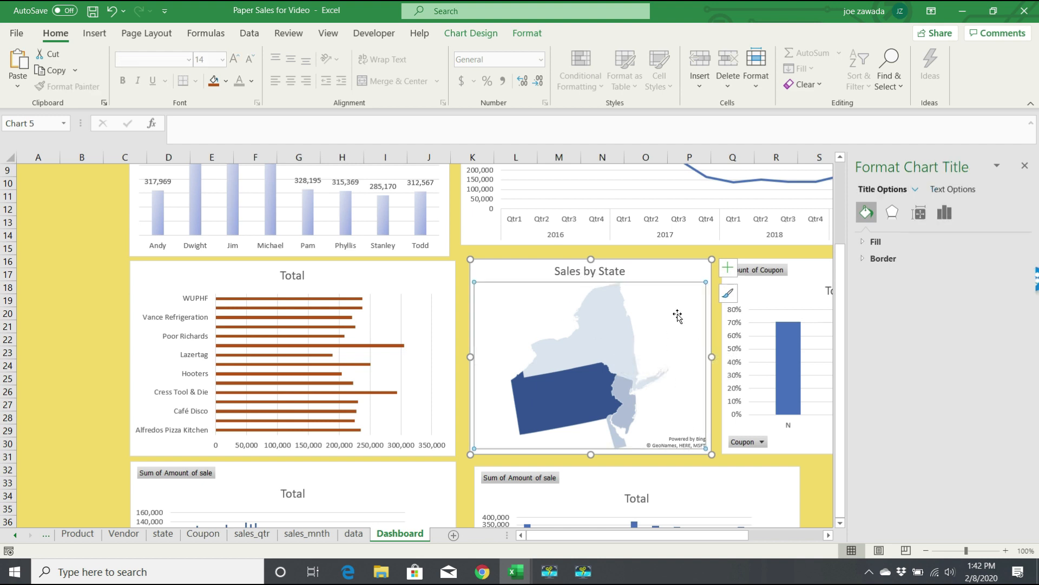
left_click(663, 274)
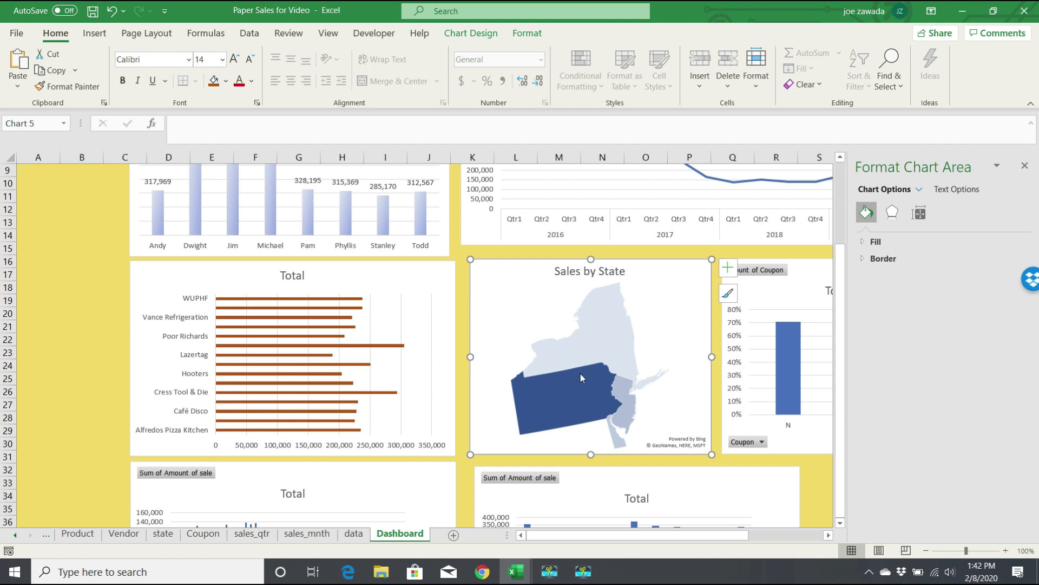
Try adding data labels to the Sales by State map, and delete them again
right_click(559, 385)
left_click(558, 385)
right_click(559, 386)
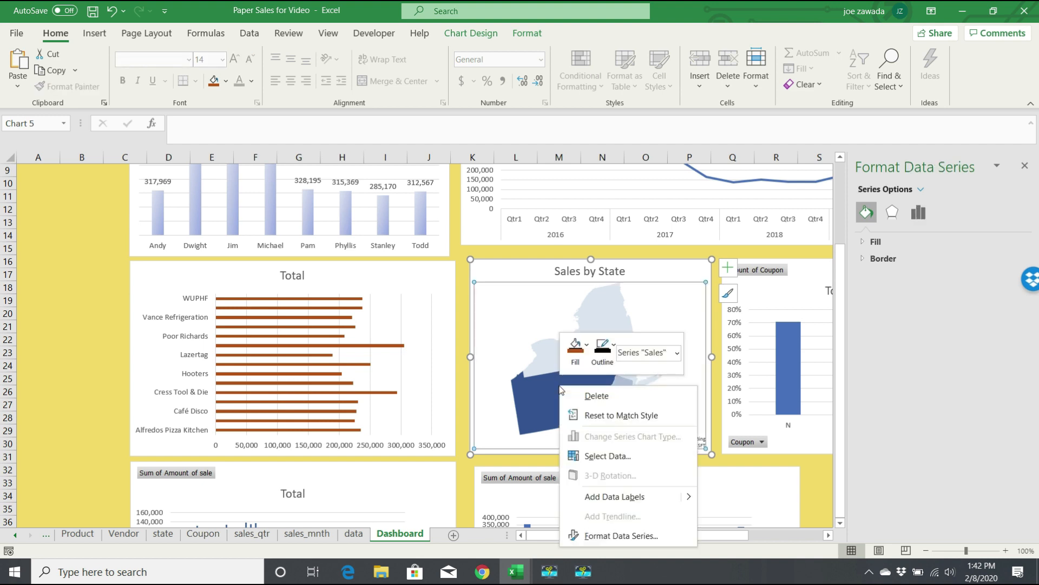
left_click(620, 495)
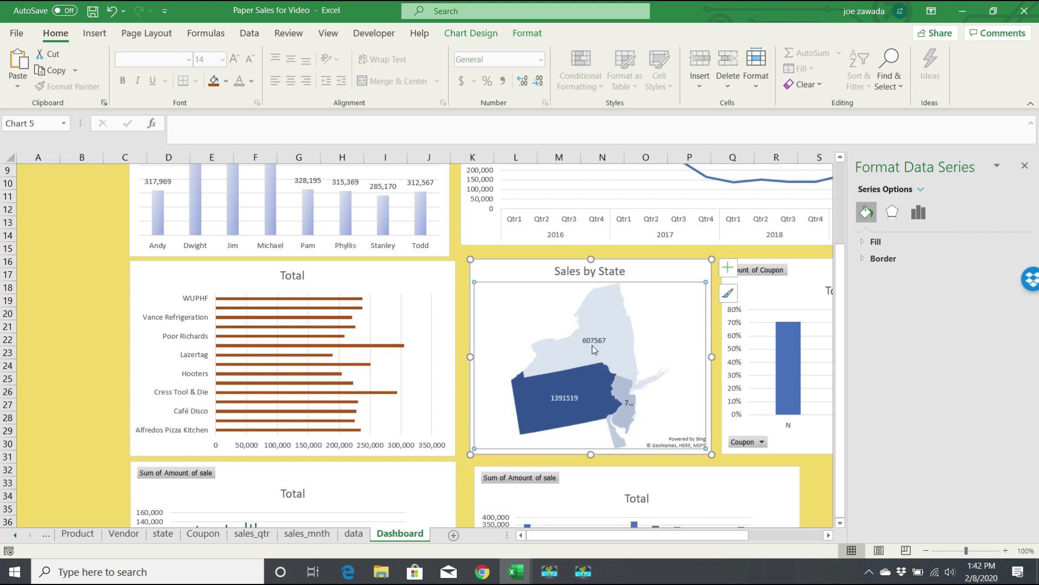
right_click(569, 398)
key("Escape")
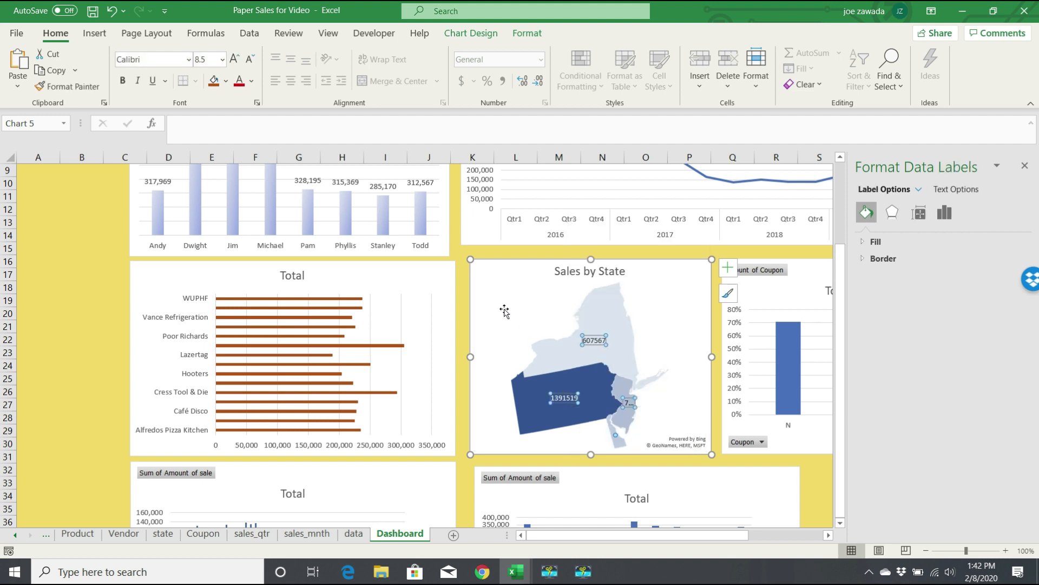
key("Delete")
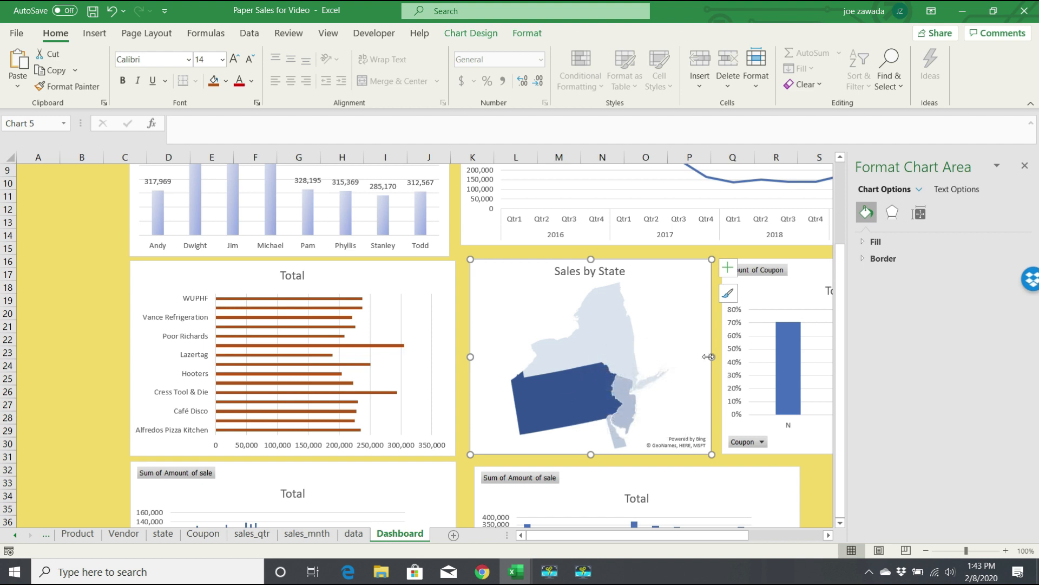
Narrow the Sales by State map chart by pulling in its right edge to about the start of column P
left_click_drag(704, 356, 675, 358)
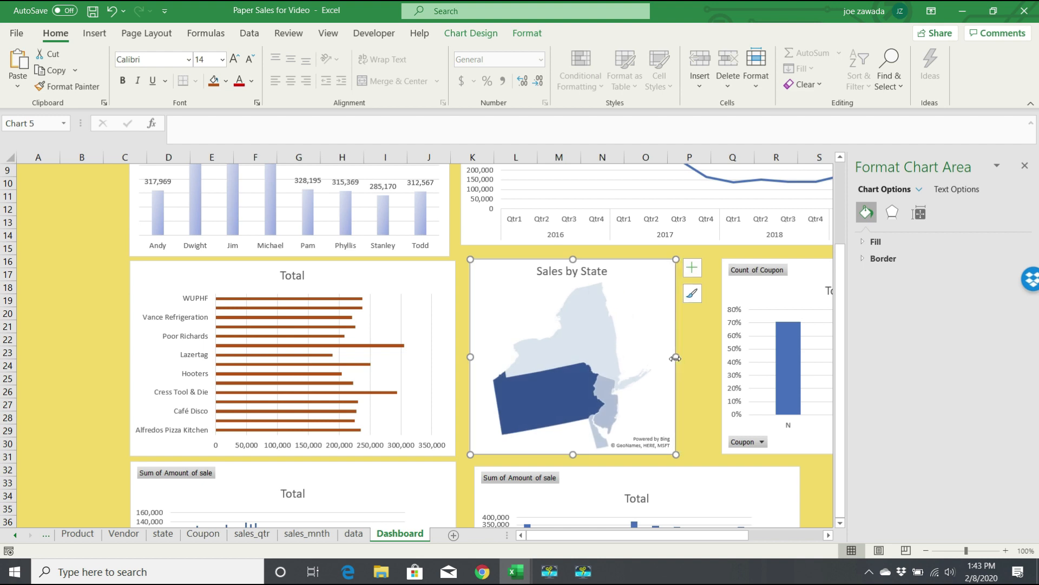
left_click(696, 358)
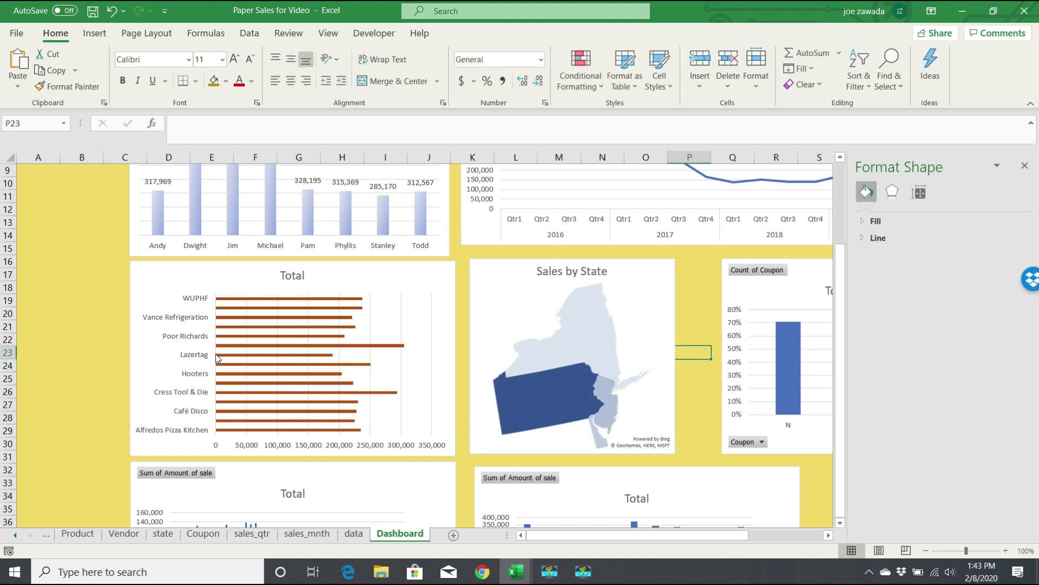
Hide all field buttons on the coupon count chart
left_click_drag(528, 535, 602, 535)
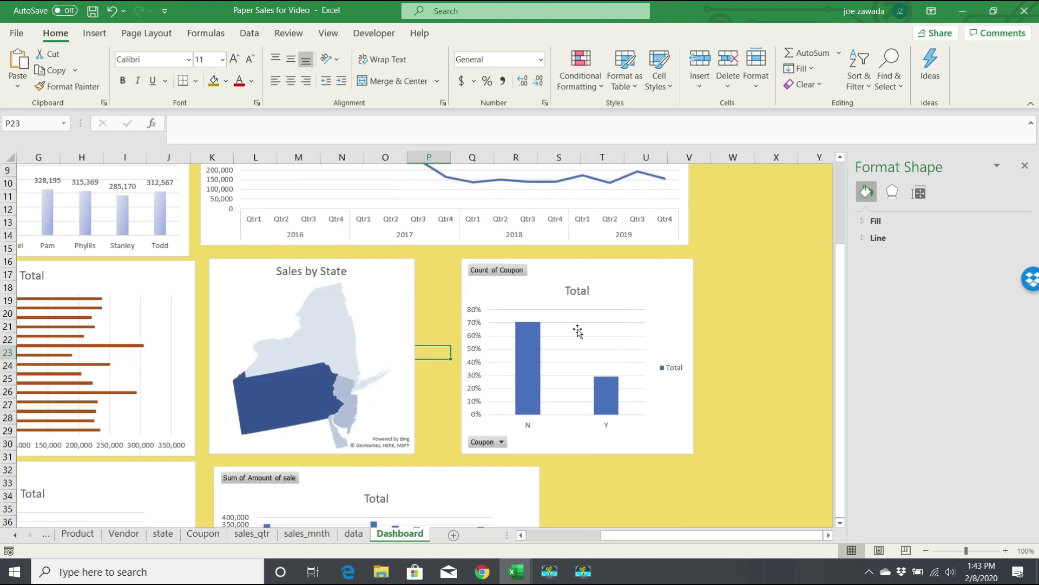
right_click(494, 272)
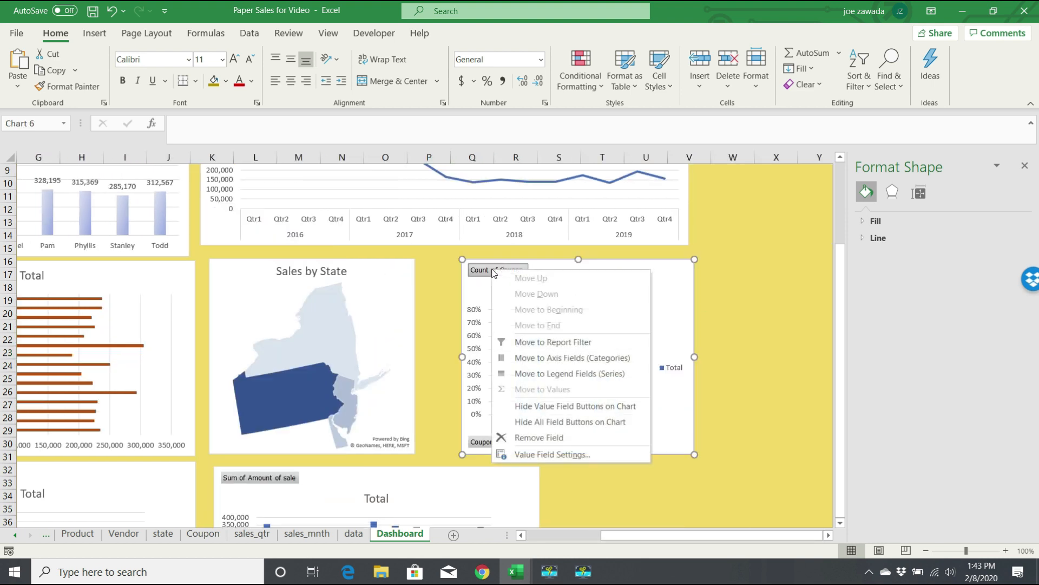
left_click(570, 422)
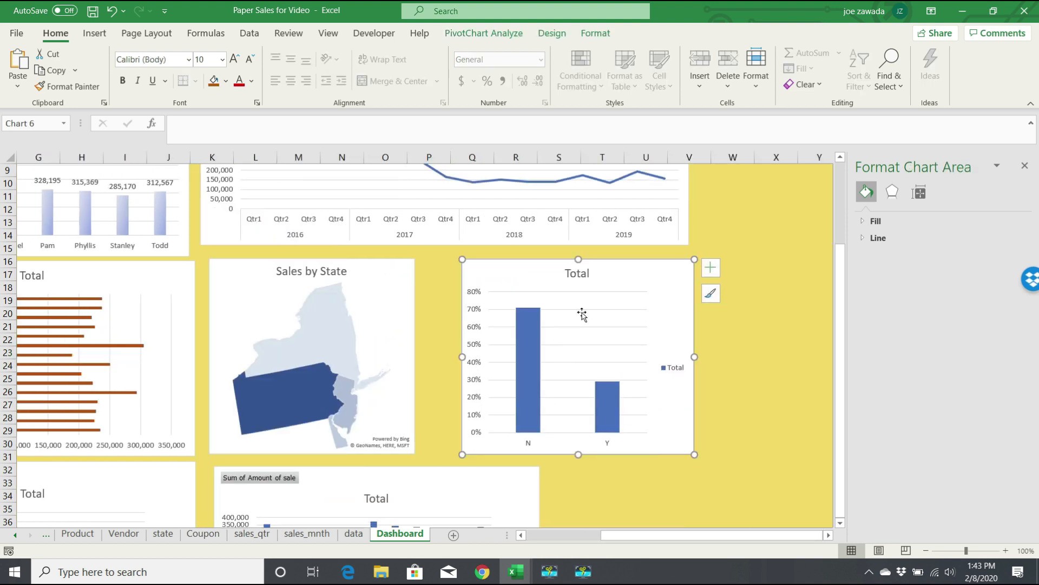
Change the coupon chart from clustered columns to a Doughnut chart
right_click(578, 327)
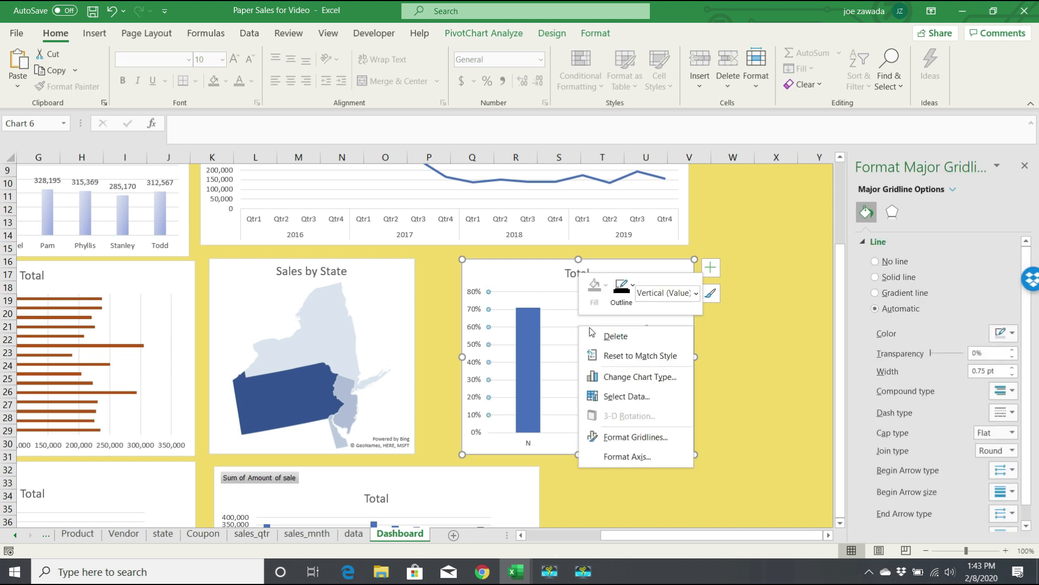
left_click(639, 377)
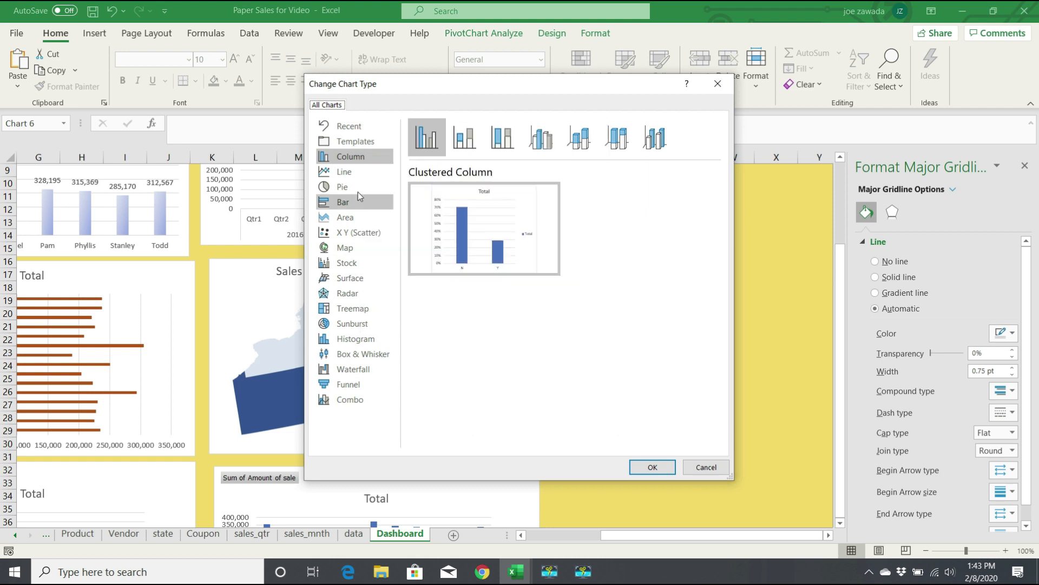
left_click(348, 190)
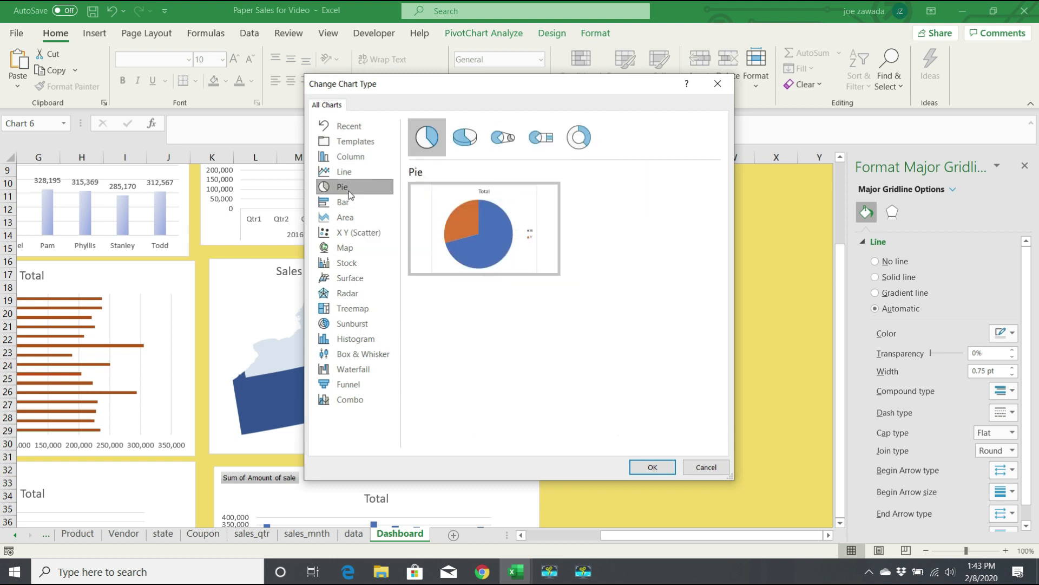
left_click(568, 146)
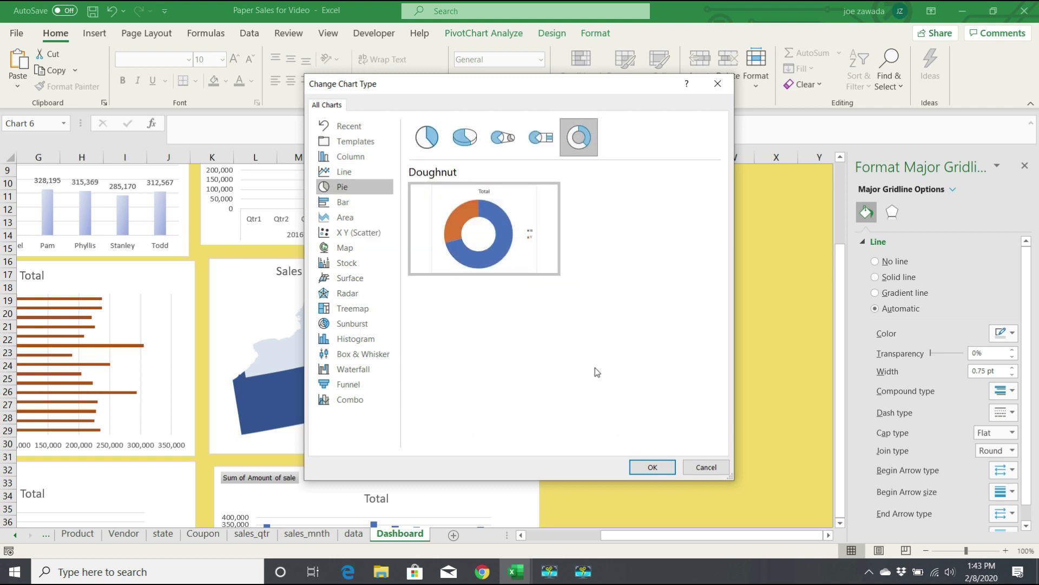
left_click(653, 467)
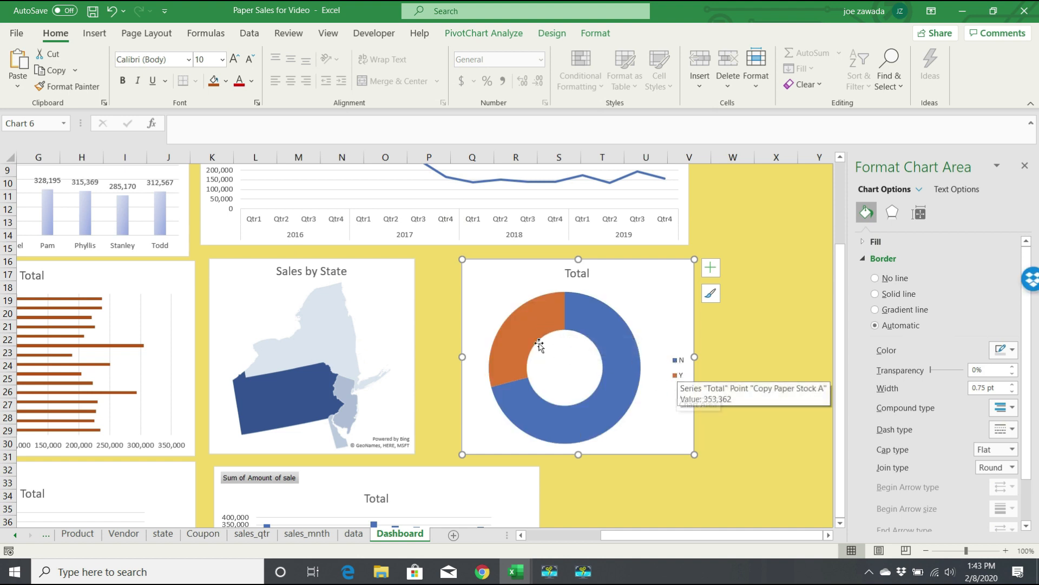
mouse_move(519, 329)
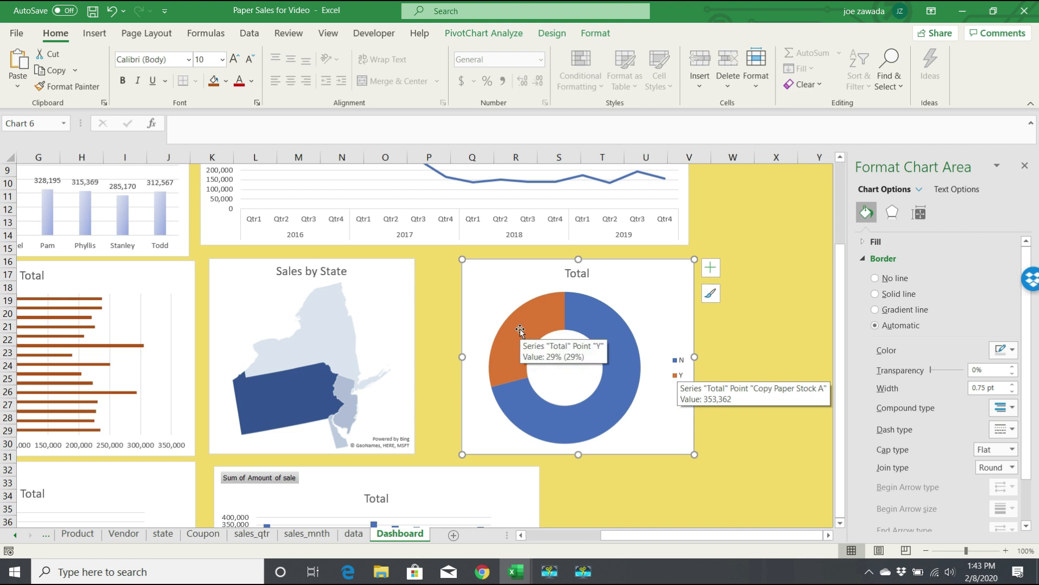
Replace the doughnut chart's title with "Discount"
left_click(569, 273)
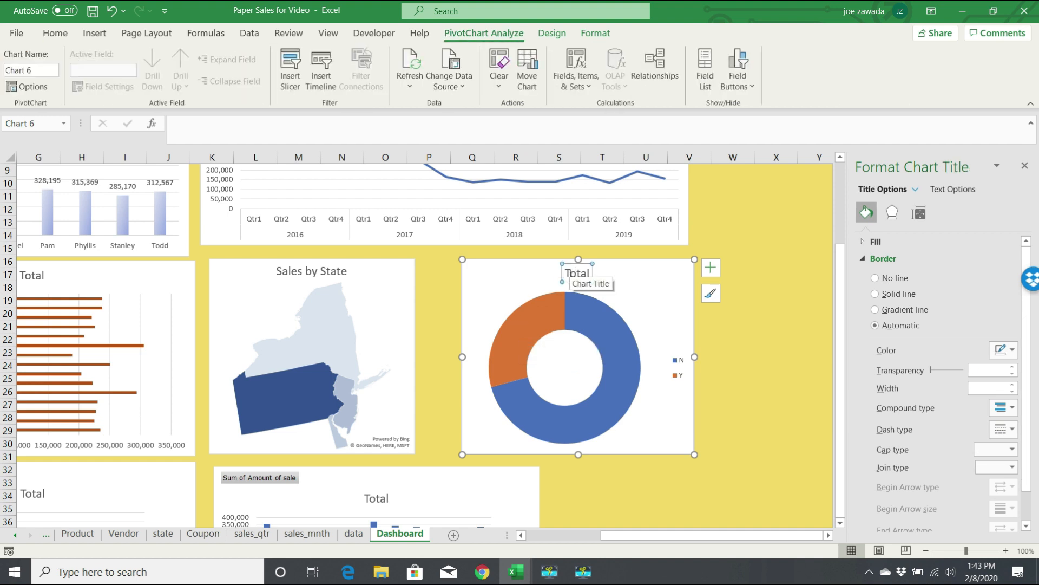
double_click(590, 273)
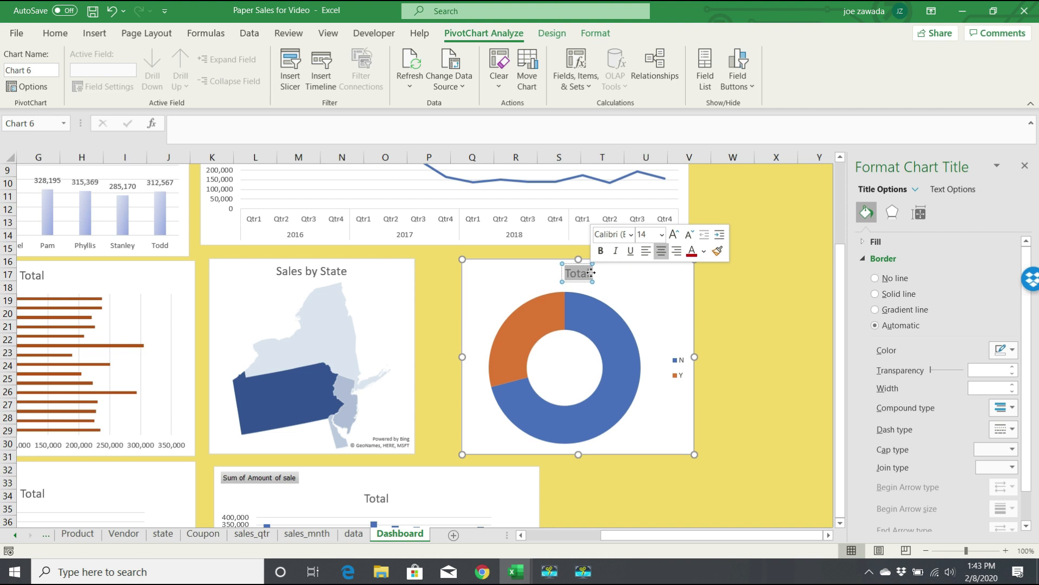
type("Discount")
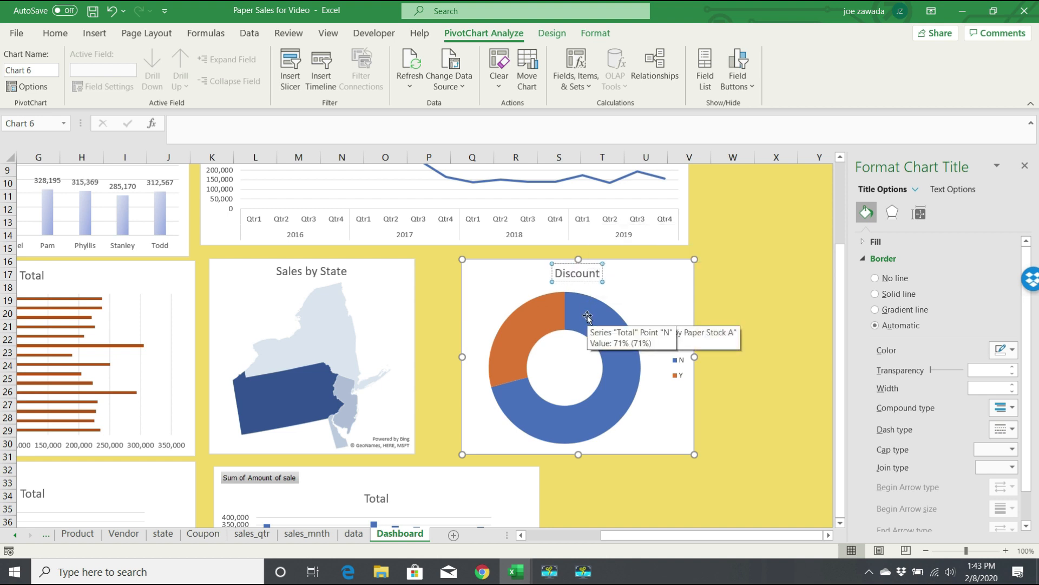
Add data labels to the Discount doughnut chart and set their font color to white
right_click(587, 315)
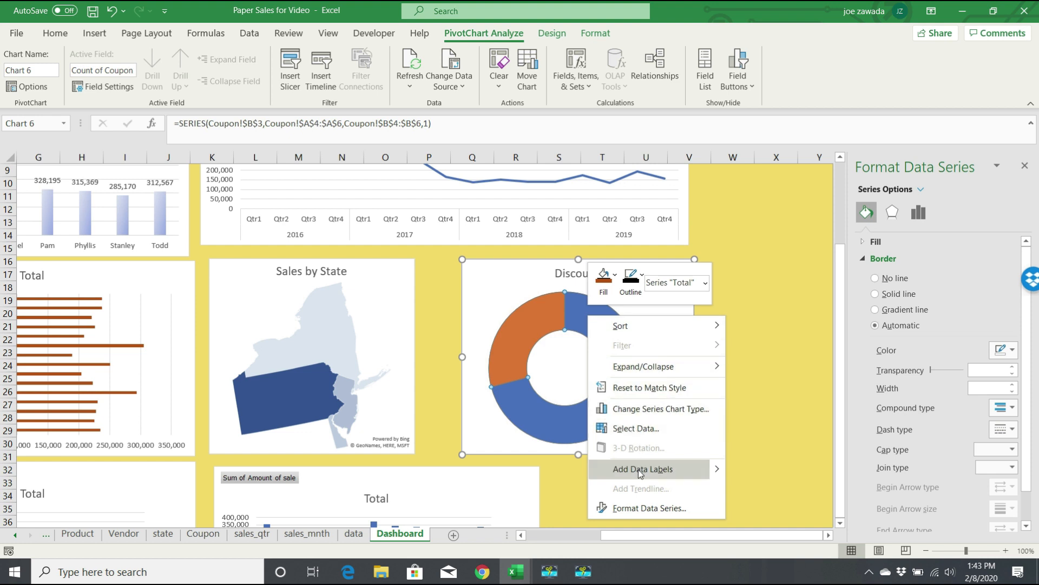
left_click(669, 474)
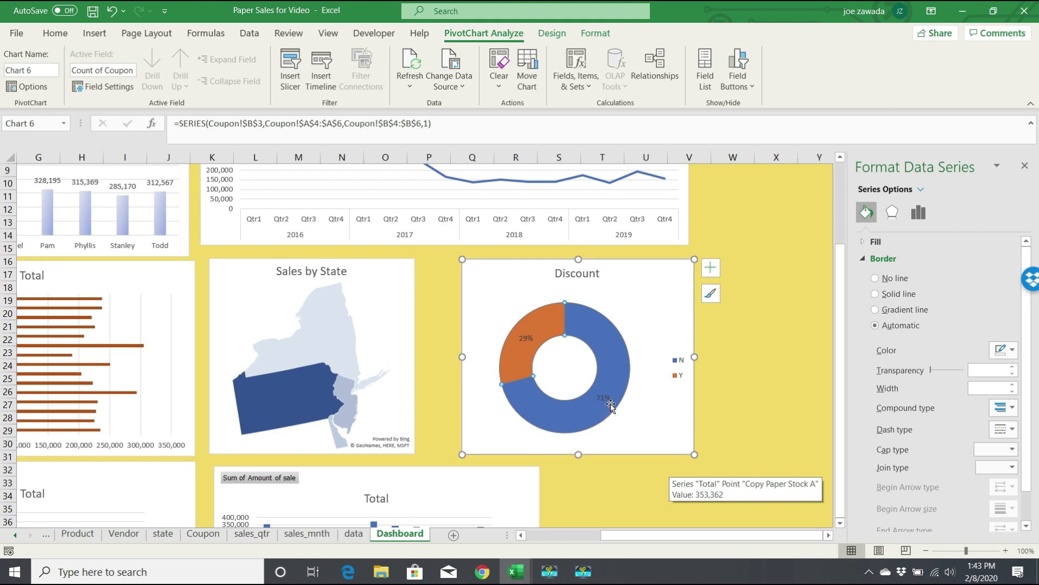
left_click(526, 340)
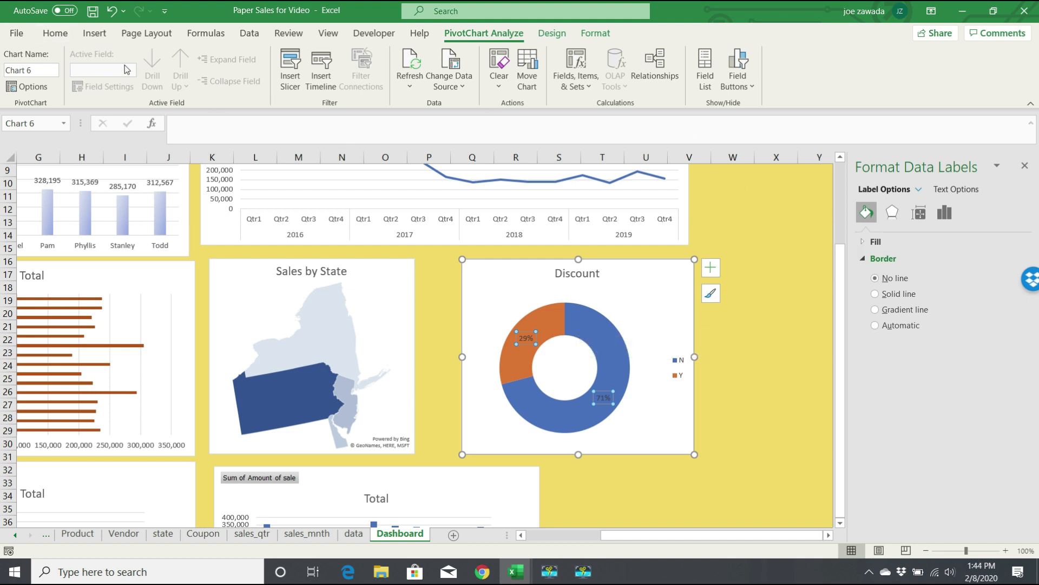
left_click(56, 33)
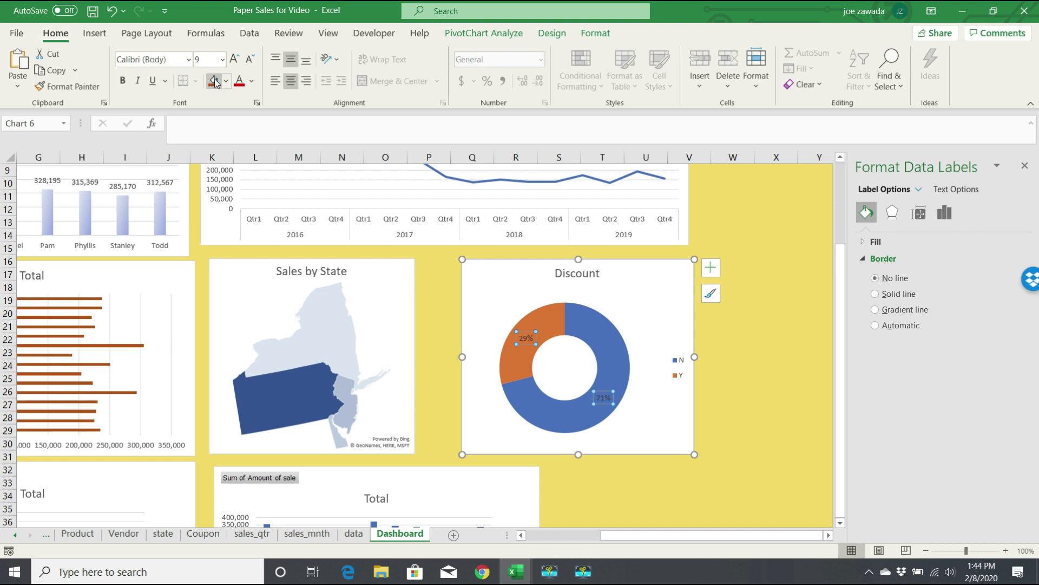
left_click(251, 81)
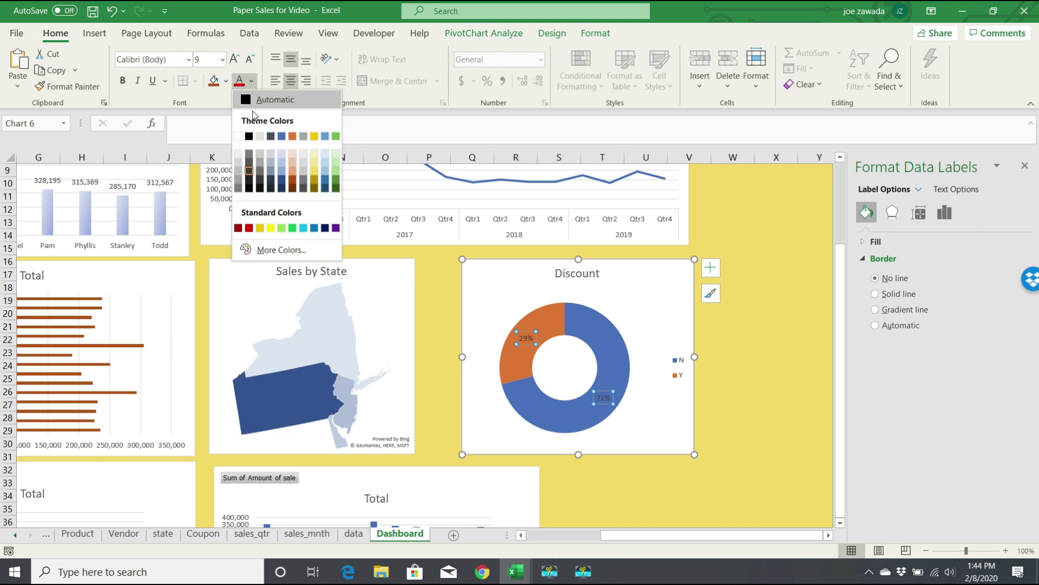
left_click(238, 137)
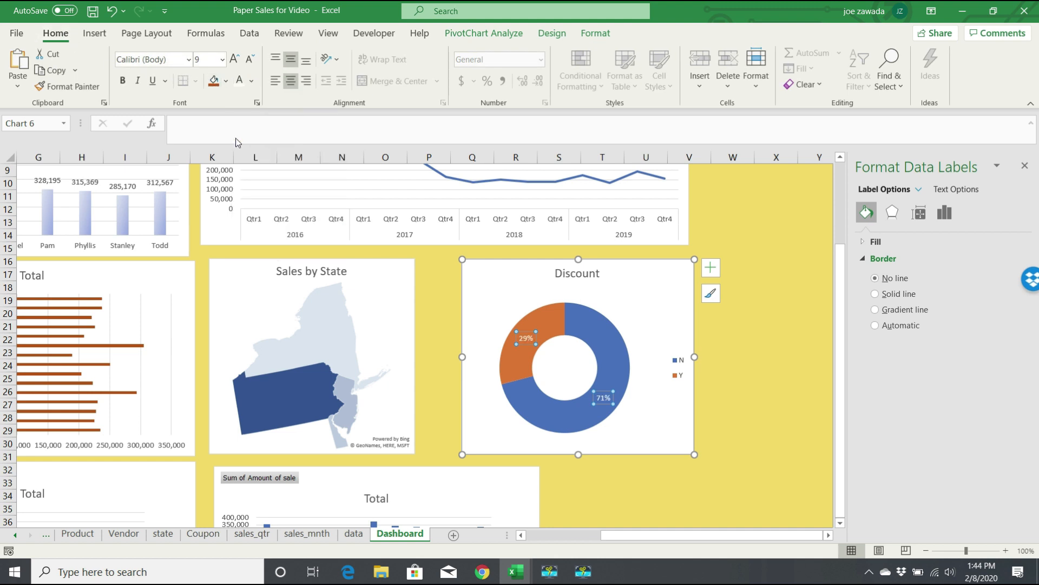
Make the doughnut's data labels bold and increase their font size to 12
left_click(234, 59)
left_click(234, 58)
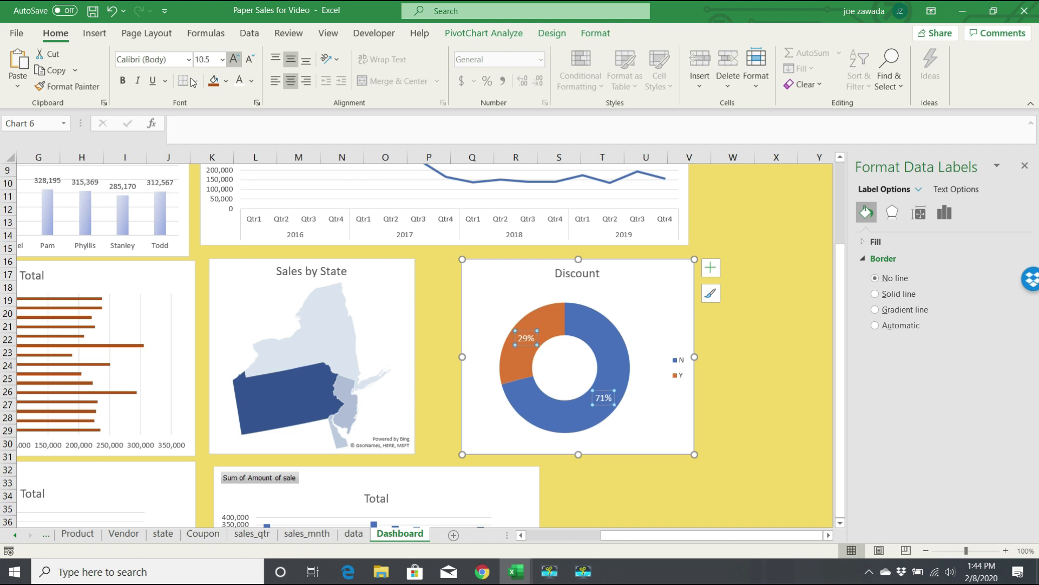
left_click(122, 80)
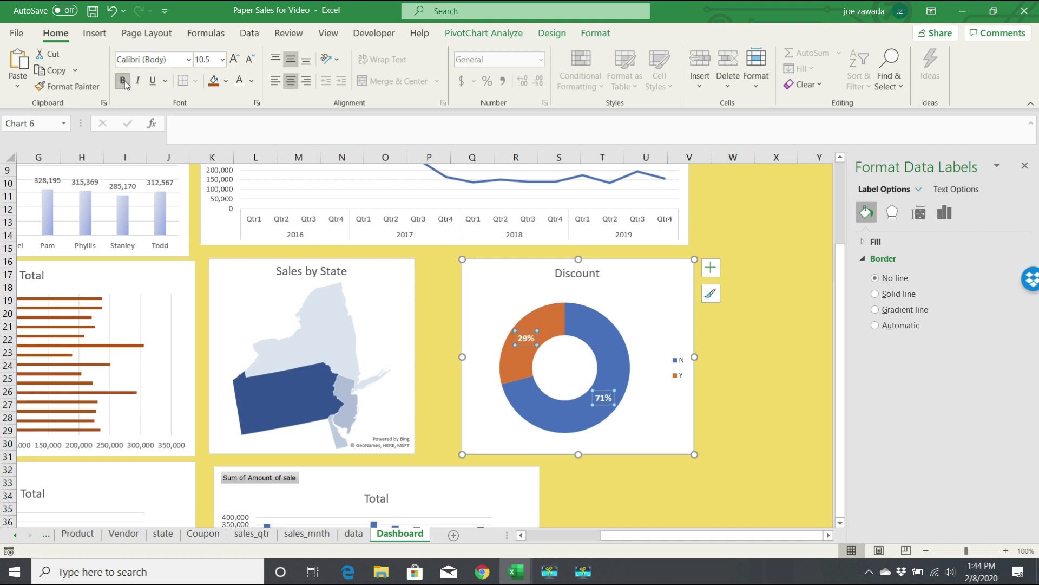
left_click(234, 59)
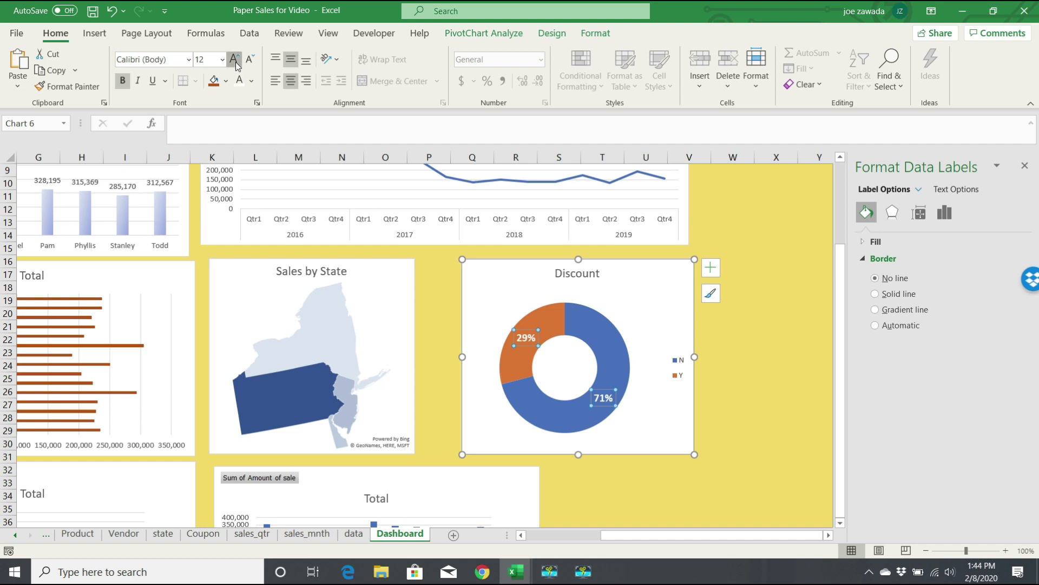
left_click(621, 296)
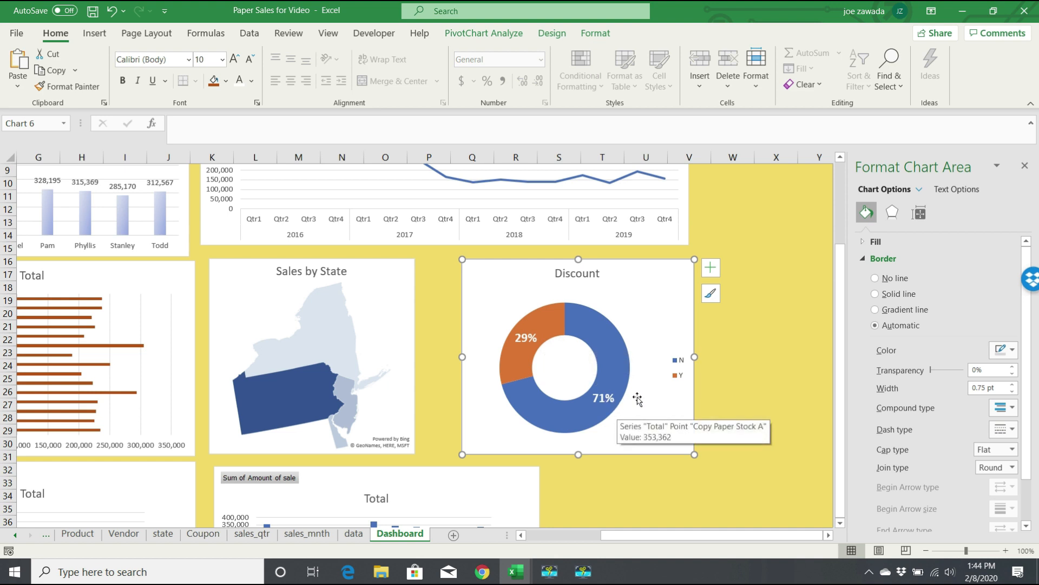
Enlarge the Discount chart's legend box up and toward the doughnut ring
left_click(676, 370)
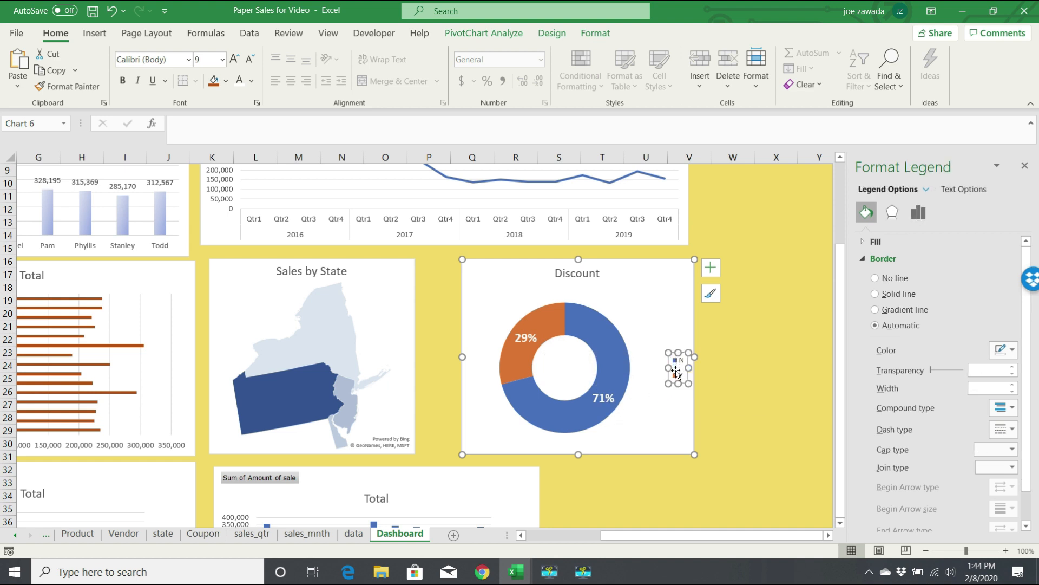
left_click_drag(668, 351, 639, 328)
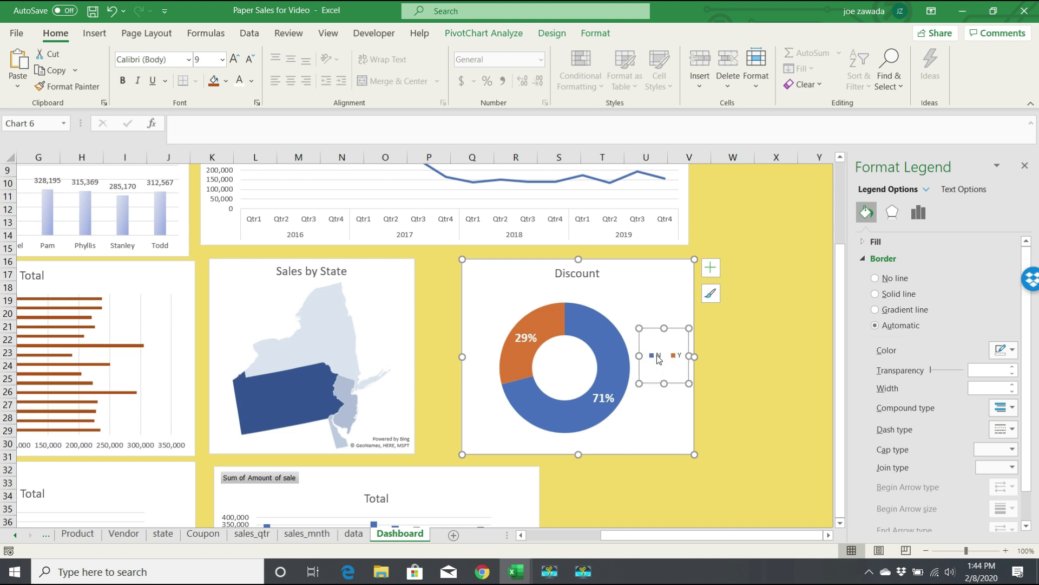
left_click(660, 355)
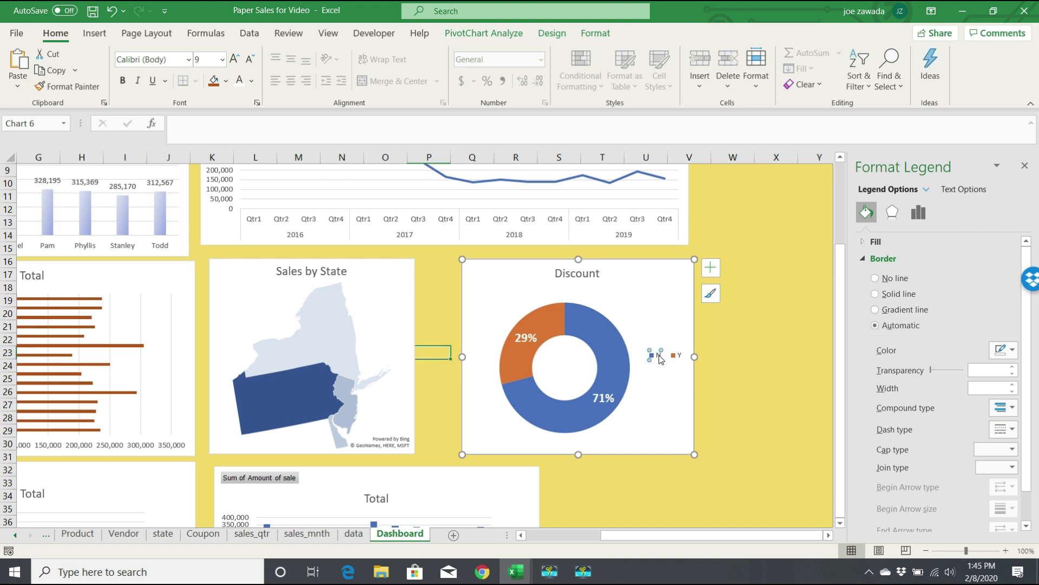
Increase the font size of the Discount legend's Y entry by nine increments
left_click(675, 356)
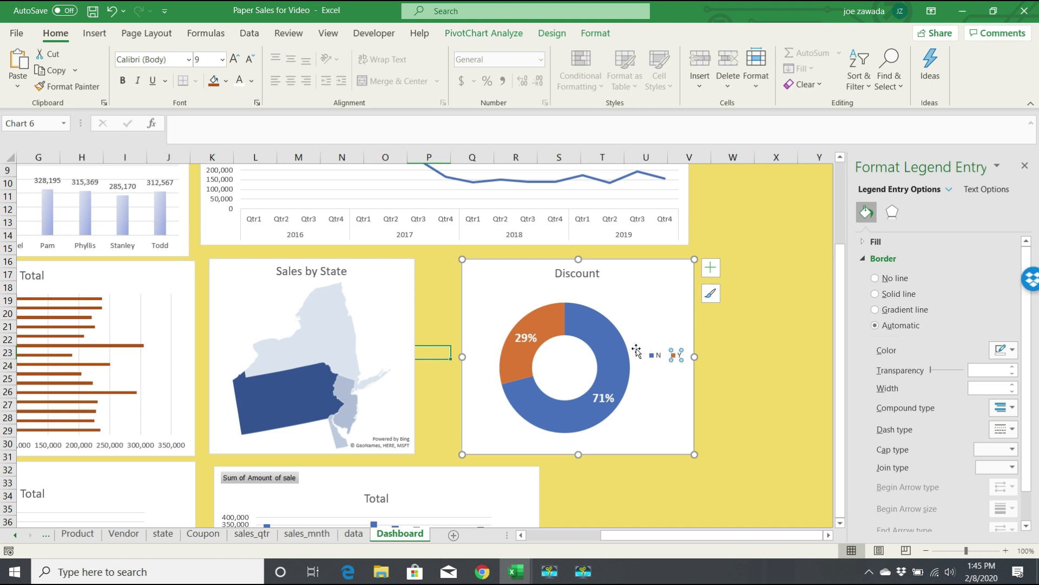
left_click(235, 59)
left_click(235, 59)
left_click(235, 61)
left_click(235, 61)
left_click(235, 61)
left_click(235, 60)
left_click(235, 61)
left_click(235, 60)
left_click(235, 61)
Increase the font size of the Discount legend's N entry by nine increments to match the Y entry
left_click(673, 342)
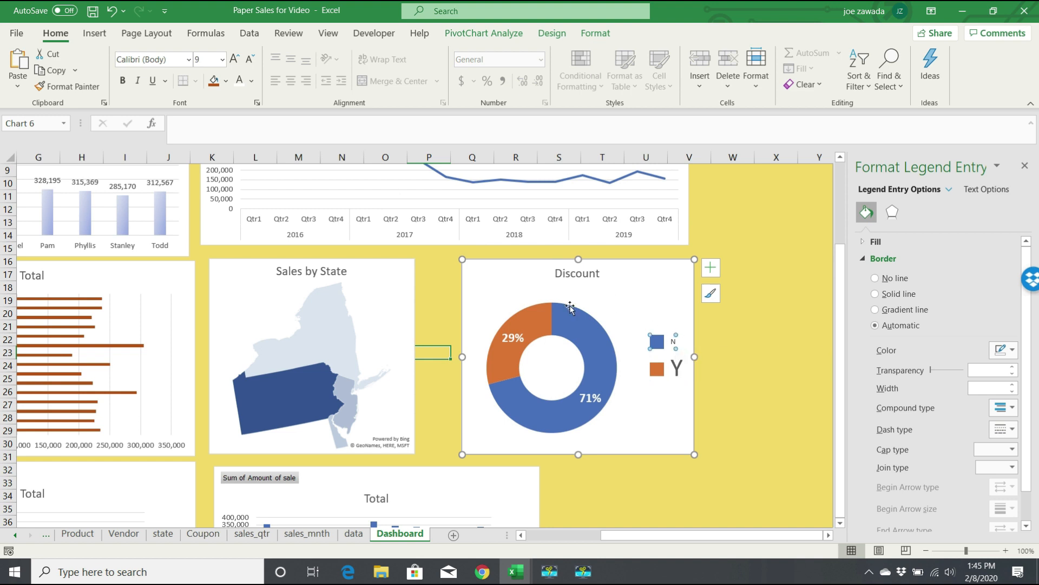
left_click(235, 59)
left_click(235, 59)
left_click(235, 60)
left_click(235, 60)
left_click(235, 59)
left_click(235, 60)
left_click(235, 59)
left_click(235, 60)
left_click(235, 59)
left_click(661, 407)
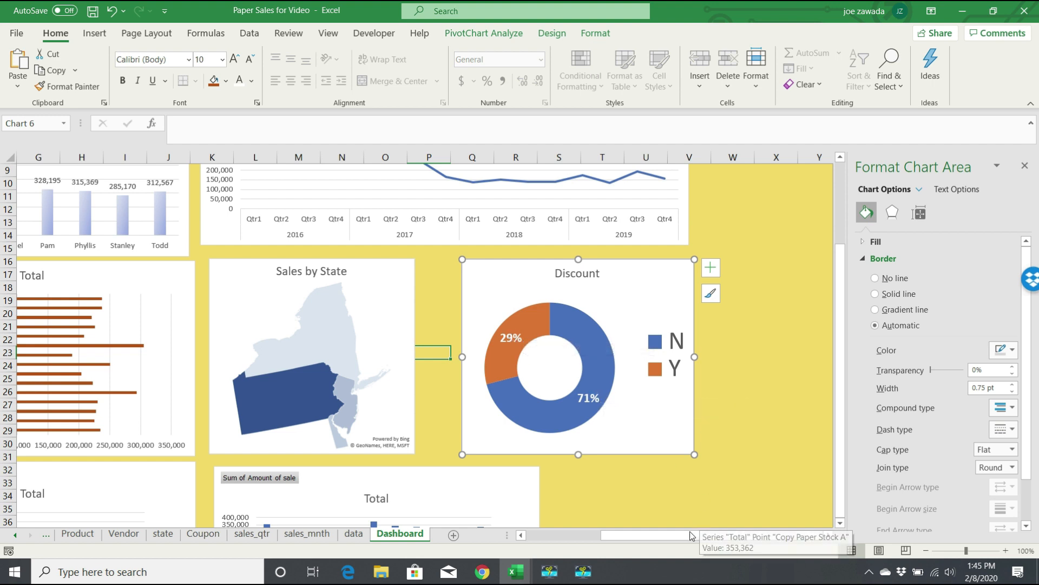
Hide all field buttons on the monthly sales chart and move the product sales chart right to start at about column N
left_click_drag(690, 534, 608, 535)
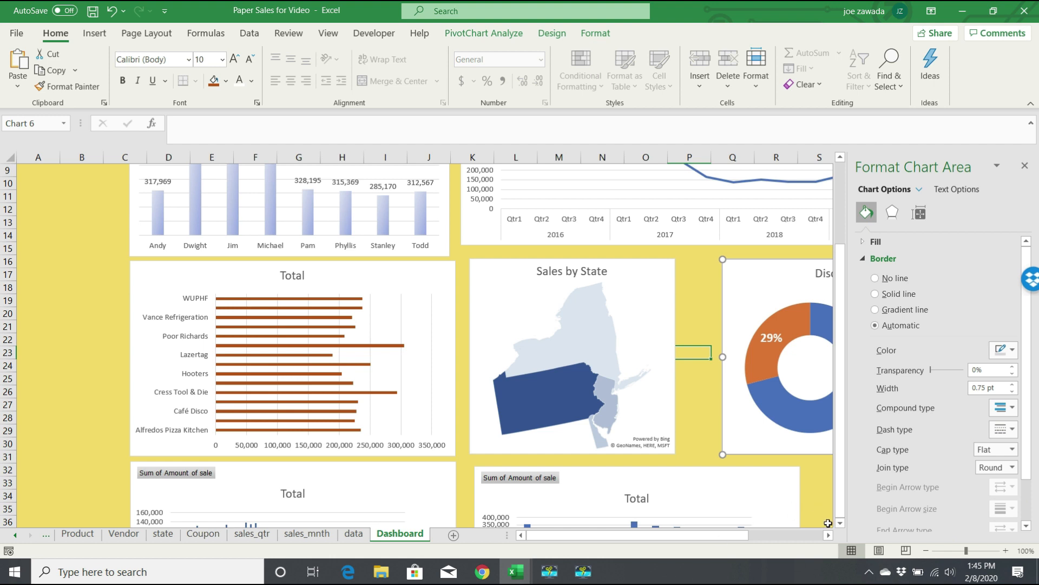
scroll(842, 525, "down", 5)
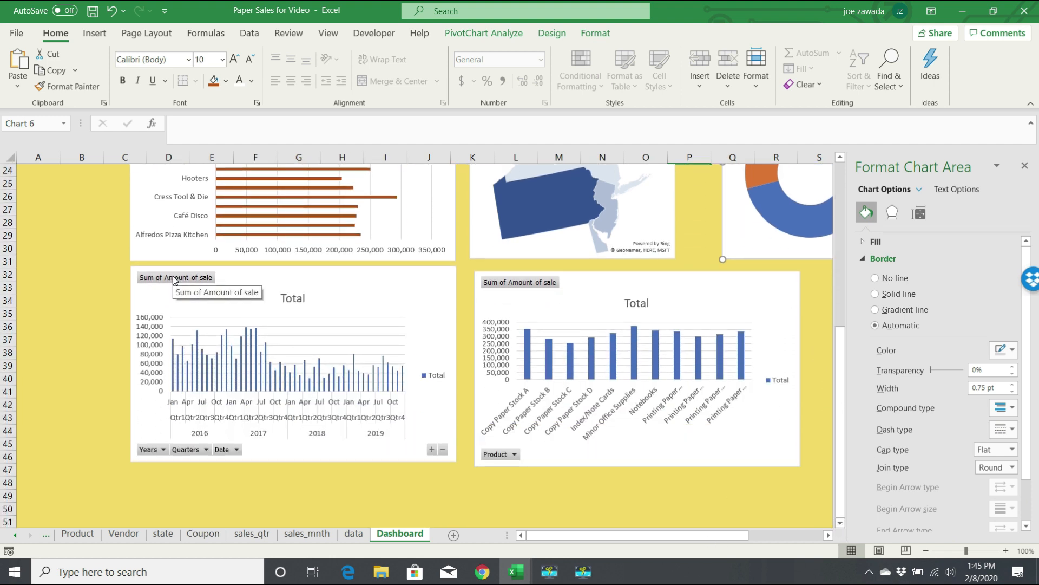
right_click(174, 278)
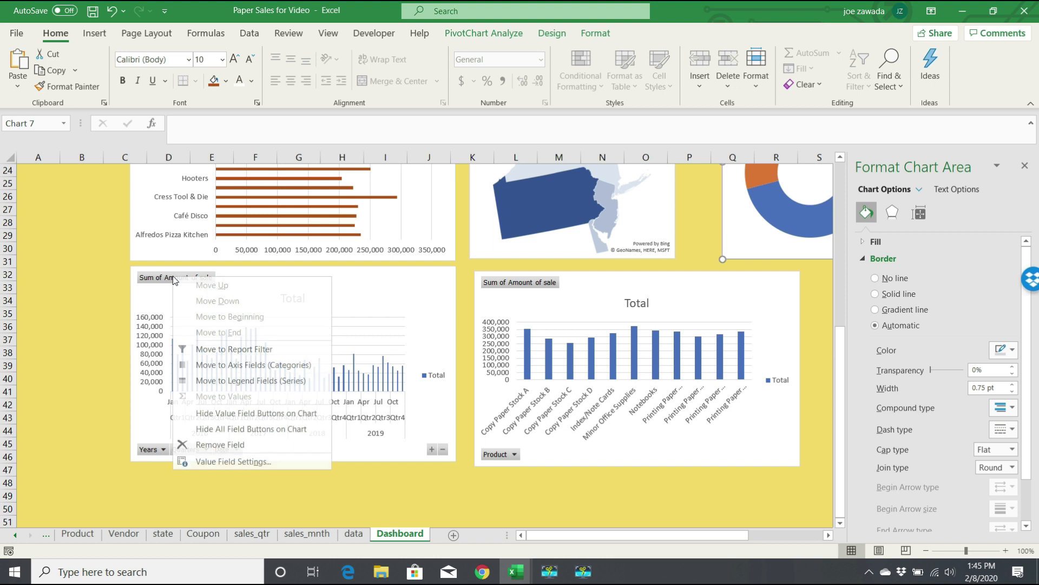
left_click(241, 428)
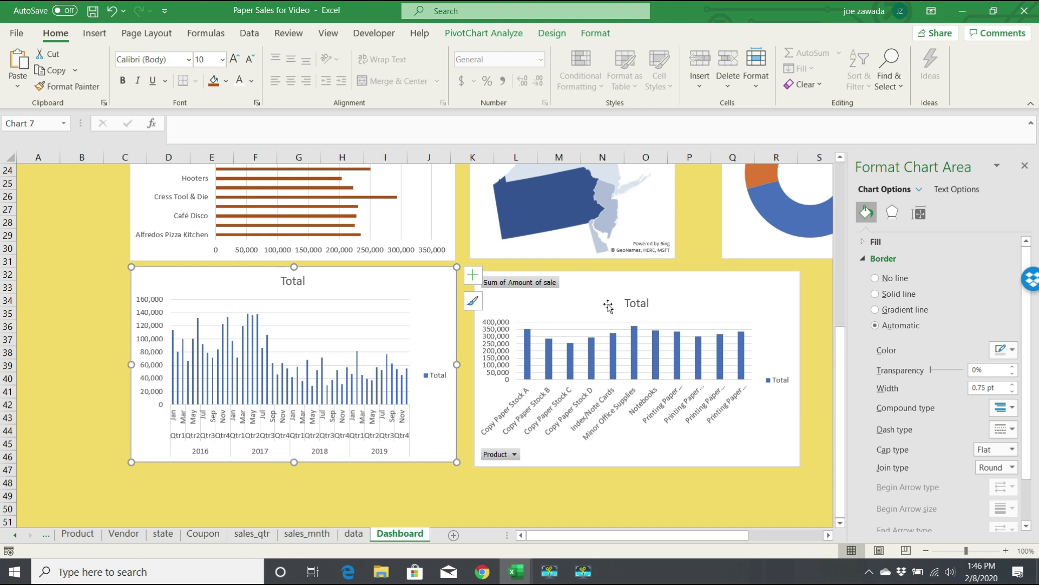
left_click_drag(591, 293, 698, 281)
Change the monthly sales chart from clustered columns to a Line chart
left_click(423, 307)
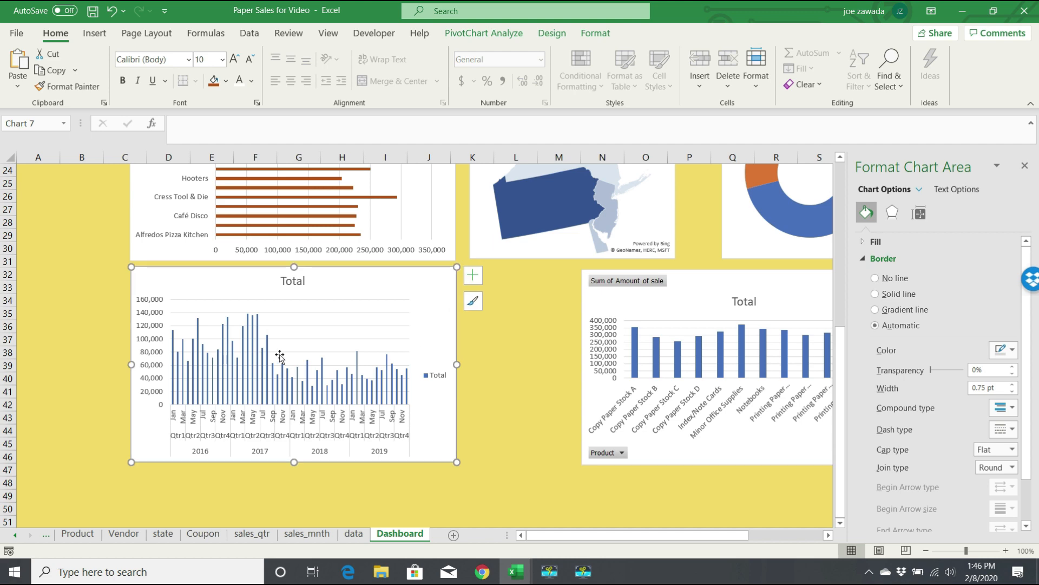
right_click(281, 355)
left_click(330, 409)
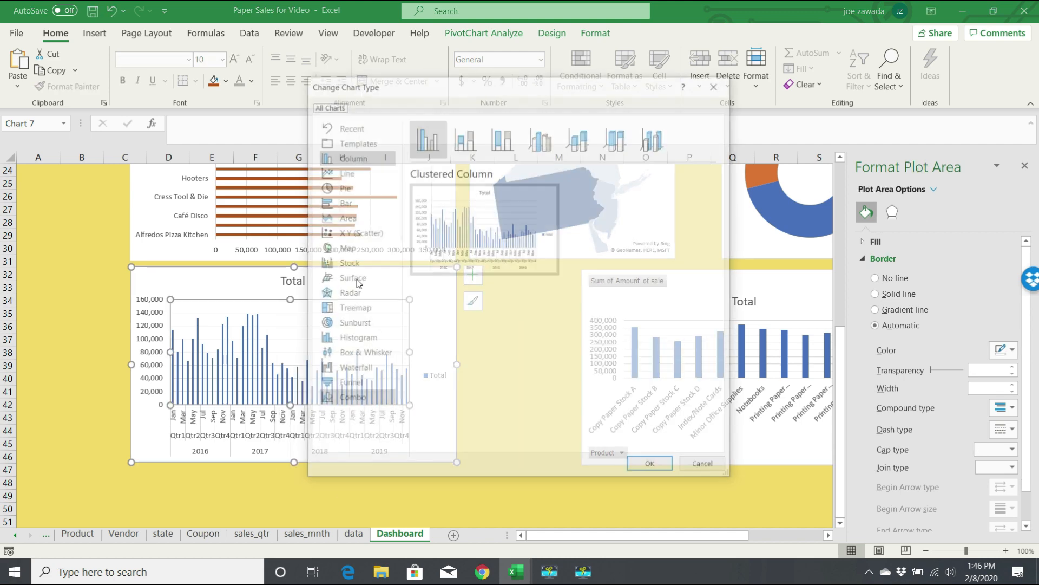
left_click(347, 174)
mouse_move(490, 188)
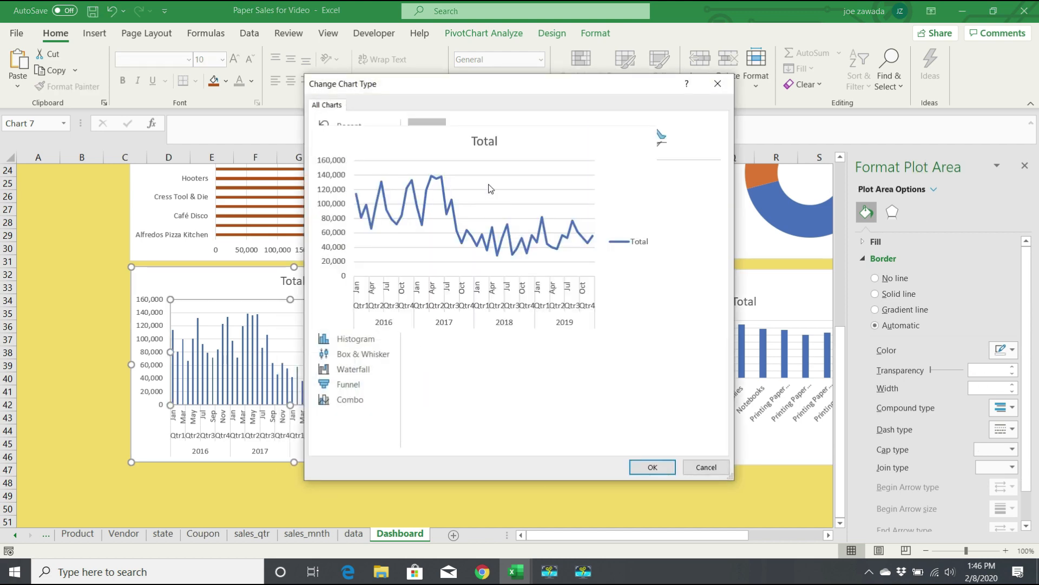
left_click(635, 467)
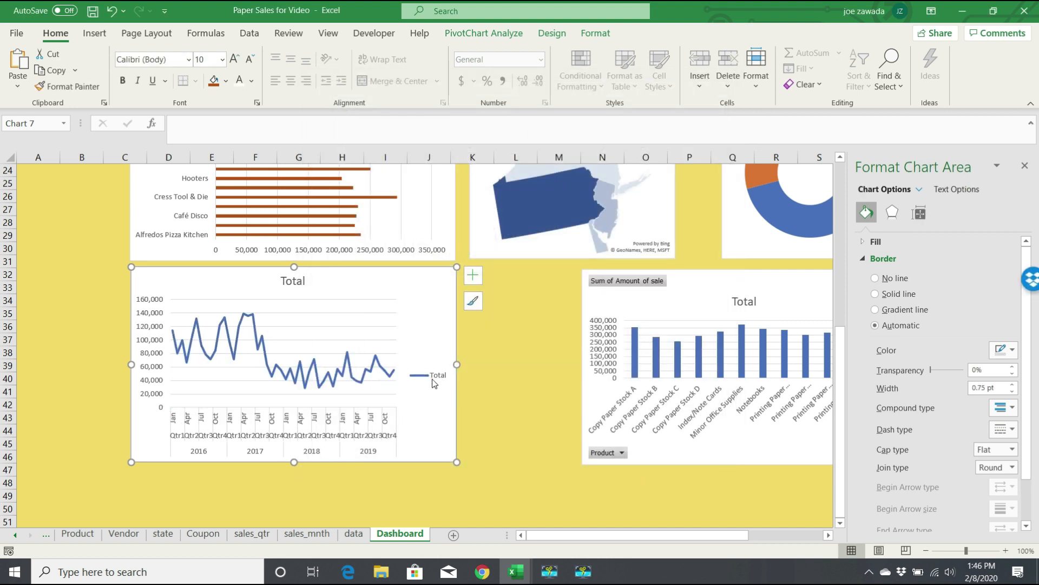
Delete the monthly line chart's legend and replace its title with "Sales by Month"
left_click(432, 382)
key("Delete")
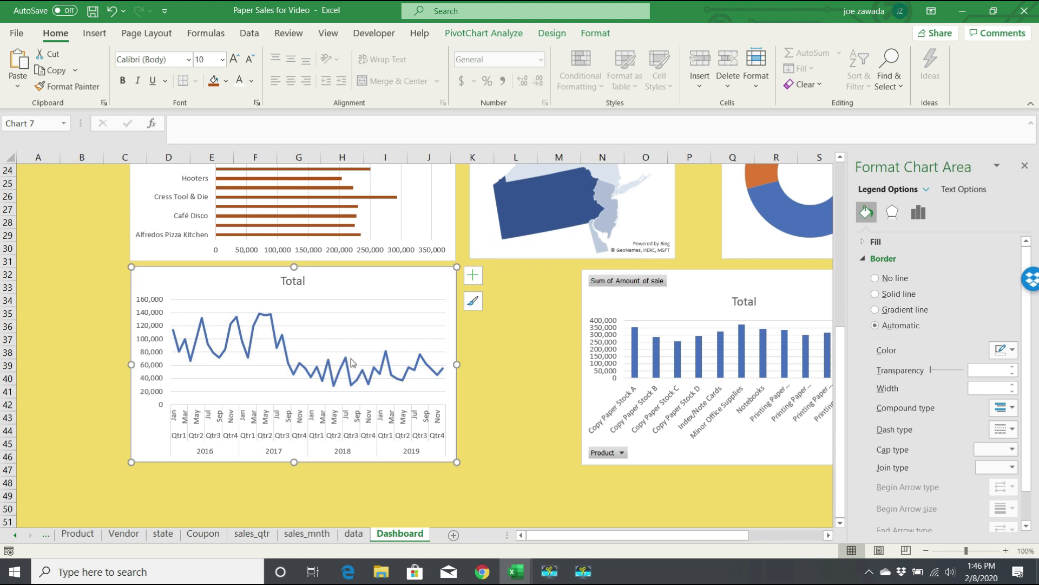
left_click(291, 280)
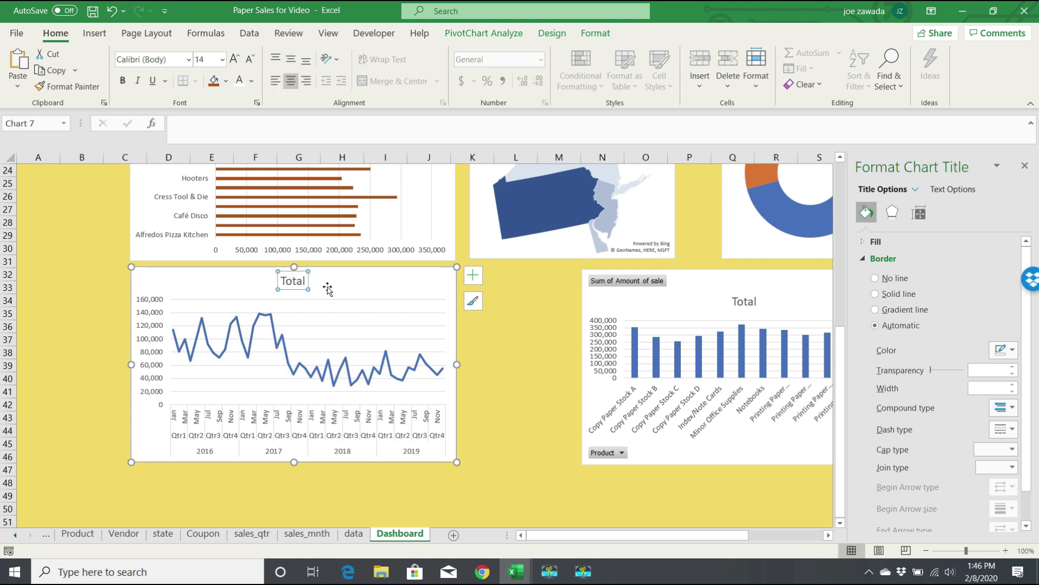
double_click(311, 280)
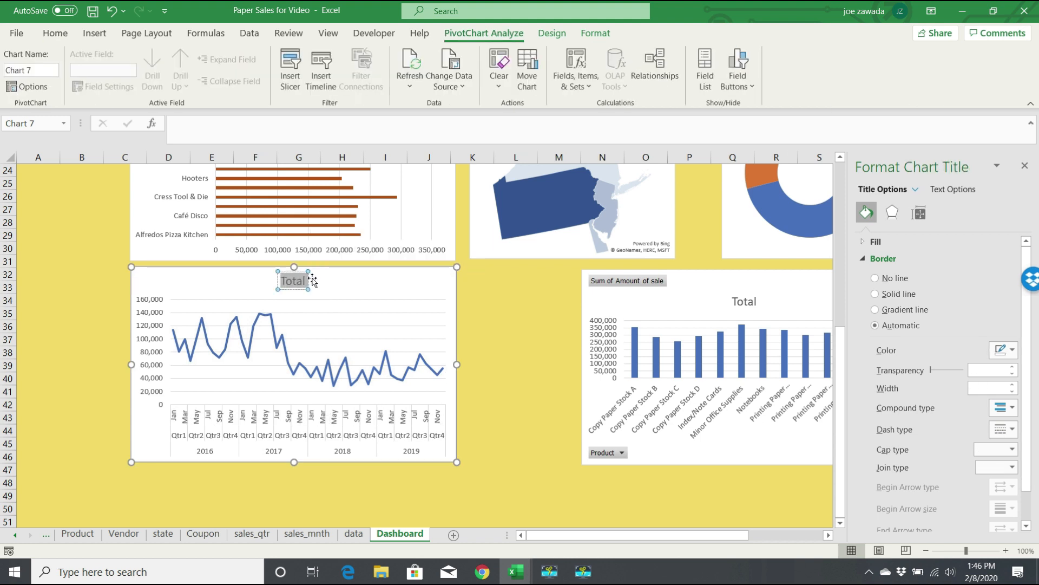
type("Sales by Month")
Widen the Sales by Month chart to about the end of column N and move the product chart right, leaving a small gap between them
left_click_drag(453, 364, 580, 364)
left_click(450, 492)
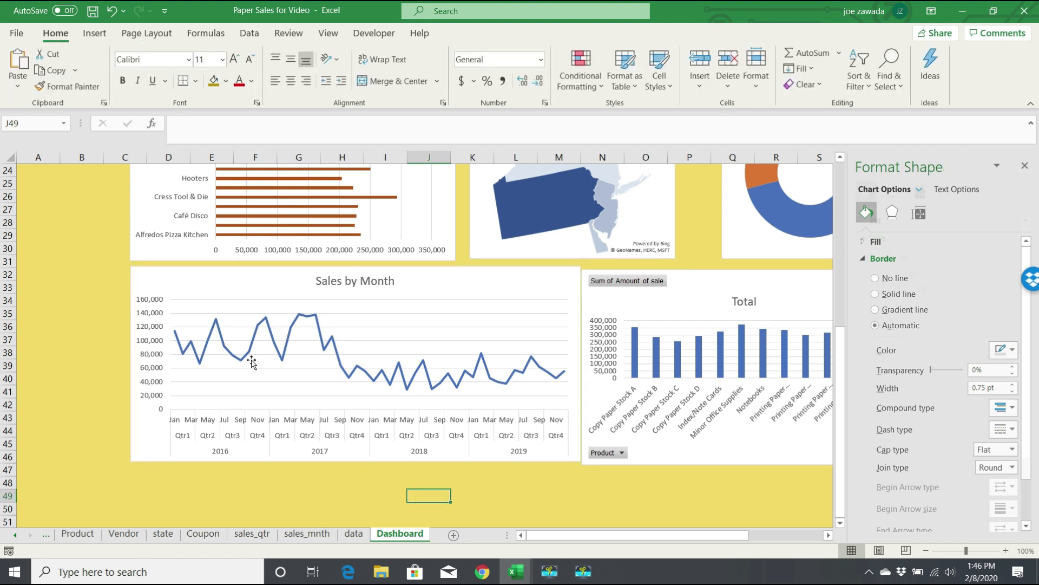
scroll(564, 314, "right", 5)
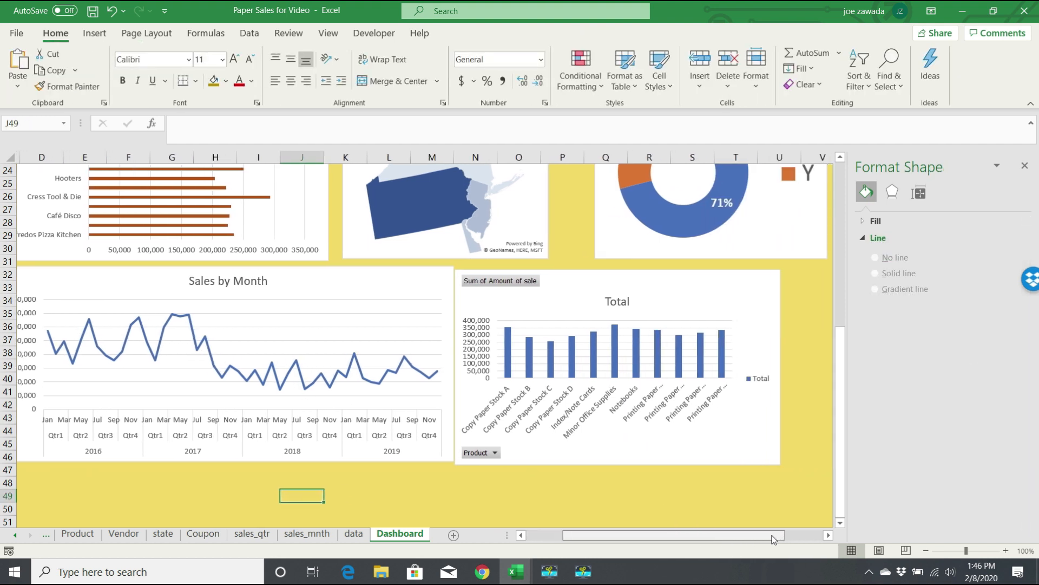
left_click_drag(573, 284, 623, 285)
left_click(318, 331)
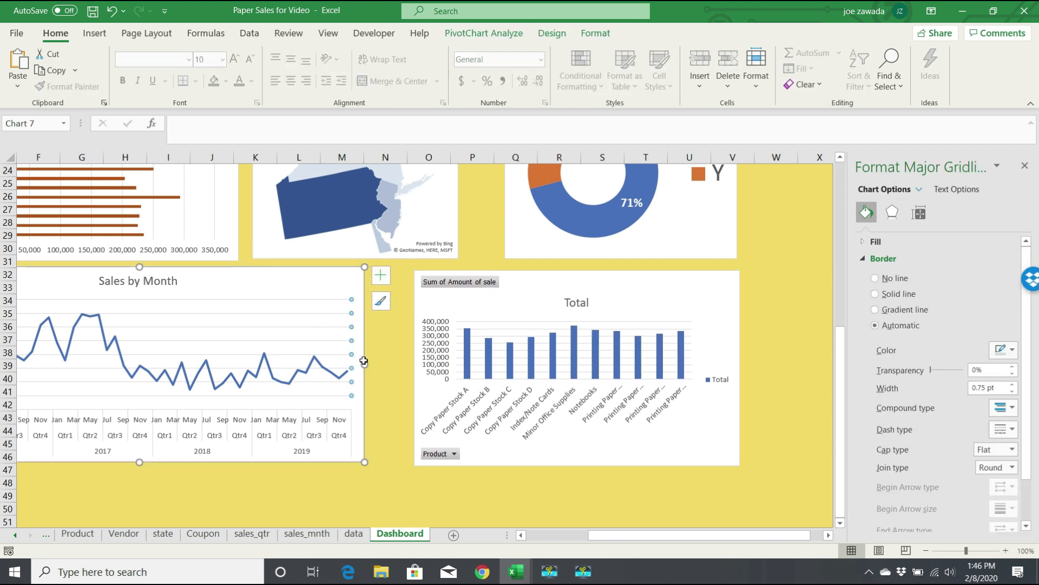
left_click_drag(365, 364, 402, 364)
left_click_drag(617, 286, 620, 283)
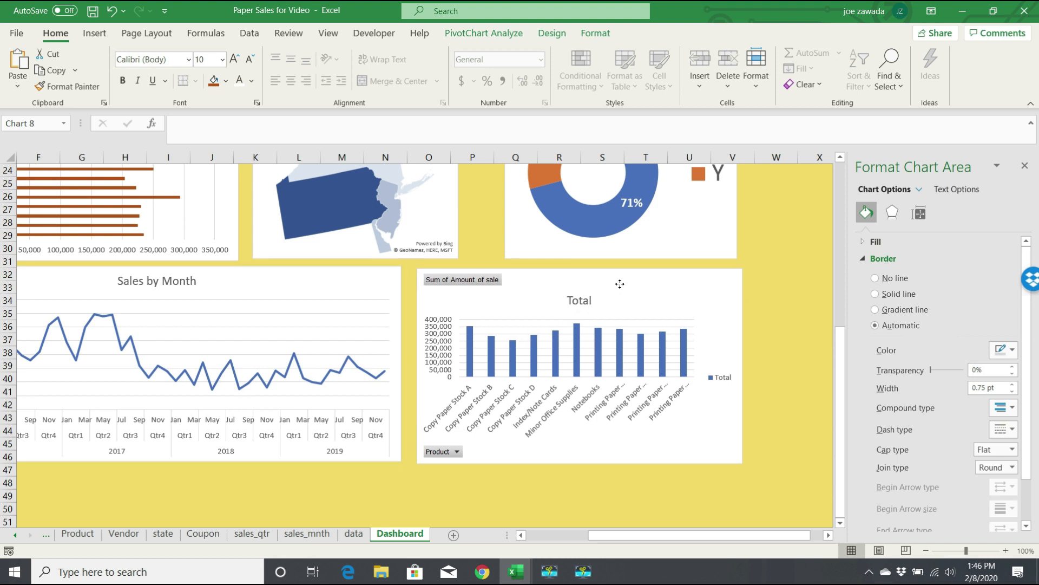
Hide all field buttons on the product sales chart and shift the chart slightly further right within column O
right_click(476, 282)
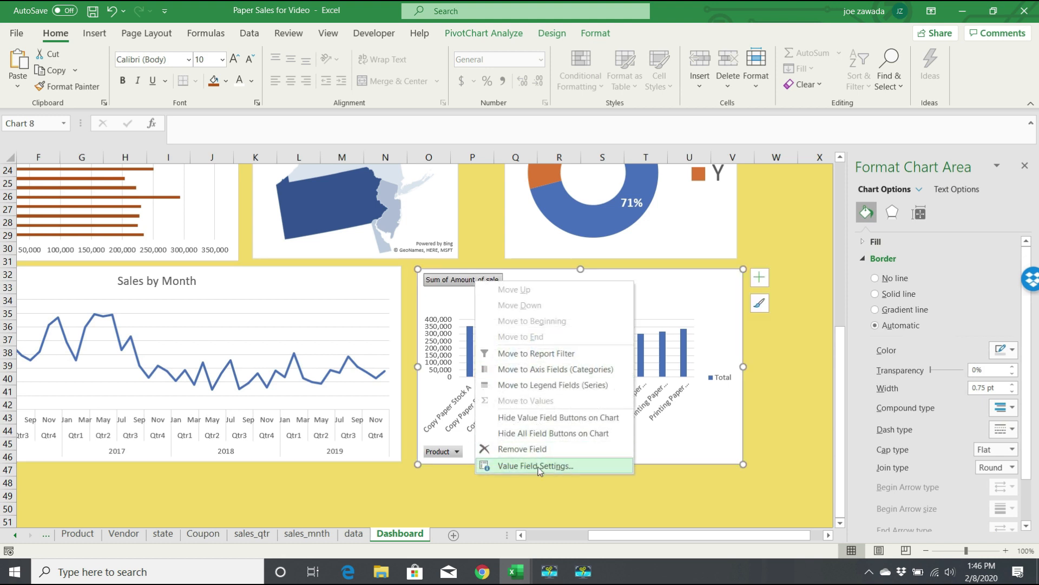
left_click(563, 434)
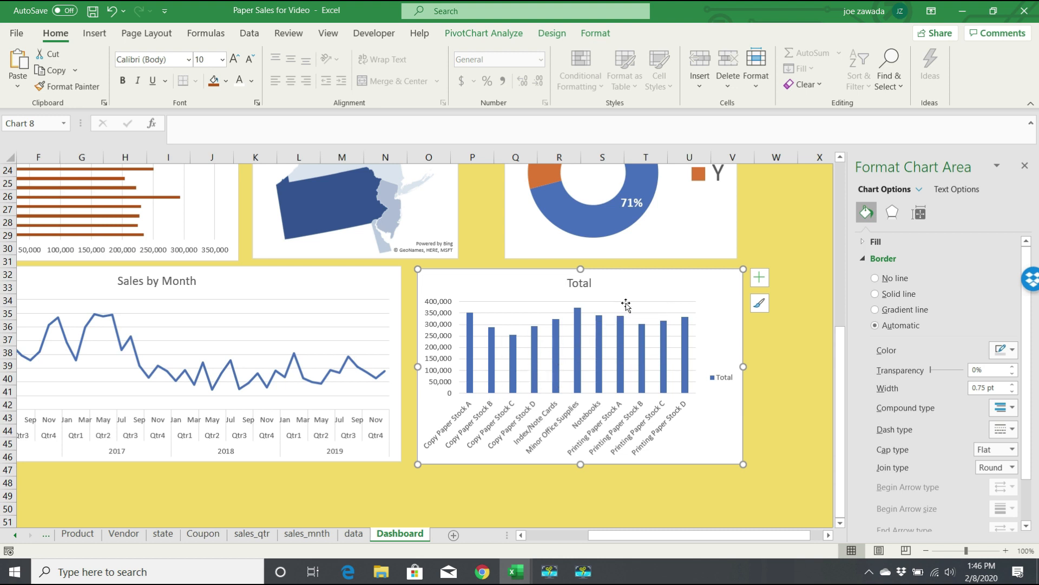
left_click_drag(630, 288, 644, 287)
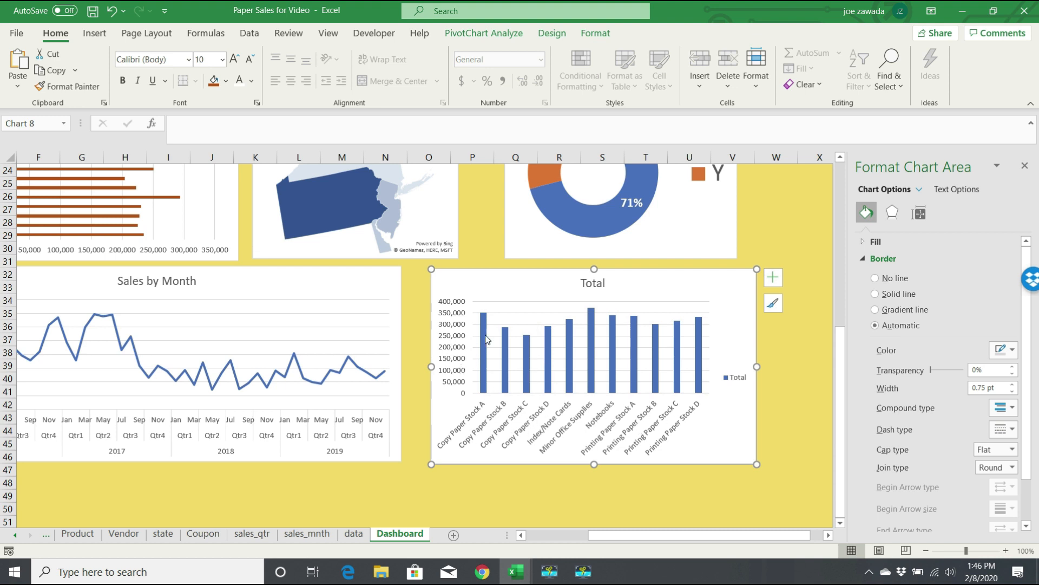
Delete the vertical value axis from the product sales chart
left_click(455, 329)
key("Delete")
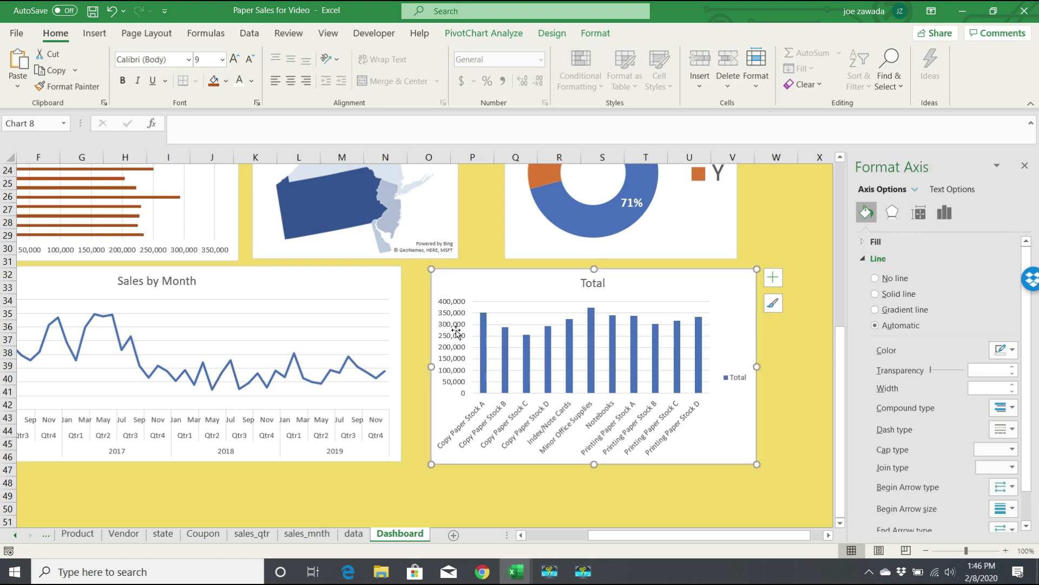
Try adding data labels to the product sales chart's columns and widening the chart slightly toward the Sales by Month chart
right_click(480, 349)
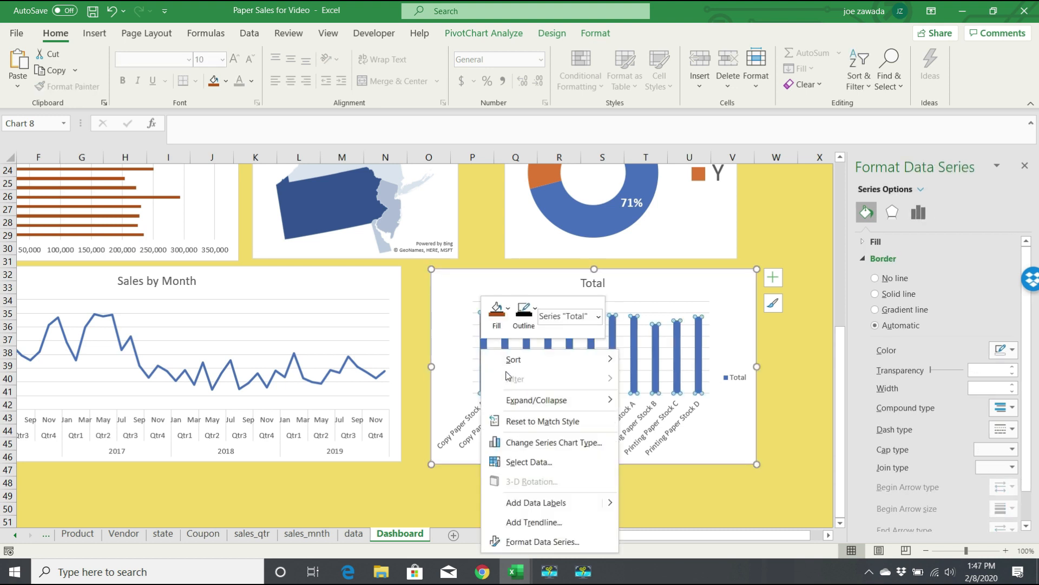
left_click(560, 502)
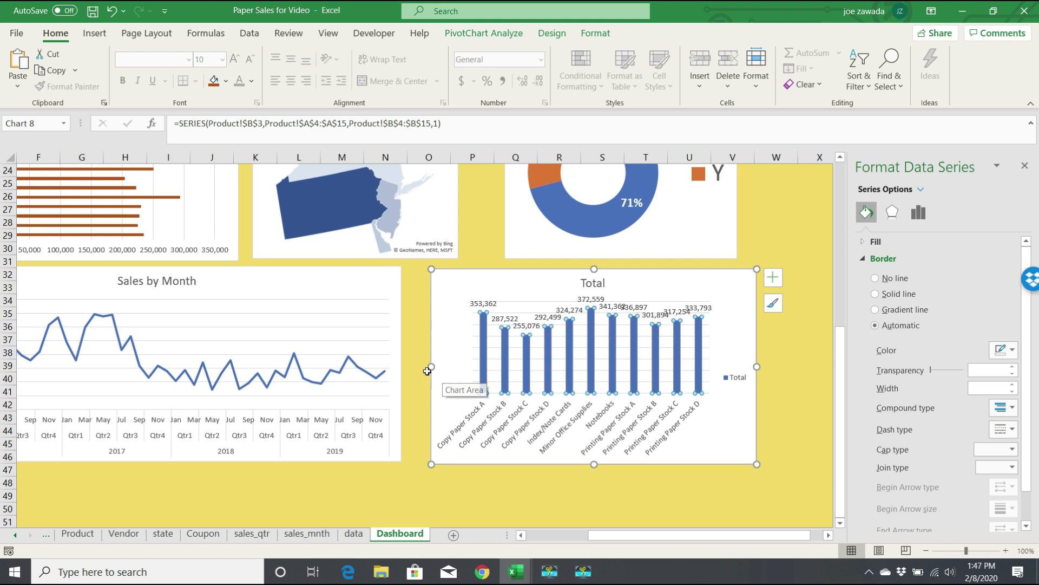
left_click_drag(431, 368, 416, 367)
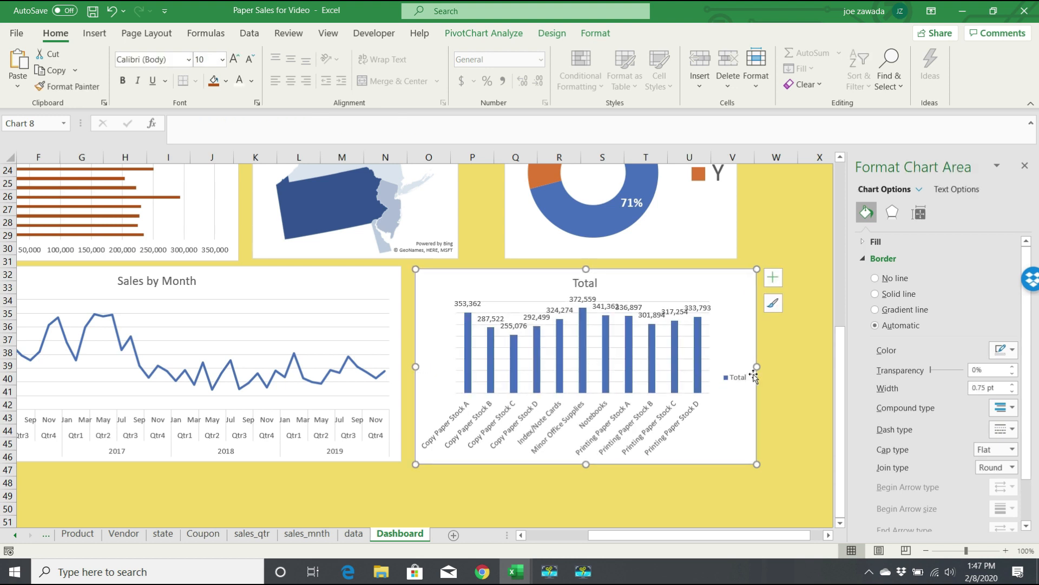
Undo the product chart's widening, its data labels and the deletion of its vertical value axis
left_click(112, 11)
left_click(112, 11)
left_click(112, 11)
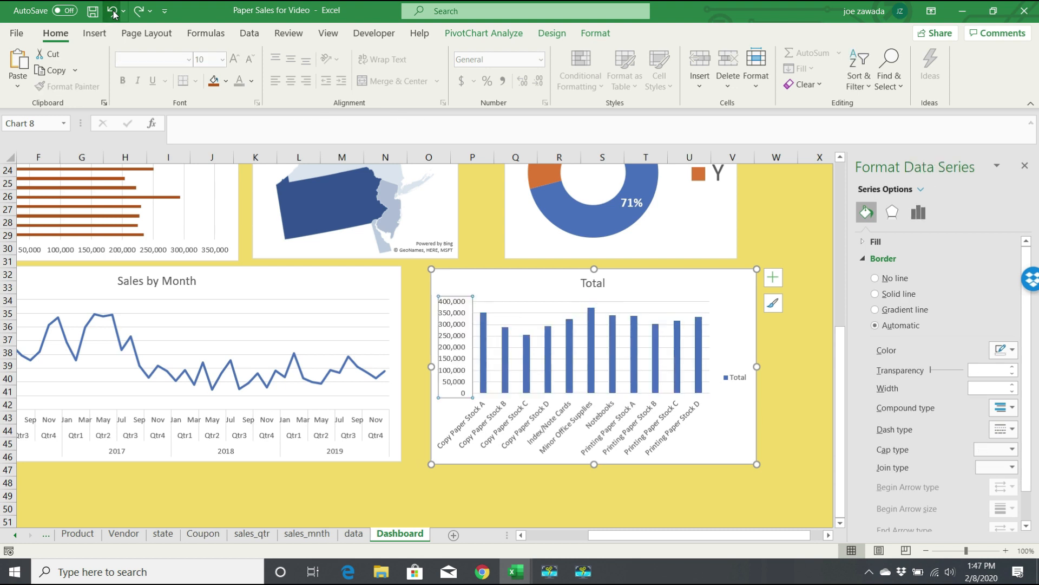
Replace the product sales chart's title with "Sales by Product"
left_click(507, 289)
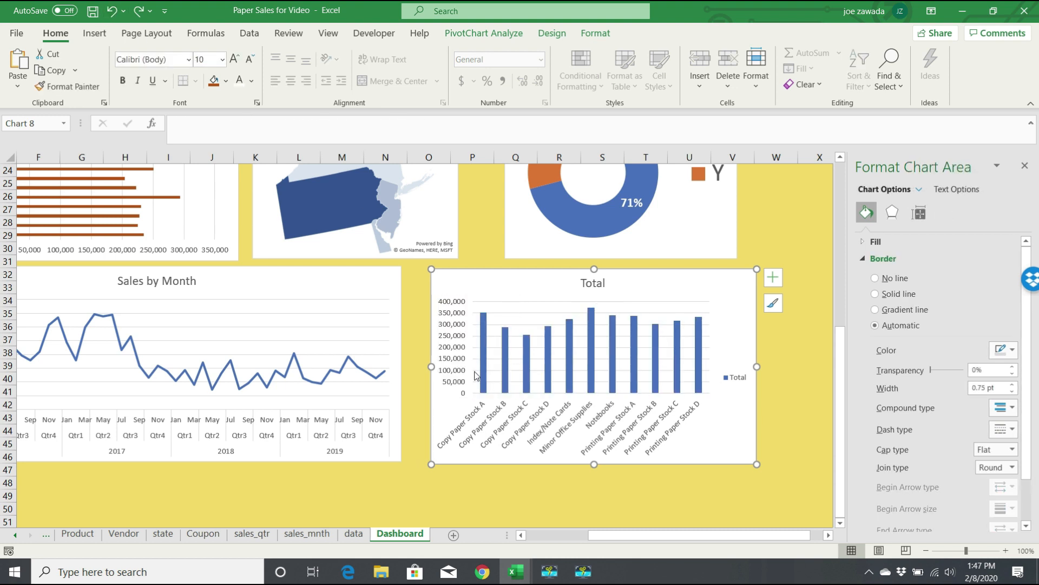
left_click(594, 282)
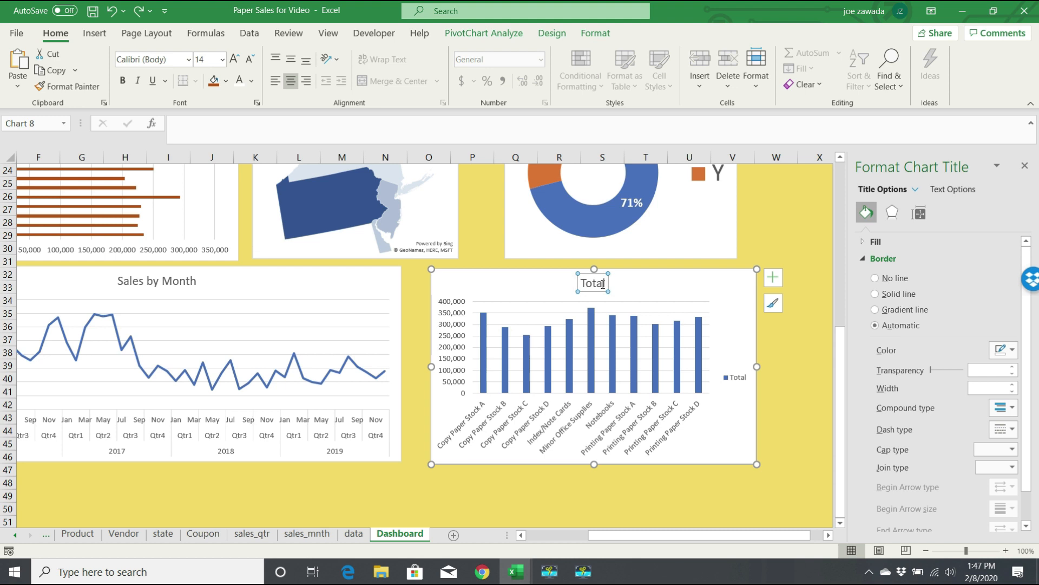
double_click(593, 282)
type("S")
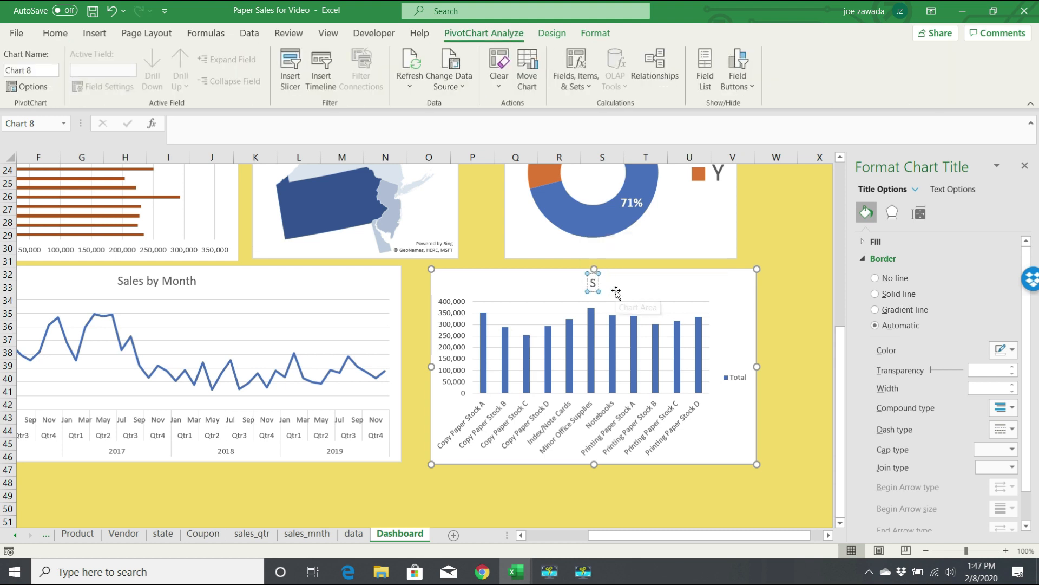
type("ales by Product")
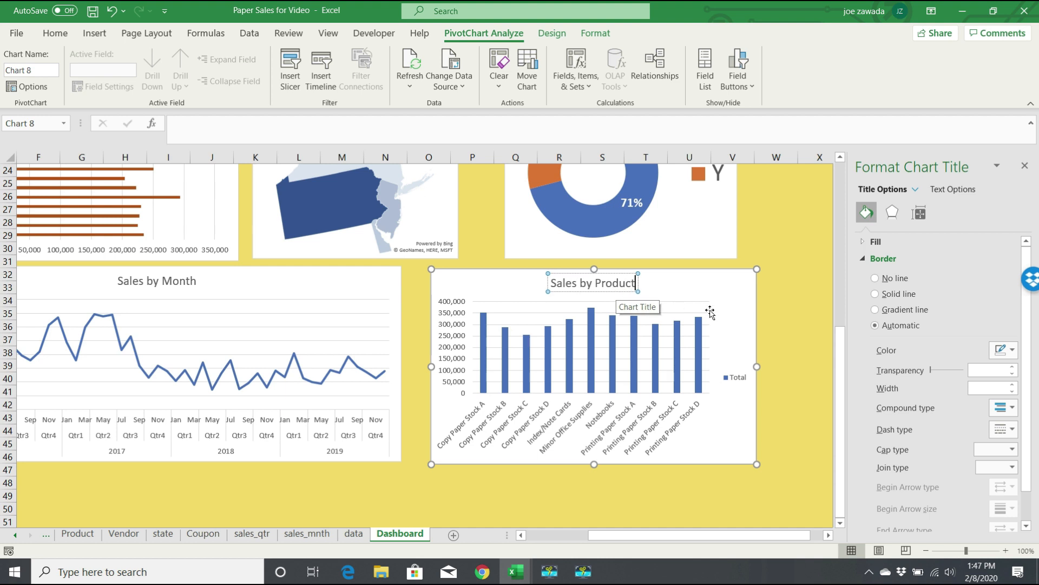
left_click(778, 326)
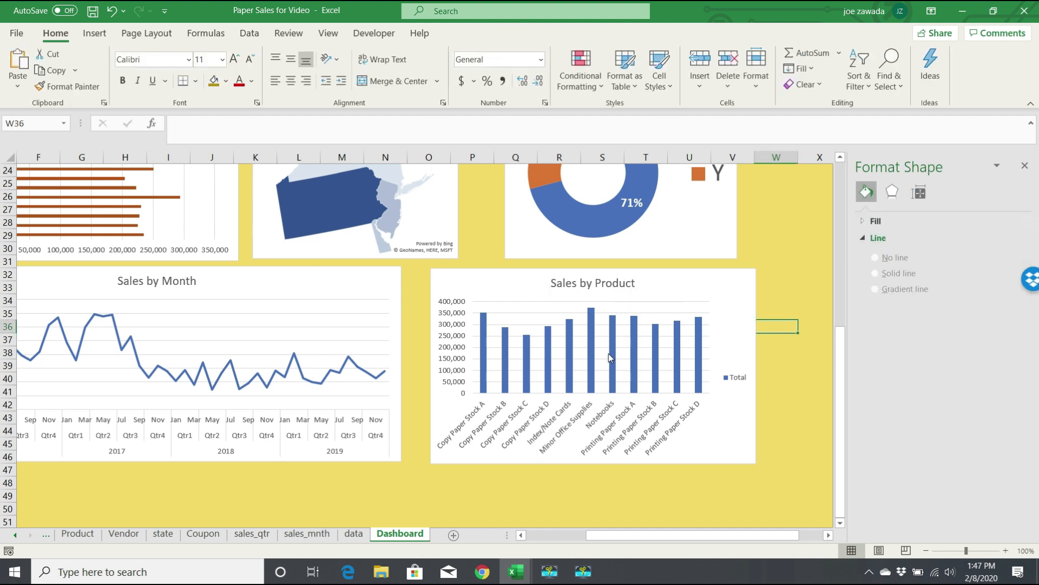
Fill the Sales by Product columns with the crumpled brown paper texture
right_click(571, 342)
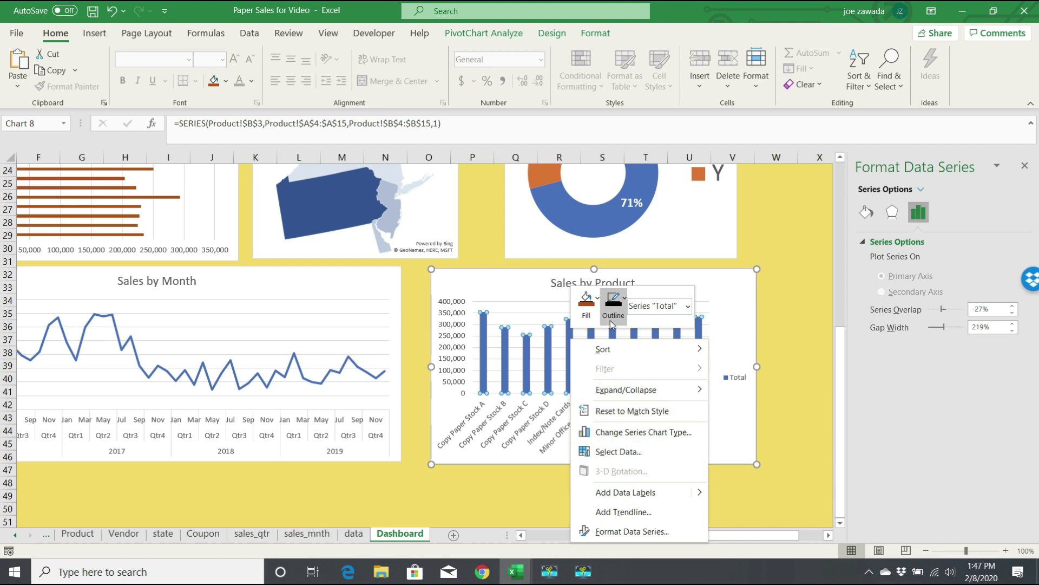
left_click(598, 297)
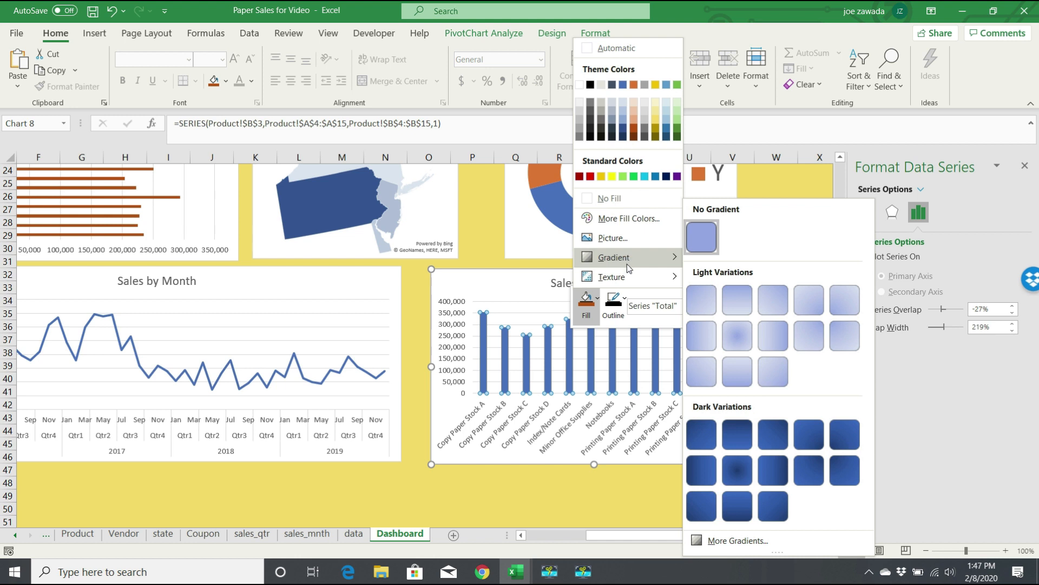
mouse_move(627, 283)
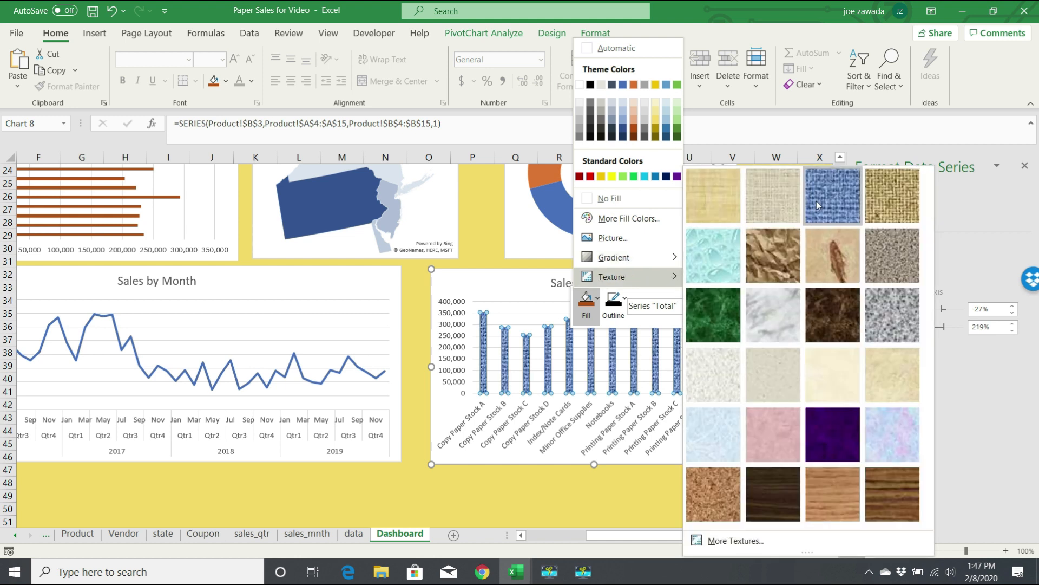
left_click(771, 263)
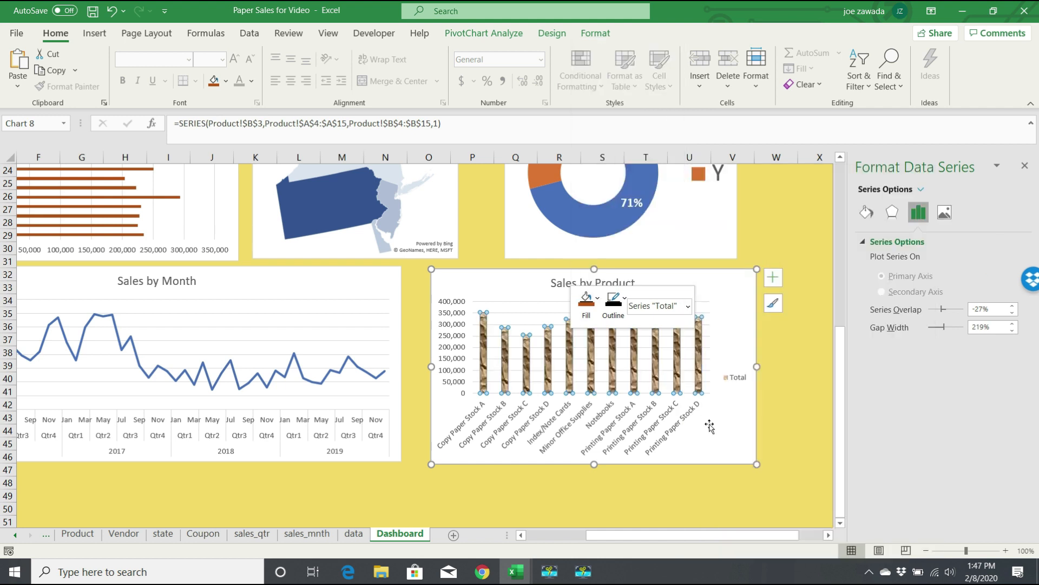
left_click(773, 422)
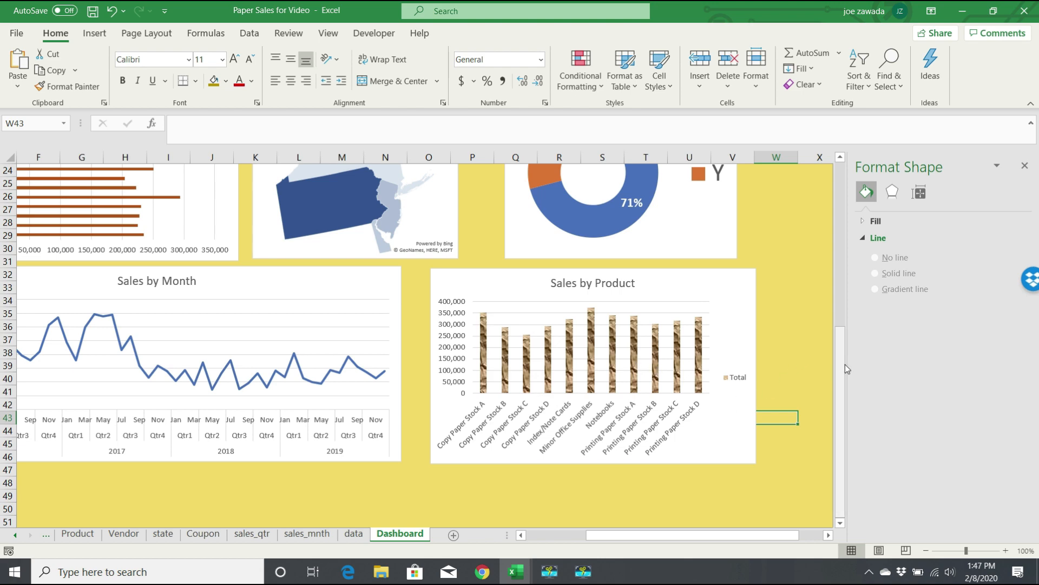
left_click_drag(843, 346, 843, 192)
left_click_drag(673, 535, 583, 538)
mouse_move(842, 229)
left_mouse_down()
mouse_move(852, 368)
mouse_move(833, 224)
left_mouse_up()
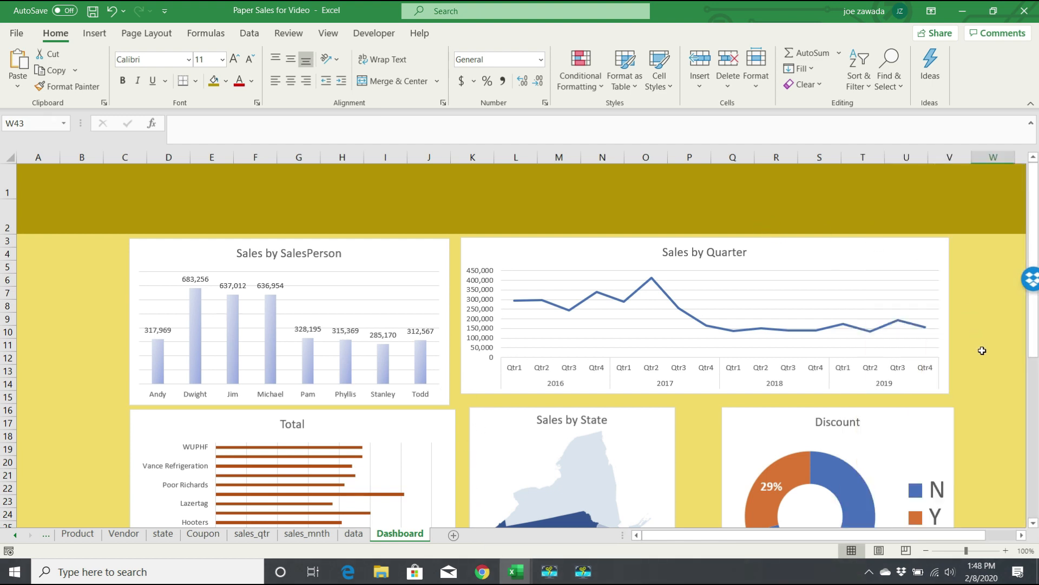
left_click(981, 350)
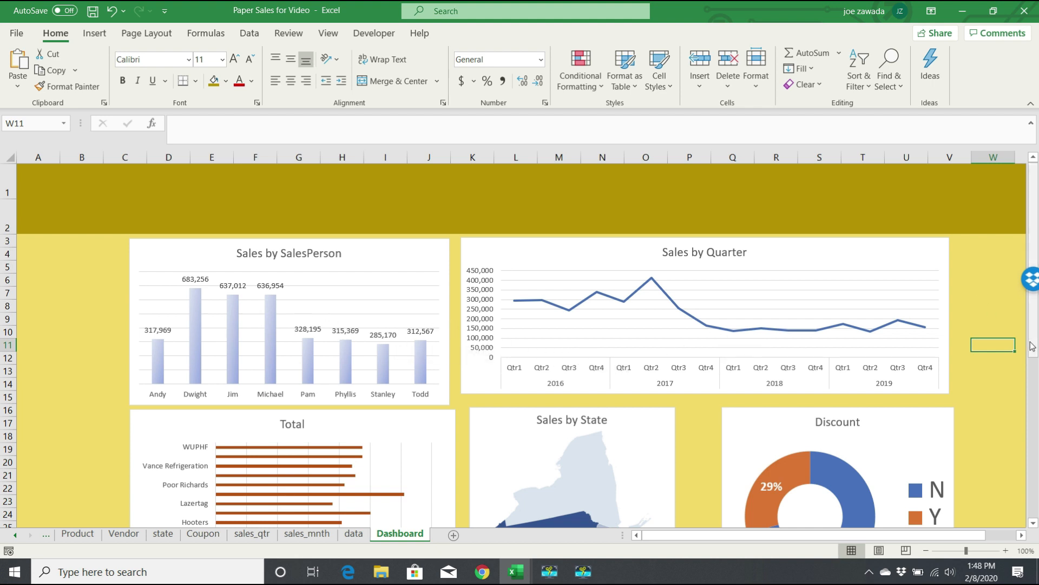
left_click_drag(1035, 342, 1035, 349)
left_click_drag(1038, 471, 1037, 313)
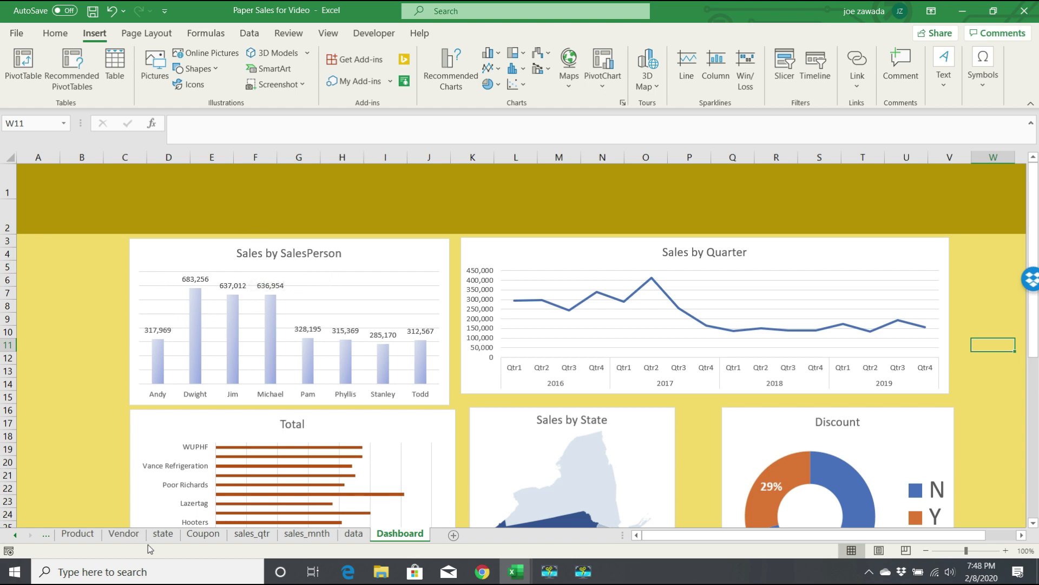
Insert slicers for year, month, Salesman and State from the pivot table on the Product sheet
left_click(84, 535)
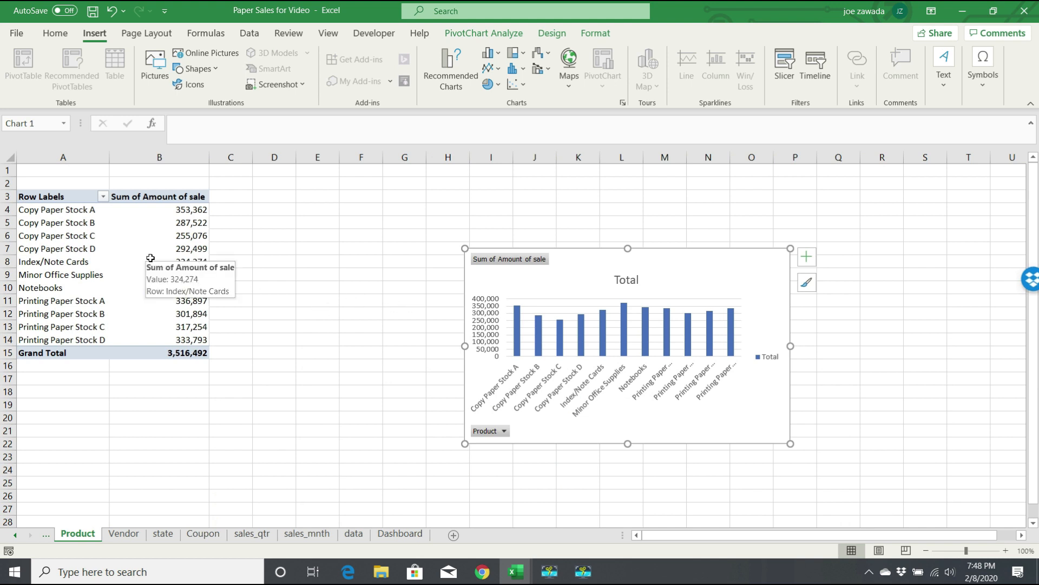
left_click(76, 261)
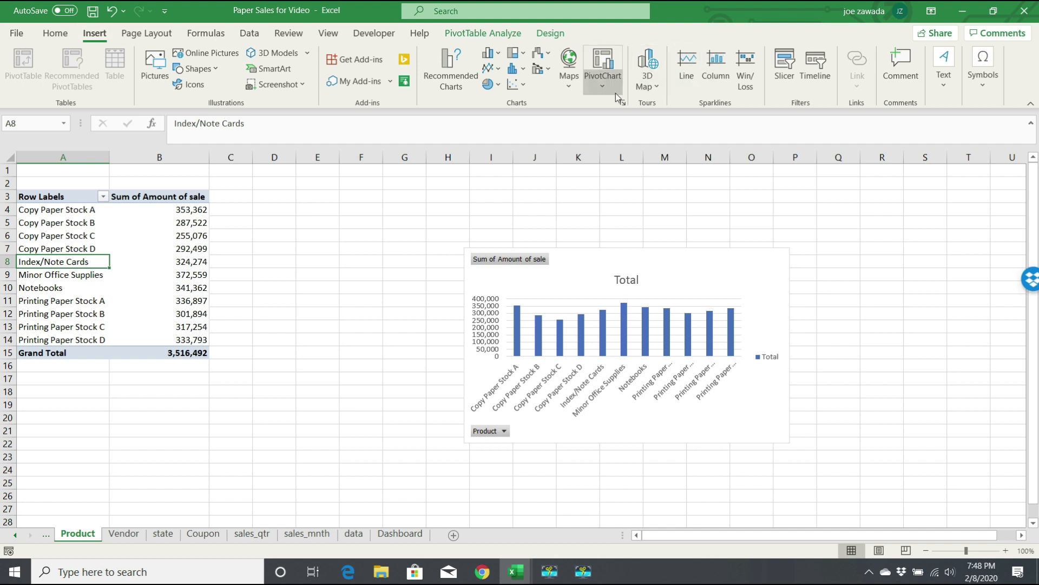
left_click(786, 78)
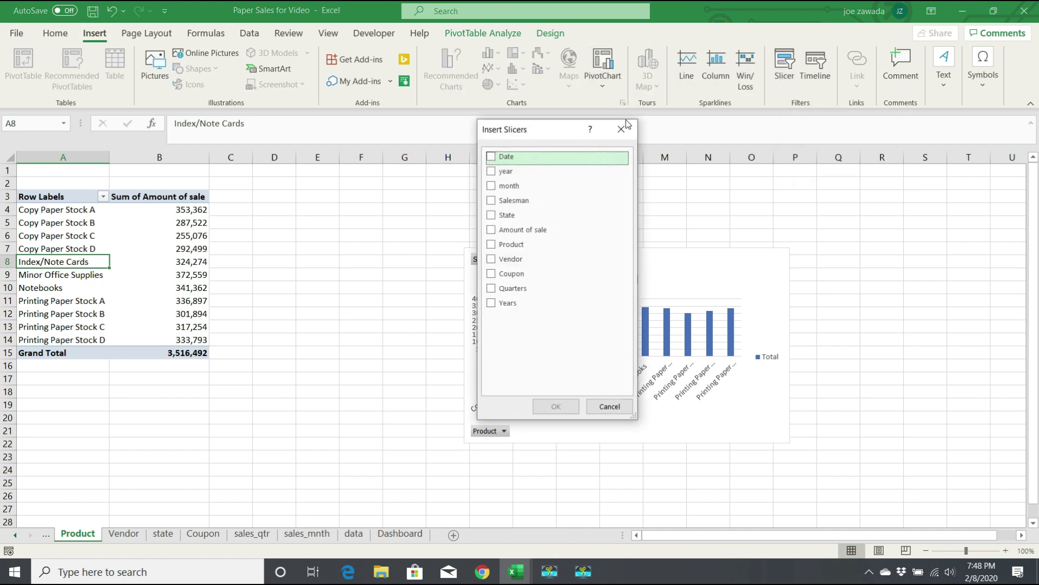
left_click(492, 173)
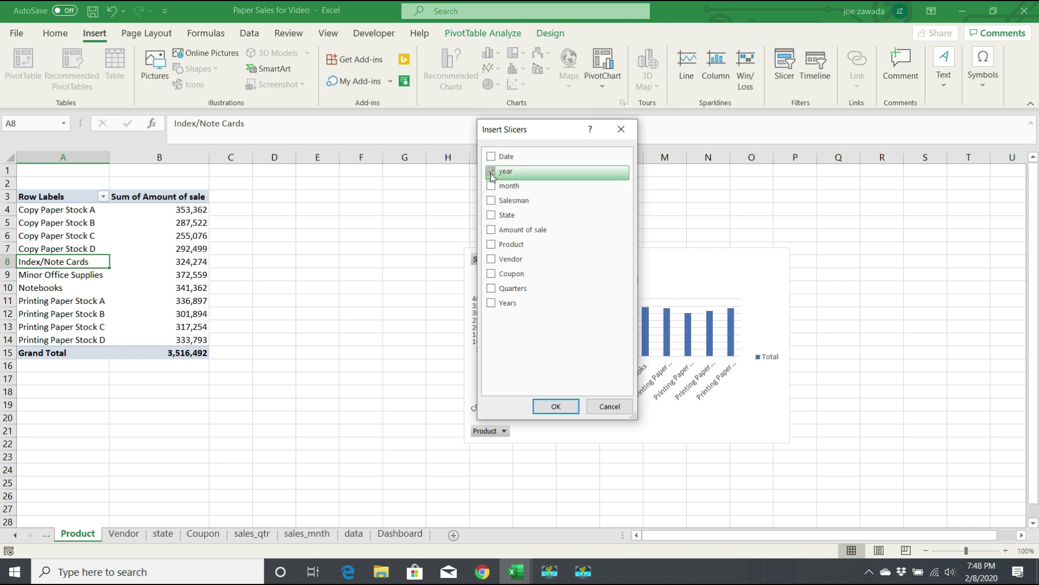
left_click(492, 186)
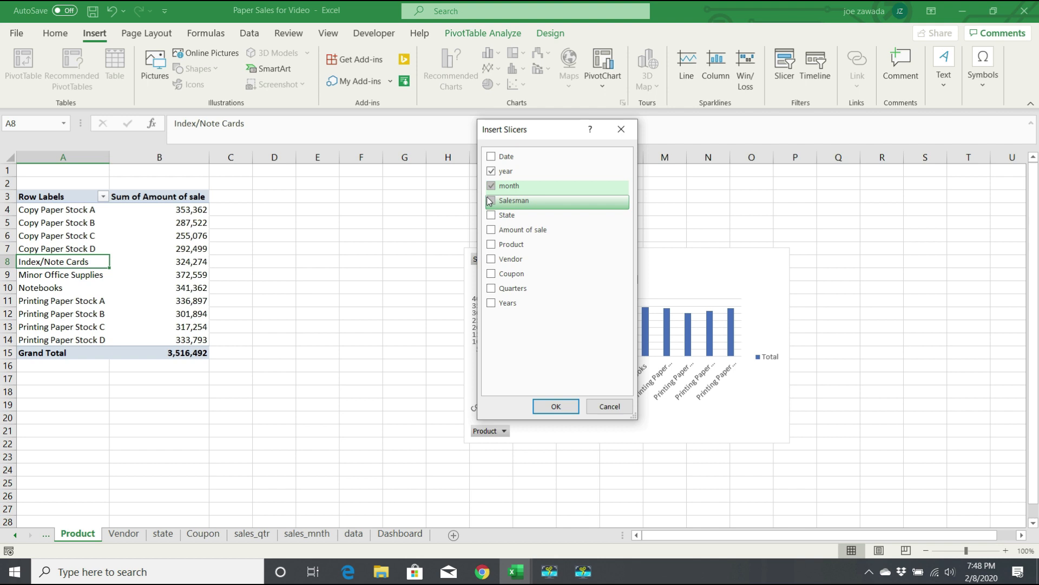
left_click(491, 202)
left_click(491, 216)
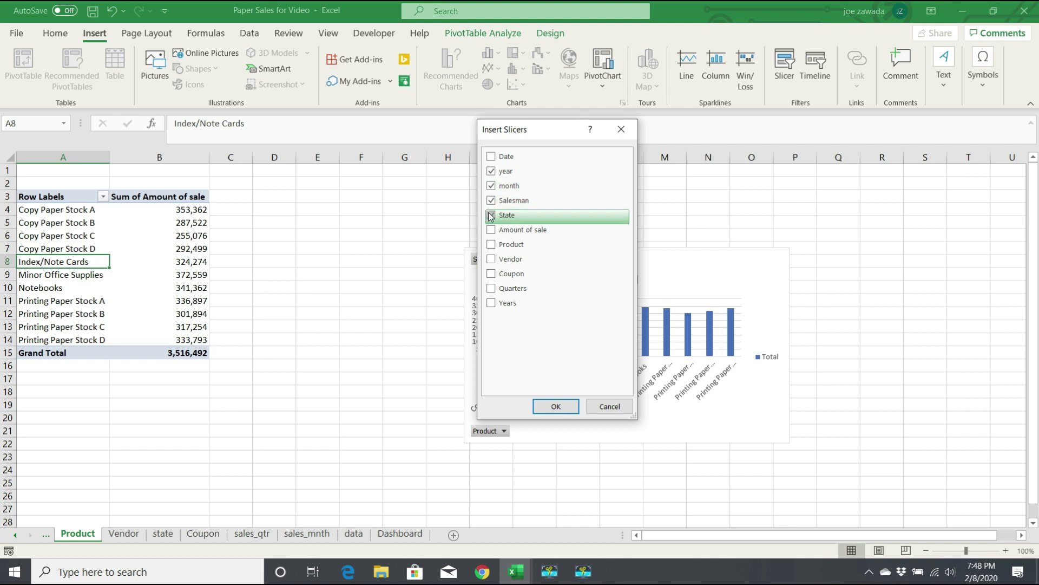
left_click(556, 407)
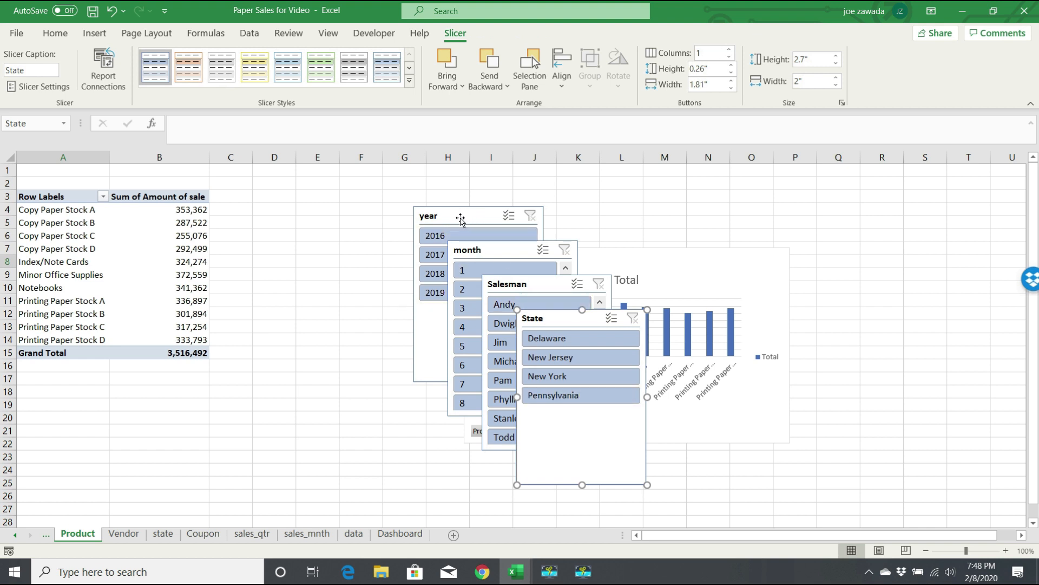
Copy the year, month, Salesman and State slicers together and paste them onto the Dashboard sheet at cell A8
left_click(460, 218)
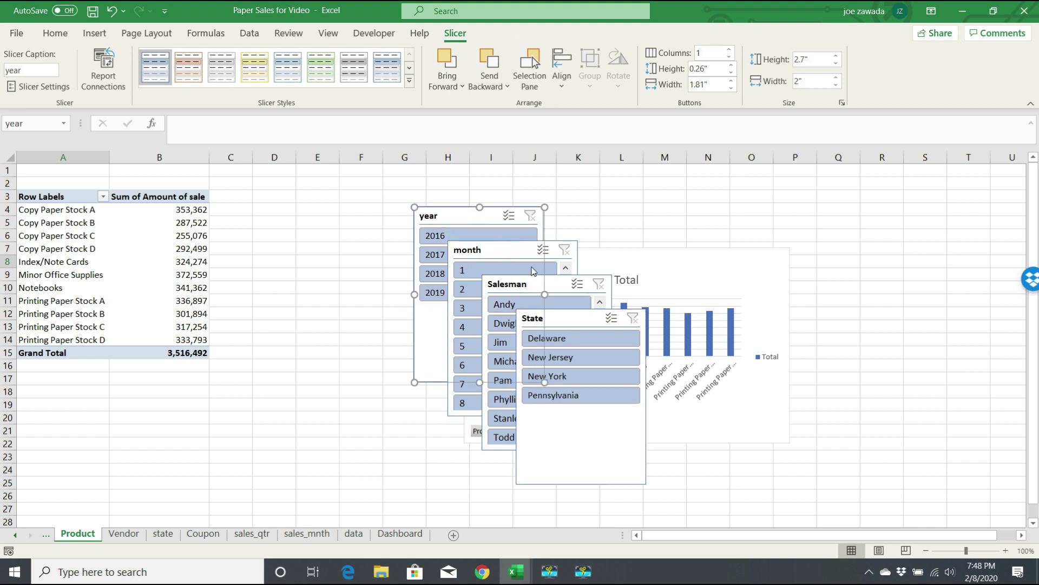
left_click(576, 323)
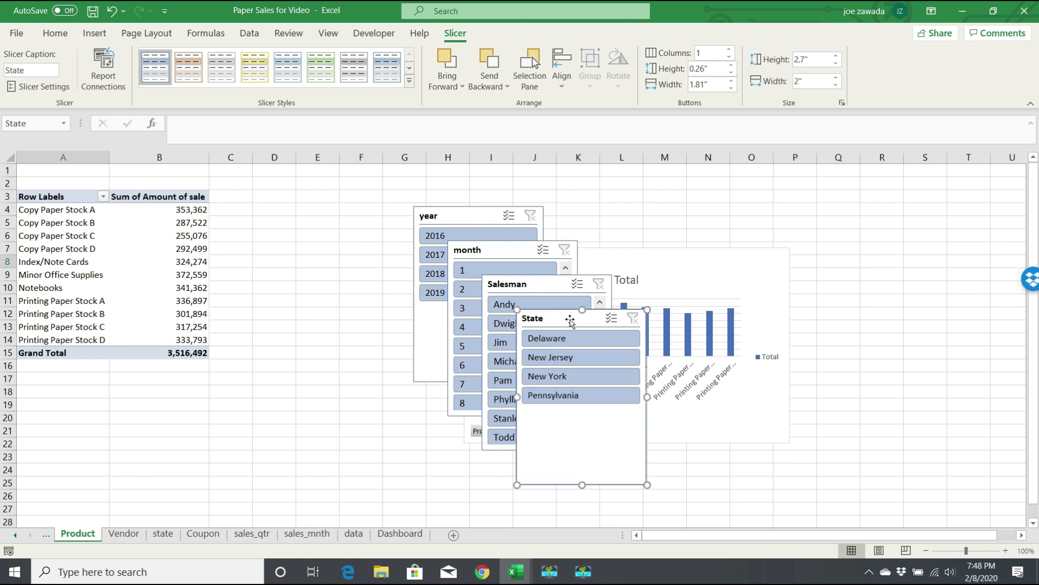
left_click(536, 285, "ctrl")
left_click(506, 253, "ctrl")
left_click(468, 212, "ctrl")
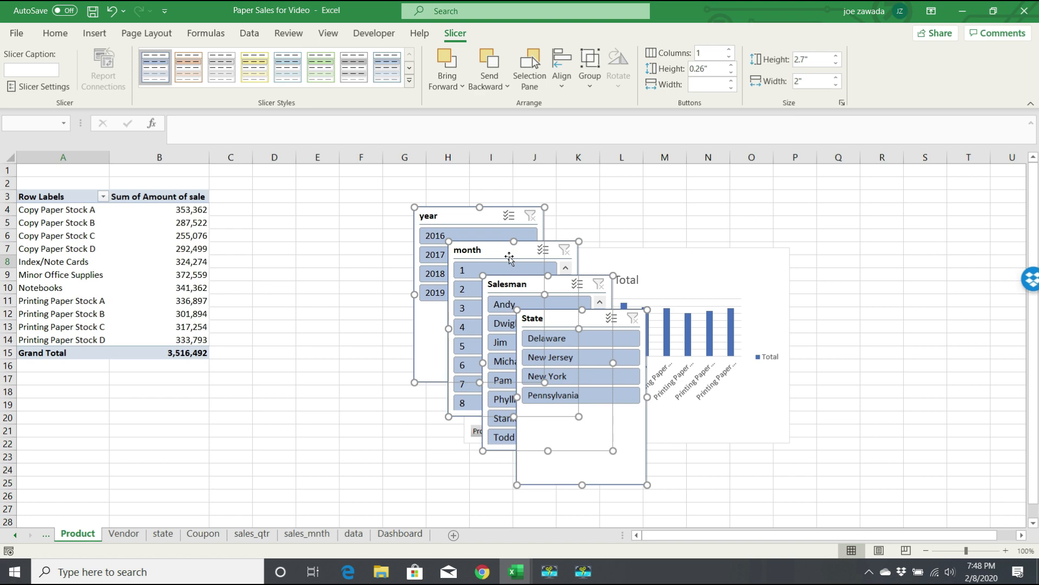
left_click(400, 533)
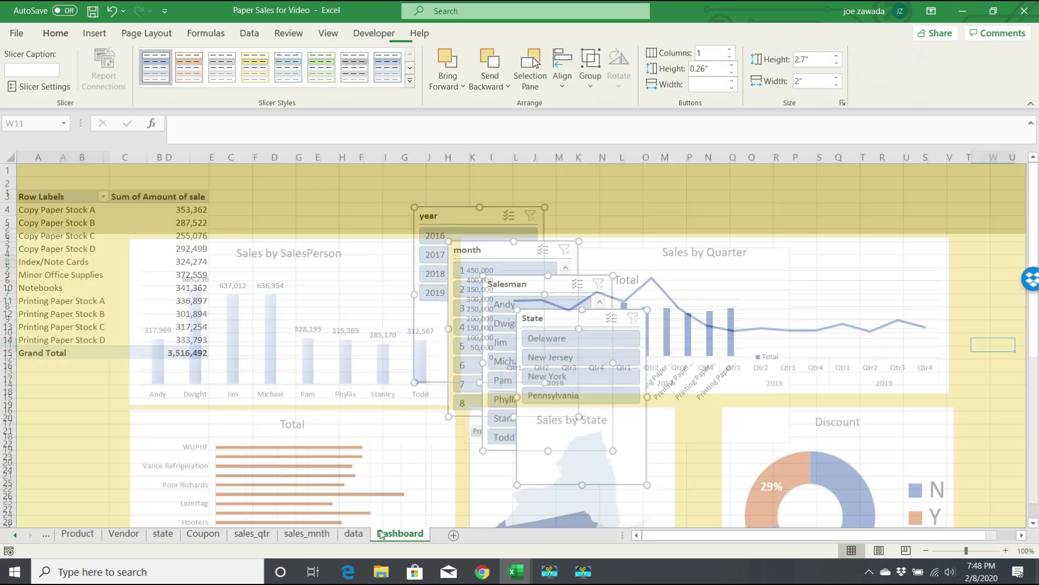
left_click(52, 307)
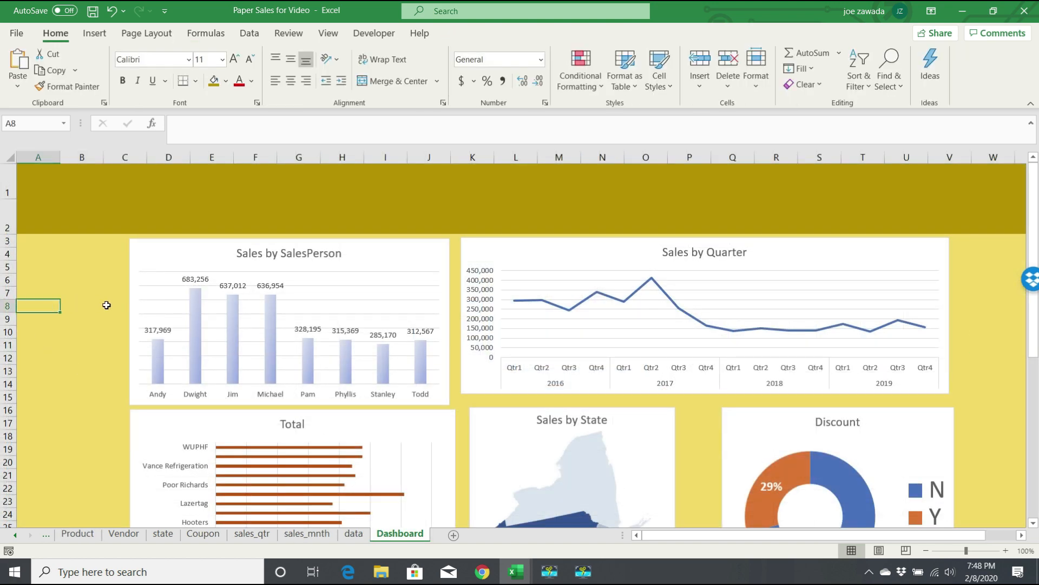
key("ctrl+v")
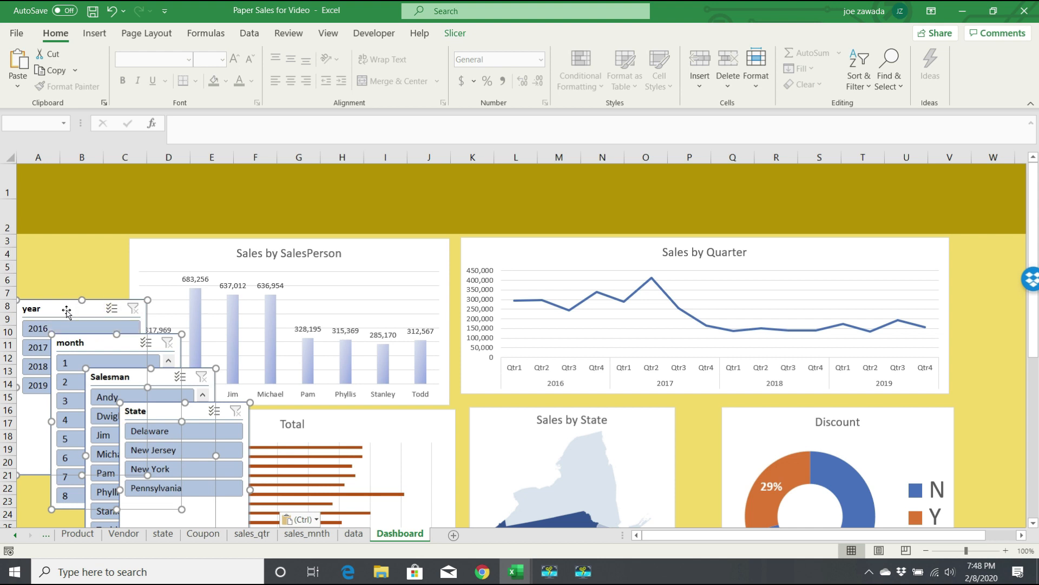
Spread the overlapping slicers apart on the Dashboard, stacking year, month and State down the side and setting Salesman over the Sales by SalesPerson chart
left_click_drag(66, 295, 71, 249)
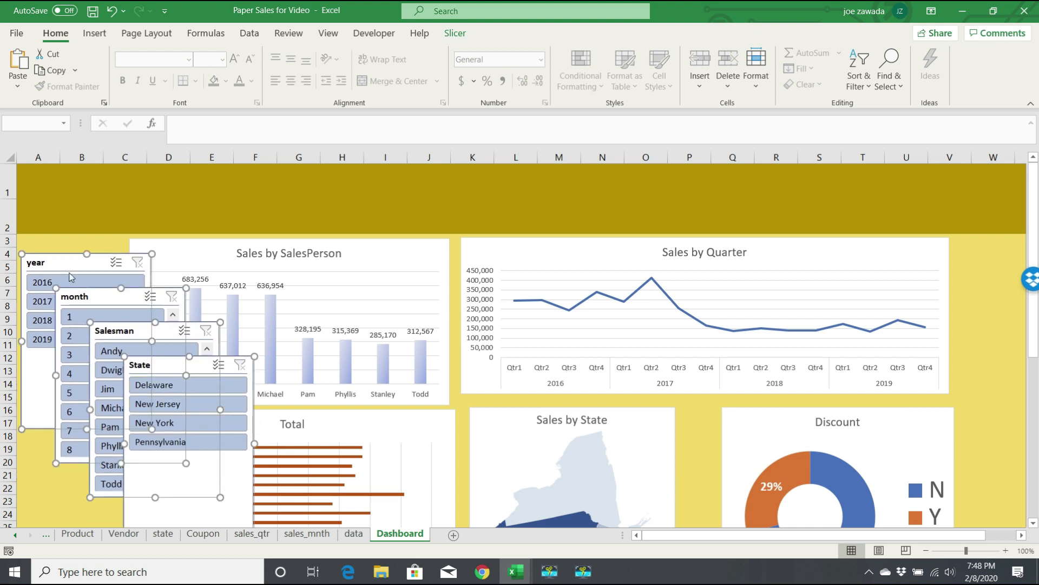
left_click(235, 222)
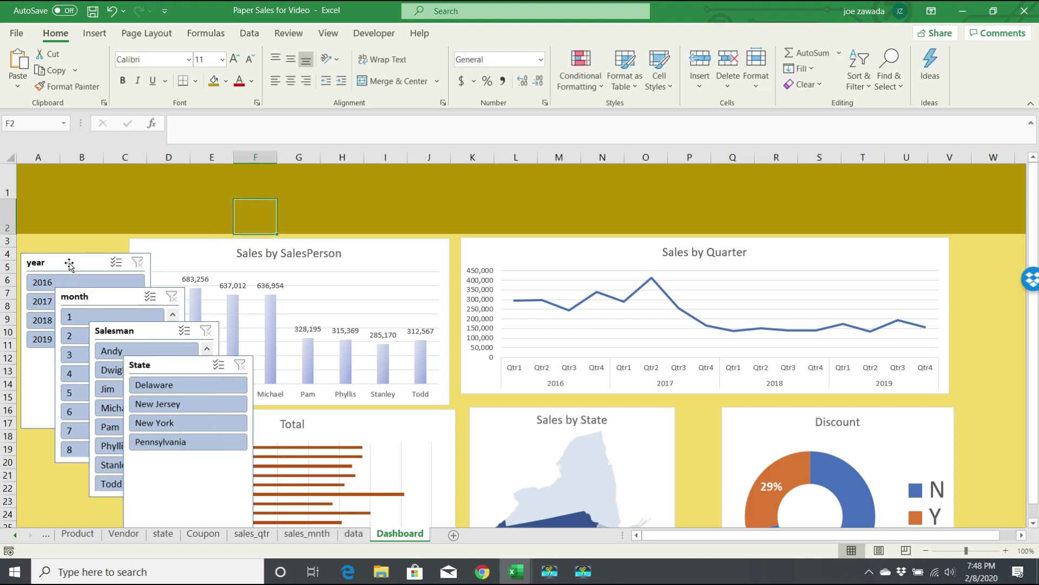
left_click_drag(139, 331, 183, 209)
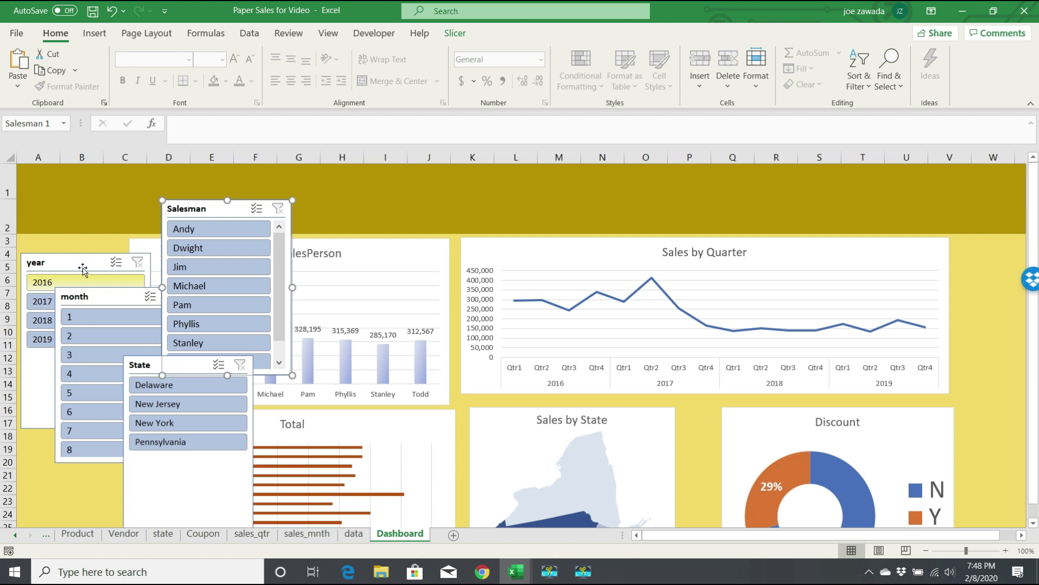
left_click_drag(78, 263, 73, 338)
left_click(106, 307)
left_click_drag(106, 307, 71, 440)
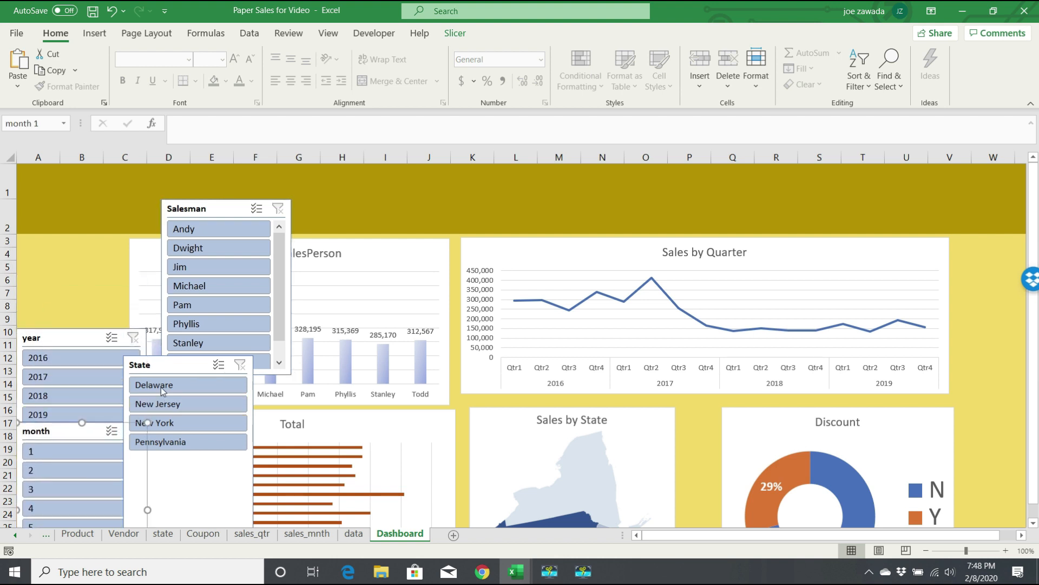
left_click_drag(176, 367, 105, 508)
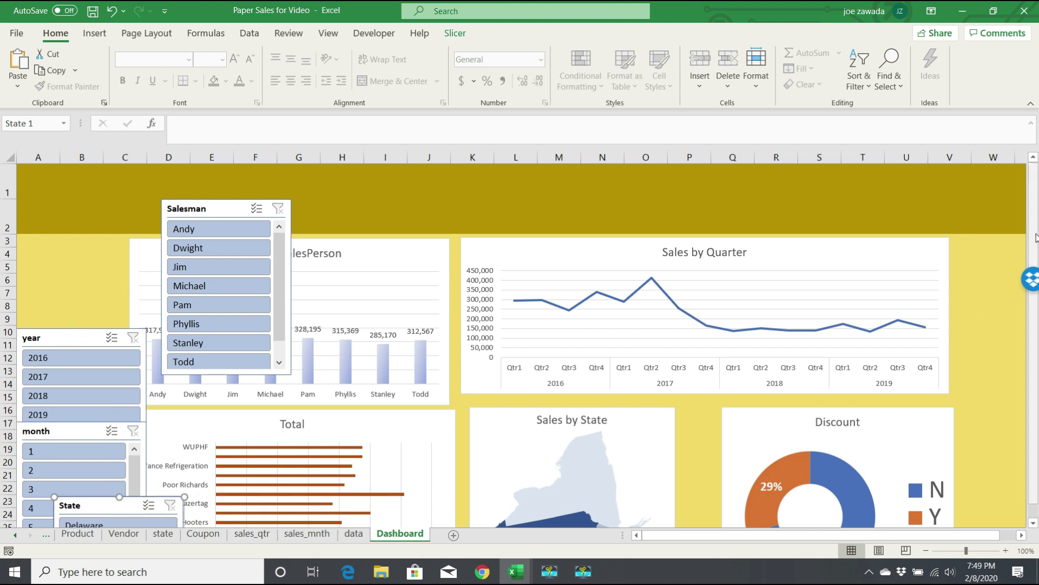
Position the Salesman slicer beside the Sales by SalesPerson chart, clear of the other slicers, and resize it to fit all its entries without scrolling
scroll(915, 330, "down", 1)
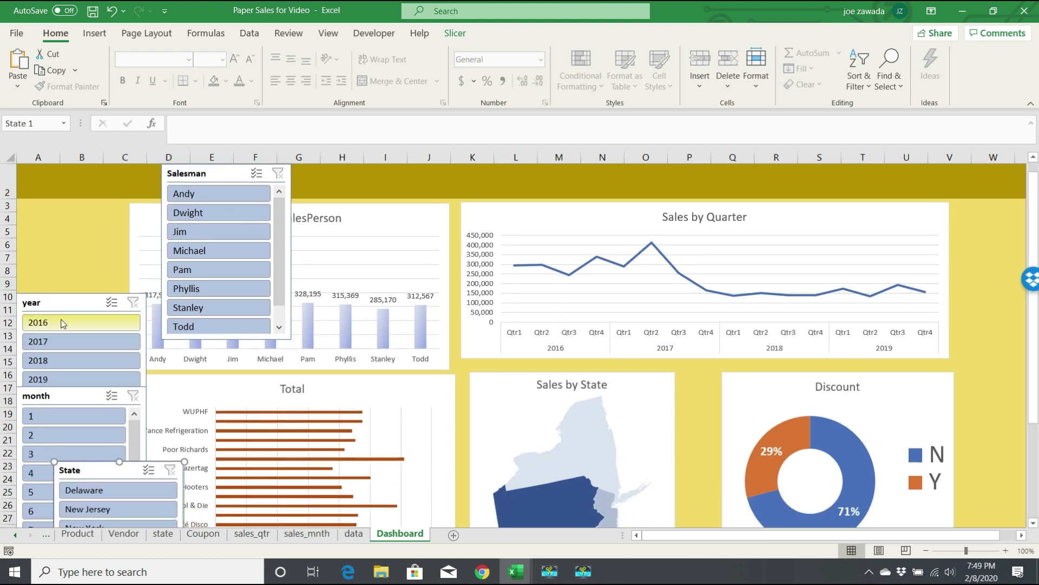
left_click_drag(64, 307, 150, 430)
left_click_drag(198, 172, 56, 209)
left_click_drag(147, 289, 128, 288)
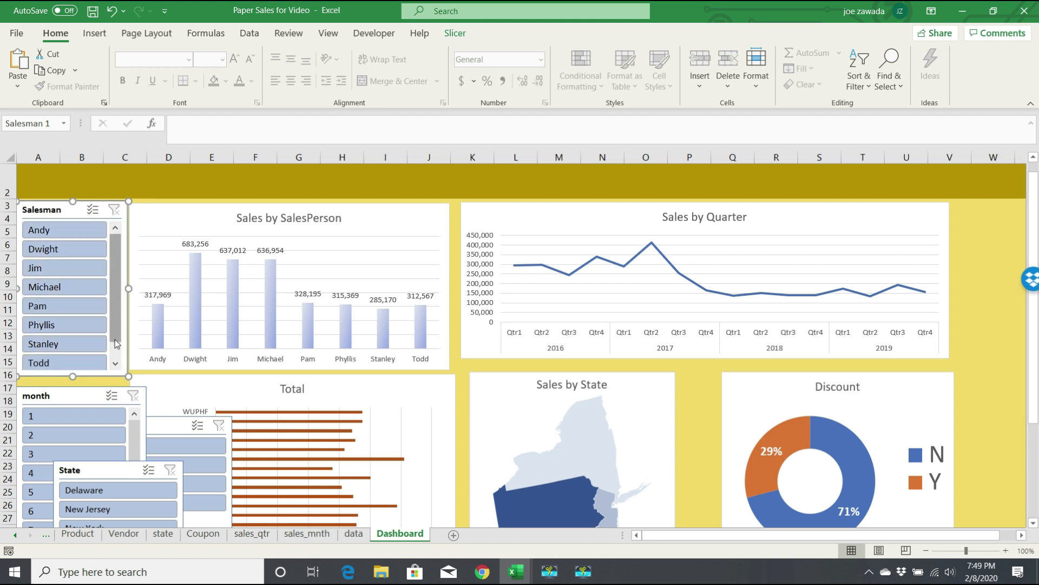
left_click_drag(73, 378, 81, 443)
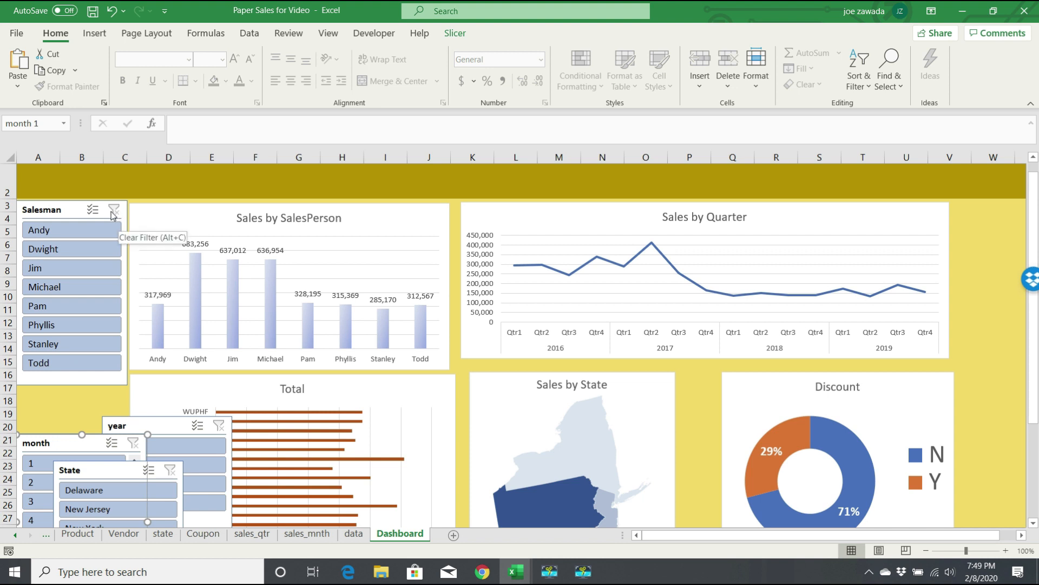
Try filtering by individual entries in the Salesman slicer and clear its filter
left_click(60, 268)
left_click(59, 248)
left_click(114, 210)
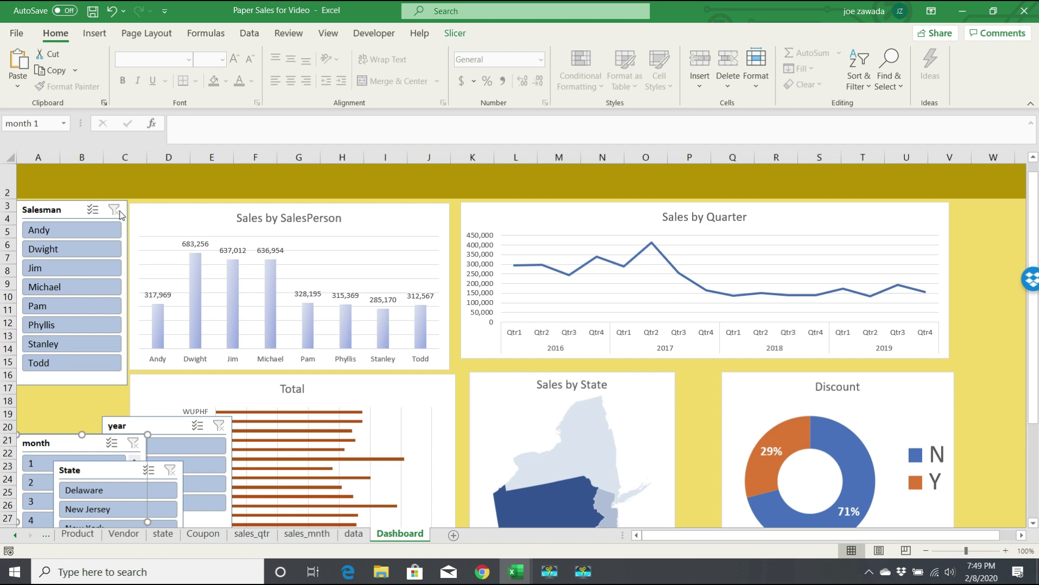
Shorten the State slicer and move it down to about row 38, and set the month slicer aside over the Sales by Month chart
left_click_drag(1034, 266, 1033, 368)
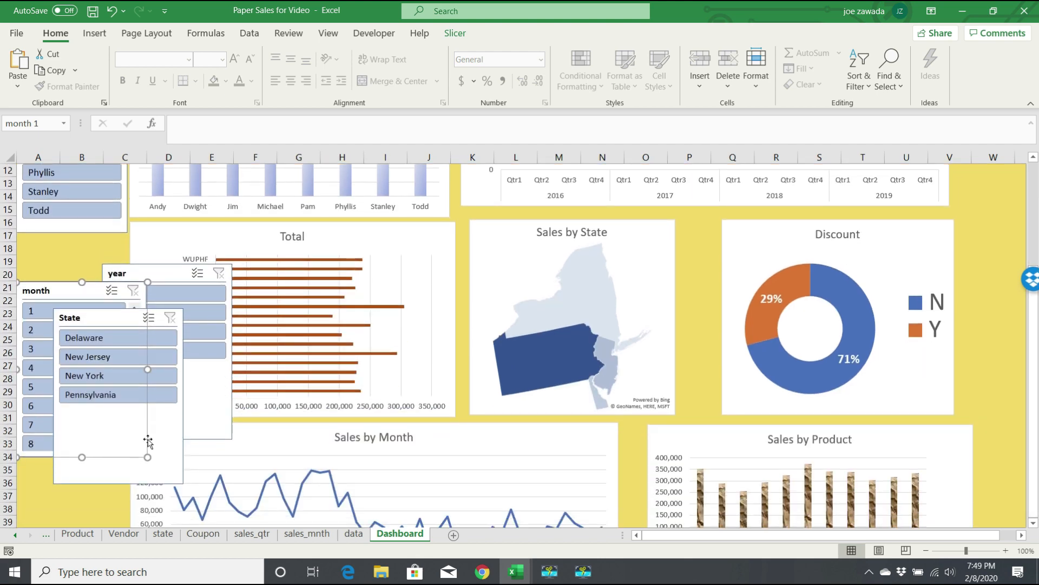
left_click_drag(117, 312, 119, 281)
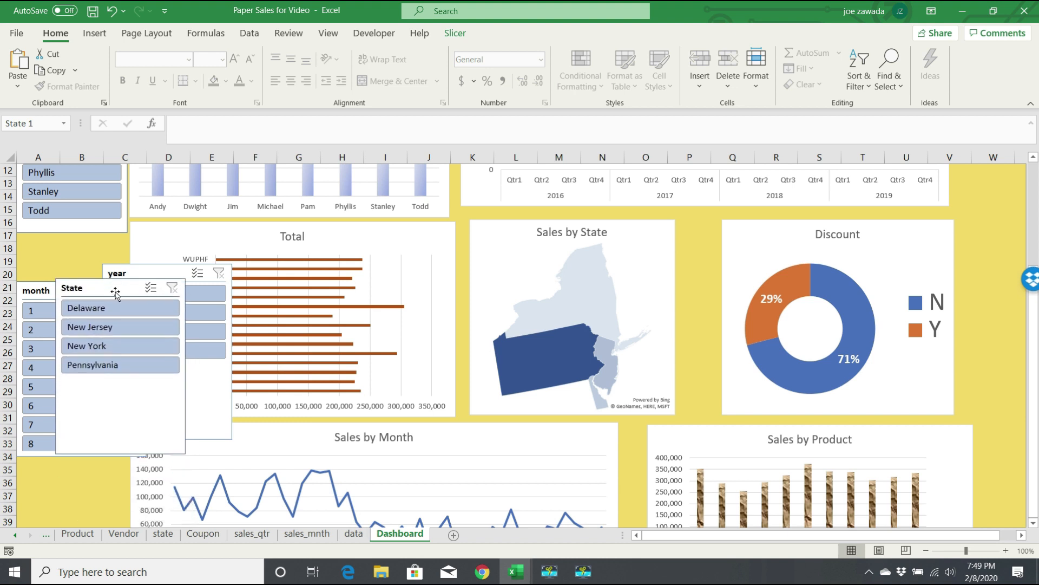
left_click_drag(121, 456, 130, 378)
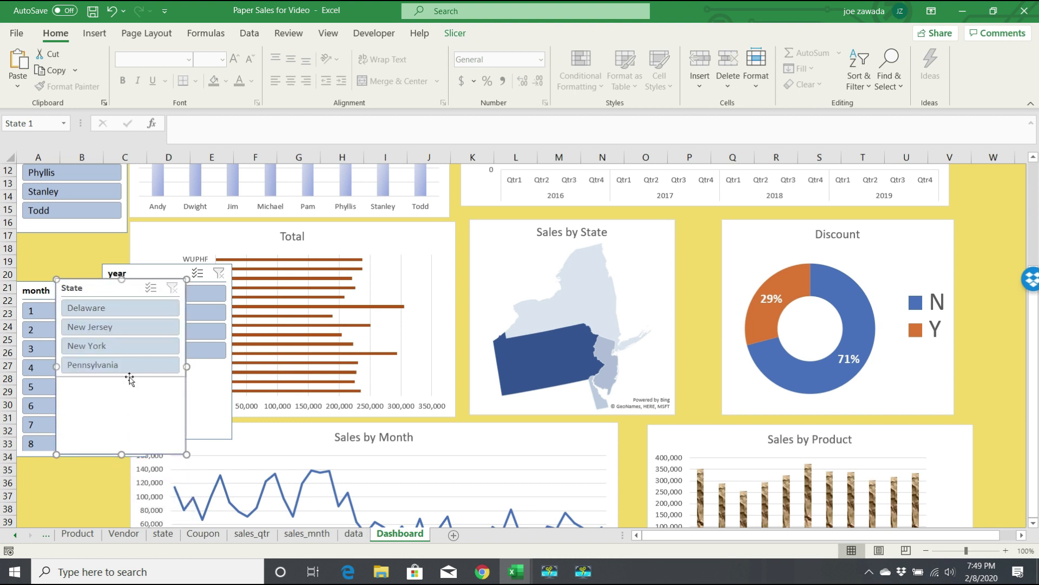
left_click_drag(118, 292, 100, 504)
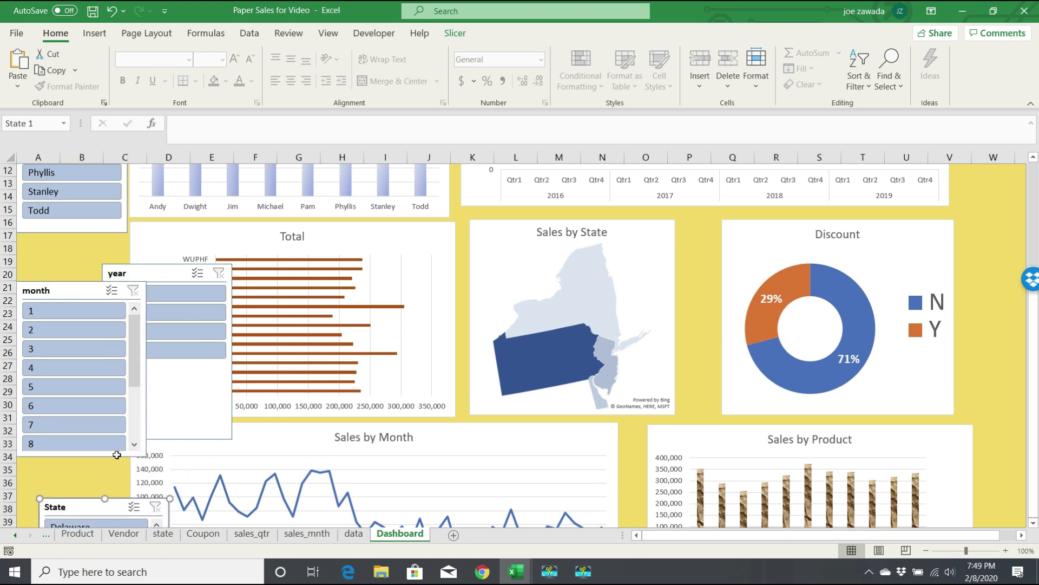
left_click_drag(282, 387, 286, 388)
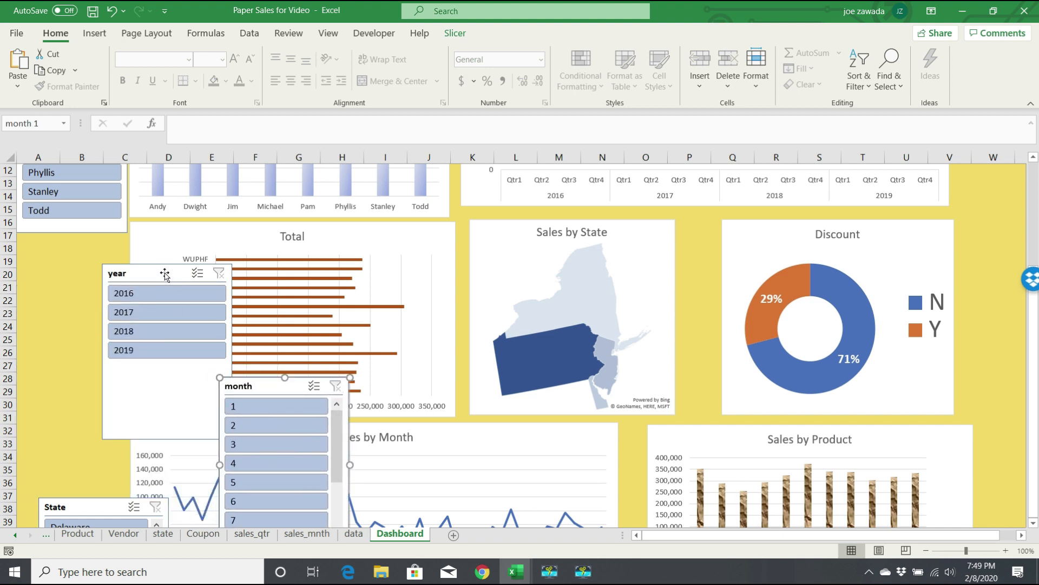
Place the year slicer directly below the Salesman slicer and shrink it to the margin's width, ending at about row 24
left_click_drag(158, 269, 74, 227)
left_click(74, 225)
left_click(74, 241)
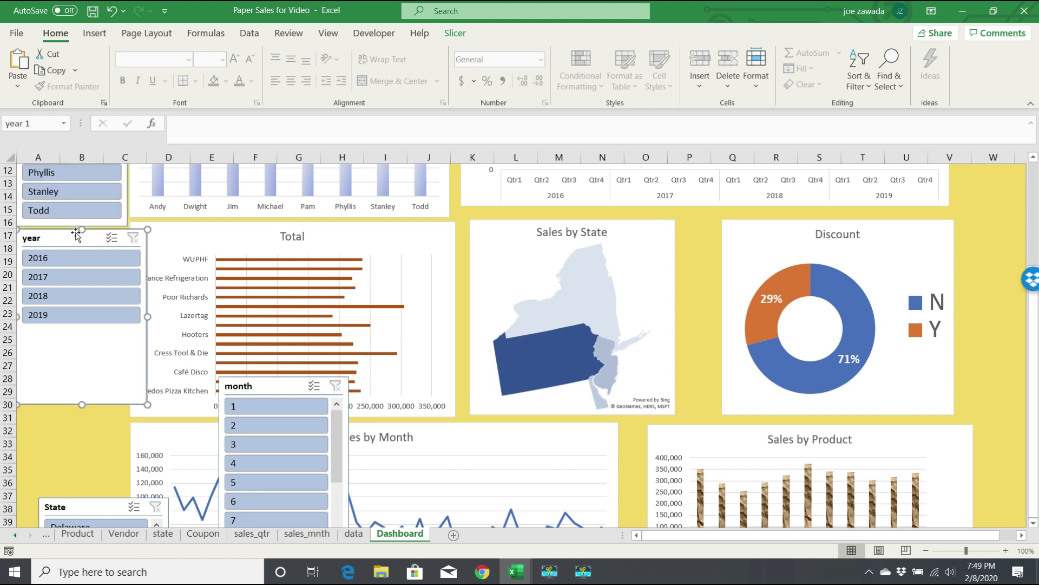
left_click_drag(76, 240, 88, 222)
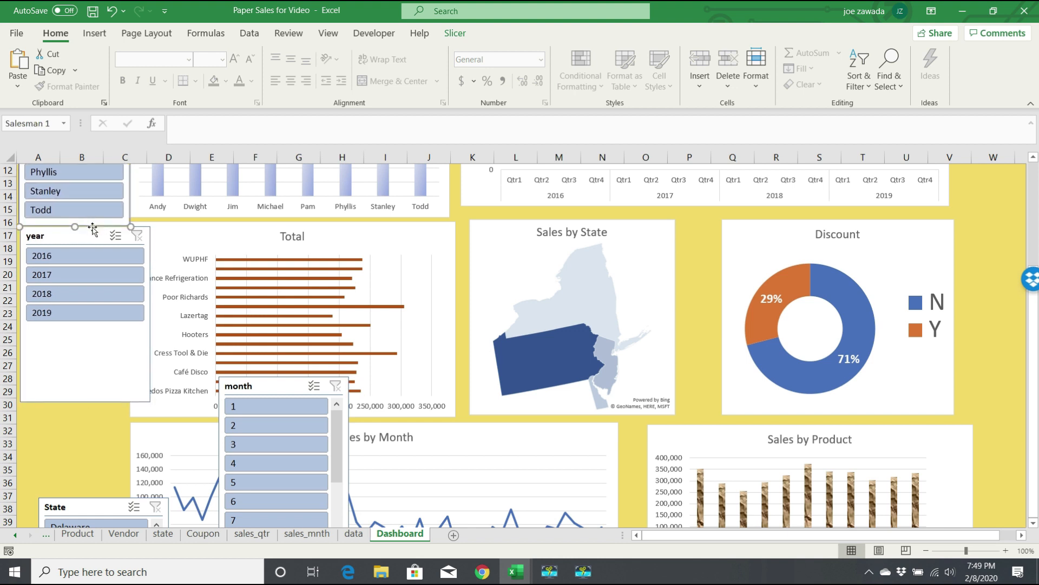
left_click(150, 309)
left_click_drag(150, 314, 123, 309)
left_click_drag(74, 395, 74, 325)
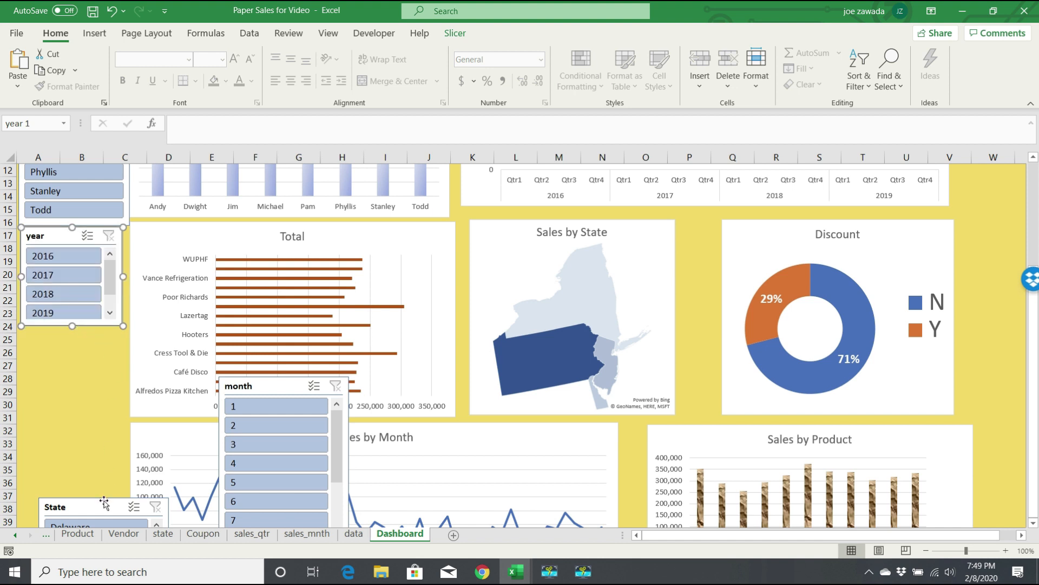
Place the month slicer directly below the year slicer and the State slicer beneath it, narrowing State to clear the Sales by Month chart
left_click(268, 387)
left_click_drag(205, 381, 71, 337)
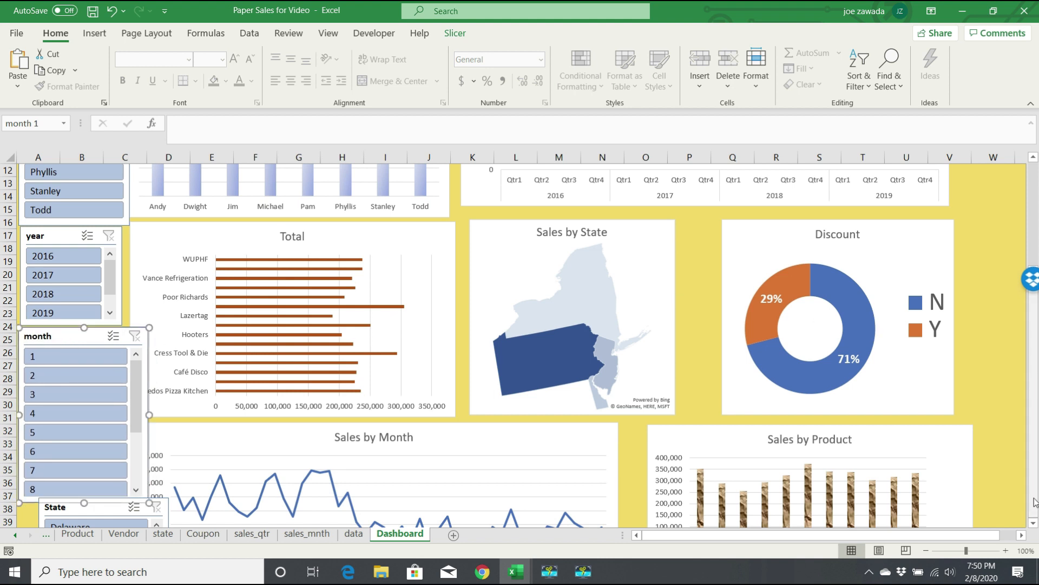
left_click(1034, 523)
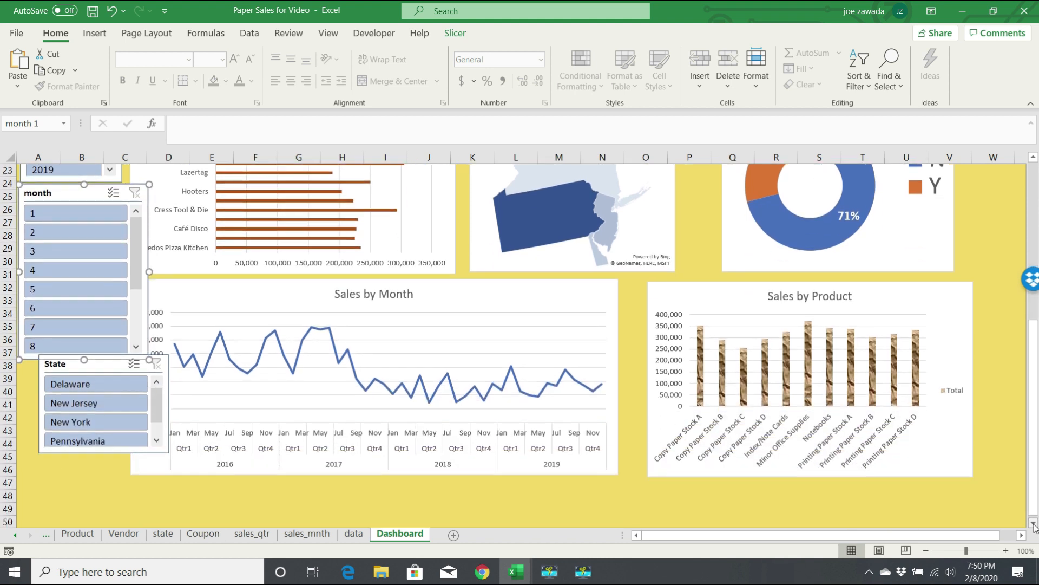
scroll(430, 307, "down", 2)
left_click_drag(102, 288, 75, 308)
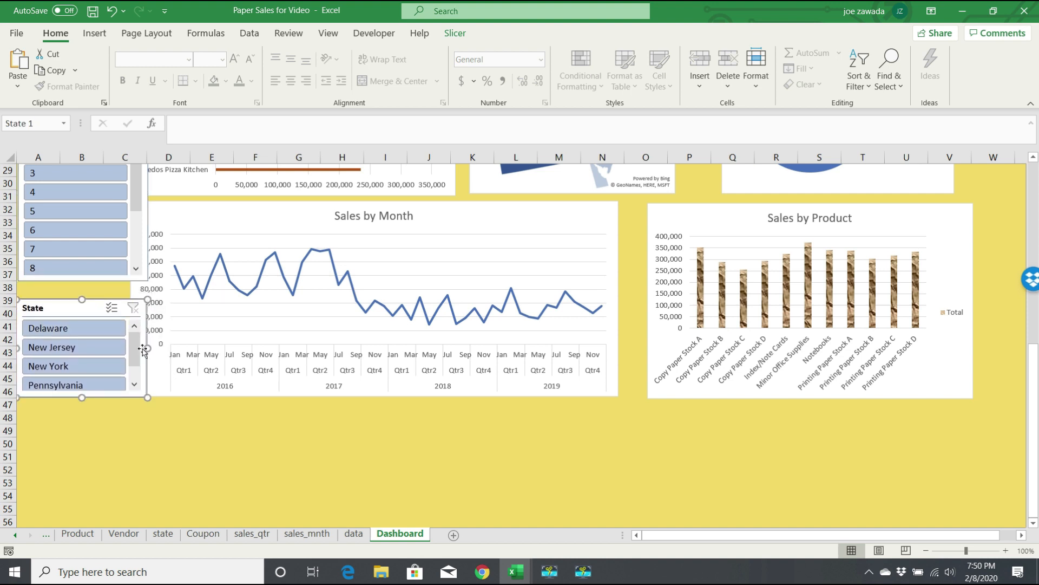
left_click_drag(150, 348, 126, 348)
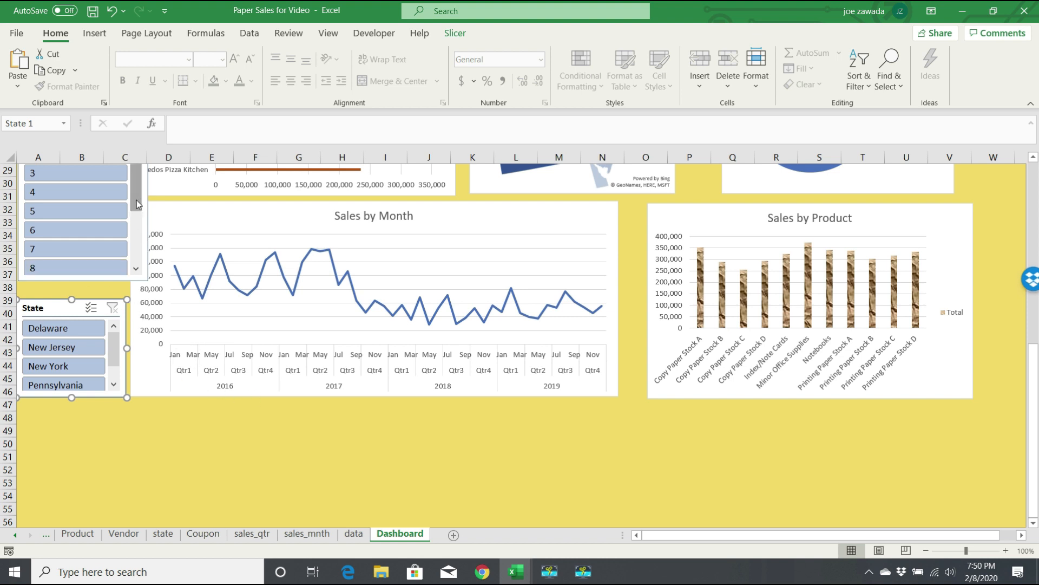
Narrow and lengthen the month slicer to fit all 12 months, place State directly below it, and clear the month filter
left_click(147, 181)
left_click_drag(149, 193, 125, 193)
left_click_drag(72, 281, 61, 344)
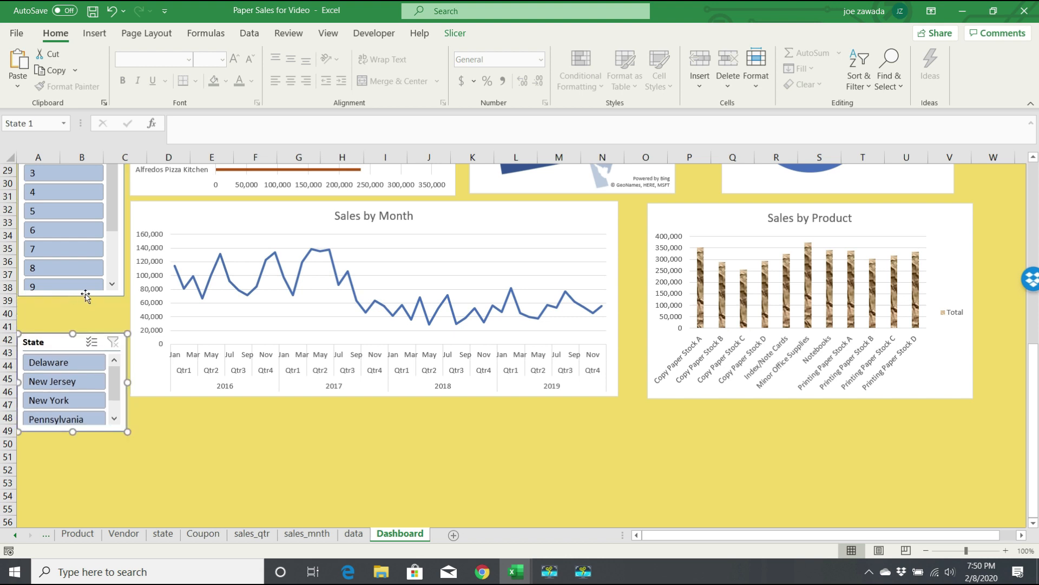
left_click(118, 269)
left_click_drag(73, 297, 65, 366)
left_click(69, 324)
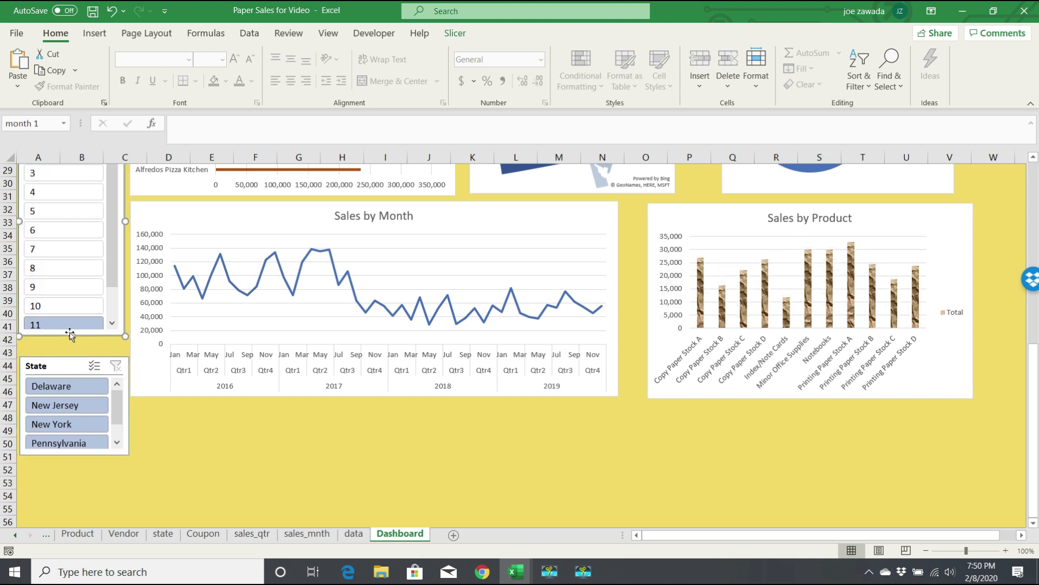
left_click_drag(72, 339, 68, 372)
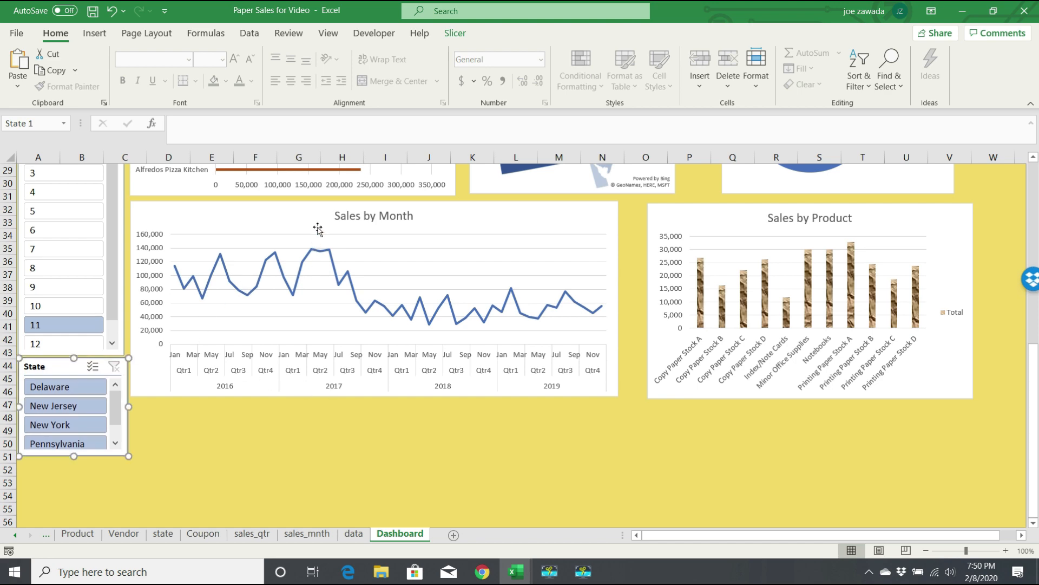
left_click_drag(1034, 417, 1035, 344)
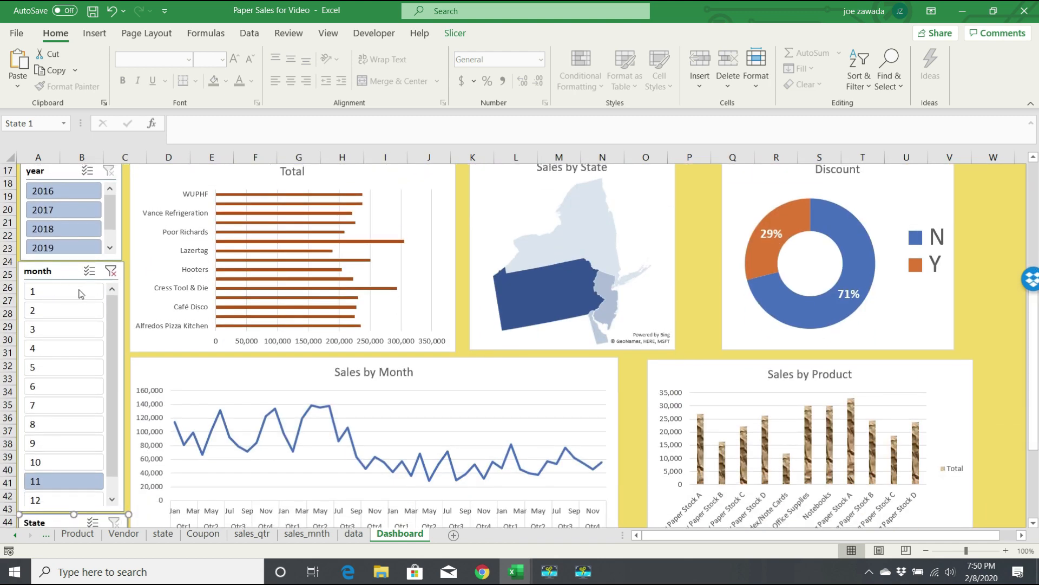
left_click(111, 271)
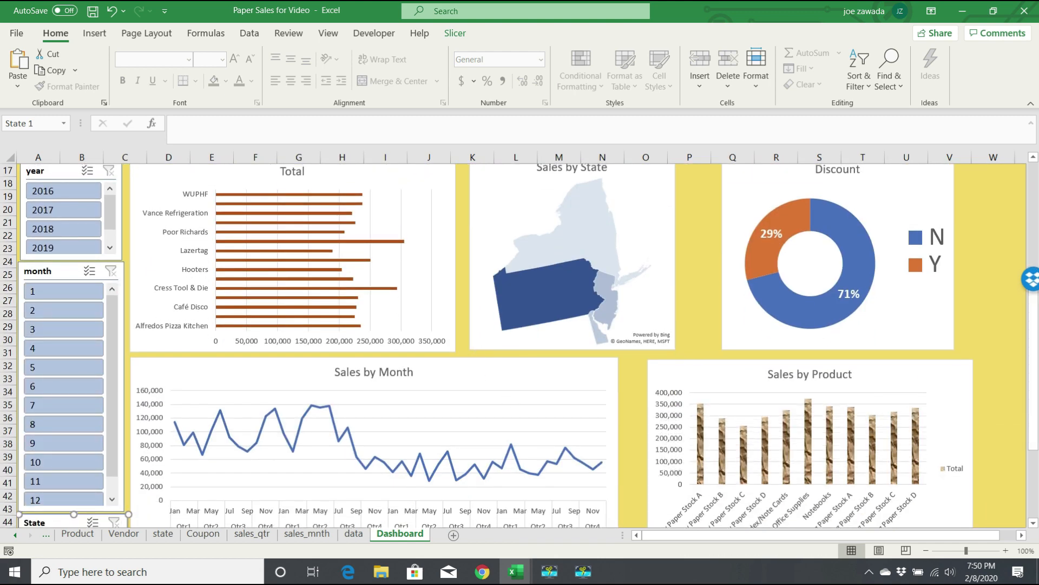
Filter the dashboard to the third entry in the Salesman slicer and to month 3
left_click_drag(1034, 379, 1029, 264)
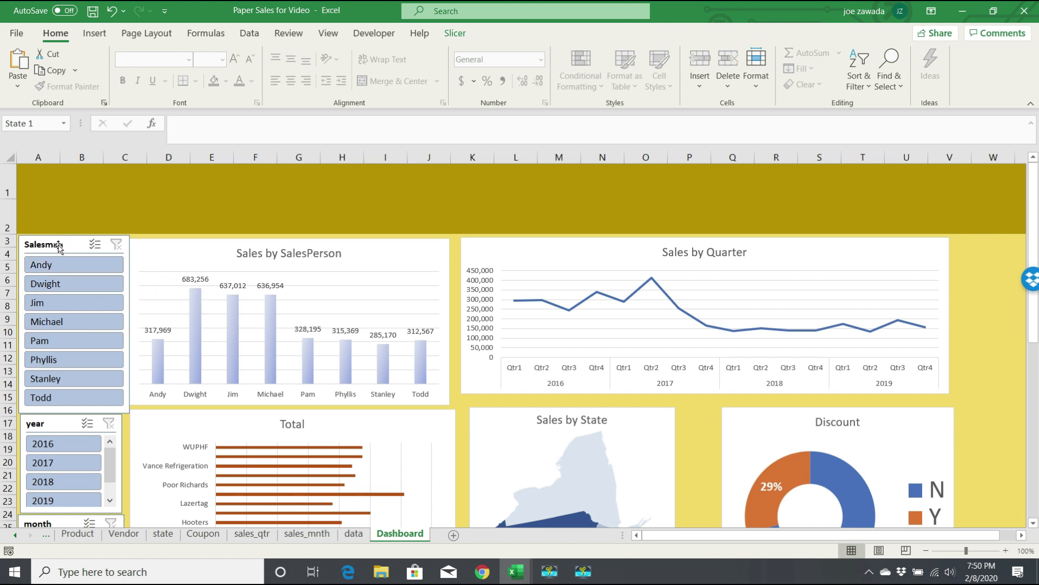
left_click(59, 302)
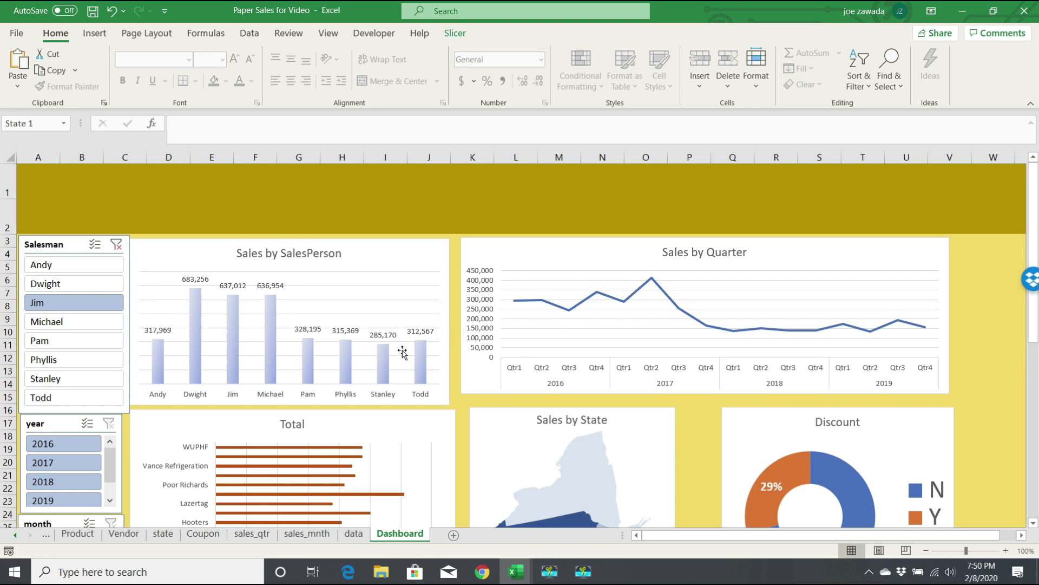
left_click_drag(1034, 232, 1035, 319)
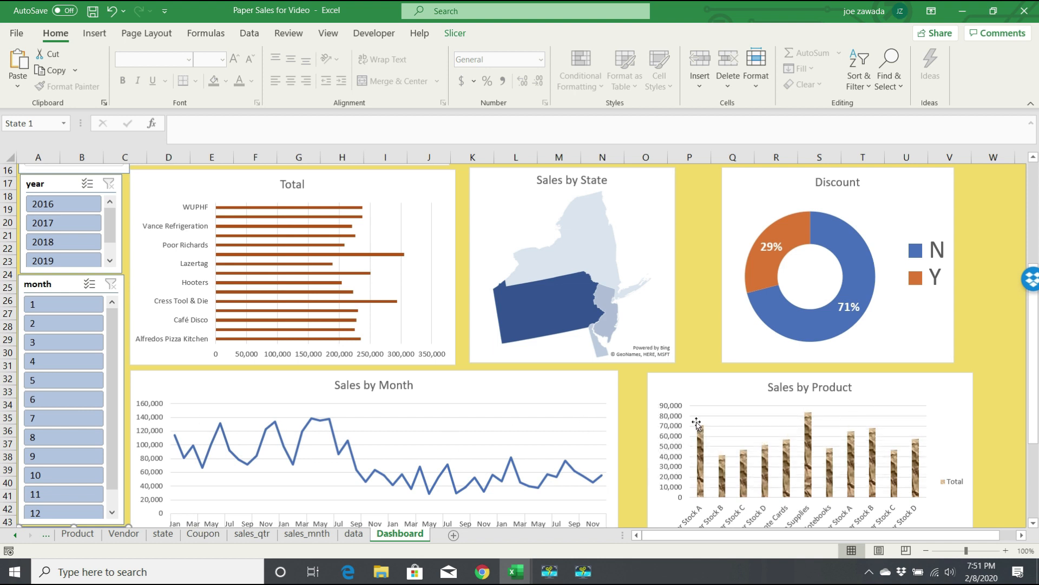
left_click(52, 343)
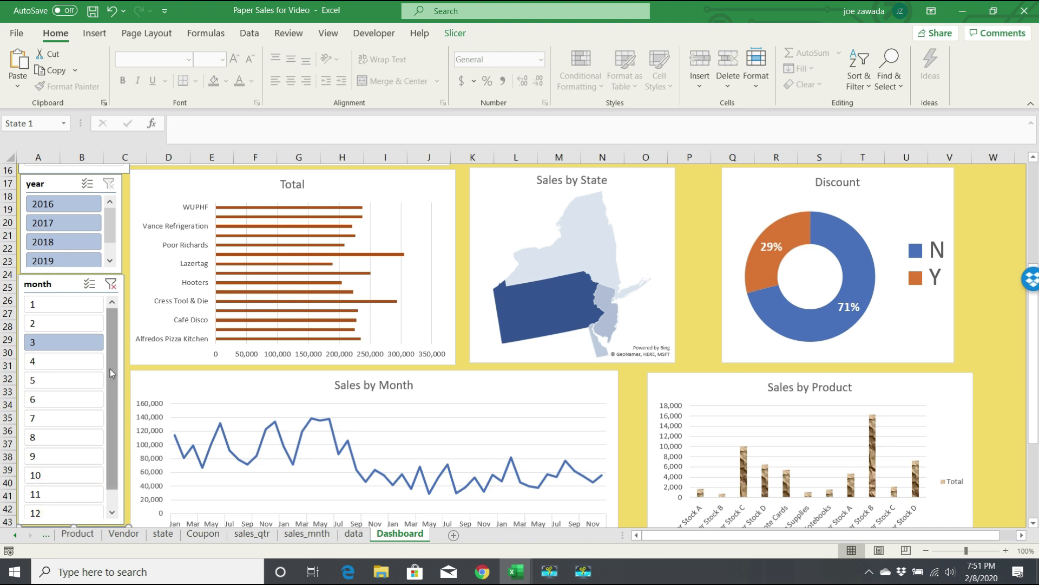
Connect the month slicer to the Coupon, sales_mnth, sales_qtr, salesmen, state and Vendor pivot tables in addition to Product
left_click(58, 283)
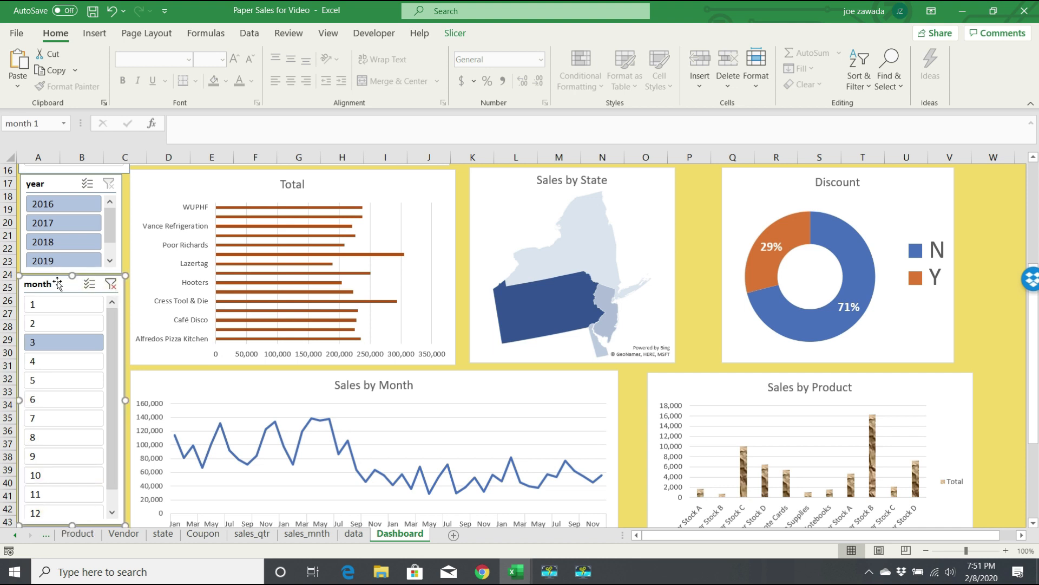
right_click(53, 285)
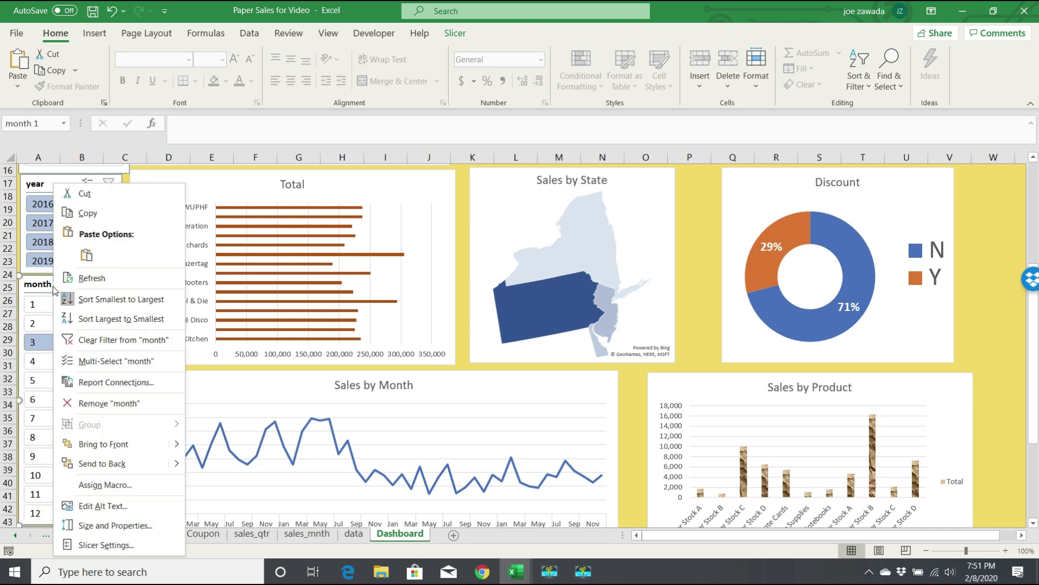
left_click(108, 382)
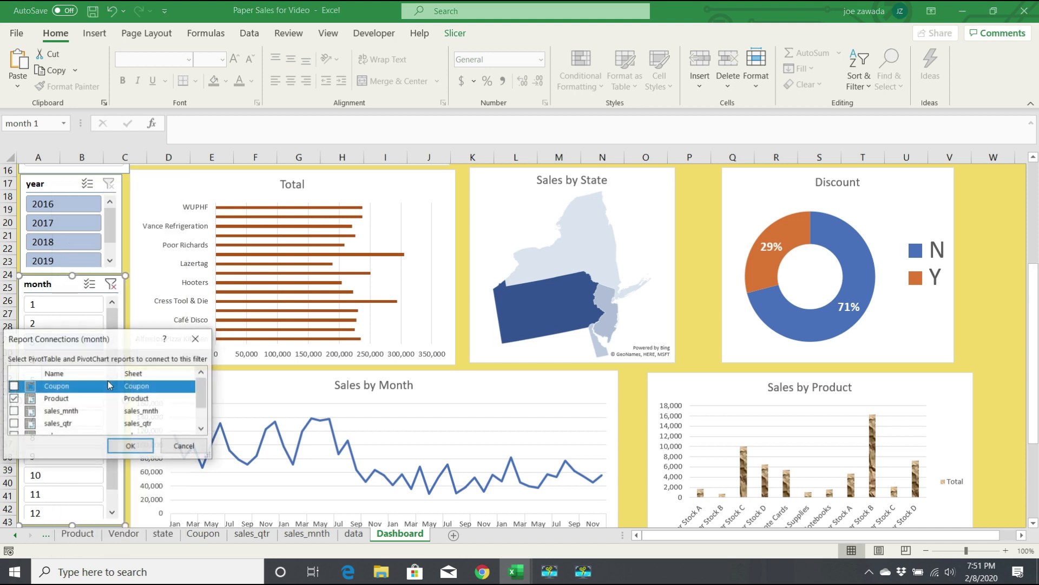
left_click_drag(115, 343, 289, 195)
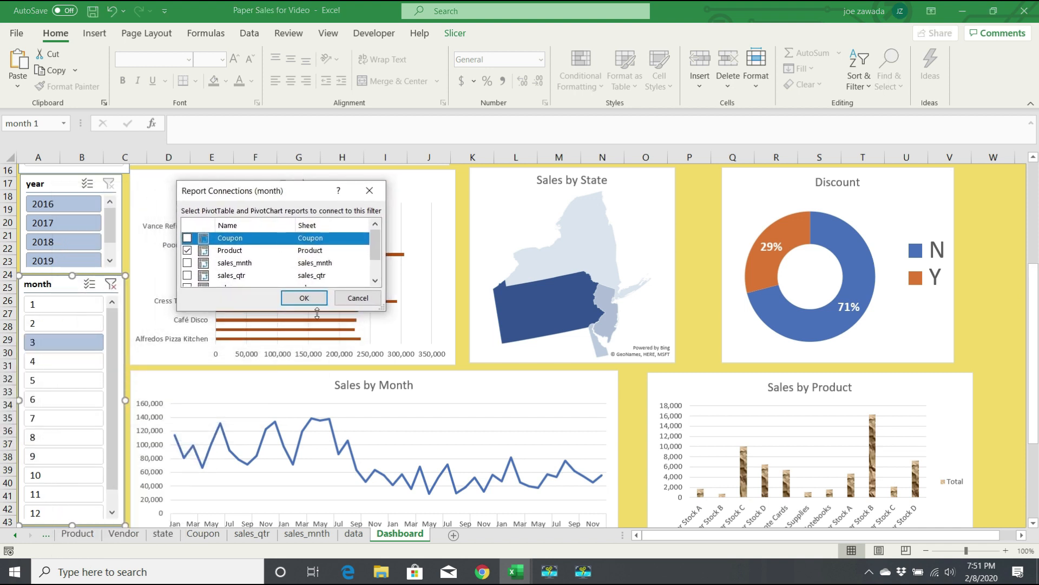
left_click_drag(259, 312, 256, 370)
left_click(187, 239)
left_click(188, 263)
left_click(187, 275)
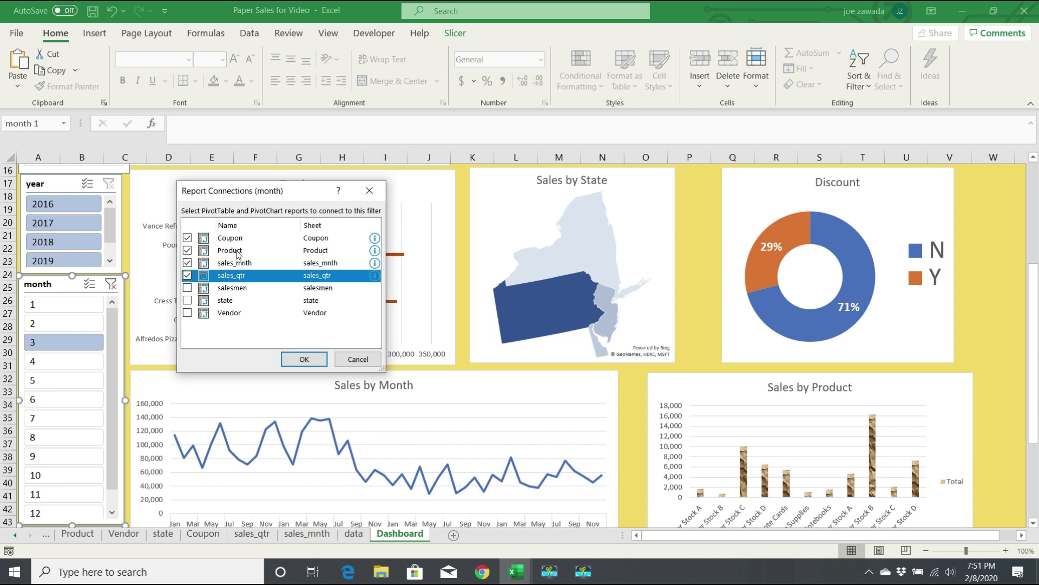
left_click(187, 288)
left_click(188, 300)
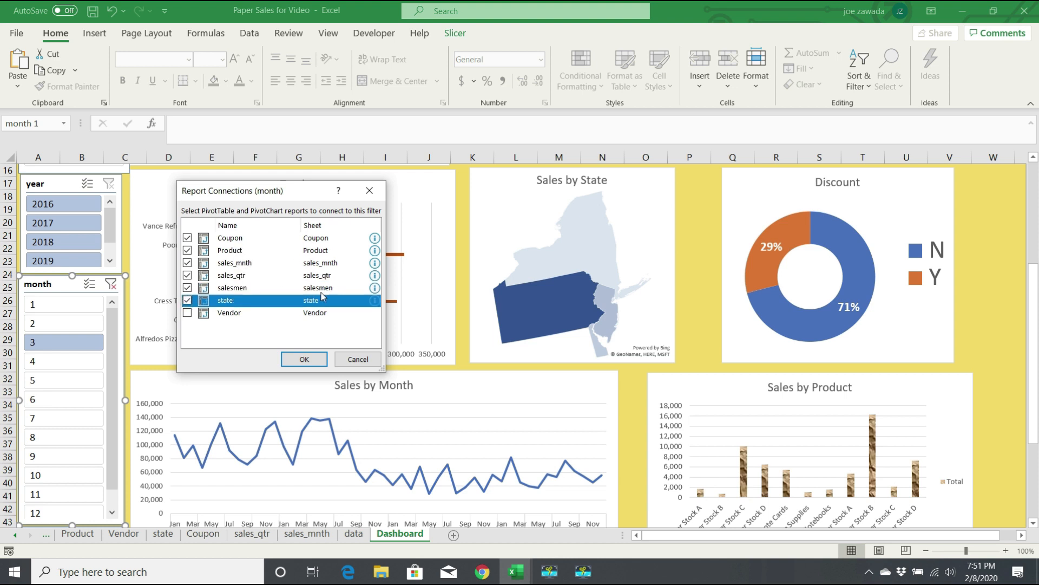
left_click(187, 312)
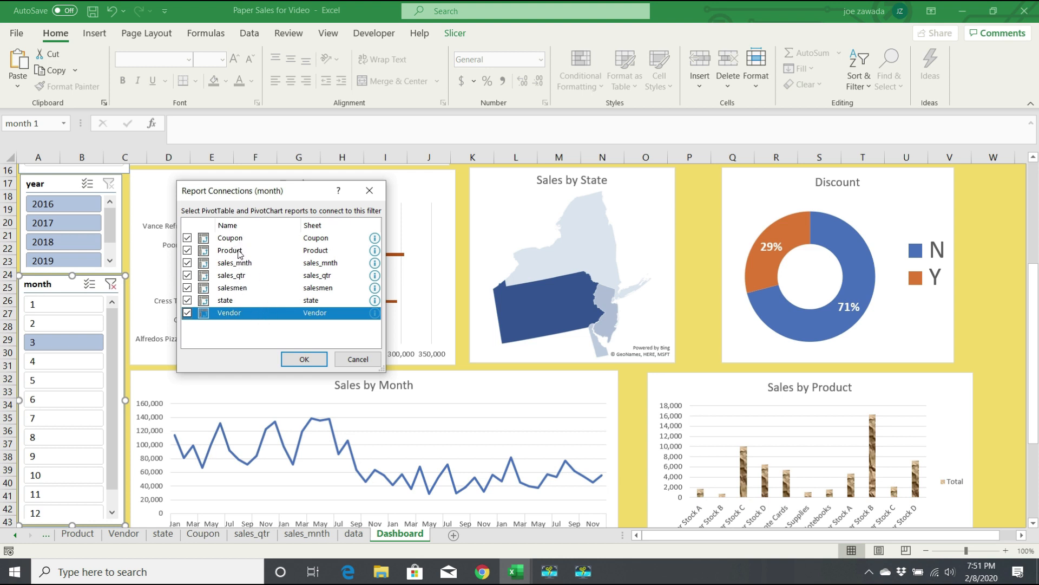
left_click(304, 357)
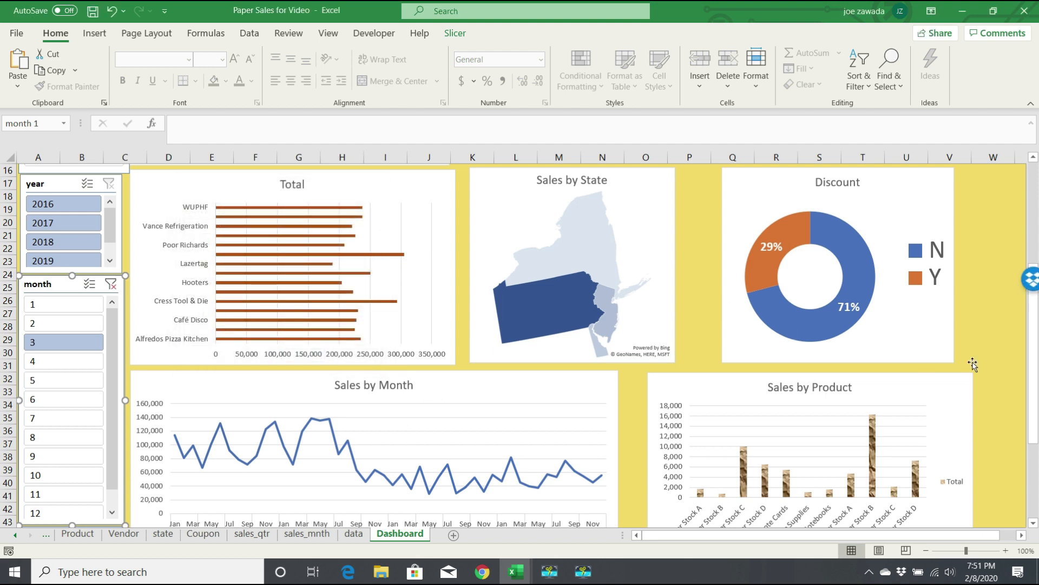
Connect the year slicer to the Coupon, sales_mnth, sales_qtr, salesmen, state and Vendor pivot tables in addition to Product
scroll(1036, 372, "up", 4)
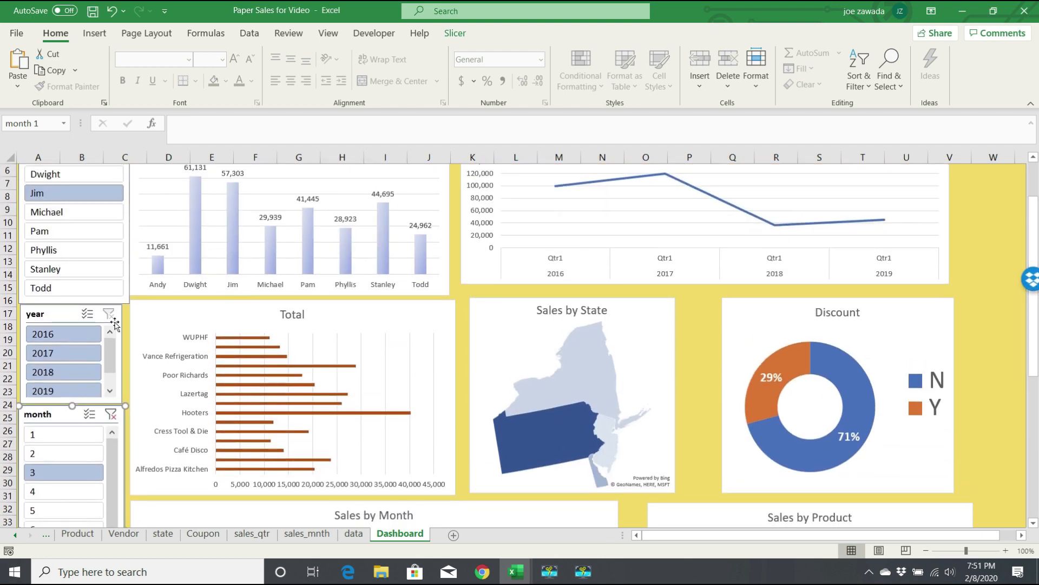
left_click(64, 318)
right_click(63, 315)
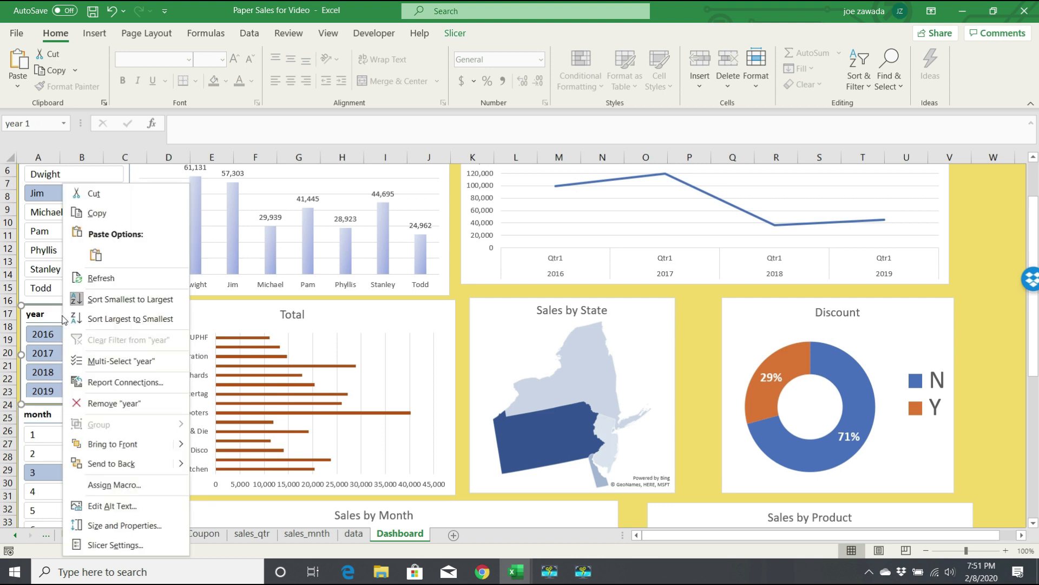
left_click(123, 382)
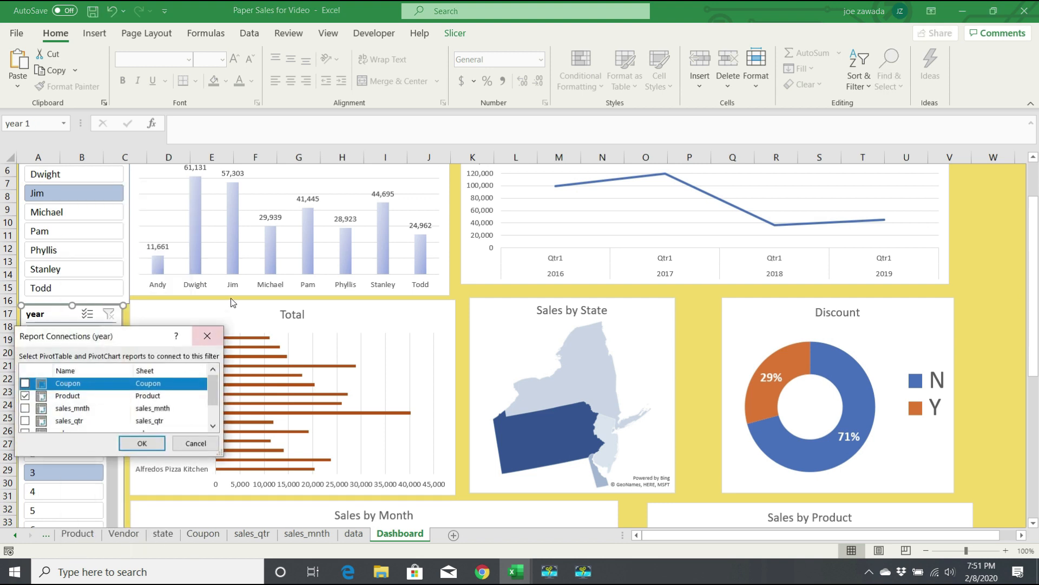
left_click_drag(113, 340, 305, 212)
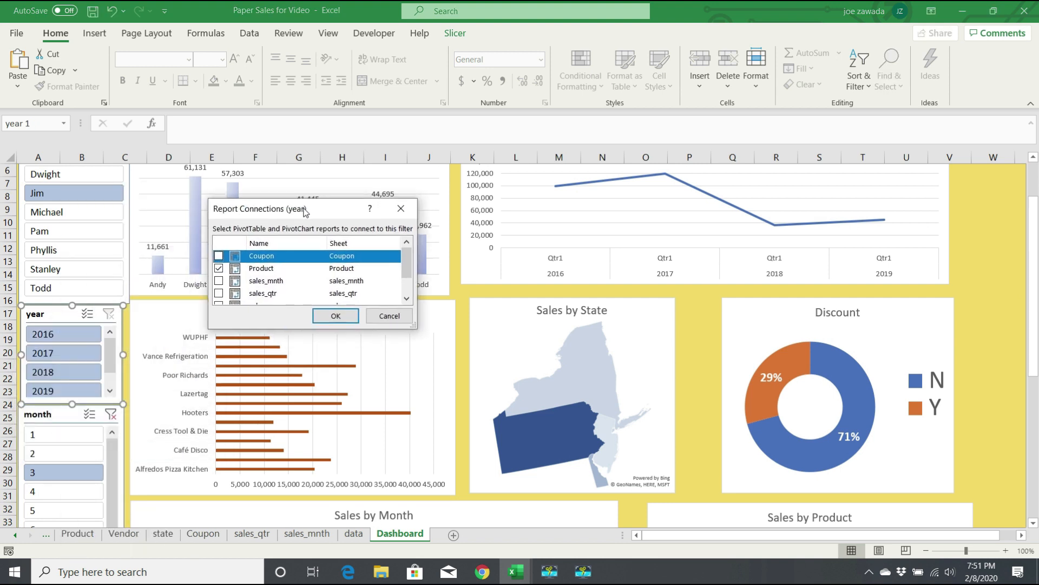
left_click(219, 256)
left_click(219, 281)
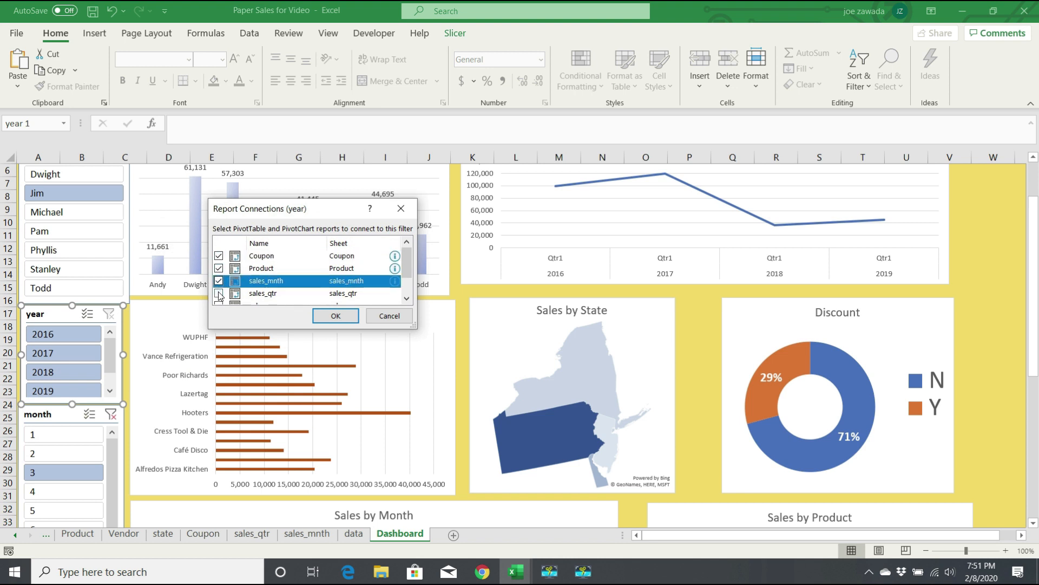
left_click(218, 293)
left_click_drag(412, 260, 412, 275)
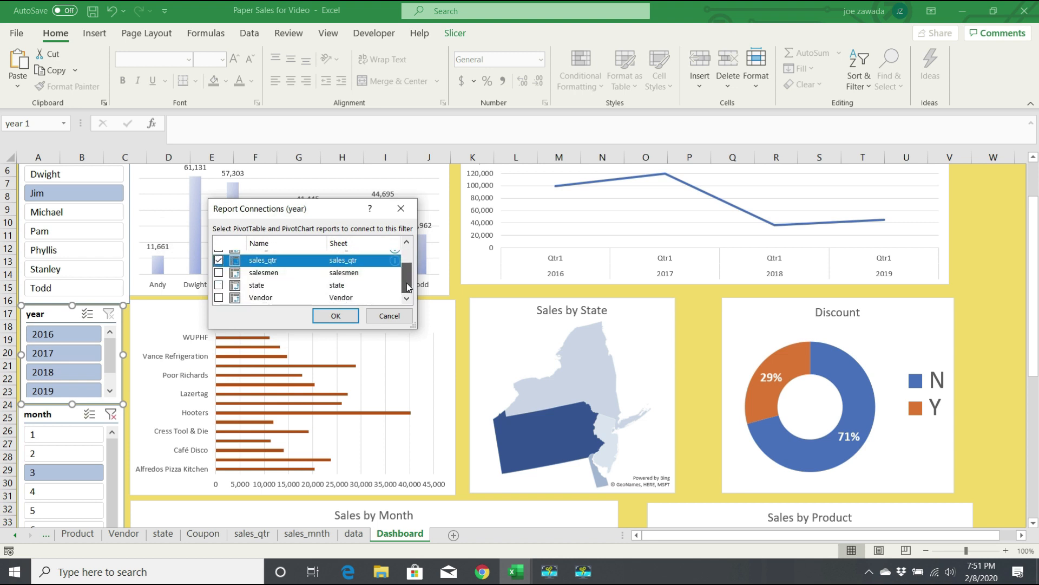
left_click(219, 273)
left_click(218, 285)
left_click(219, 297)
left_click(319, 315)
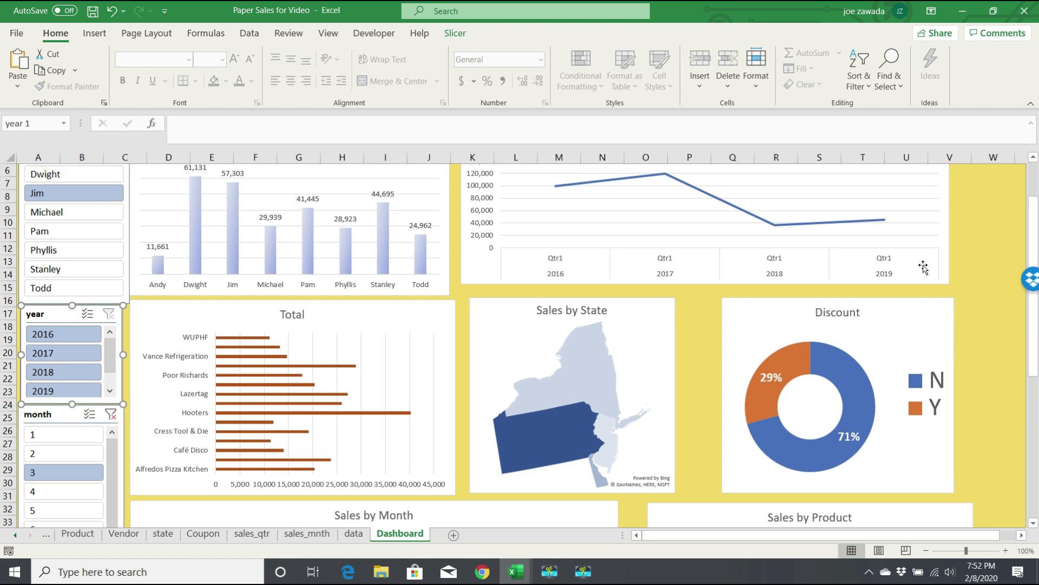
Connect the State slicer to the Coupon, sales_mnth, sales_qtr, salesmen, state and Vendor pivot tables in addition to Product
scroll(225, 474, "down", 7)
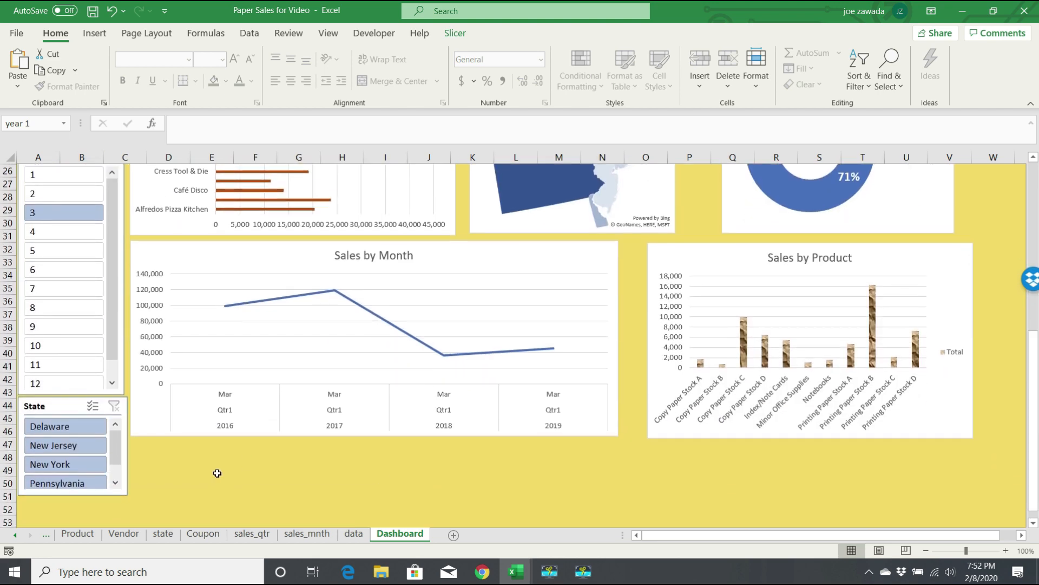
right_click(55, 409)
key("Escape")
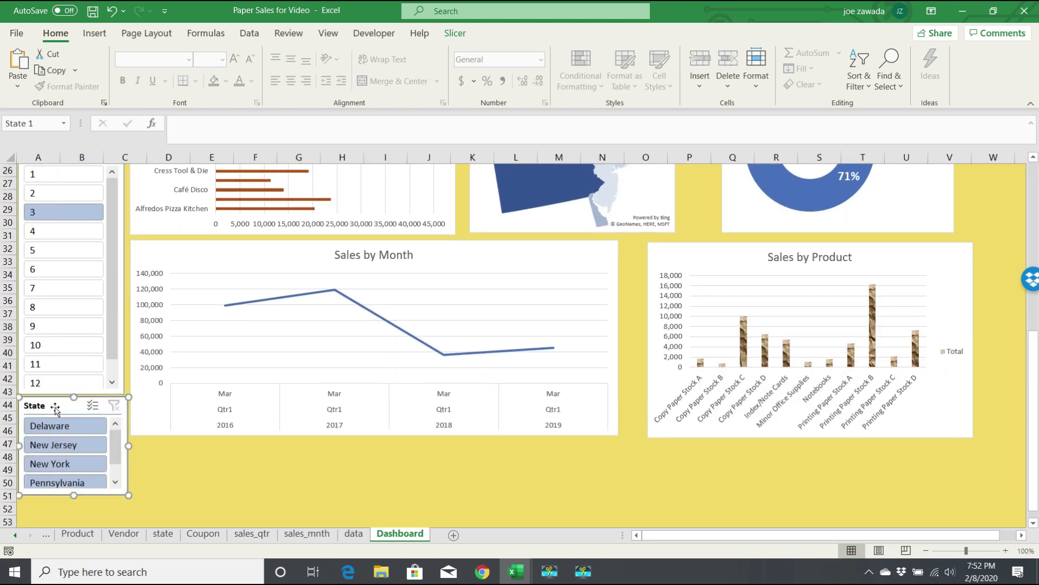
left_click(214, 492)
right_click(58, 405)
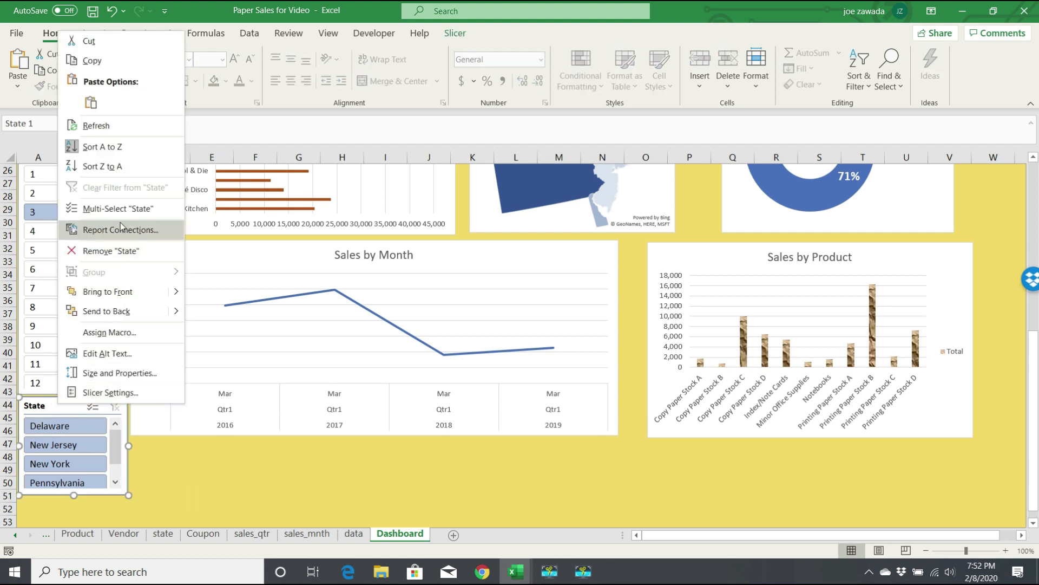
left_click(120, 229)
left_click(22, 235)
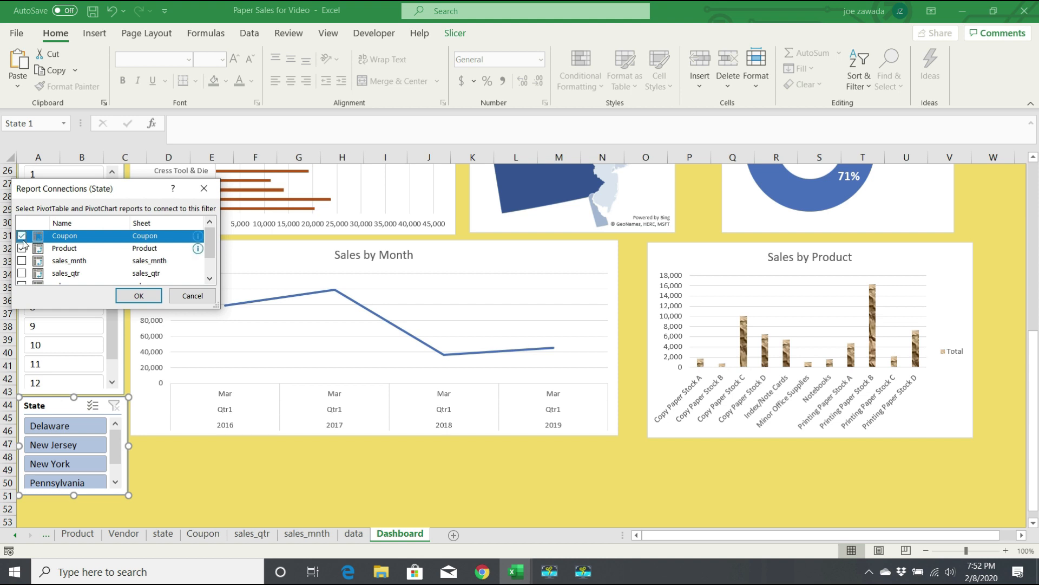
left_click(22, 260)
left_click(22, 273)
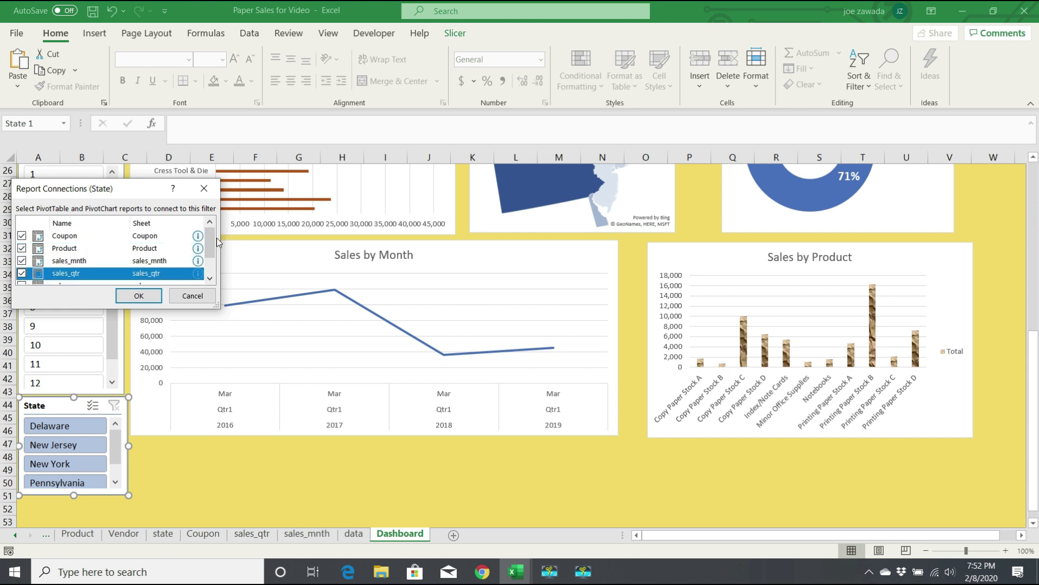
left_click(210, 278)
left_click(21, 252)
left_click(22, 265)
left_click(21, 278)
left_click(140, 301)
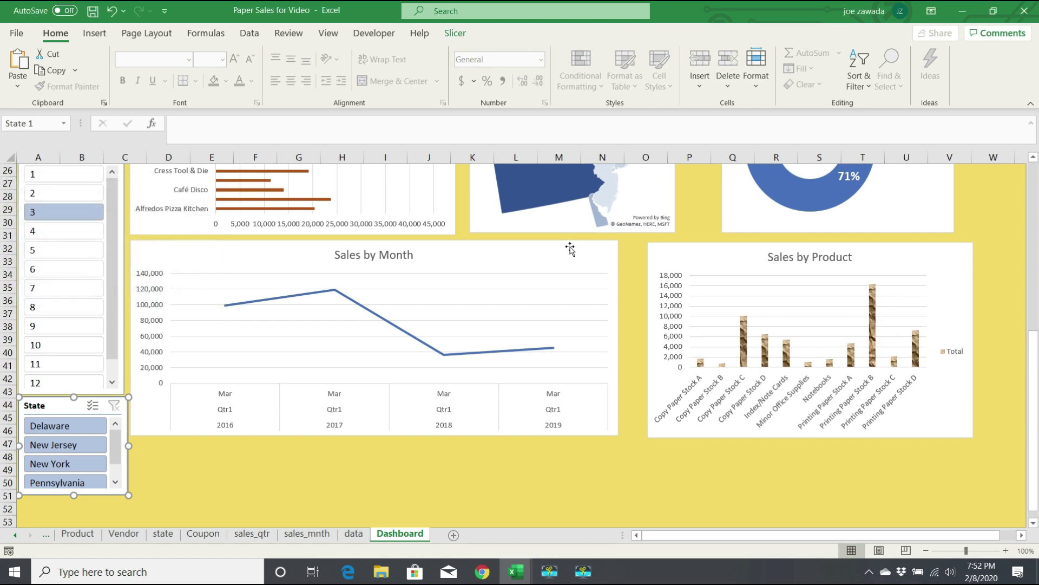
Connect the Salesman slicer to the Coupon, sales_mnth, sales_qtr, salesmen, state and Vendor pivot tables in addition to Product
left_click(1034, 184)
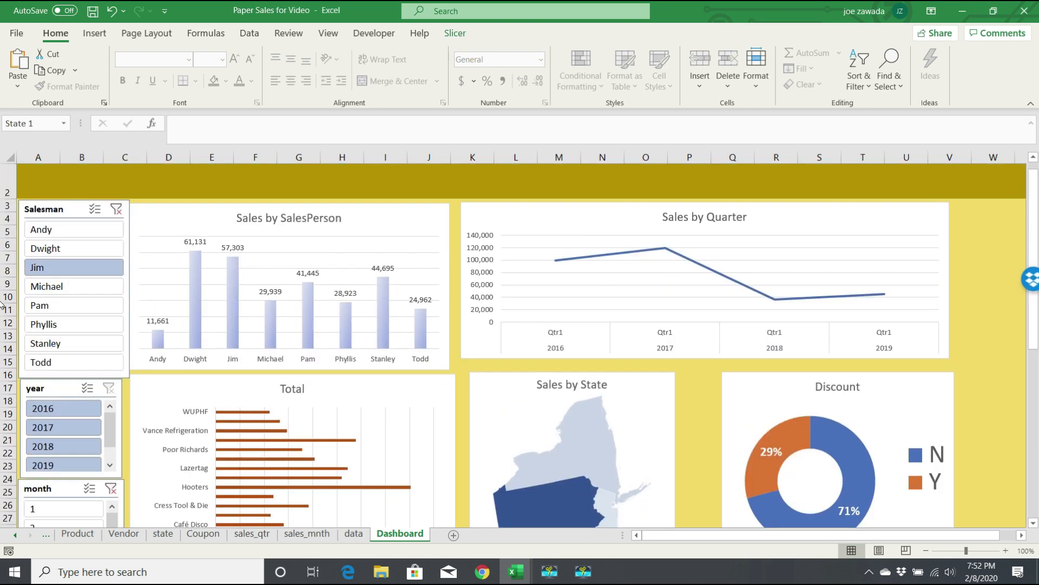
right_click(56, 208)
left_click(116, 381)
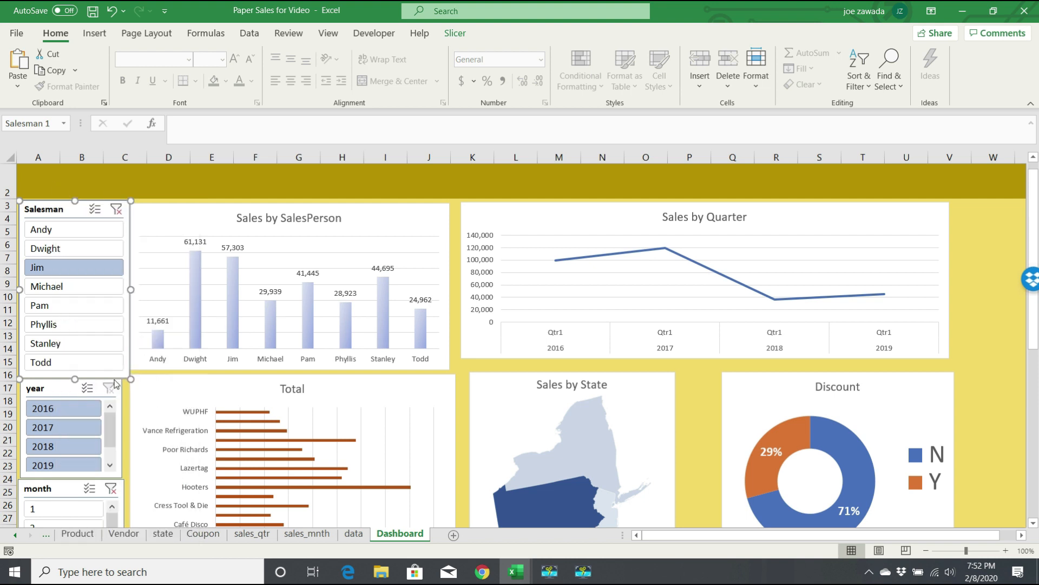
left_click(16, 384)
left_click(16, 410)
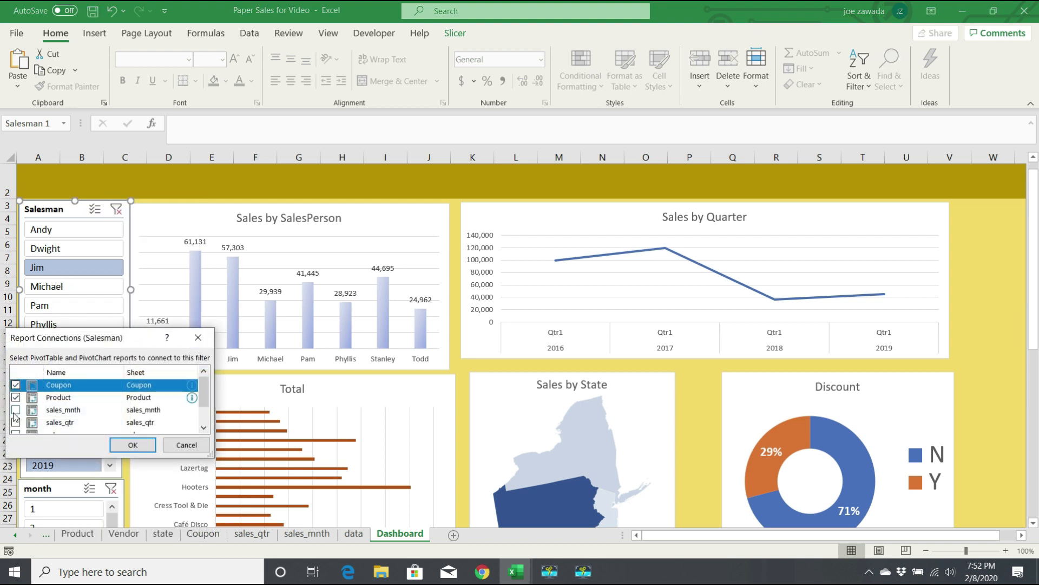
left_click(16, 422)
scroll(46, 412, "down", 2)
left_click(16, 401)
left_click(16, 413)
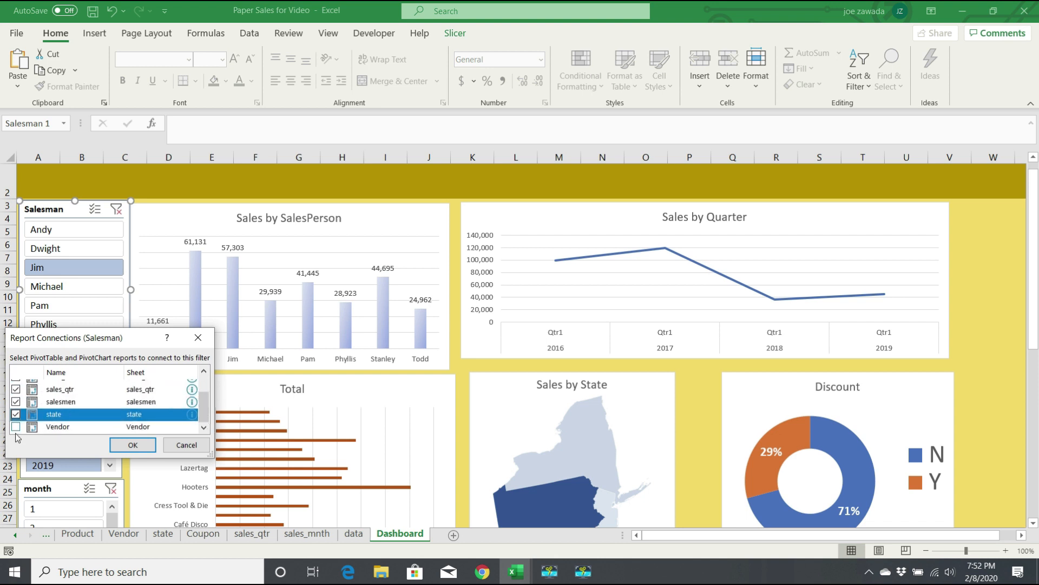
left_click(17, 426)
left_click(133, 445)
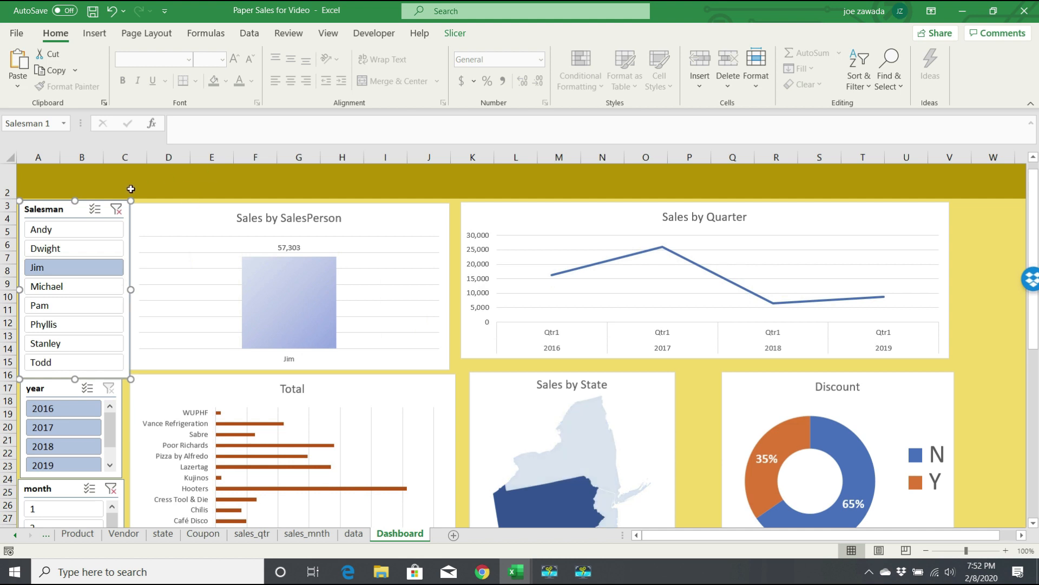
Clear the Salesman and month filters, and narrow the Salesman slicer to clear the Sales by SalesPerson chart
left_click(116, 209)
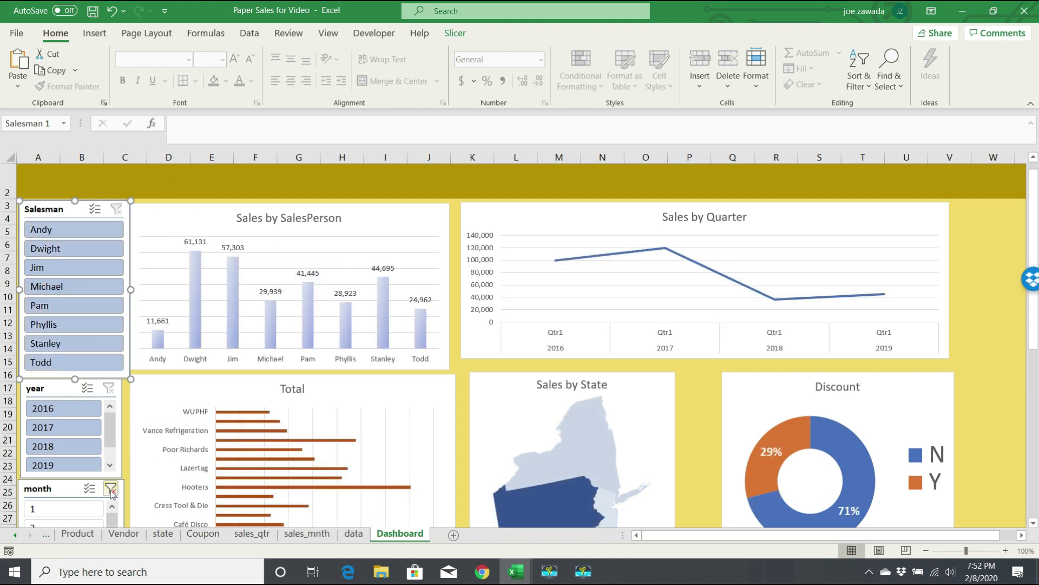
left_click_drag(1033, 210, 1024, 254)
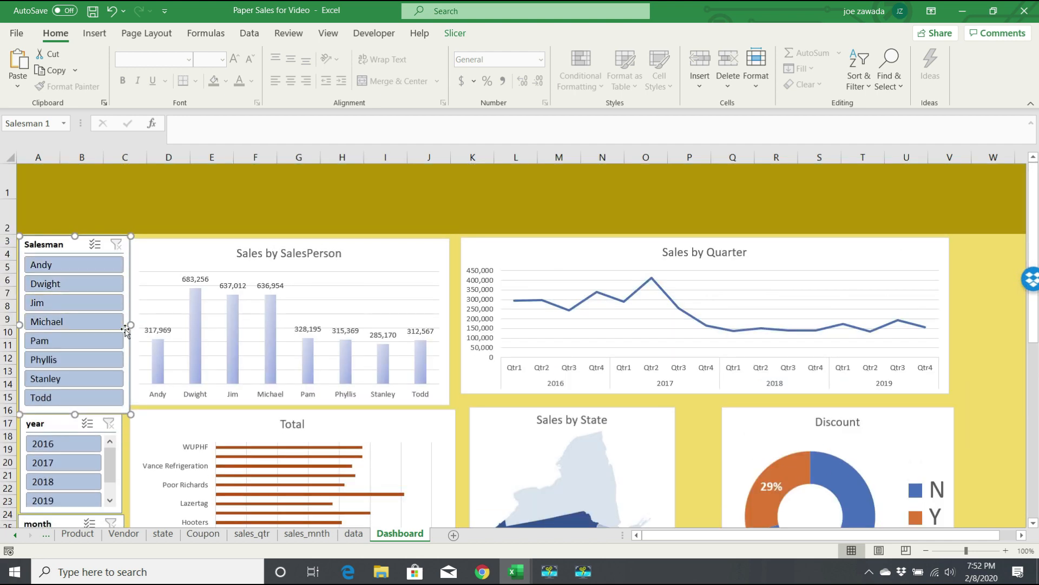
left_click_drag(132, 325, 123, 325)
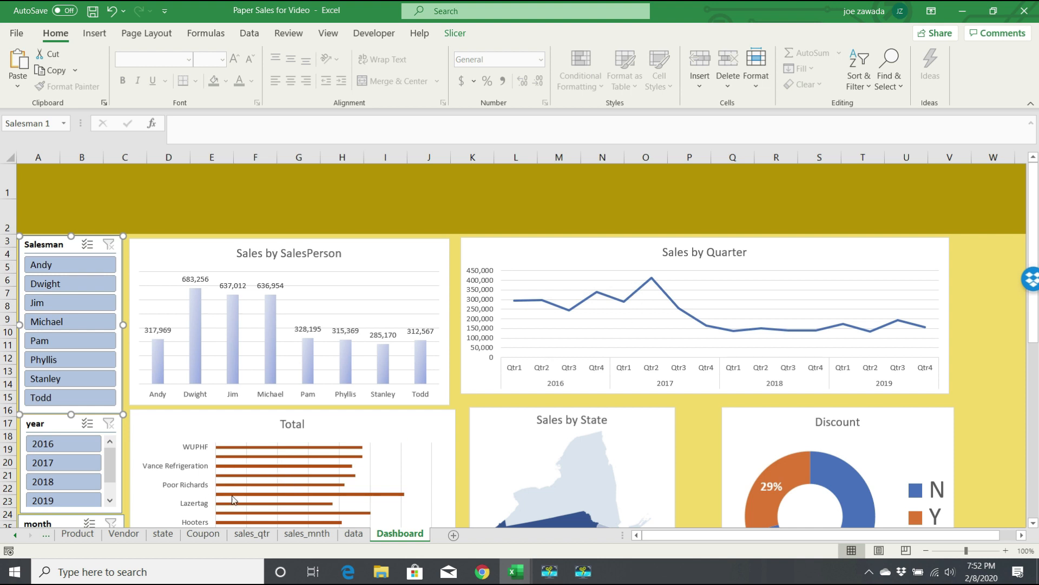
Filter the dashboard to the second and third entries in the Salesman slicer and to year 2019
left_click(61, 284)
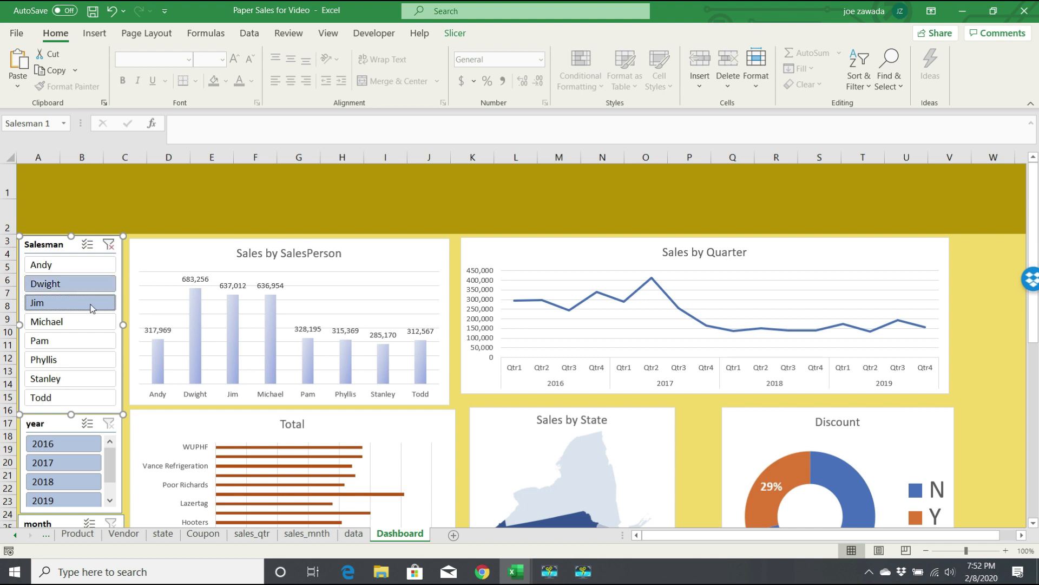
left_click(64, 304, "ctrl")
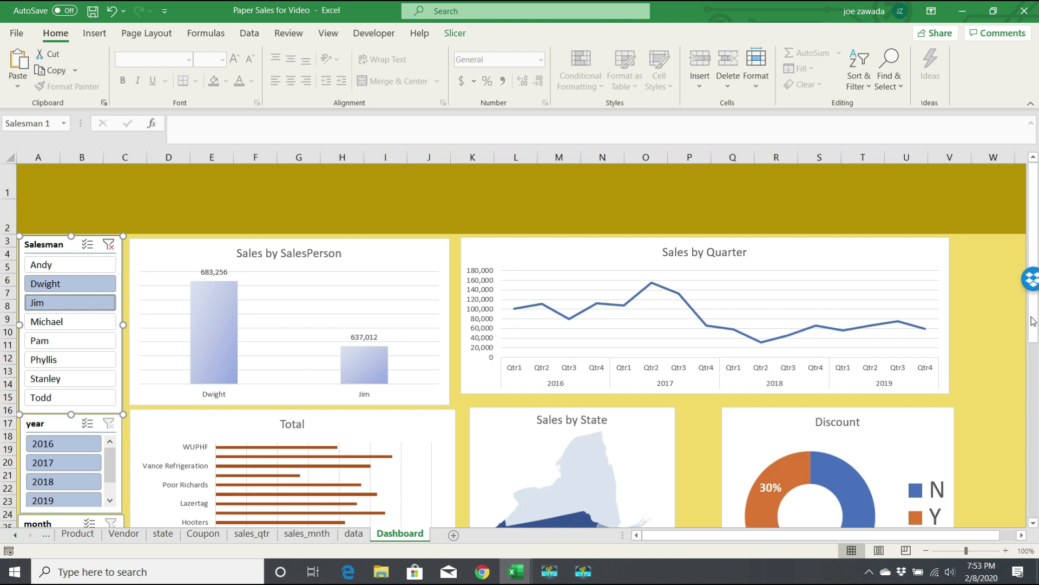
left_click_drag(1033, 322, 1033, 374)
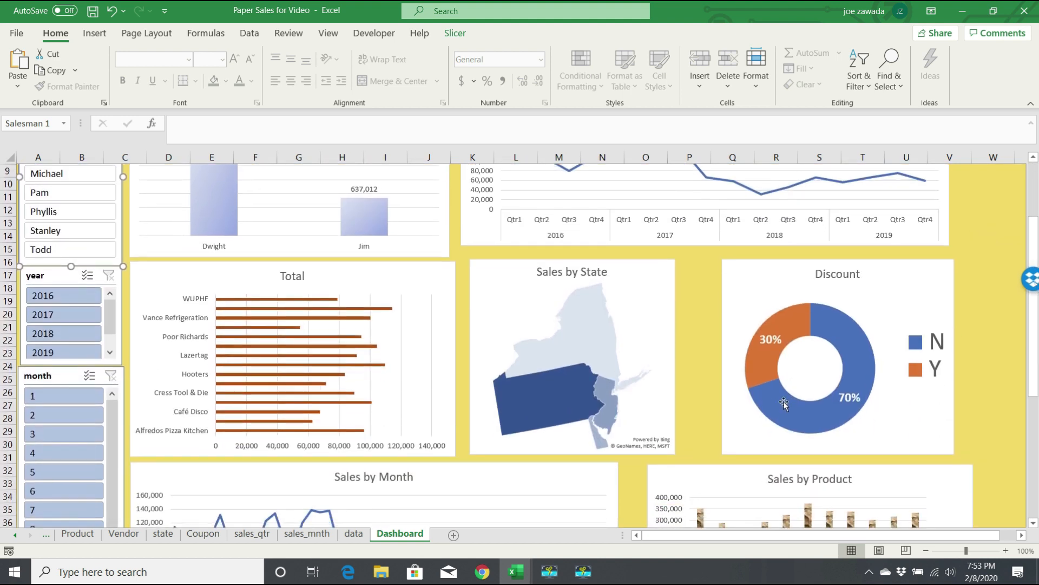
left_click_drag(1035, 248, 1035, 313)
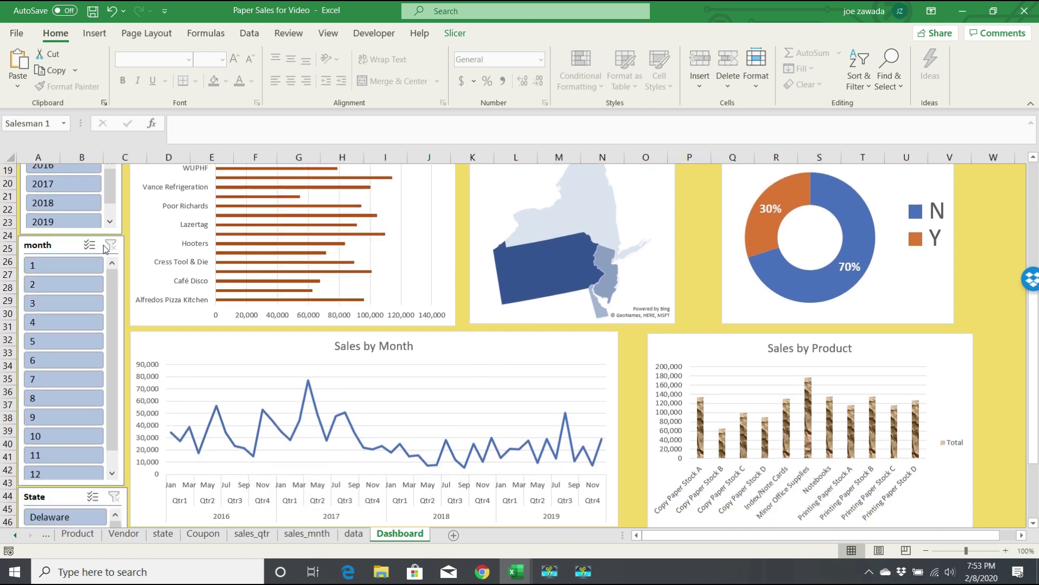
left_click(65, 223)
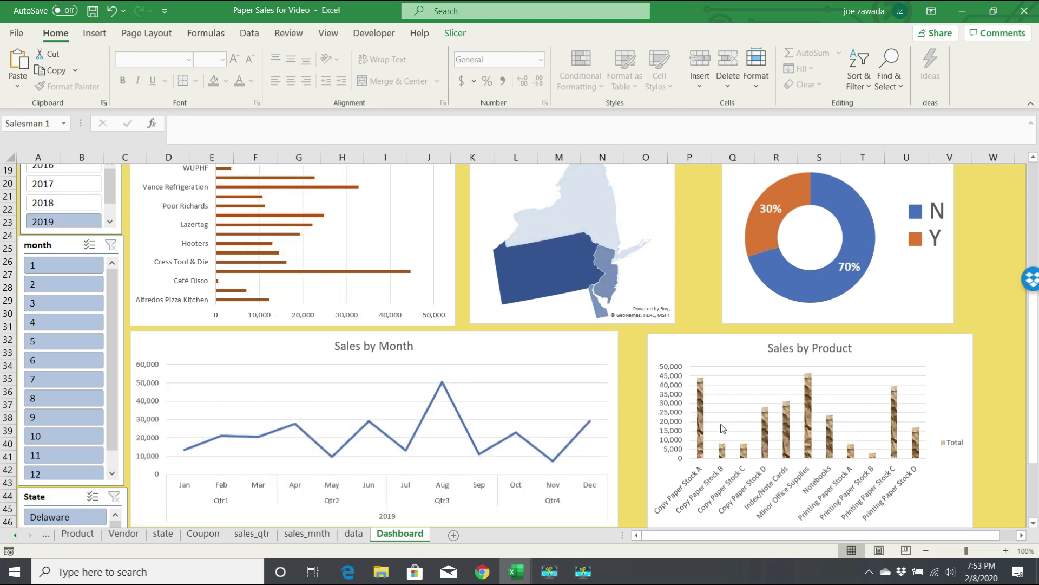
left_click_drag(1034, 357, 1034, 354)
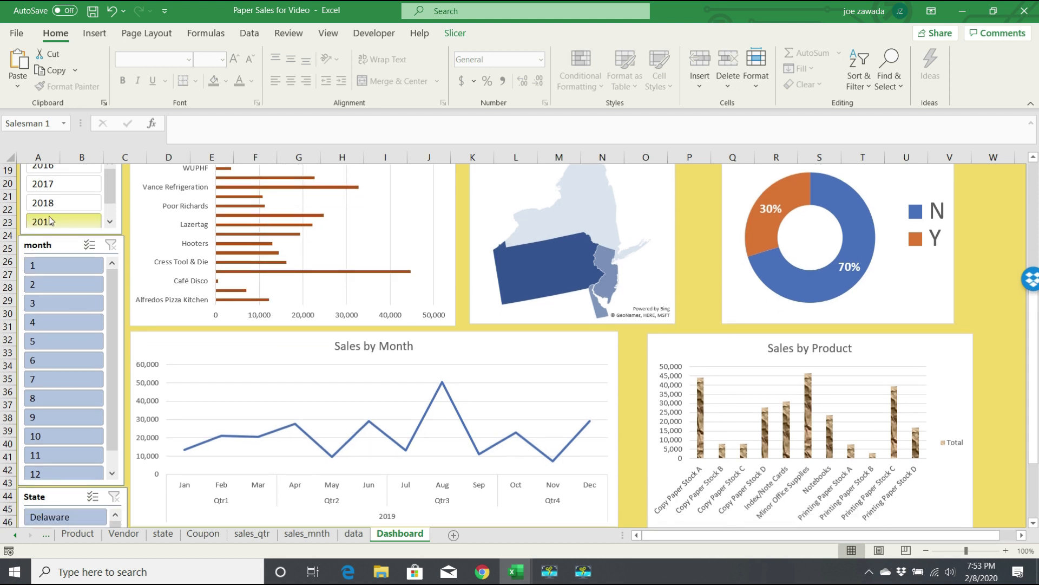
Add 2018 to the 2019 year filter and restrict the State slicer to Pennsylvania
left_click(64, 202, "ctrl")
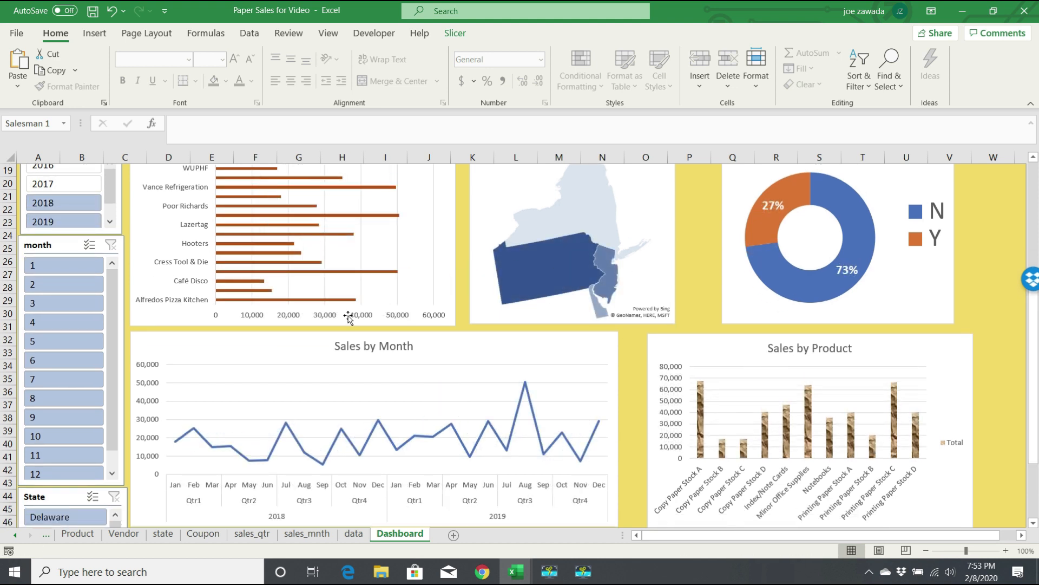
left_click_drag(1034, 401, 1034, 457)
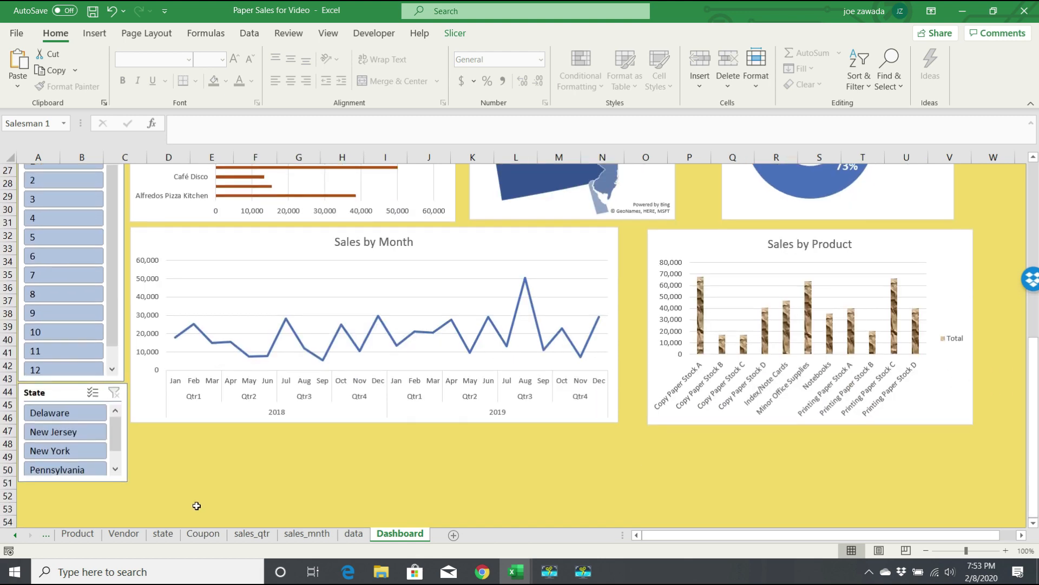
left_click(65, 470)
left_click_drag(1032, 467, 1025, 306)
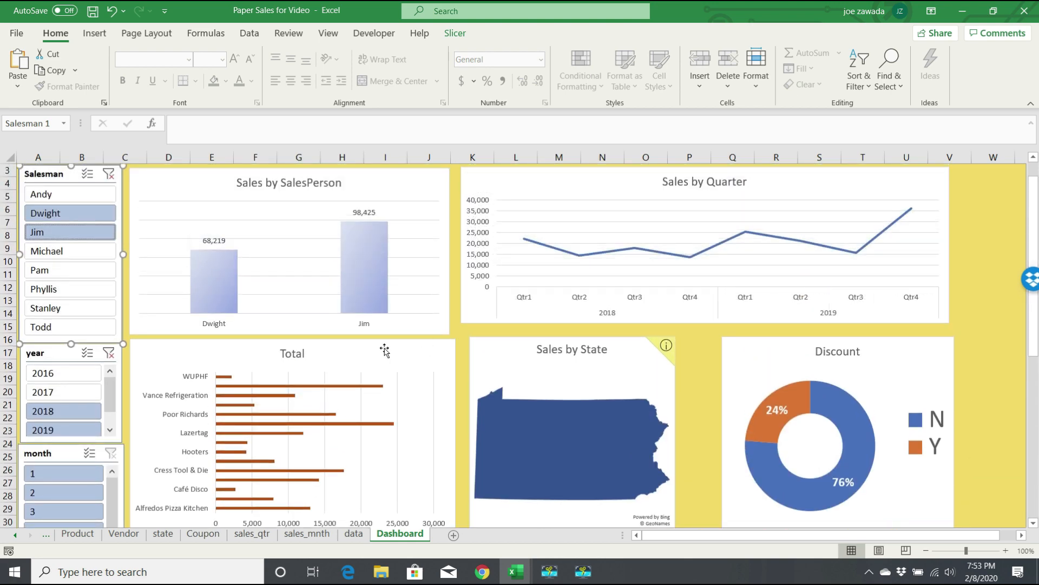
Clear the year, Salesman and State slicer filters on the dashboard
left_click(108, 353)
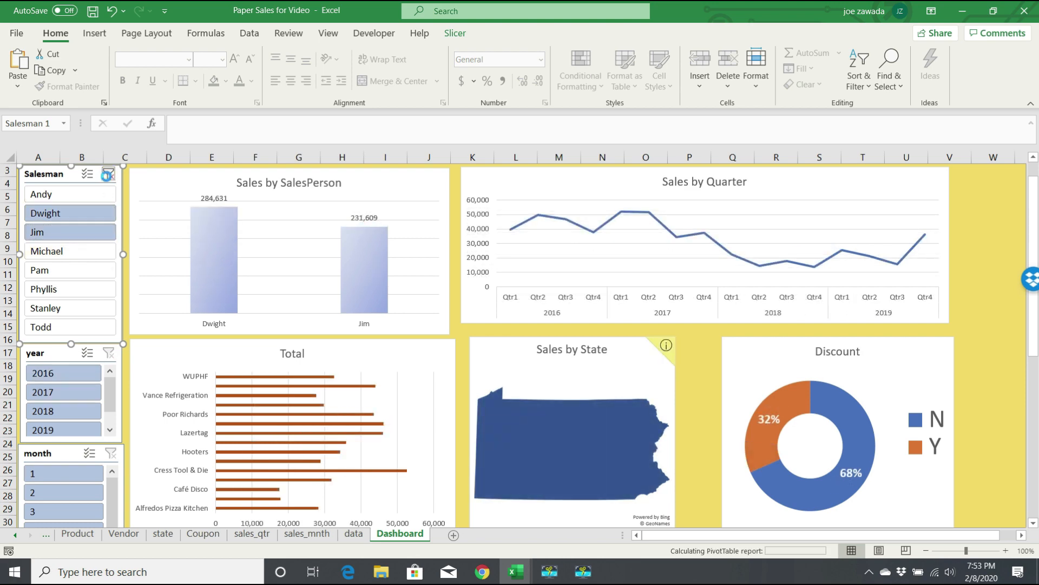
left_click(108, 174)
left_click_drag(1034, 249, 1034, 339)
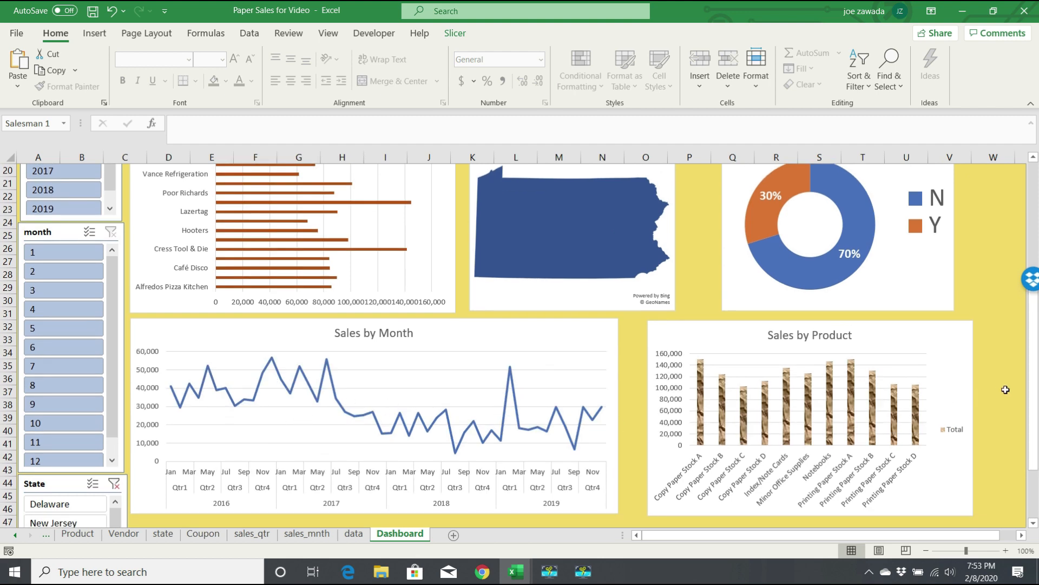
scroll(999, 392, "up", 6)
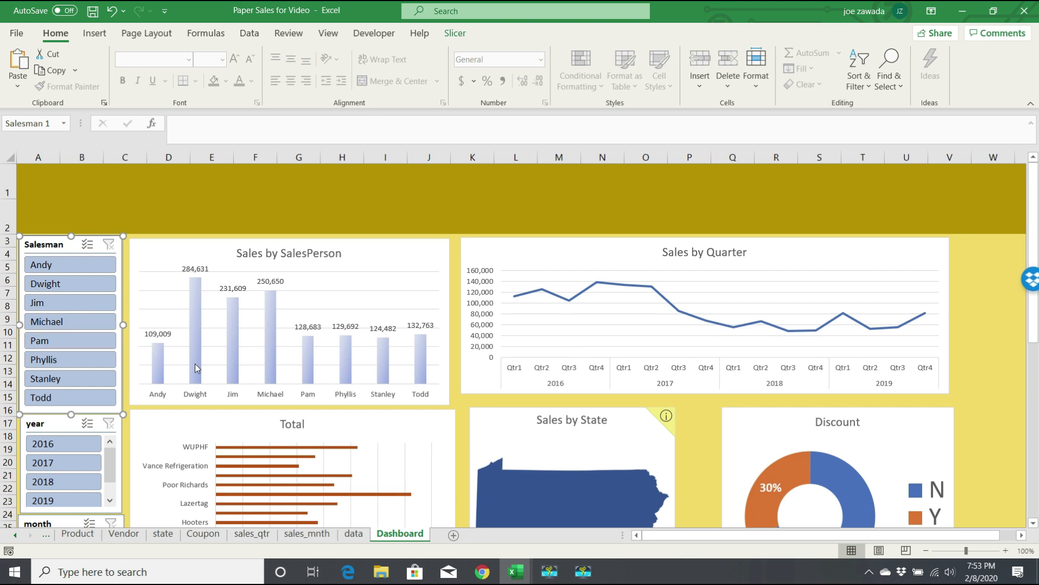
left_click_drag(1032, 337, 1034, 387)
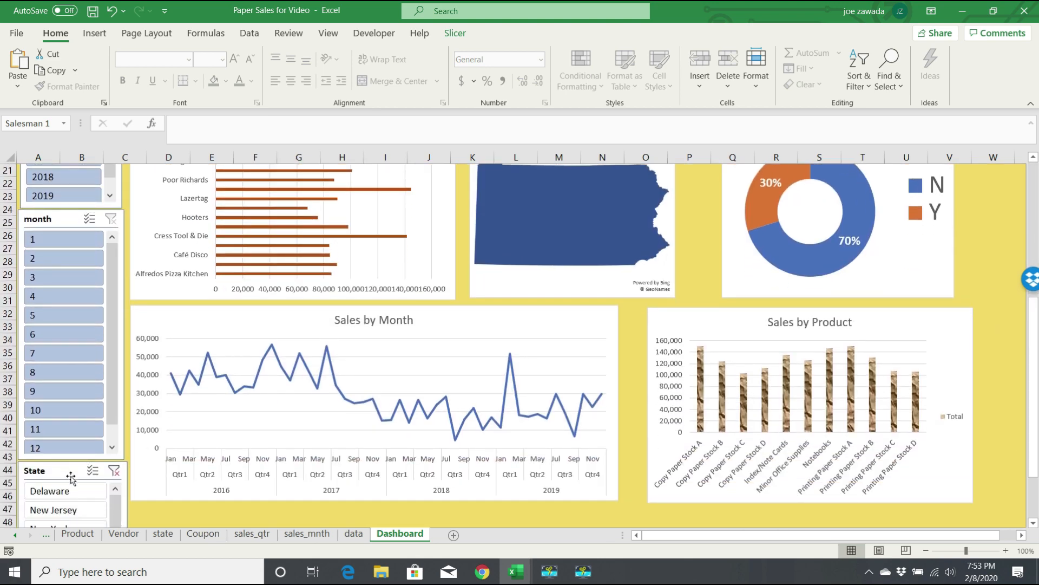
left_click(114, 470)
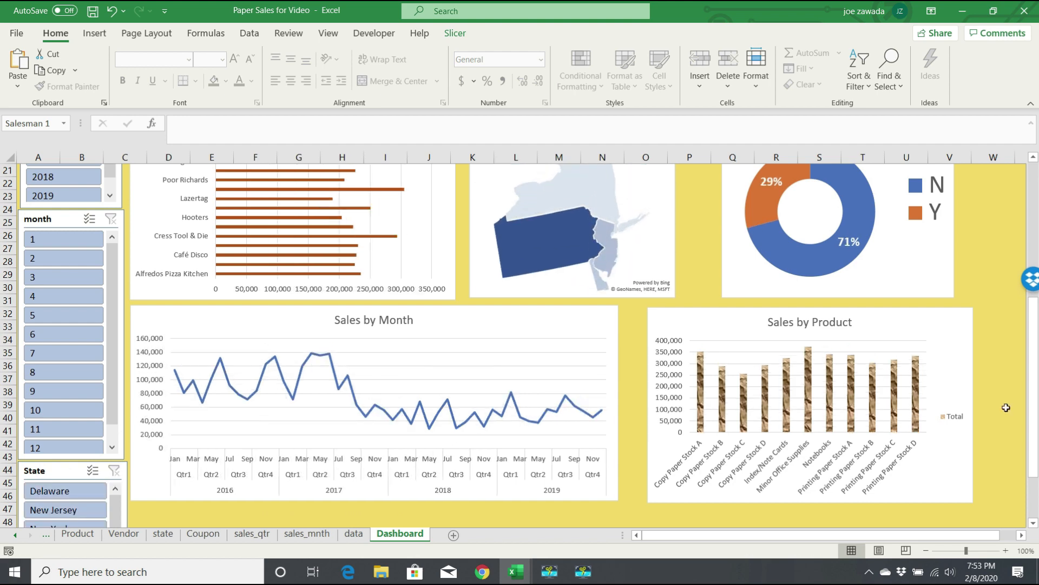
Move the Sales by Month chart down to free space below the vendor bar chart
left_click_drag(1031, 386, 1031, 250)
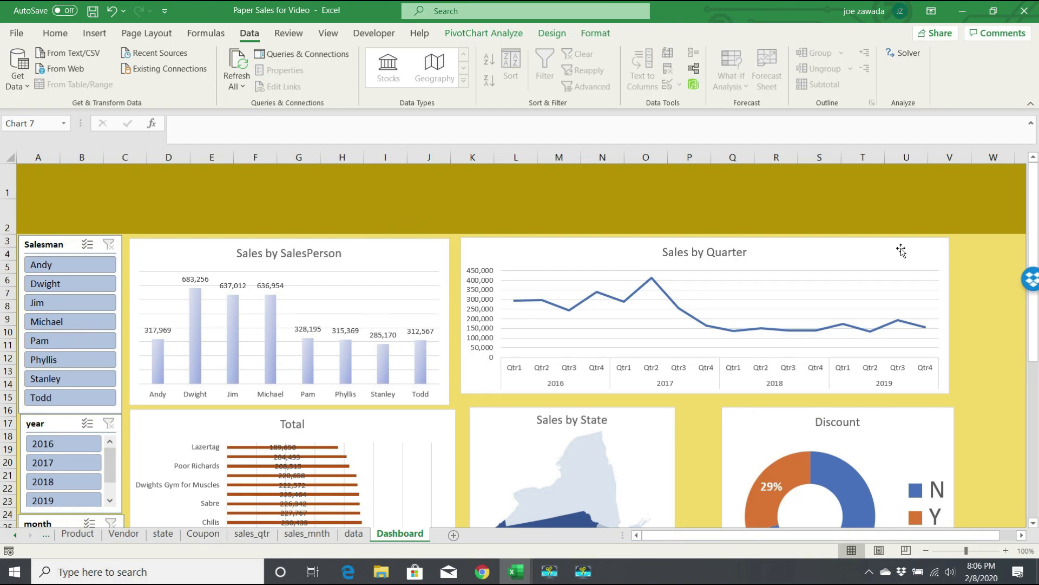
left_click_drag(1030, 211, 1032, 382)
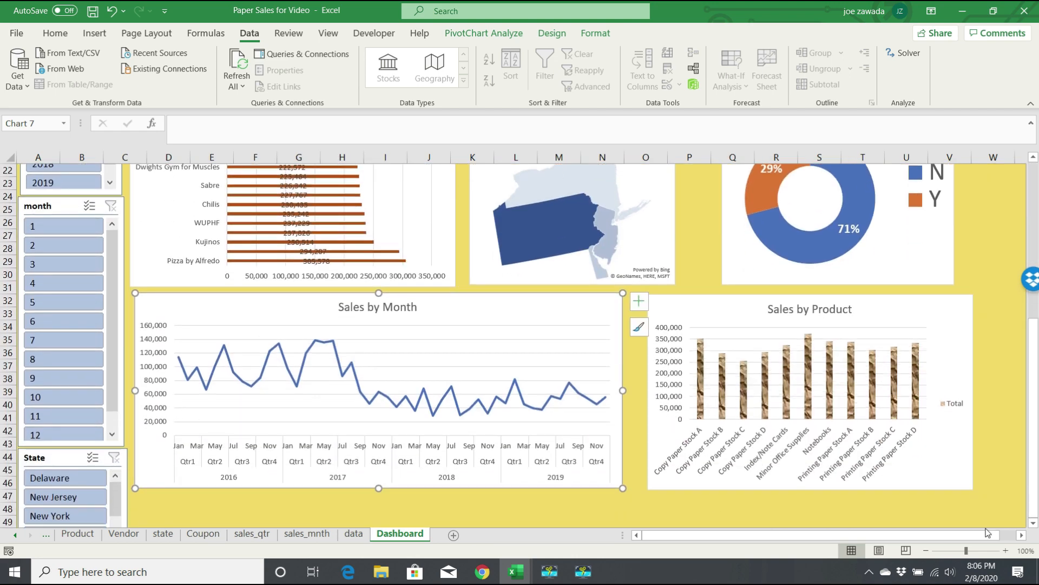
scroll(974, 488, "down", 2)
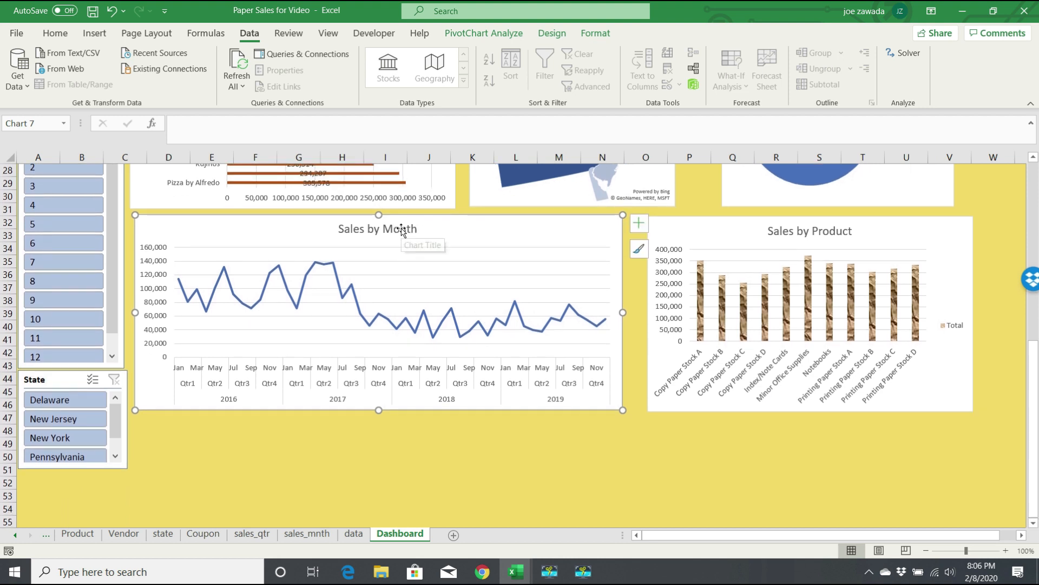
left_click_drag(434, 230, 434, 282)
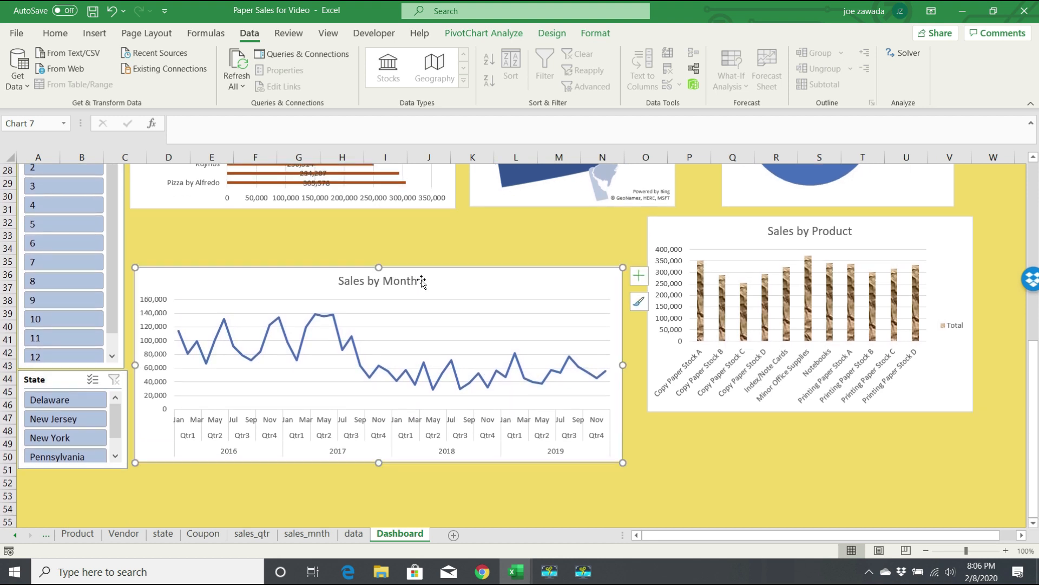
Retitle the vendor bar chart from Total to "Sales by Vendor"
left_click(157, 194)
left_click_drag(1033, 415, 1032, 330)
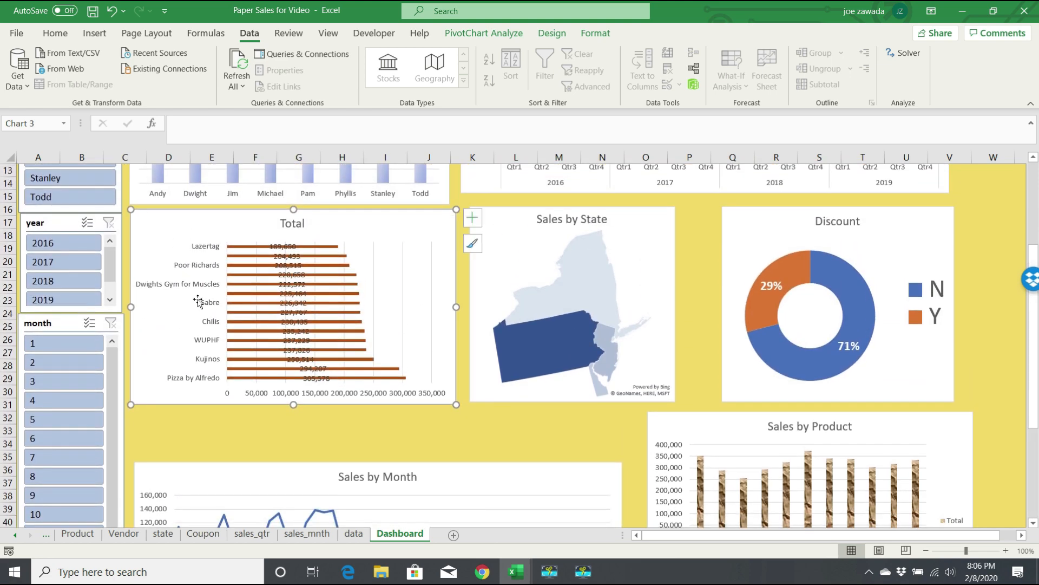
left_click(288, 225)
left_click(293, 224)
left_click_drag(280, 223, 307, 223)
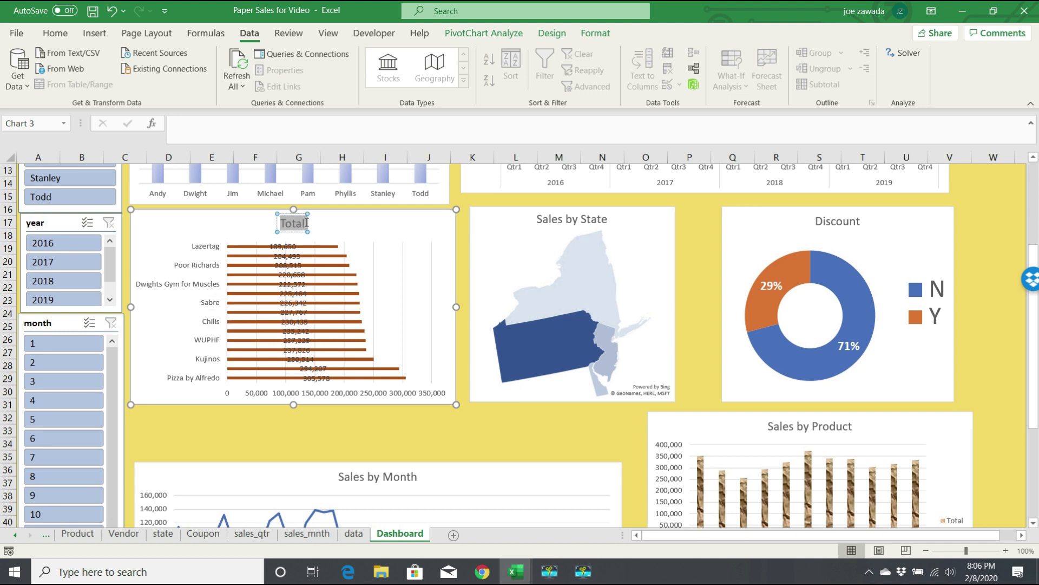
type("Sales by Vendor")
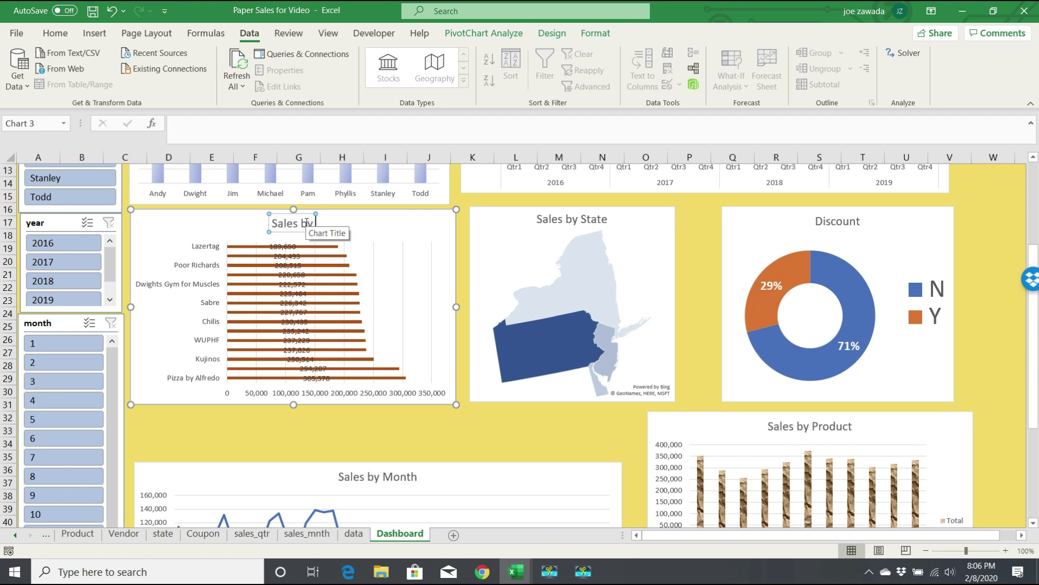
left_click(227, 225)
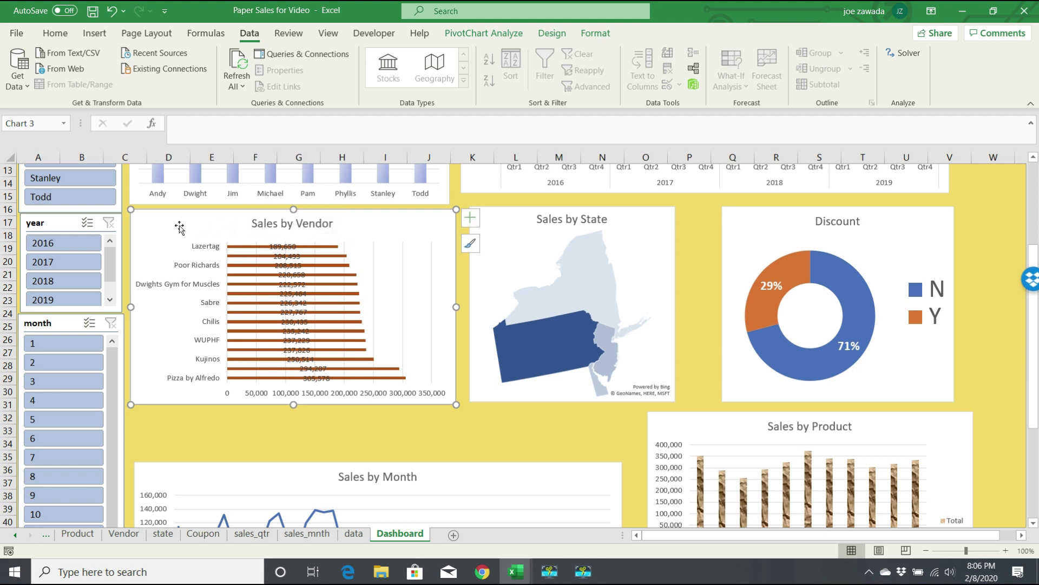
Extend the Sales by Vendor chart downward and delete its horizontal value axis
left_click_drag(292, 403, 294, 445)
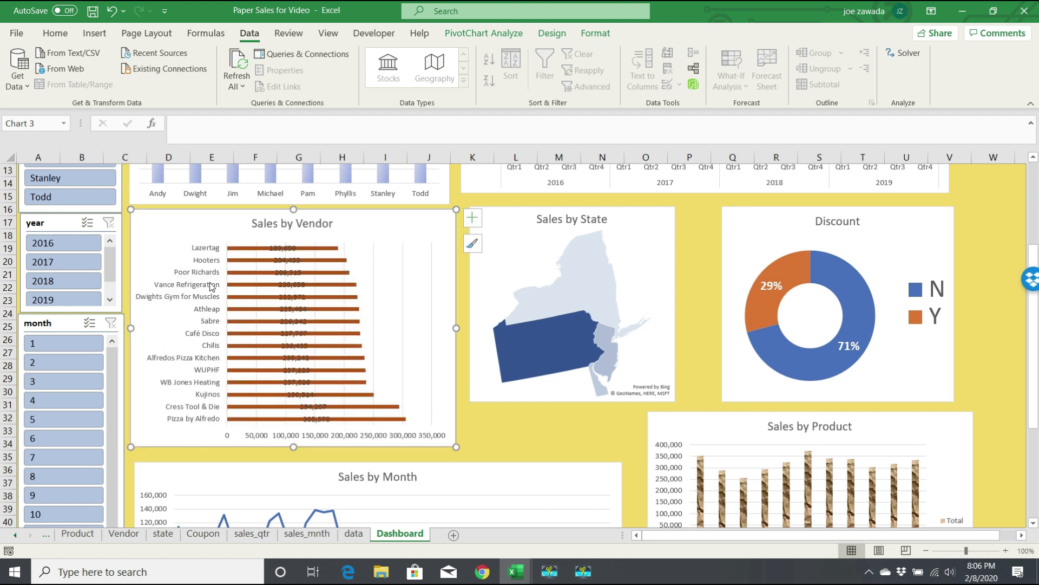
left_click(286, 440)
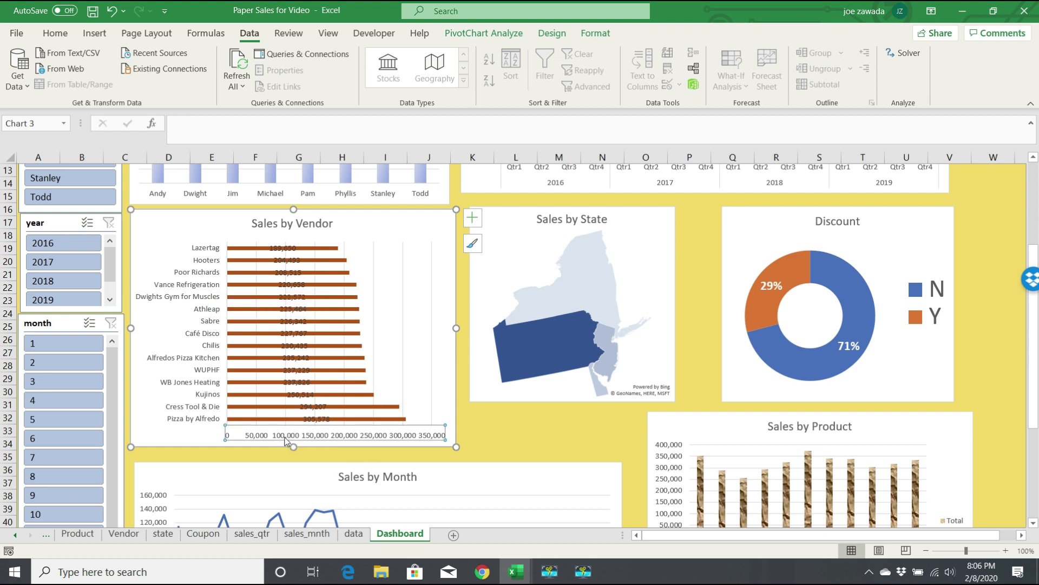
key("Delete")
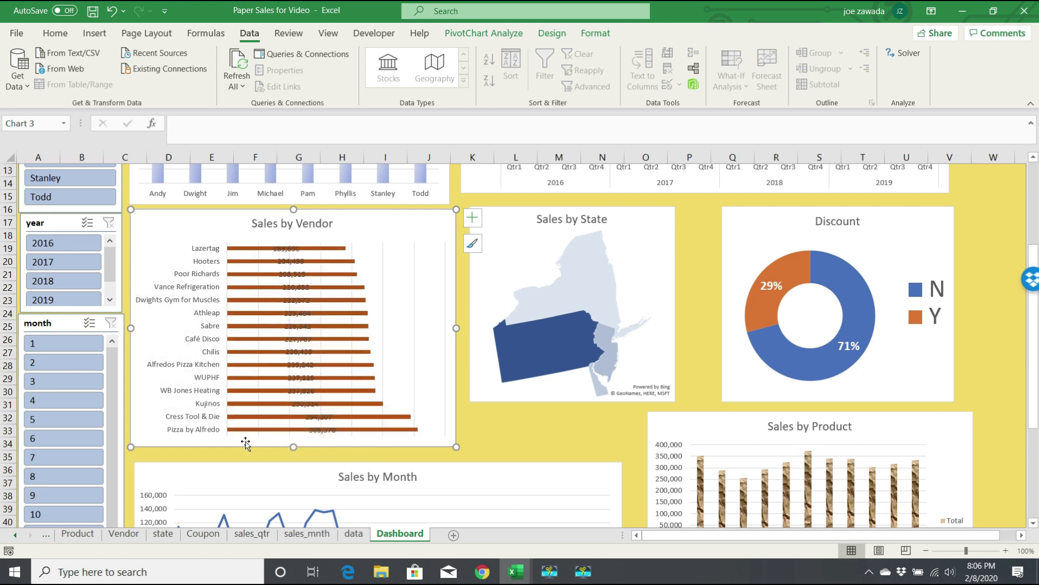
Set the label position of the Sales by Vendor data labels to Inside End
left_click(284, 251)
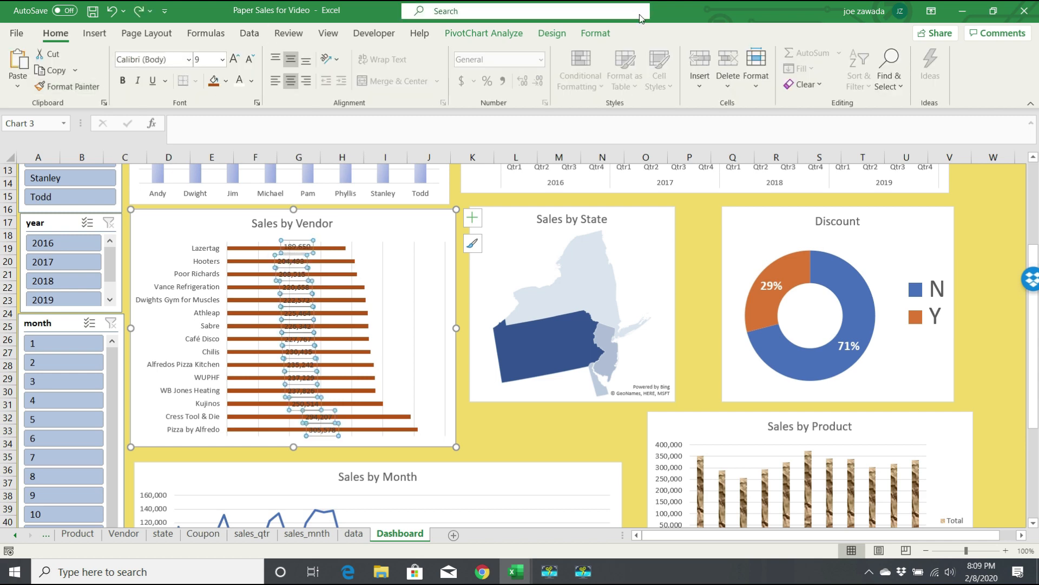
left_click(590, 35)
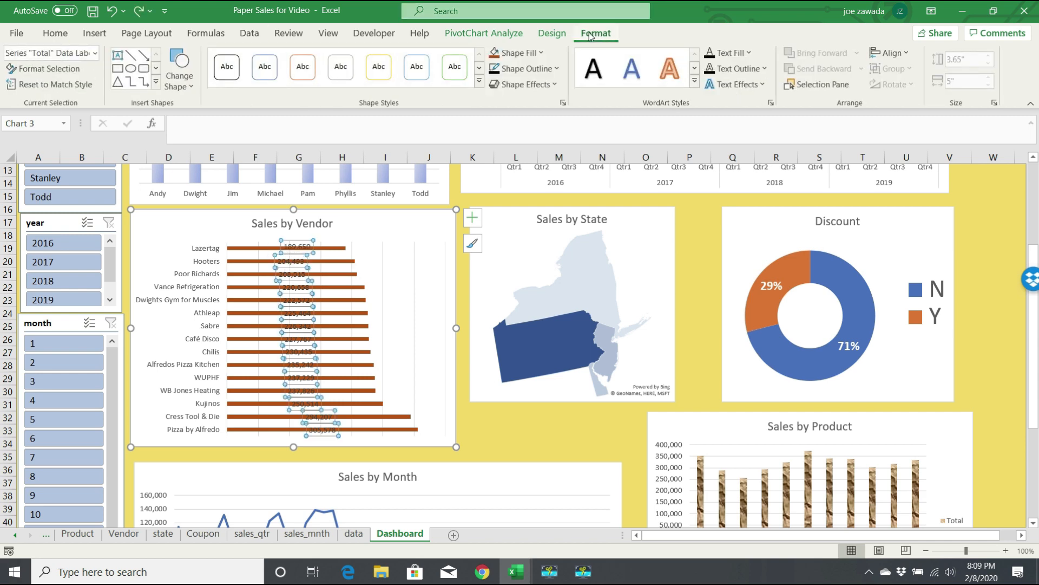
left_click(35, 67)
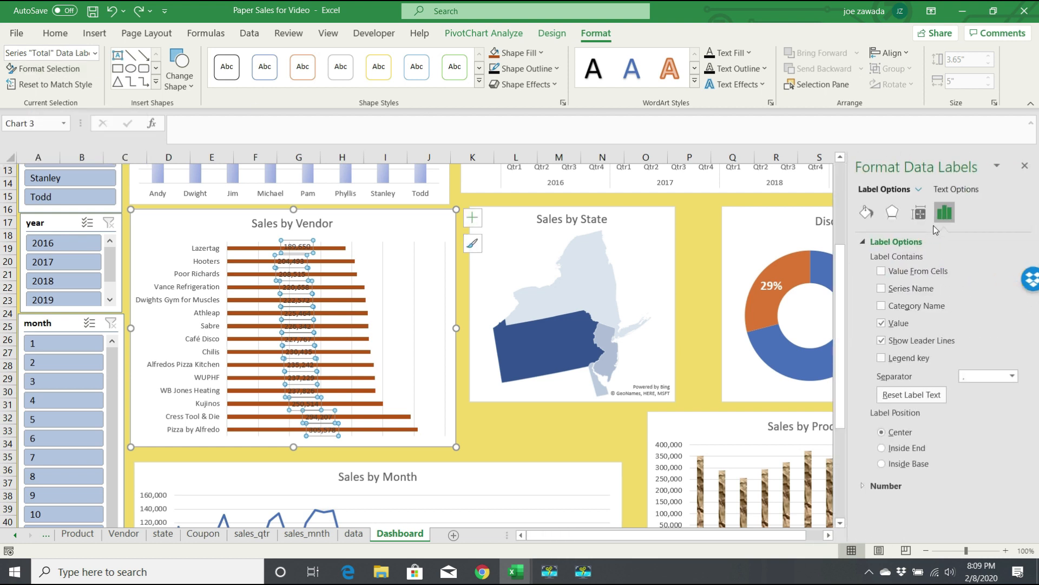
left_click(881, 463)
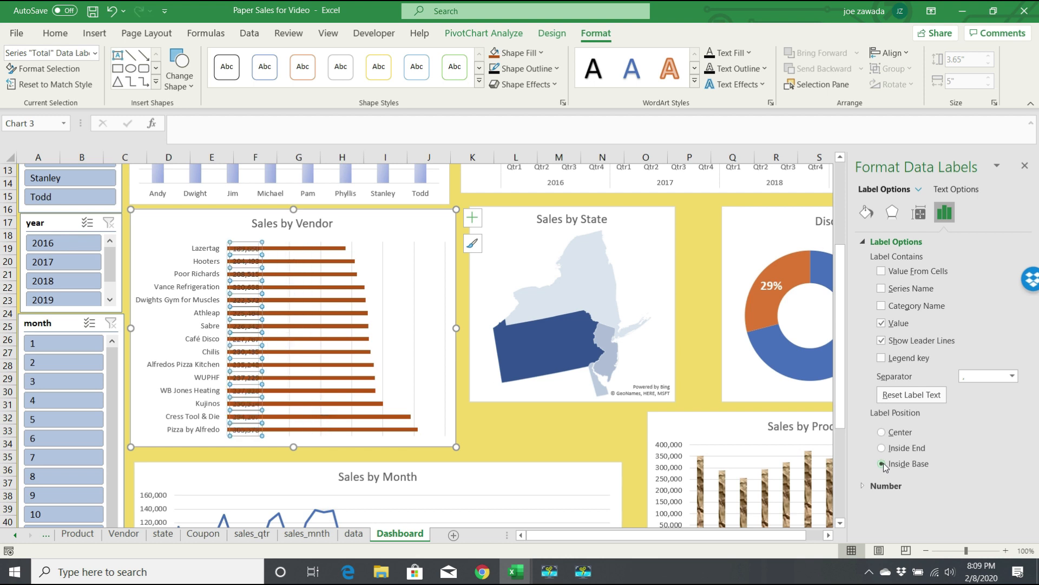
left_click(881, 448)
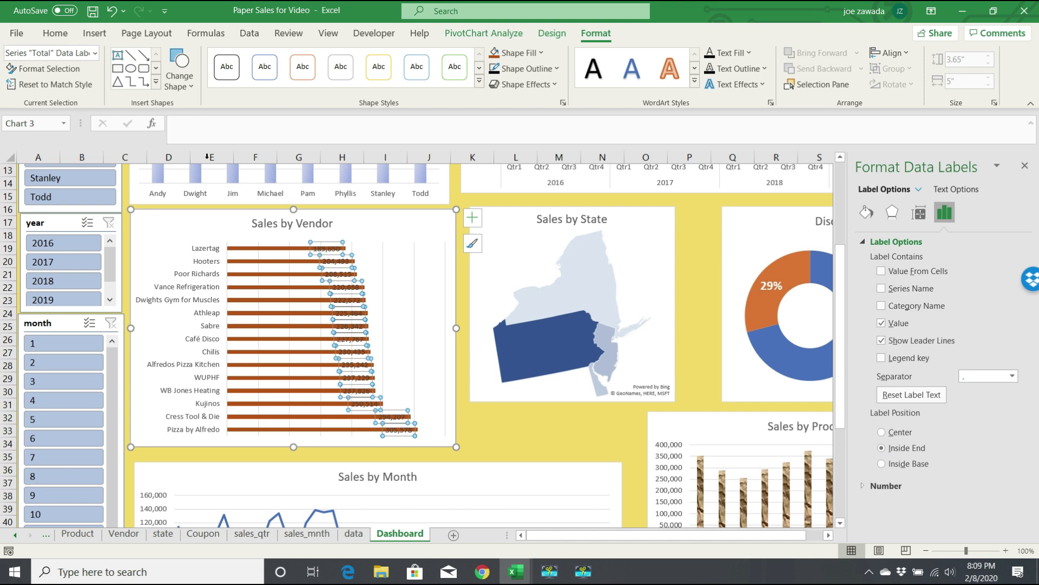
Change the shape of the Sales by Vendor data labels to a plain rectangle
left_click(188, 89)
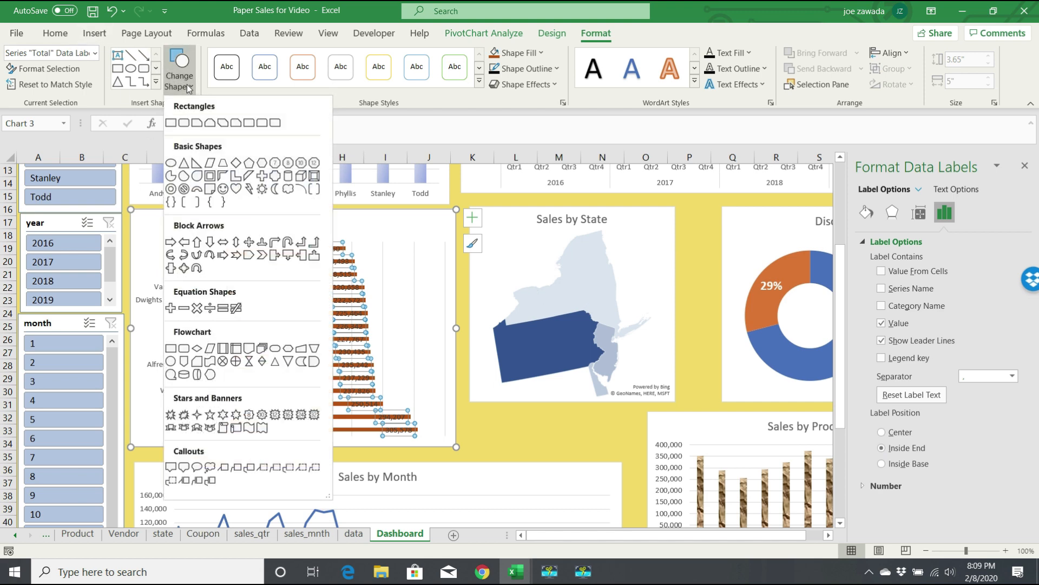
left_click(171, 123)
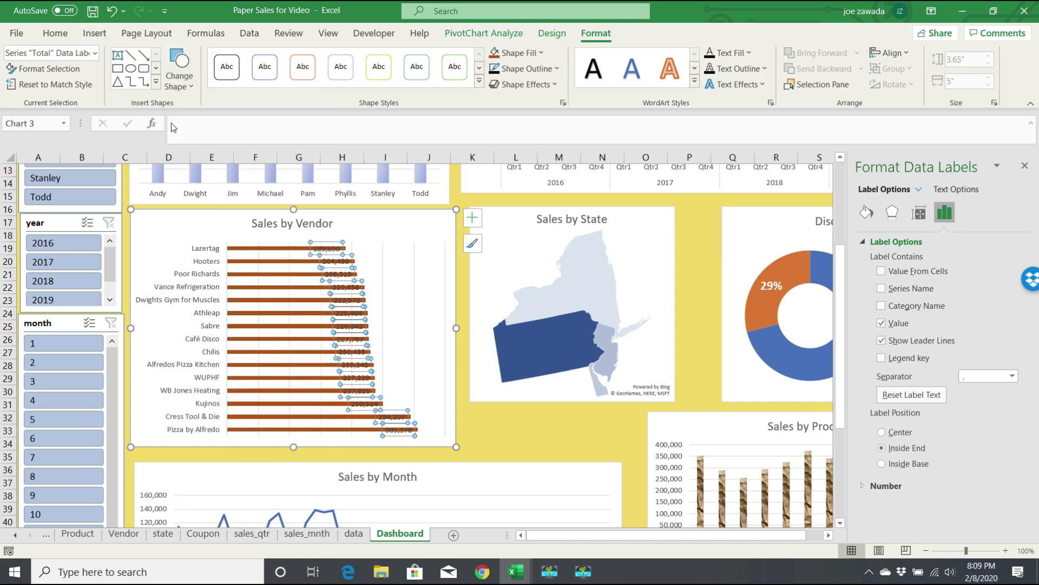
left_click(404, 292)
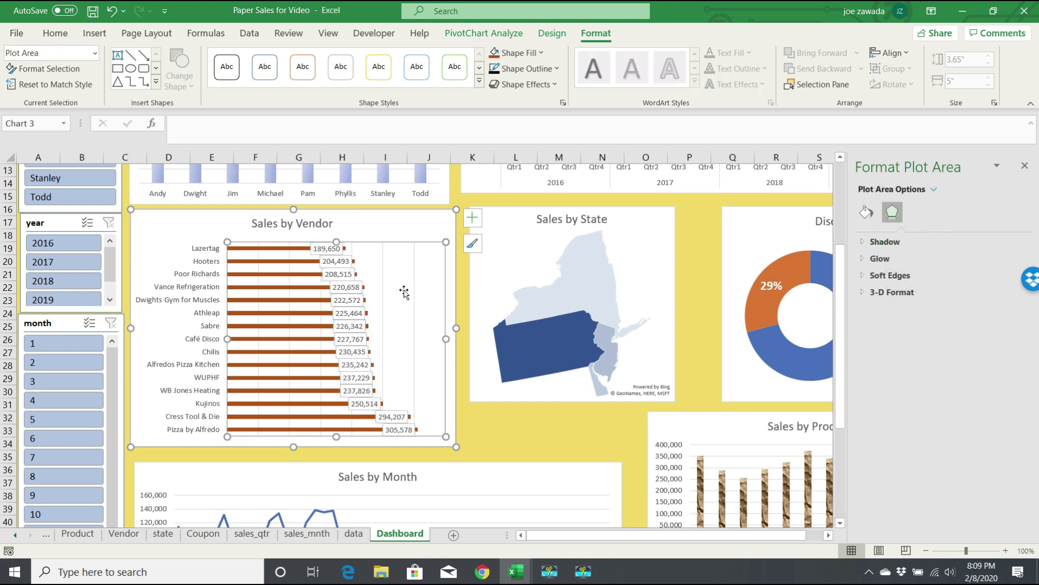
left_click(488, 430)
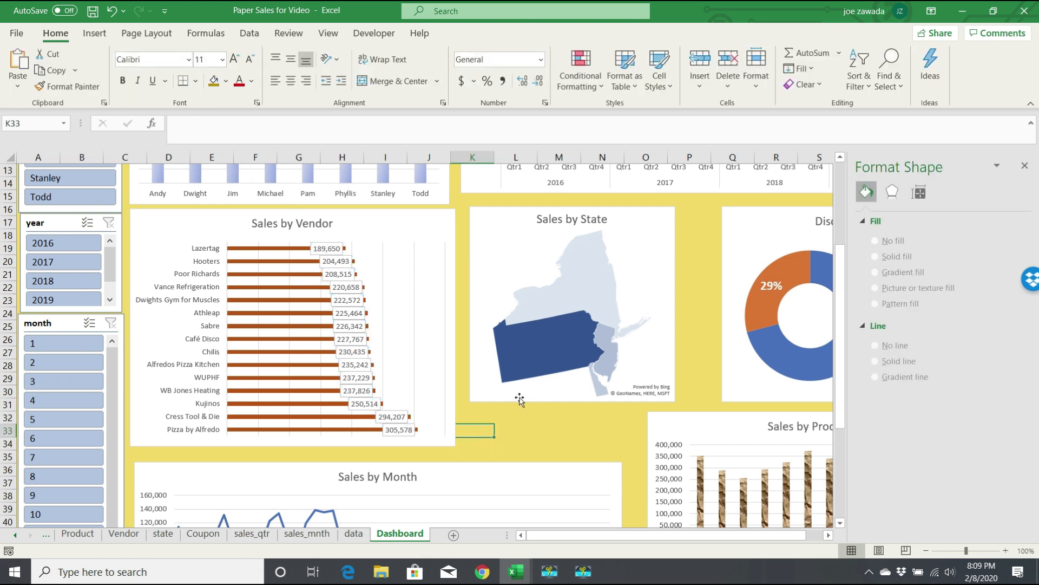
Review the plot area formatting of Sales by SalesPerson and inspect the remaining dashboard charts, from Sales by Quarter to Discount and Sales by Product
left_click_drag(843, 261, 842, 192)
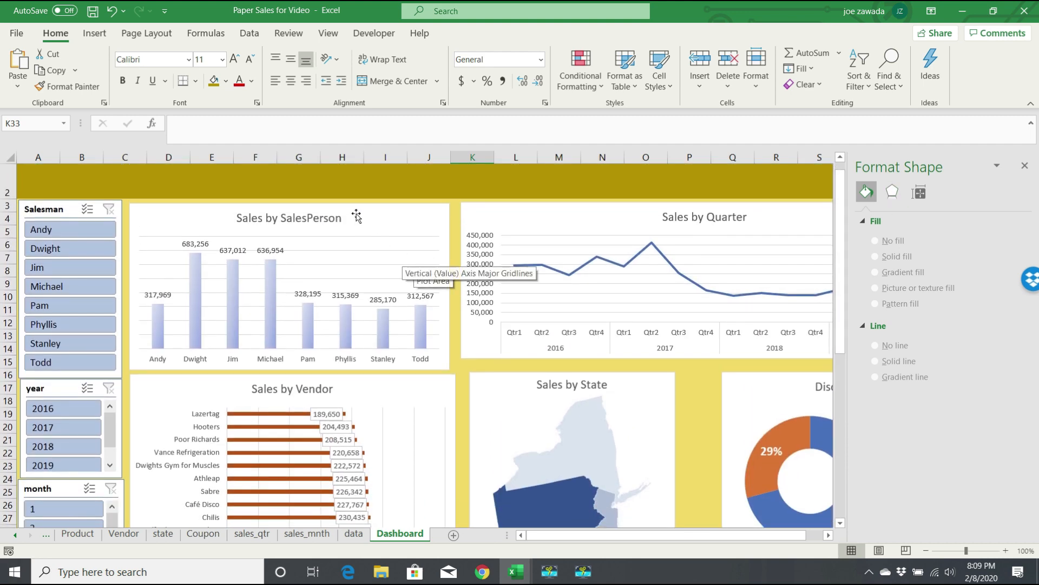
right_click(253, 330)
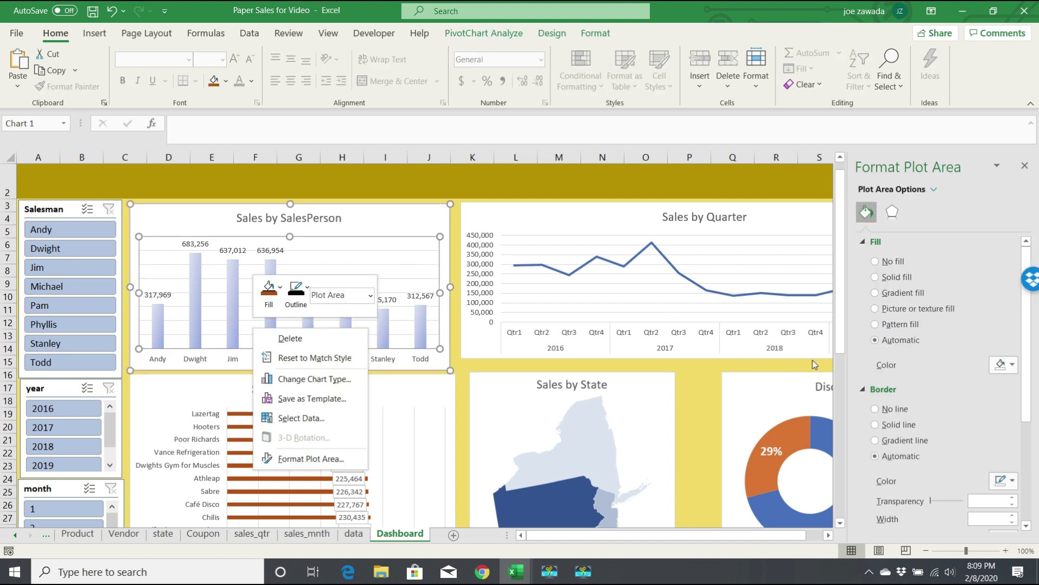
left_click_drag(1028, 363, 1029, 467)
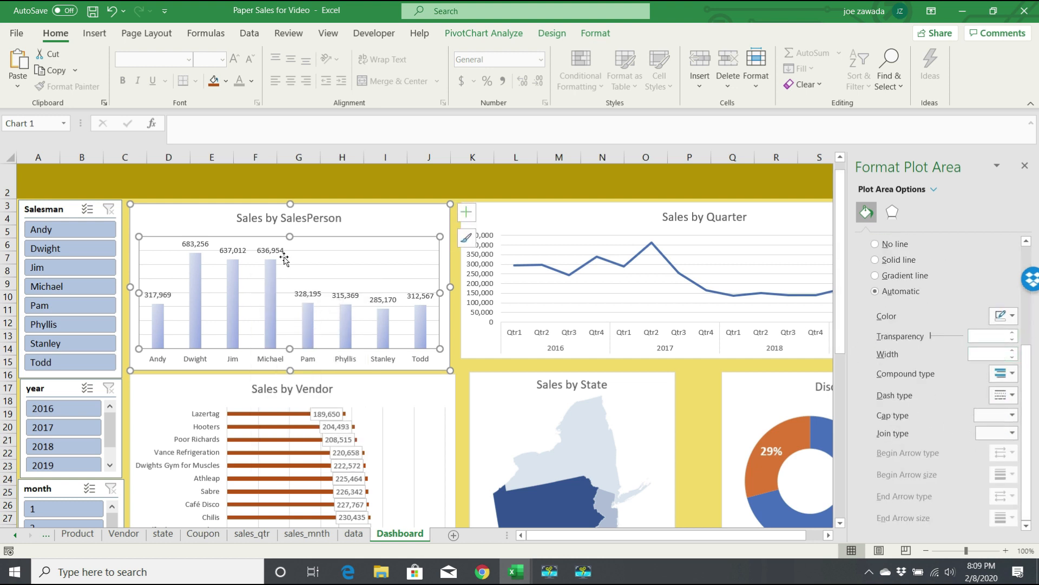
left_click(340, 221)
left_click(605, 242)
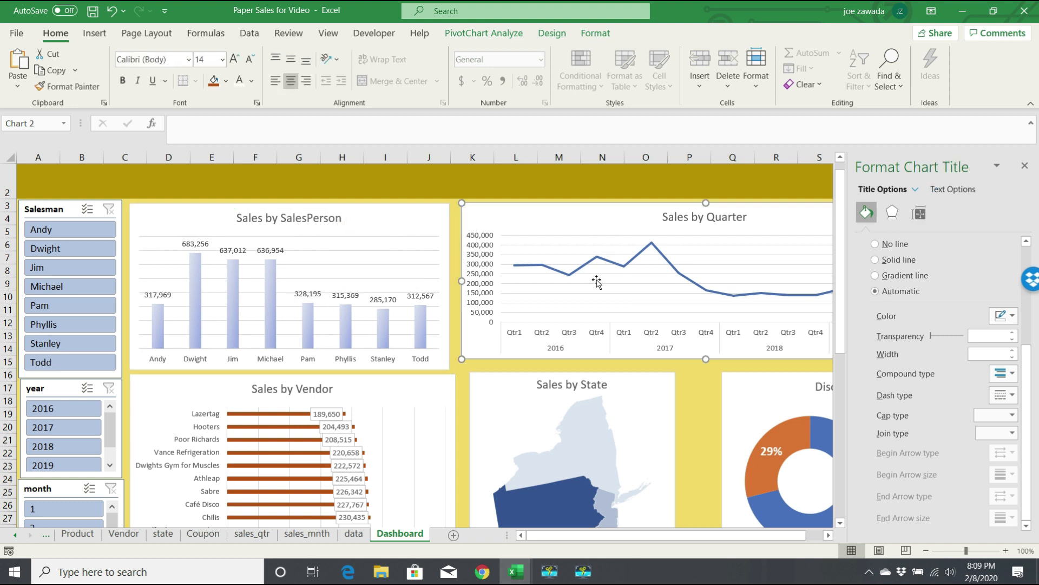
left_click_drag(605, 535, 703, 535)
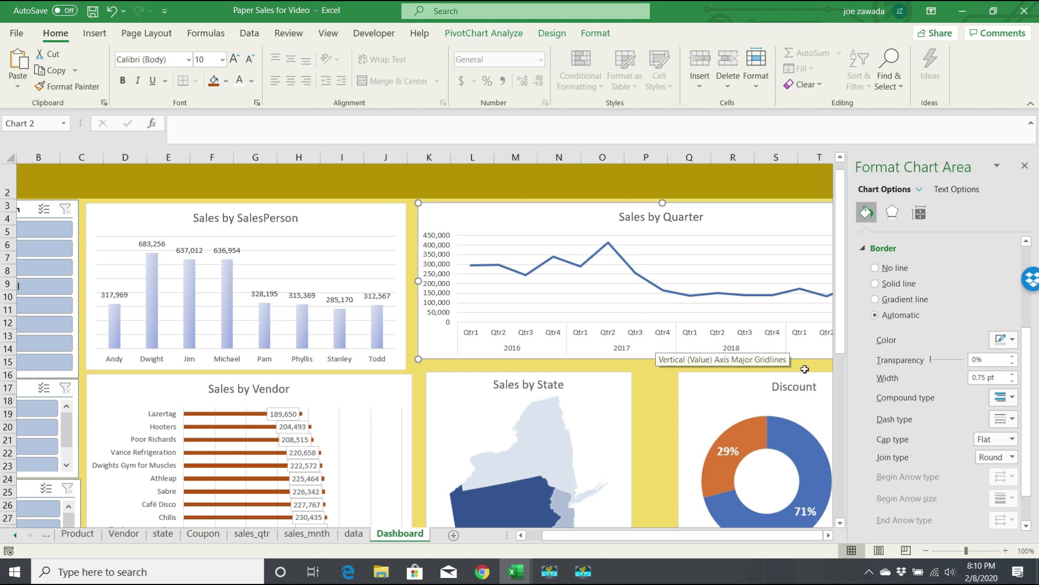
left_click_drag(842, 301, 846, 388)
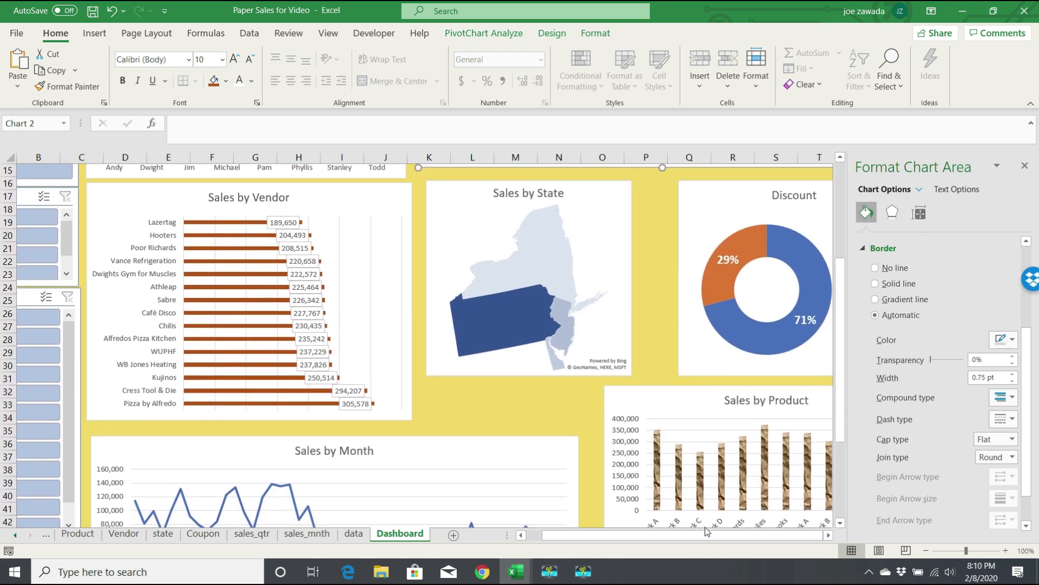
left_click(828, 534)
left_click(829, 534)
left_click(828, 535)
left_click(828, 535)
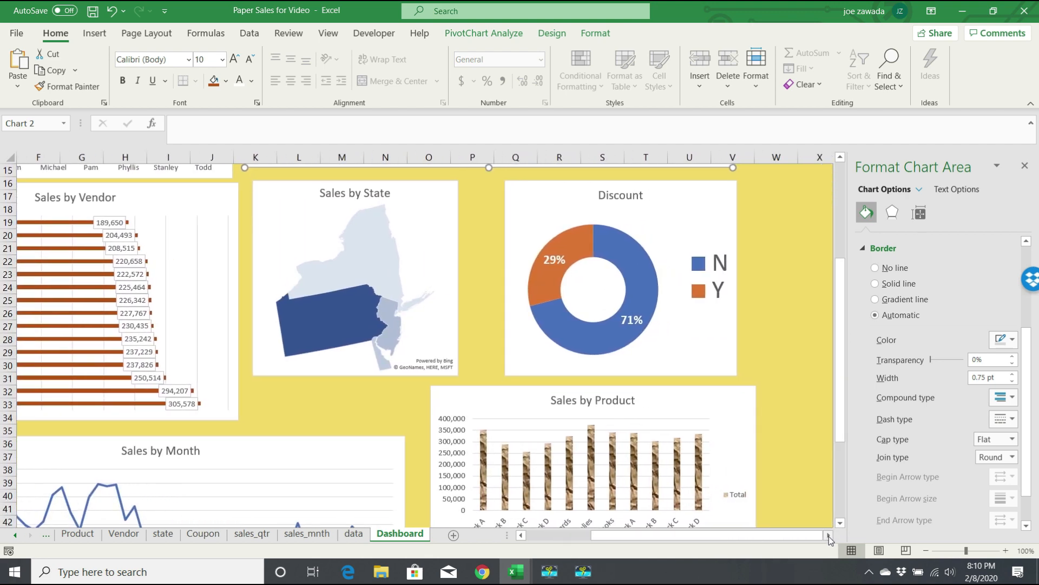
Insert four icons on the dashboard: the bar chart with a rising arrow, a laptop, a printer and an office copier
left_click_drag(836, 352, 846, 433)
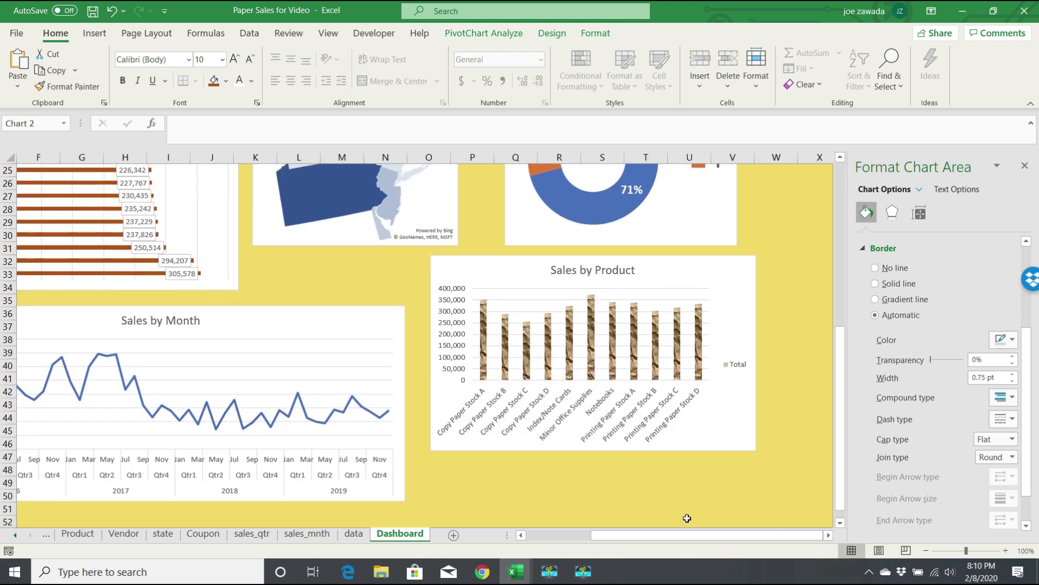
left_click_drag(686, 539, 642, 541)
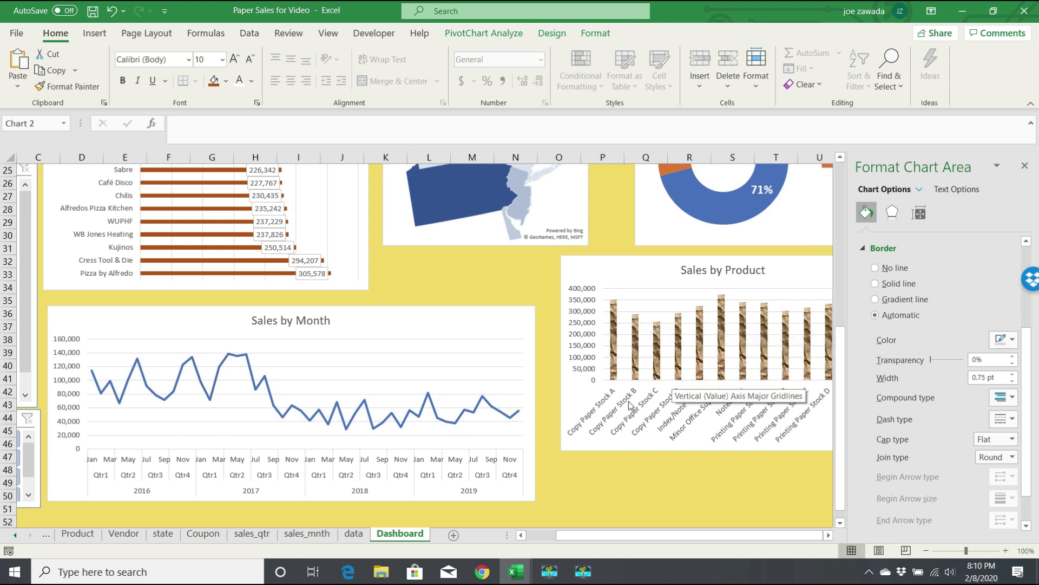
left_click_drag(595, 535, 517, 533)
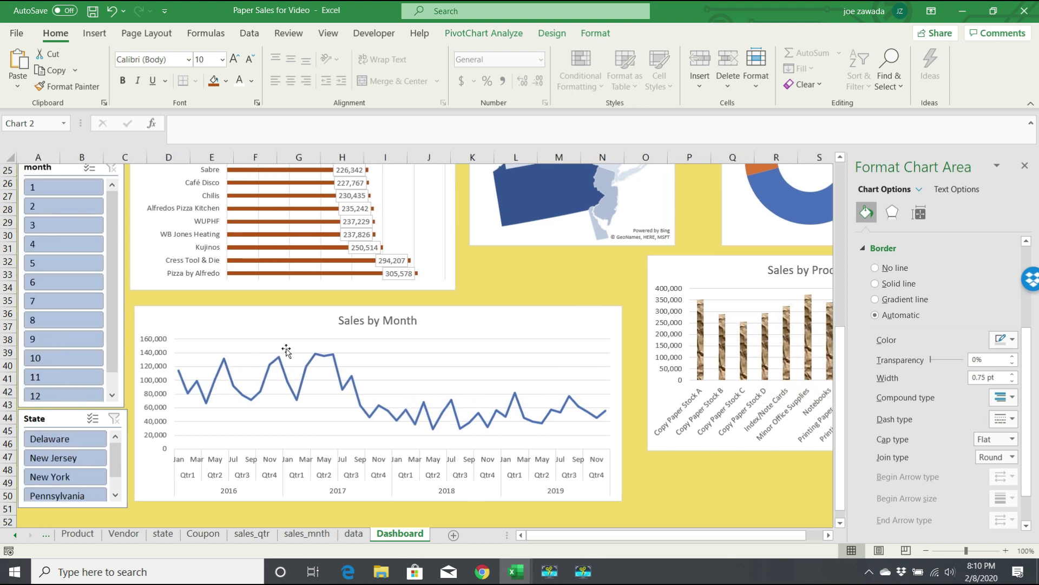
left_click_drag(841, 391, 839, 224)
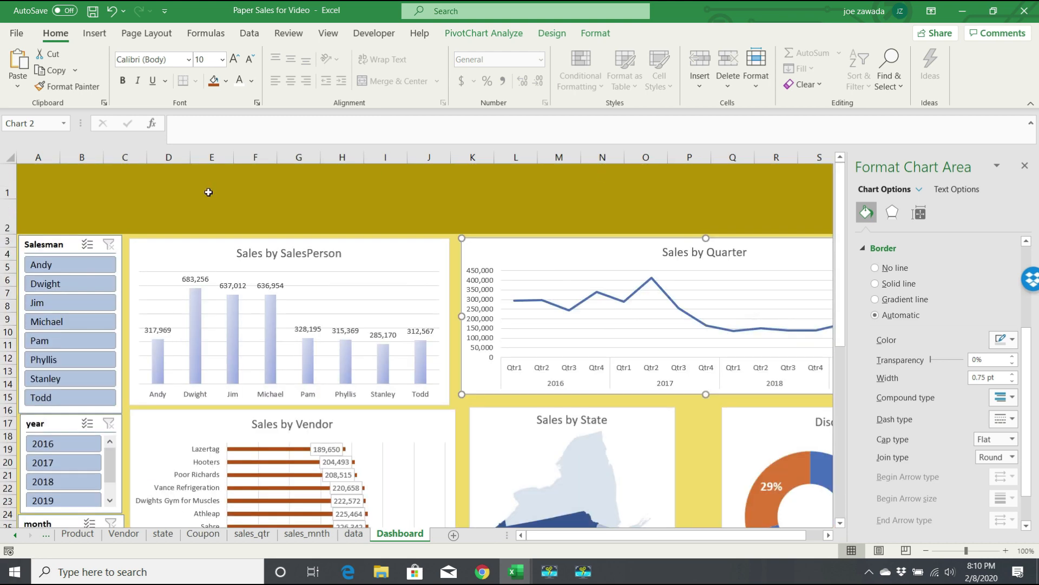
left_click(96, 34)
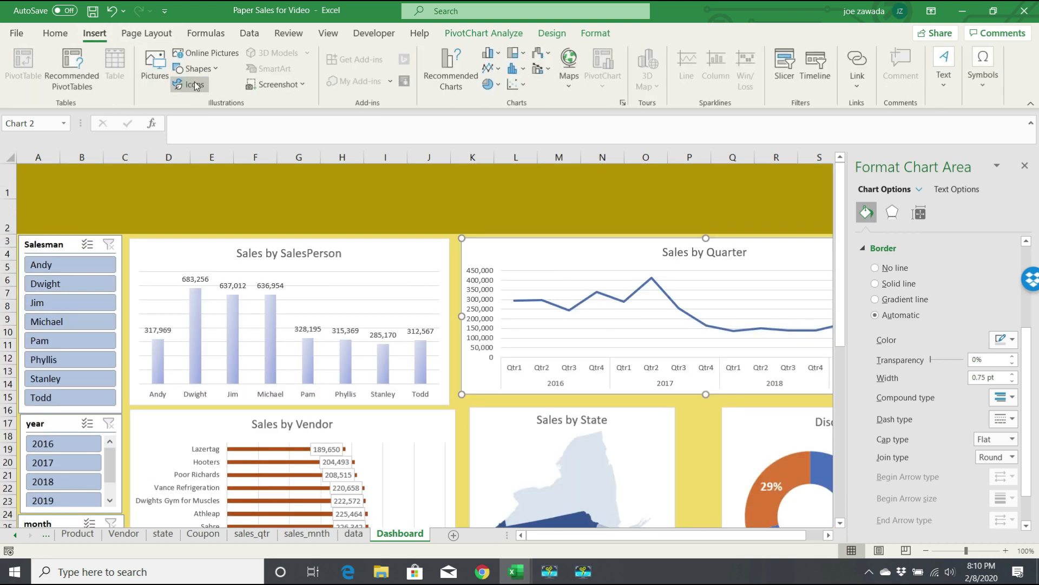
left_click(192, 85)
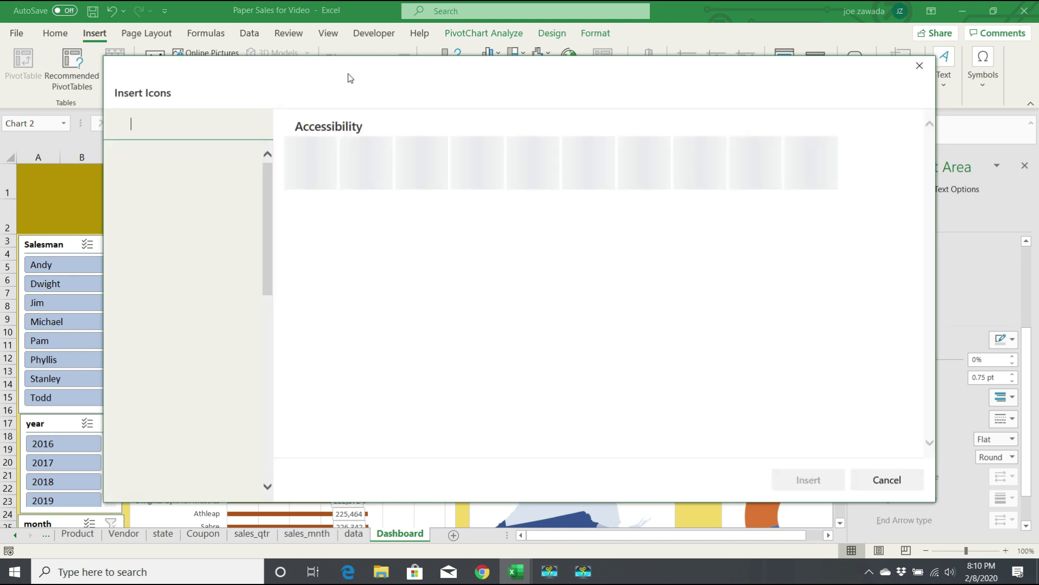
left_click_drag(326, 67, 426, 67)
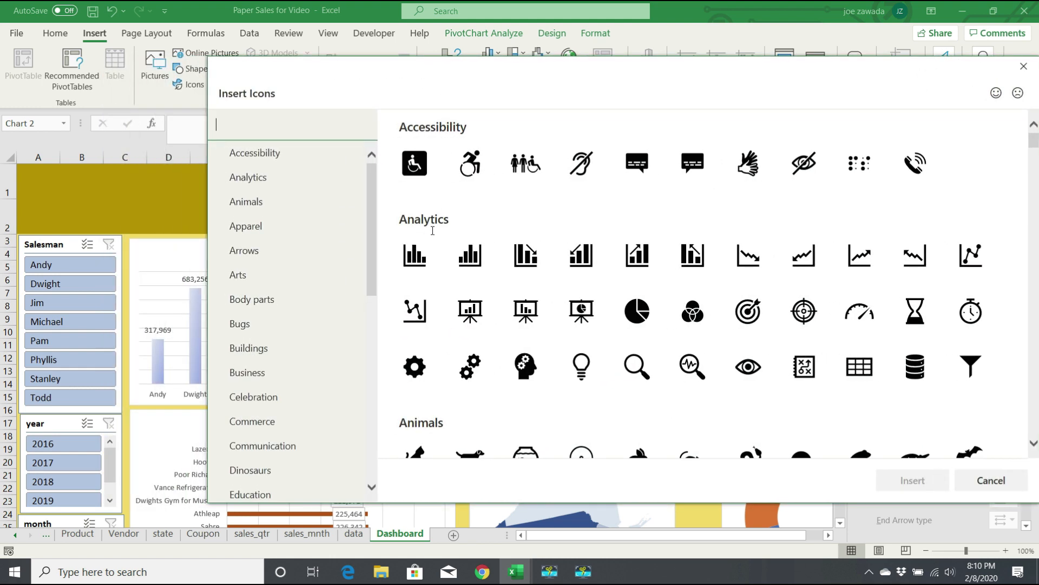
left_click(651, 247)
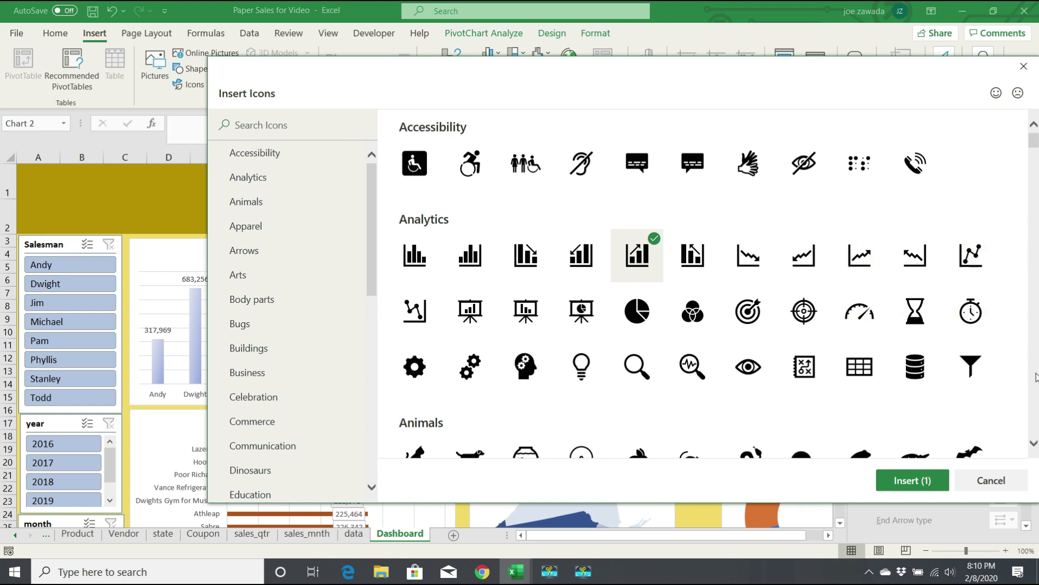
left_click(1033, 445)
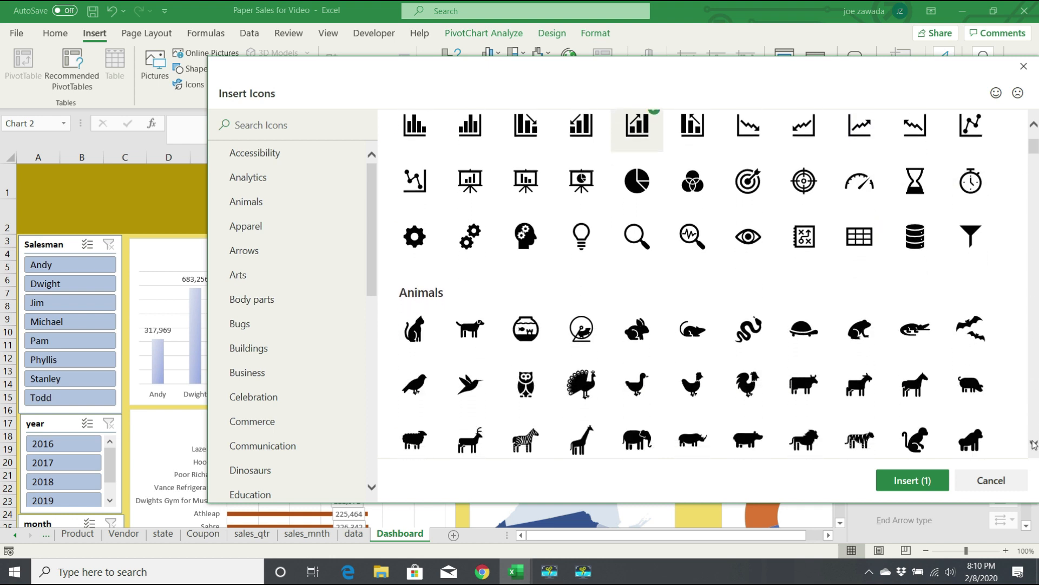
left_click(1034, 414)
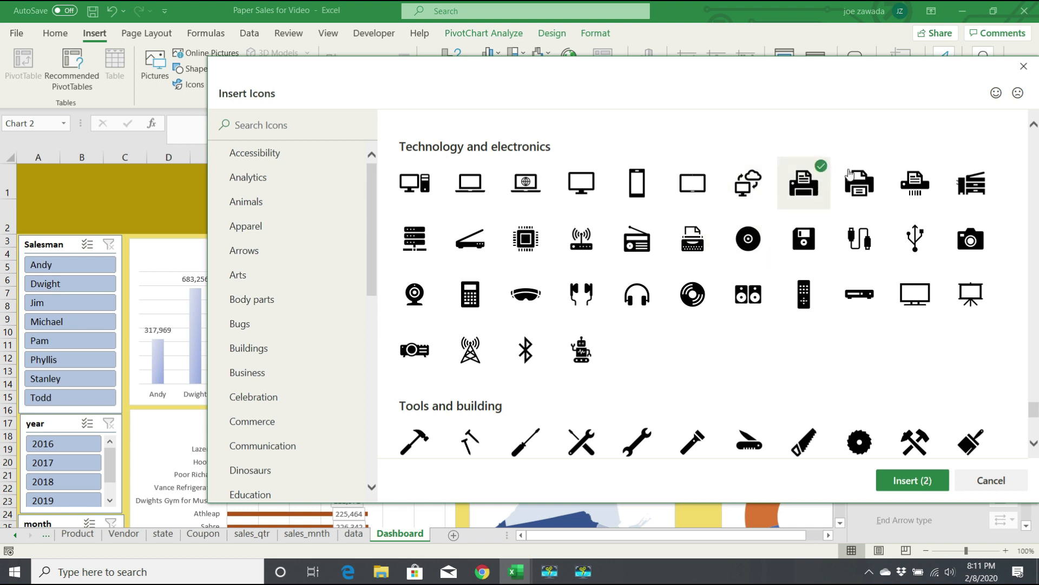
left_click(988, 168)
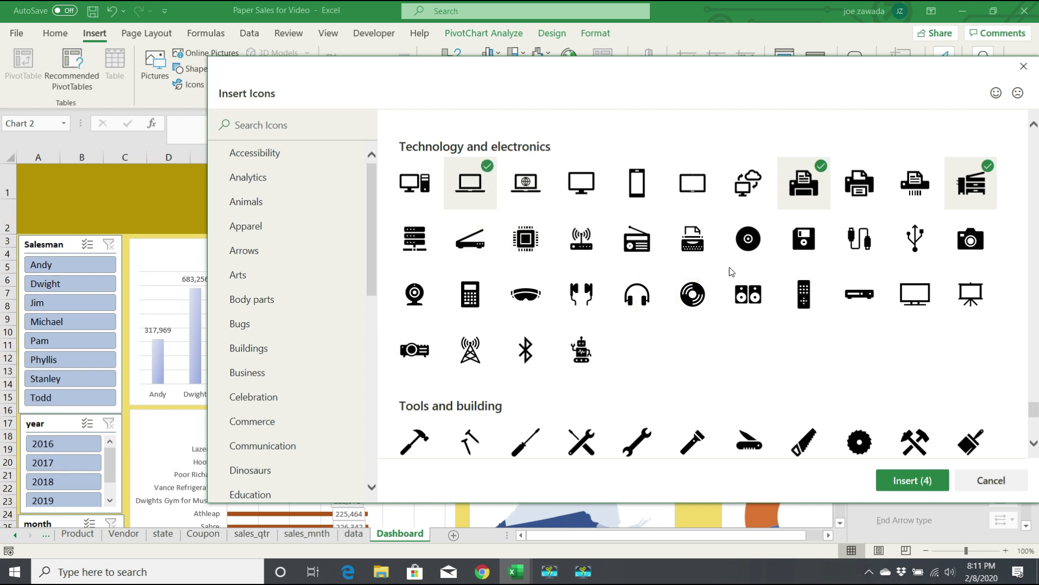
left_click(911, 487)
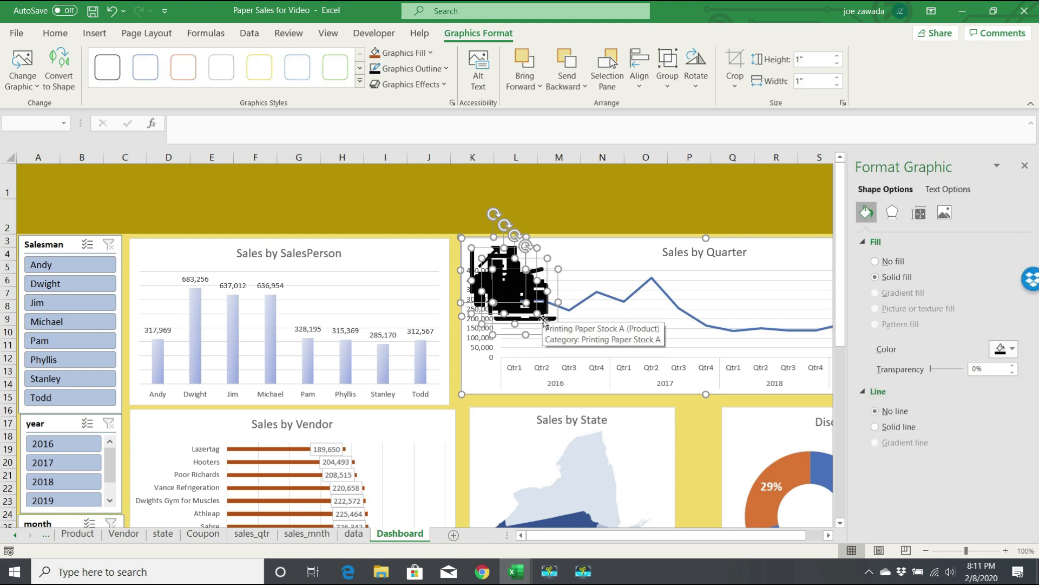
Spread the four overlapping icons apart over the Sales by Quarter chart so each one stands alone
left_click_drag(478, 260, 478, 307)
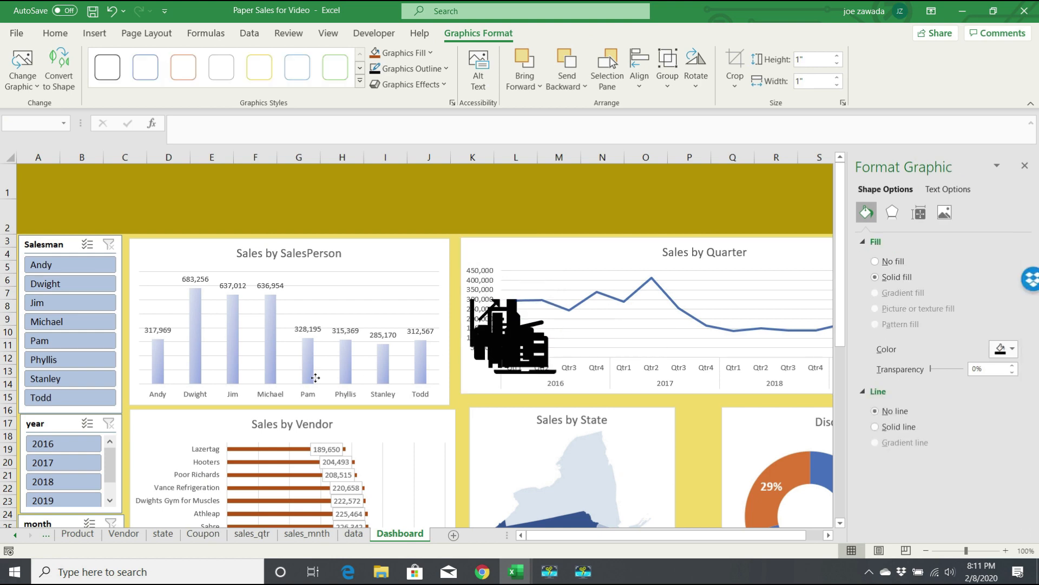
left_click(530, 228)
left_click_drag(524, 346, 638, 300)
left_click_drag(528, 343, 487, 414)
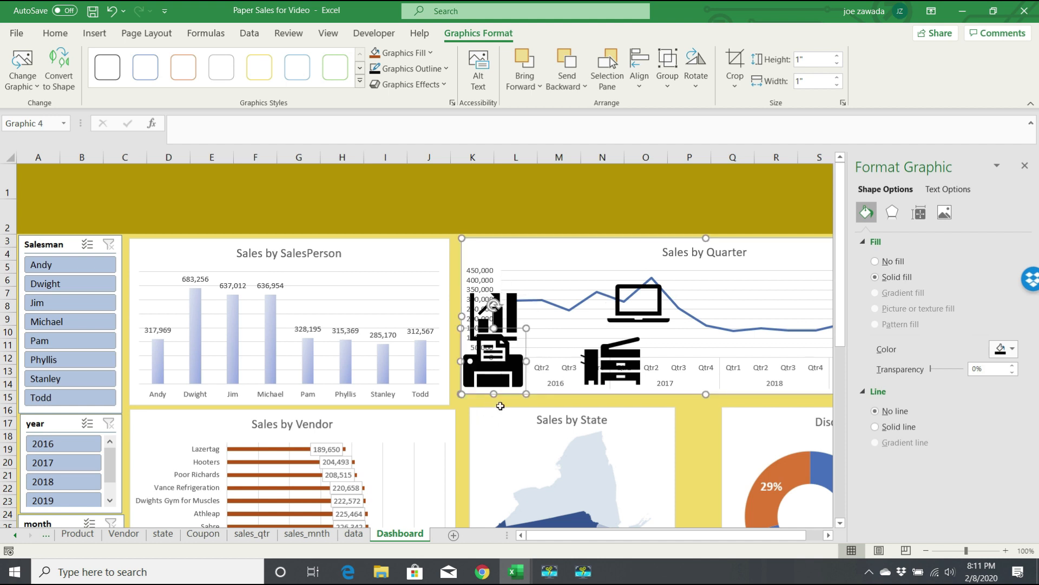
left_click_drag(507, 298, 533, 263)
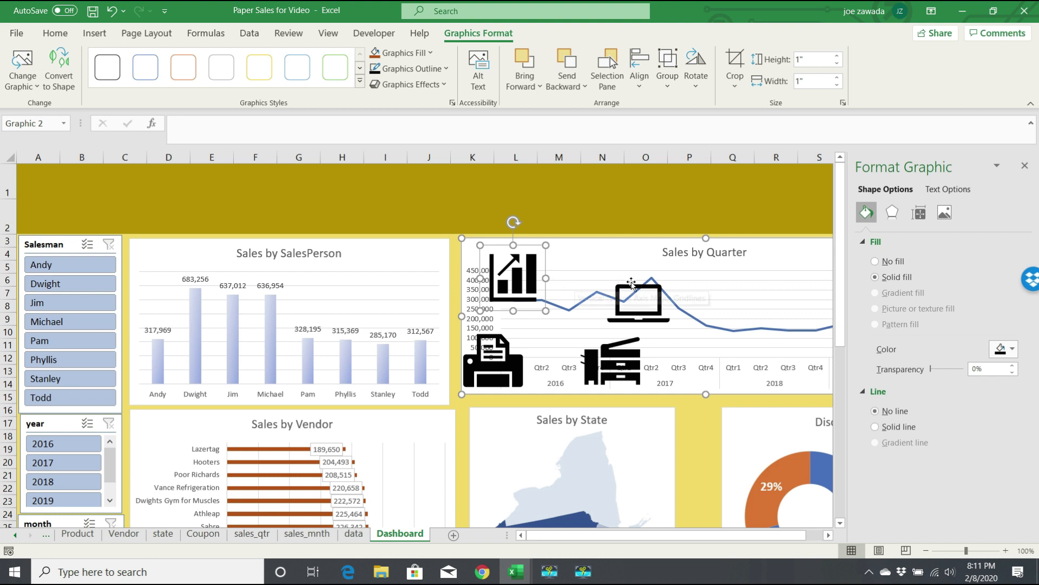
Give all four icons a solid fill with 45% transparency and shrink them together to 0.5 by 0.5 inch
left_click(638, 303, "ctrl")
left_click(612, 371, "ctrl")
left_click(520, 361, "ctrl")
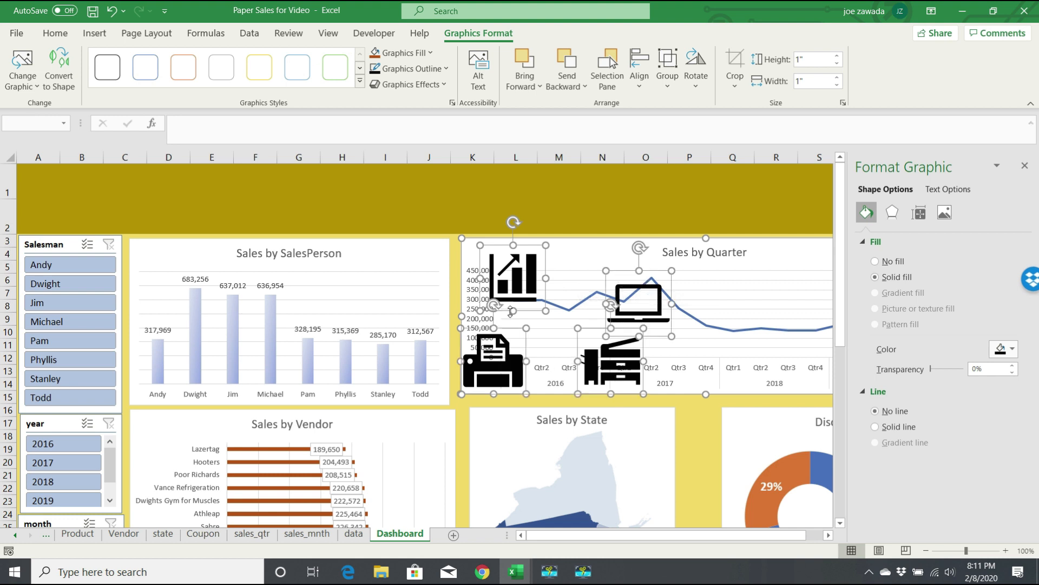
right_click(515, 279)
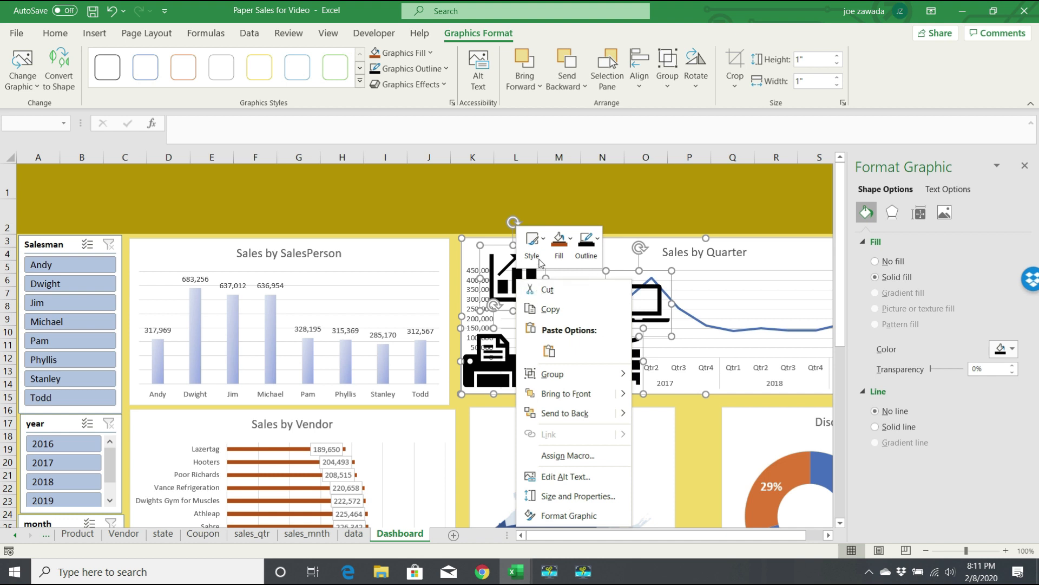
left_click(584, 515)
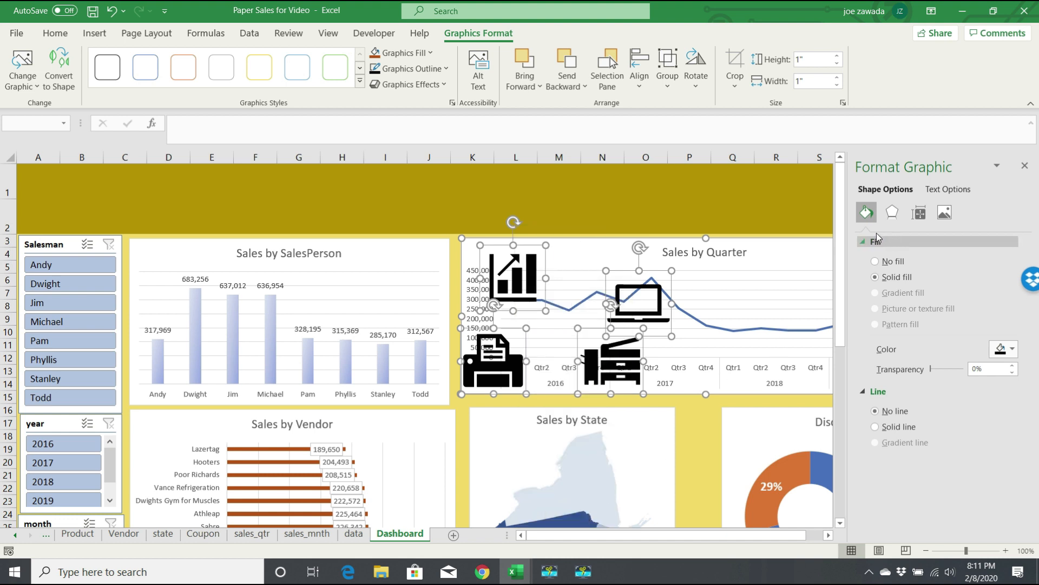
left_click(875, 262)
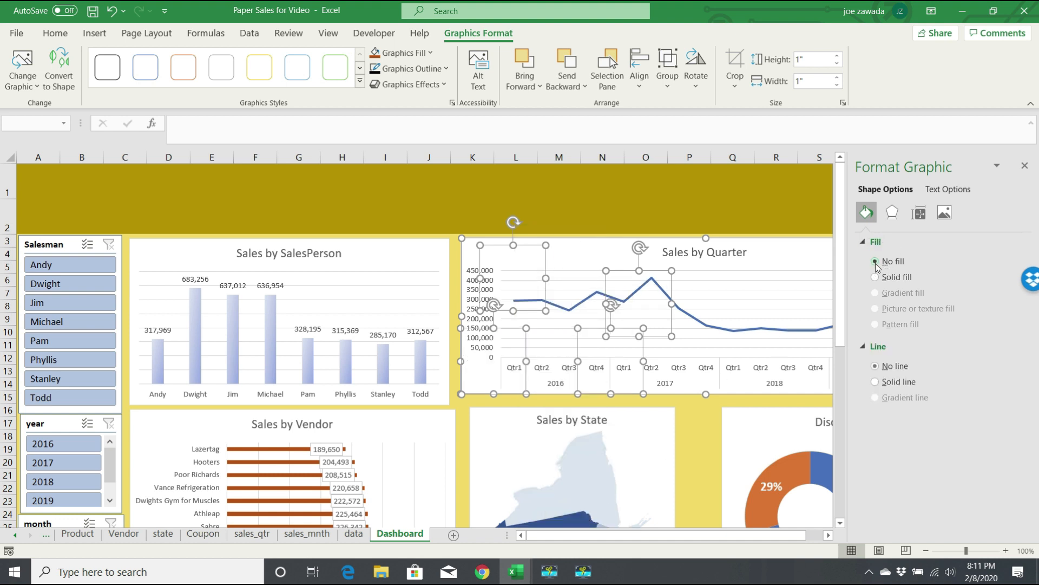
left_click(875, 277)
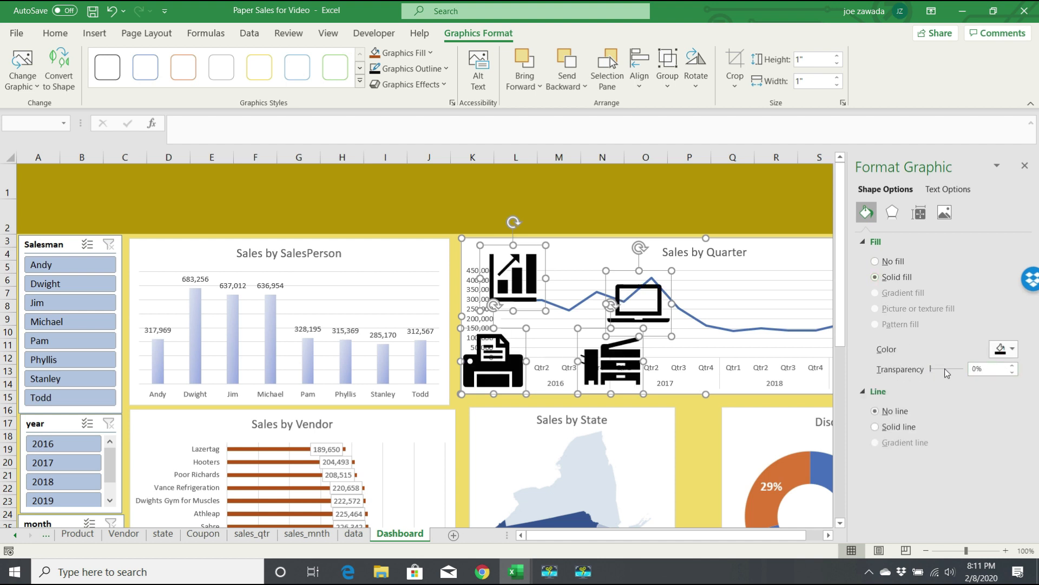
left_click_drag(933, 366, 947, 366)
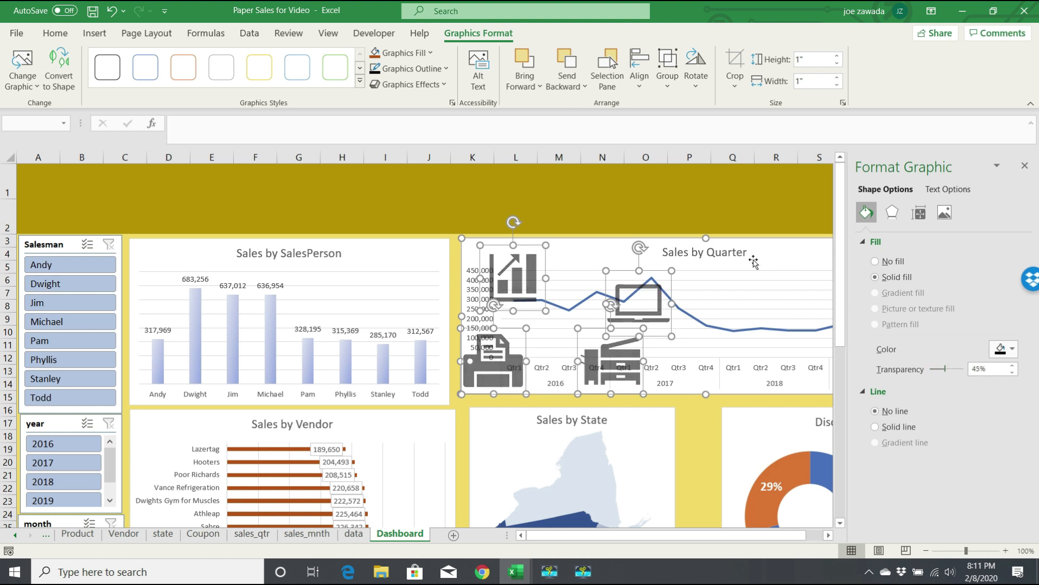
left_click_drag(667, 276, 635, 306)
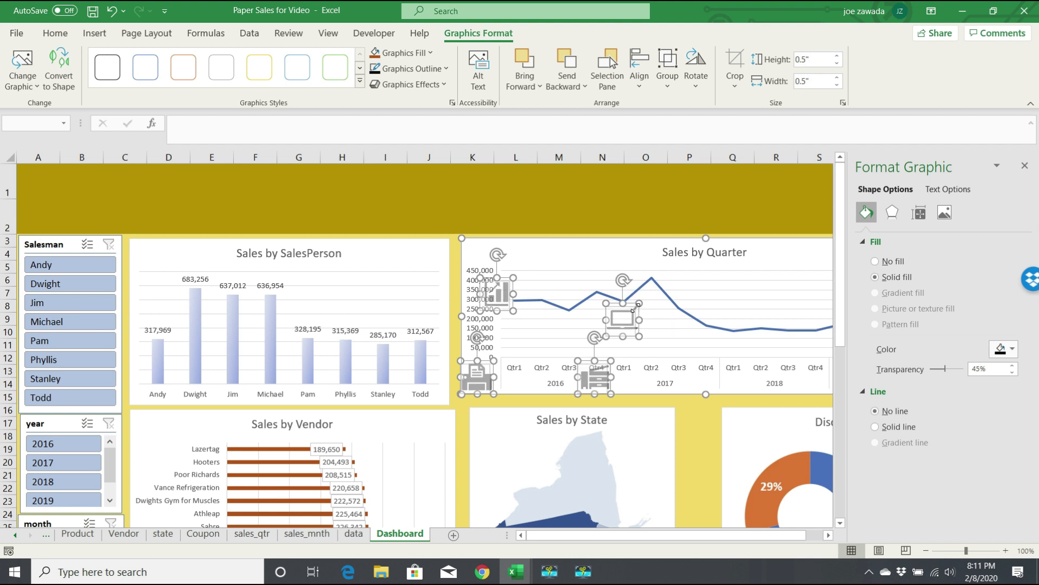
left_click(534, 220)
Copy the bar chart icon into the upper-right corner of Sales by SalesPerson and delete the original from Sales by Quarter
left_click(498, 296)
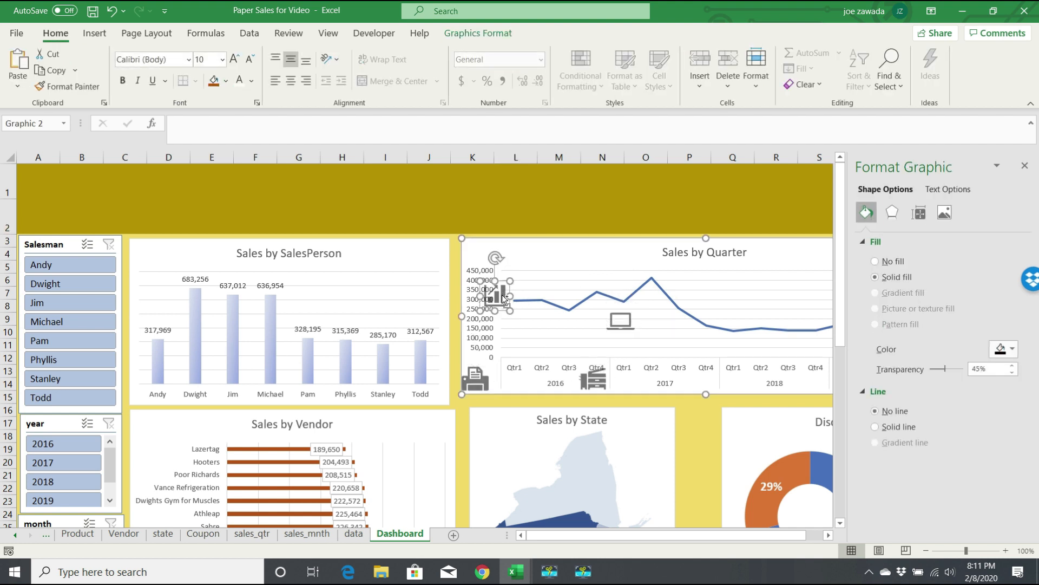
left_click(364, 259)
key("ctrl+v")
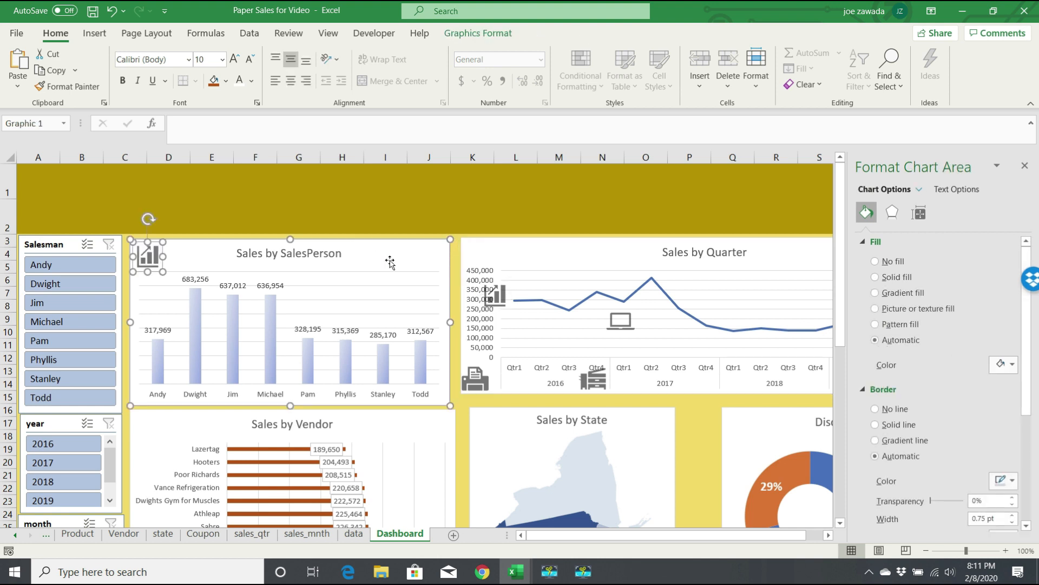
left_click_drag(151, 257, 432, 259)
left_click(475, 217)
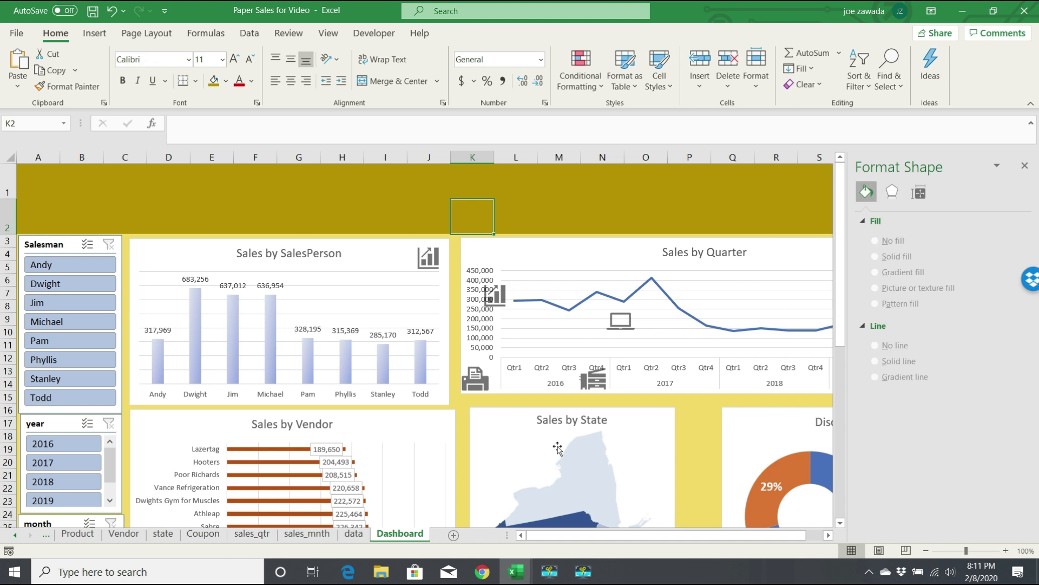
left_click(497, 296)
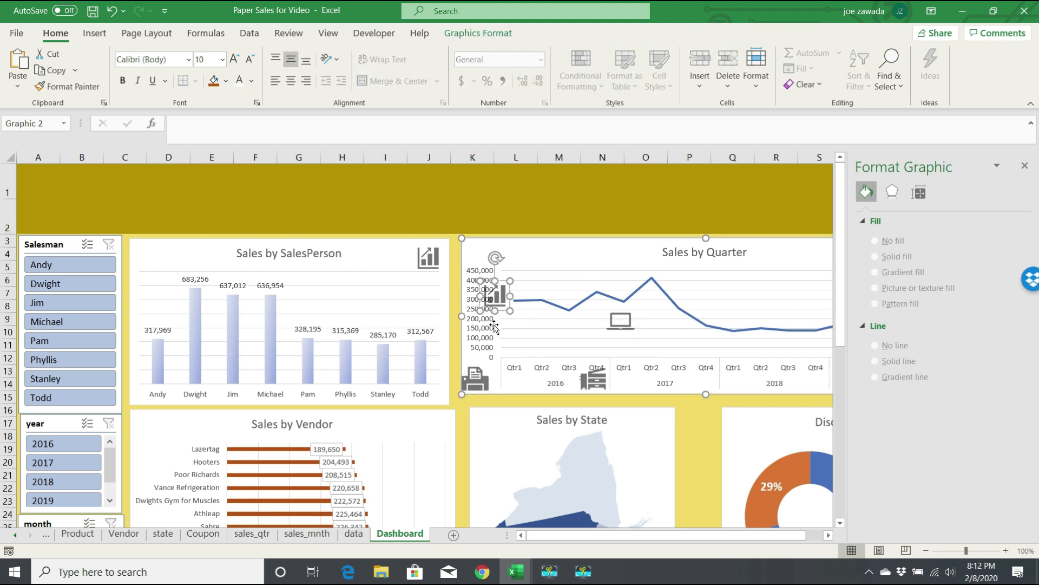
key("Delete")
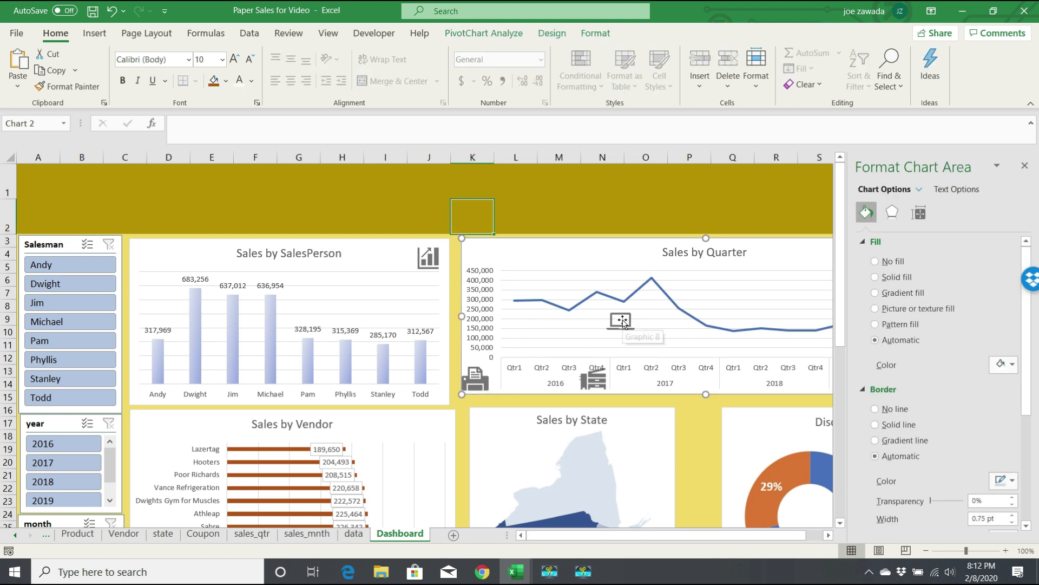
Move the laptop icon to the upper-left corner of the Sales by Quarter chart, above the value axis
left_click(622, 323)
left_click_drag(624, 321, 816, 254)
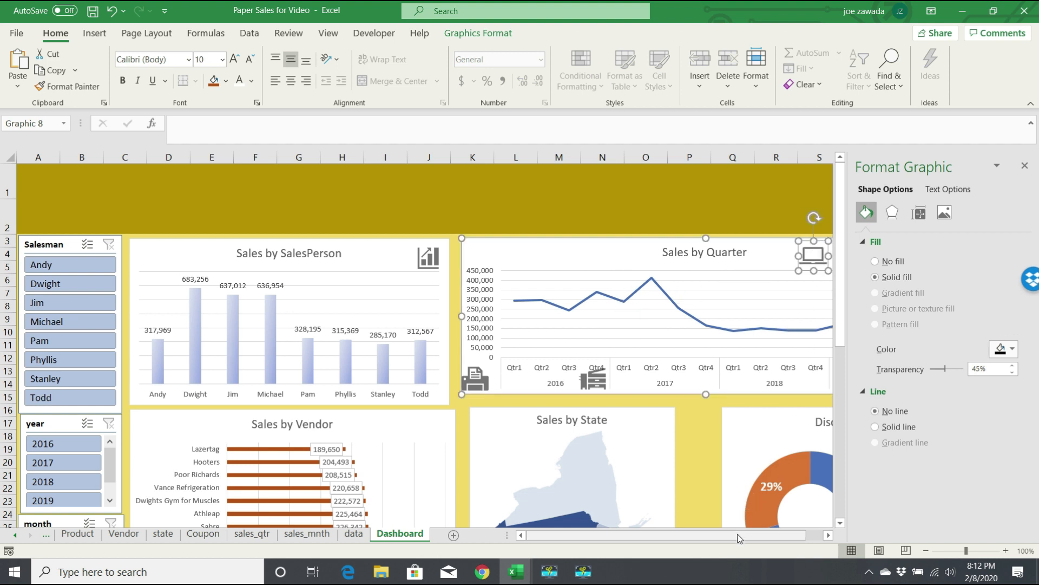
left_click_drag(740, 535, 767, 535)
left_click_drag(769, 254, 450, 251)
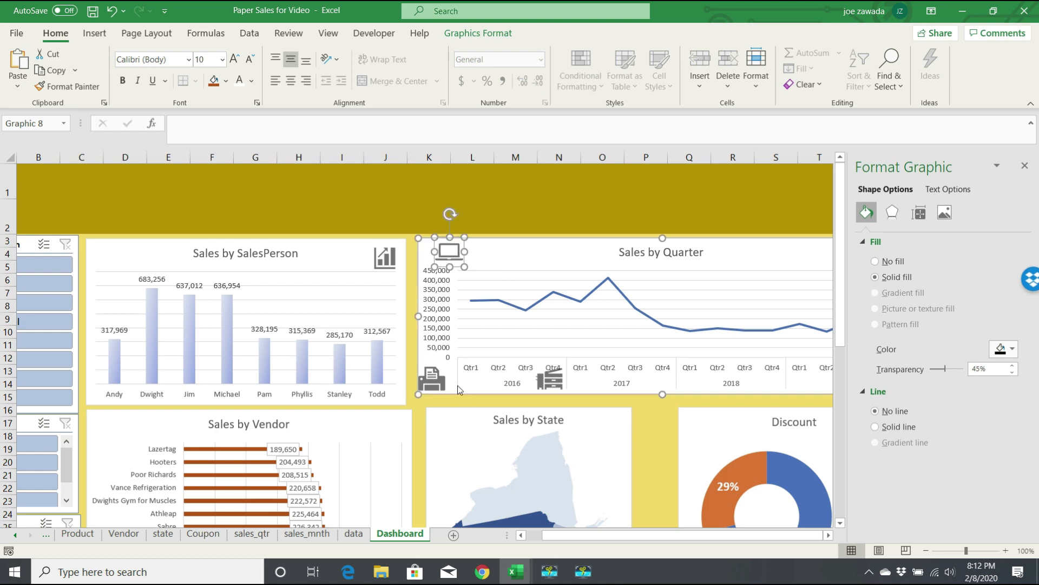
Copy the copier icon into the Sales by Product chart and place it in the chart's upper-right corner
left_click(553, 379)
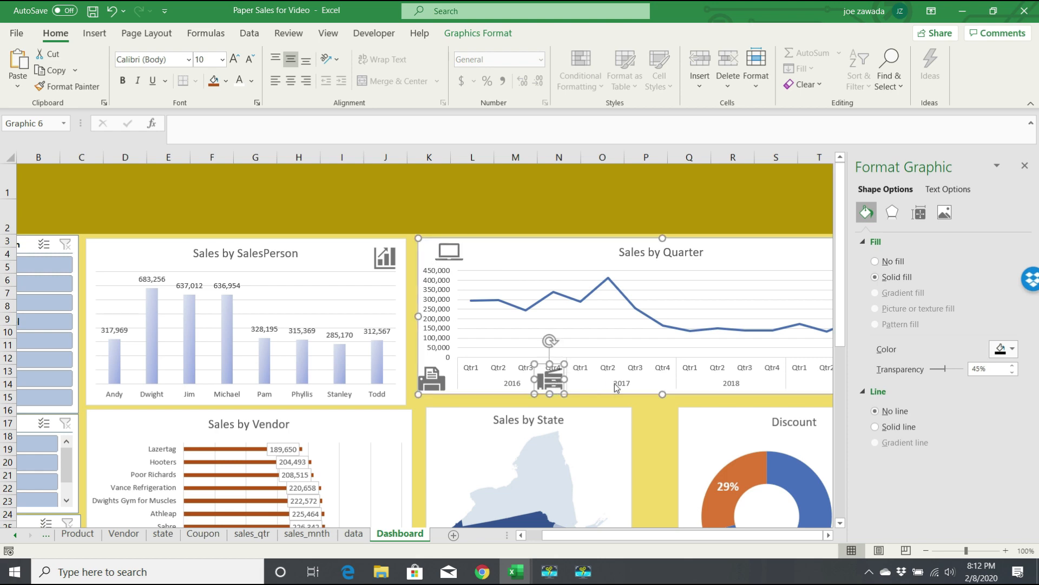
left_click_drag(840, 269, 848, 439)
left_click(681, 258)
key("ctrl+v")
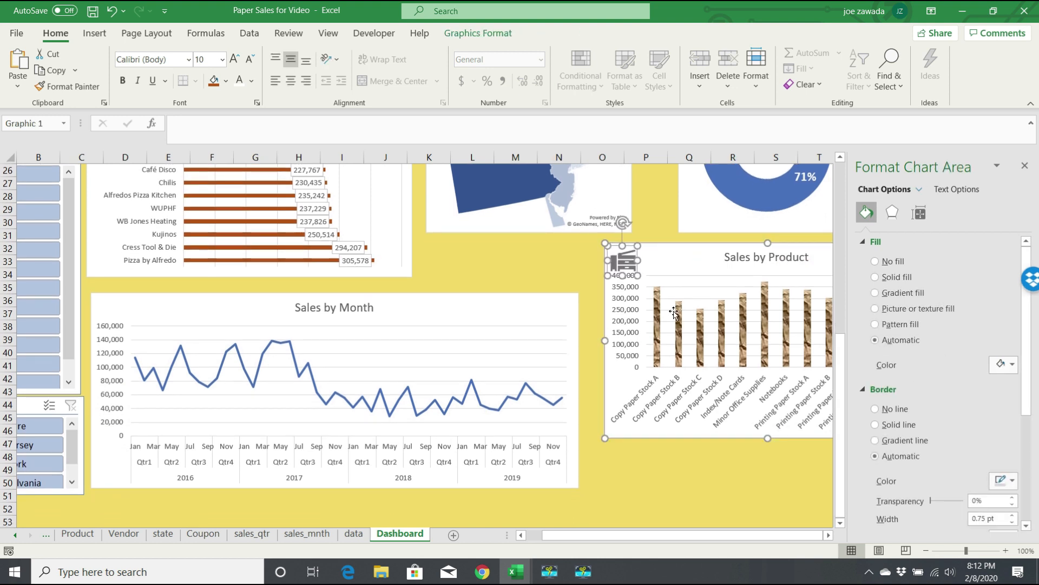
left_click(827, 535)
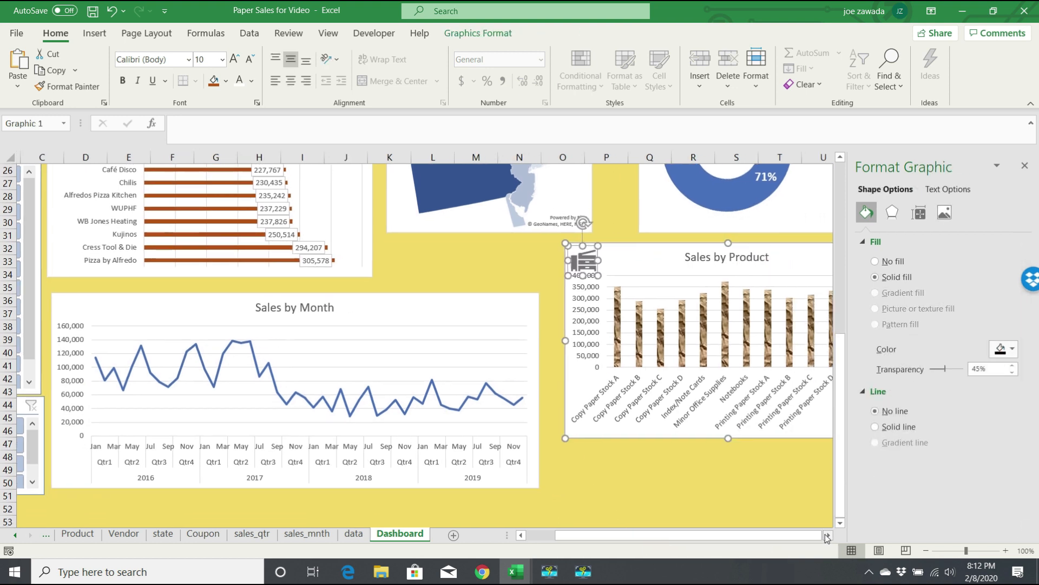
left_click(827, 534)
left_click_drag(412, 264, 689, 262)
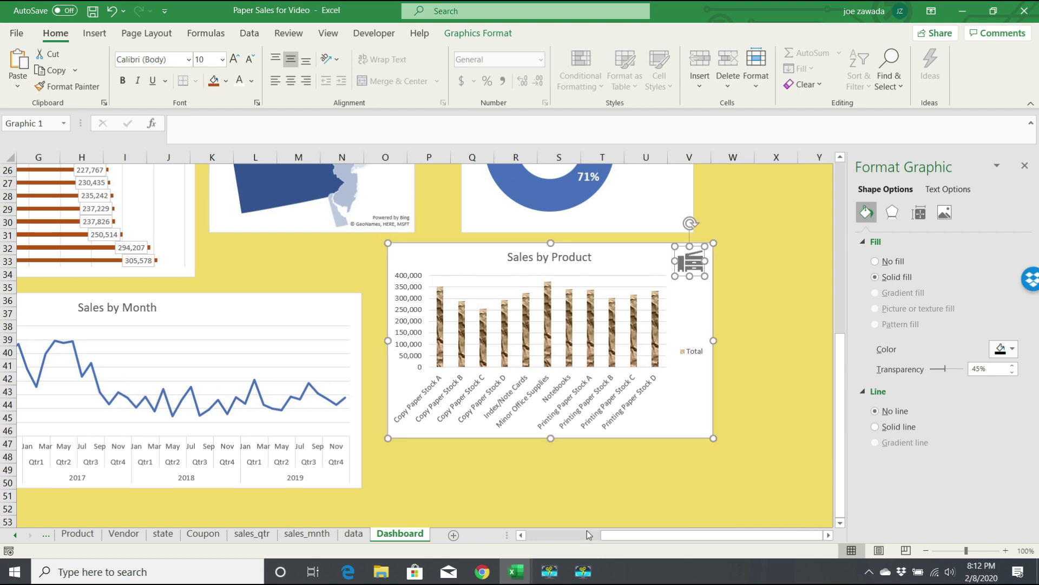
Delete the original copier icon from the Sales by Quarter chart
left_click_drag(604, 537, 547, 536)
left_click(842, 268)
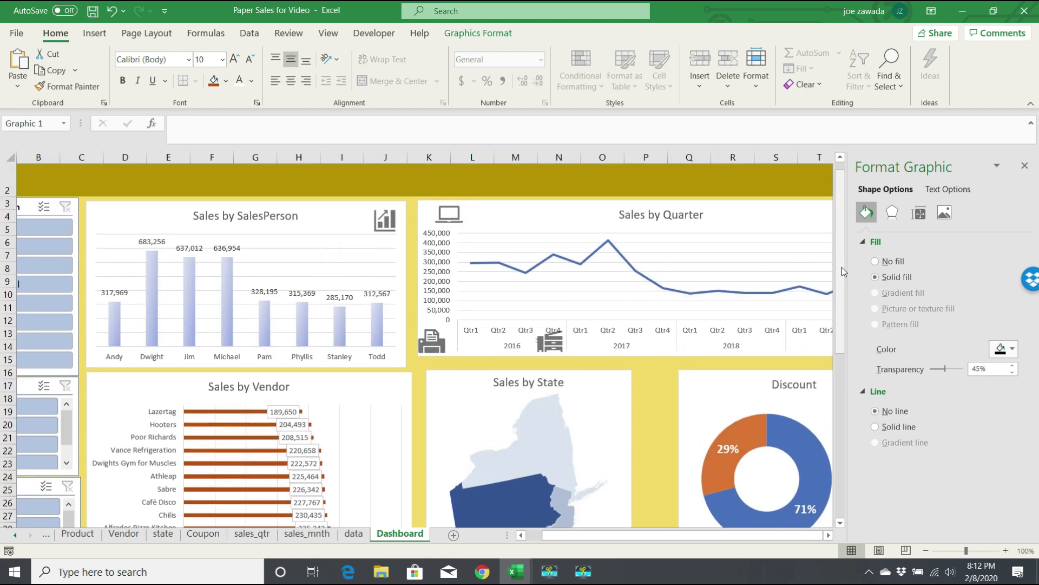
left_click(551, 343)
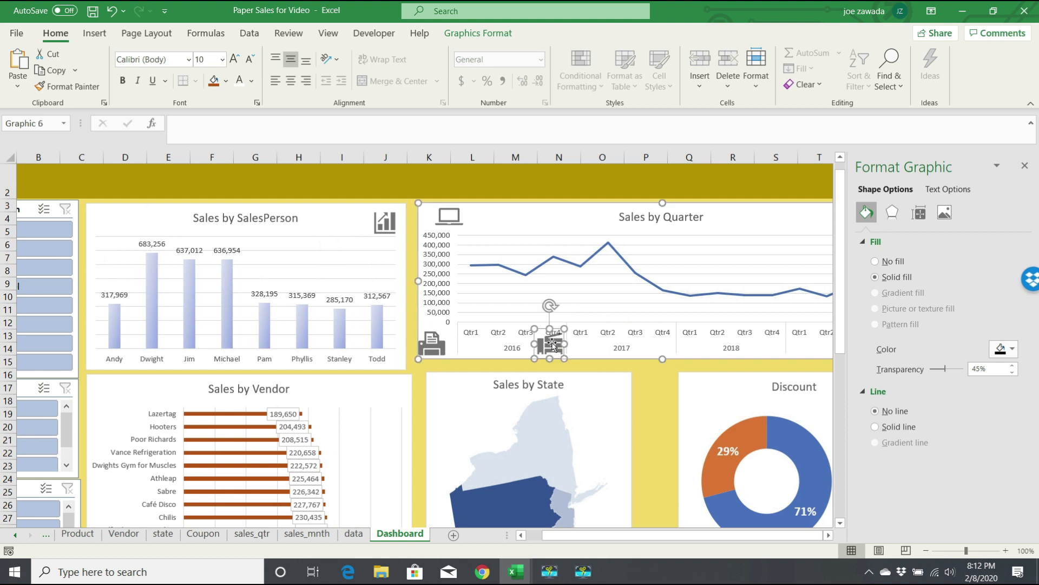
key("Delete")
Copy the printer icon into the upper-left corner of Sales by Vendor and delete the original from Sales by Quarter
left_click(434, 347)
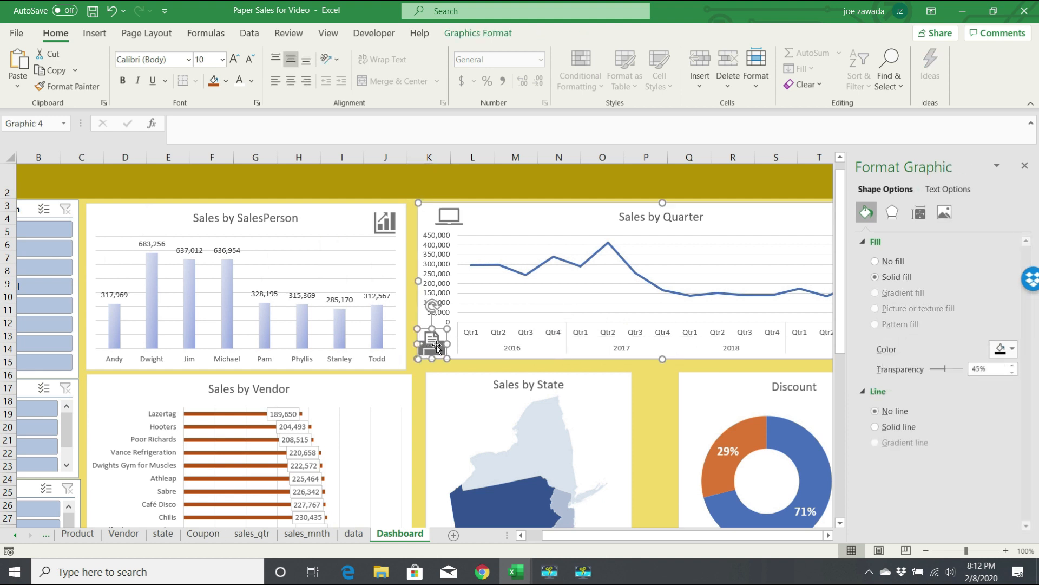
left_click(366, 397)
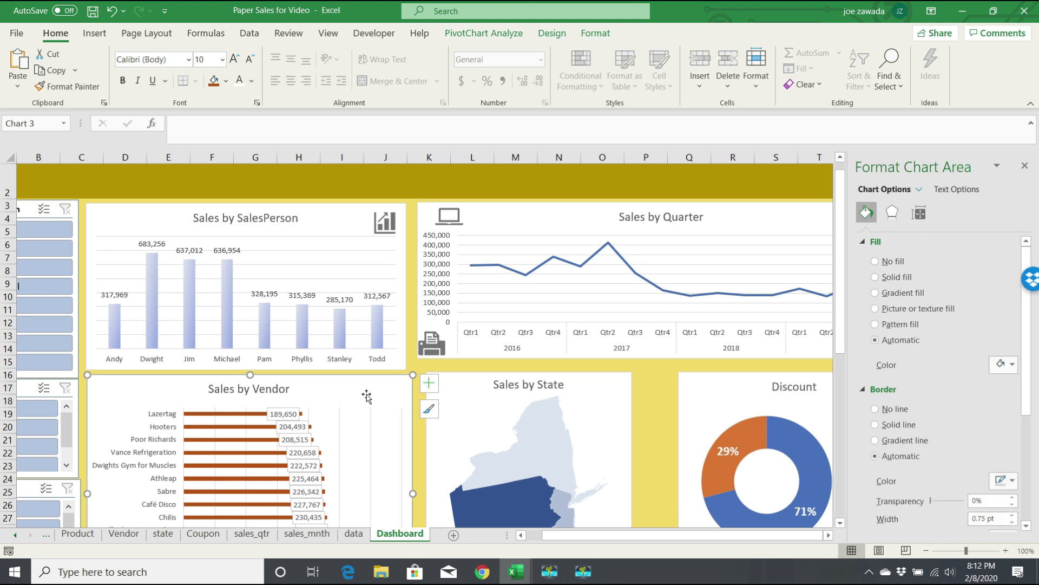
key("ctrl+v")
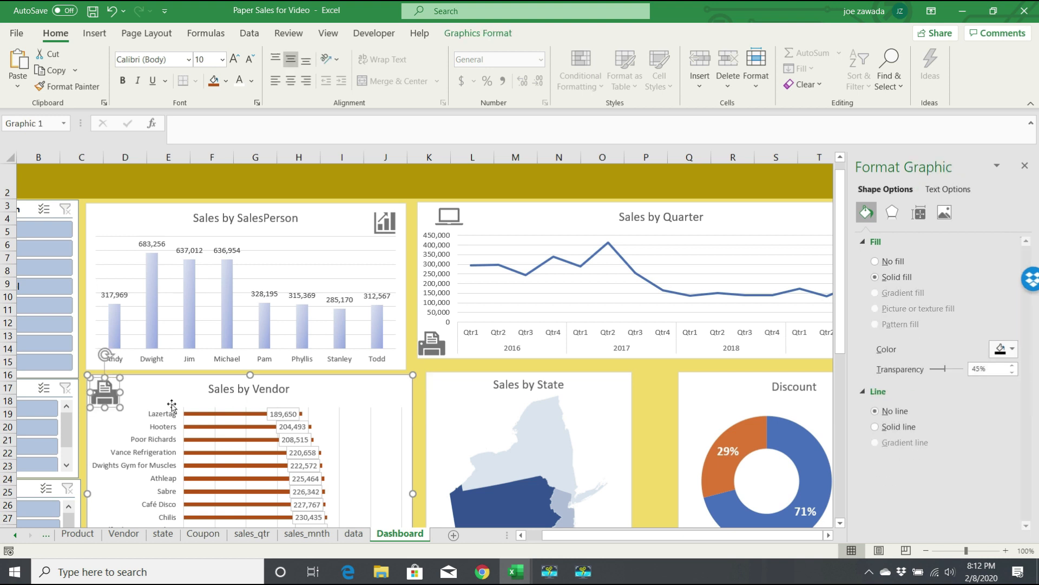
left_click(133, 405)
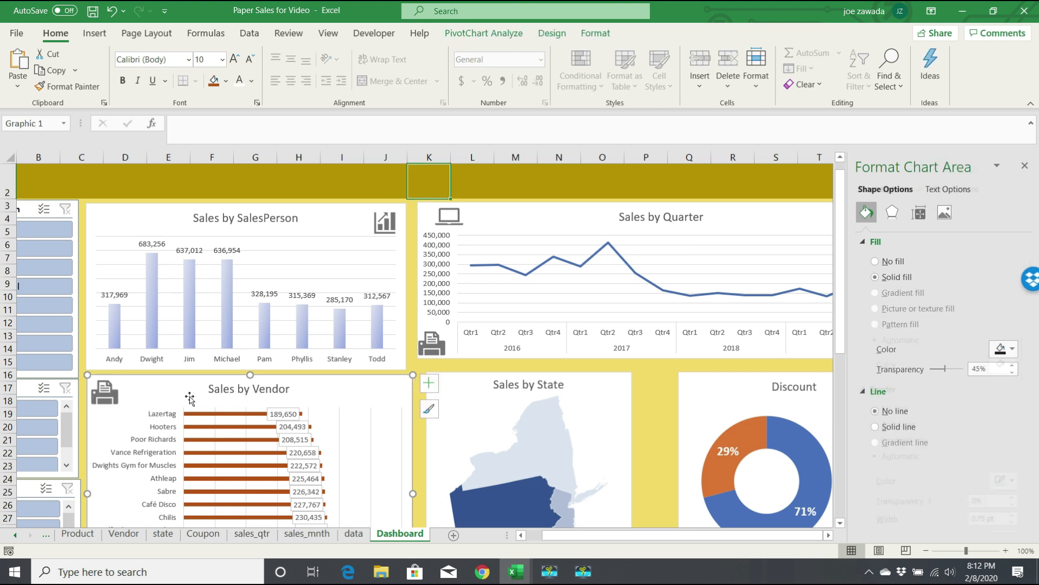
left_click(437, 344)
key("Delete")
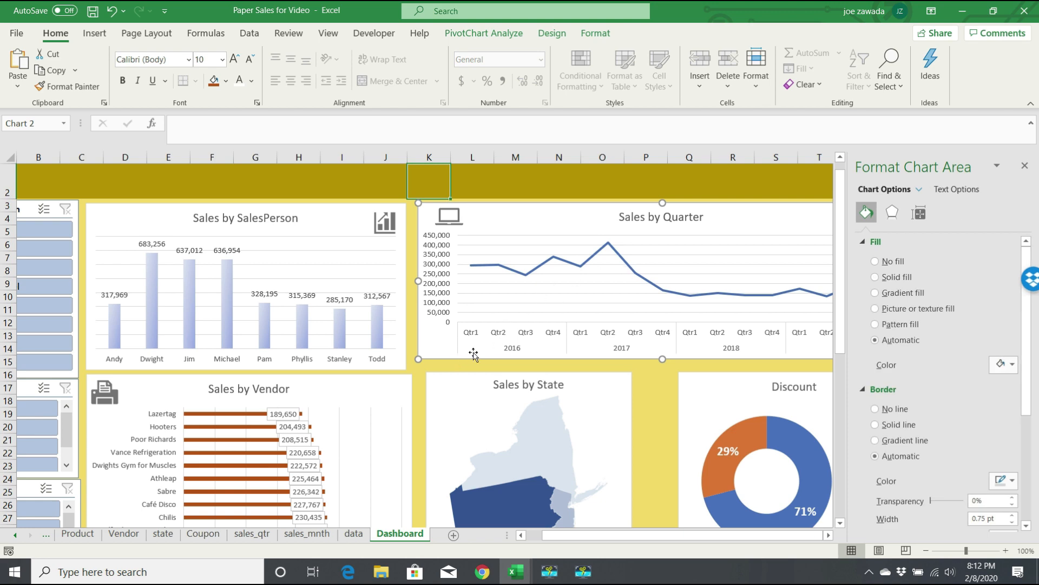
Give the Salesman, year, month and State slicers a common width of 1.7" and align them by their left edges
left_click_drag(843, 304, 843, 470)
left_click_drag(840, 434, 840, 260)
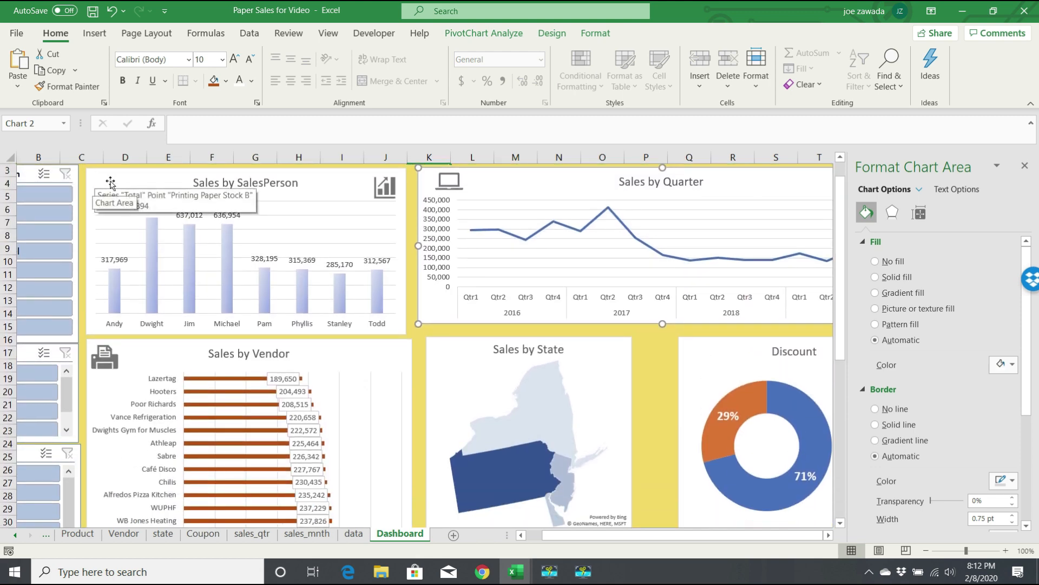
left_click_drag(550, 537, 521, 540)
left_click(54, 176)
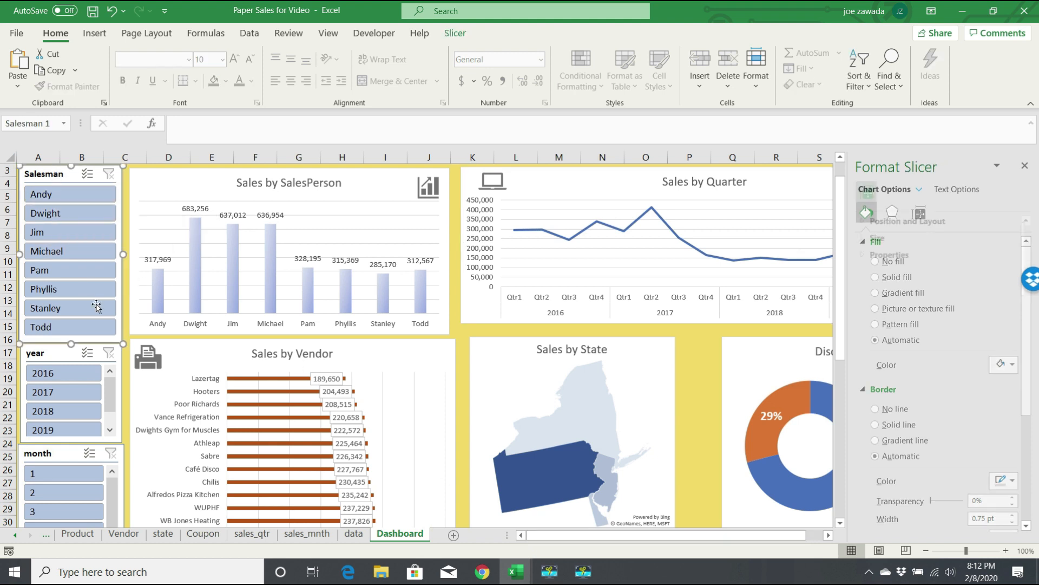
left_click(52, 362, "ctrl")
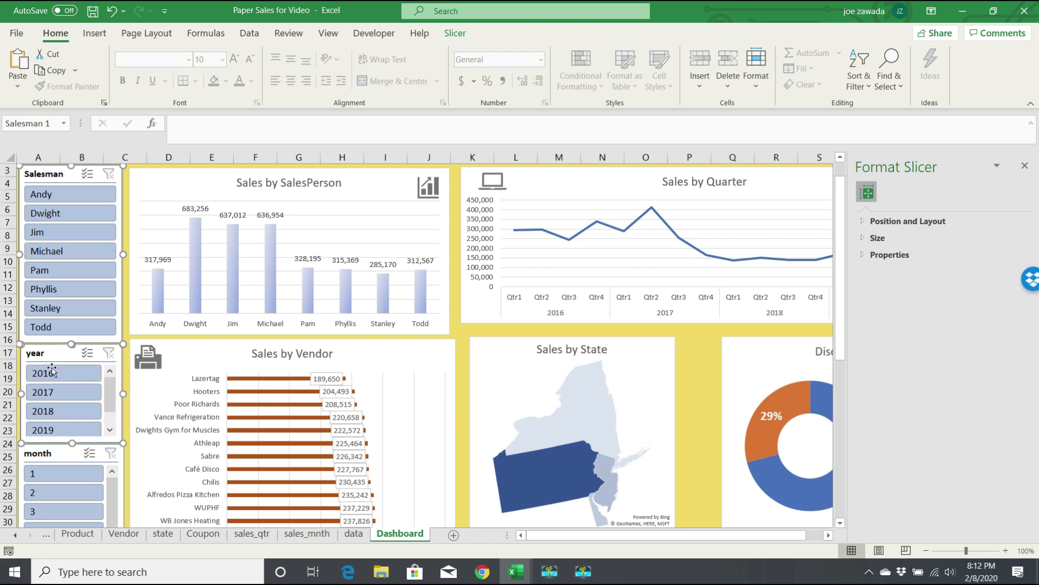
left_click(52, 453, "ctrl")
left_click_drag(843, 264, 843, 353)
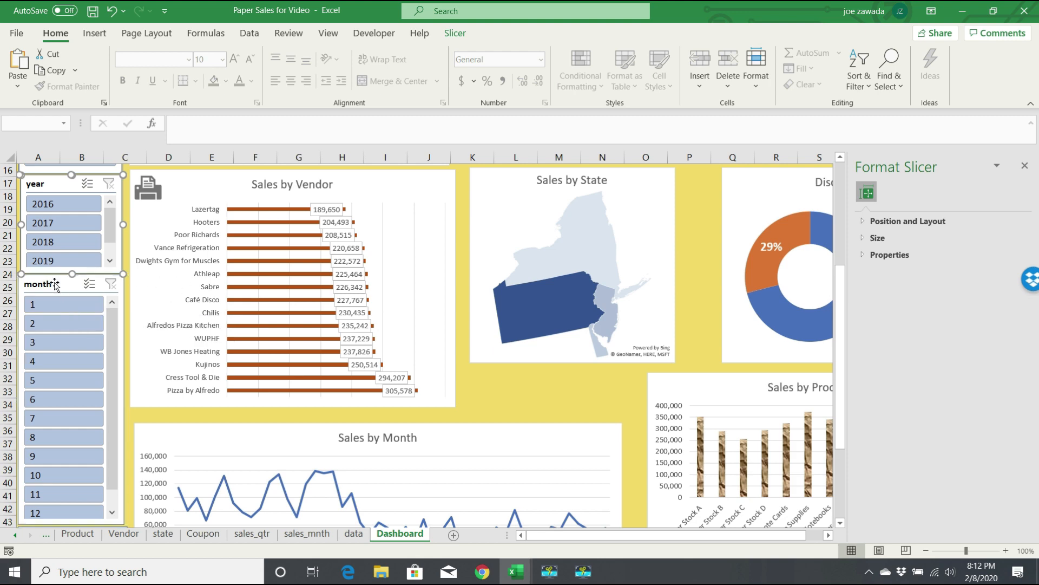
left_click(85, 293, "ctrl")
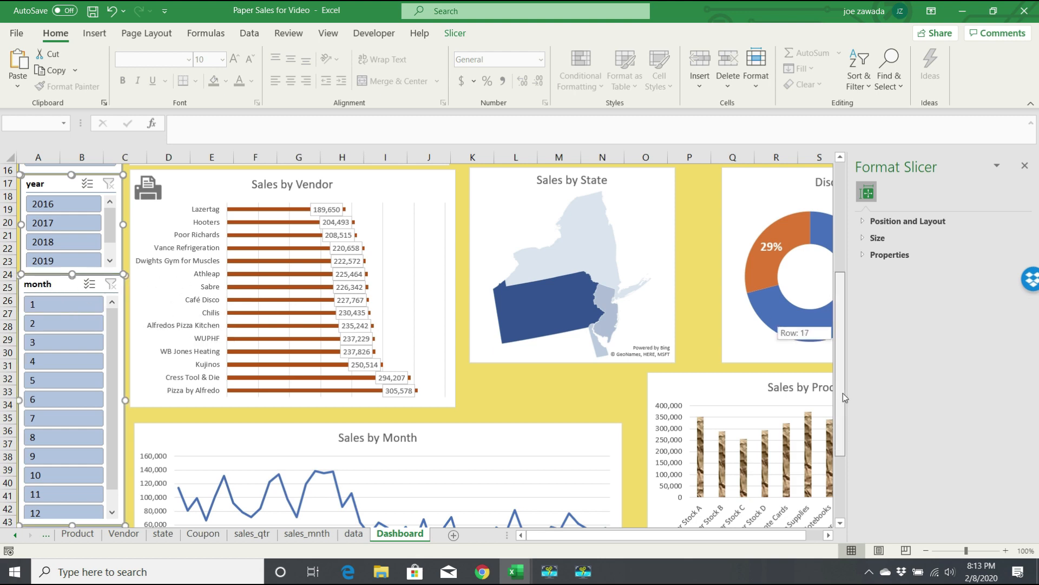
left_click_drag(840, 327, 840, 395)
left_click(47, 404, "ctrl")
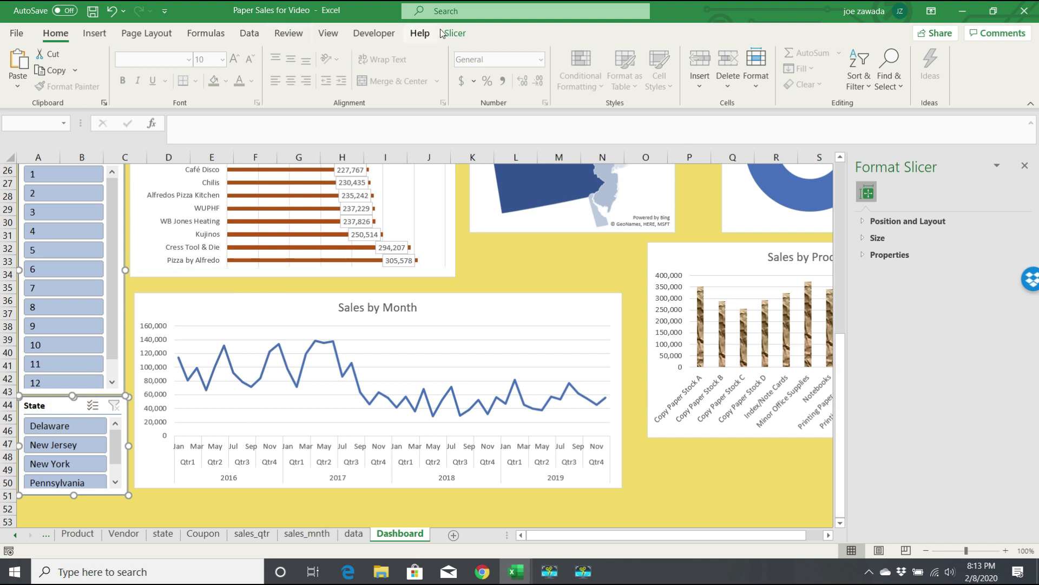
left_click(455, 34)
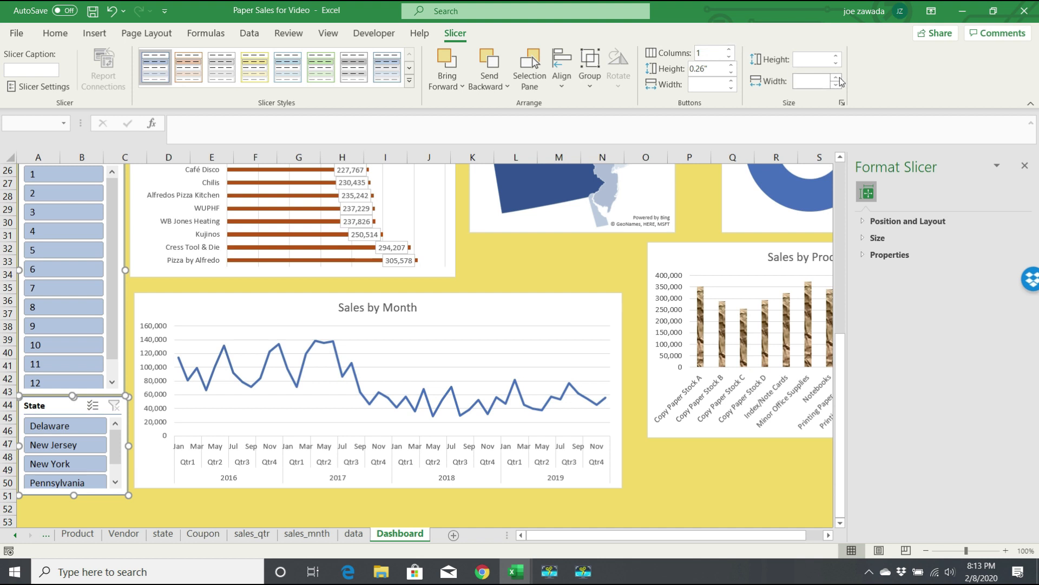
left_click(838, 83)
left_click(837, 79)
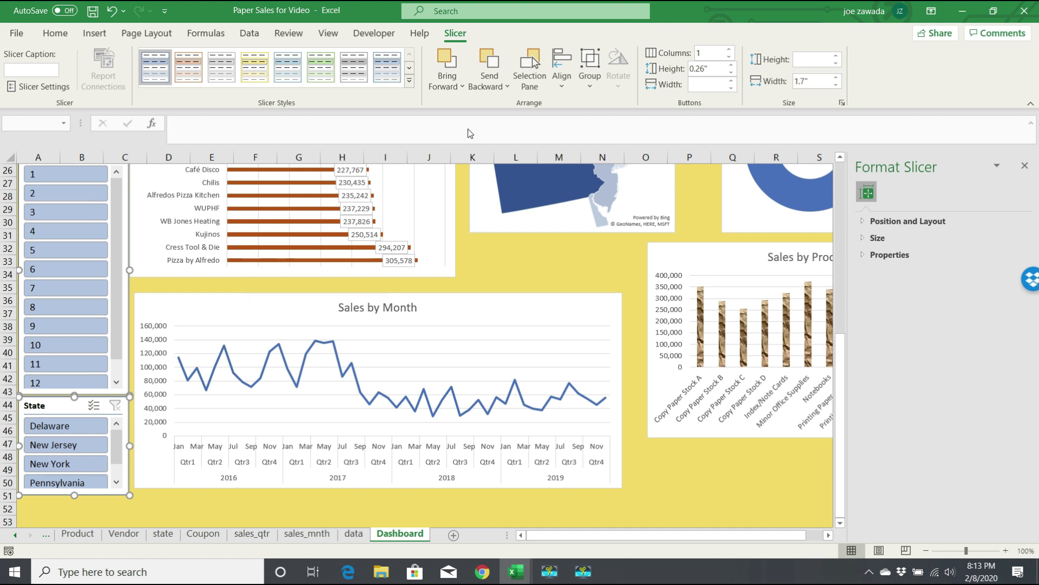
left_click(568, 89)
left_click(577, 110)
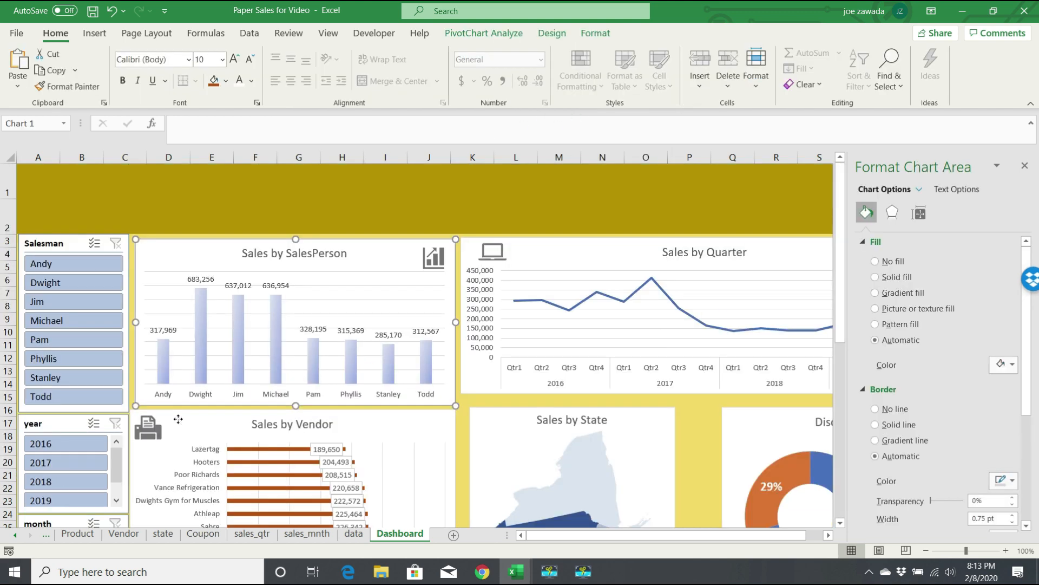
Shift the Sales by Vendor chart clear of the slicers and narrow it to match the right edge of Sales by SalesPerson
left_click(186, 418)
left_click_drag(837, 284, 840, 341)
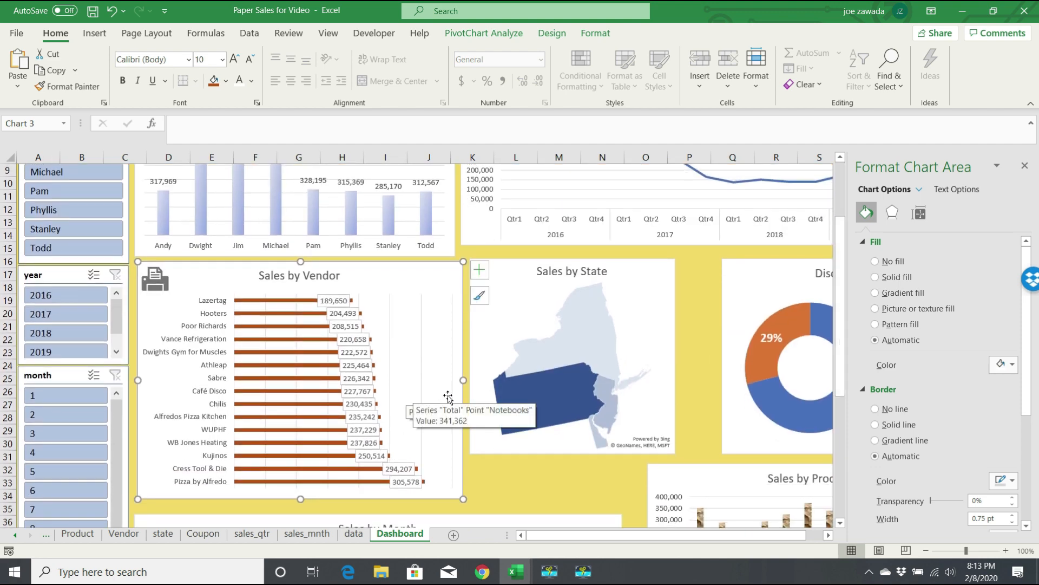
left_click_drag(463, 380, 456, 380)
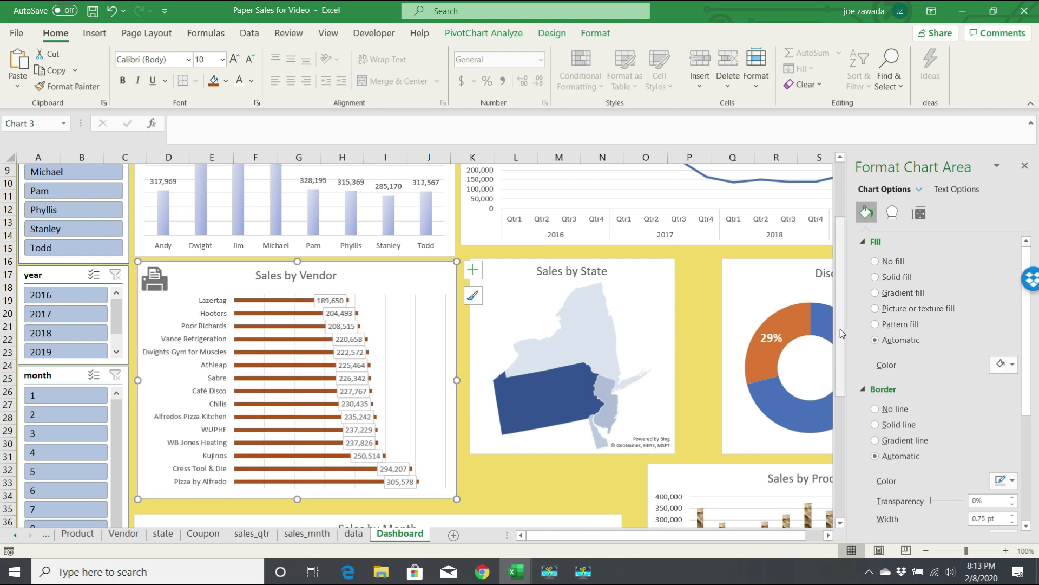
Nudge the Sales by Month chart slightly upward and left-align it with the Sales by Vendor and Sales by SalesPerson charts
scroll(513, 410, "down", 4)
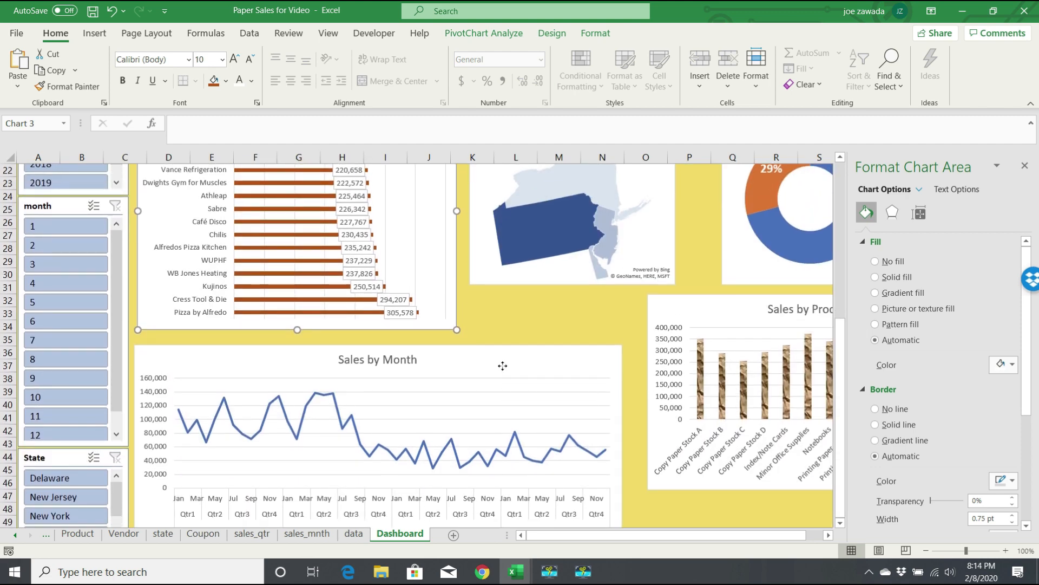
left_click_drag(502, 365, 503, 362)
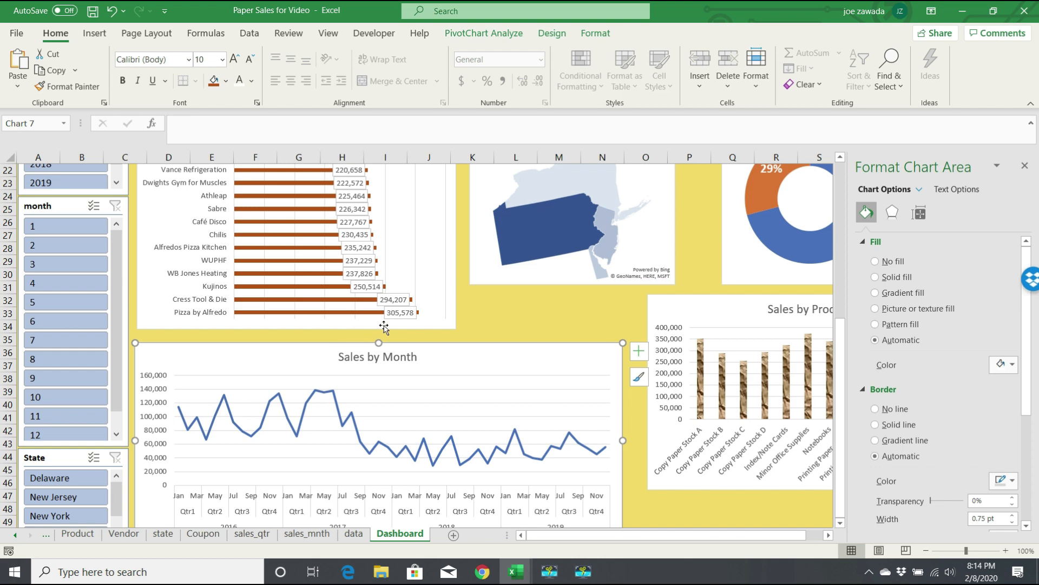
left_click(428, 237, "ctrl")
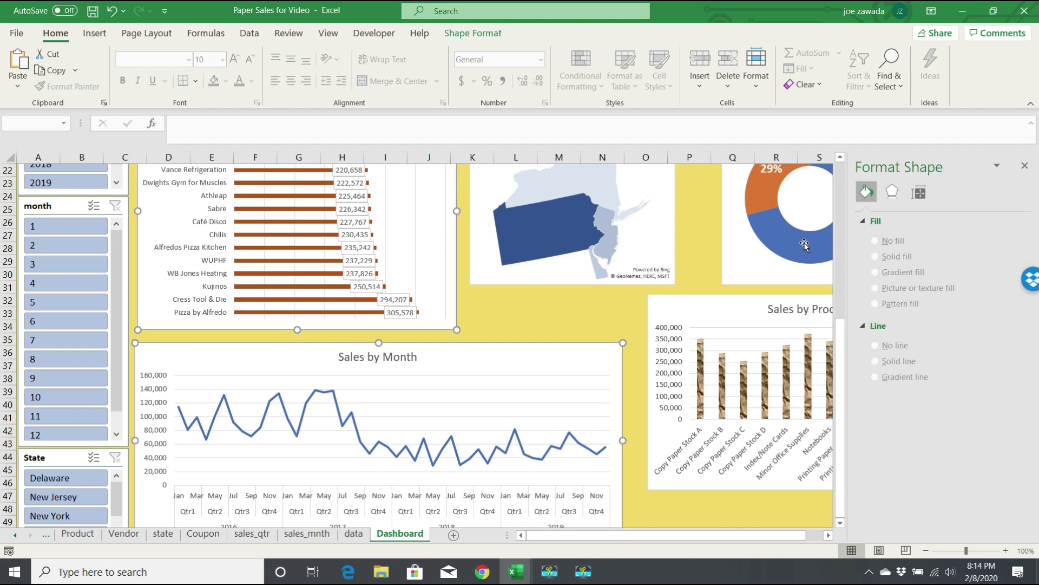
scroll(839, 240, "up", 7)
left_click(373, 247, "ctrl")
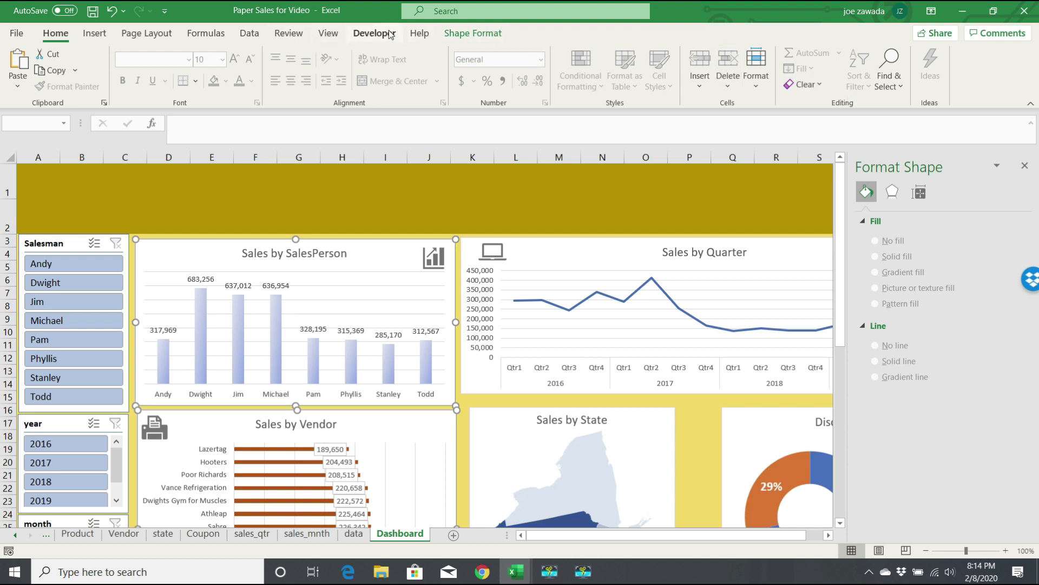
left_click(459, 33)
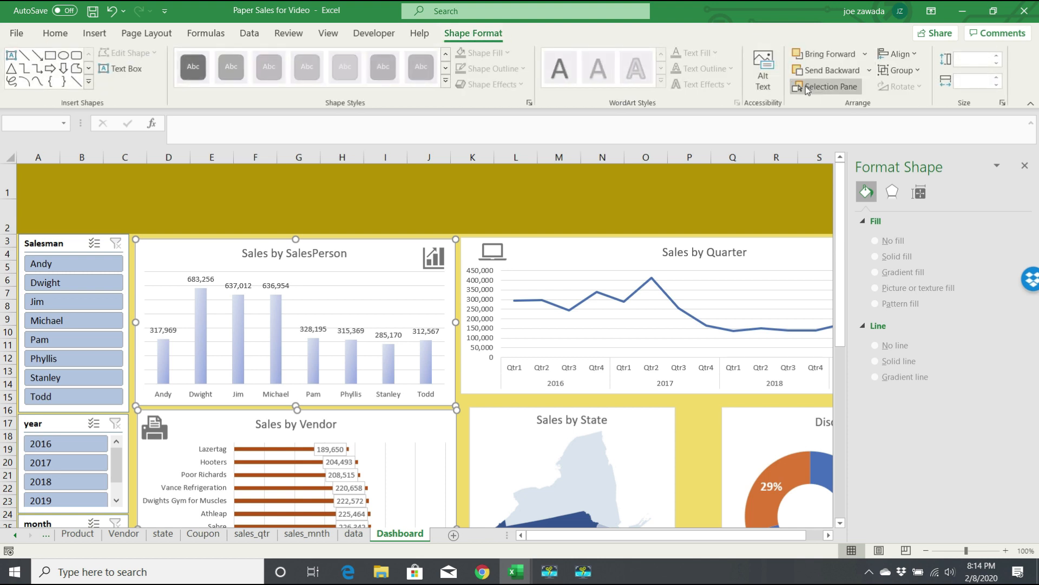
left_click(913, 55)
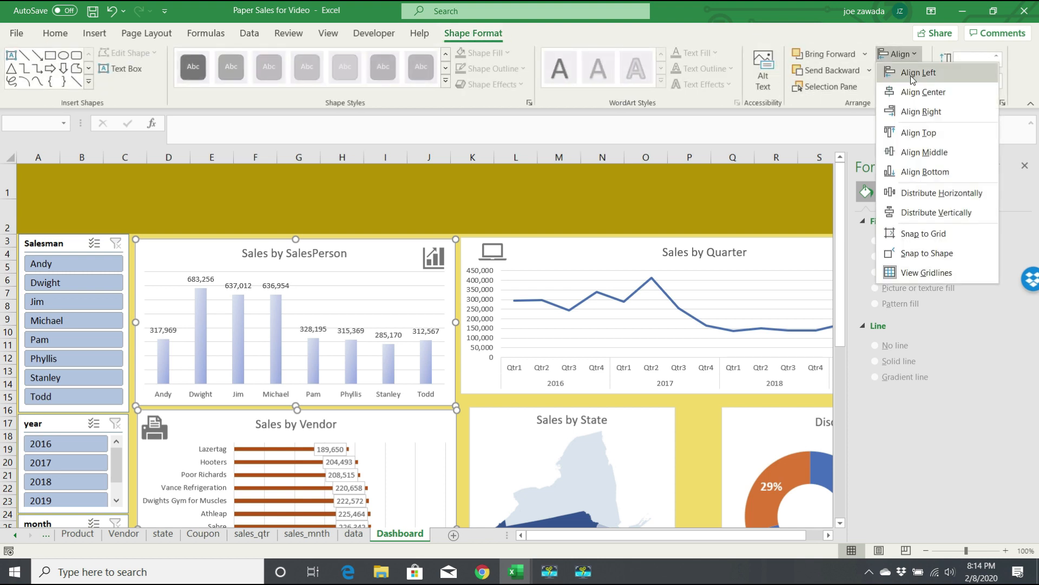
left_click(918, 71)
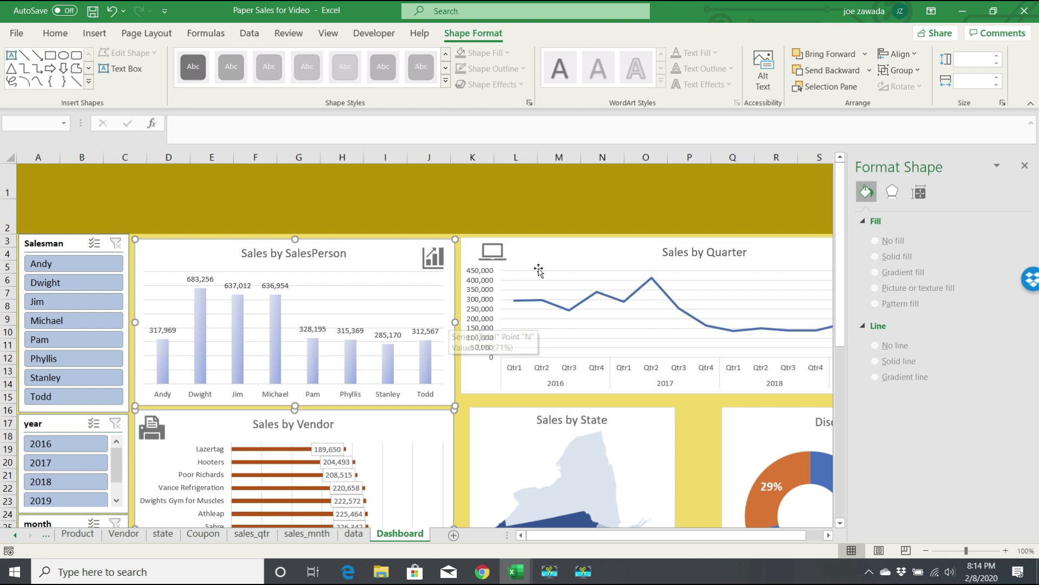
Move the Sales by Product chart down and slightly left so it sits level with the Sales by Month chart
left_click(541, 249)
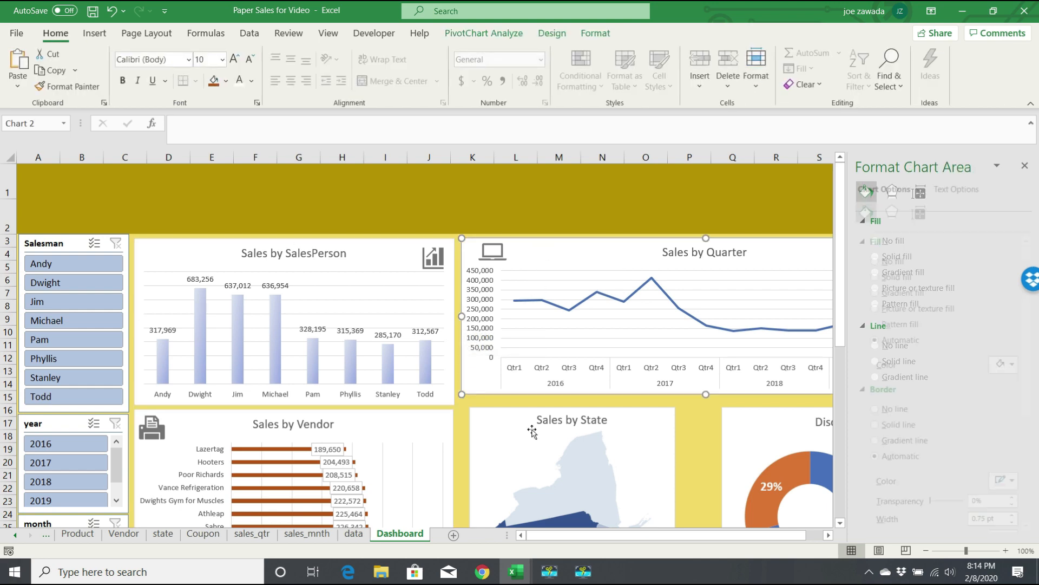
left_click(513, 419)
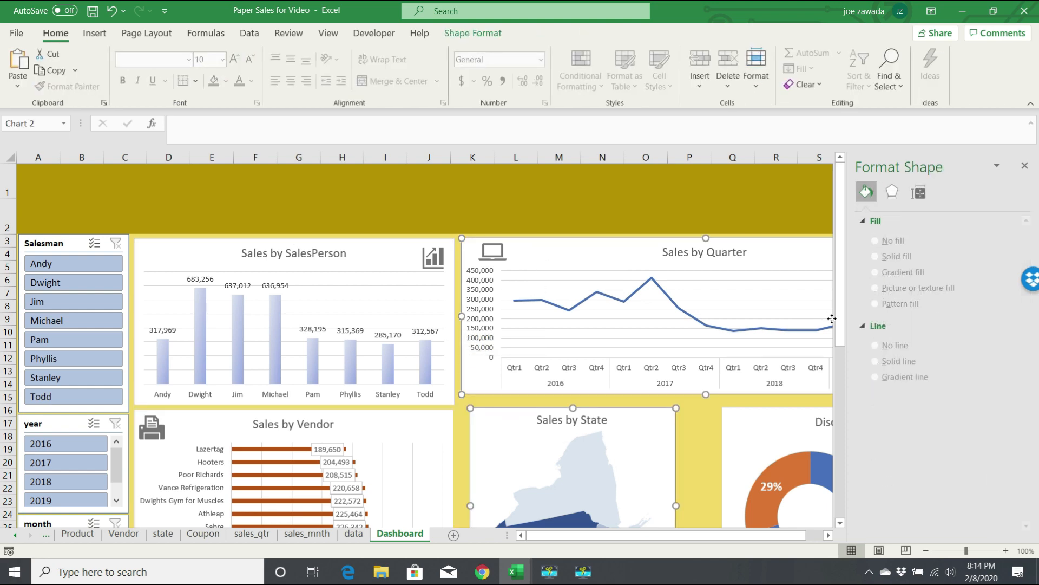
left_click_drag(840, 366, 834, 450)
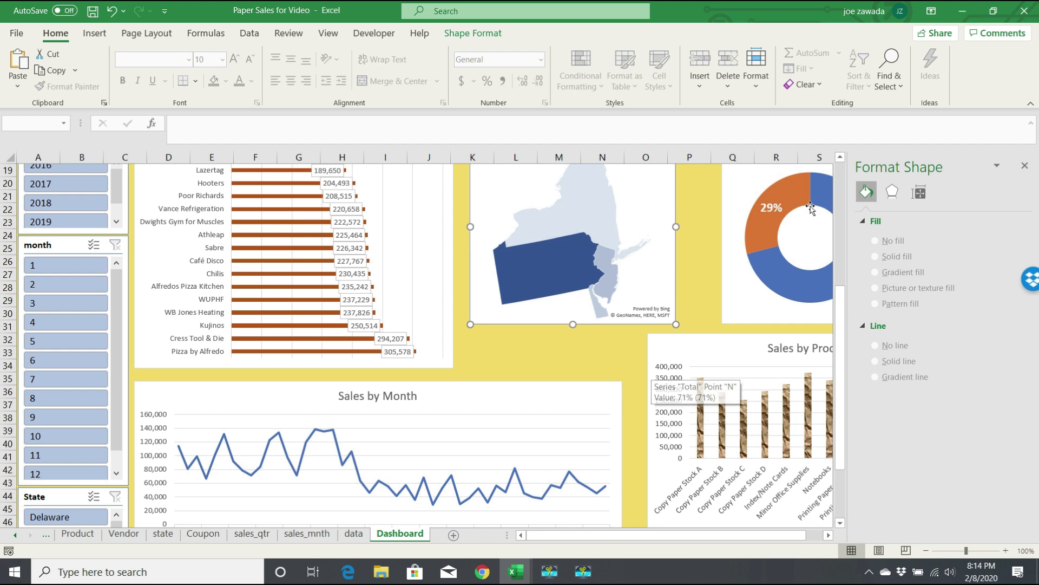
left_click_drag(833, 329, 841, 478)
left_click_drag(727, 267, 716, 300)
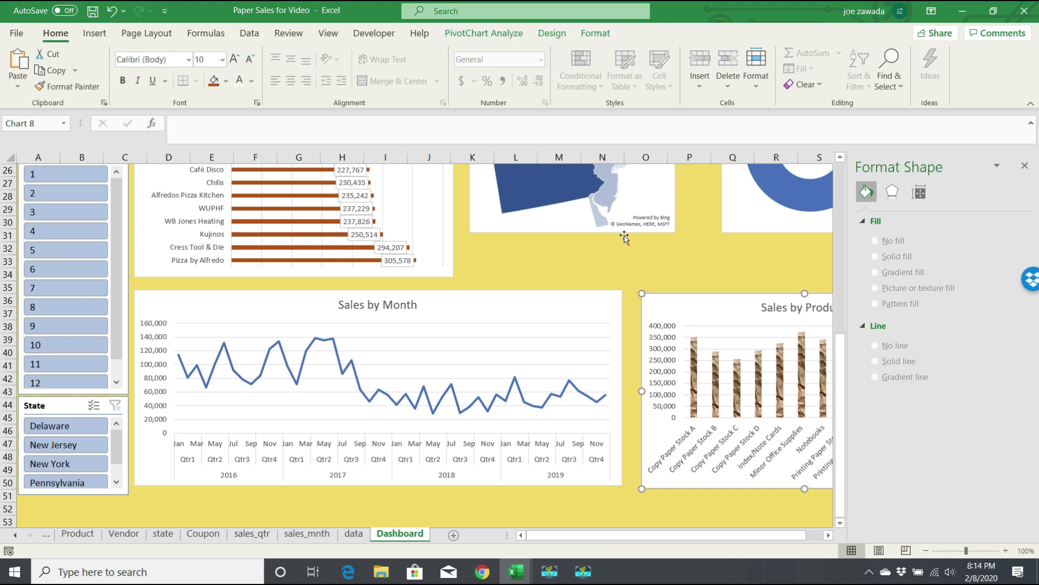
Stretch the Sales by State and Discount charts down to about the bottom of Sales by Vendor, and widen Discount toward Sales by State
left_click(565, 234)
left_click_drag(576, 254, 575, 276)
left_click(780, 229)
left_click(819, 307)
left_click_drag(840, 436, 843, 323)
left_click_drag(801, 535, 824, 537)
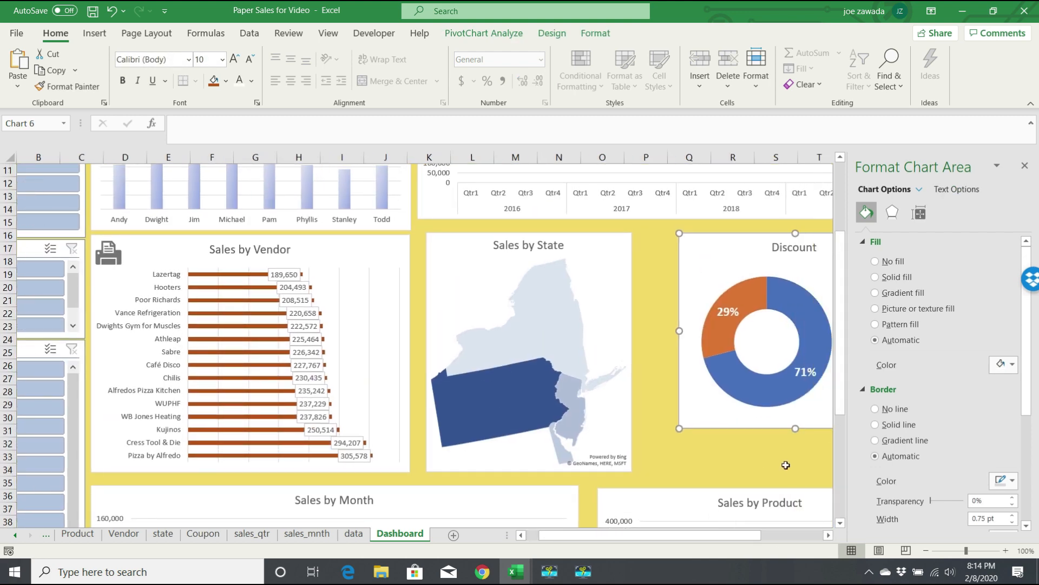
left_click_drag(795, 431, 795, 476)
left_click_drag(679, 354, 646, 356)
Align the left edges of the Sales by Quarter and Sales by State charts
left_click_drag(840, 338, 841, 248)
left_click(517, 252)
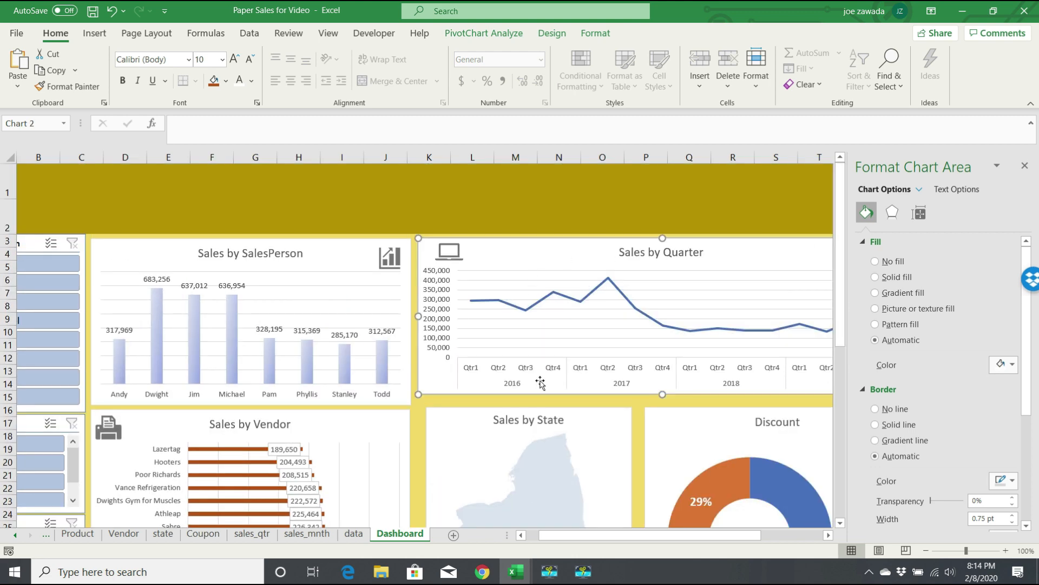
left_click(481, 430, "ctrl")
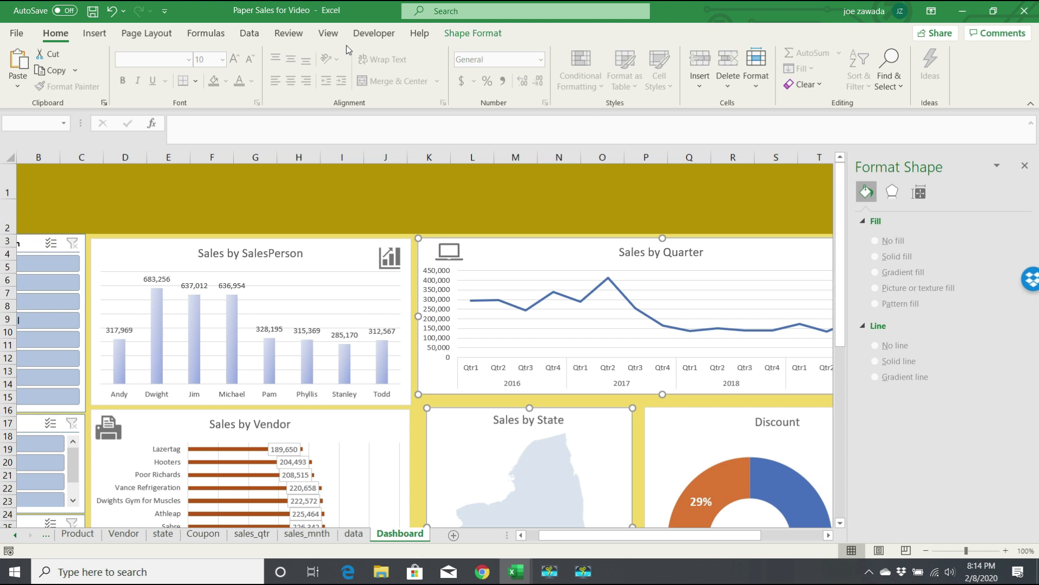
left_click(473, 33)
left_click(898, 54)
left_click(914, 67)
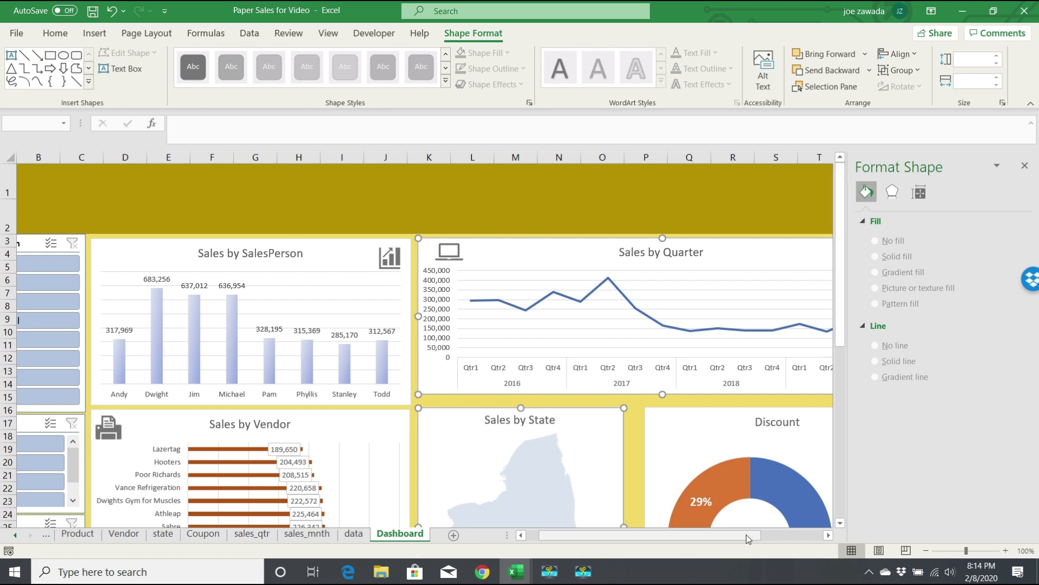
Widen the Discount chart on its right side to match the right edge of the Sales by Product chart
scroll(832, 358, "right", 4)
left_click_drag(837, 328, 851, 407)
left_click(730, 291)
left_click_drag(738, 301, 749, 302)
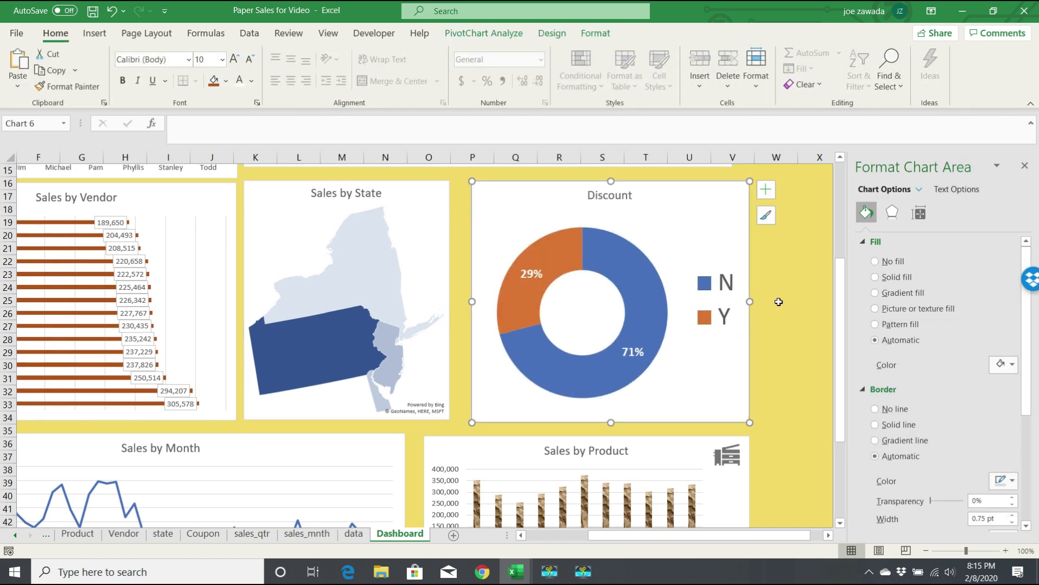
left_click_drag(840, 339, 840, 249)
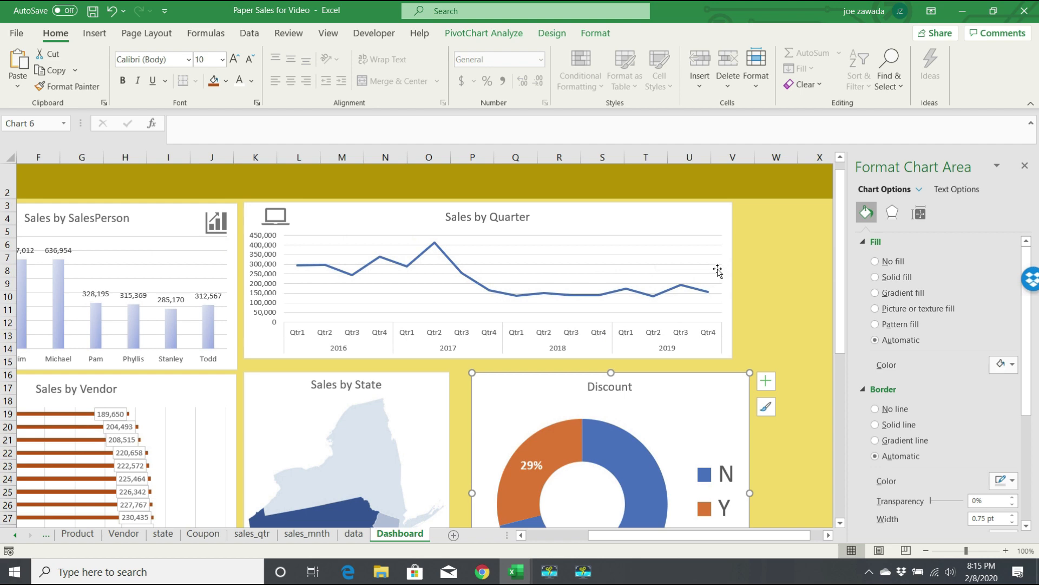
Widen the Sales by Quarter chart on its right side to match the right edge of the Discount chart
left_click(722, 269)
left_click(722, 269)
left_click_drag(733, 281, 749, 280)
Stretch the Sales by Month and Sales by Product charts down slightly to about the bottom of the State slicer
left_click_drag(843, 290, 846, 465)
left_click_drag(737, 535, 596, 541)
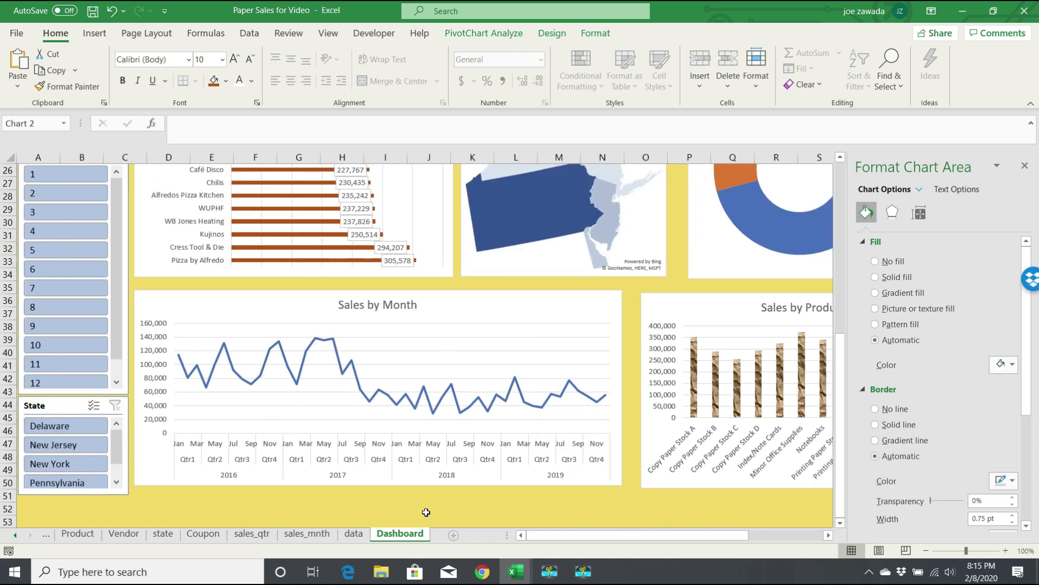
left_click(379, 484)
left_click_drag(379, 487, 379, 493)
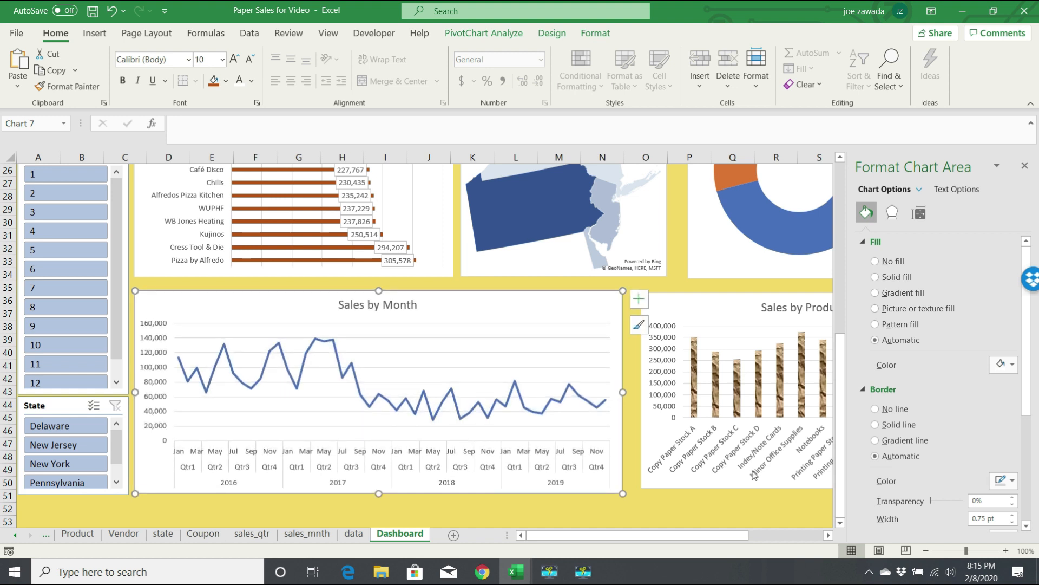
left_click(767, 478)
left_click_drag(805, 489, 804, 495)
left_click(658, 512)
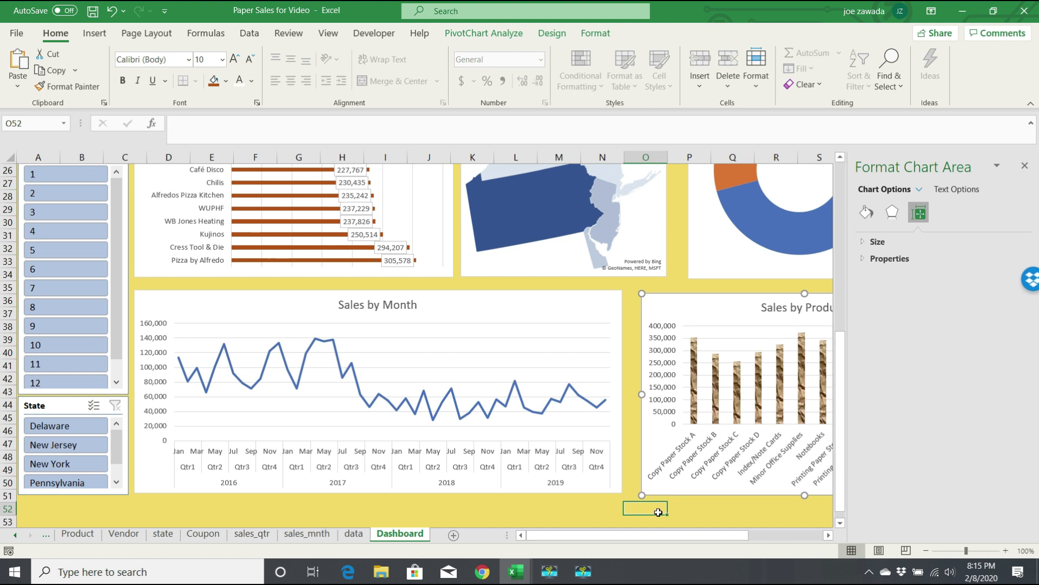
Align the bottom edges of the Sales by Product chart, the Sales by Month chart and the panel behind the slicers
left_click(689, 486)
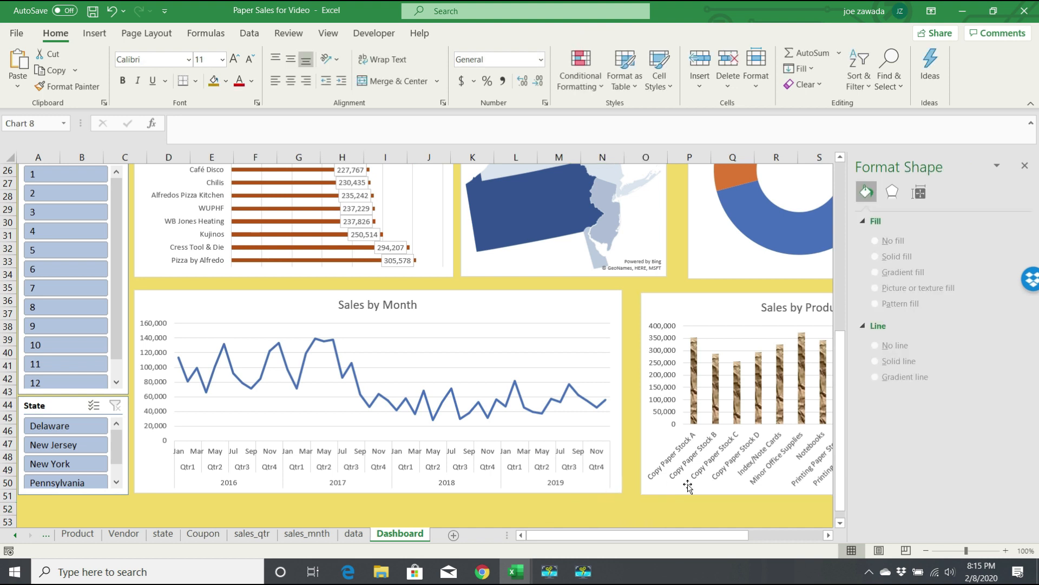
left_click(504, 490, "ctrl")
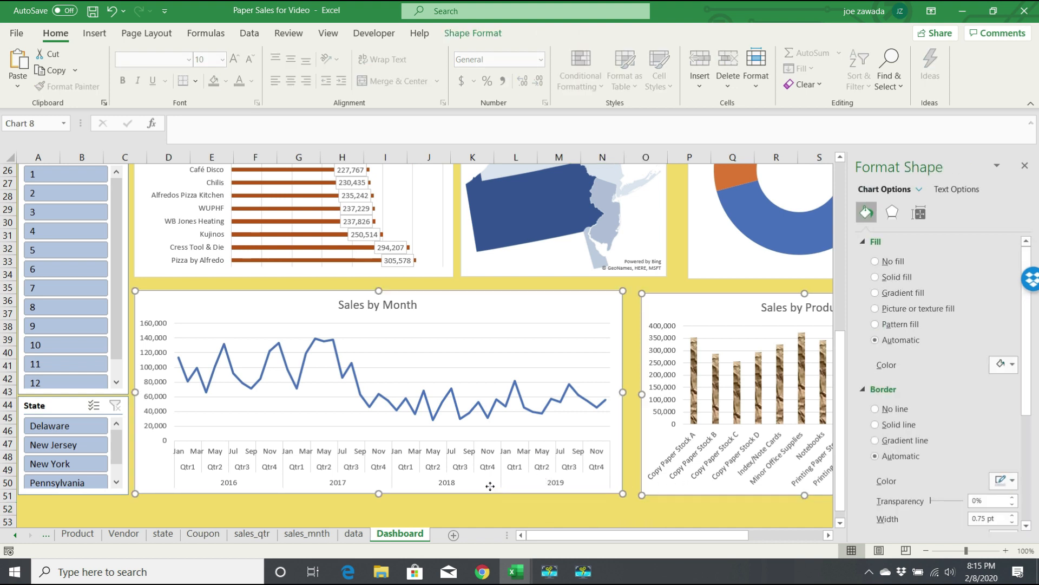
left_click(90, 492, "ctrl")
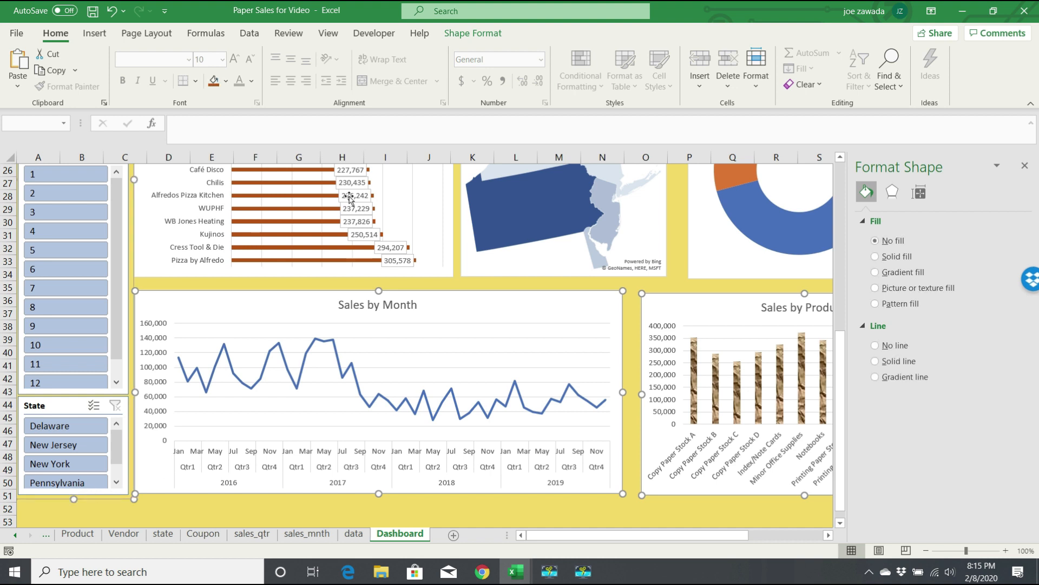
left_click(473, 33)
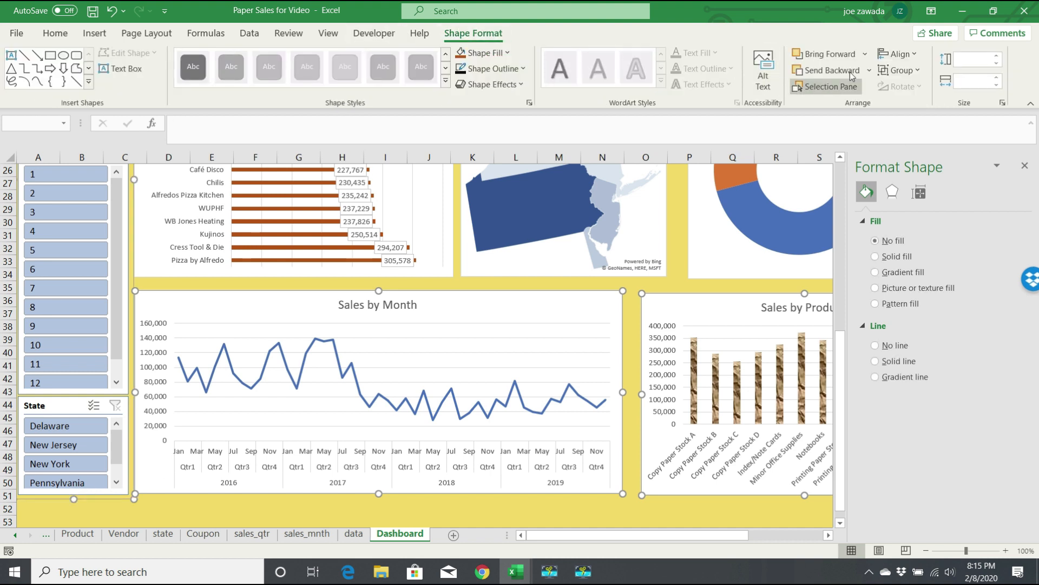
left_click(897, 54)
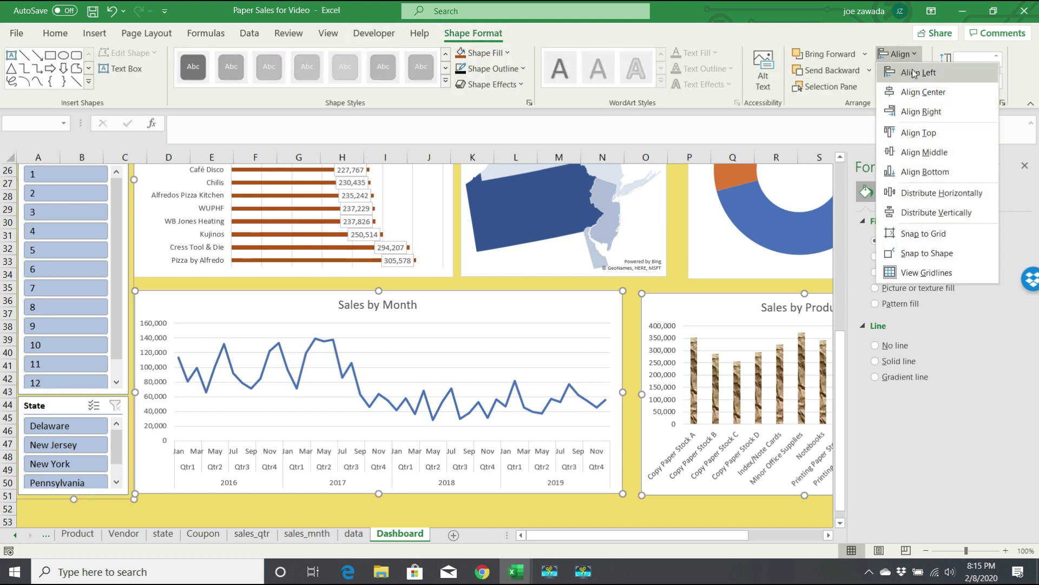
left_click(924, 152)
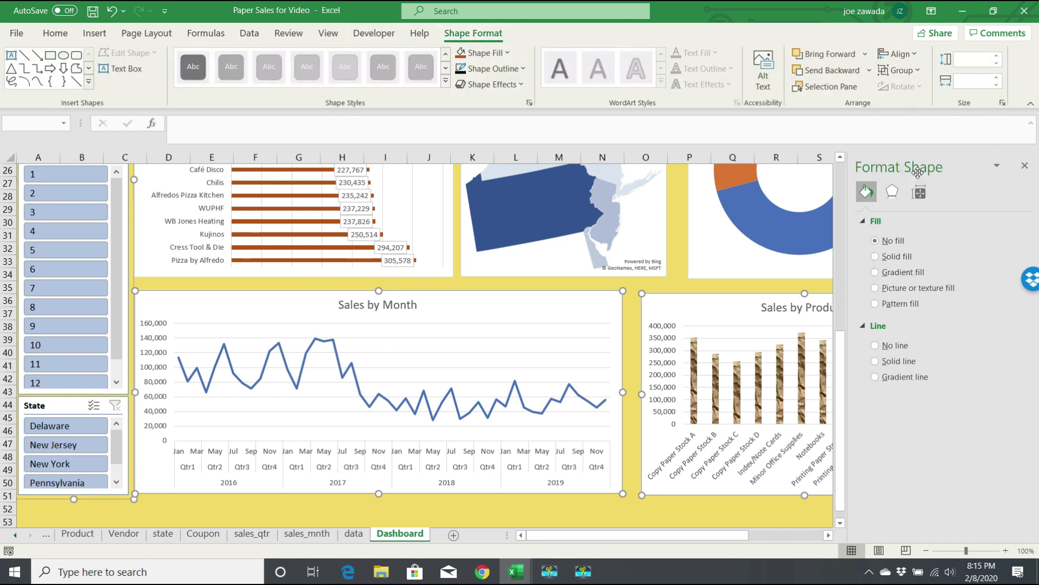
left_click(674, 284)
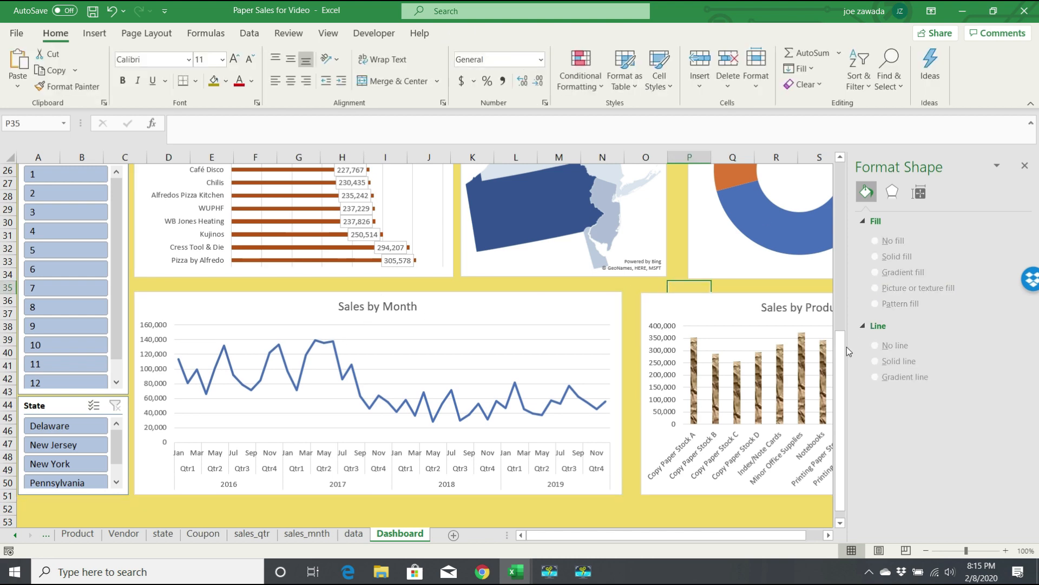
left_click(839, 297)
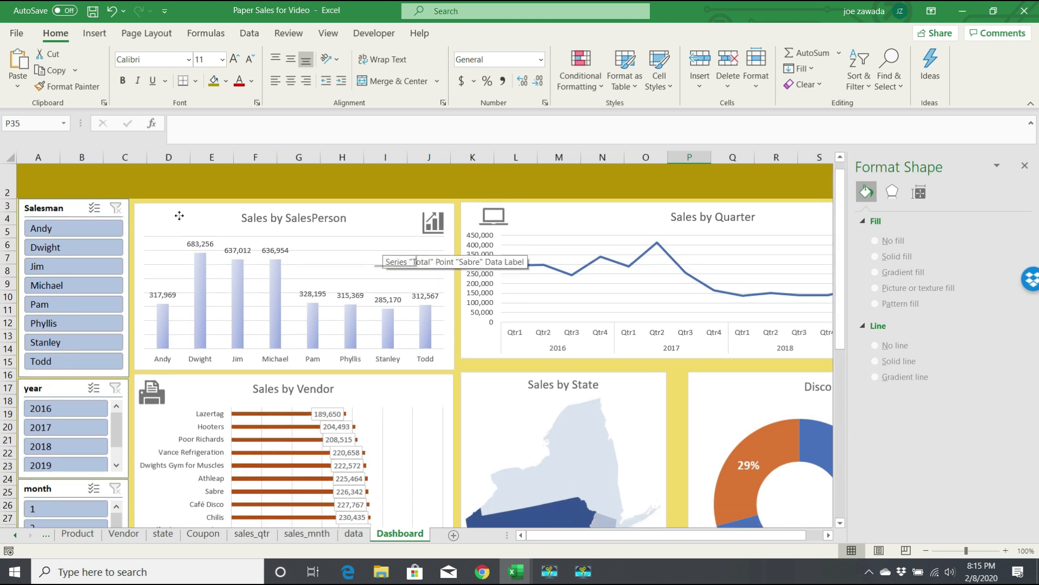
left_click(358, 240)
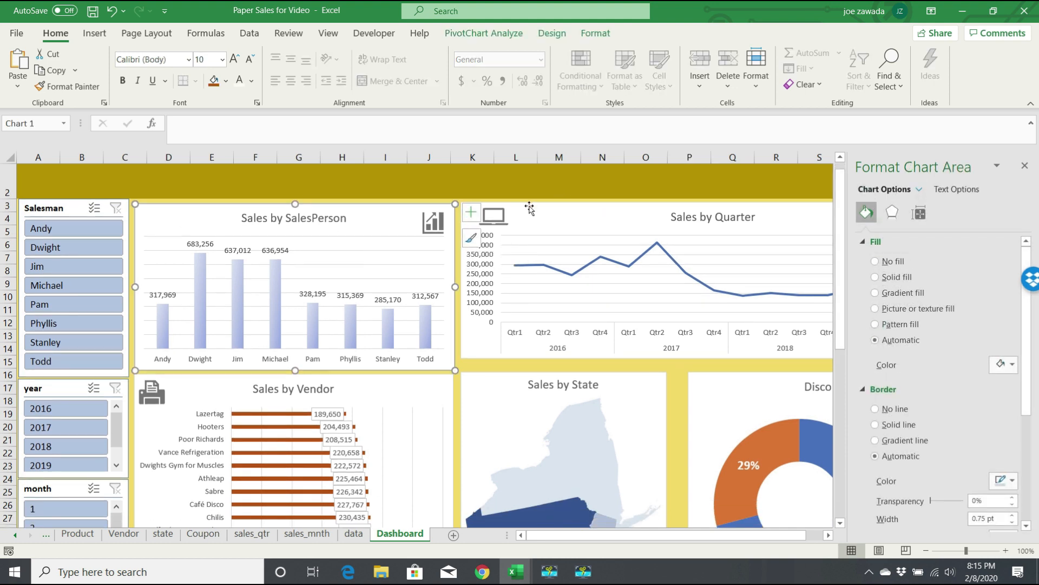
left_click(530, 207, "ctrl")
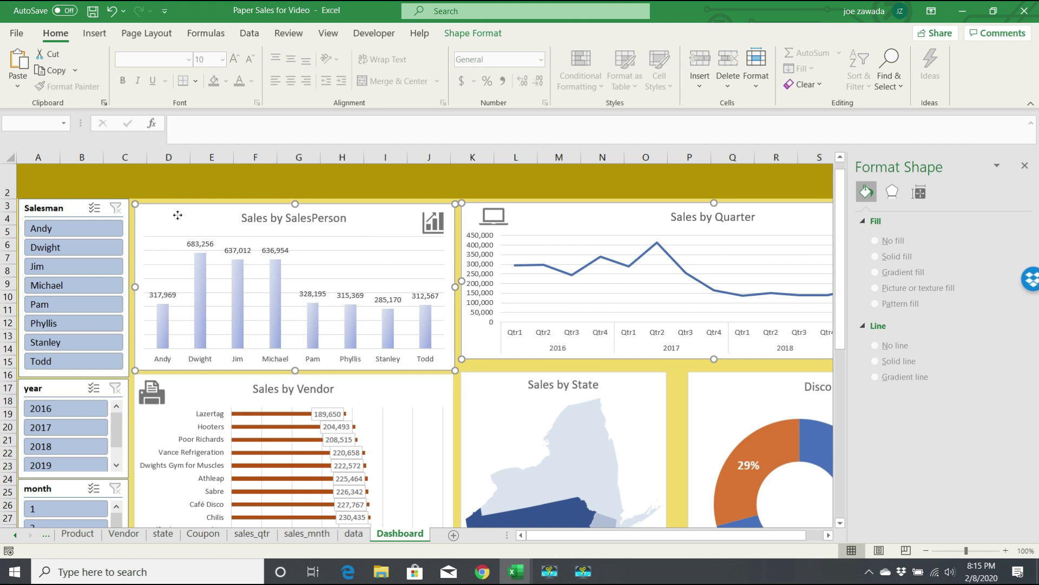
left_click(241, 184)
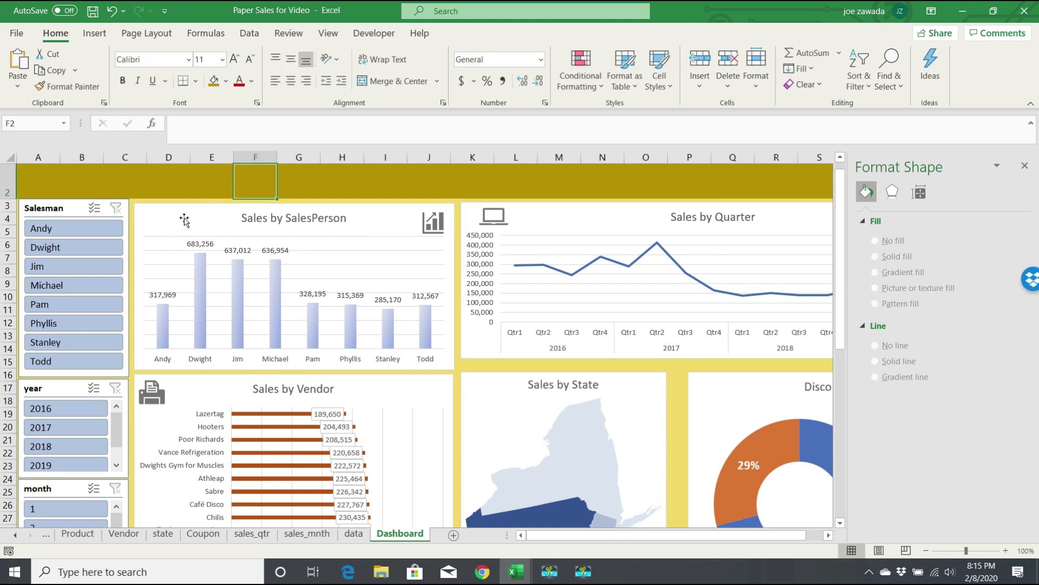
Give the Sales by SalesPerson and Sales by Quarter charts a solid line border
left_click(191, 219)
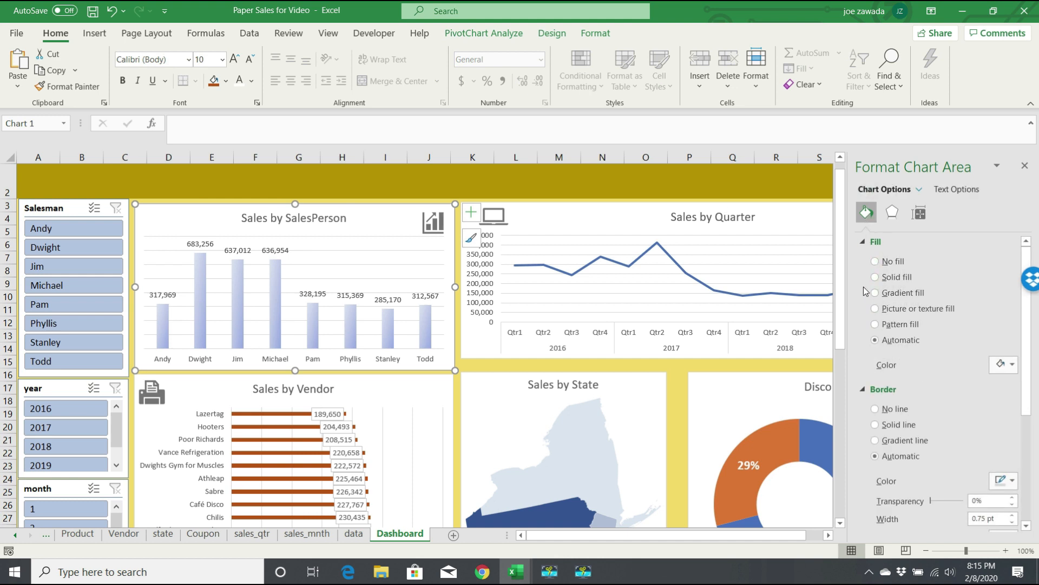
left_click(875, 425)
left_click(590, 217)
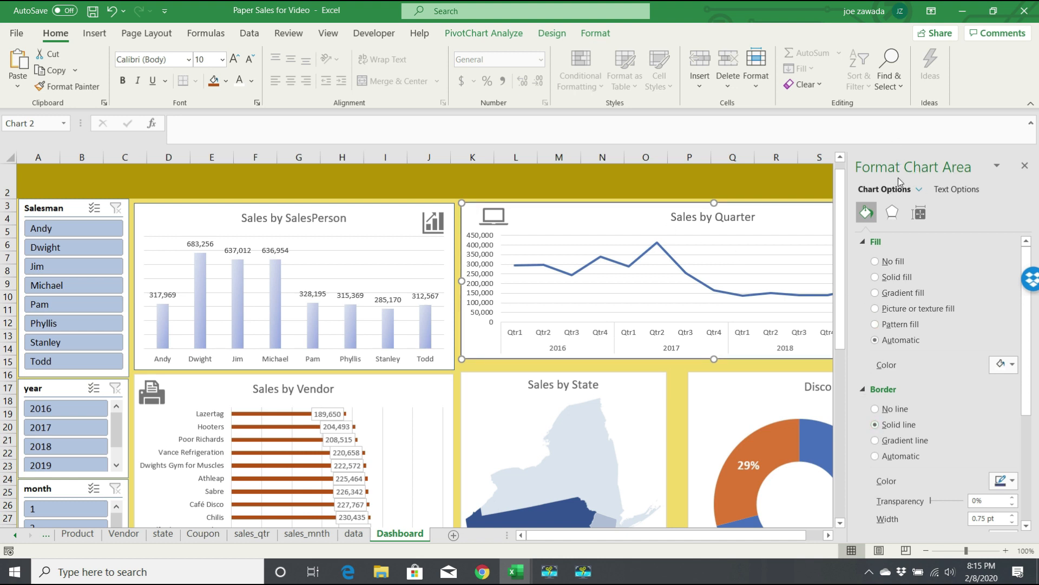
Apply a solid line border to the Sales by Vendor, Sales by State and Discount charts
left_click_drag(837, 278, 848, 374)
left_click(382, 217)
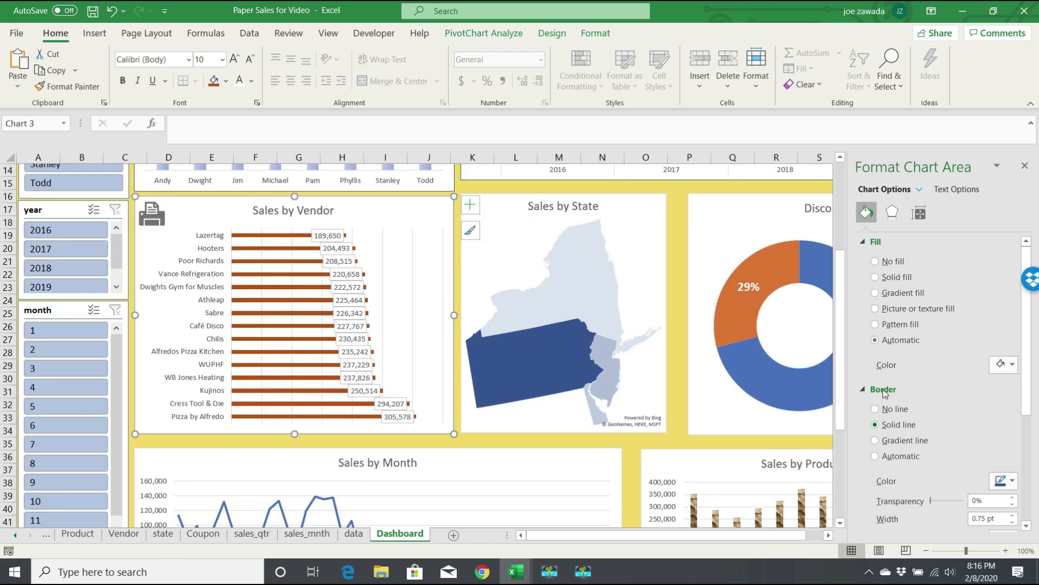
left_click(638, 215)
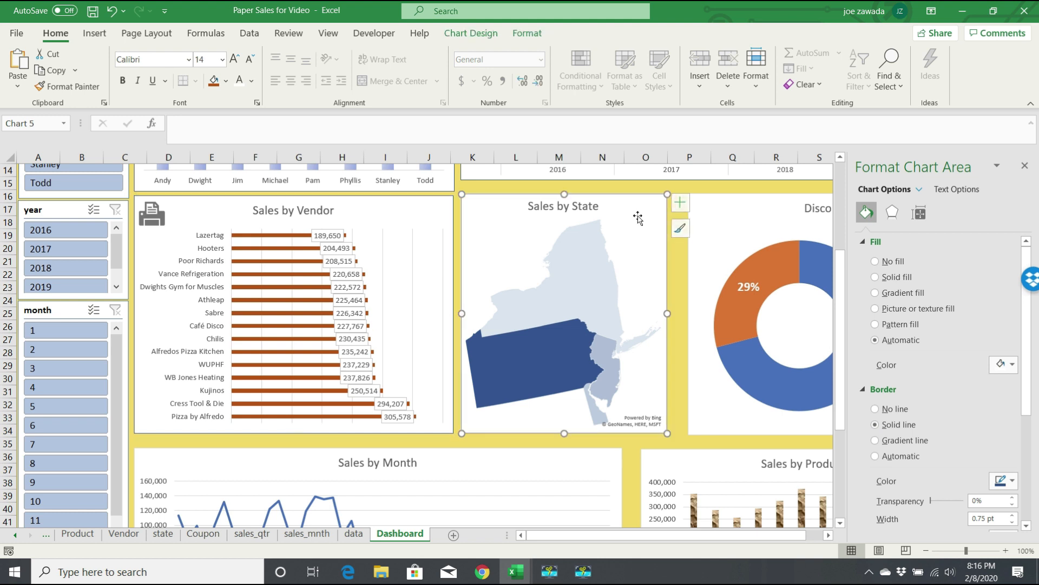
left_click(741, 208)
left_click(876, 425)
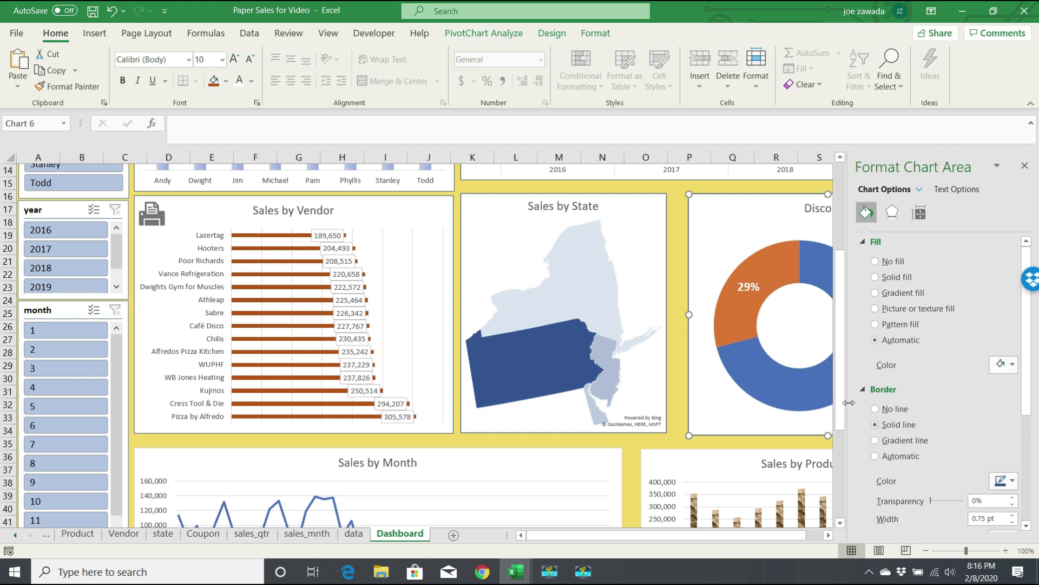
Add a solid line border to the Sales by Month and Sales by Product charts, and close the formatting pane
scroll(529, 309, "down", 4)
left_click(530, 309)
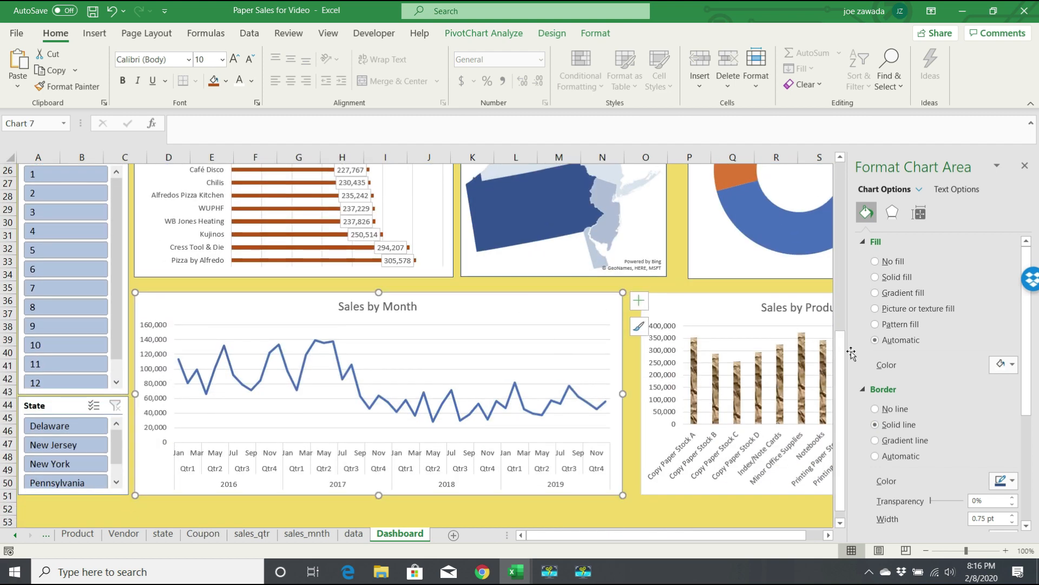
left_click(876, 425)
left_click(726, 301)
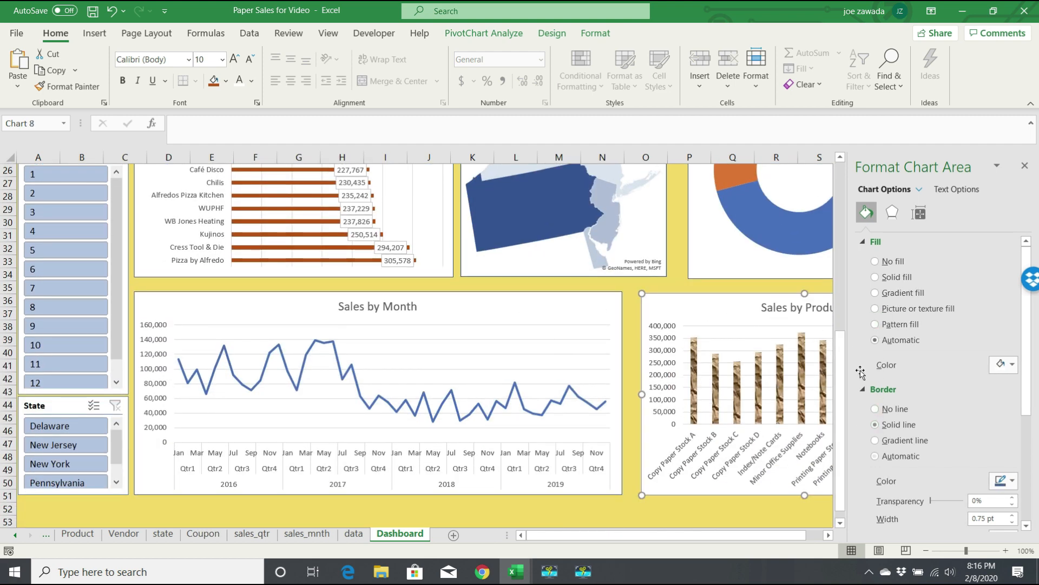
left_click(876, 426)
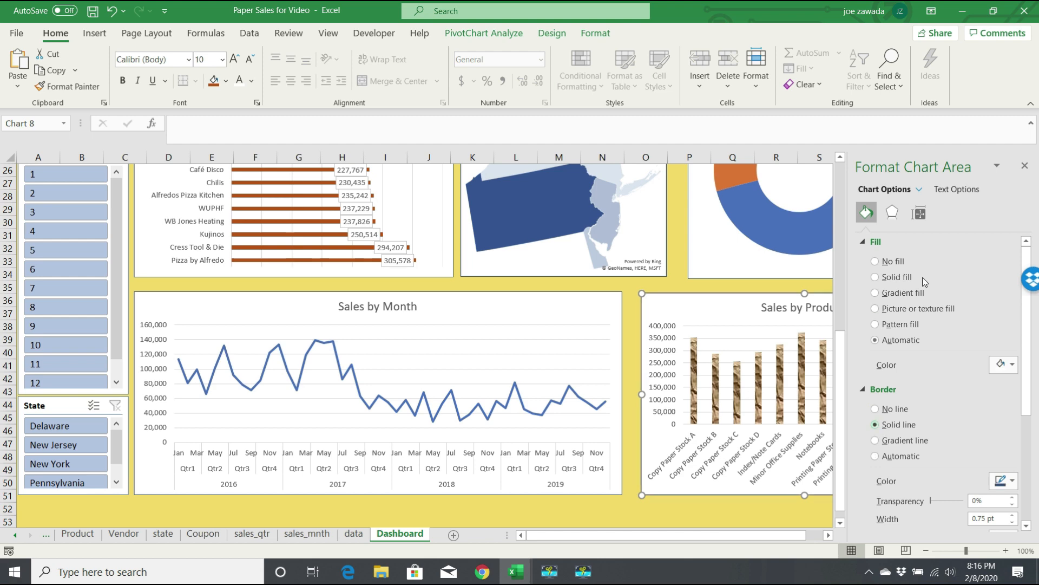
left_click(1025, 166)
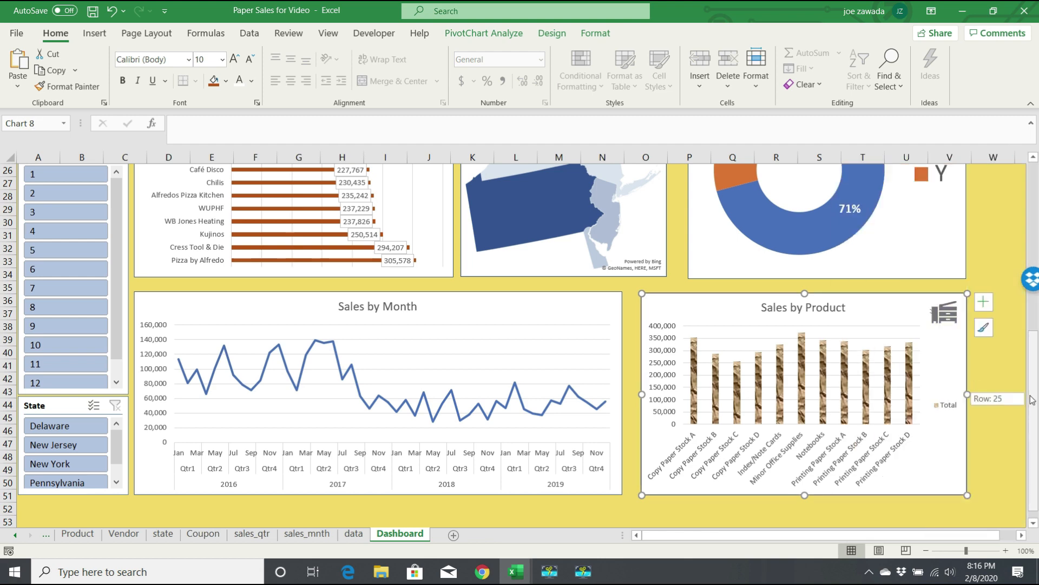
Draw a rounded rectangle about 13.25" wide and 0.78" high across the dark gold header band above the charts
scroll(1034, 402, "up", 8)
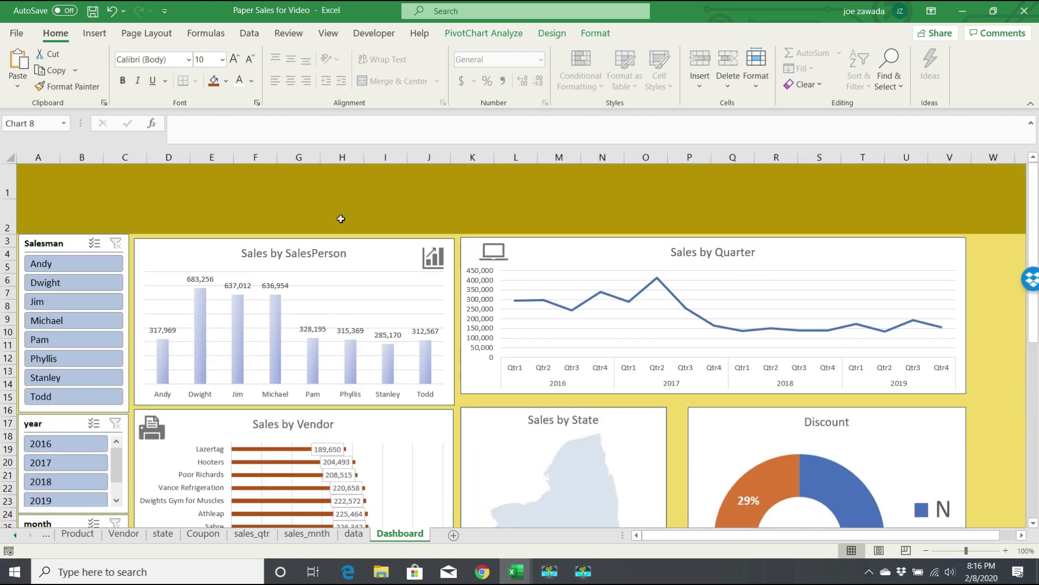
key("Escape")
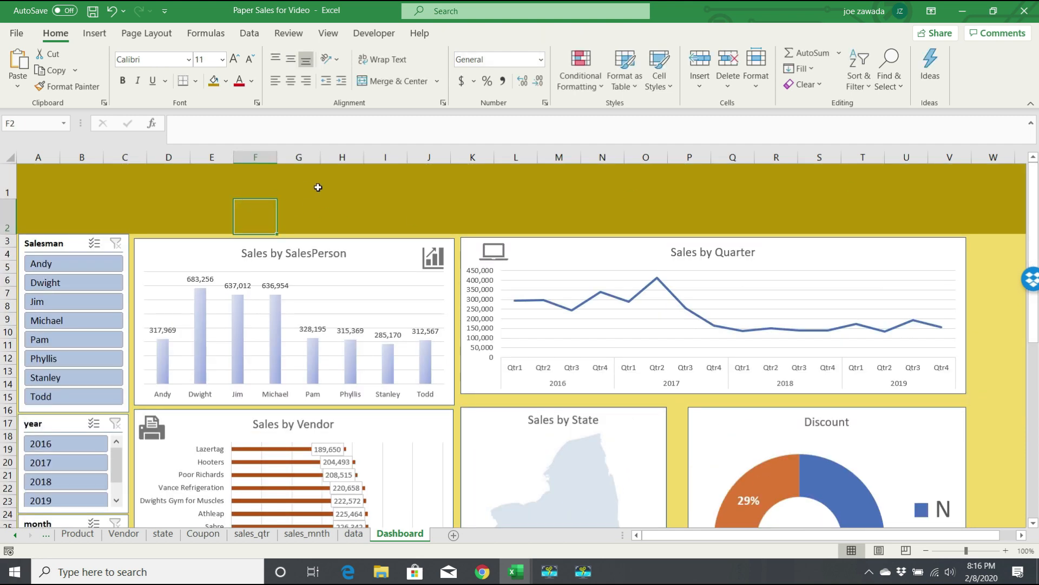
left_click(95, 33)
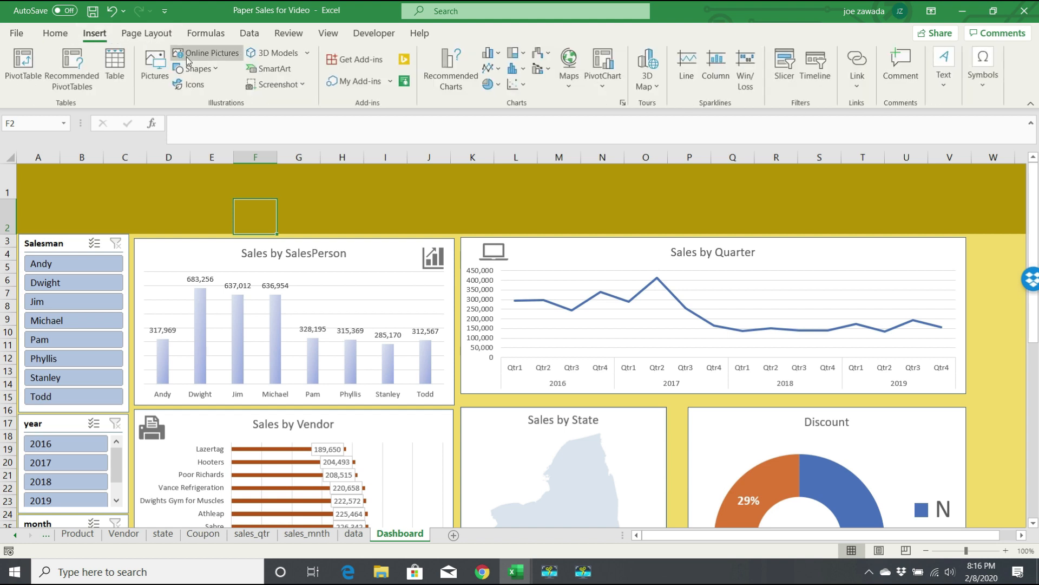
left_click(218, 69)
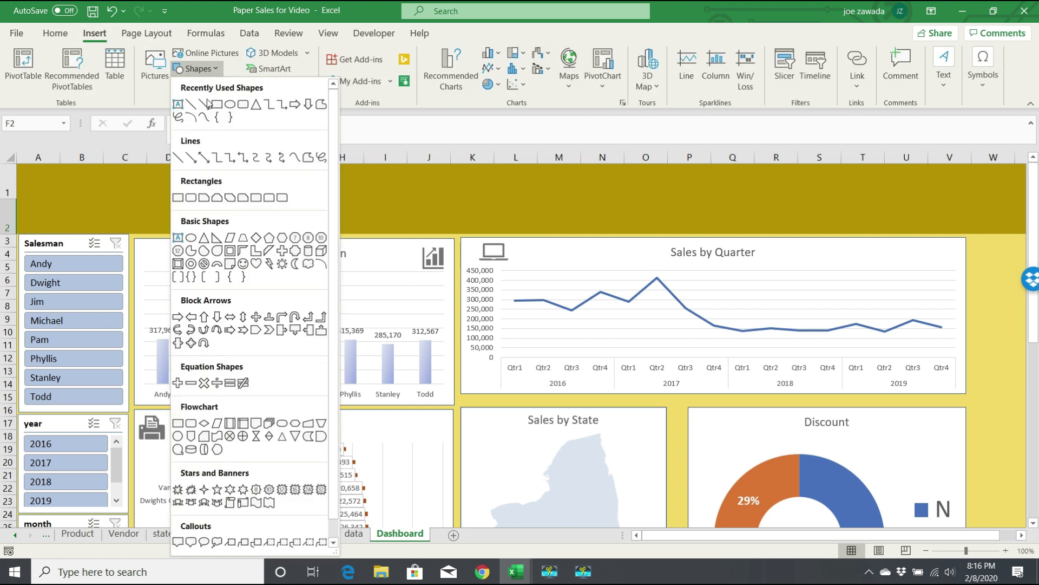
left_click(243, 104)
left_click_drag(90, 169, 953, 221)
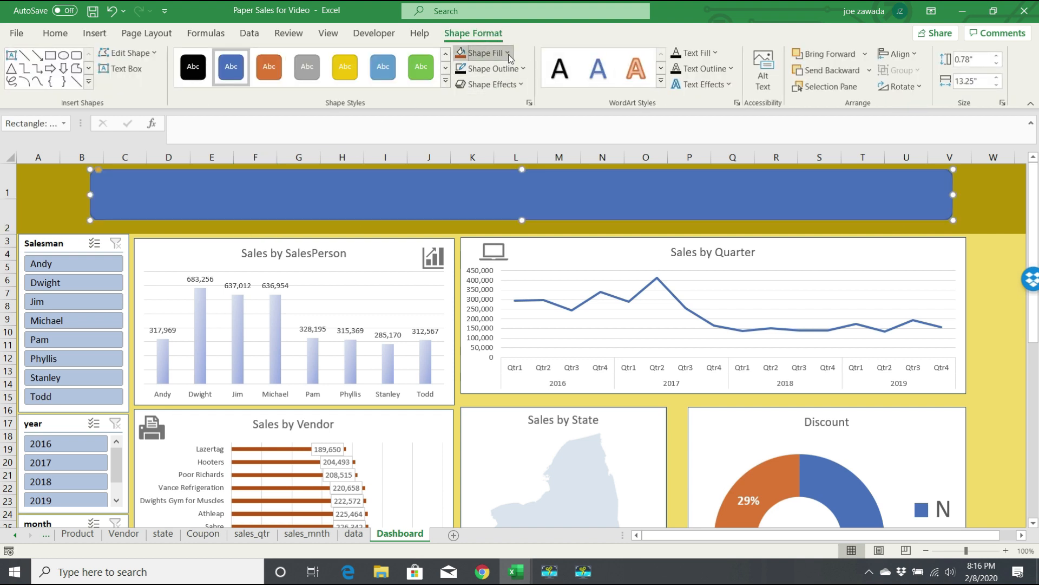
Fill the header's rounded rectangle with the lighter gold theme shade that matches the dashboard background
left_click(484, 53)
left_click(536, 136)
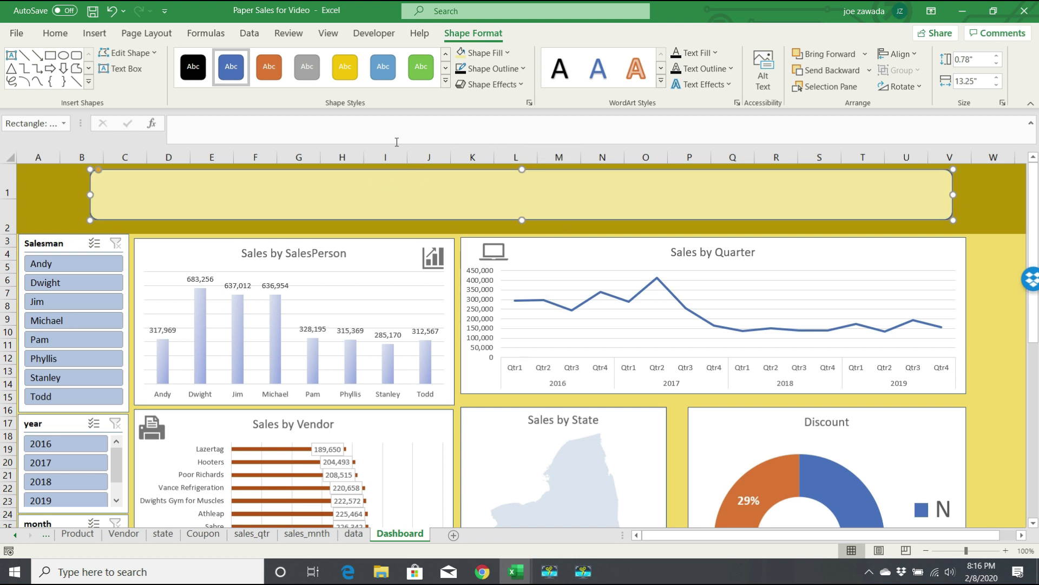
left_click(498, 52)
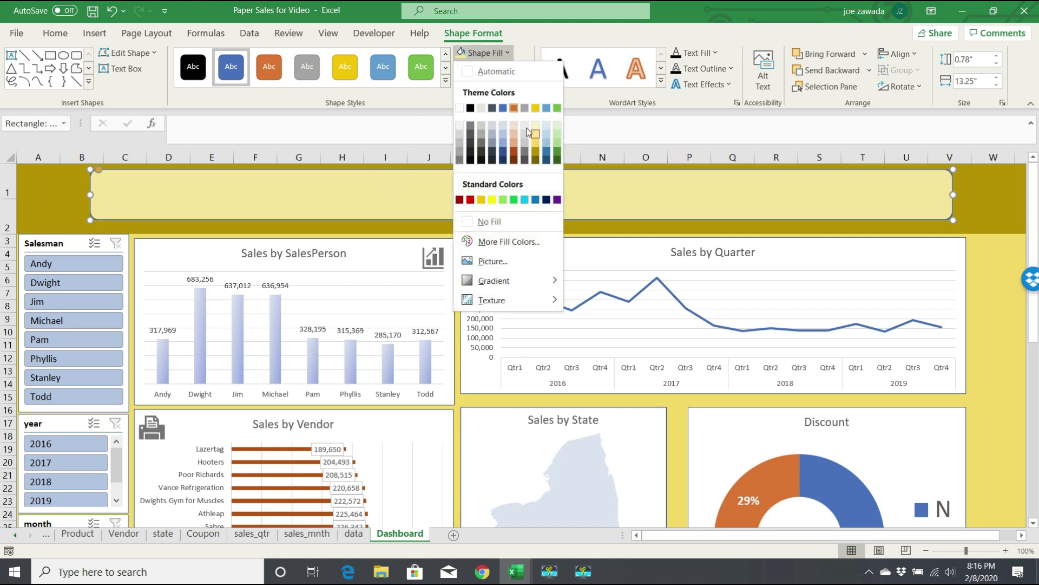
left_click(535, 142)
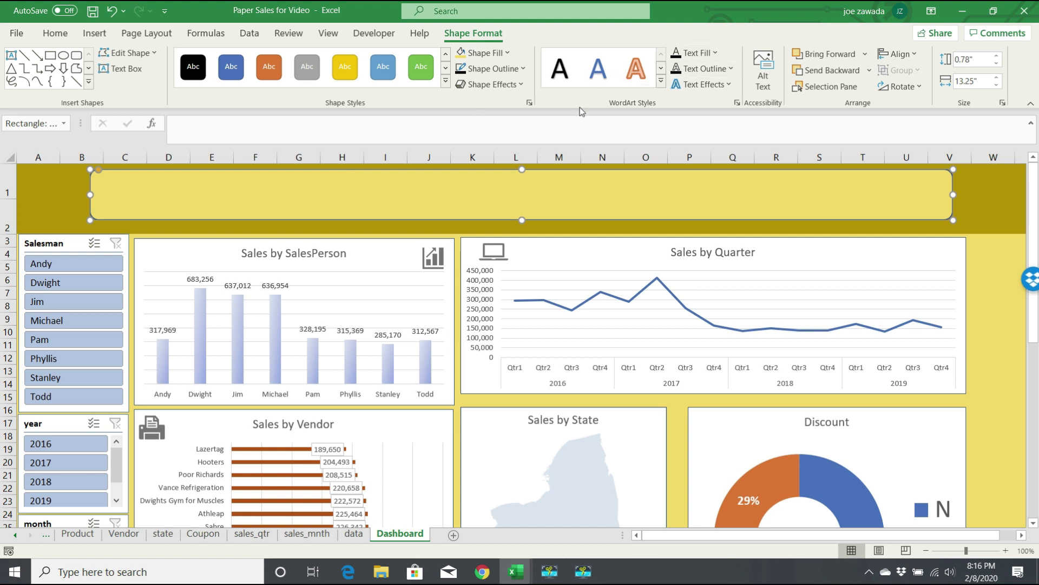
Insert a WordArt text object in the solid gold style for the dashboard title
left_click(94, 33)
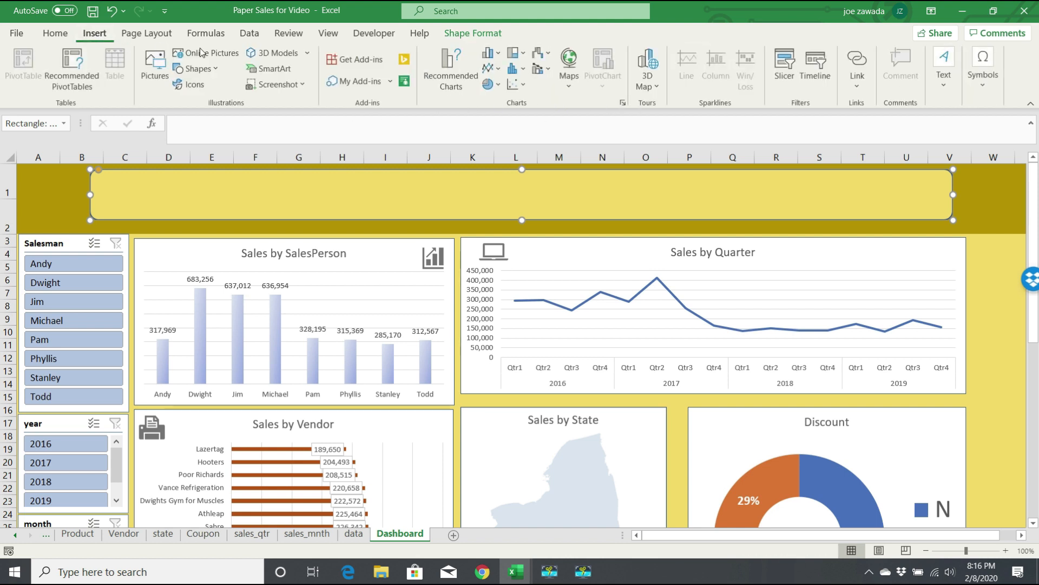
left_click(945, 81)
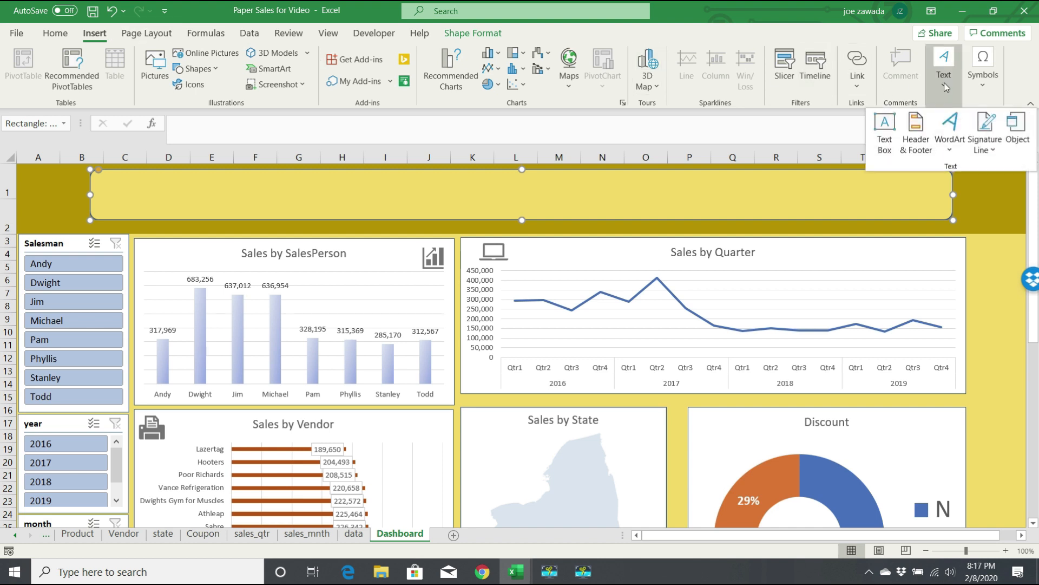
left_click(948, 129)
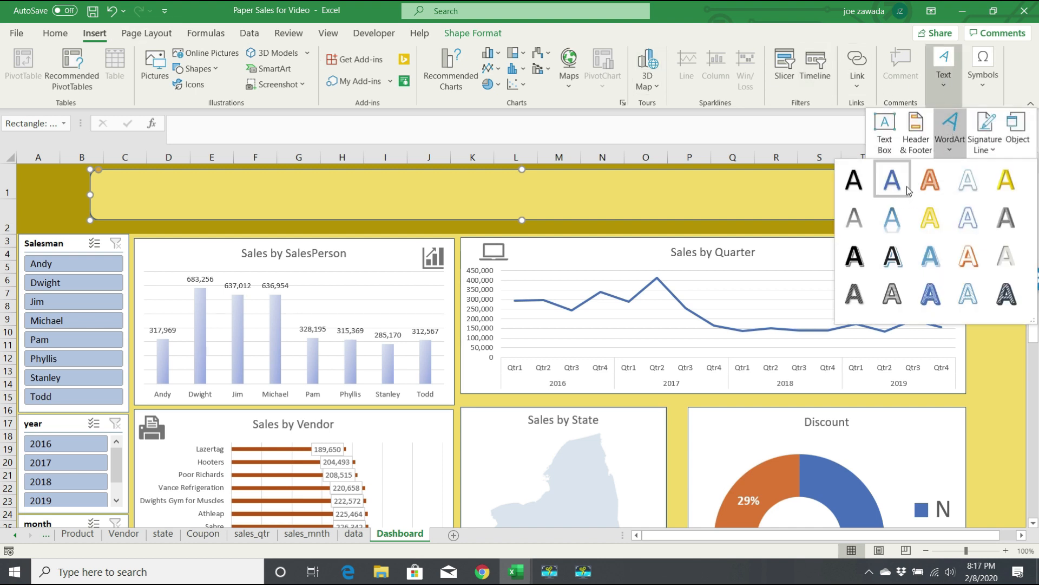
left_click(1007, 191)
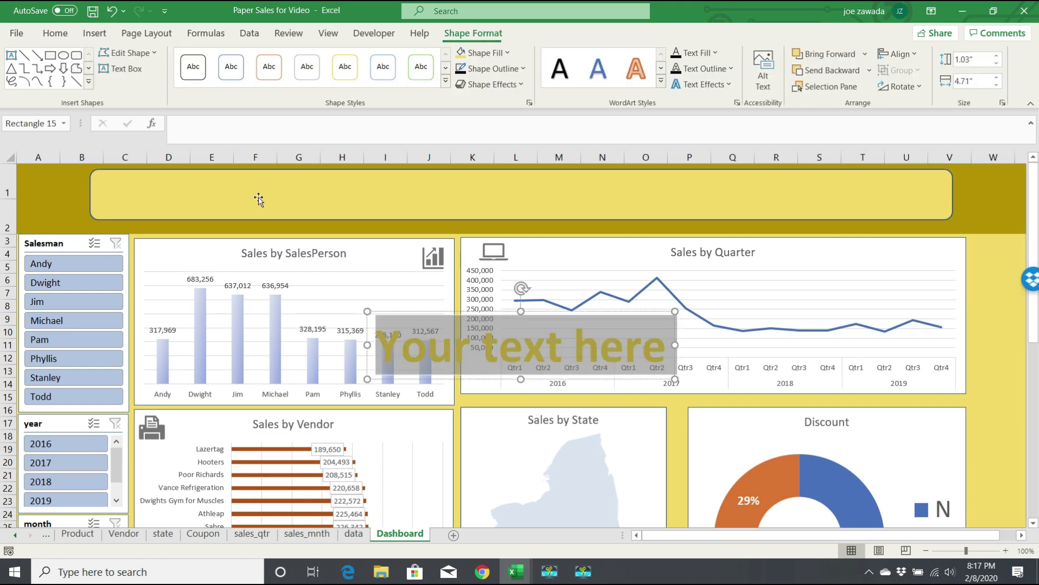
Replace the WordArt placeholder text with the title "Dunder Mifflin Sales Dashboard"
left_click_drag(496, 351, 443, 234)
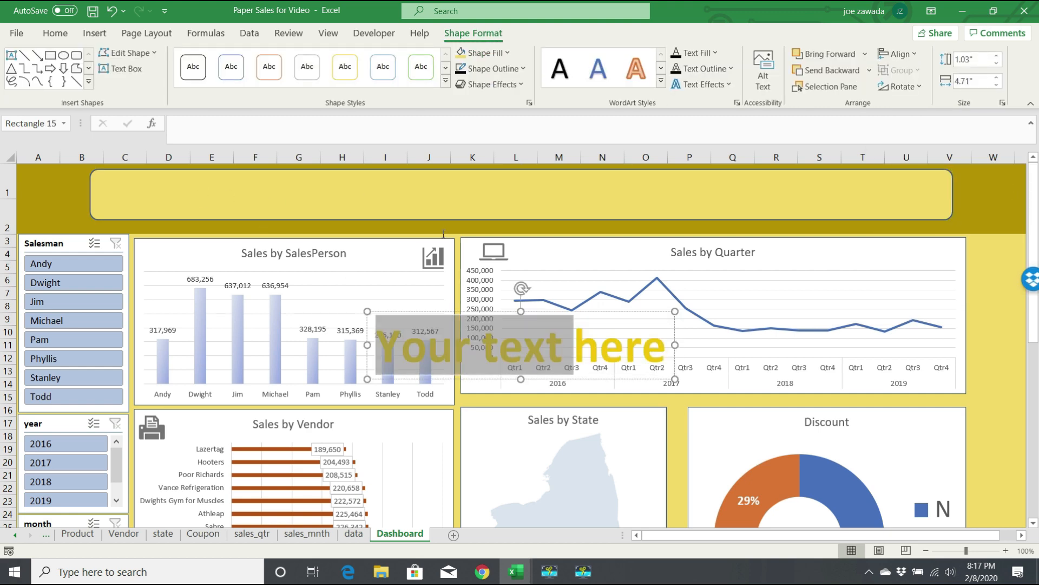
left_click(407, 353)
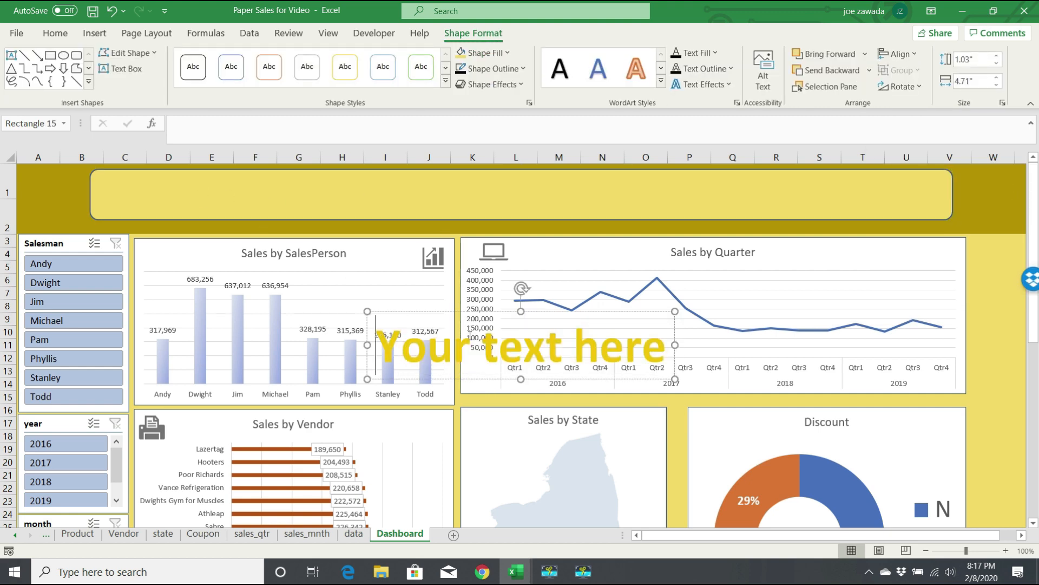
left_click_drag(379, 352, 638, 367)
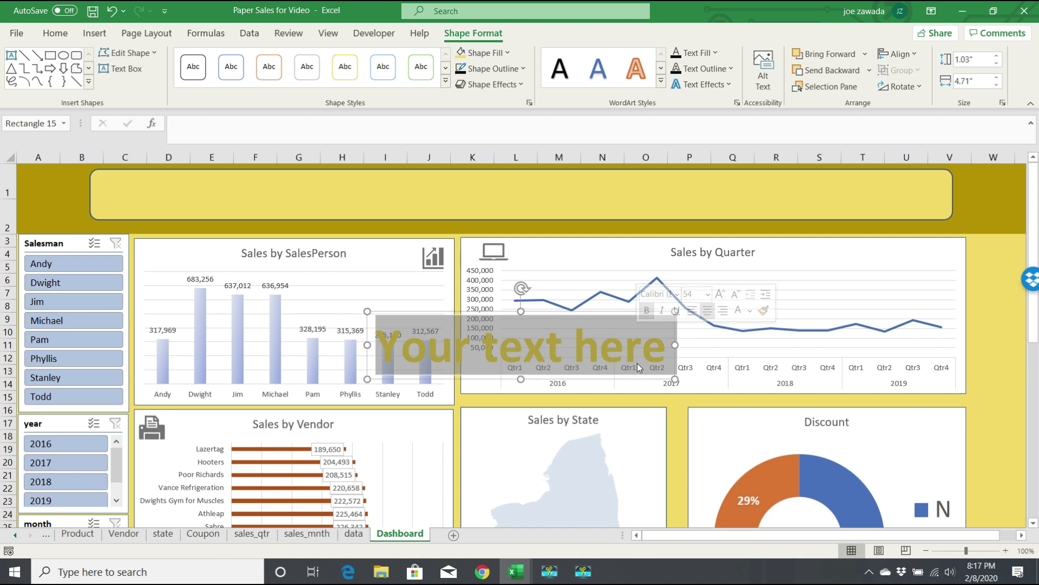
type("Dunder")
type(" Mi")
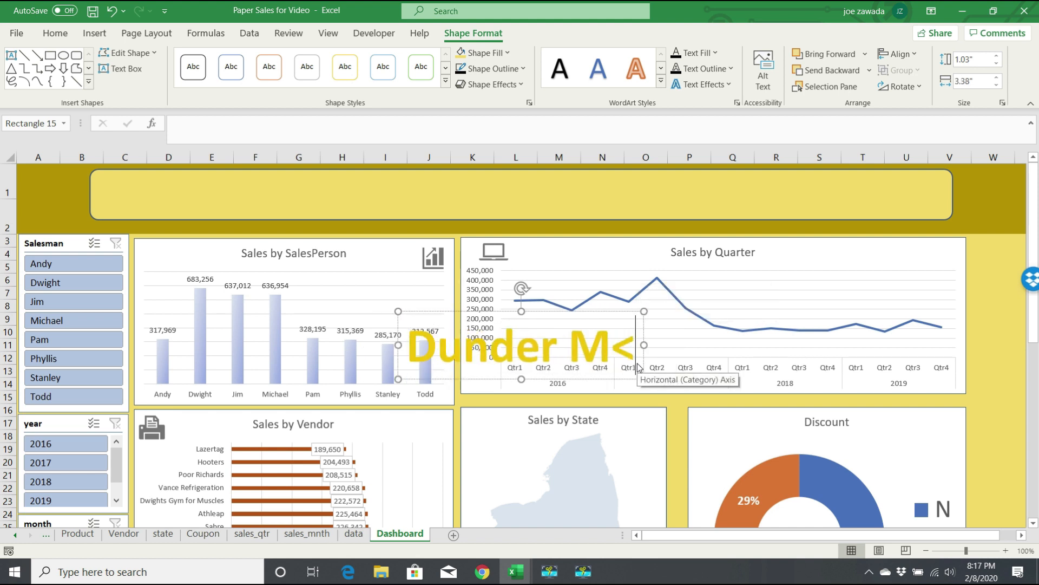
type("ffl")
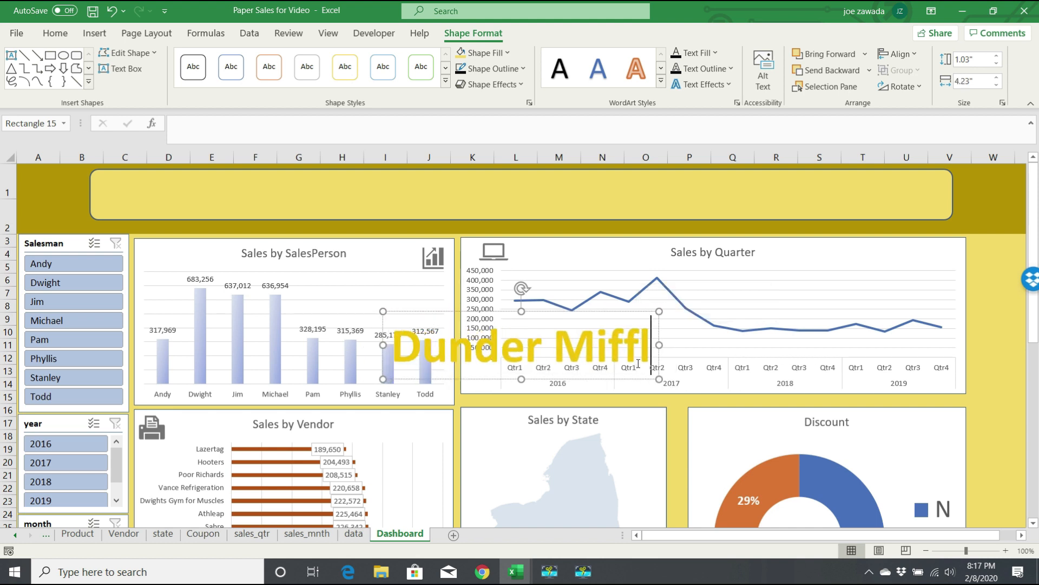
type("in Sales")
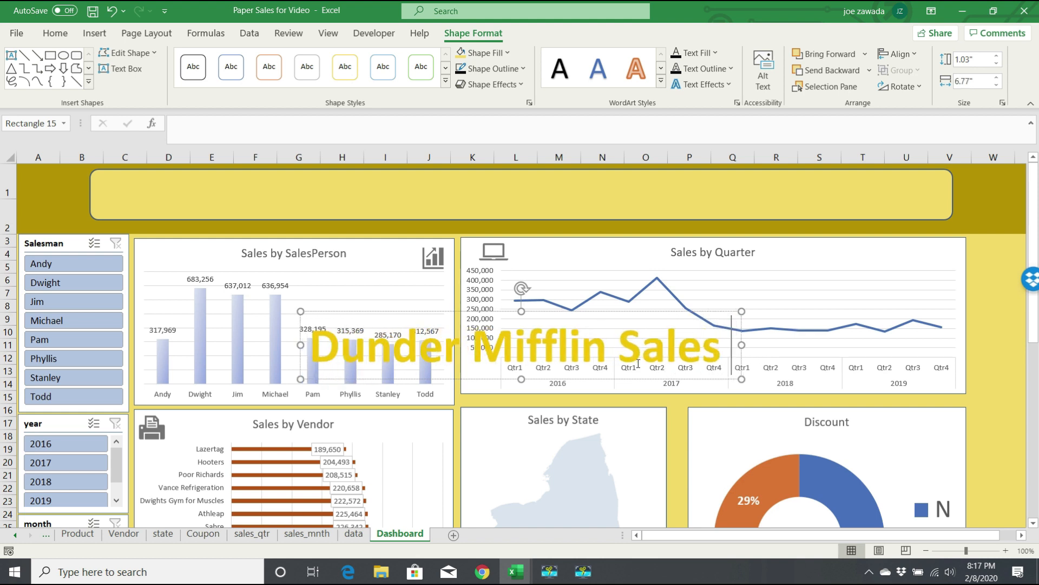
type(" Dashboard")
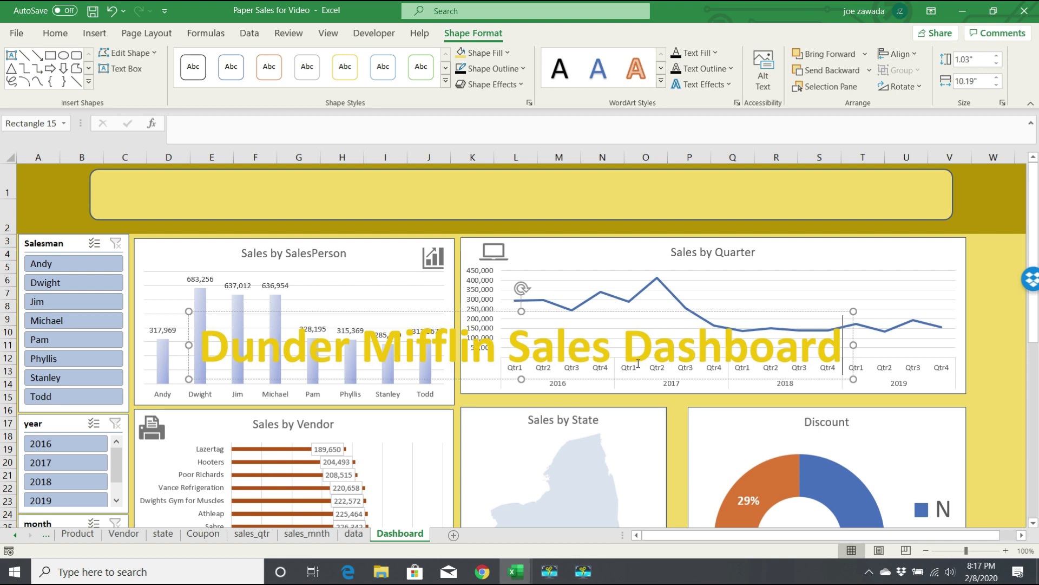
Move the title WordArt up from the charts onto the header's rounded rectangle
left_click(625, 306)
left_click(543, 346)
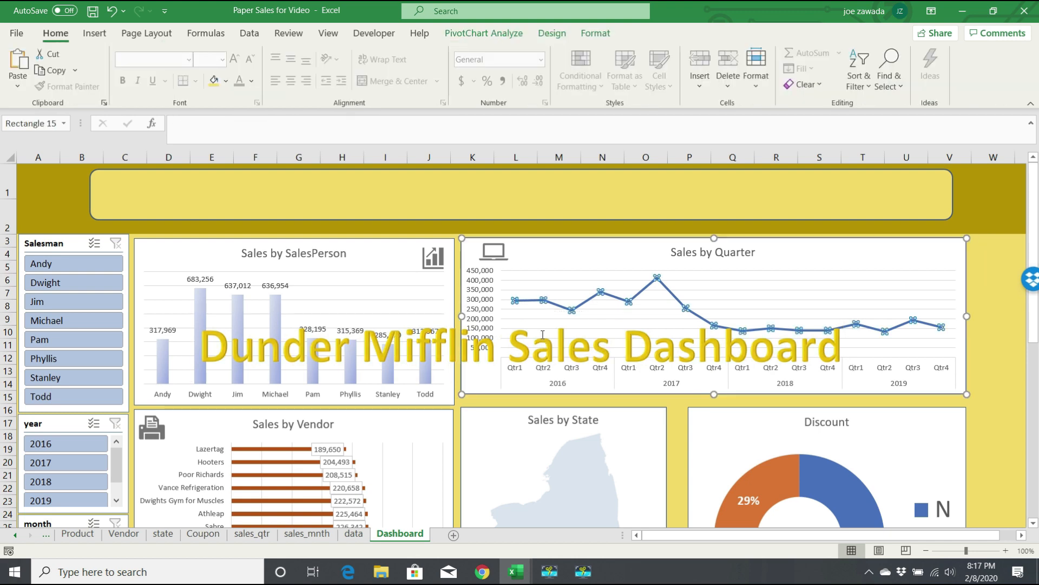
key("Escape")
left_click_drag(480, 305, 441, 167)
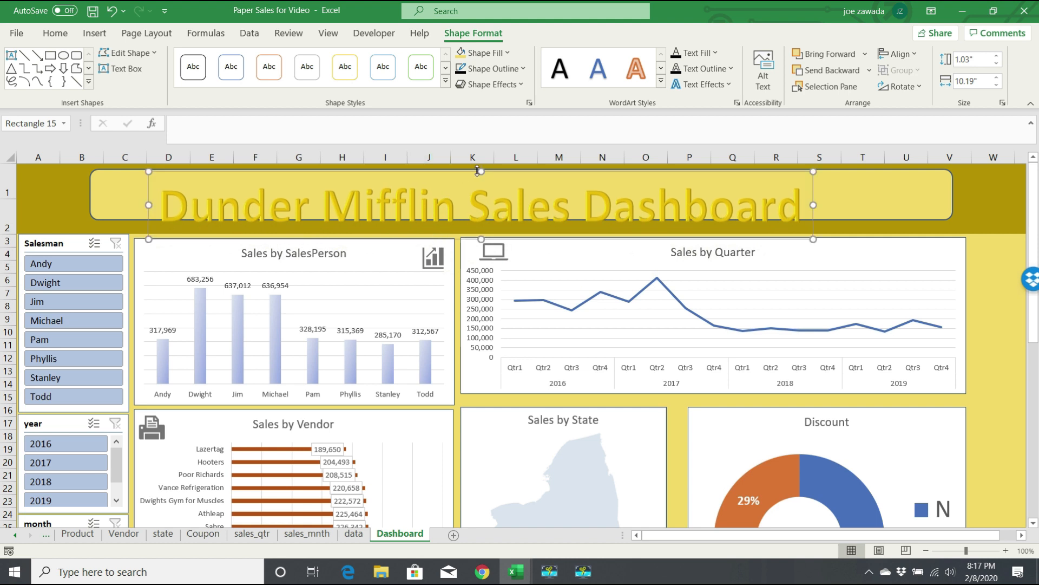
Shrink the title's text box to about 0.74" high and 10.18" wide and position the title inside the header's rounded rectangle
left_click_drag(480, 171, 452, 183)
left_click(439, 201)
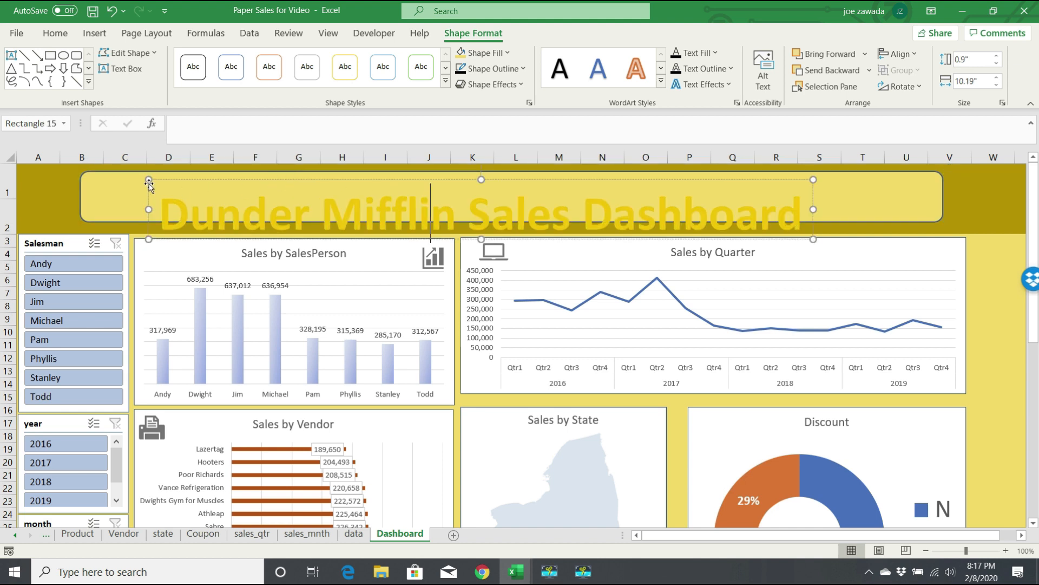
left_click_drag(149, 180, 150, 191)
left_click(185, 195)
left_click(182, 233)
left_click_drag(148, 211, 149, 184)
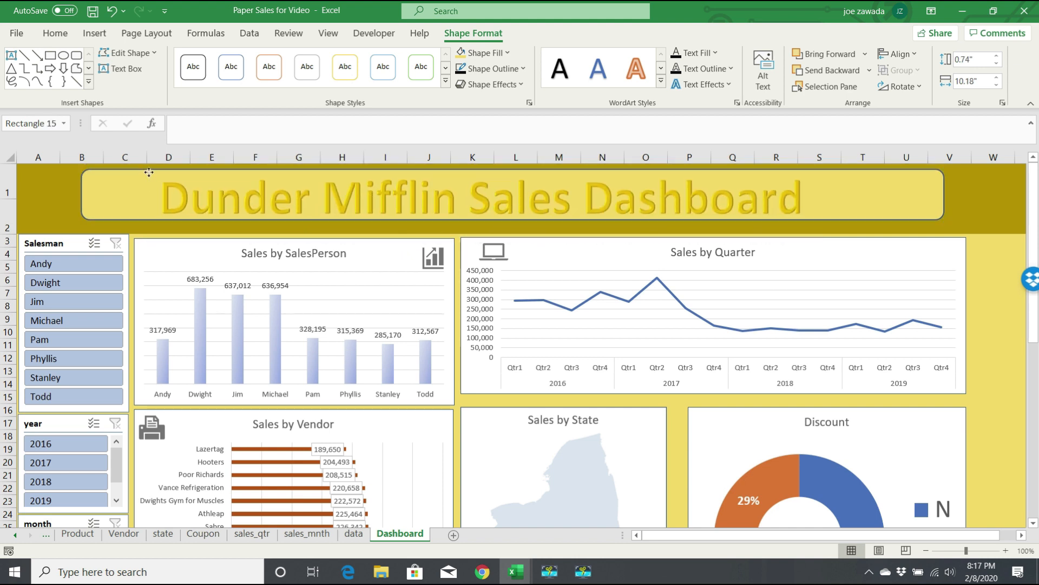
Apply the orange outlined WordArt style to the whole dashboard title and deselect it
left_click(329, 190)
left_click_drag(165, 196, 814, 195)
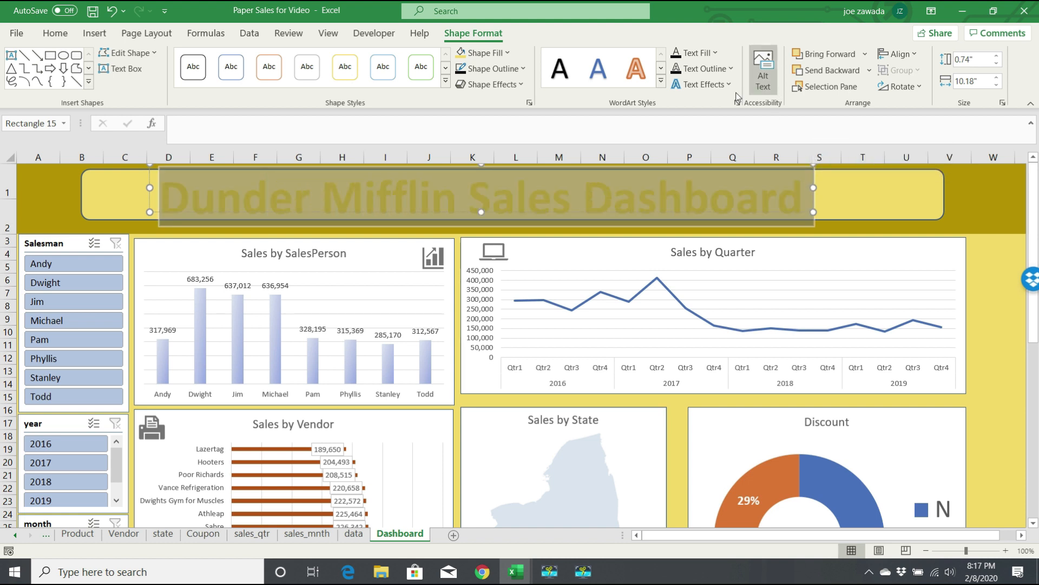
left_click(635, 75)
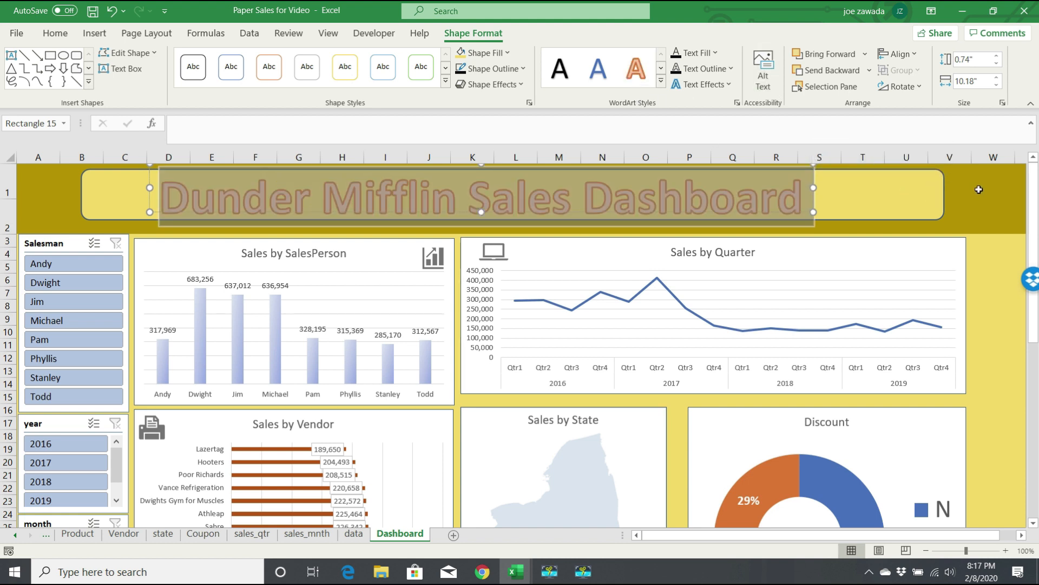
left_click(981, 190)
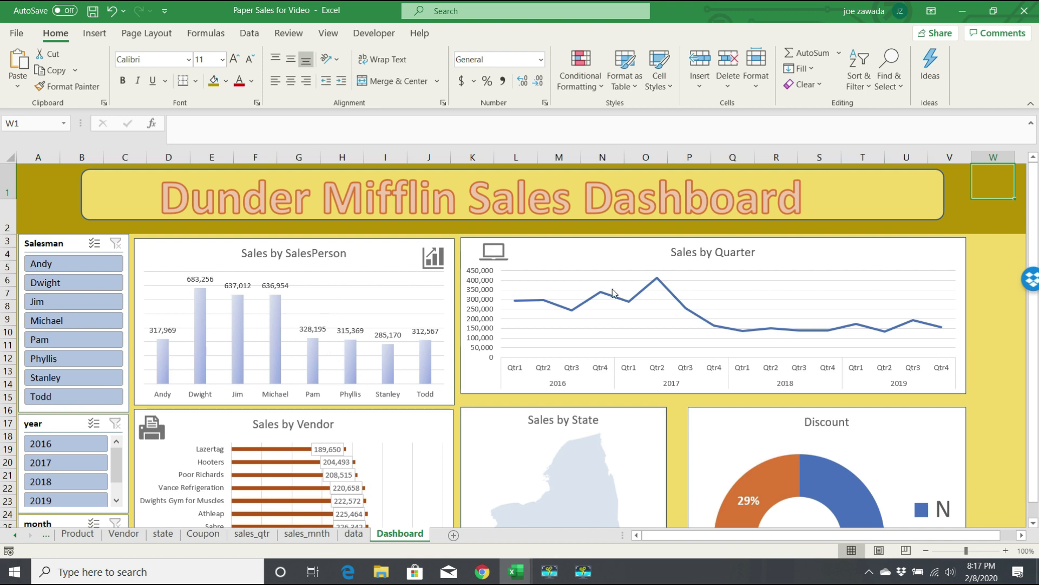
Filter the dashboard charts to the year 2019 with the year slicer
left_click_drag(1034, 414, 1019, 533)
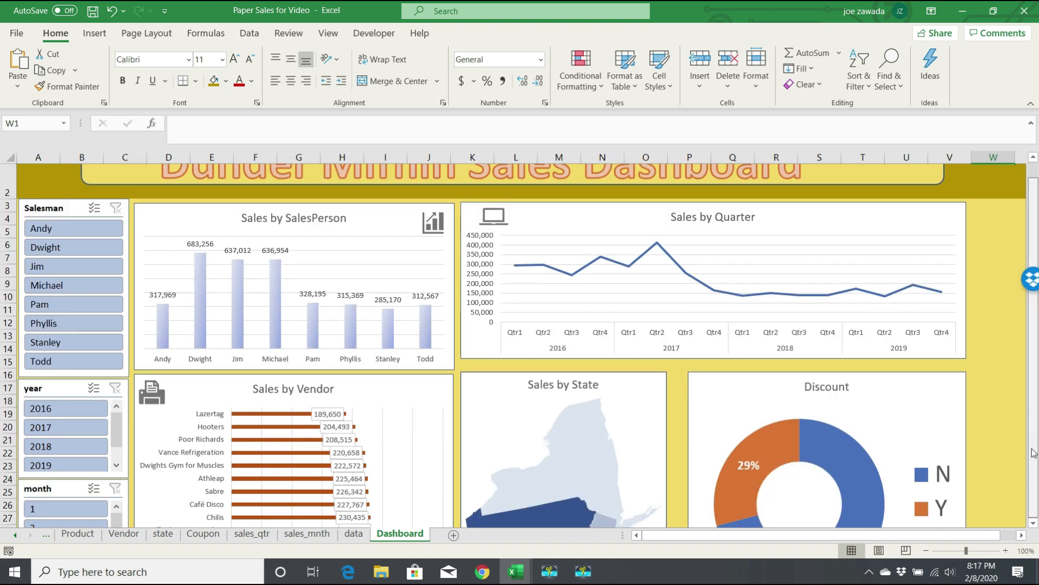
left_click(1034, 523)
scroll(1036, 528, "down", 7)
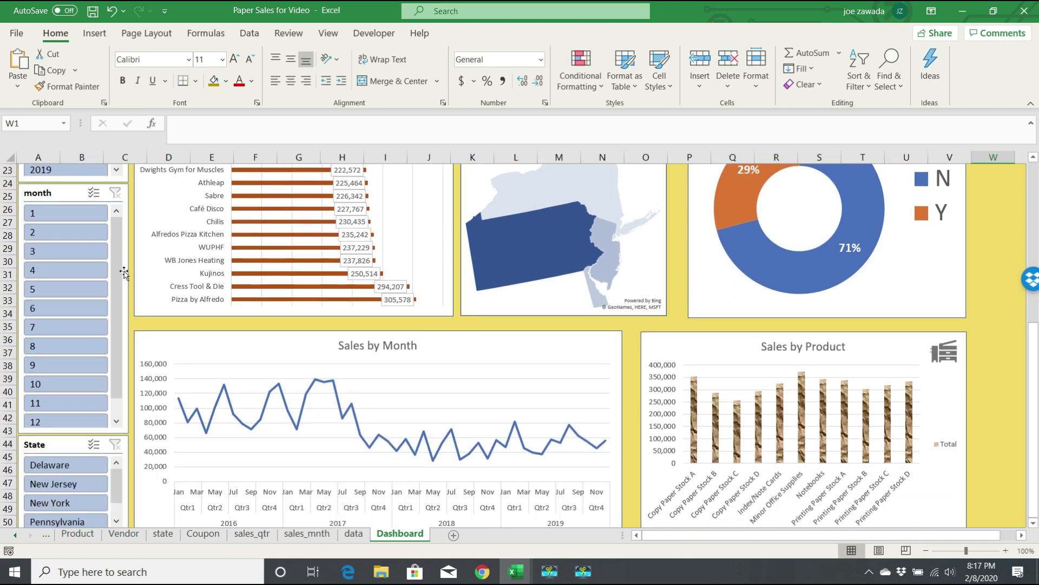
left_click(63, 172)
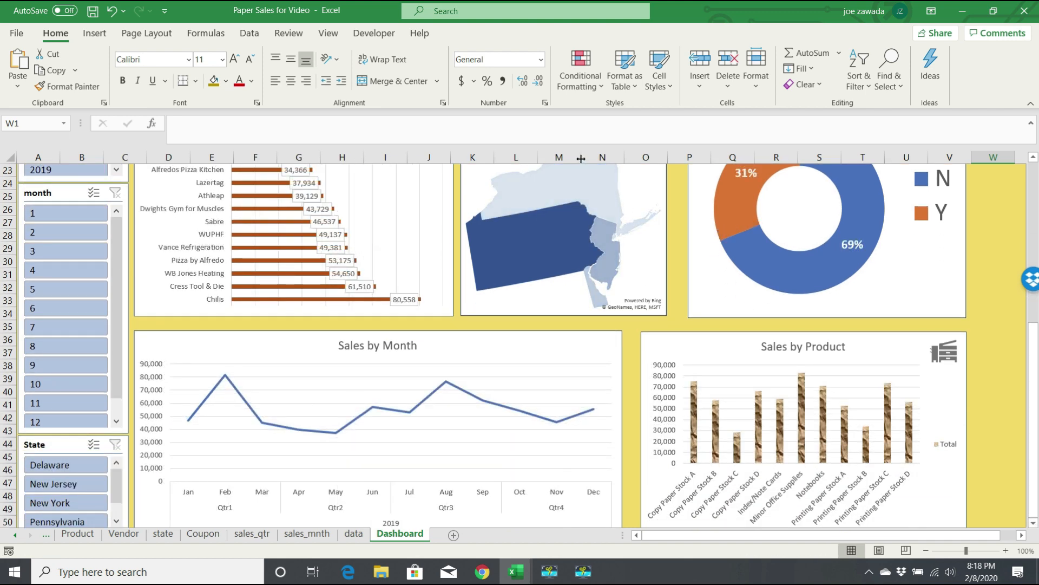
Filter the dashboard to only the third and fifth salesmen listed in the Salesman slicer, and review the charts
left_click_drag(1033, 414, 1035, 226)
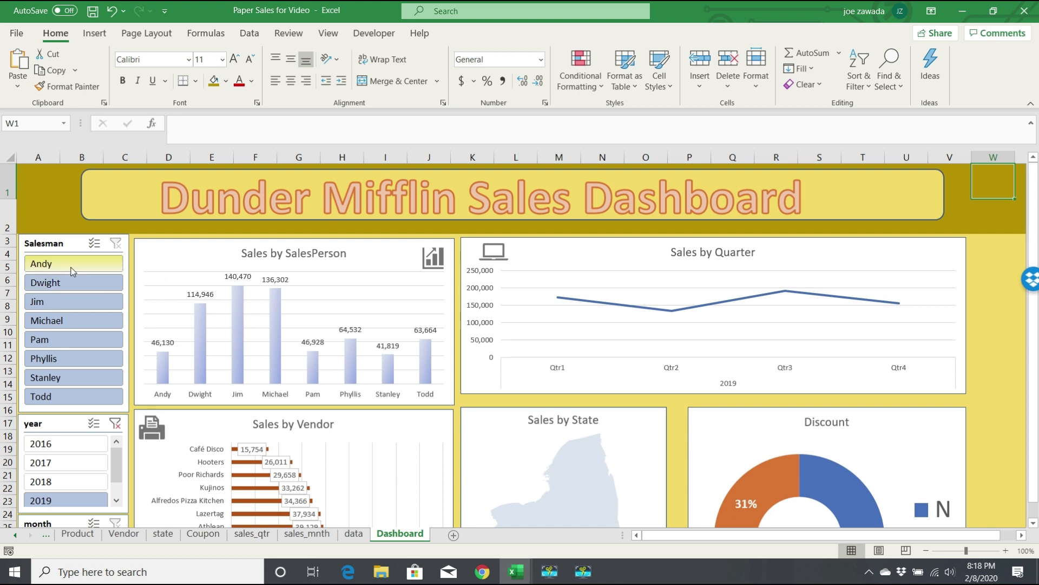
left_click_drag(64, 282, 64, 321)
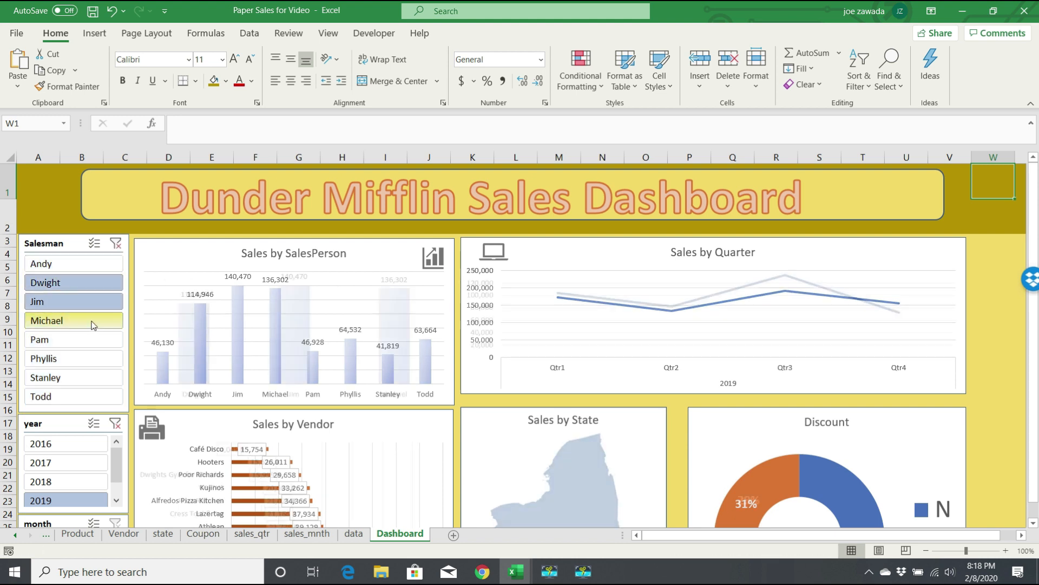
left_click(69, 301)
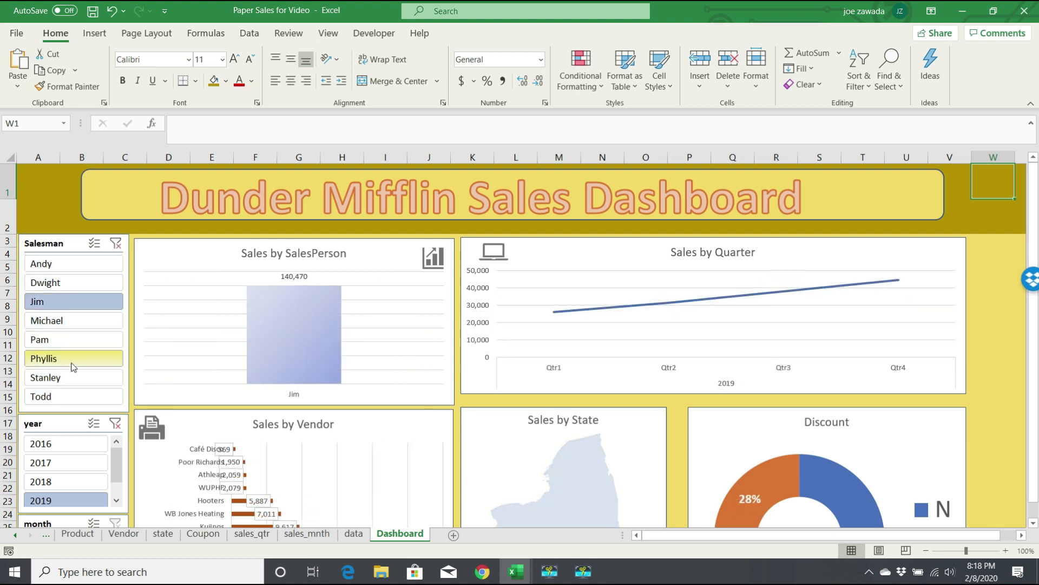
left_click(87, 340, "ctrl")
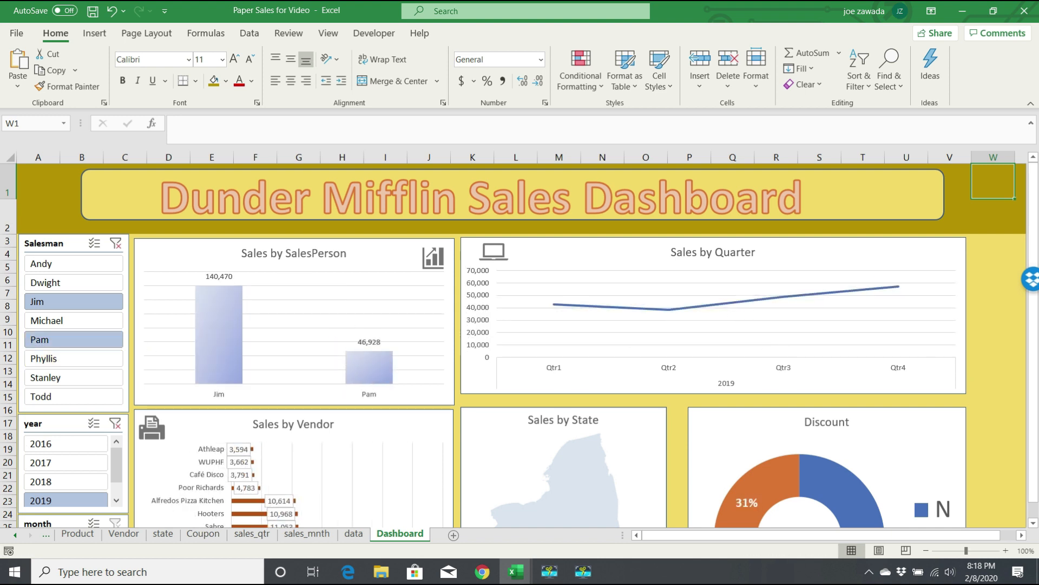
left_click_drag(1033, 389, 1033, 427)
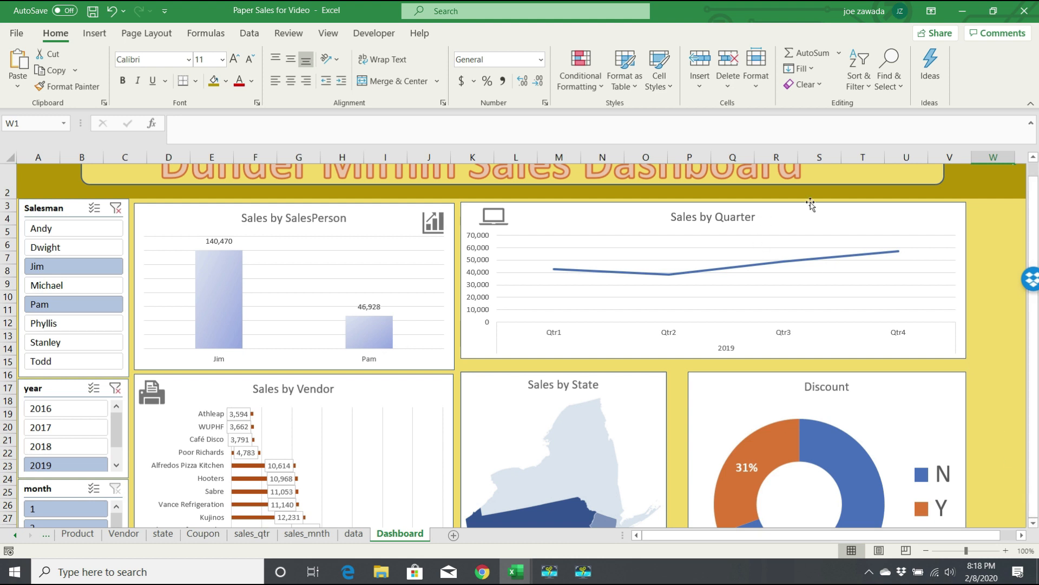
left_click(1034, 169)
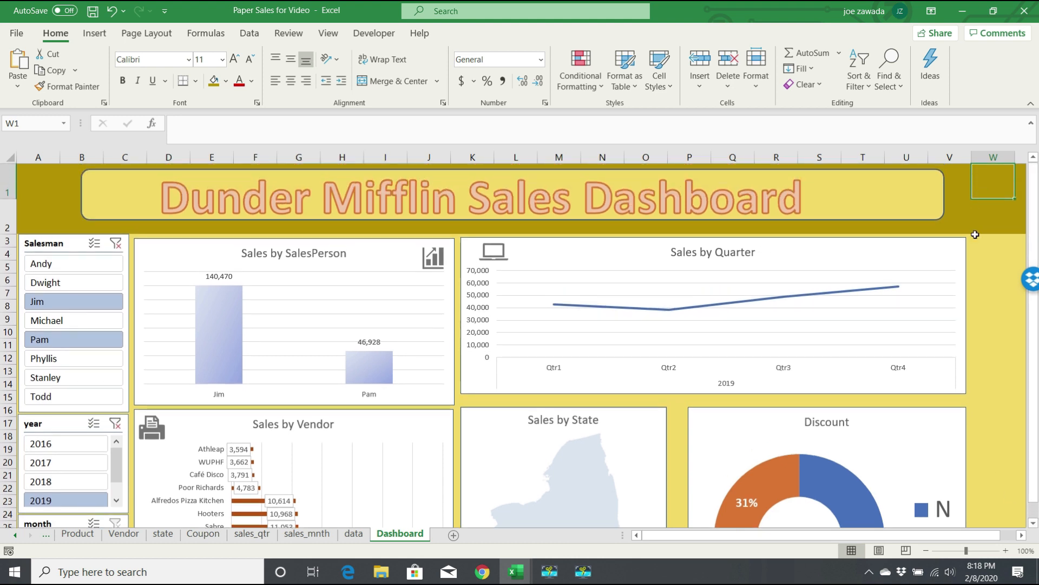